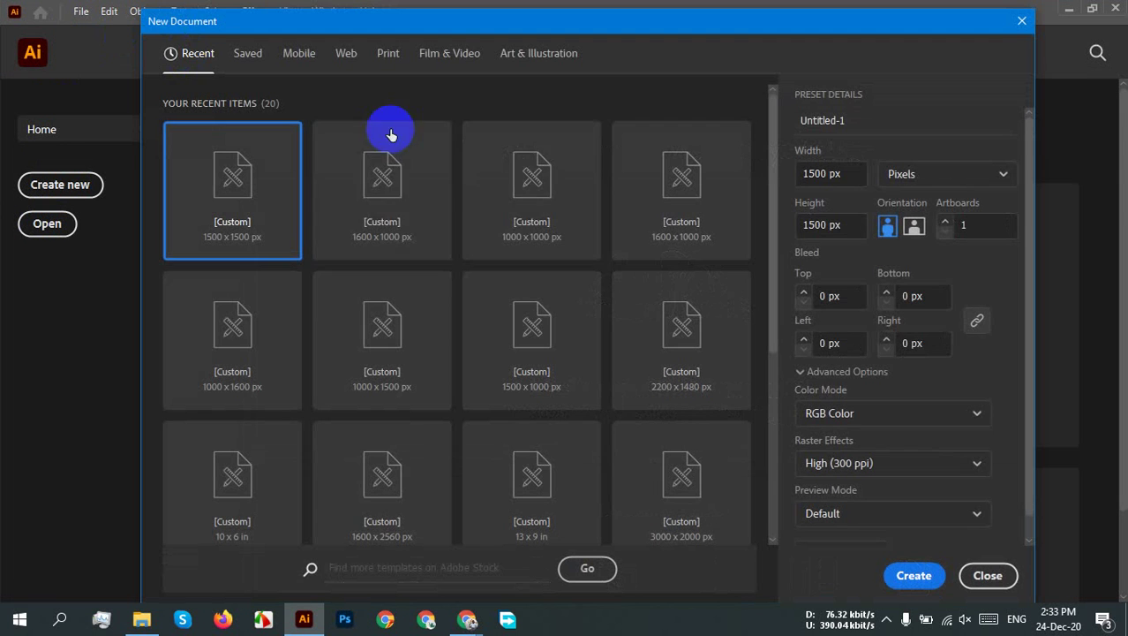
Step: Create a 1500 x 1500 px RGB document at 300 ppi and collapse the Color panel
click(854, 173)
click(888, 227)
click(856, 227)
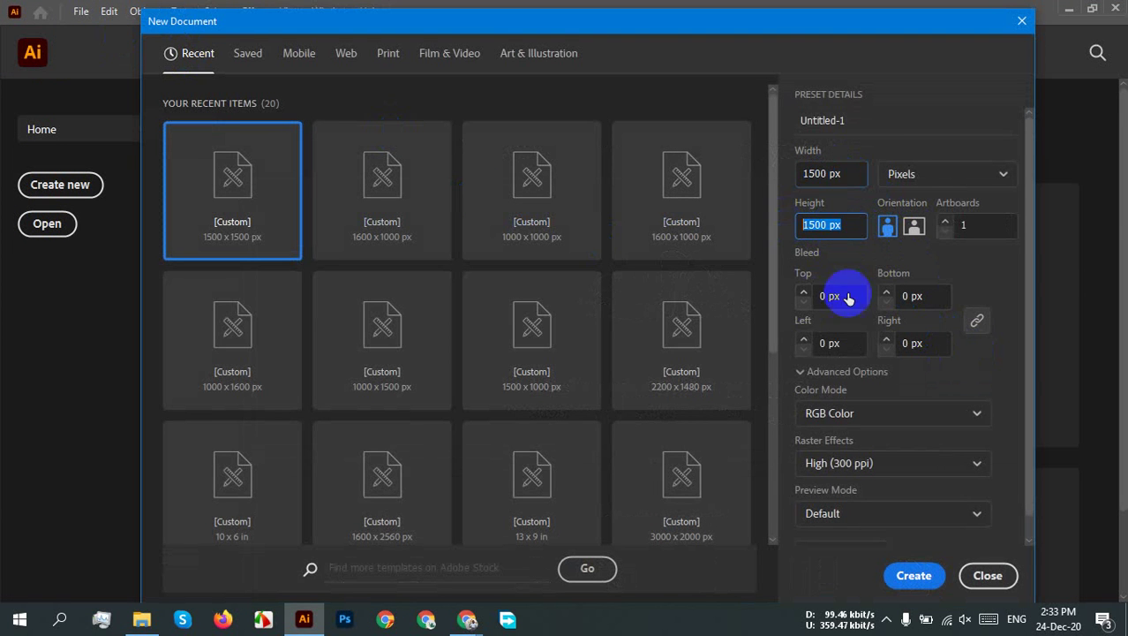
click(918, 575)
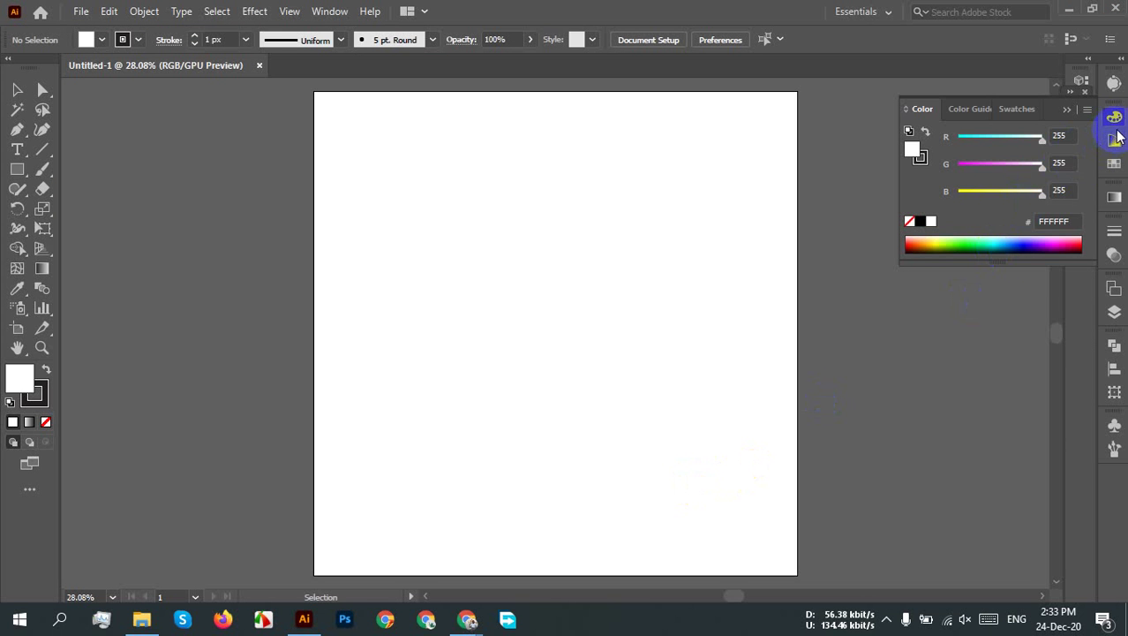
click(1115, 119)
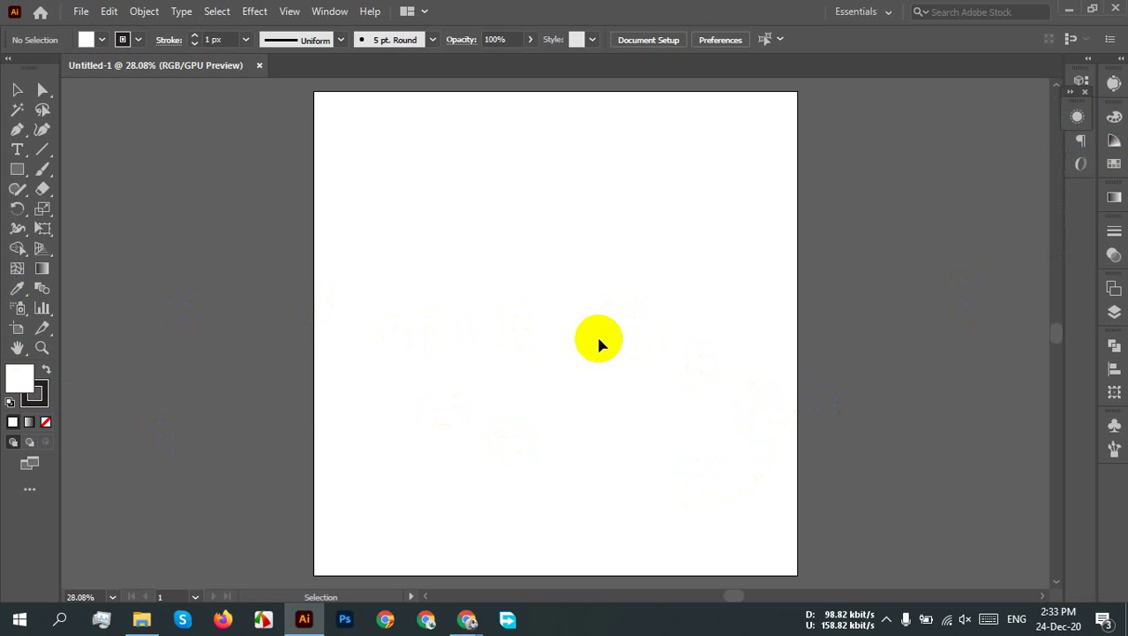
click(173, 183)
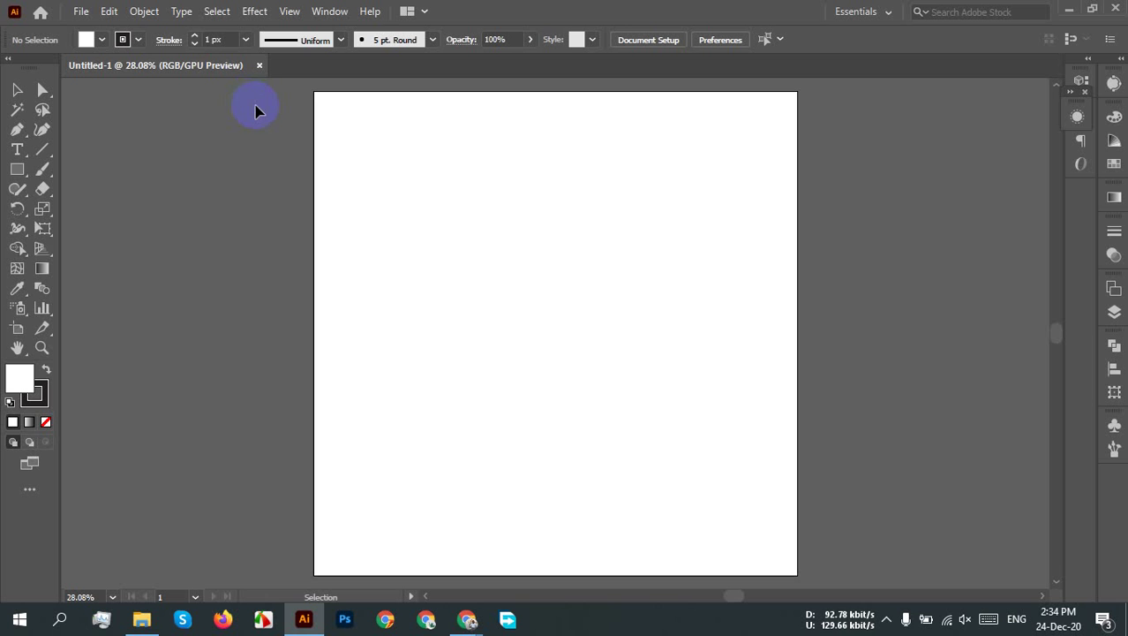
Step: Draw a circle about half the artboard's width with the Ellipse tool and move it across the artboard's left edge
click(19, 170)
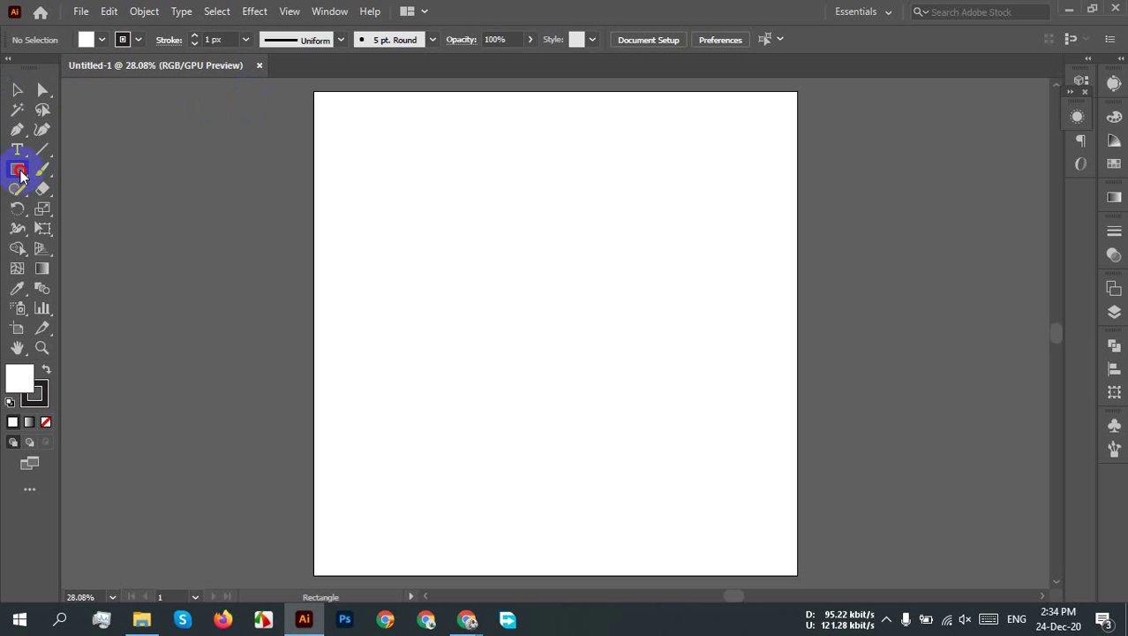
click(111, 208)
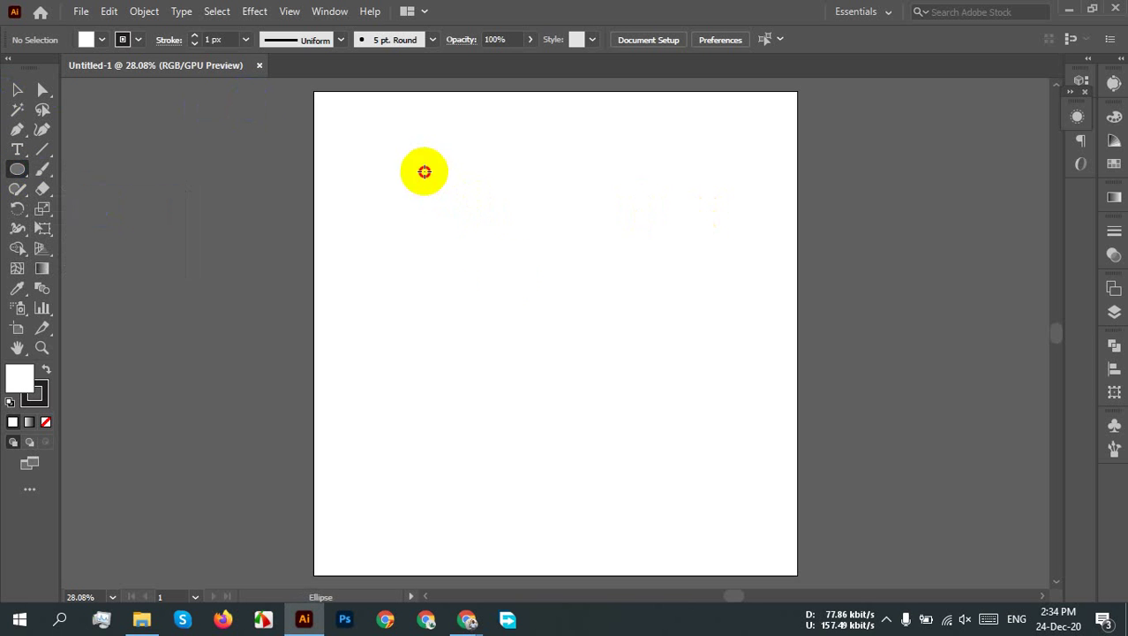
drag(422, 168, 626, 403)
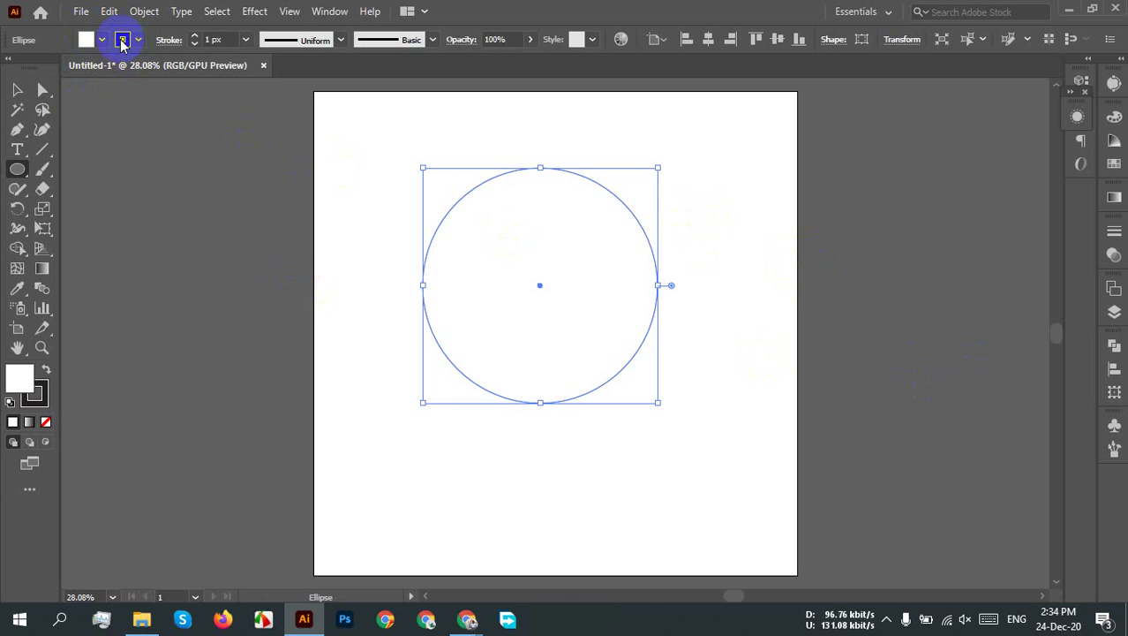
click(17, 89)
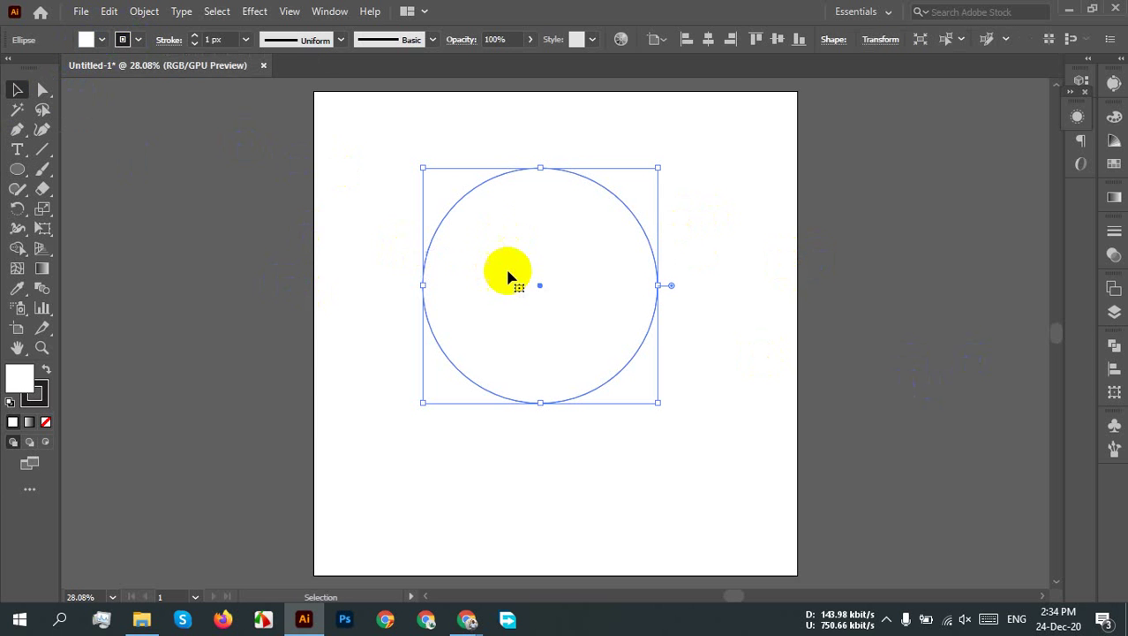
drag(508, 278, 316, 289)
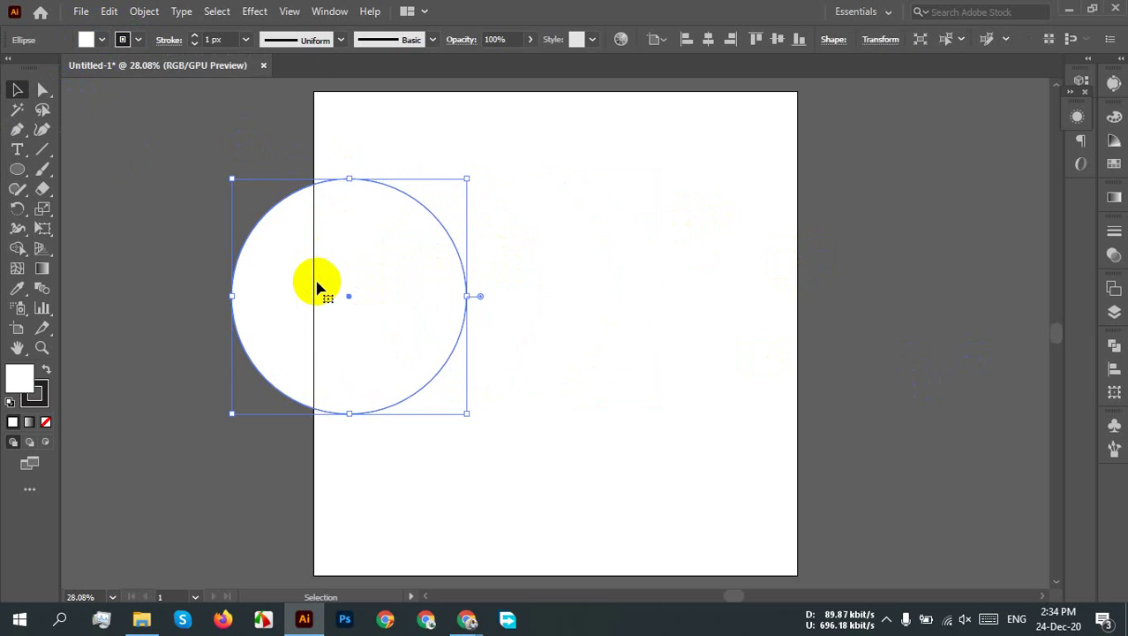
click(533, 208)
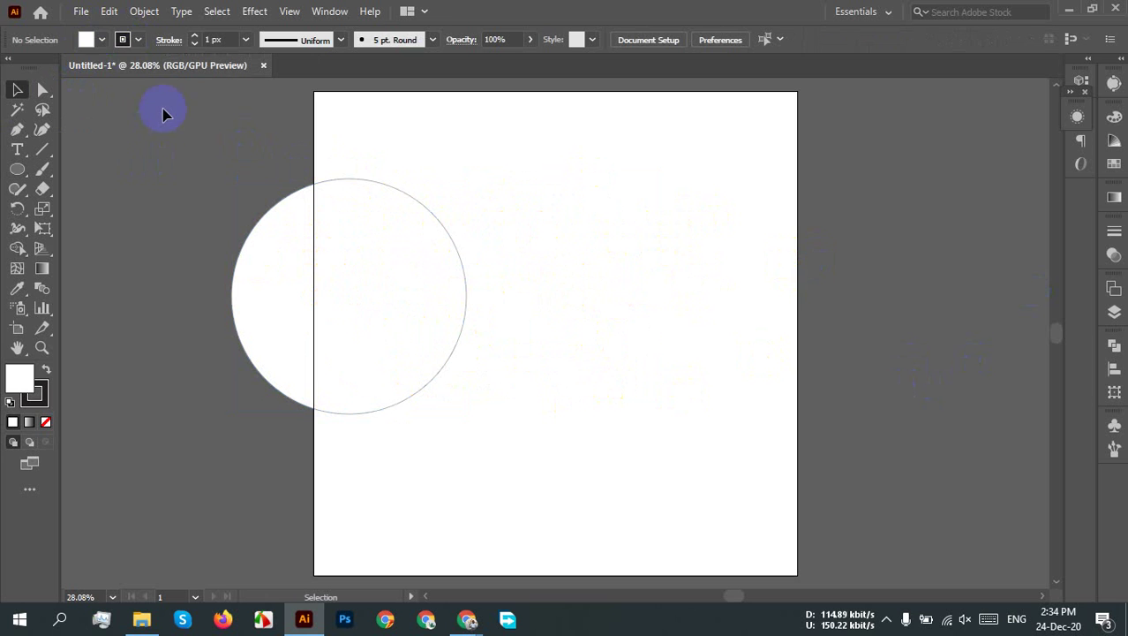
Step: Fill the circle with the CMYK Red swatch and move it fully back onto the artboard
click(271, 214)
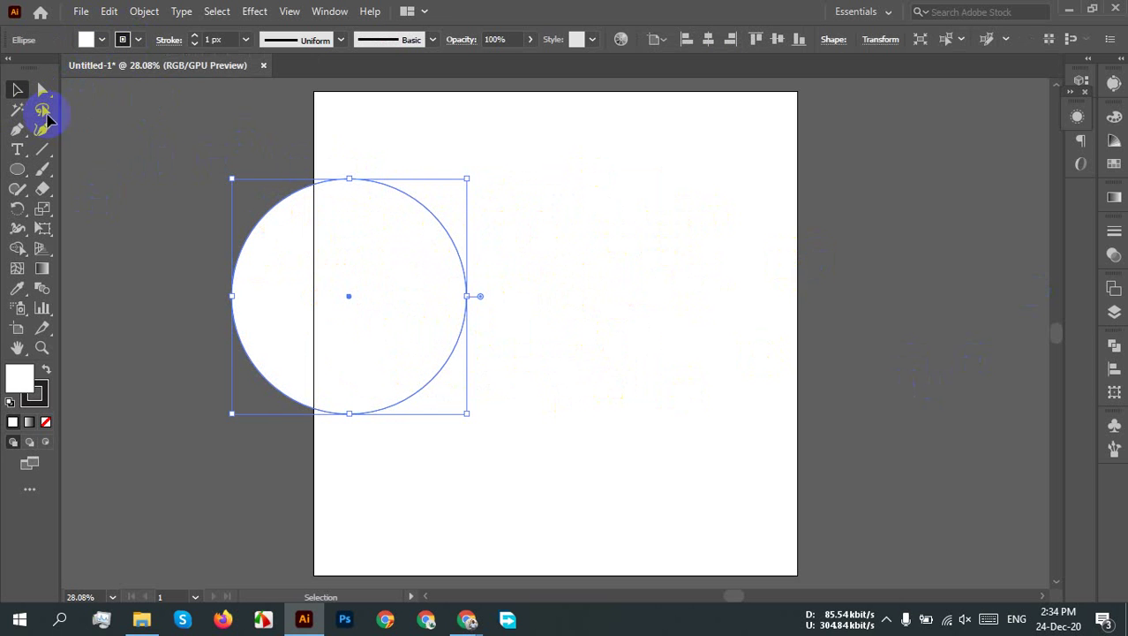
click(86, 41)
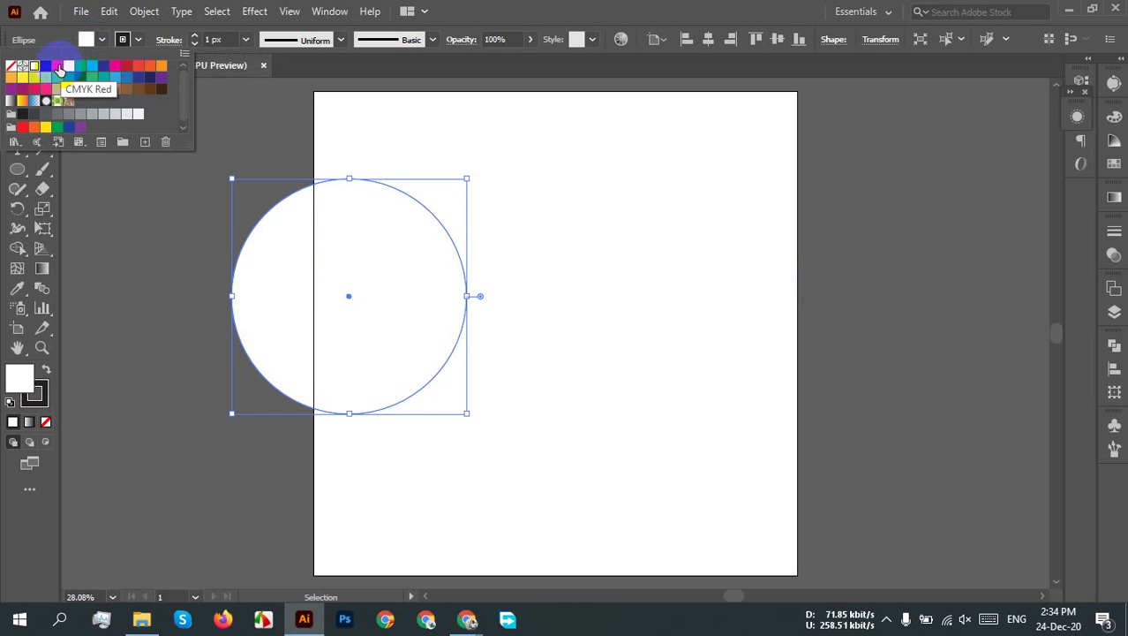
click(60, 67)
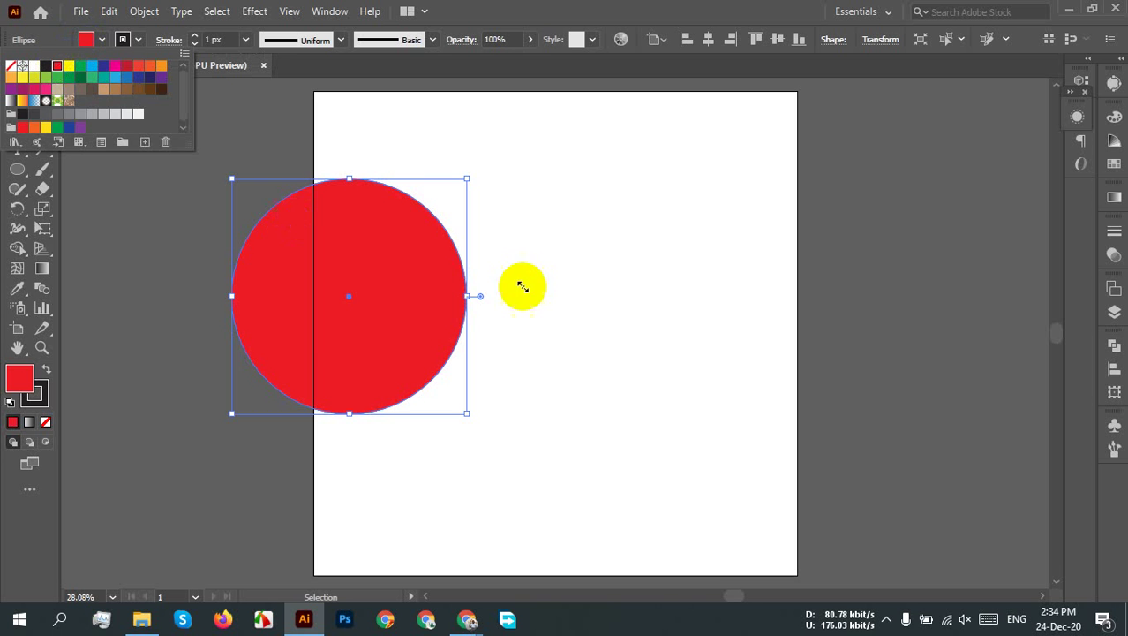
click(581, 242)
click(540, 200)
drag(438, 264, 570, 277)
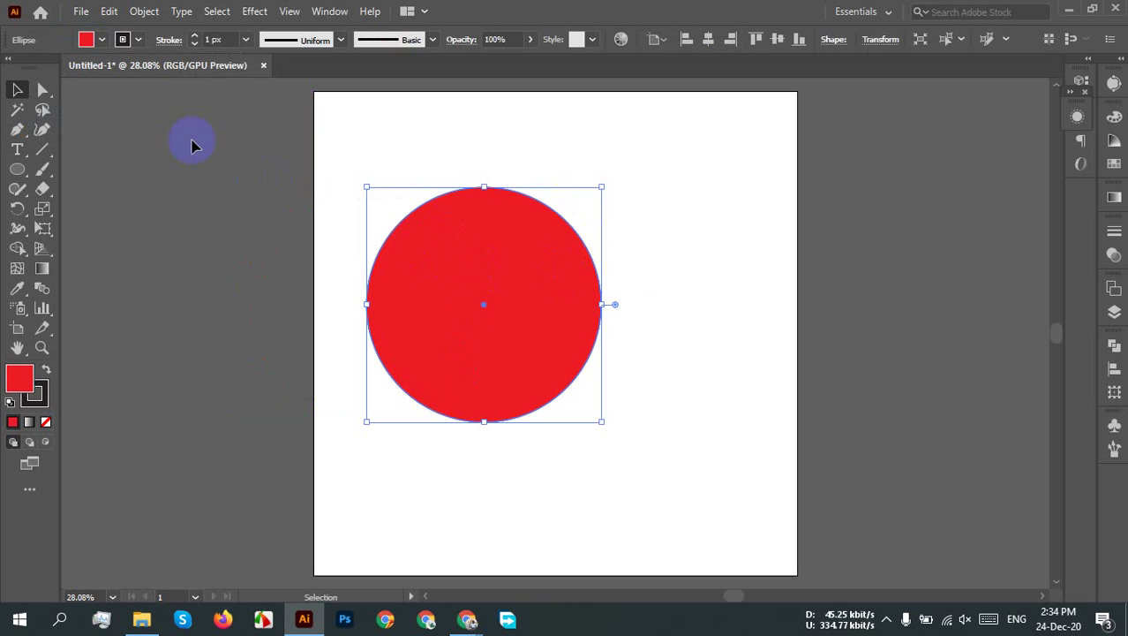
Step: Remove the red circle's stroke by setting it to None, and deselect the circle
click(122, 39)
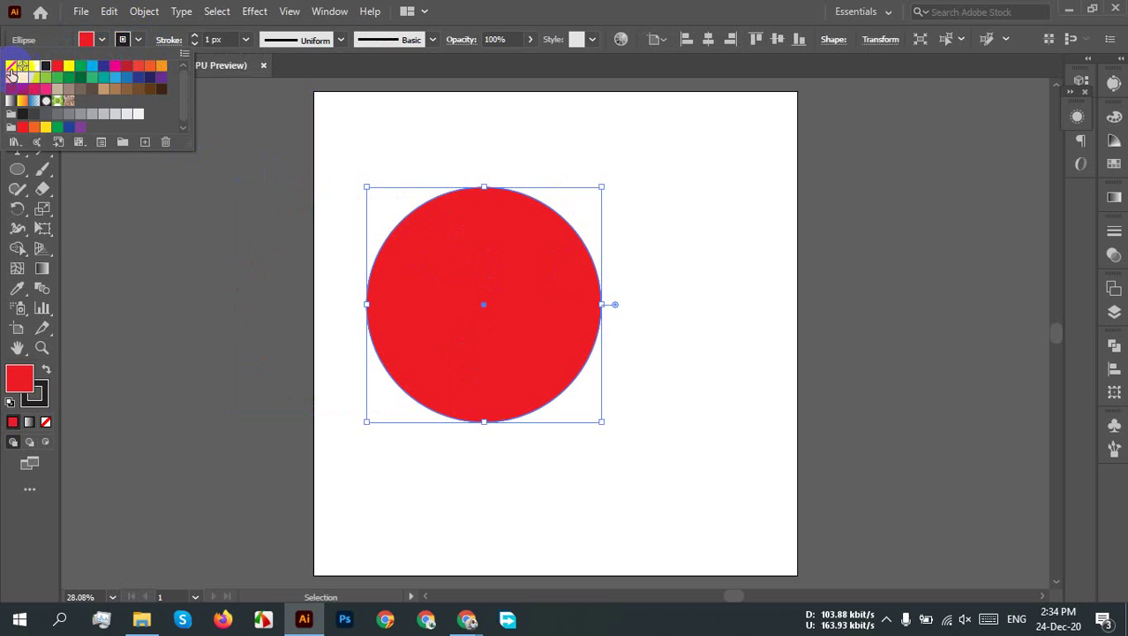
click(11, 67)
click(738, 247)
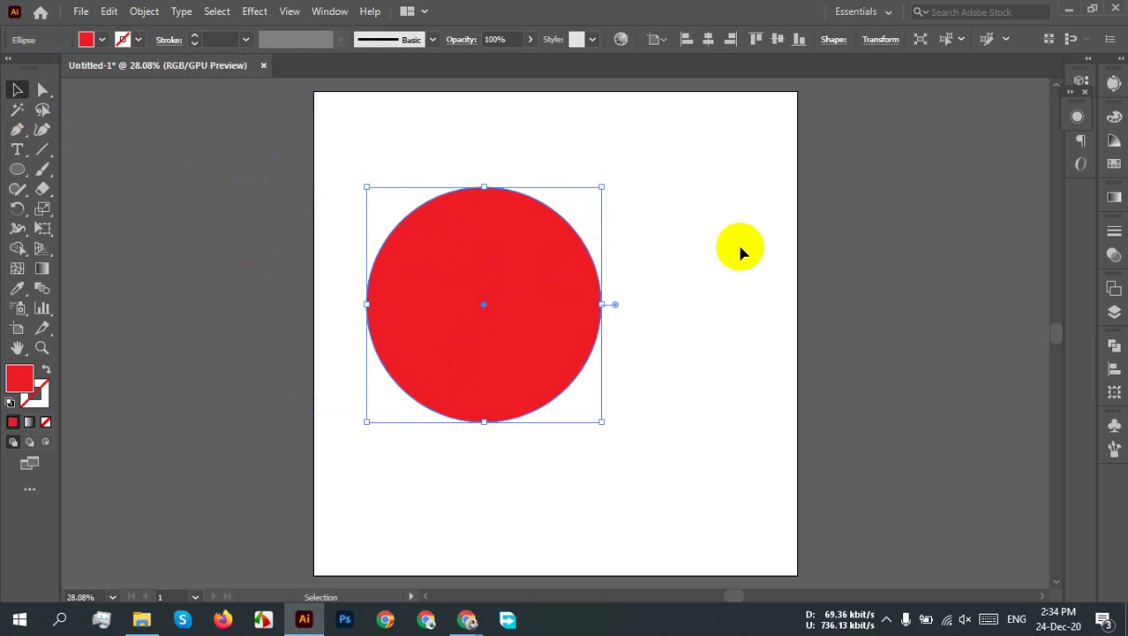
click(740, 250)
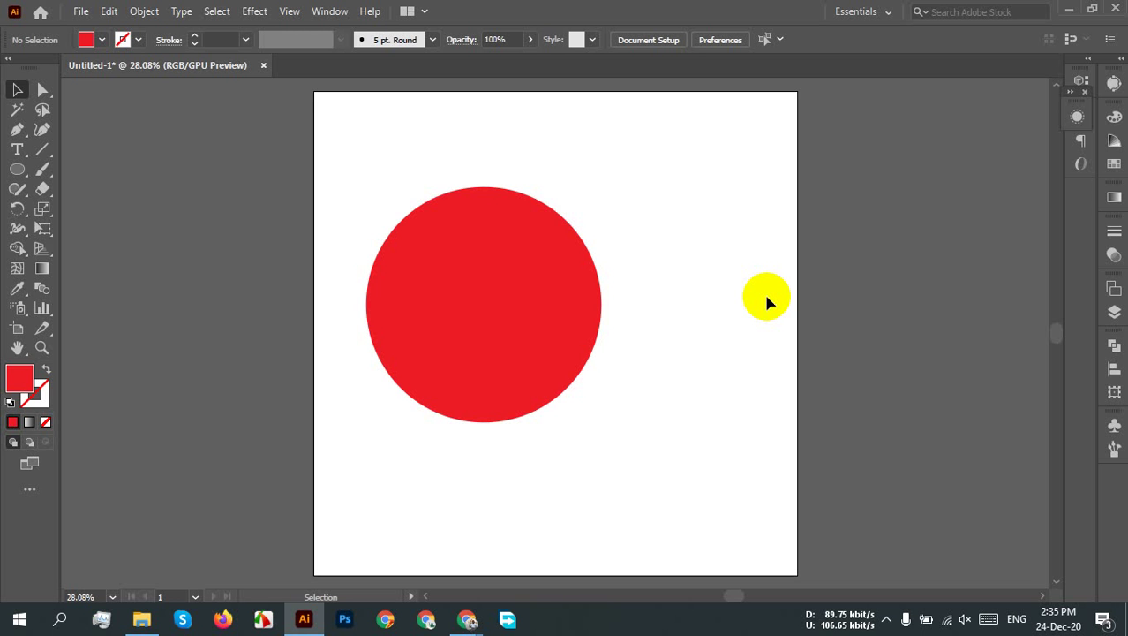
Step: Shift the red circle slightly to the right and shrink it to about 40% of the artboard's width
drag(600, 335, 619, 334)
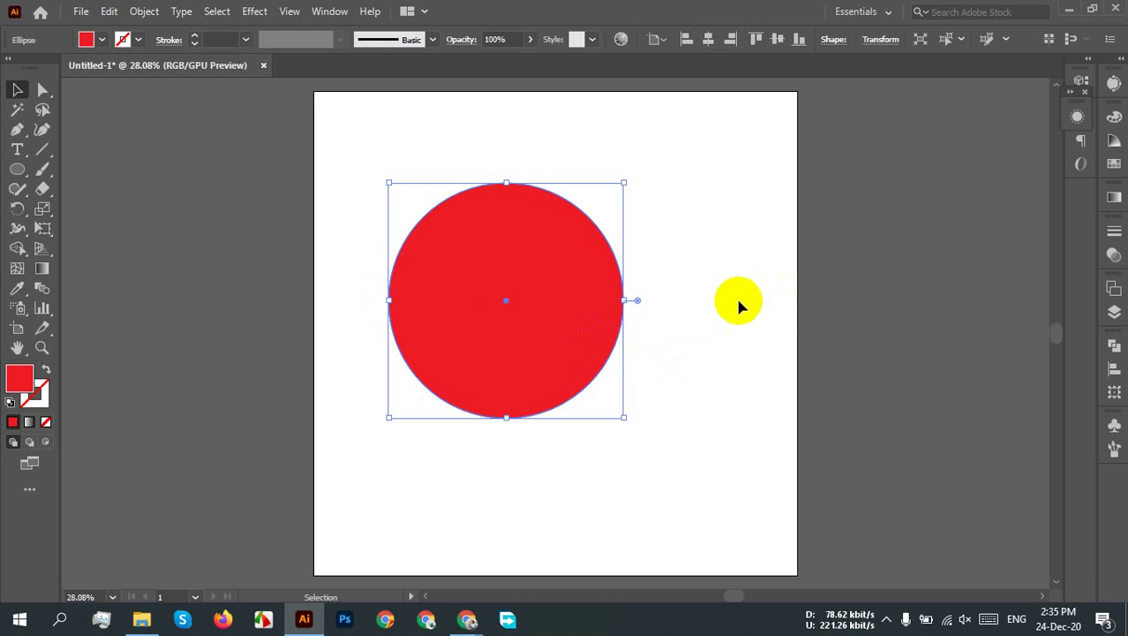
click(541, 236)
click(623, 265)
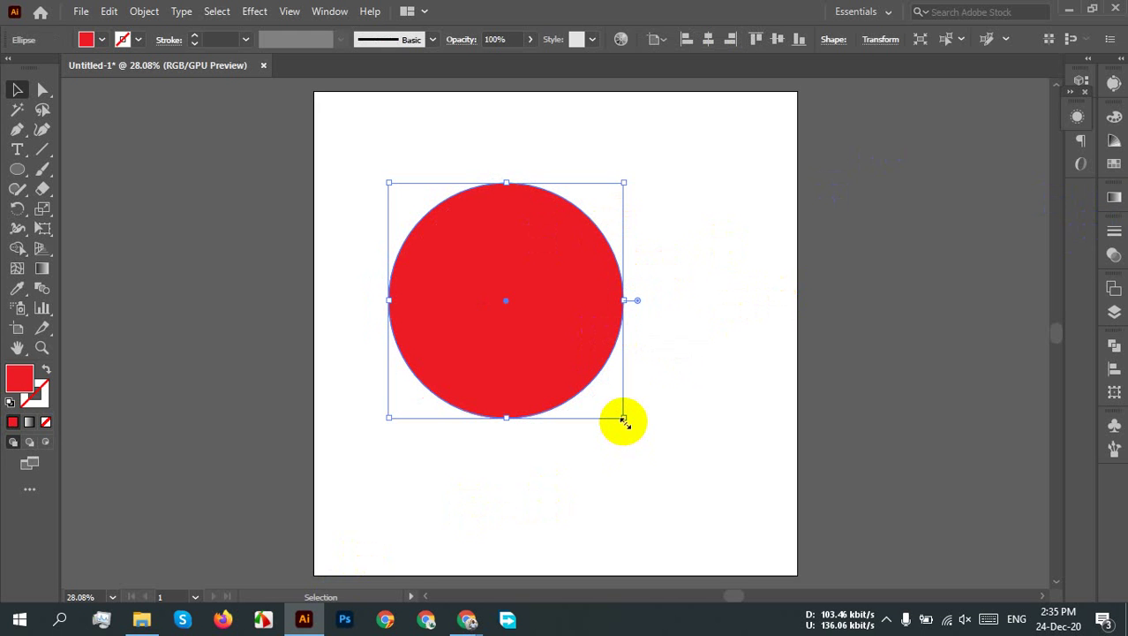
drag(624, 422, 580, 403)
Step: Duplicate the red circle to the right of the original and paste a copy of the duplicate exactly on top of it
scroll(534, 281, up, 2)
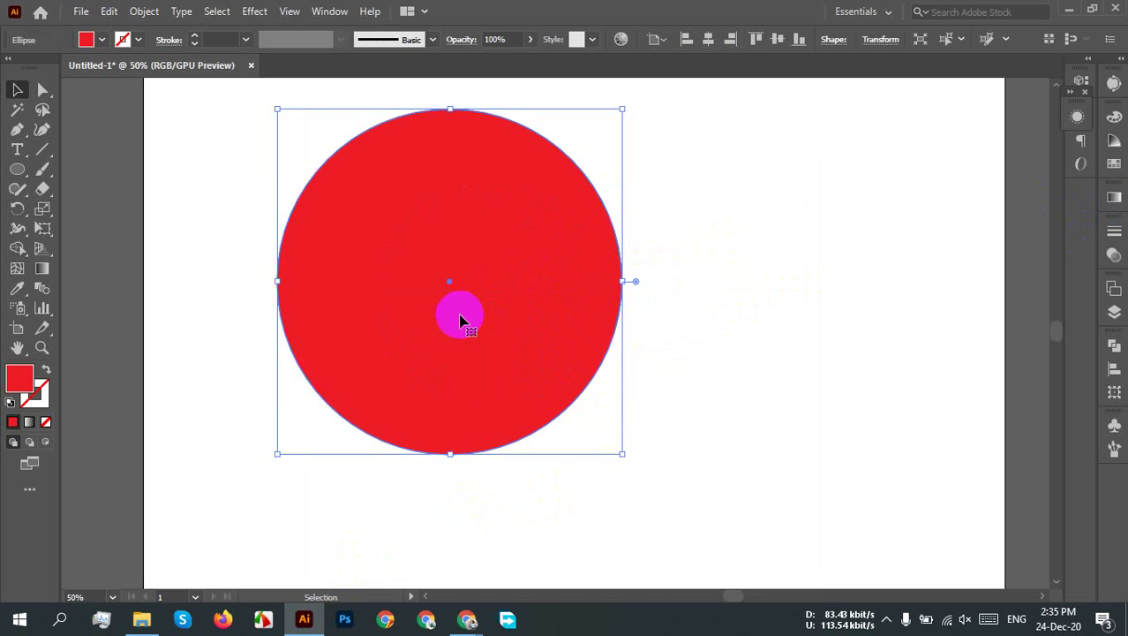
drag(437, 332, 820, 350)
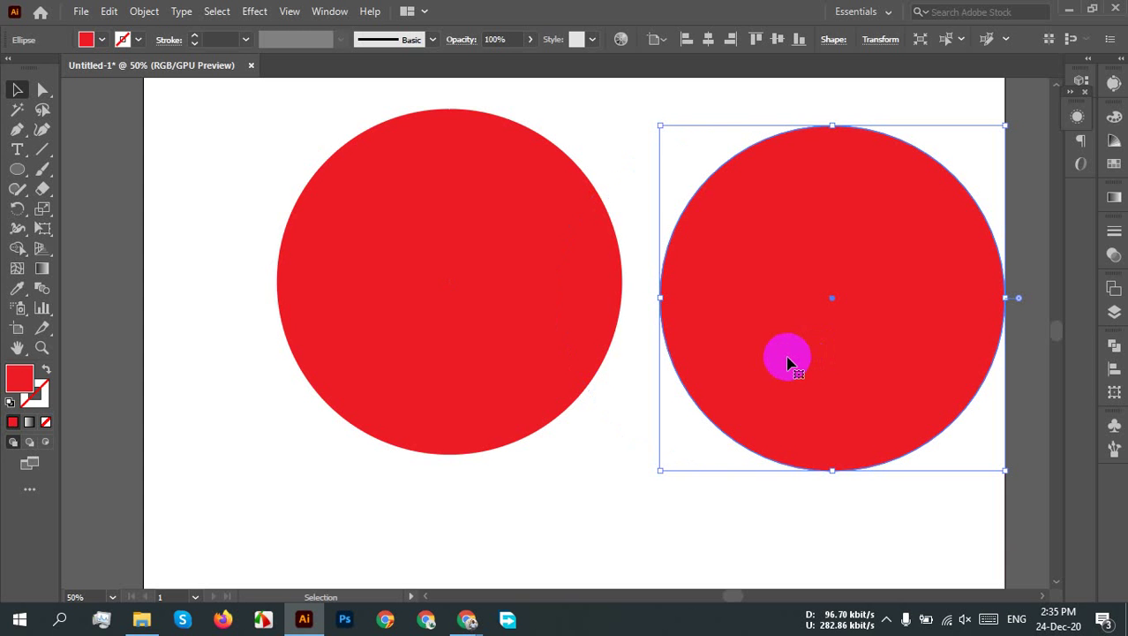
click(108, 12)
click(826, 382)
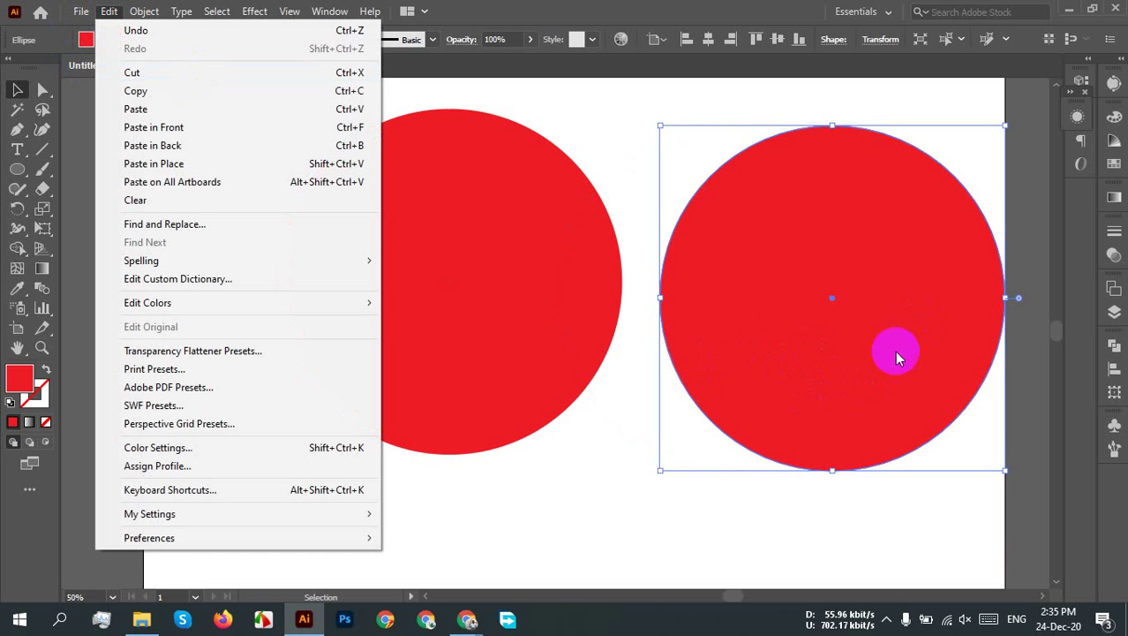
click(263, 102)
click(108, 12)
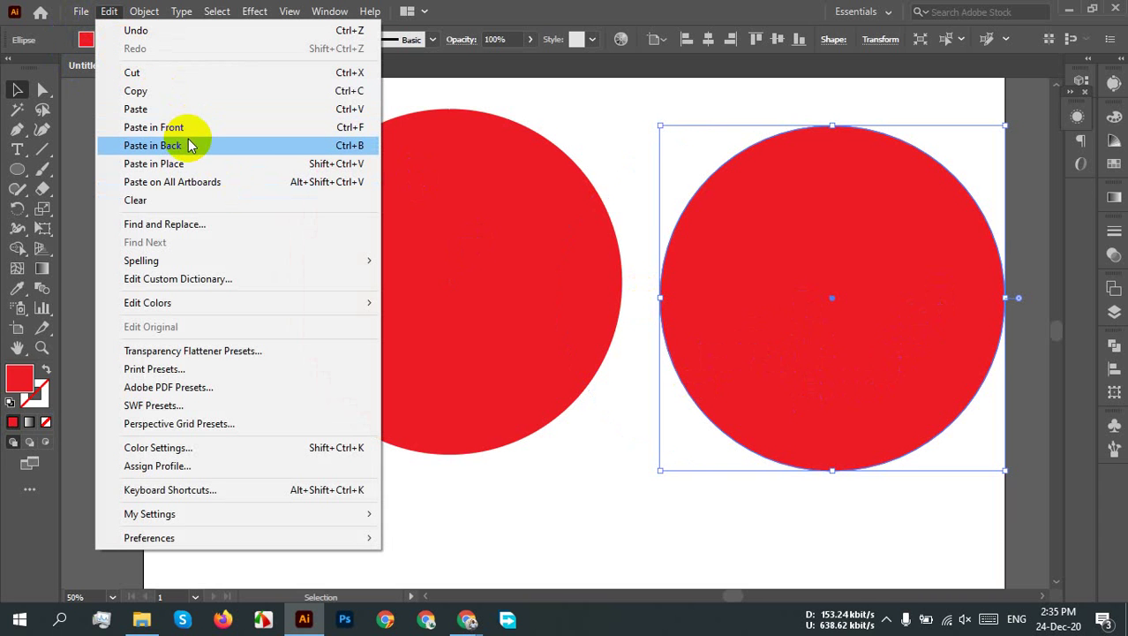
click(255, 163)
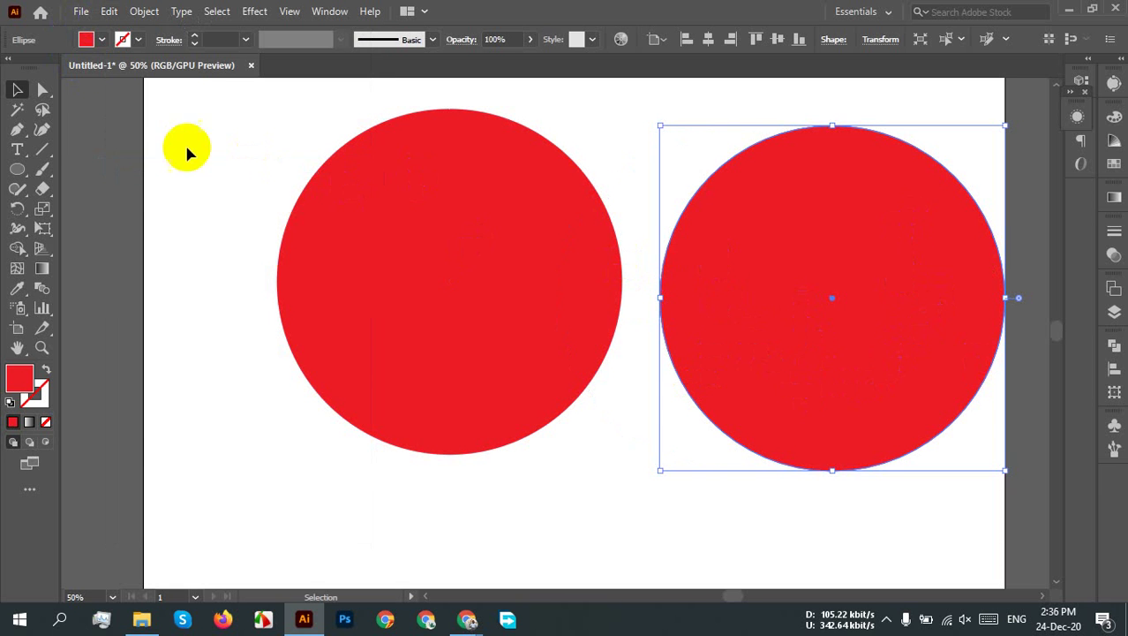
Step: Fill the front copy of the right circle with the light blue swatch
click(85, 39)
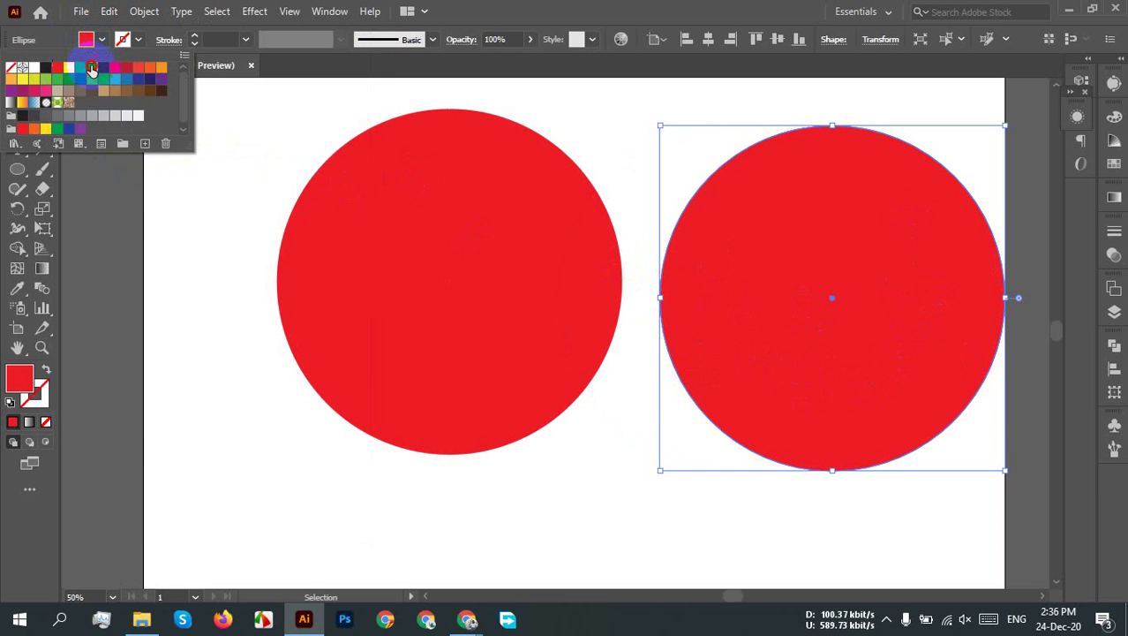
click(92, 67)
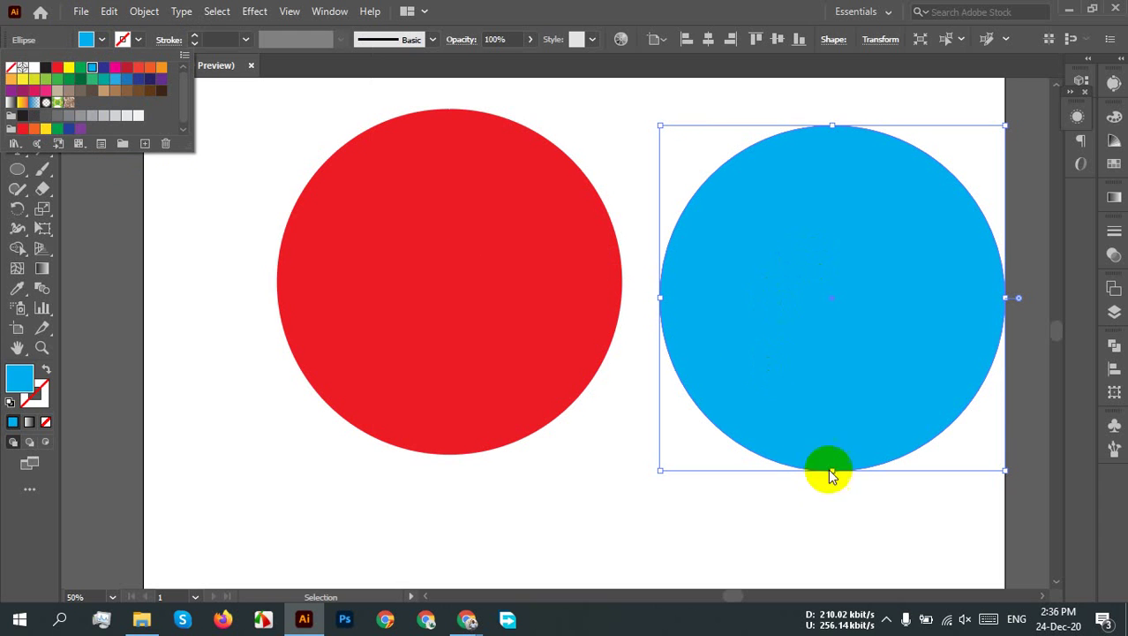
click(774, 468)
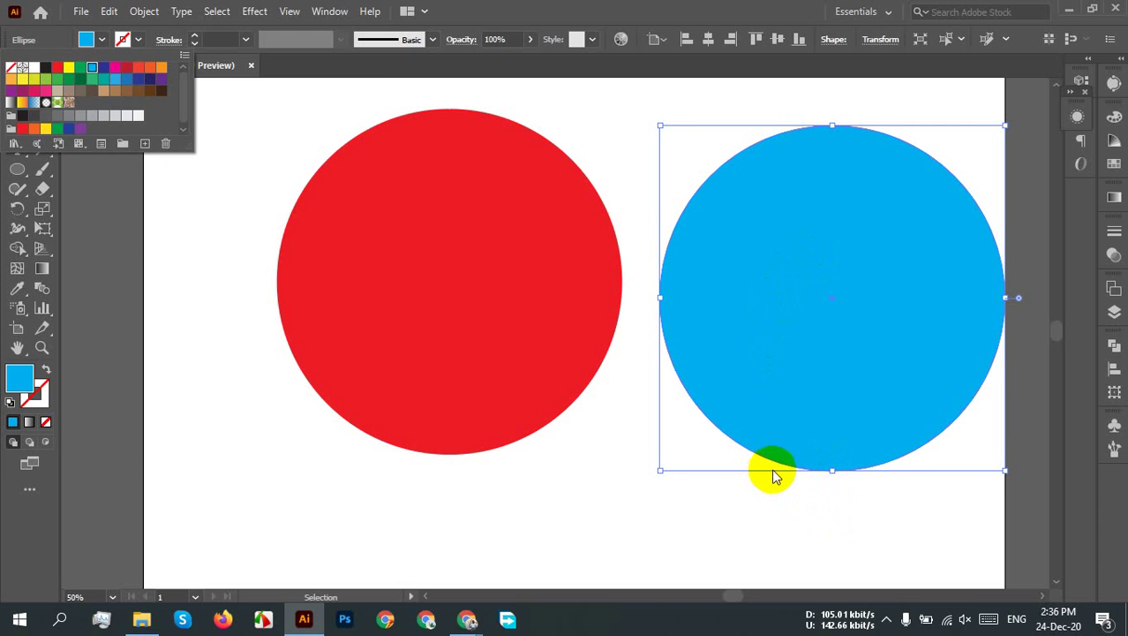
click(566, 495)
scroll(680, 368, down, 1)
drag(768, 447, 675, 425)
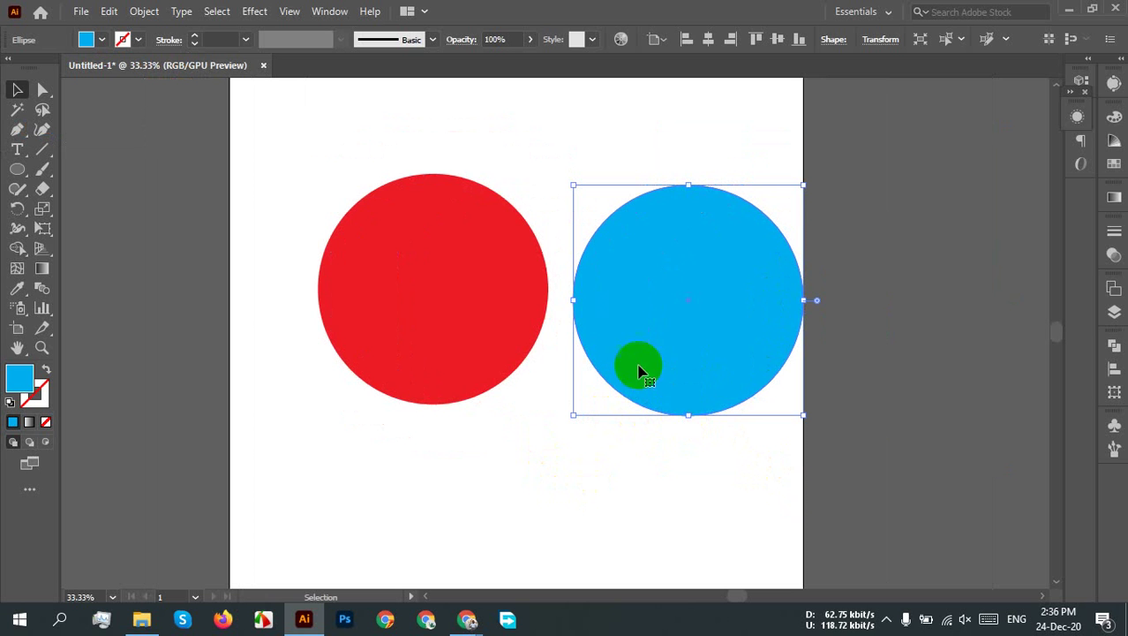
Step: Move the left red circle farther from the blue one and use Paste in Back to place a copy behind it
drag(434, 287, 389, 301)
click(106, 10)
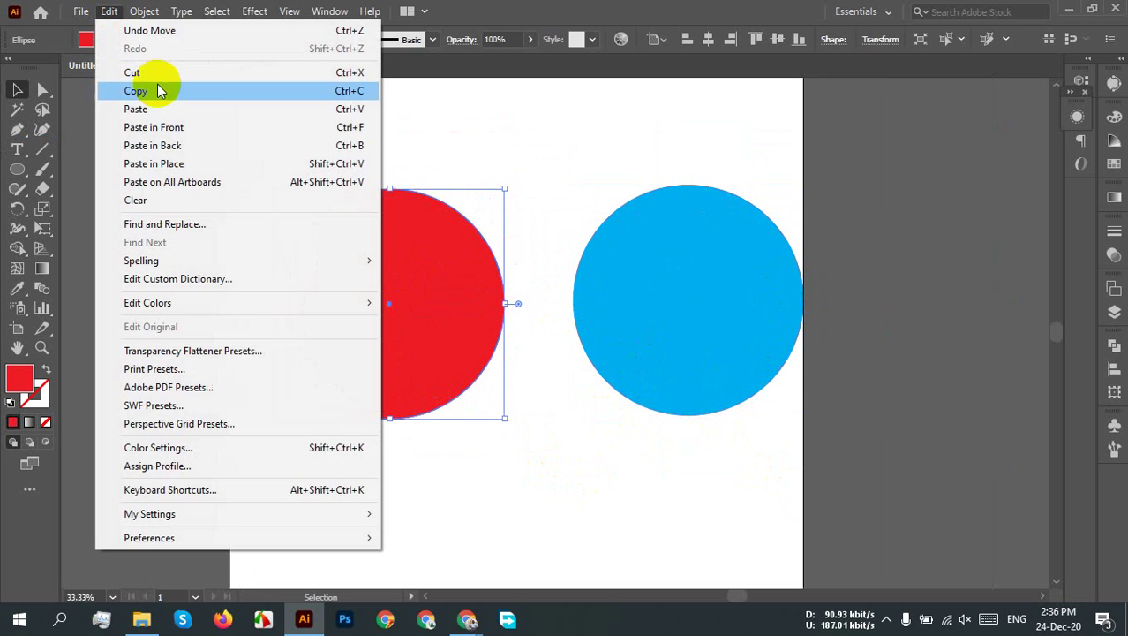
click(161, 91)
click(111, 12)
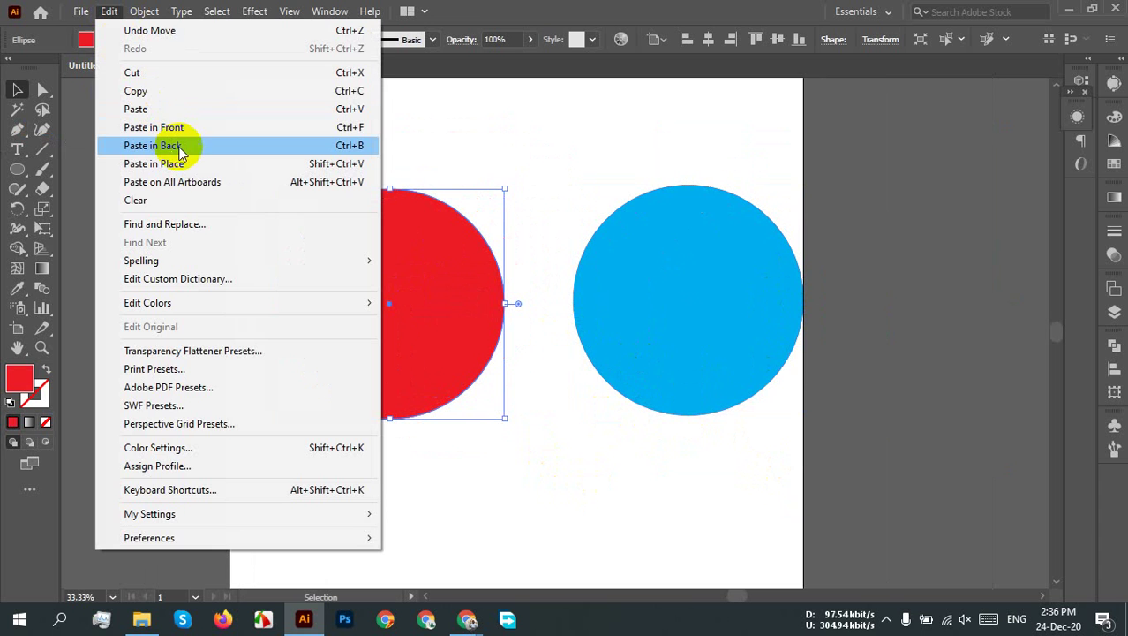
click(181, 147)
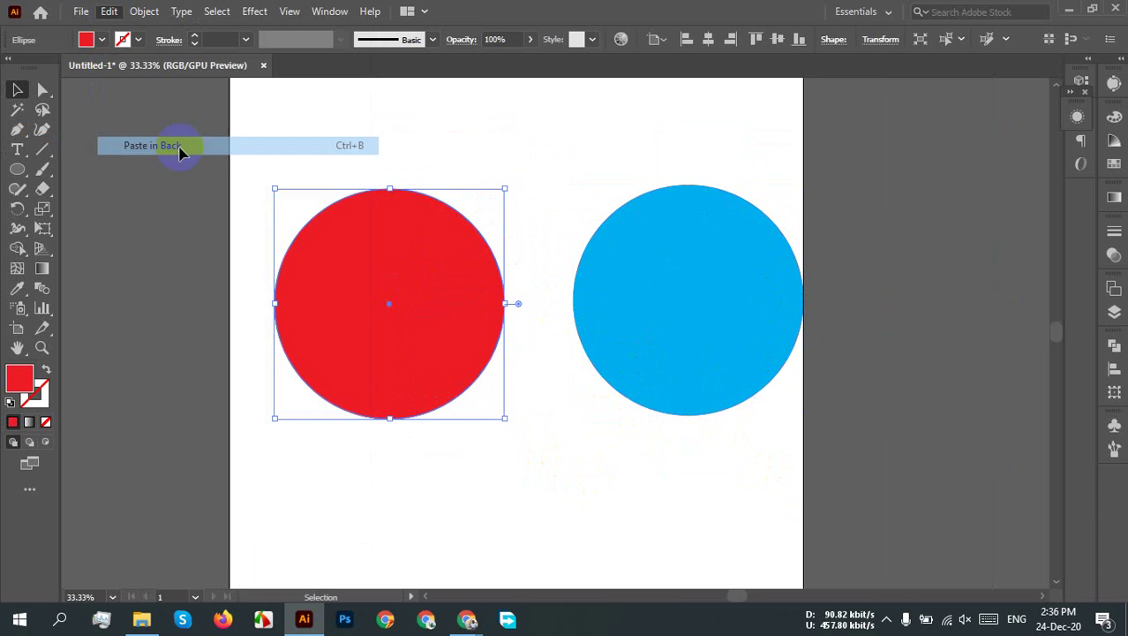
Step: Fill the copy behind the left red circle with the dark blue swatch and deselect it
click(97, 41)
click(102, 67)
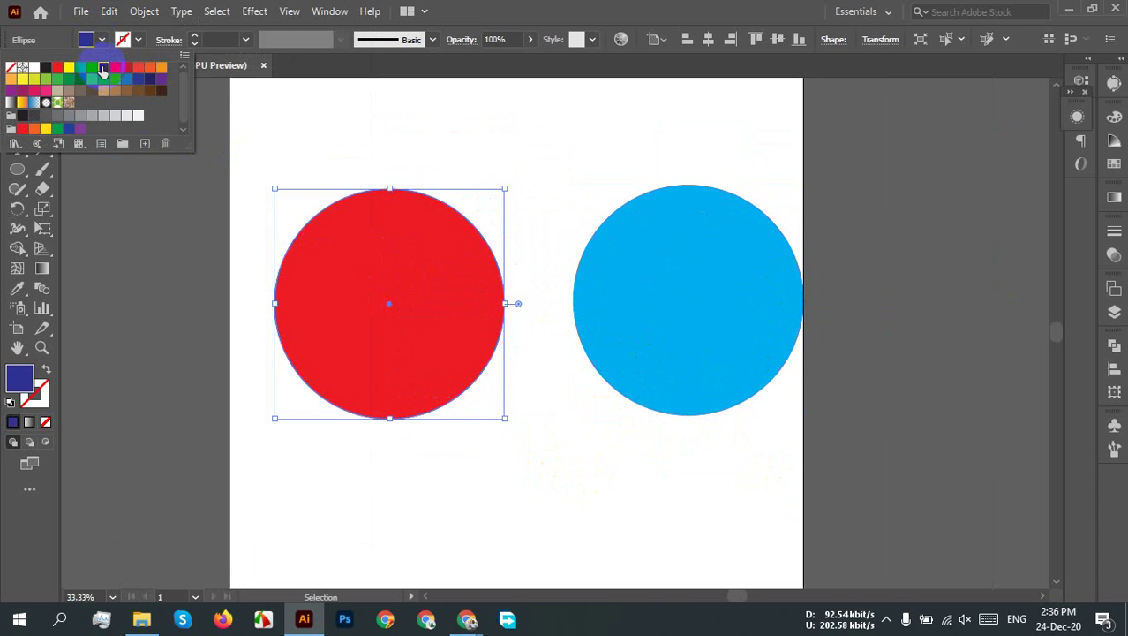
click(520, 182)
click(521, 183)
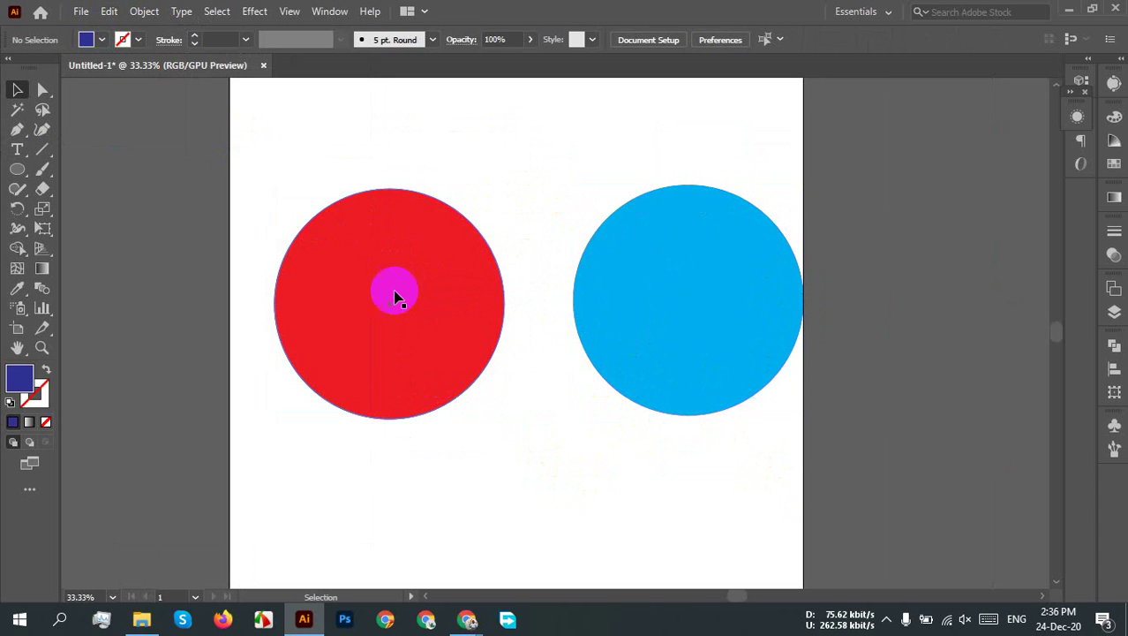
Step: Move the front red and light blue circles aside to inspect the copies beneath, and undo both moves
drag(346, 269, 287, 397)
drag(642, 322, 826, 328)
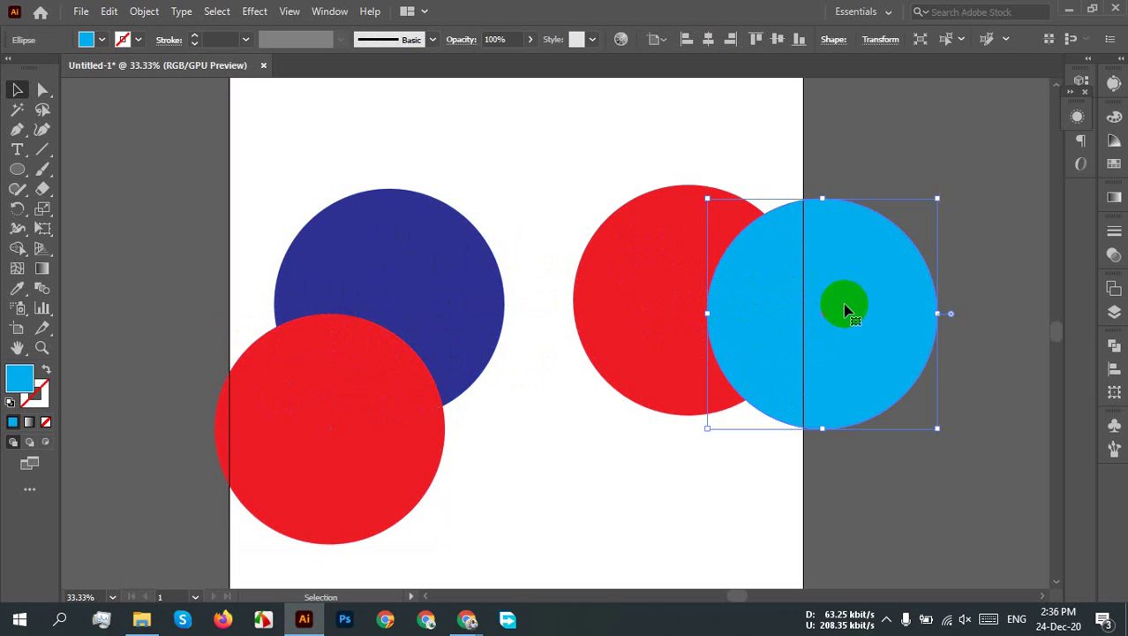
key(a)
key(ctrl+z)
key(ctrl+z)
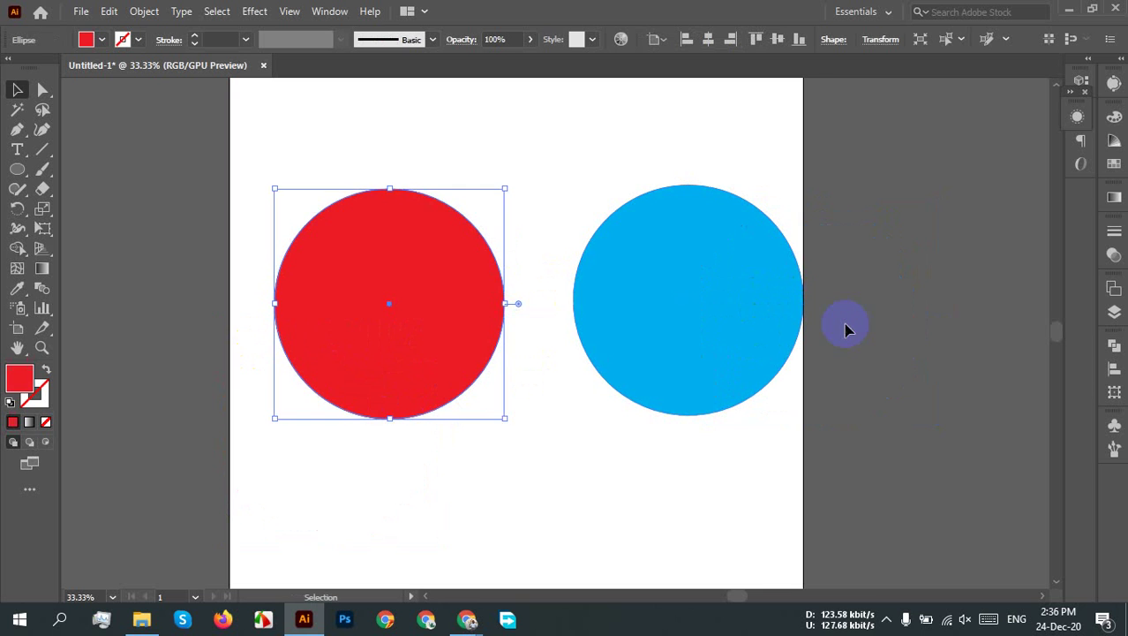
Step: Offset the light blue circle slightly up and to the right of the red circle beneath it, leaving a thin red crescent exposed
click(945, 310)
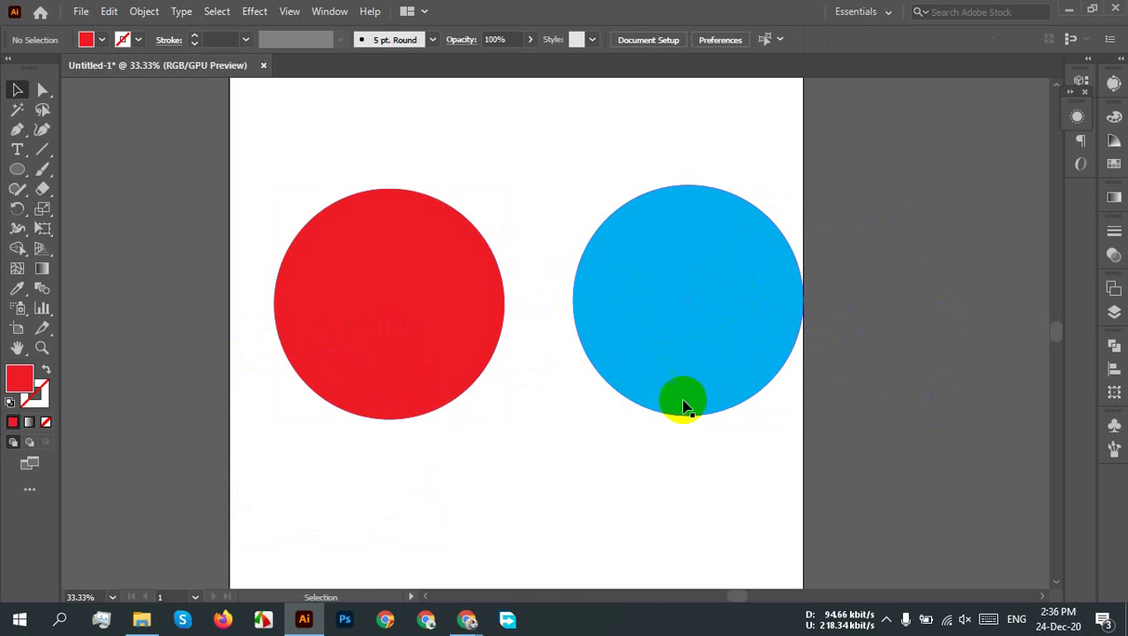
drag(731, 300, 696, 299)
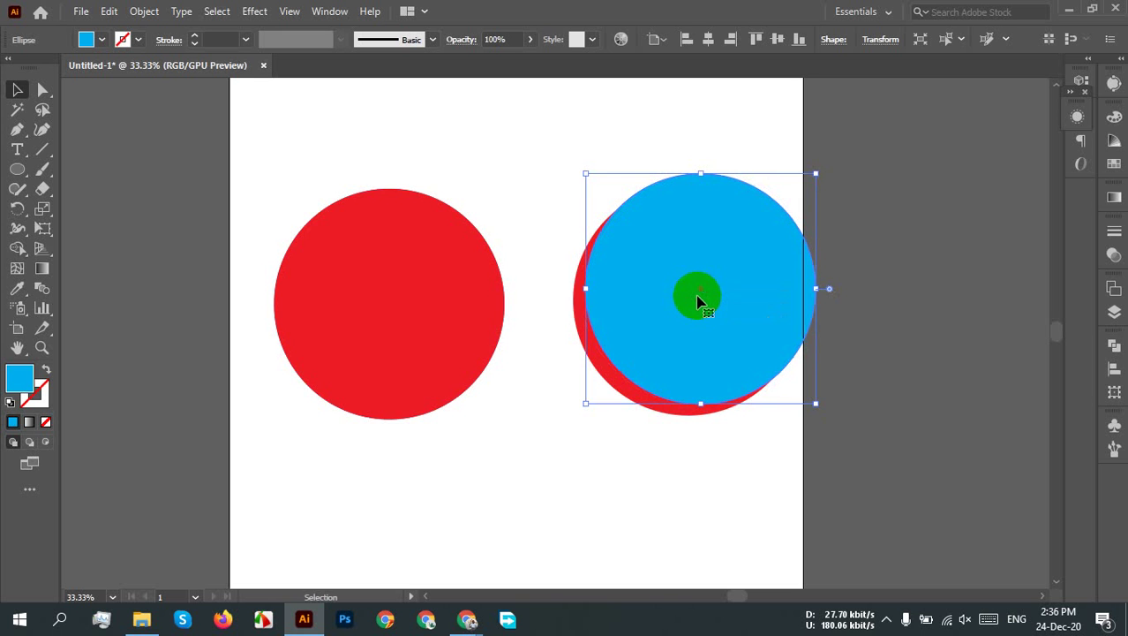
click(869, 300)
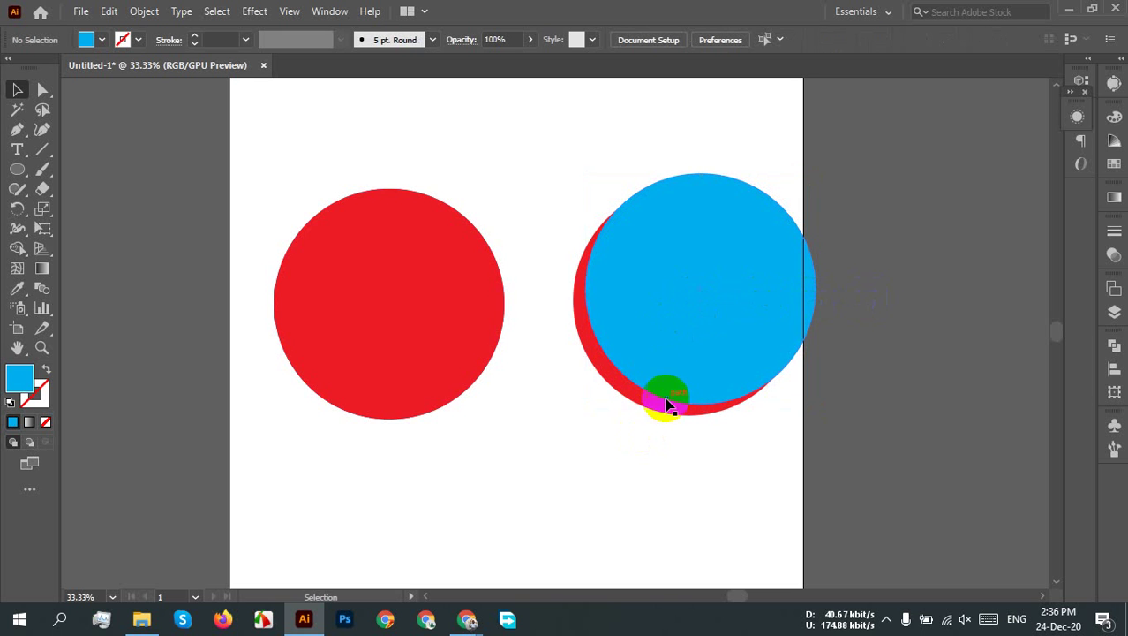
drag(665, 376, 671, 374)
click(676, 367)
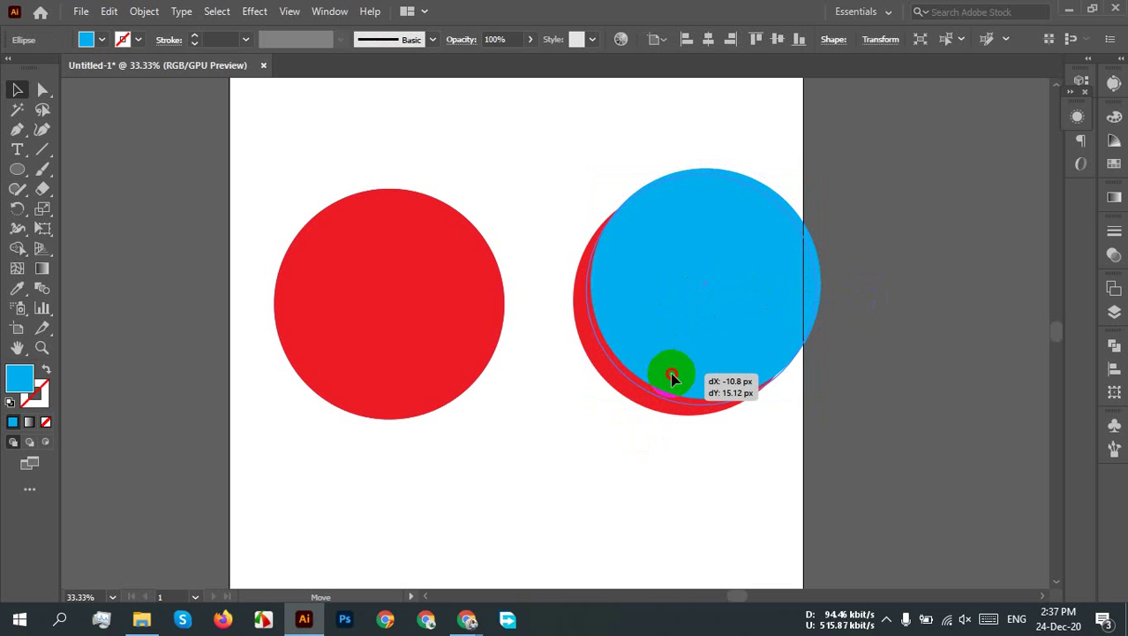
drag(673, 377, 675, 377)
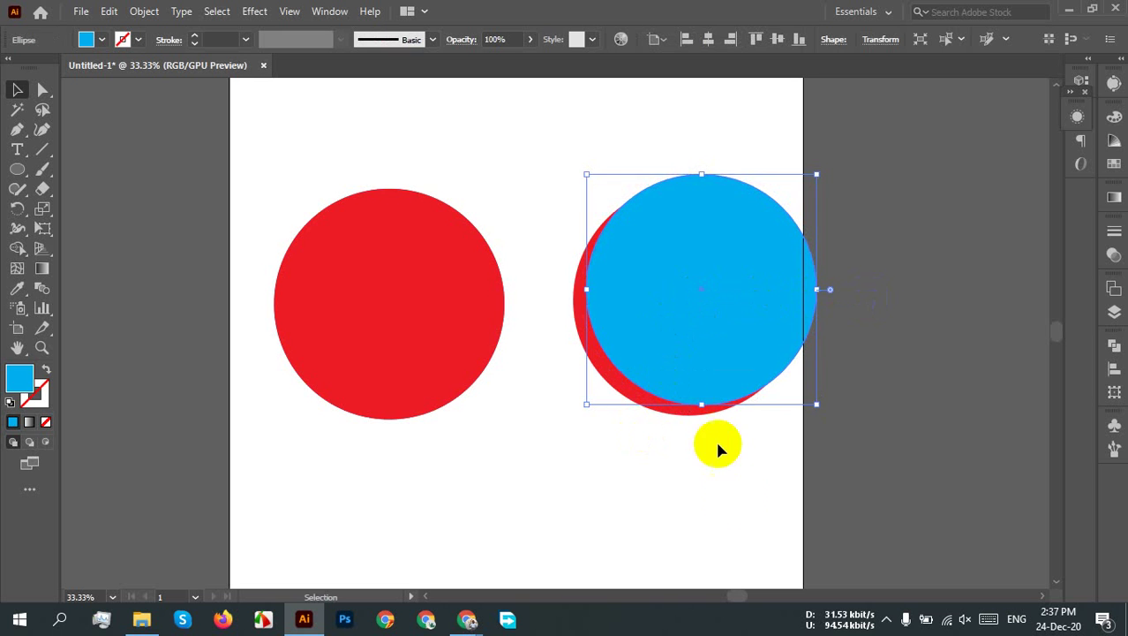
Step: Subtract the light blue circle from the red one using Pathfinder's Minus Front and shift the crescent slightly up and to the left
click(665, 479)
drag(664, 479, 836, 300)
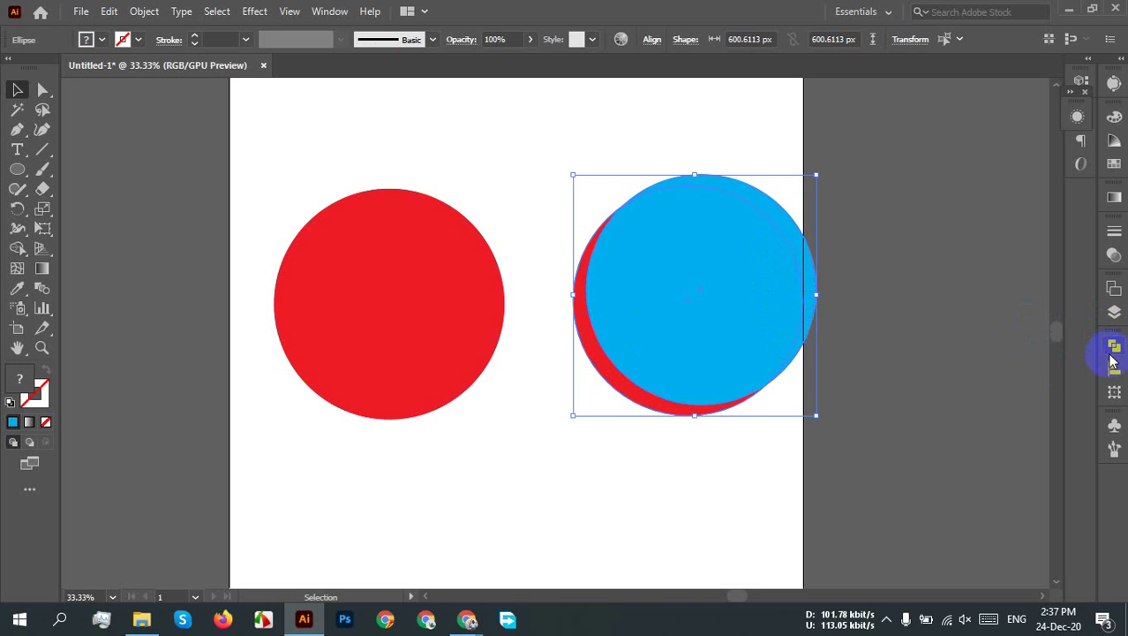
click(1113, 348)
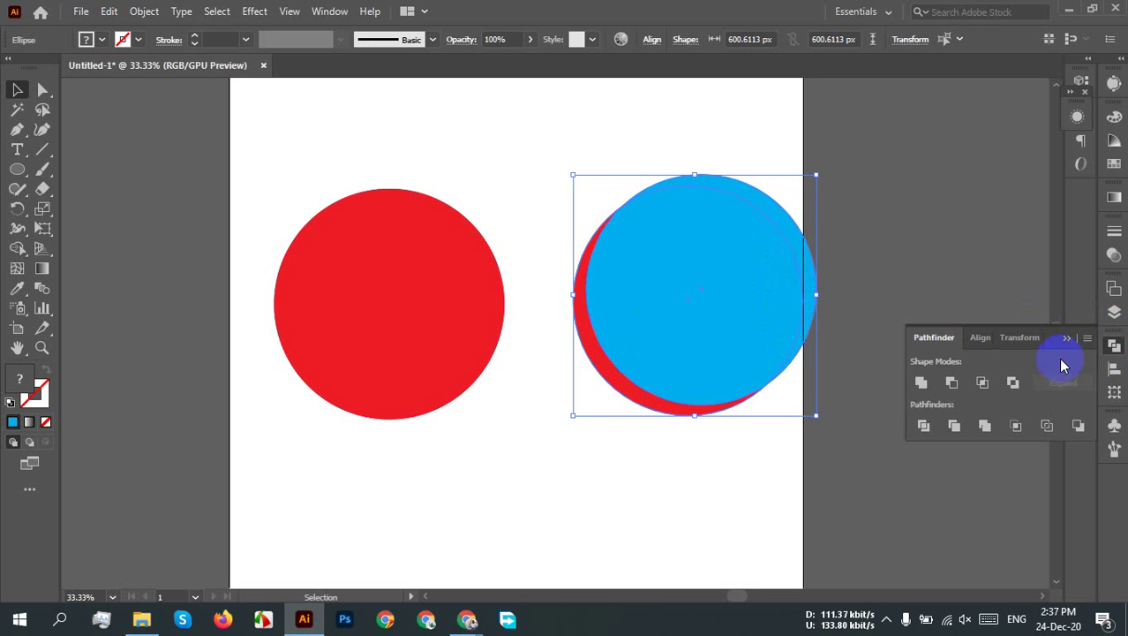
click(951, 382)
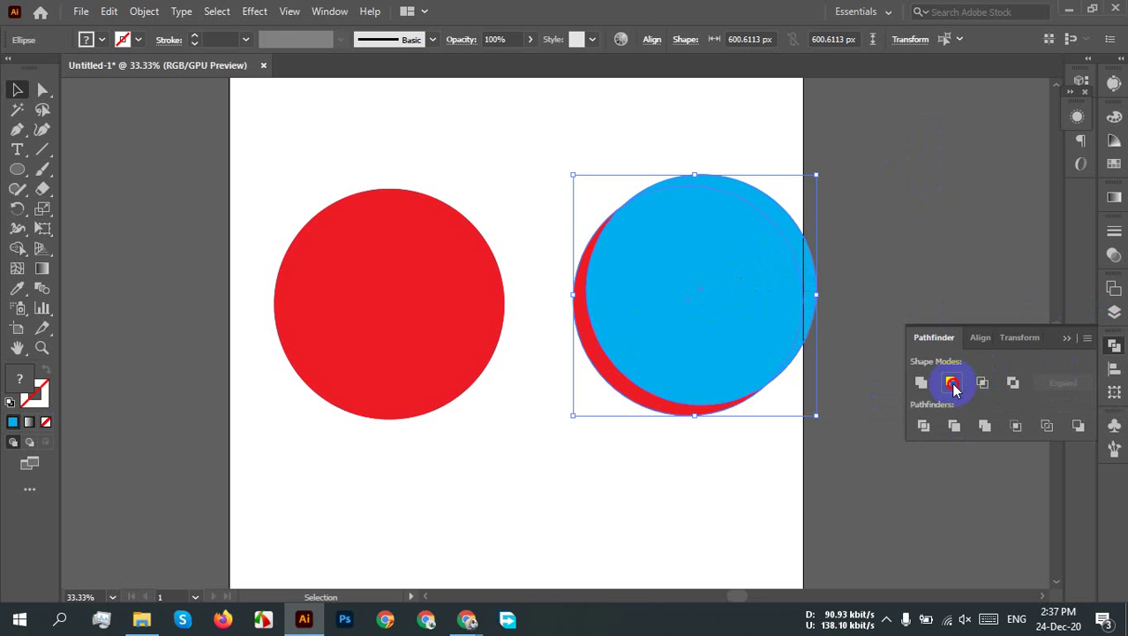
click(885, 208)
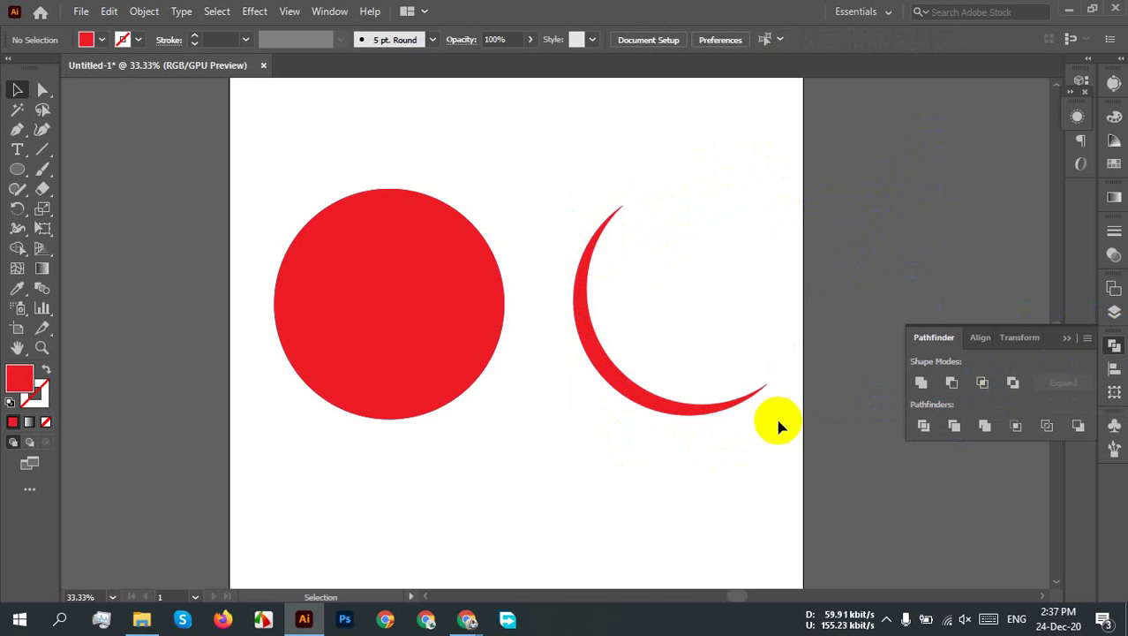
drag(681, 410, 669, 393)
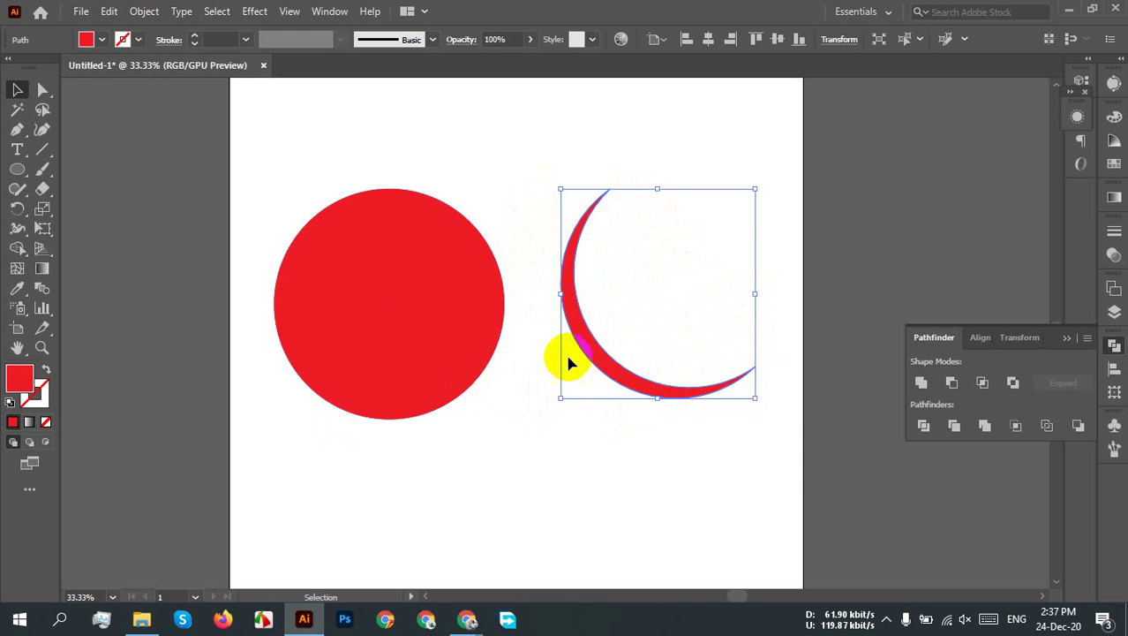
click(902, 201)
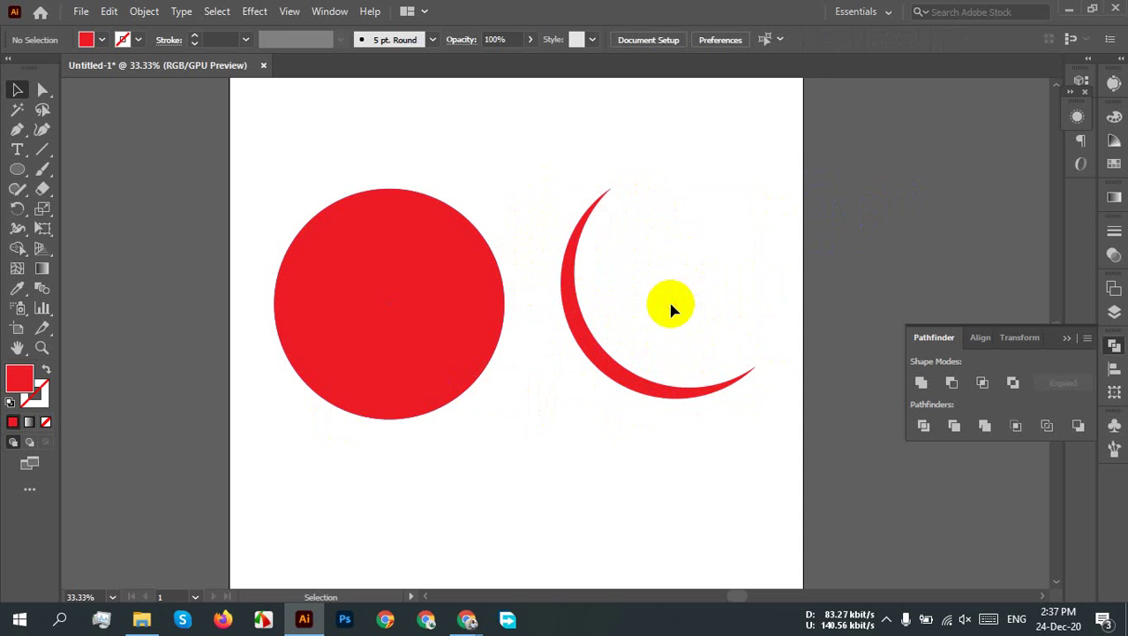
Step: Delete the red crescent and the remaining circles to clear the artboard
click(620, 378)
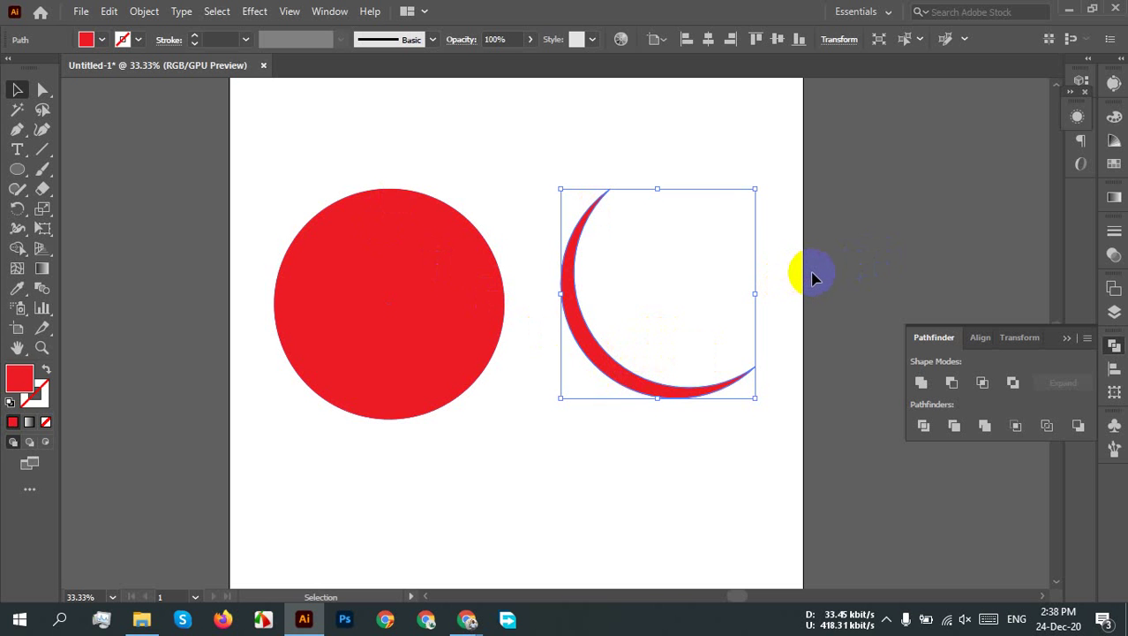
key(Delete)
click(423, 328)
click(572, 228)
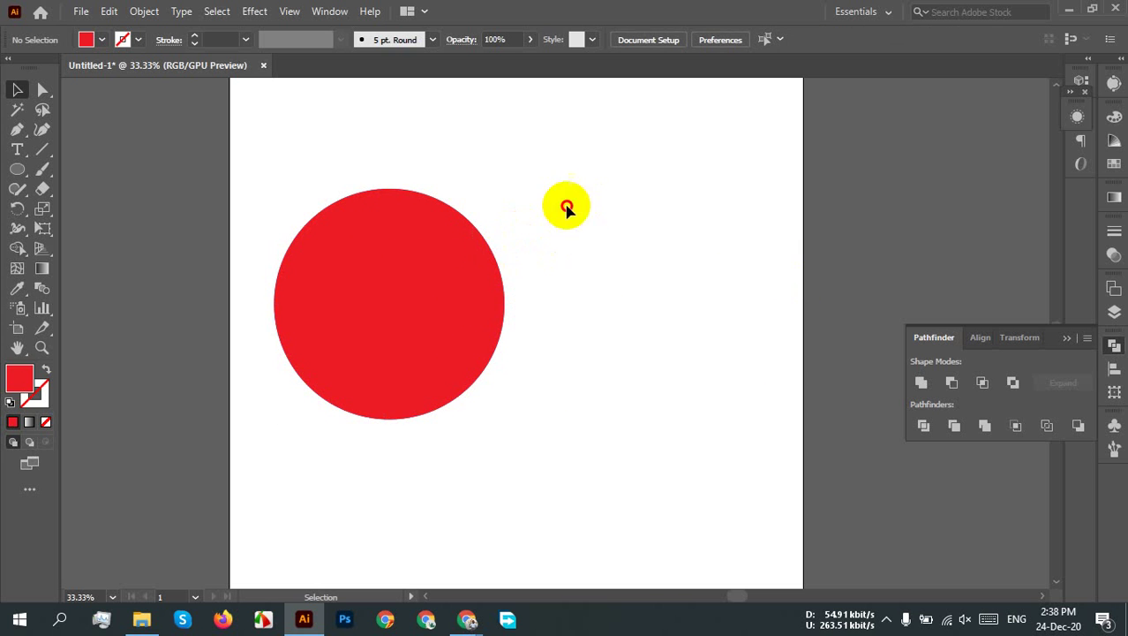
click(402, 360)
key(Delete)
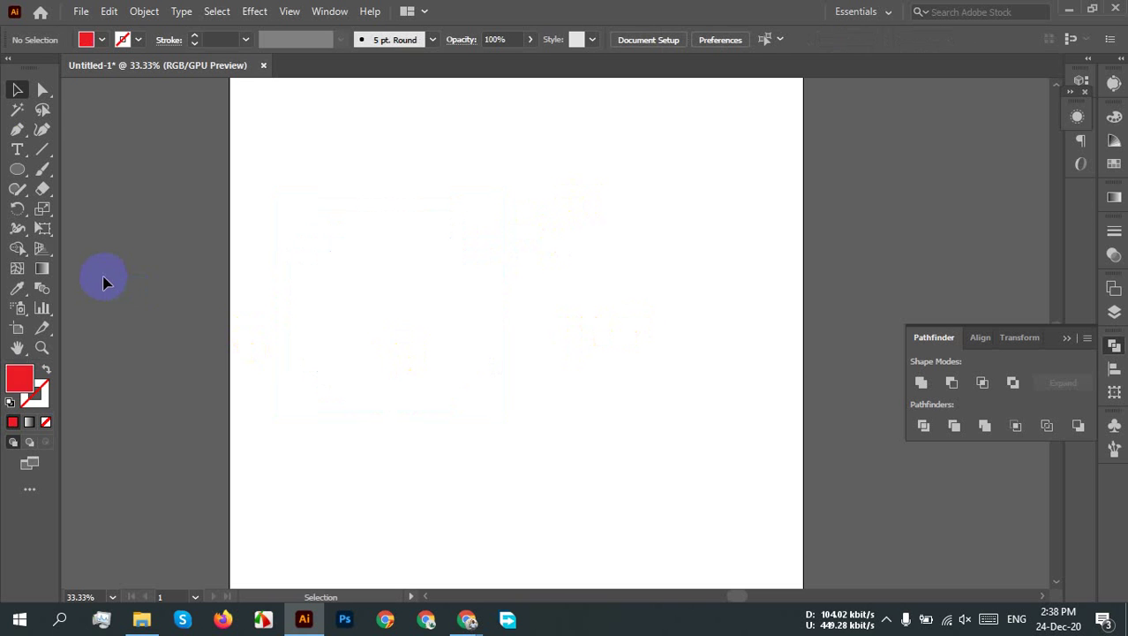
Step: Draw a tall red rectangle near the middle of the artboard with the Rectangle tool and deselect it
click(42, 89)
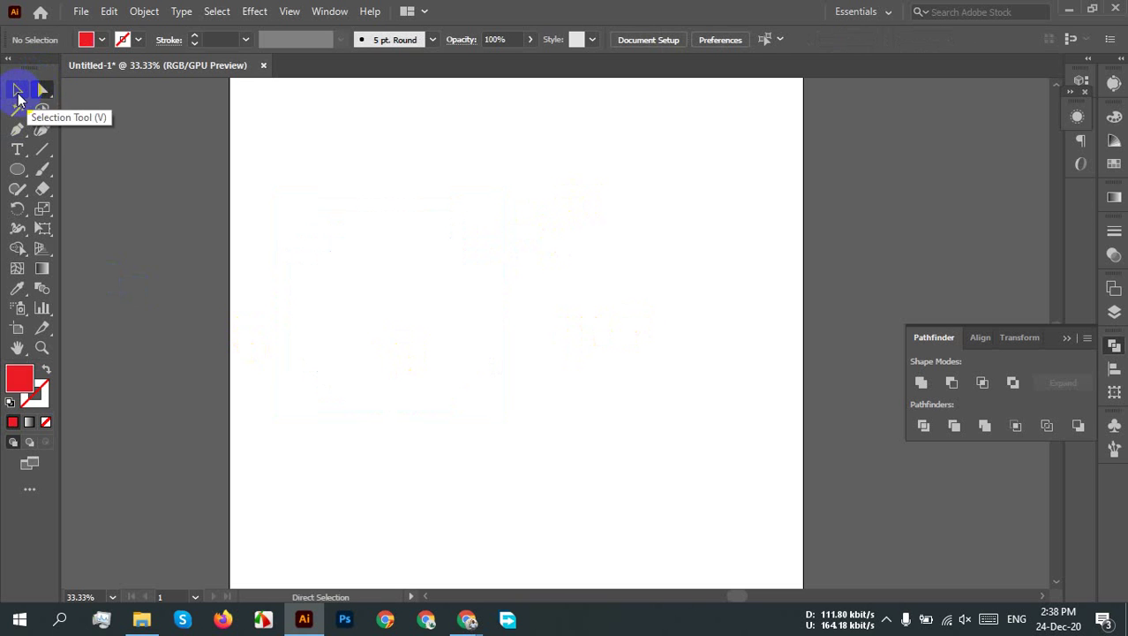
click(18, 95)
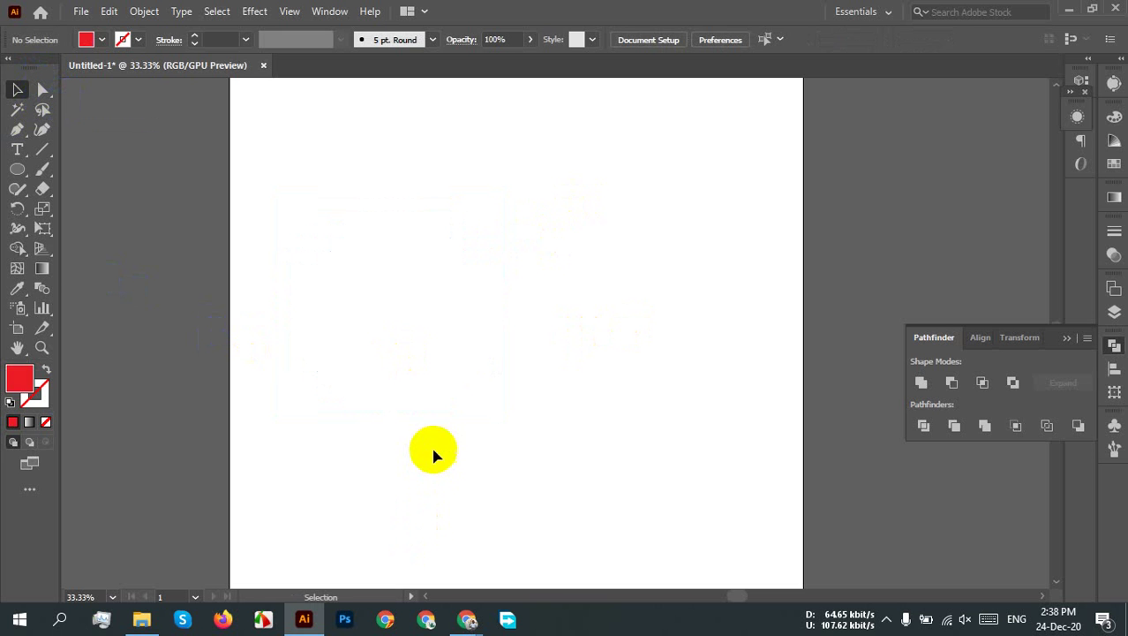
click(18, 170)
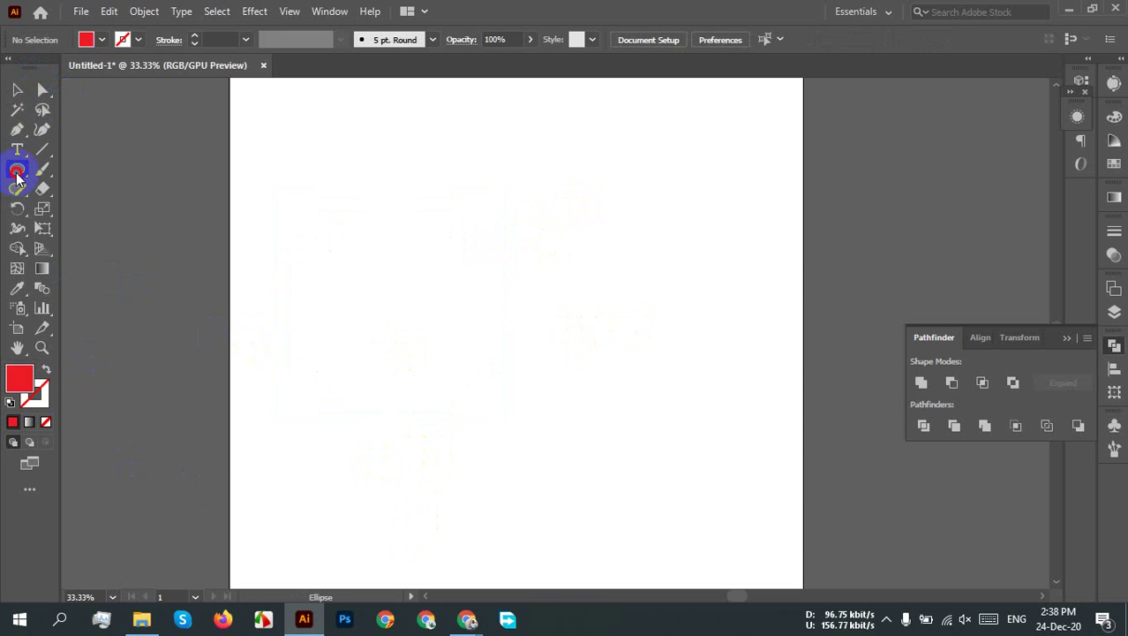
click(99, 170)
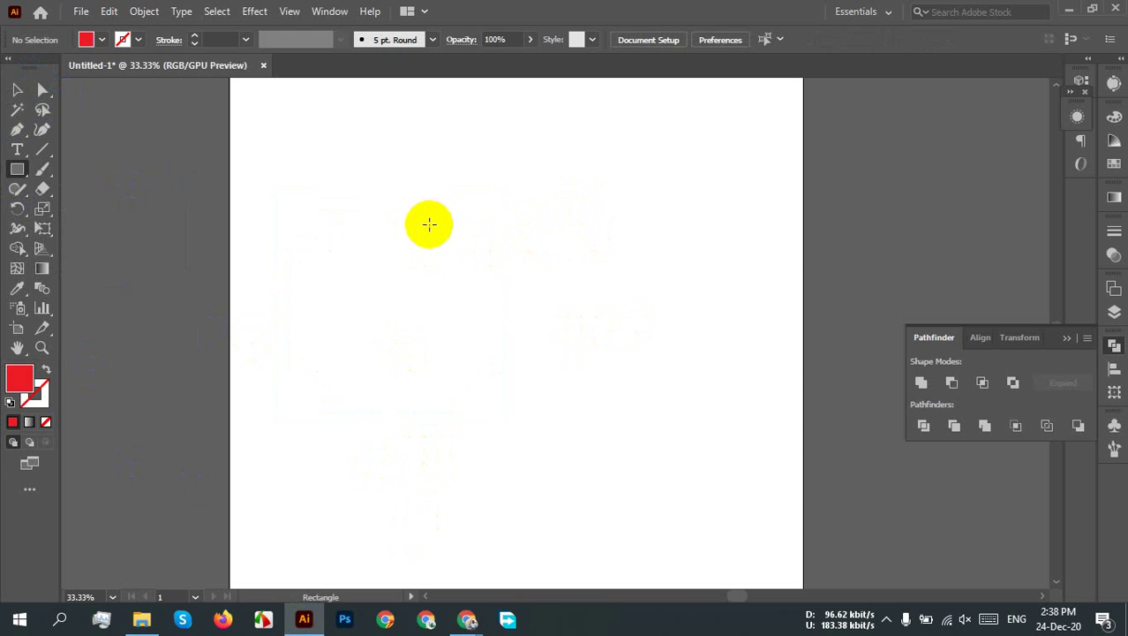
drag(441, 204, 563, 450)
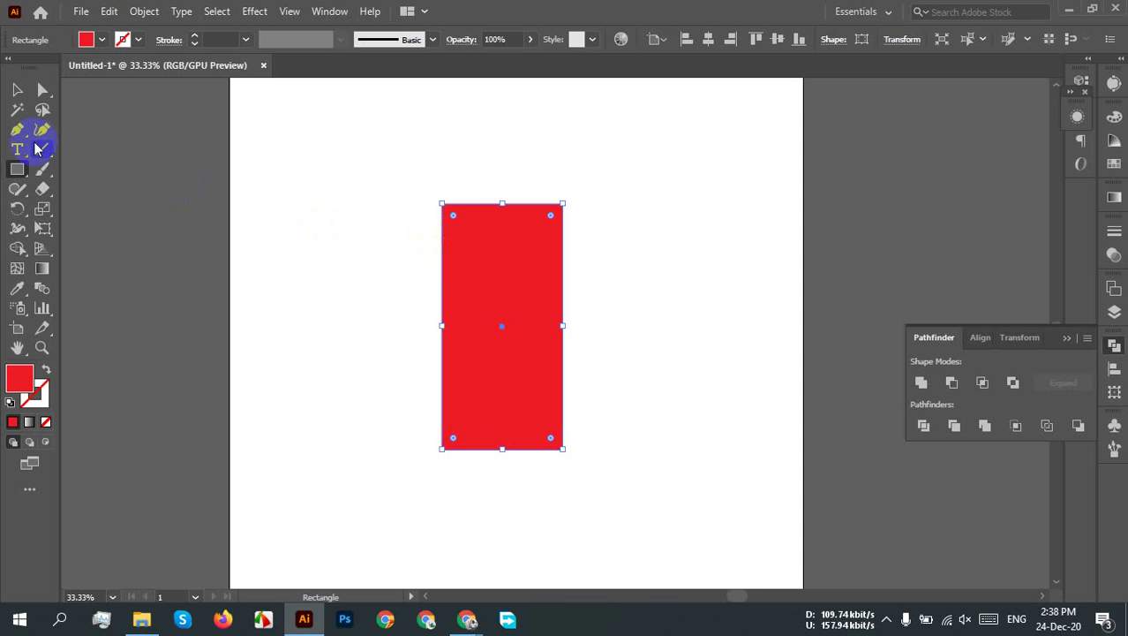
click(19, 90)
click(665, 305)
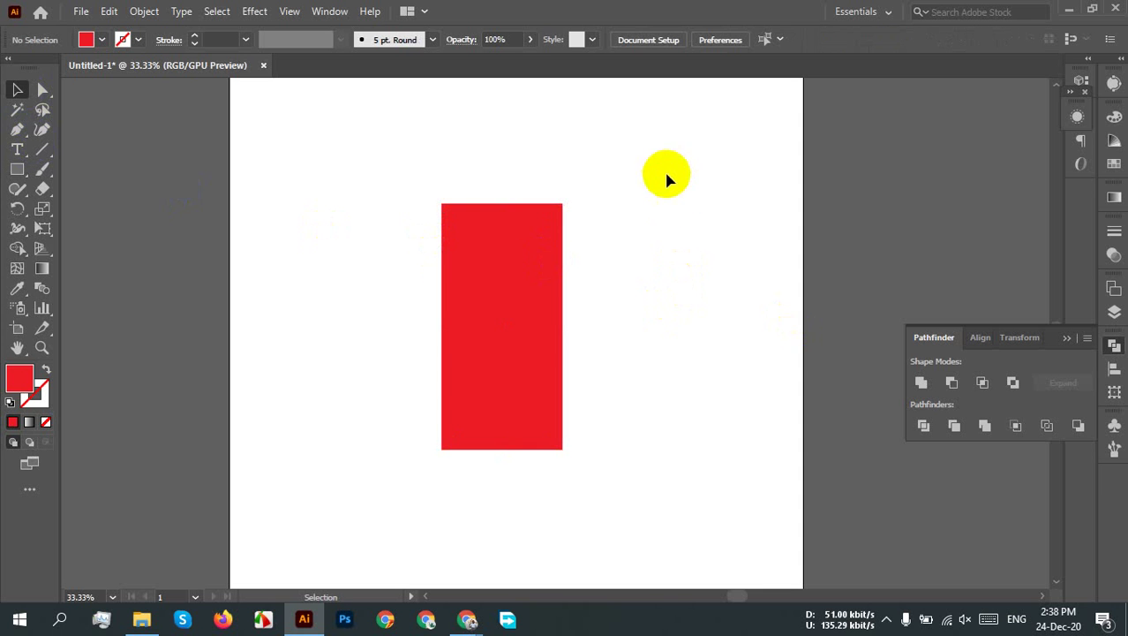
Step: Duplicate the red rectangle to its right and rotate the copy to 270° so it lies horizontally
drag(664, 172, 387, 369)
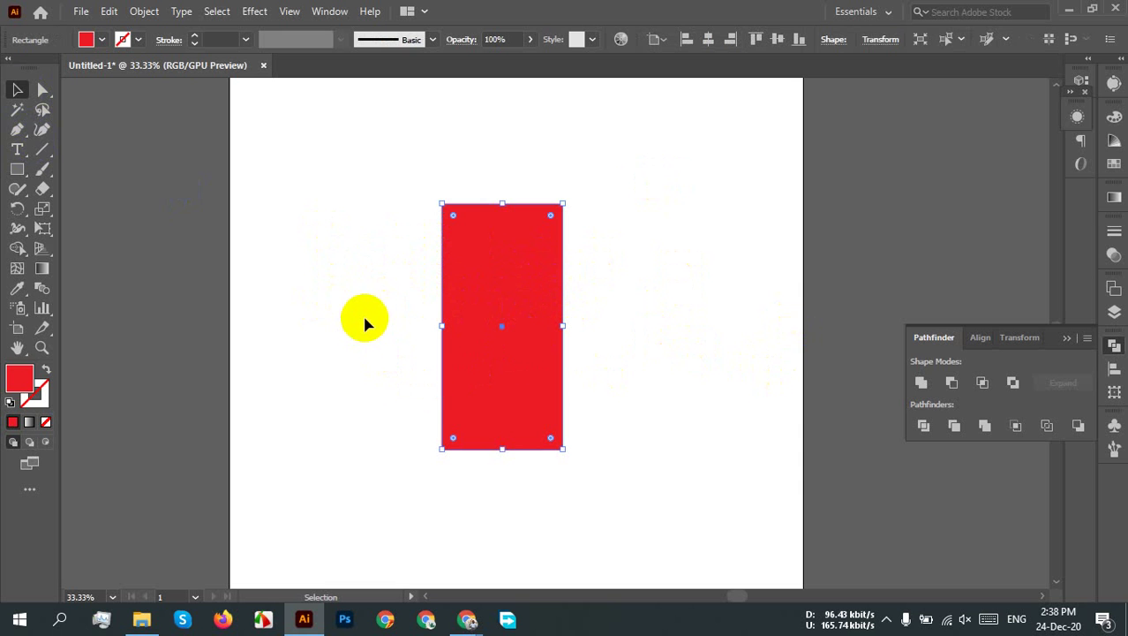
drag(522, 353, 733, 350)
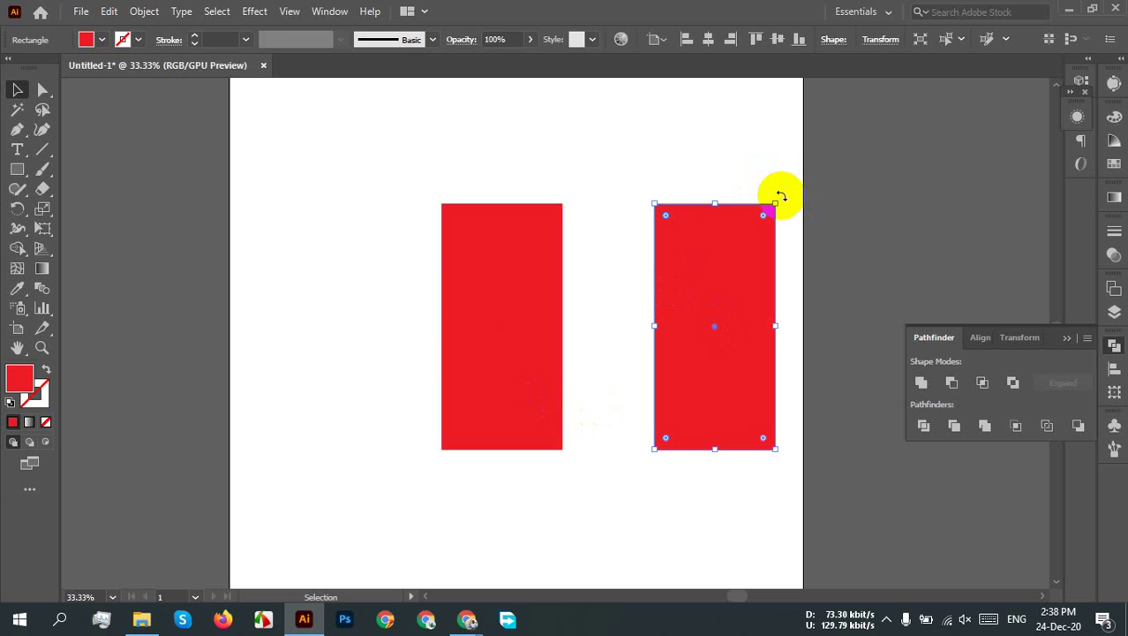
drag(780, 195, 819, 257)
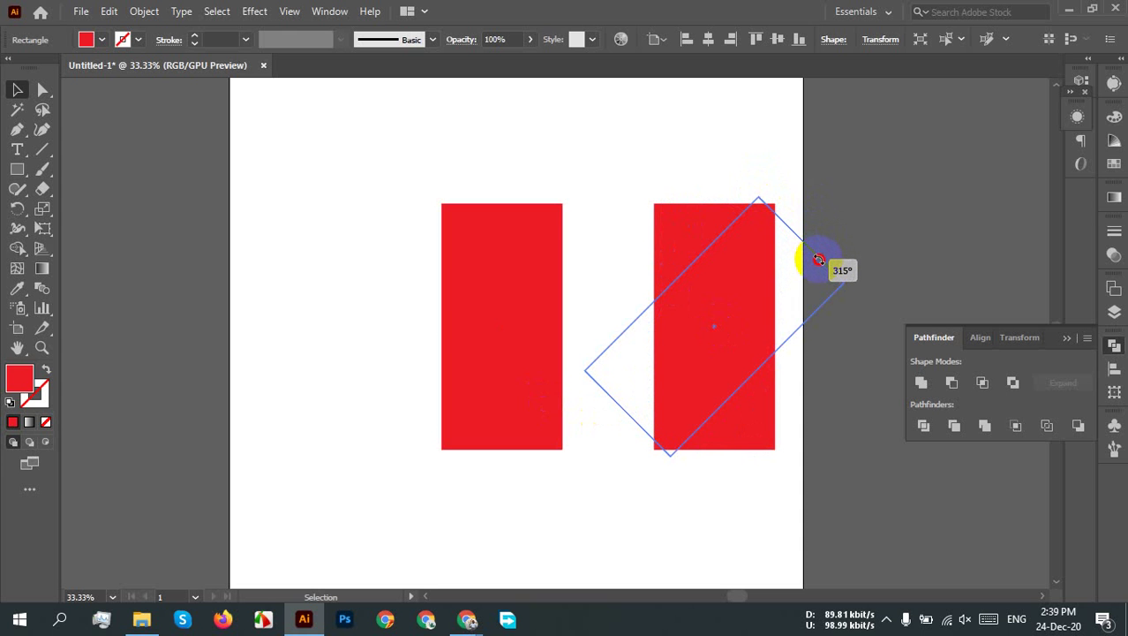
drag(819, 260, 847, 352)
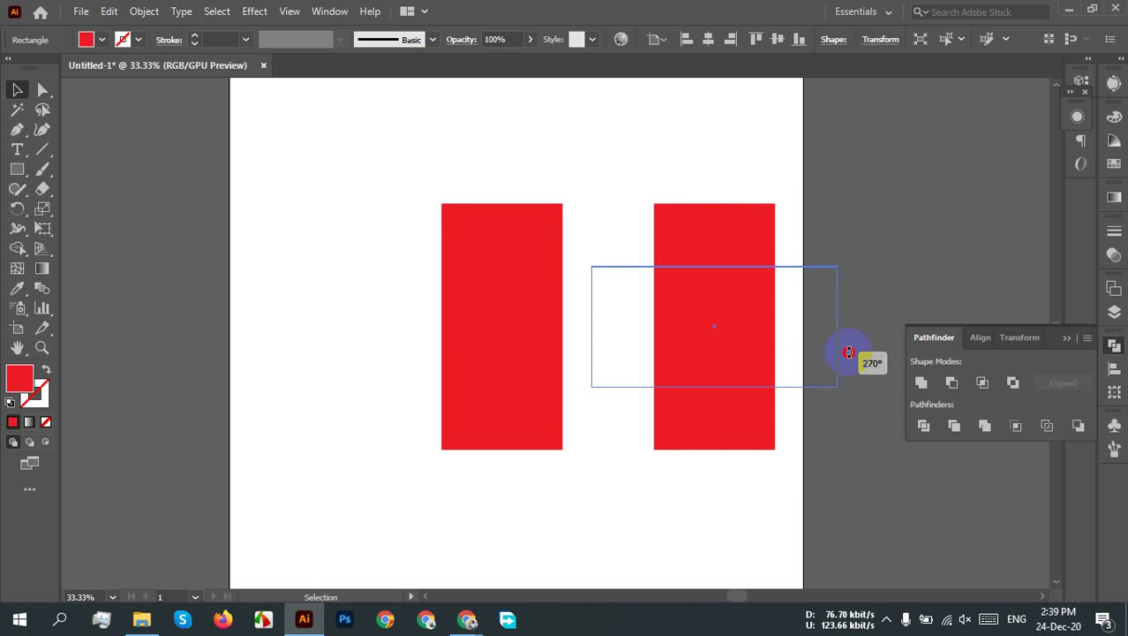
drag(851, 353, 651, 304)
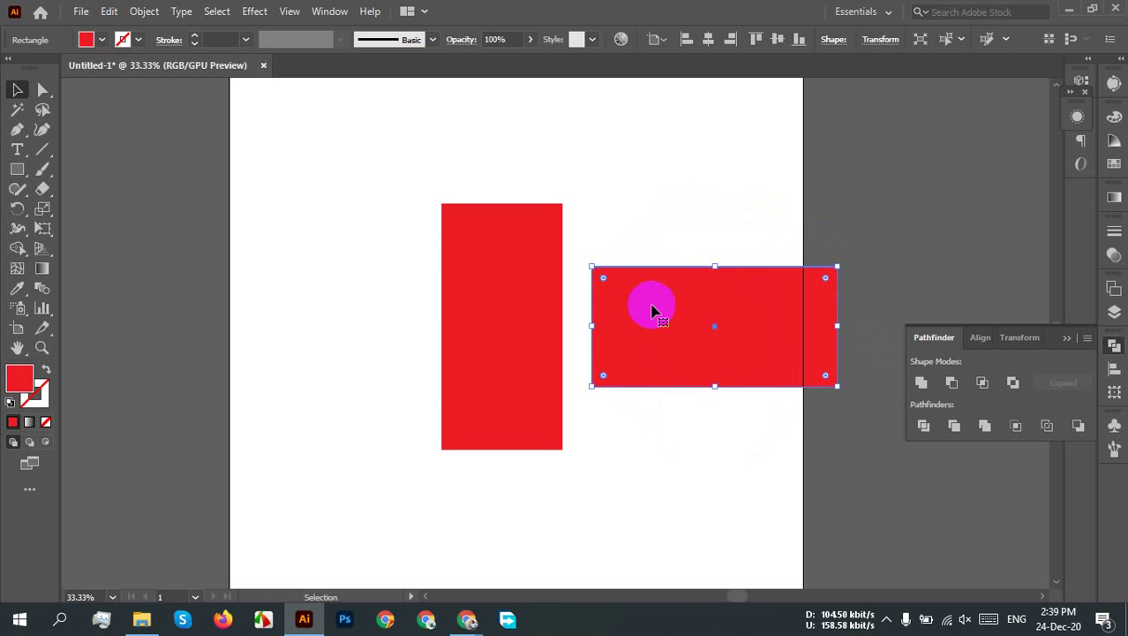
click(679, 207)
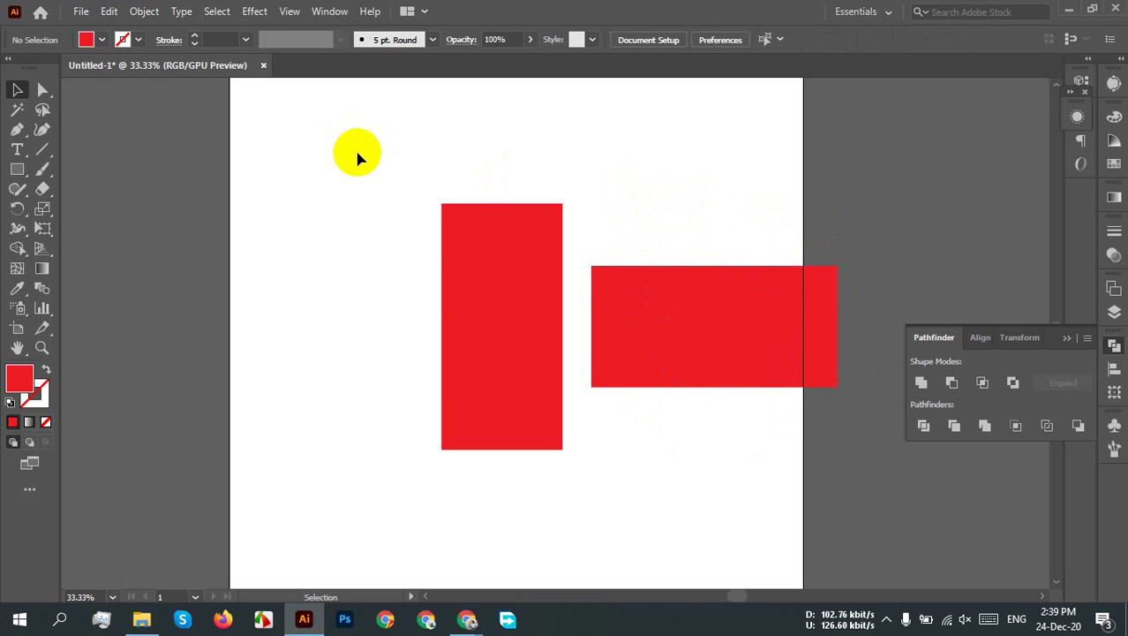
Step: Centre the two red rectangles on each other horizontally and vertically, using Align to Selection, to form a cross
drag(374, 167, 708, 441)
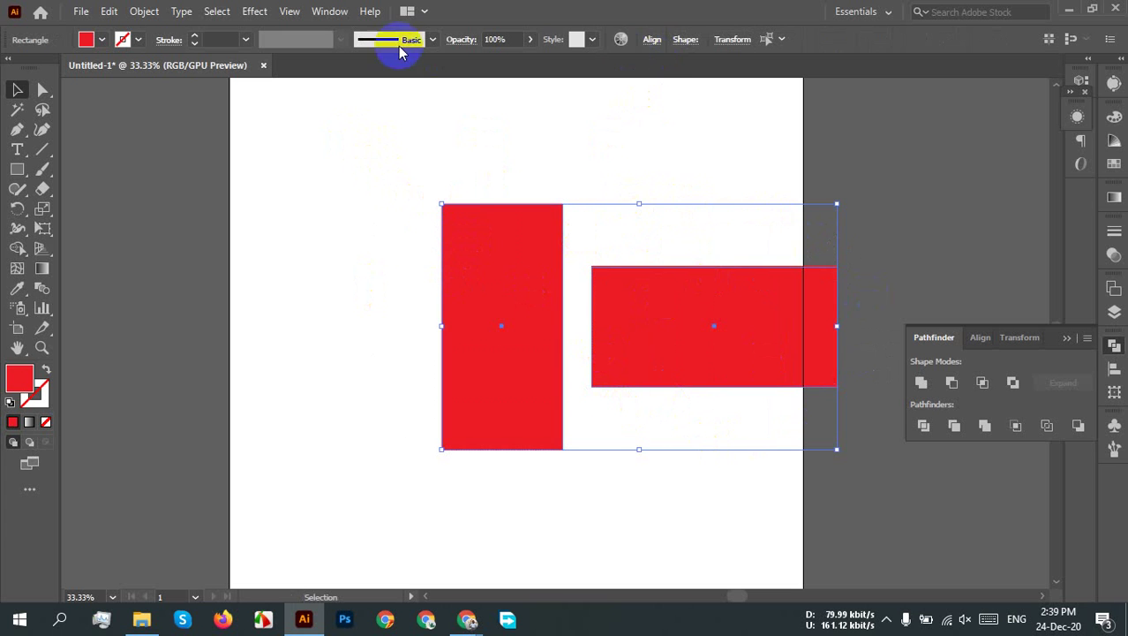
click(980, 339)
click(1074, 480)
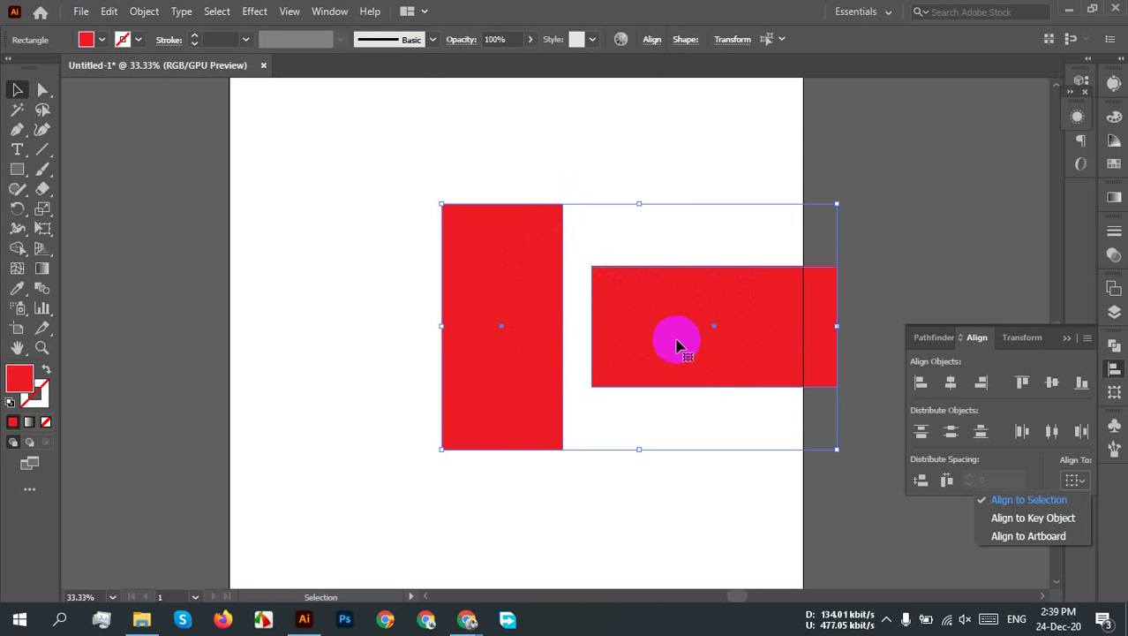
click(1033, 503)
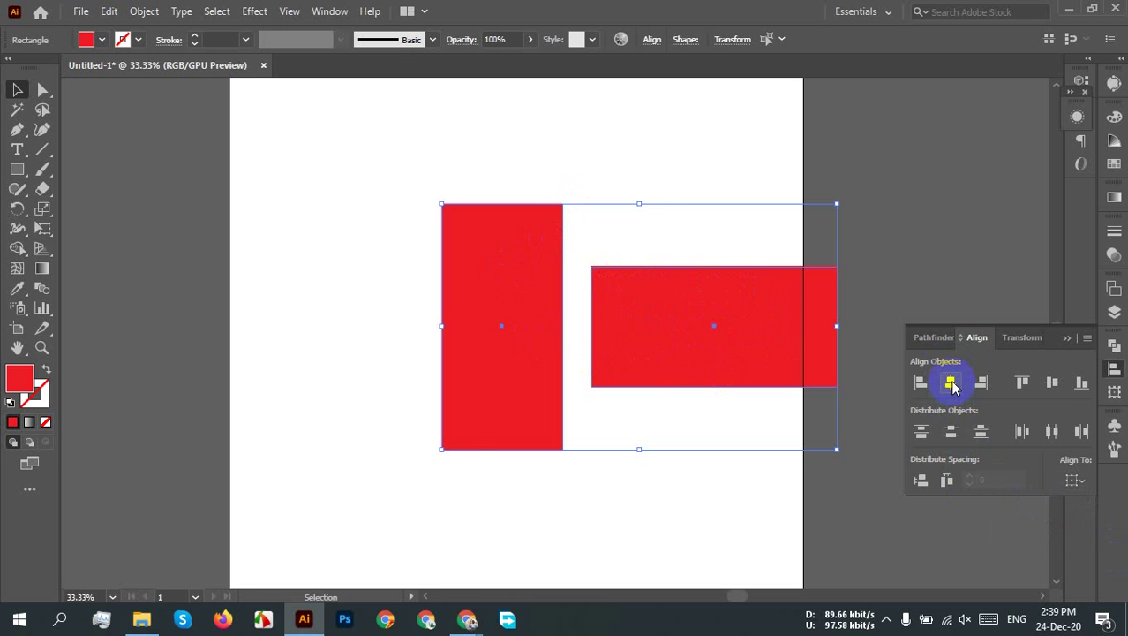
click(951, 383)
click(1051, 383)
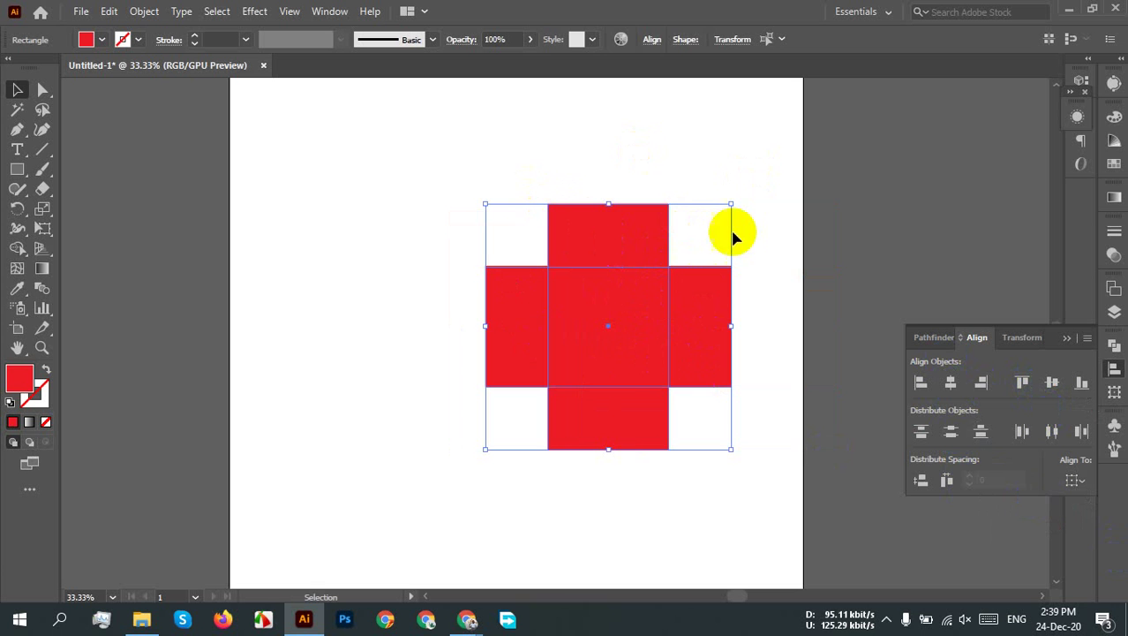
Step: Move both rectangles of the red cross together to the left, closer to the artboard's centre, and deselect them
click(660, 262)
click(713, 300)
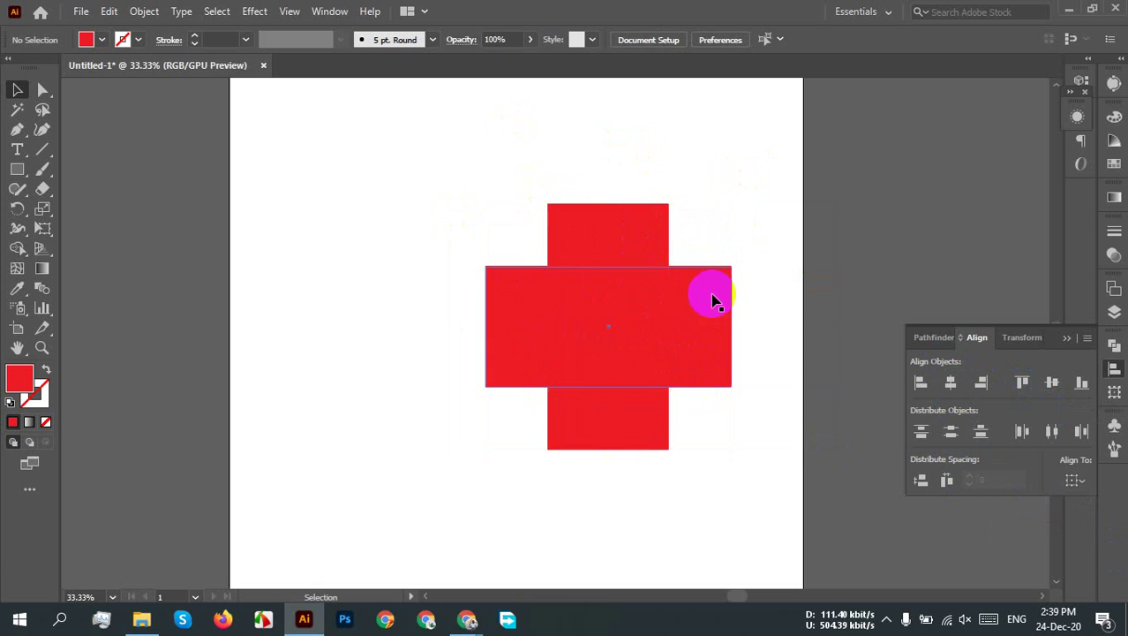
click(645, 216)
drag(453, 114, 795, 514)
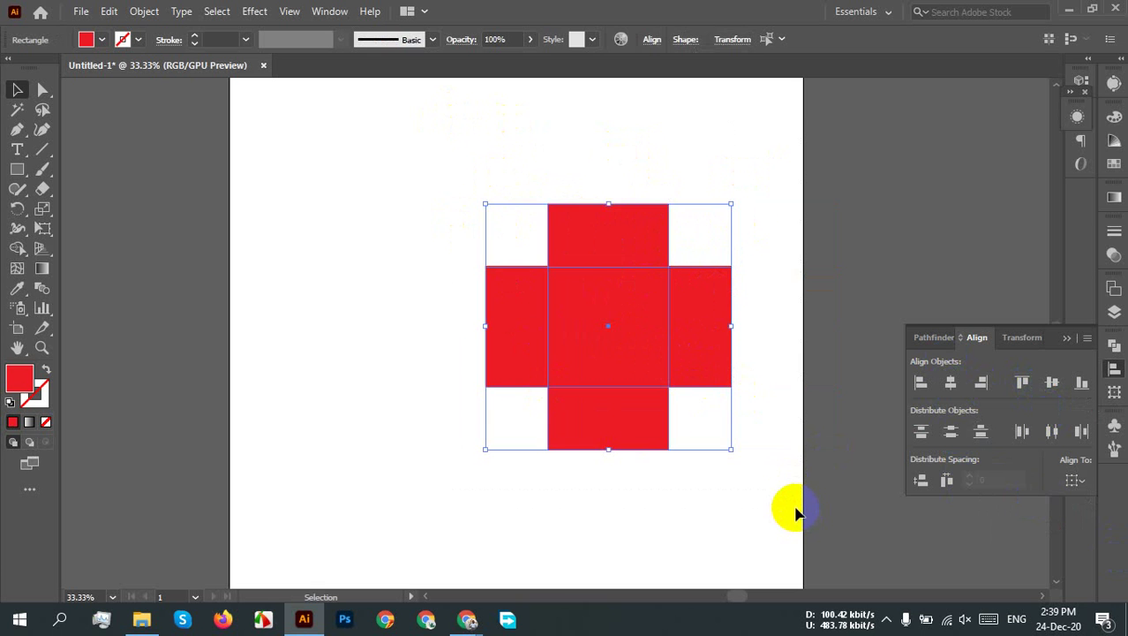
drag(617, 336, 502, 328)
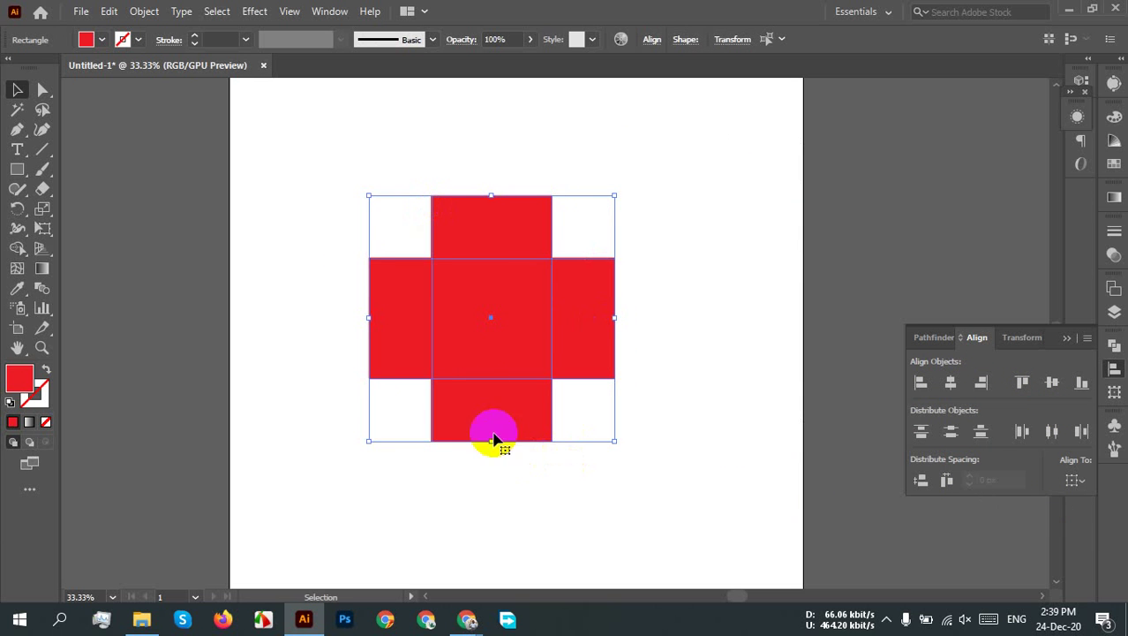
click(717, 227)
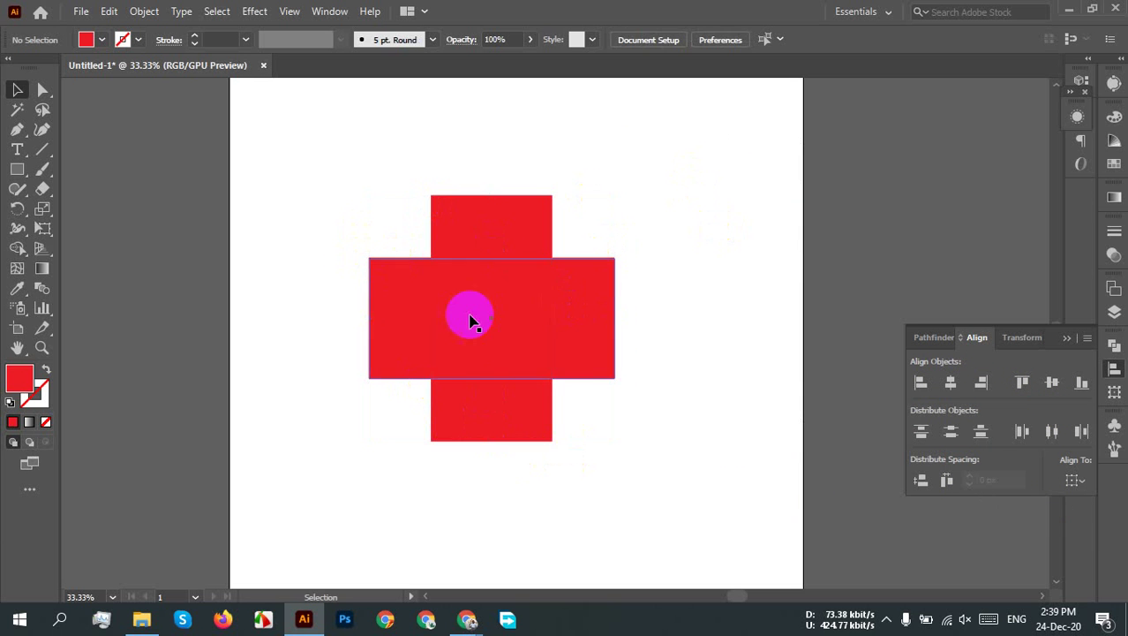
click(521, 225)
click(618, 291)
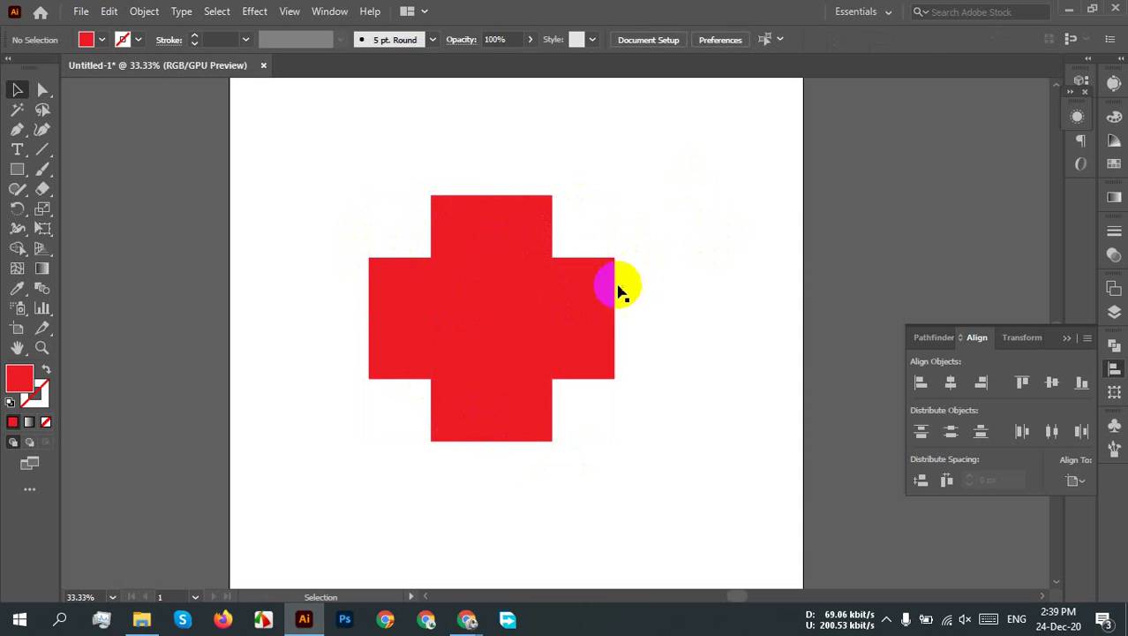
click(613, 290)
click(653, 282)
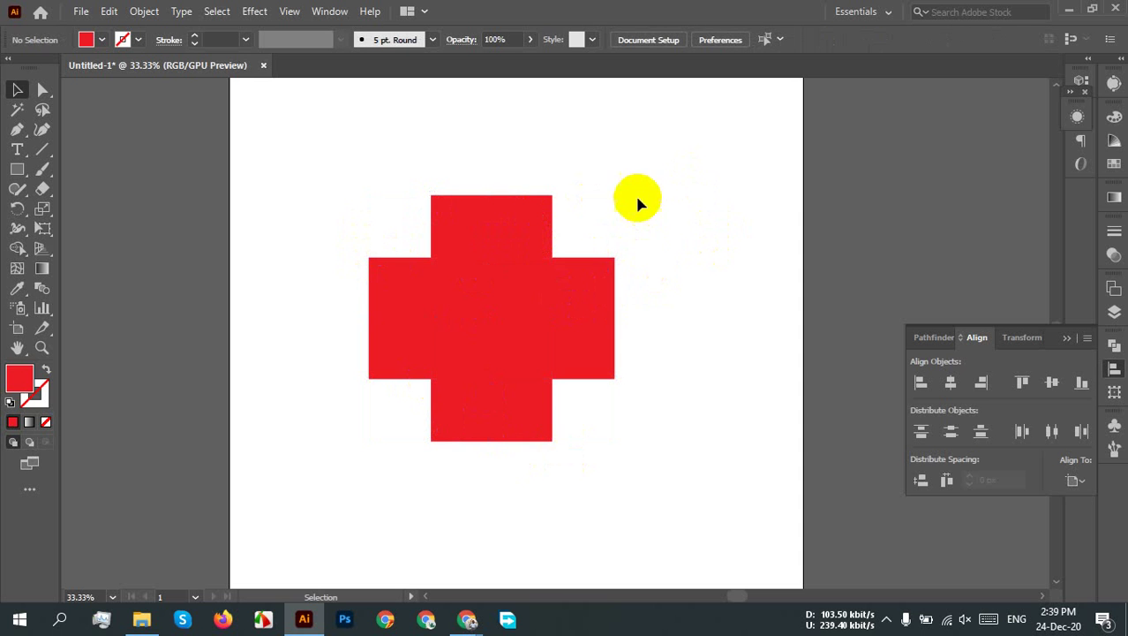
drag(610, 157, 360, 414)
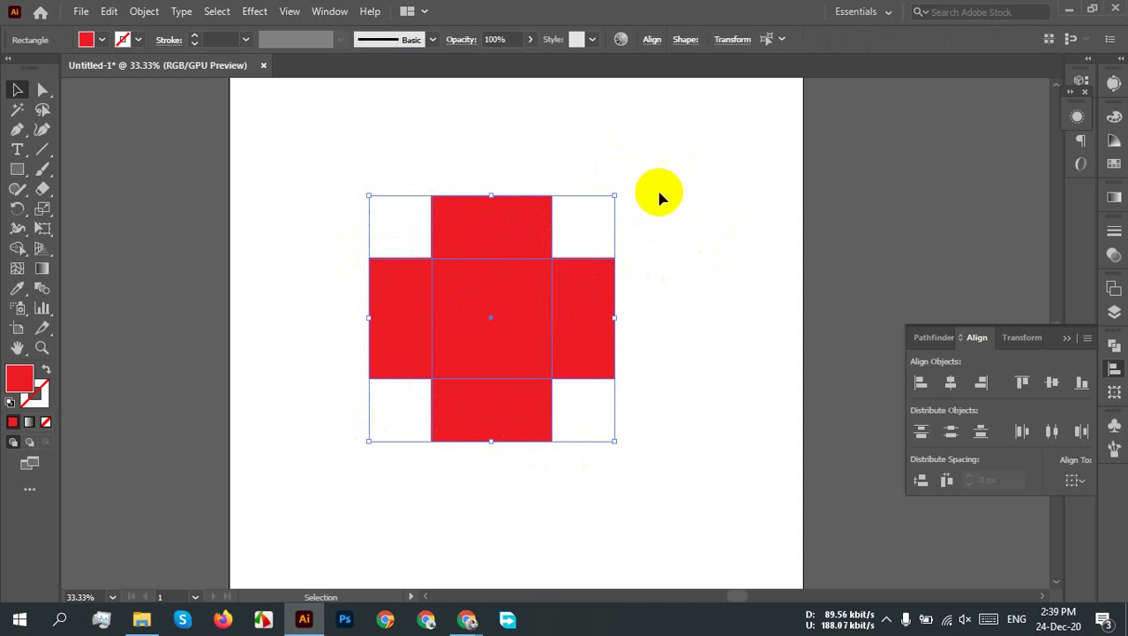
click(558, 219)
click(546, 216)
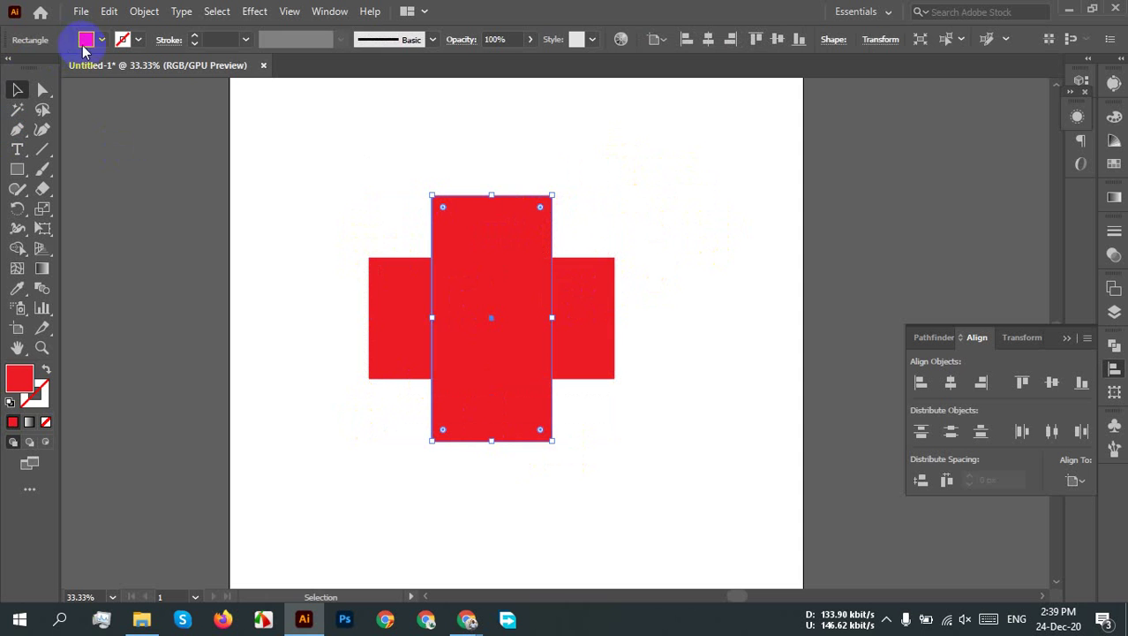
click(629, 214)
click(590, 305)
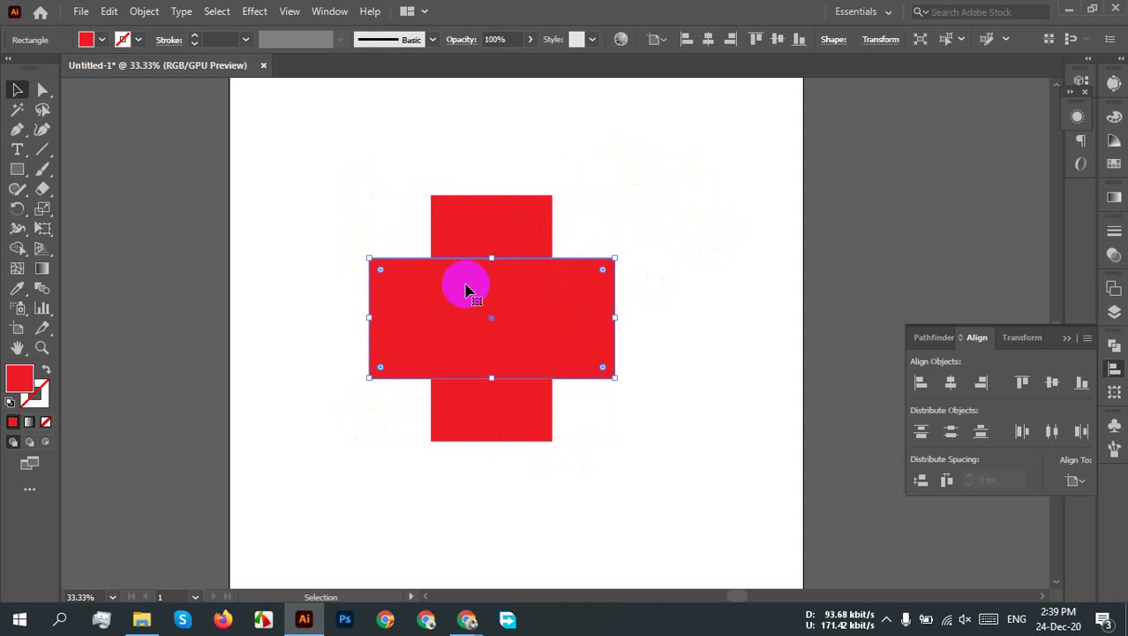
Step: Change the fill of the cross's vertical rectangle to light blue and deselect it
click(448, 183)
click(441, 214)
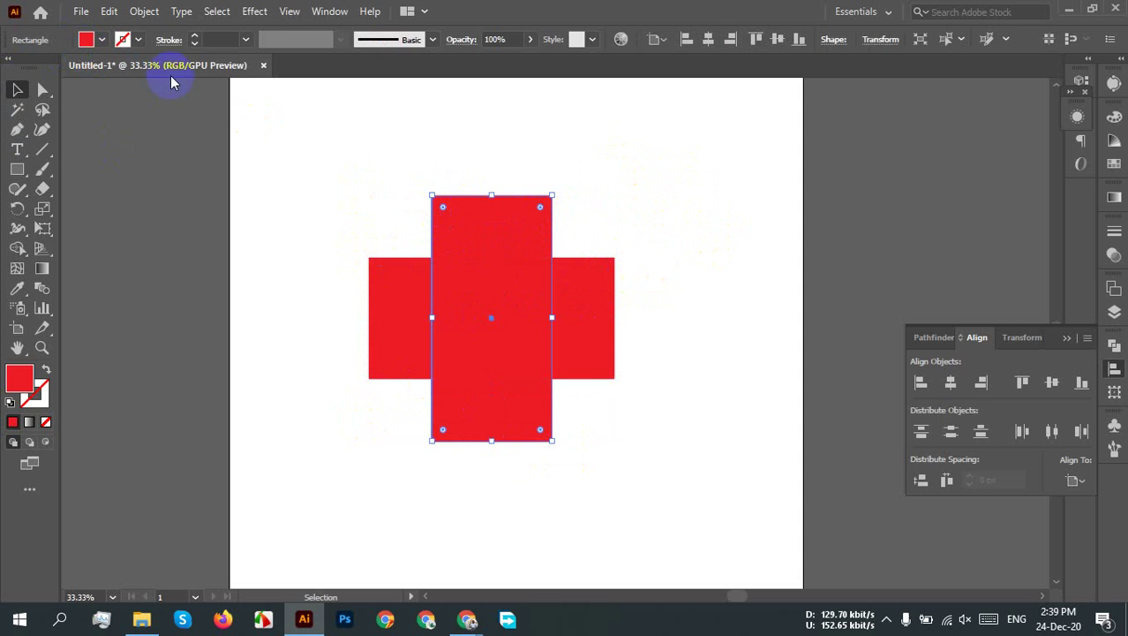
click(105, 40)
click(94, 67)
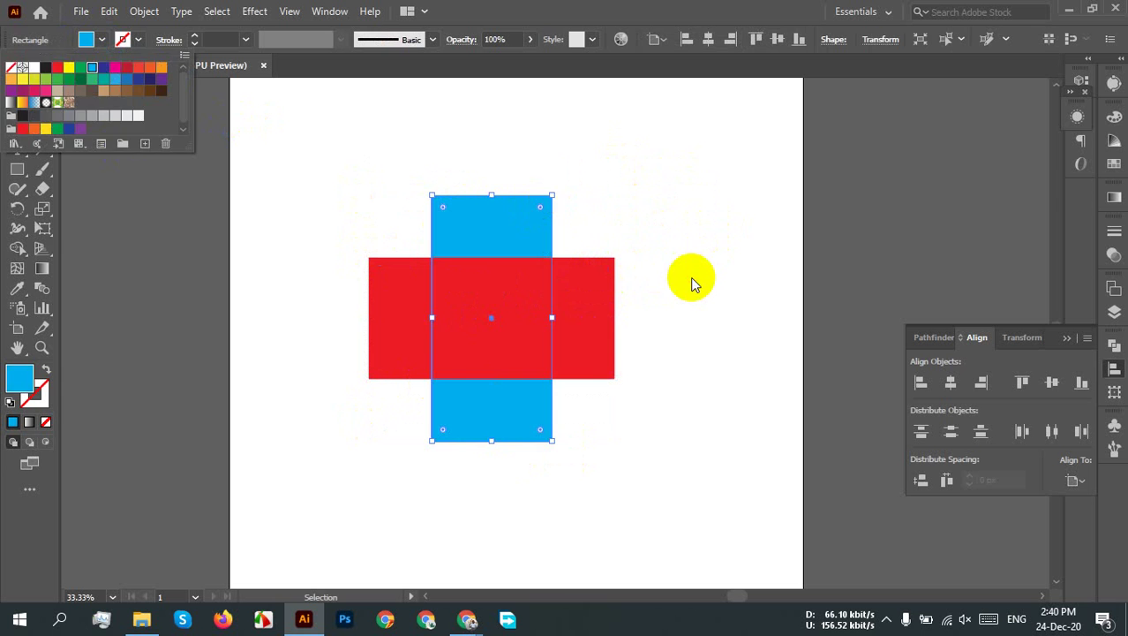
click(692, 274)
click(692, 275)
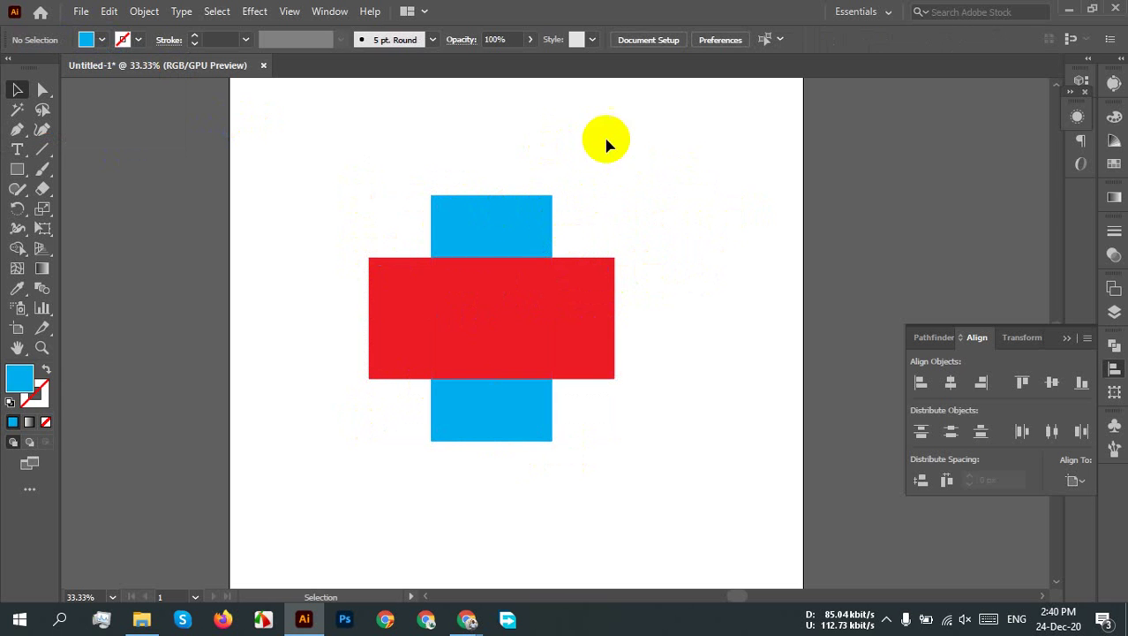
Step: Rotate both rectangles of the cross together 45° clockwise so they form an X, and deselect them
drag(605, 146, 403, 433)
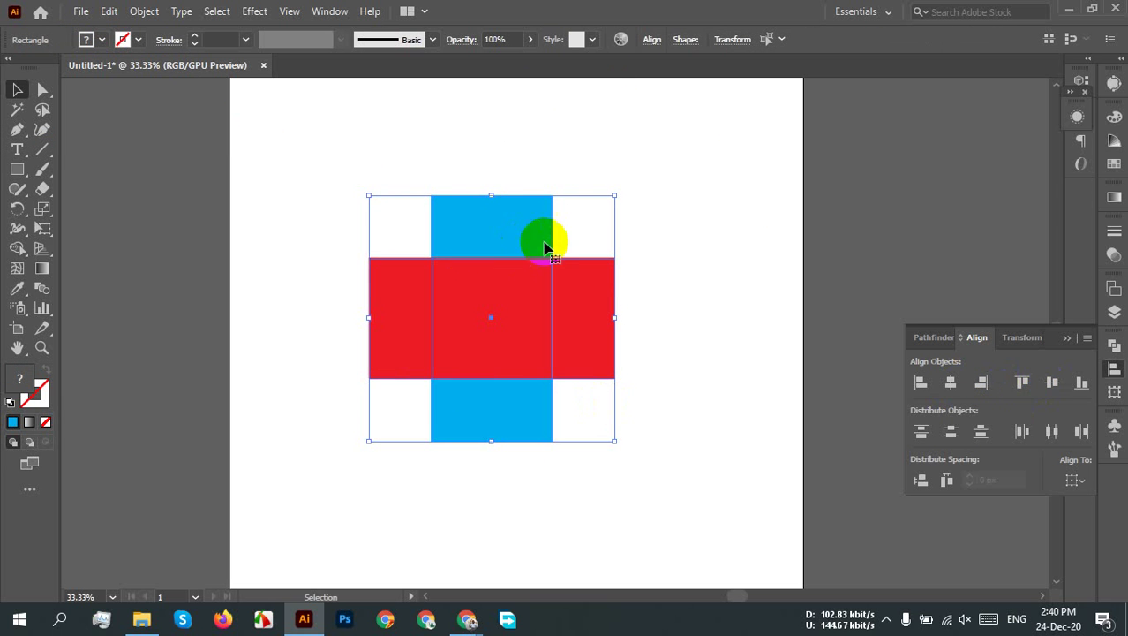
click(554, 334)
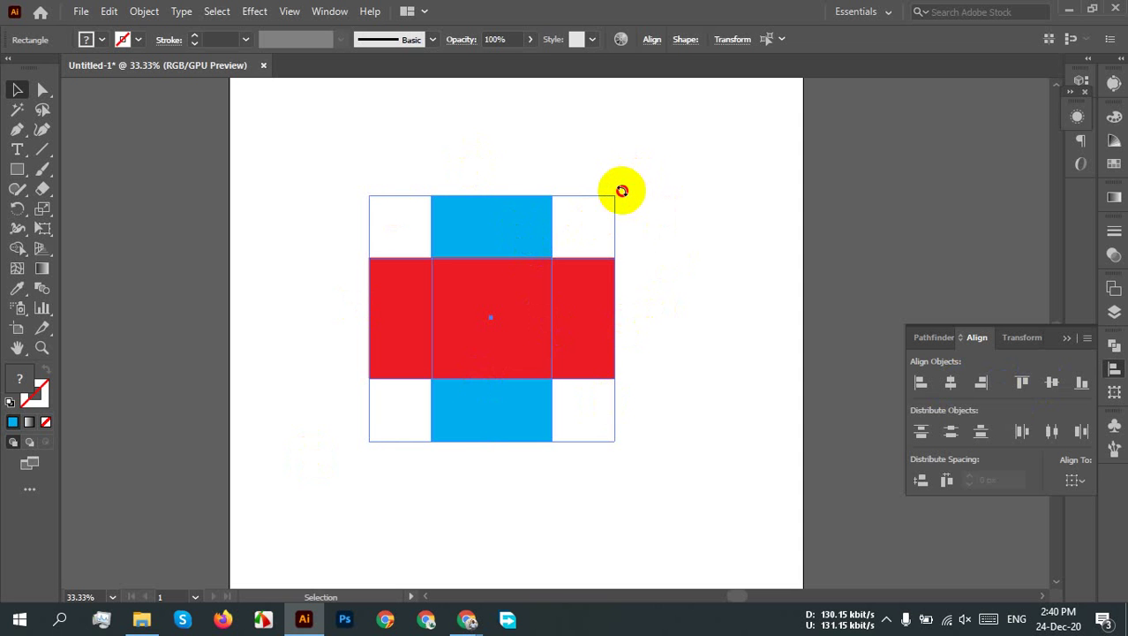
drag(622, 191, 684, 289)
key(shift)
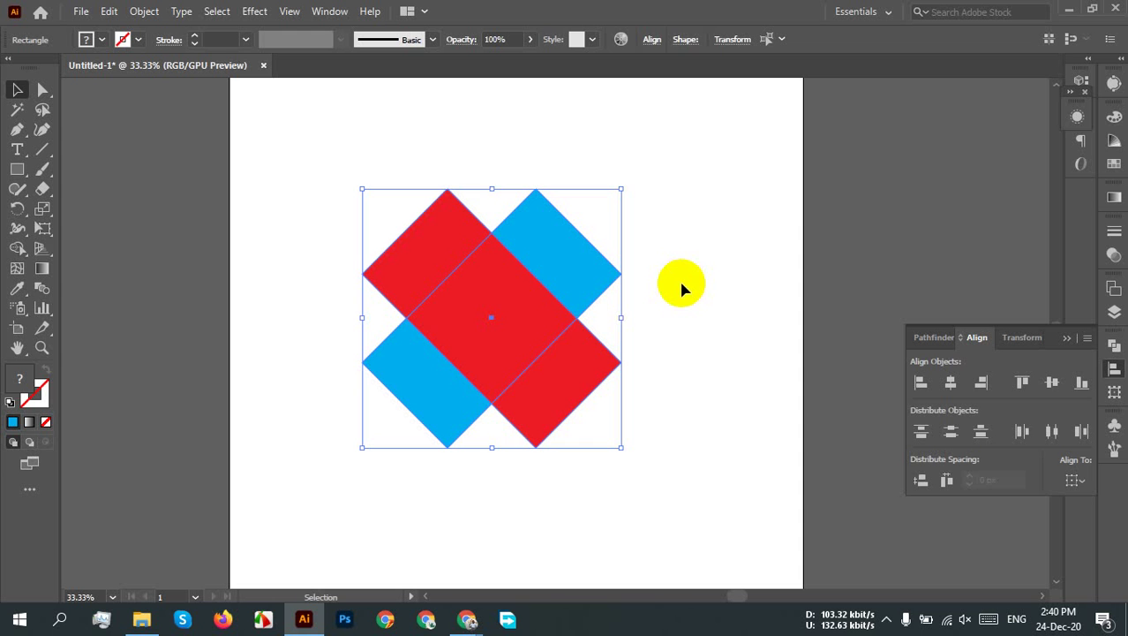
click(490, 307)
click(715, 246)
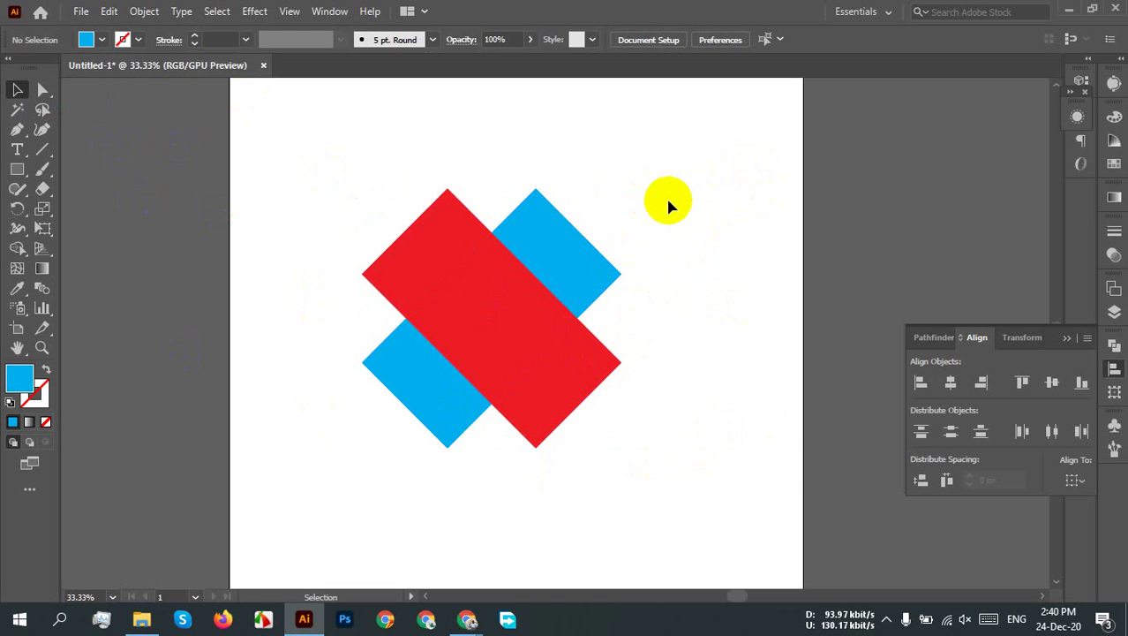
drag(637, 181, 376, 482)
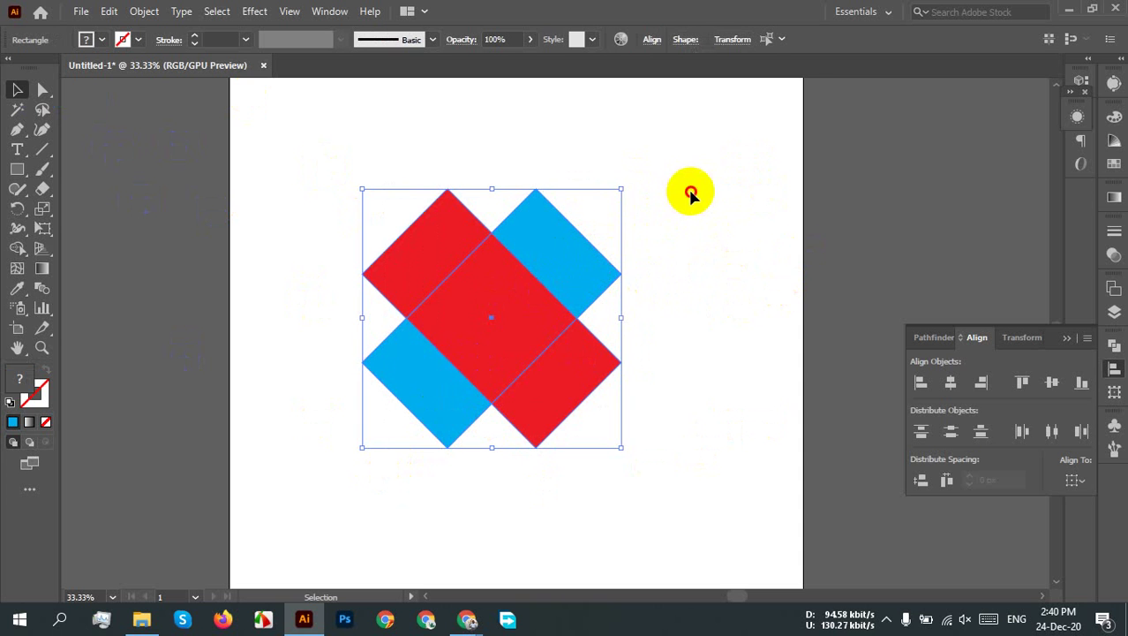
drag(256, 151, 769, 472)
click(607, 231)
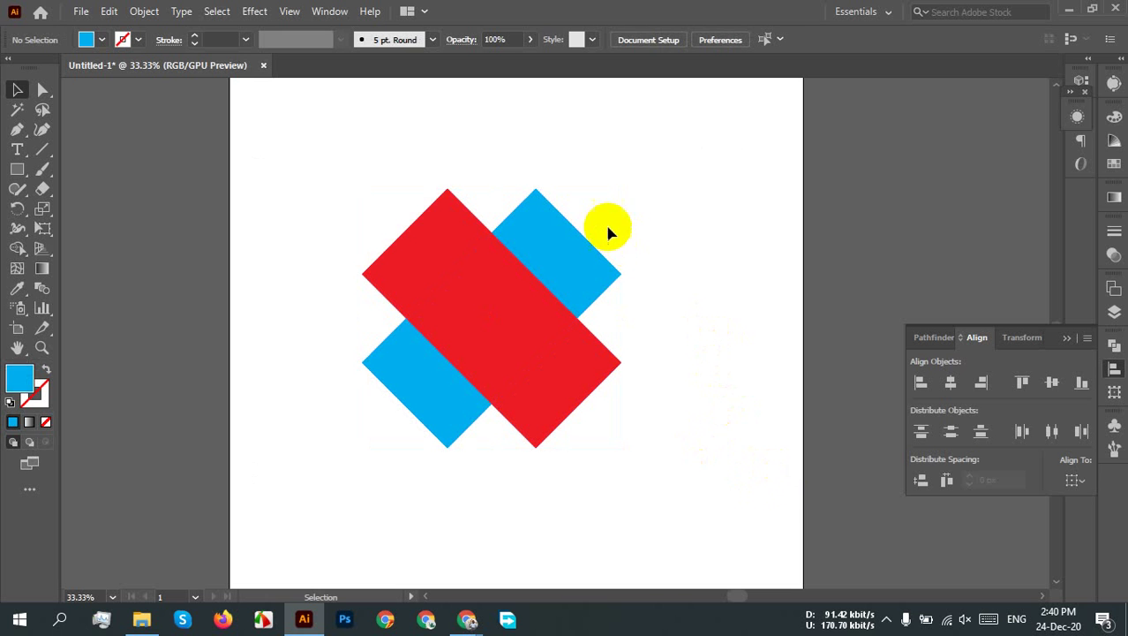
click(570, 231)
shift+click(453, 244)
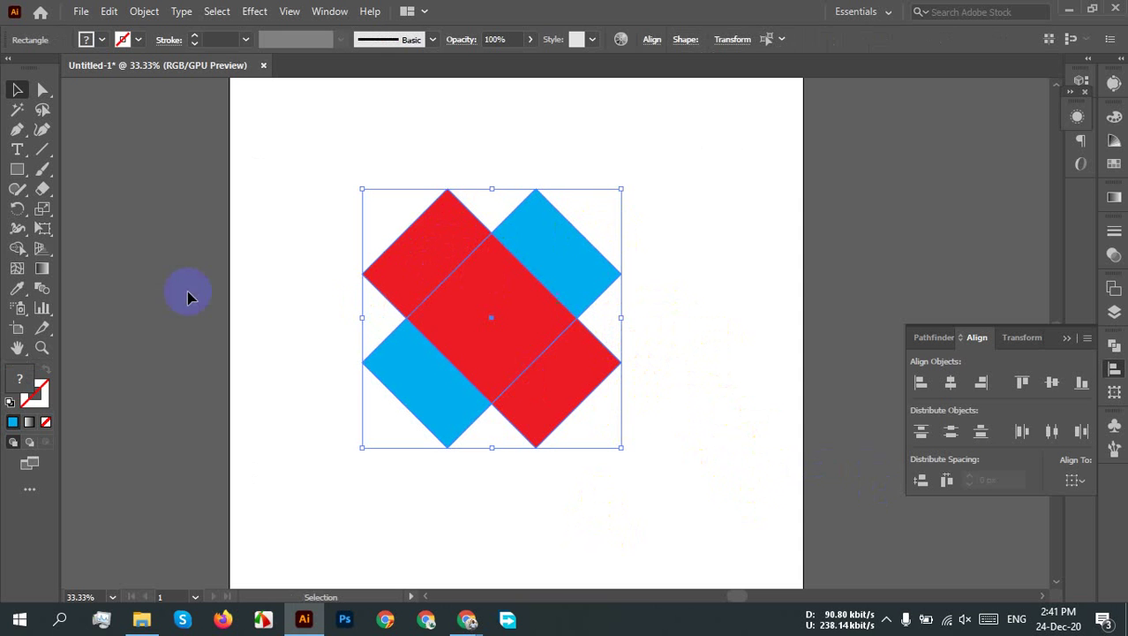
click(724, 256)
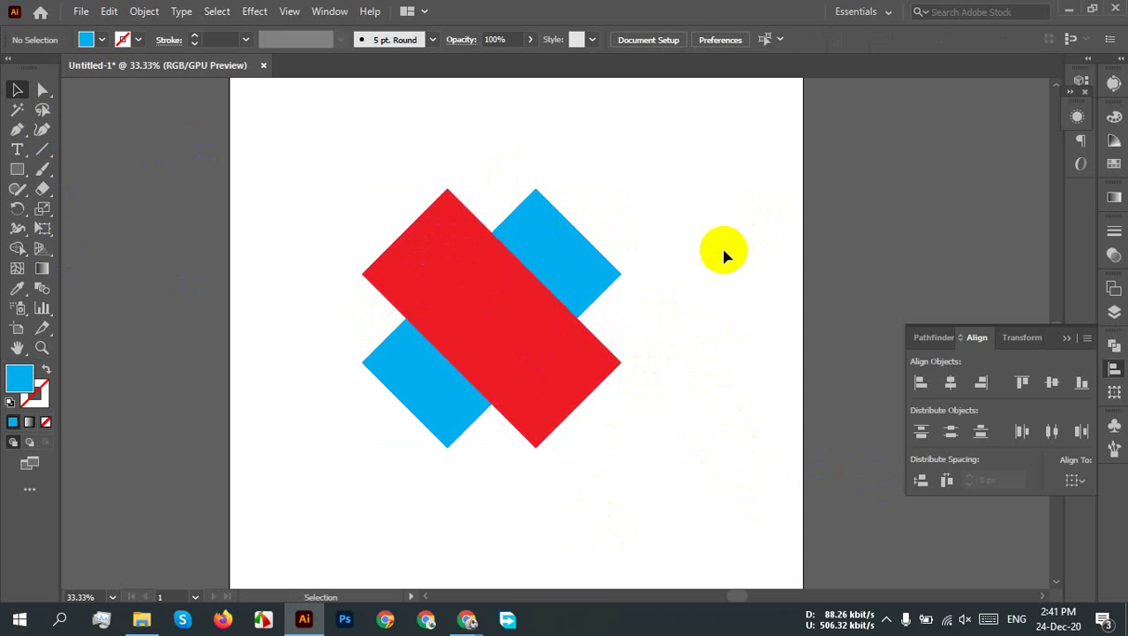
Step: Select the four upper anchor points of the crossed red and blue rectangles with the Direct Selection tool
click(42, 91)
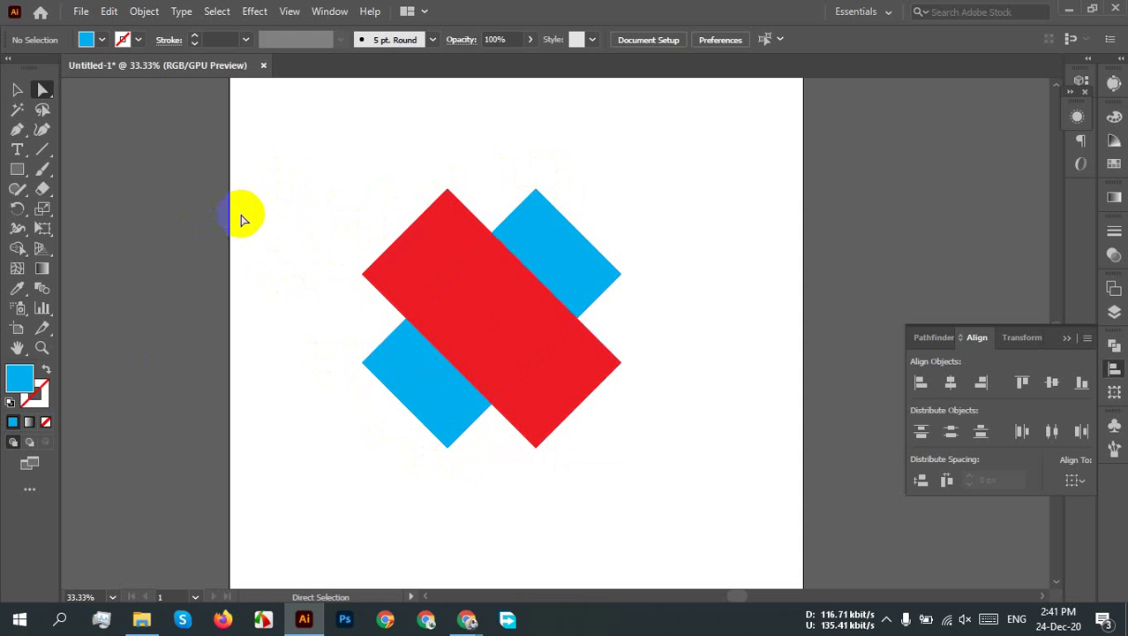
drag(266, 157, 736, 323)
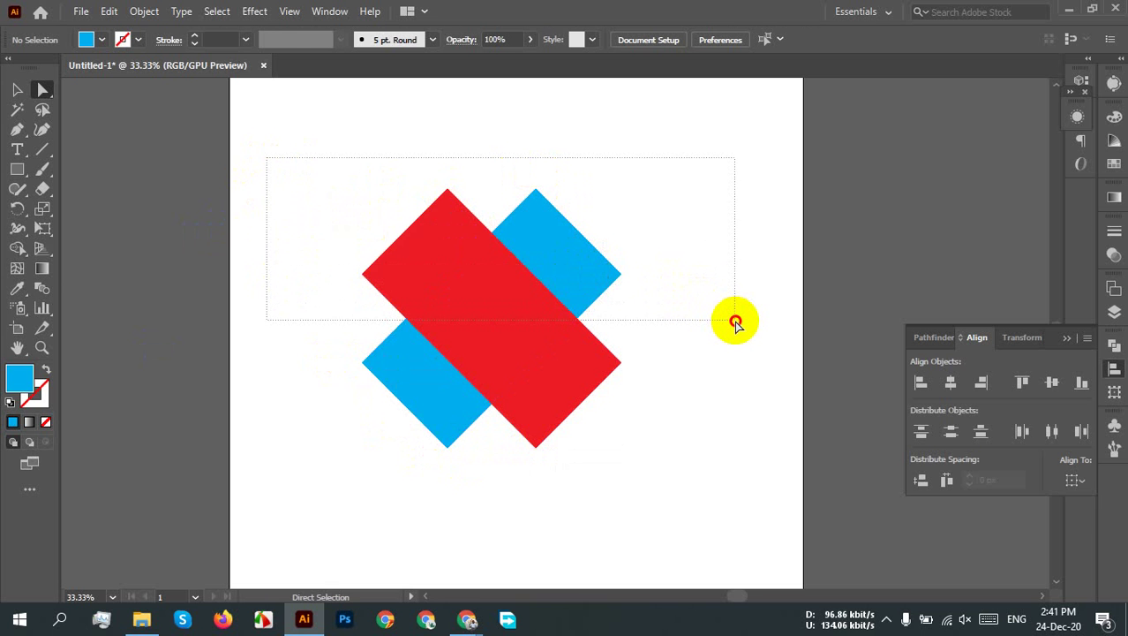
drag(737, 323, 736, 323)
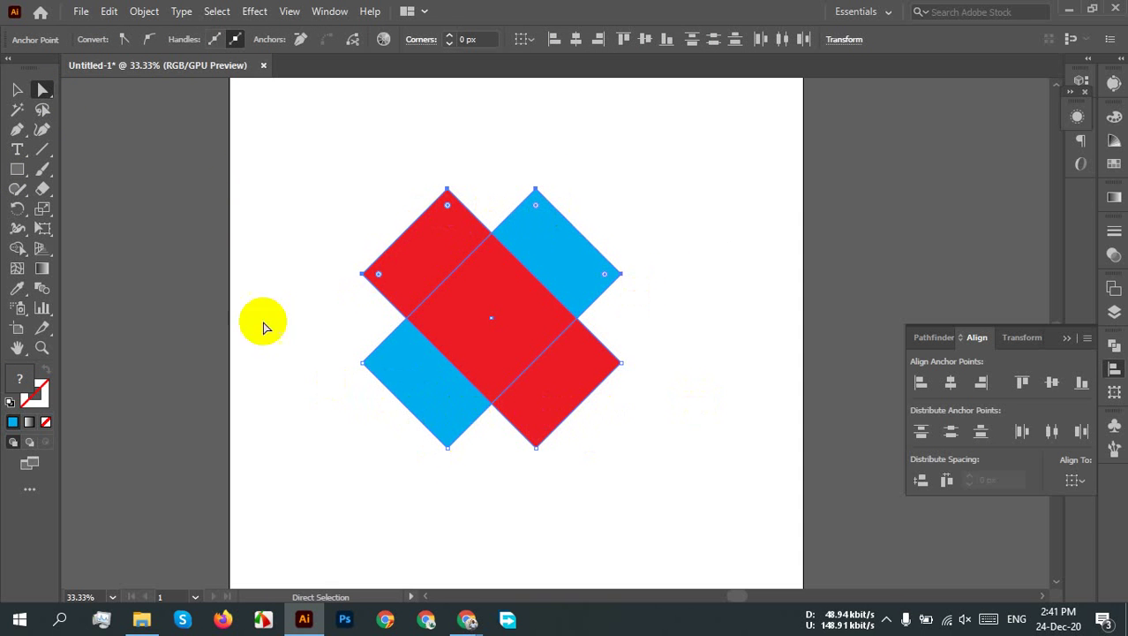
click(667, 309)
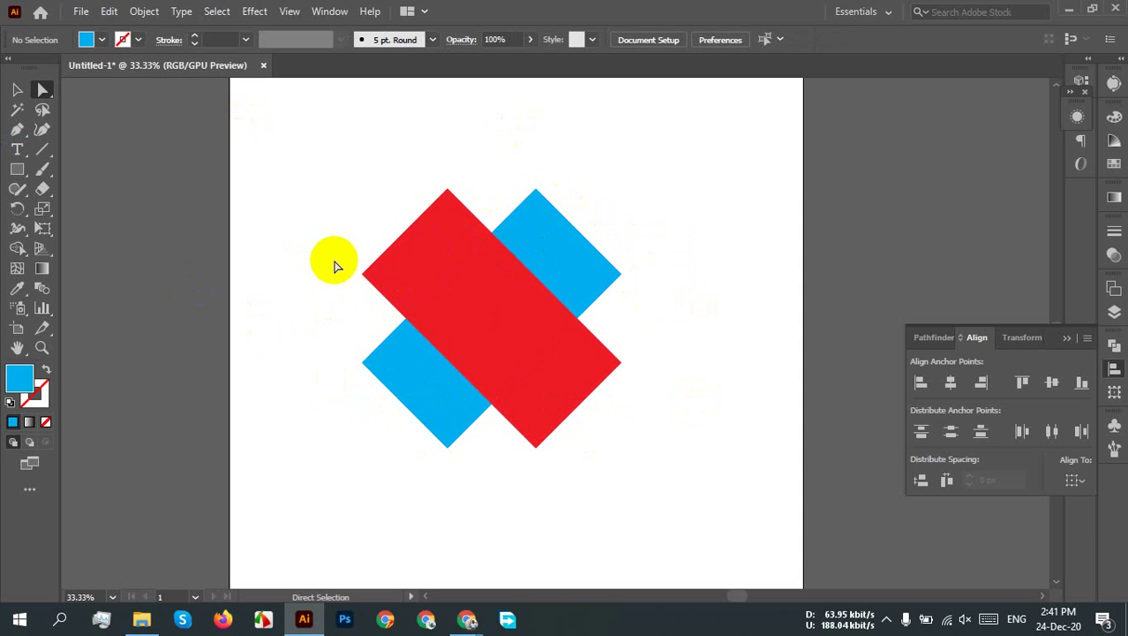
drag(343, 246, 374, 298)
drag(419, 165, 455, 198)
drag(522, 160, 560, 212)
drag(655, 249, 623, 301)
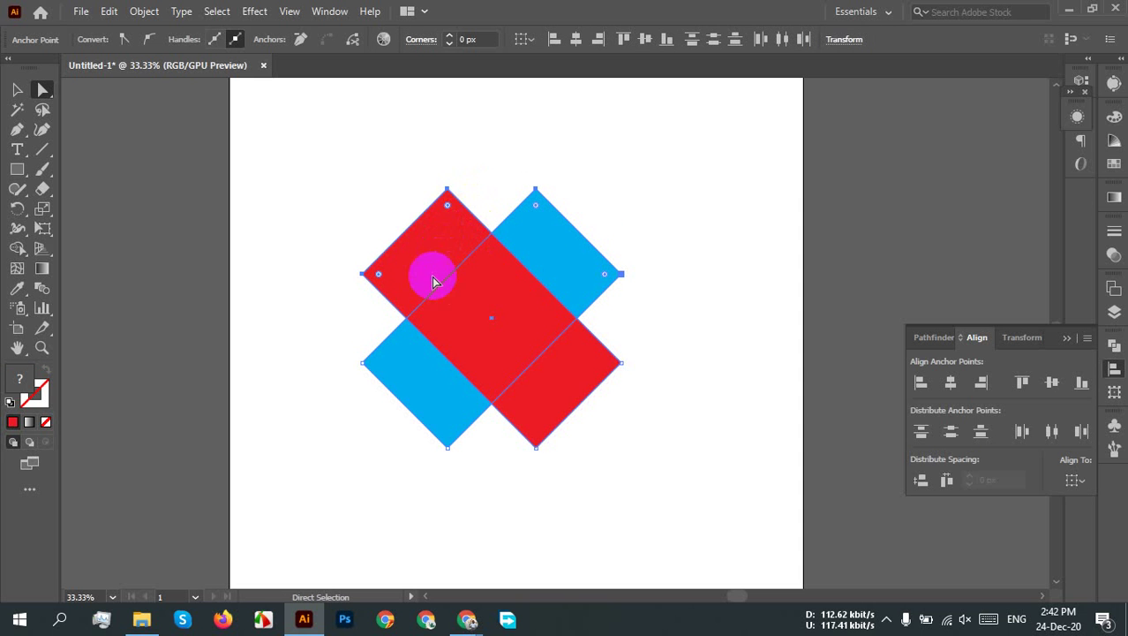
Step: Round the four selected upper corners to about 157.68 px so both upper ends become semicircles, and deselect
click(476, 225)
drag(451, 210, 478, 323)
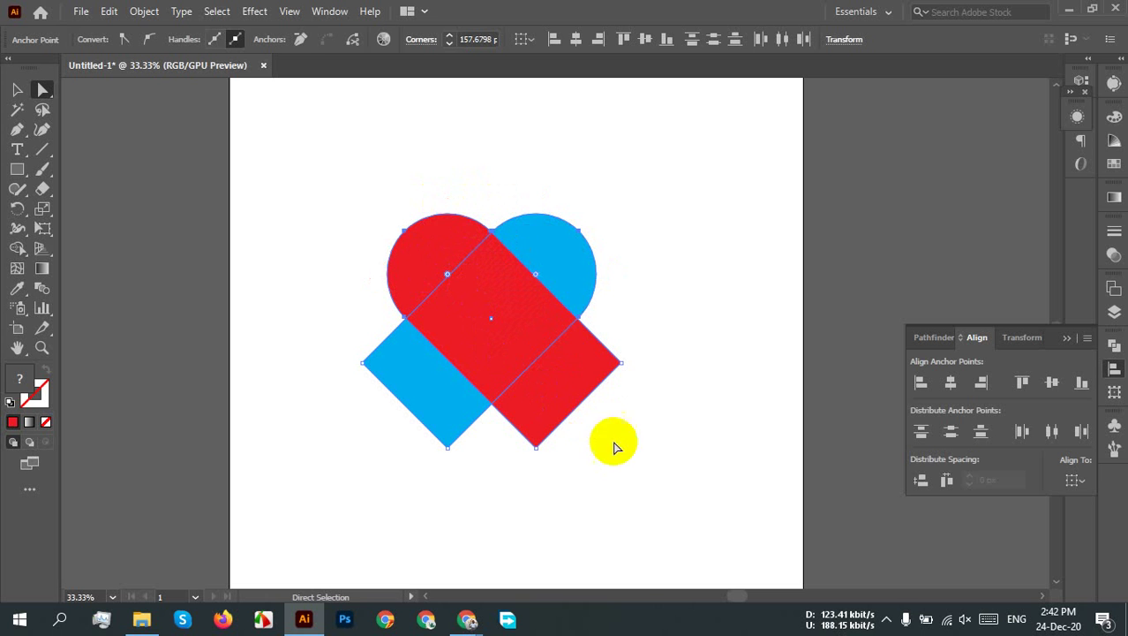
click(716, 395)
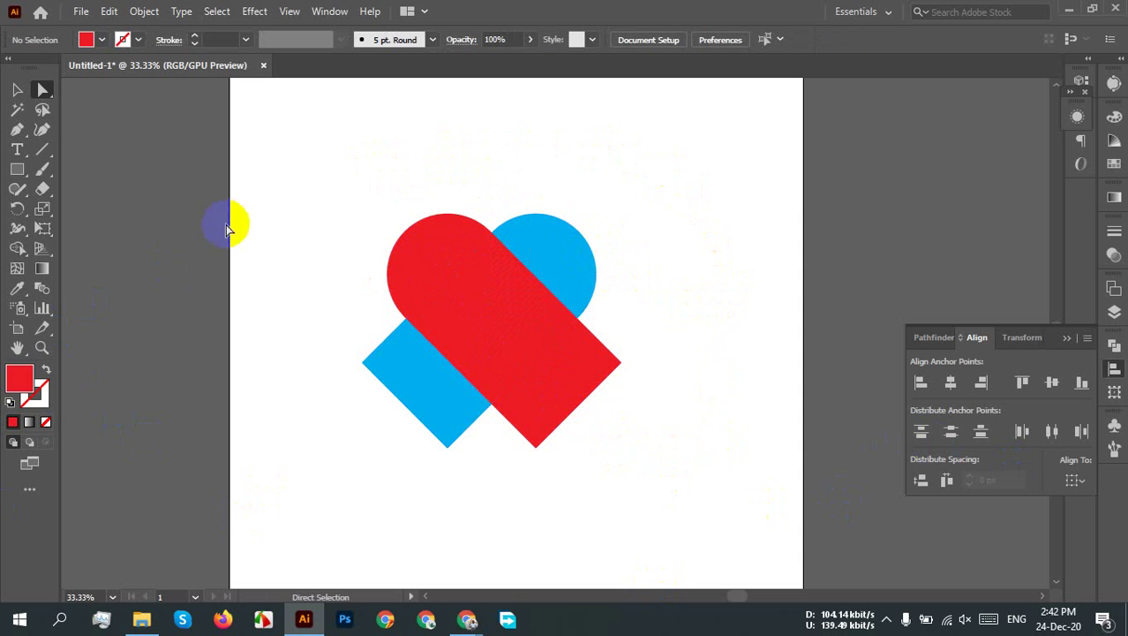
Step: Split the two overlapping shapes into separate pieces with Pathfinder Divide, ungroup the result and deselect it
click(16, 89)
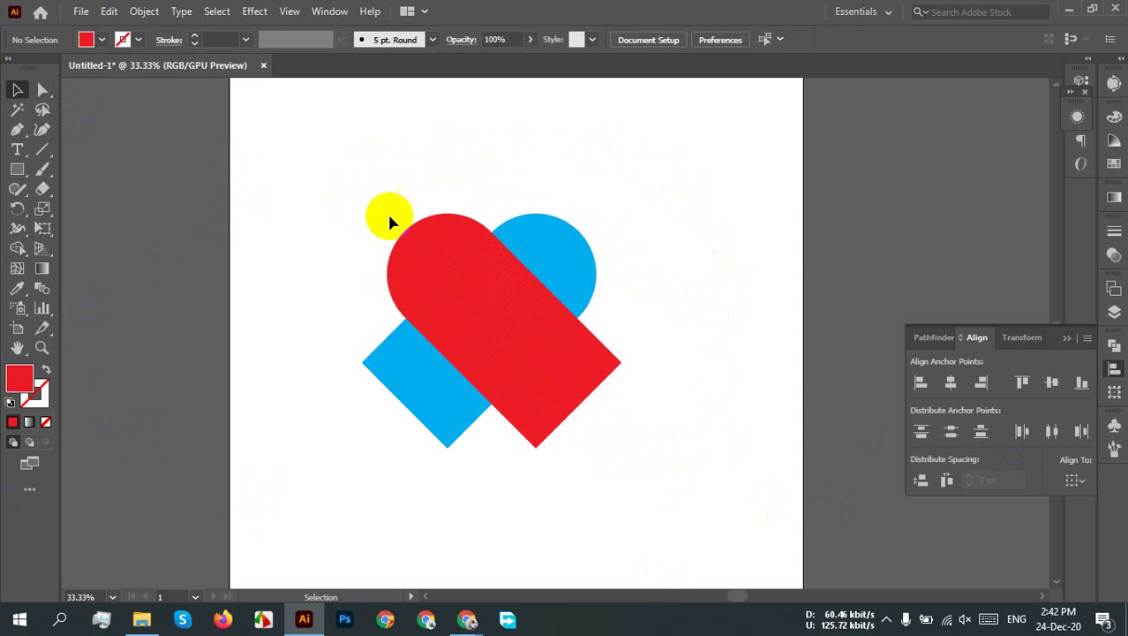
drag(274, 163, 713, 523)
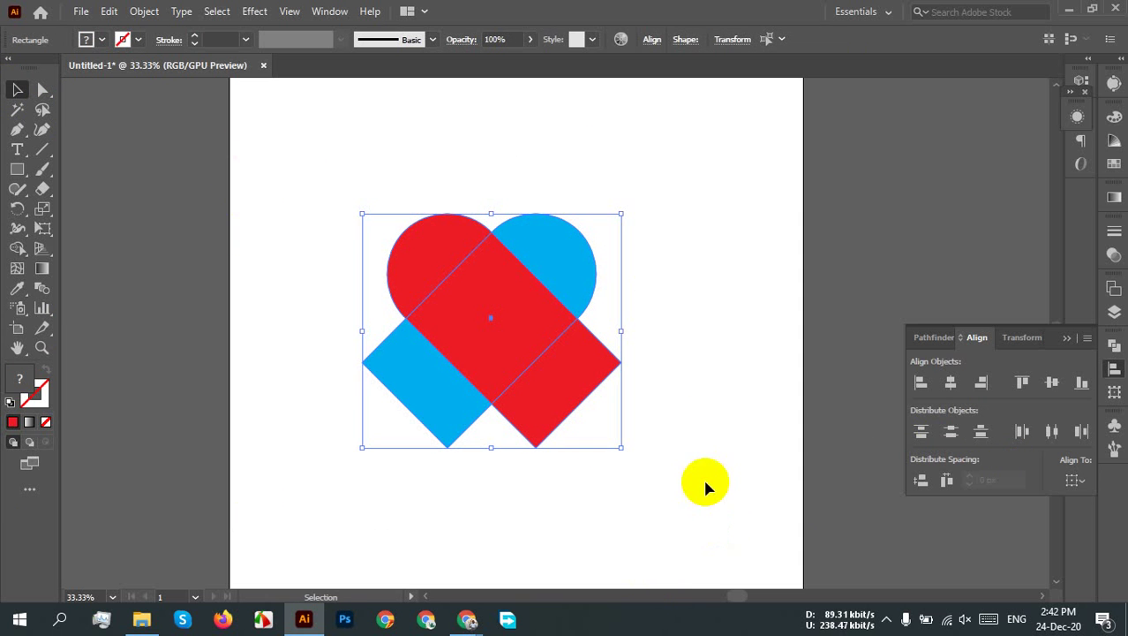
click(933, 338)
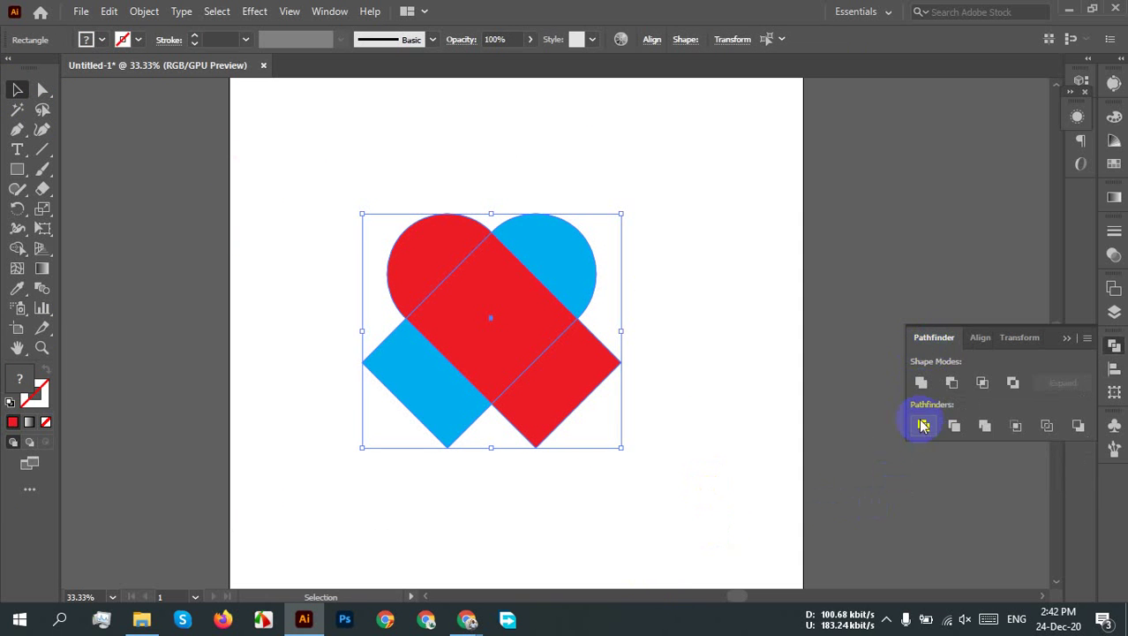
click(924, 426)
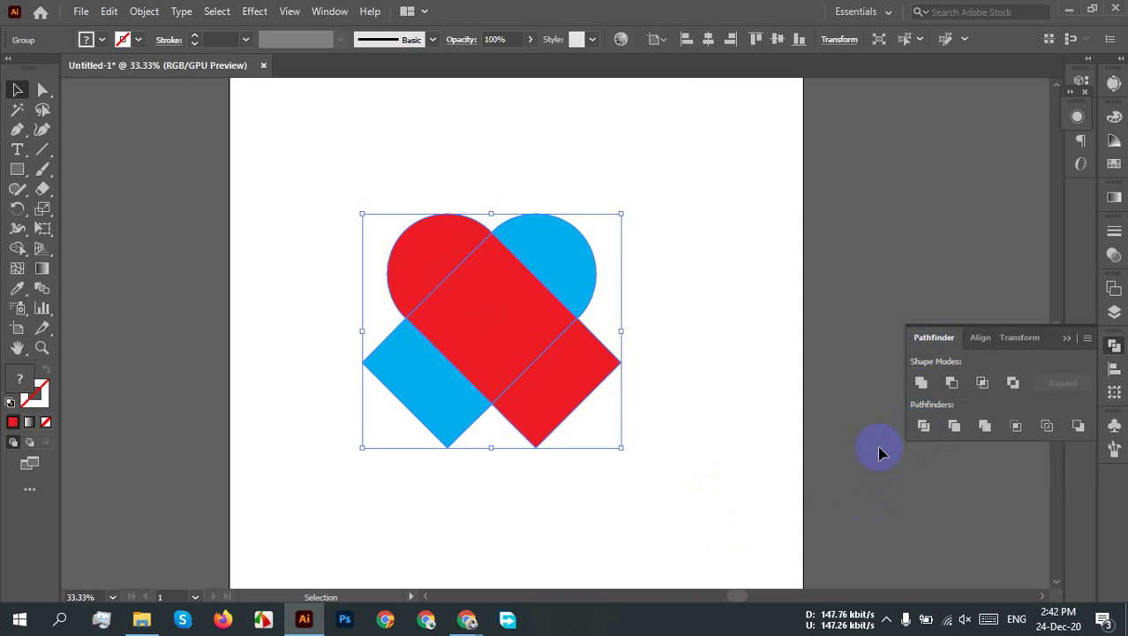
right_click(506, 324)
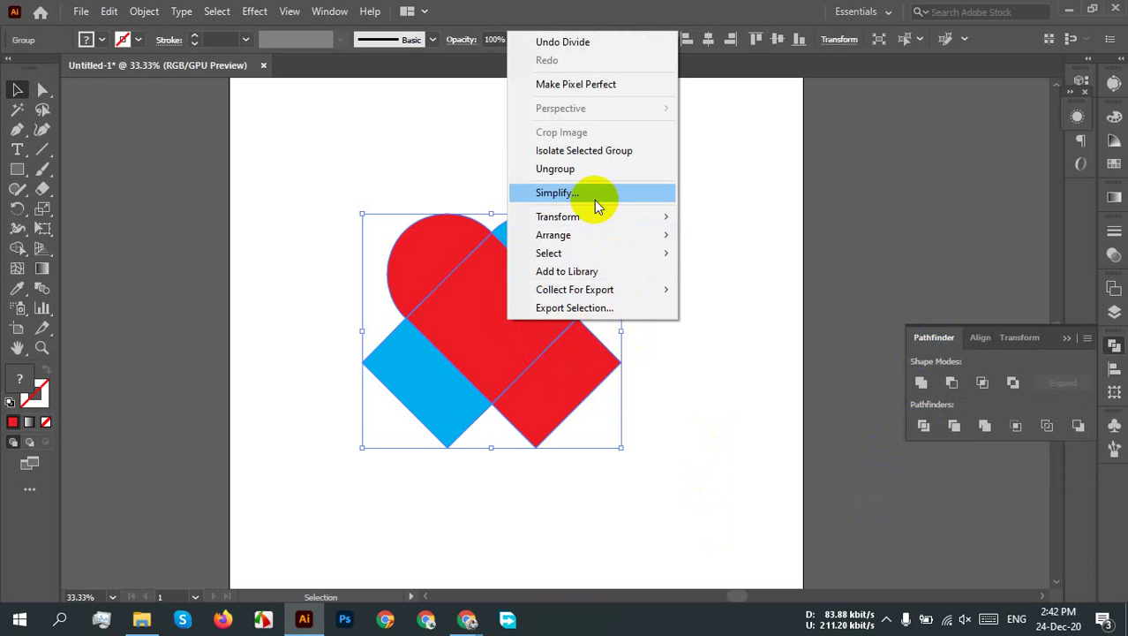
click(579, 169)
click(717, 301)
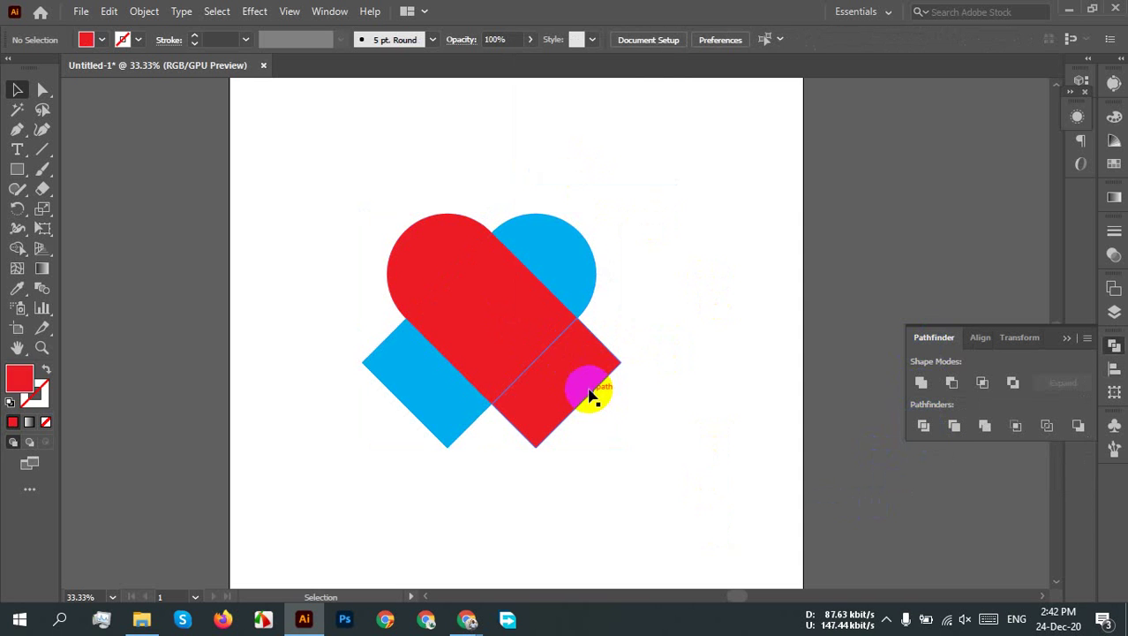
Step: Move the lower red and lower blue rectangular pieces away from the heart shape and deselect them
drag(589, 395, 720, 518)
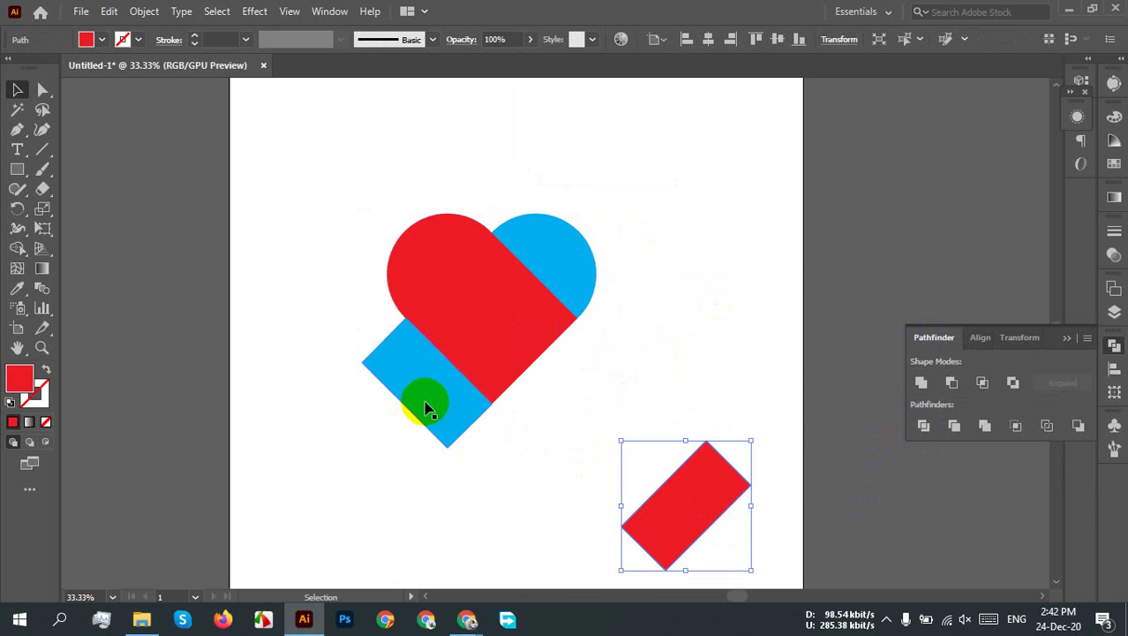
drag(425, 407, 365, 478)
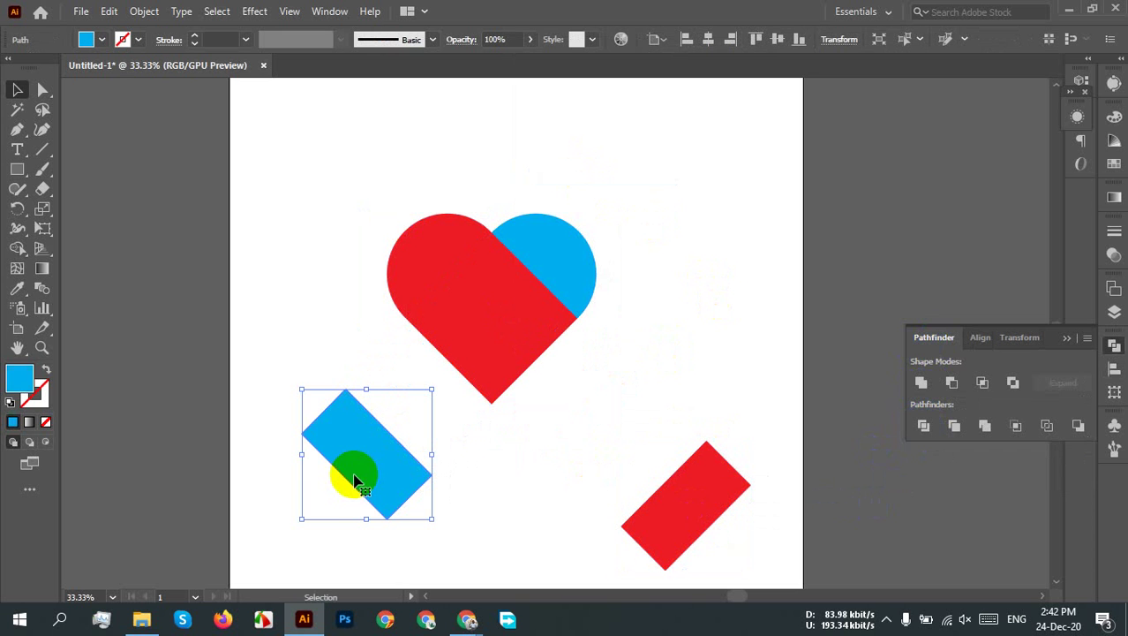
click(595, 404)
Step: Merge the remaining red and blue heart pieces into one red heart with Pathfinder Unite, and deselect it
drag(660, 328, 449, 168)
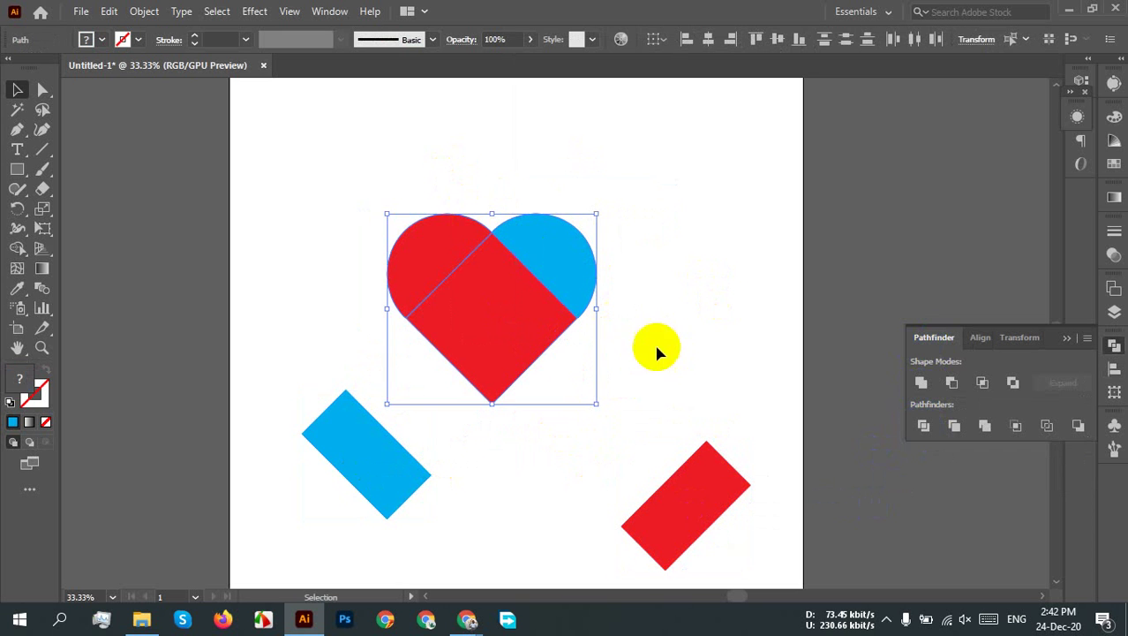
click(921, 382)
click(665, 254)
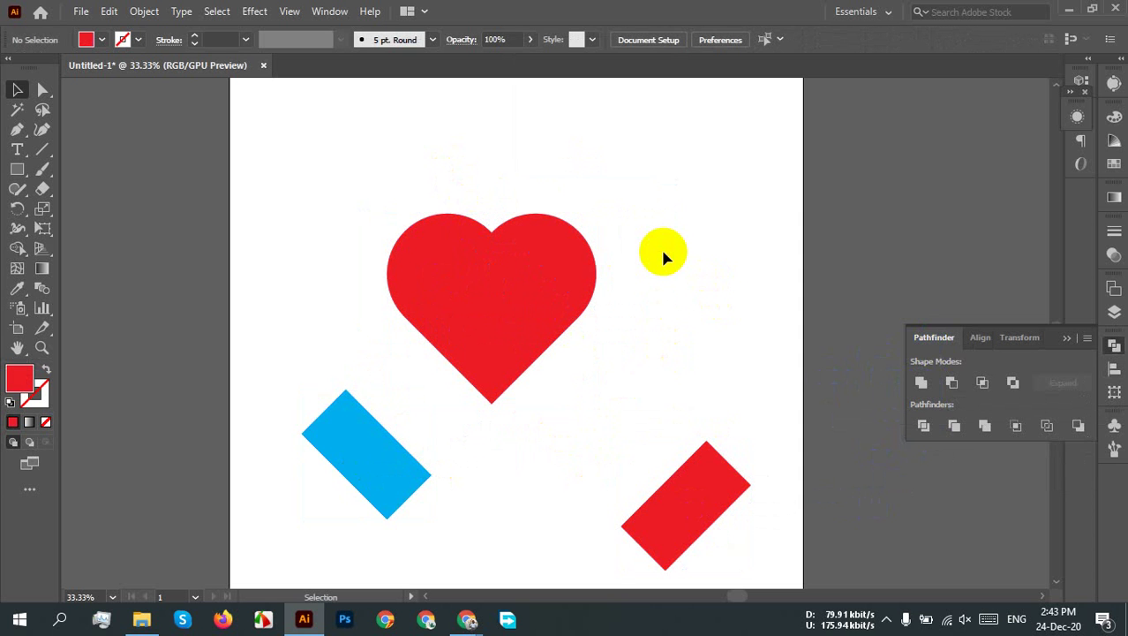
Step: Move the leftover blue rectangle onto the leftover red one so they cross centrally, and select both pieces
click(398, 466)
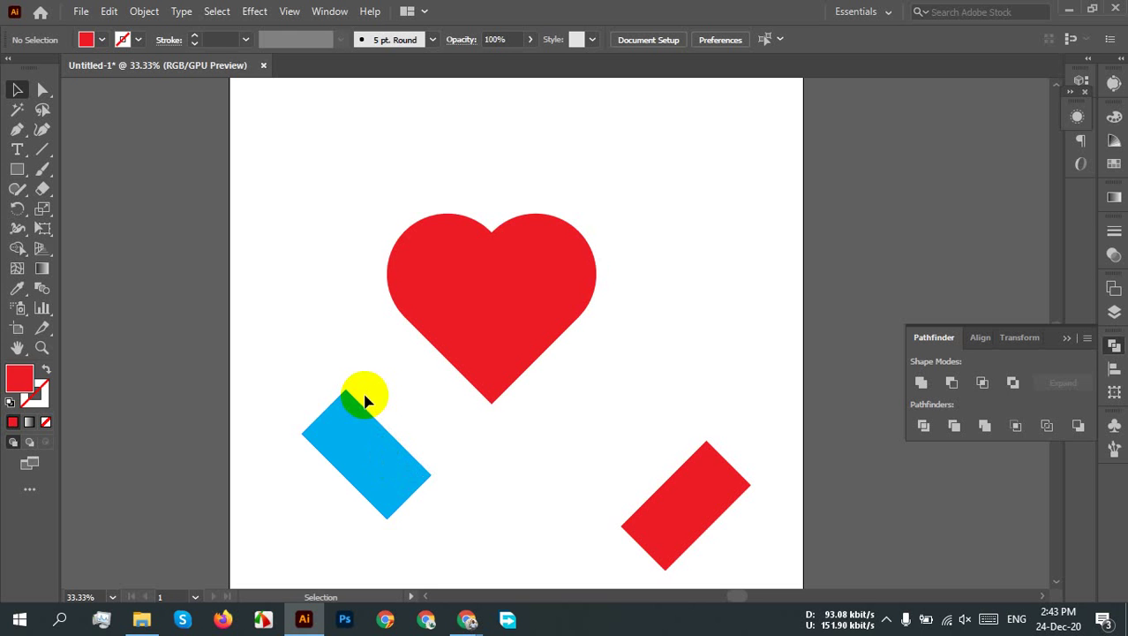
drag(398, 456, 717, 517)
click(764, 399)
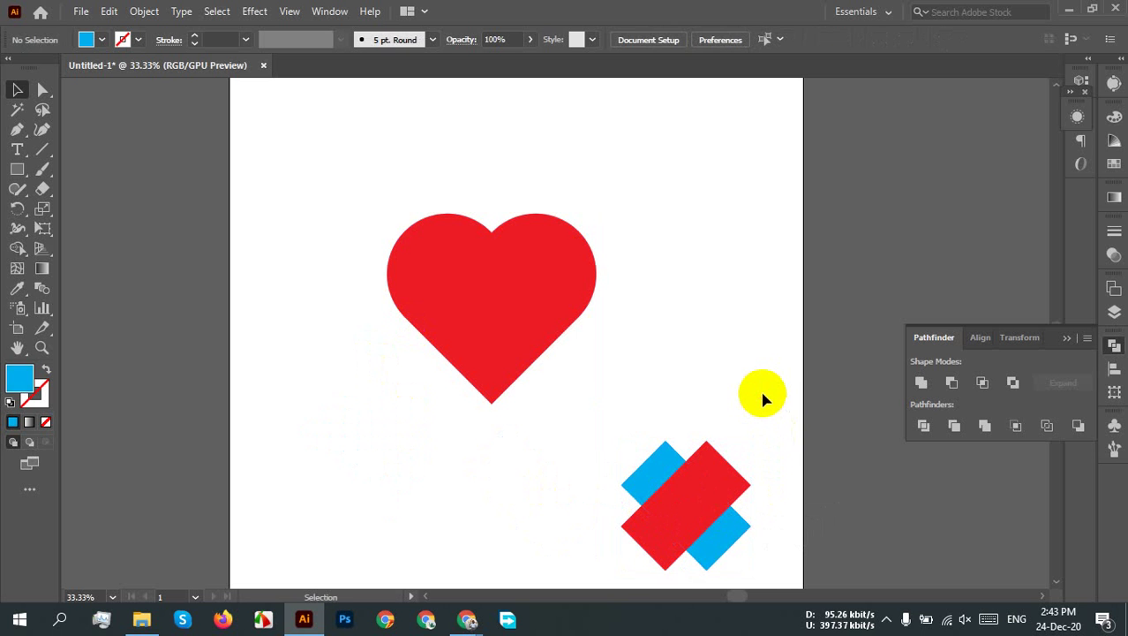
drag(764, 399, 640, 590)
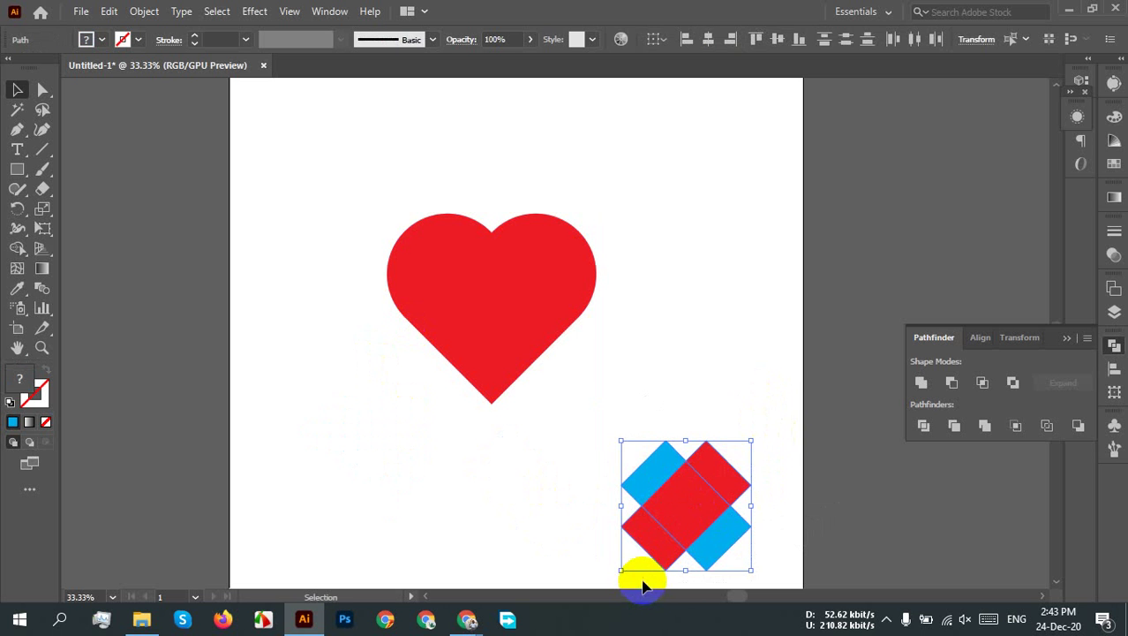
Step: Move the two crossed red and blue rectangles up beside the large heart's upper-right side and deselect them
click(978, 341)
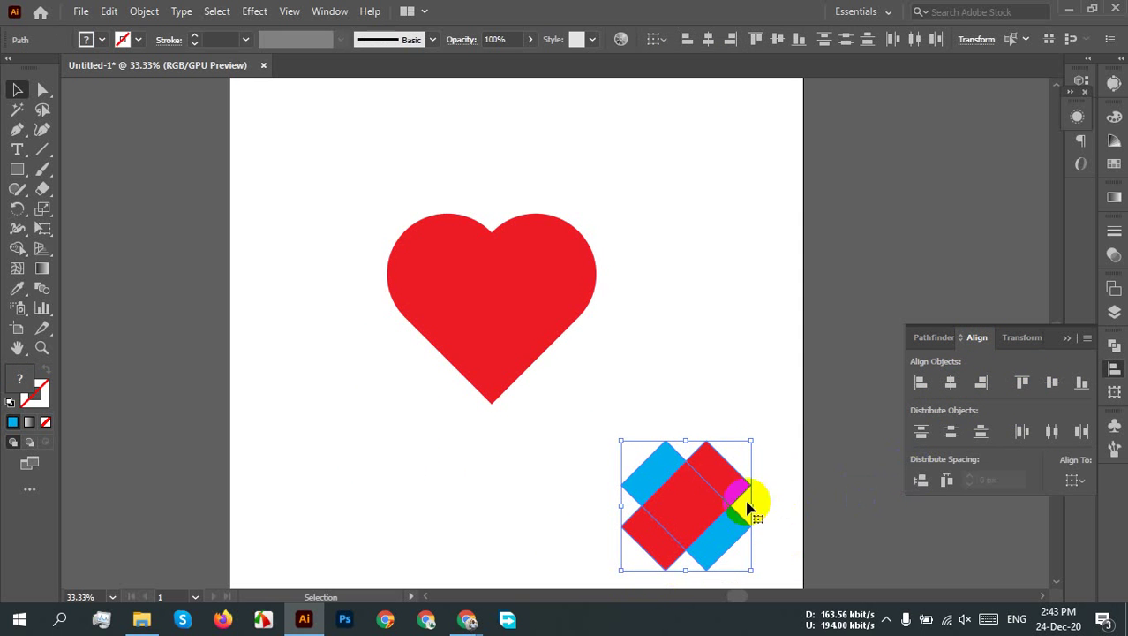
drag(692, 507, 670, 203)
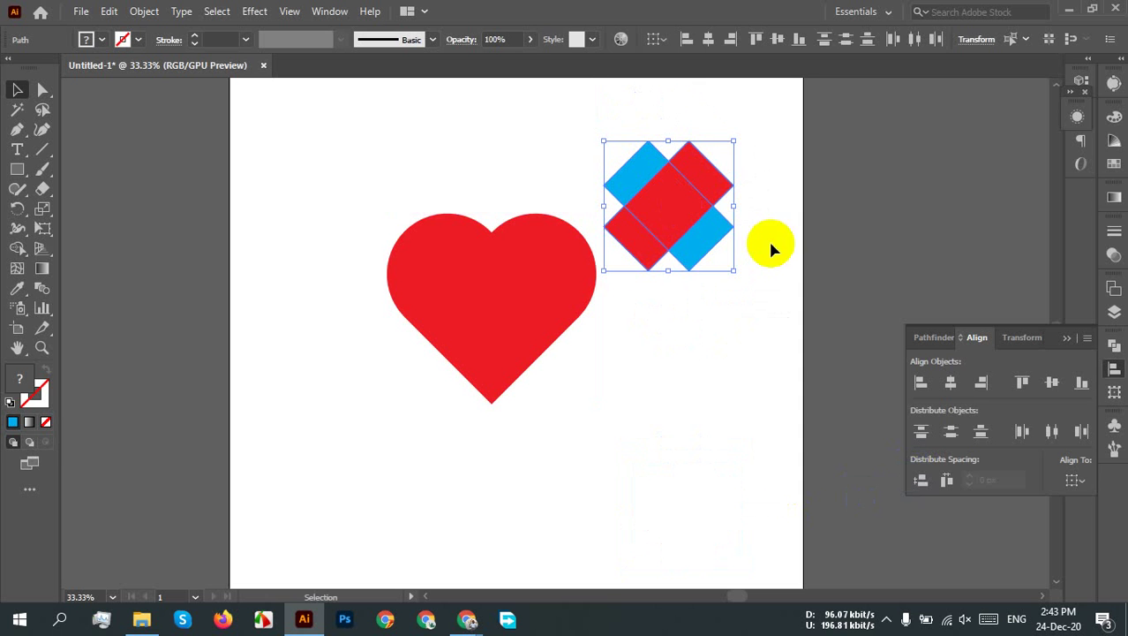
click(746, 163)
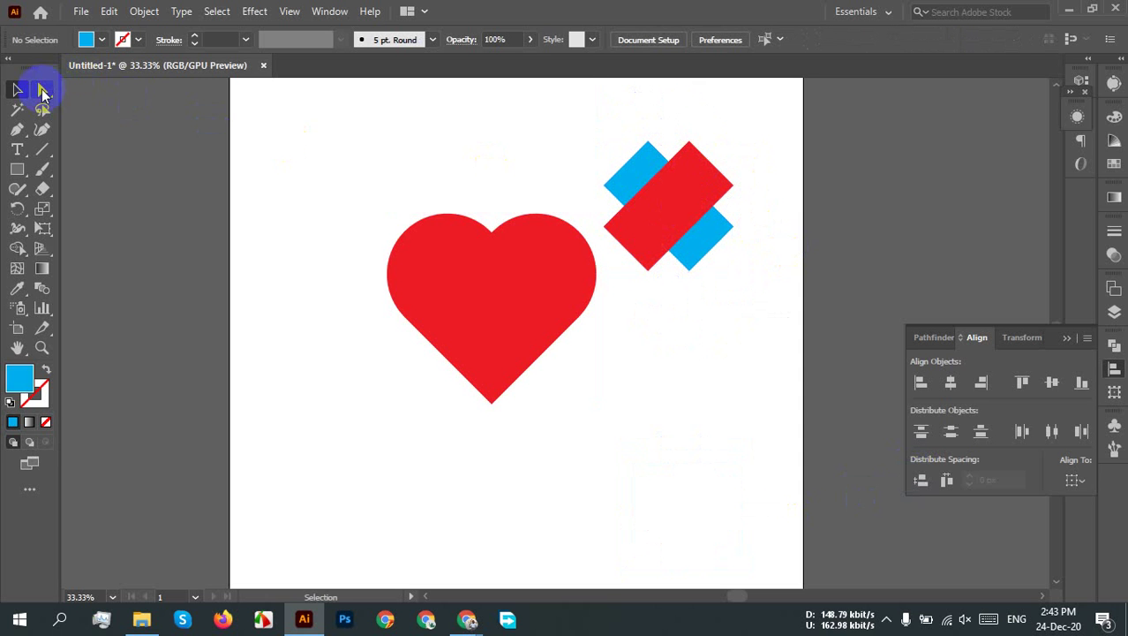
Step: Fully round the upper ends of both crossed rectangles so they form two lobes, keeping both shapes selected
click(43, 90)
drag(572, 116, 767, 212)
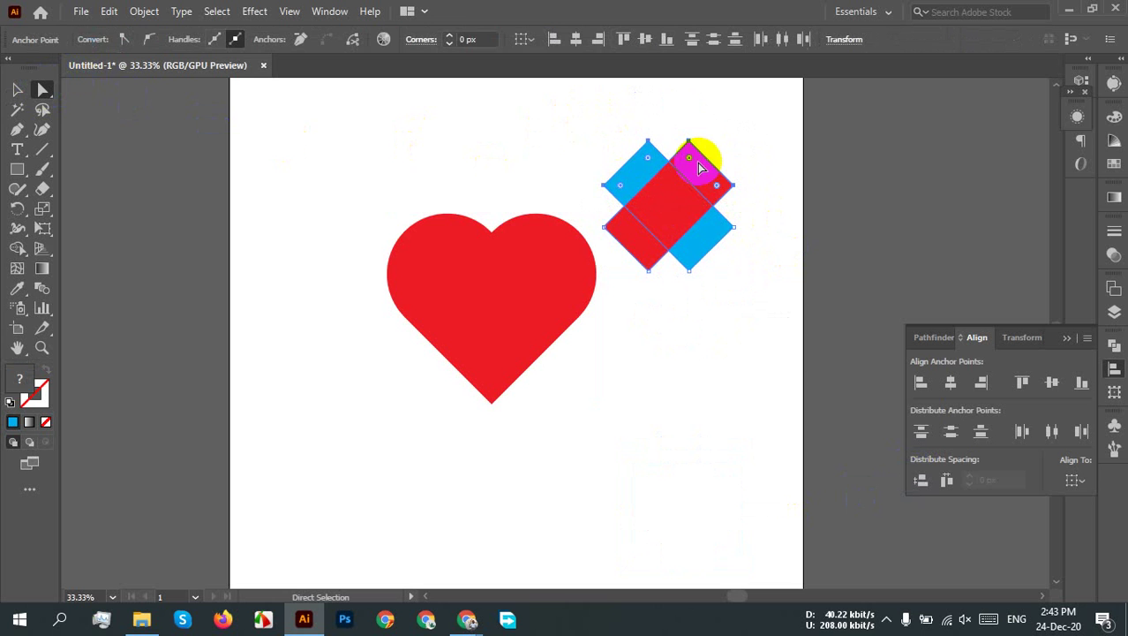
drag(693, 164, 644, 315)
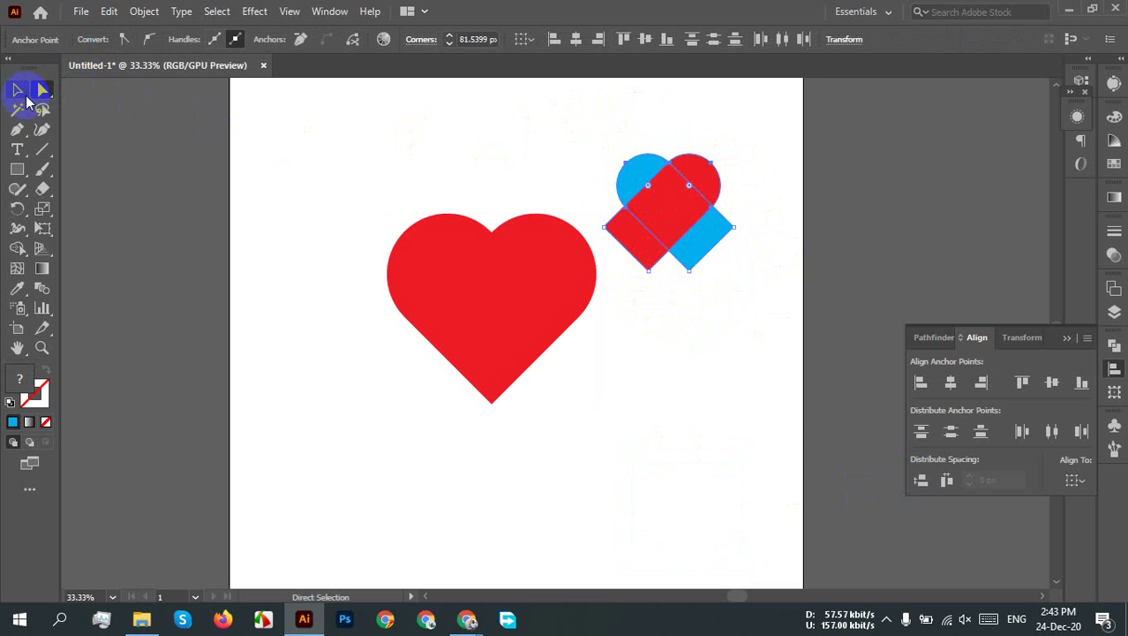
click(18, 91)
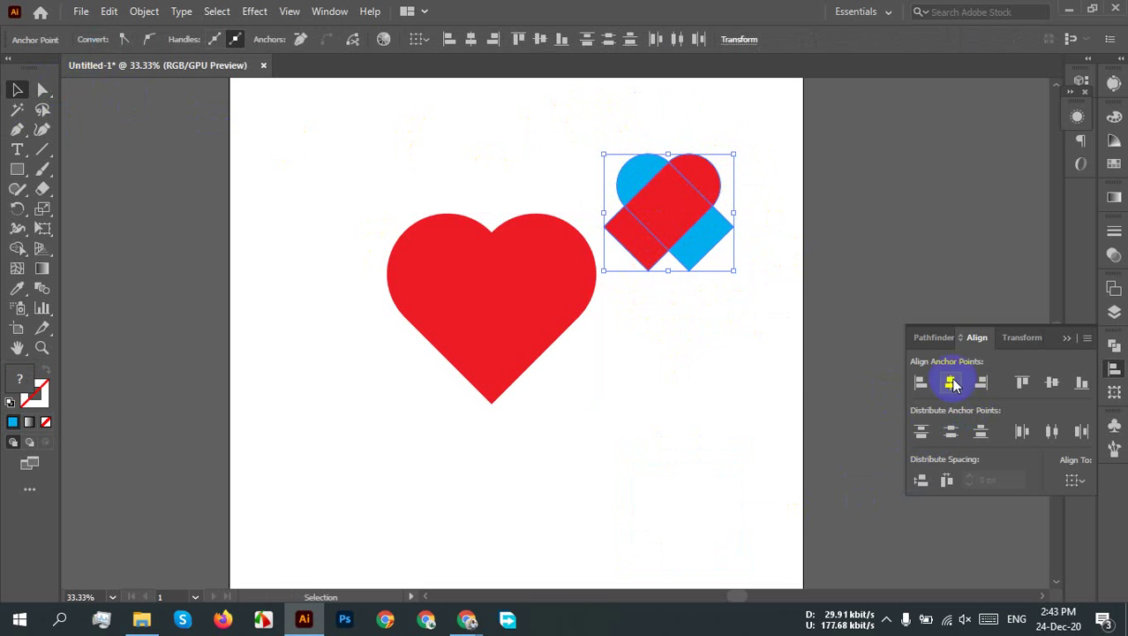
Step: Split the two rounded crossed shapes into separate pieces with Pathfinder Divide, ungroup the result and deselect it
click(932, 343)
click(923, 424)
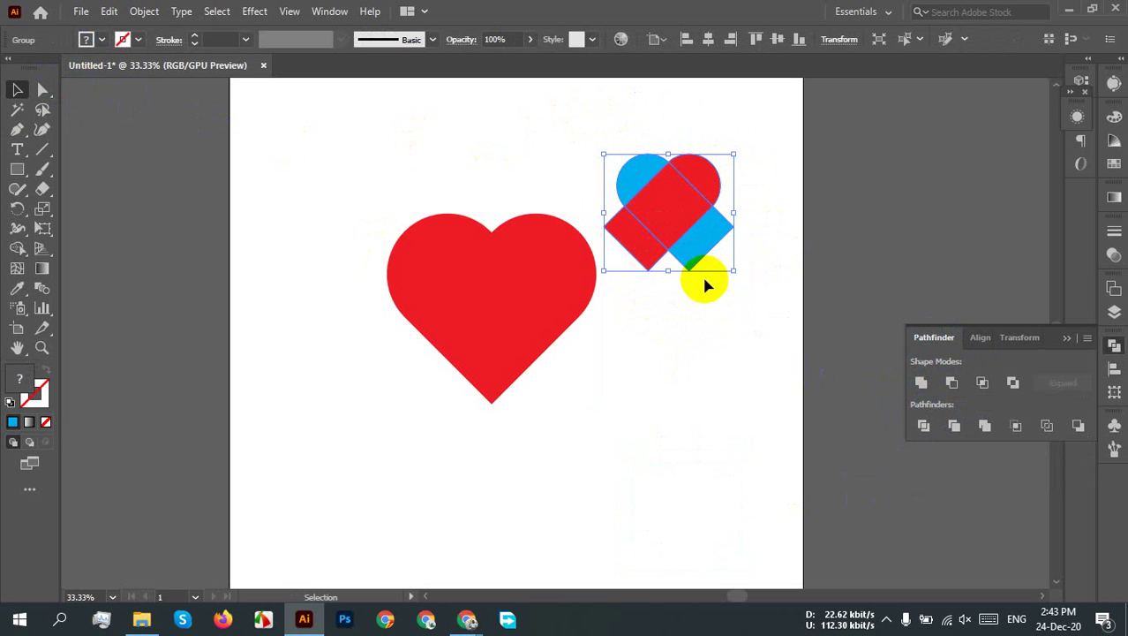
right_click(709, 239)
click(770, 380)
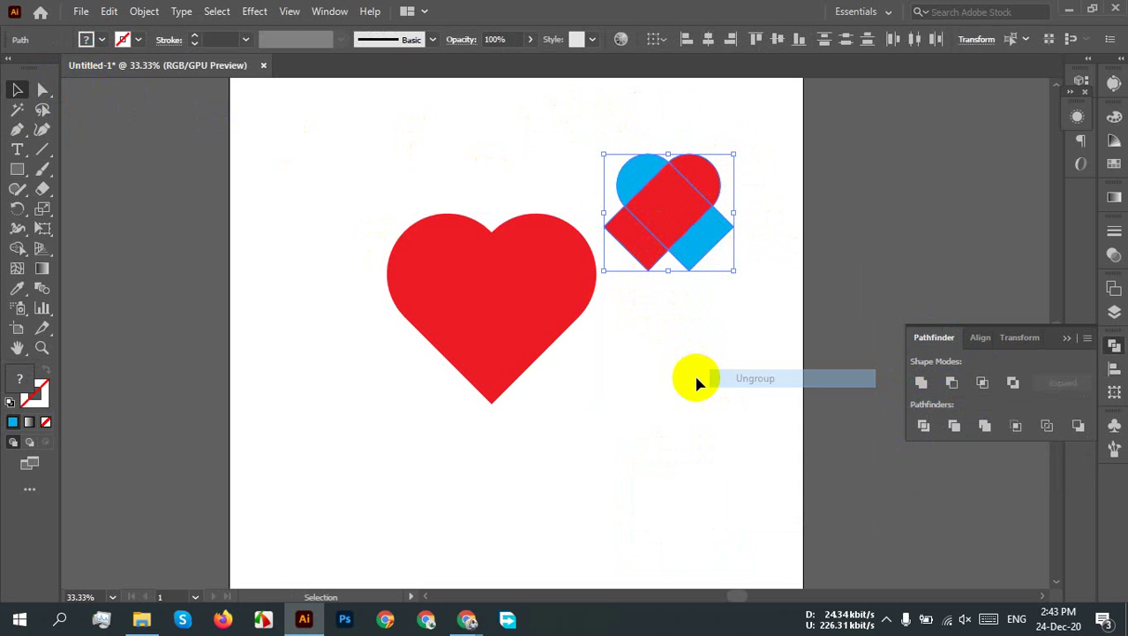
click(716, 282)
Step: Move the lower blue and lower red pieces away from the small heart, placing the red one across the blue one
drag(706, 234, 689, 390)
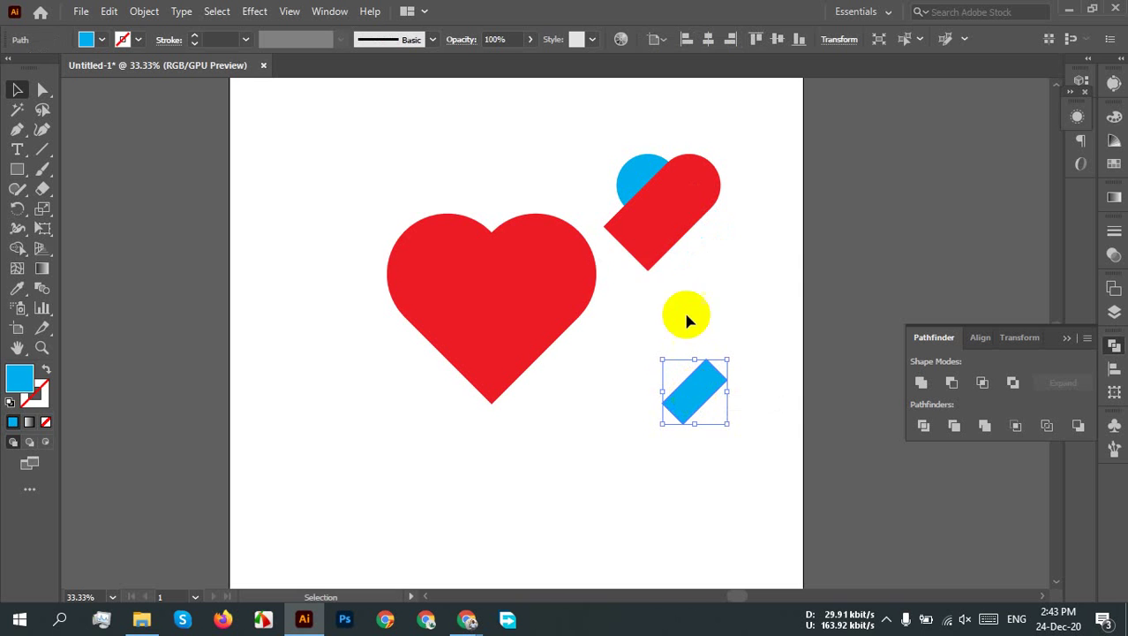
drag(647, 256, 703, 404)
Step: Try to round the upper ends of the two crossed leftover pieces, and undo the rounding
drag(737, 454, 662, 352)
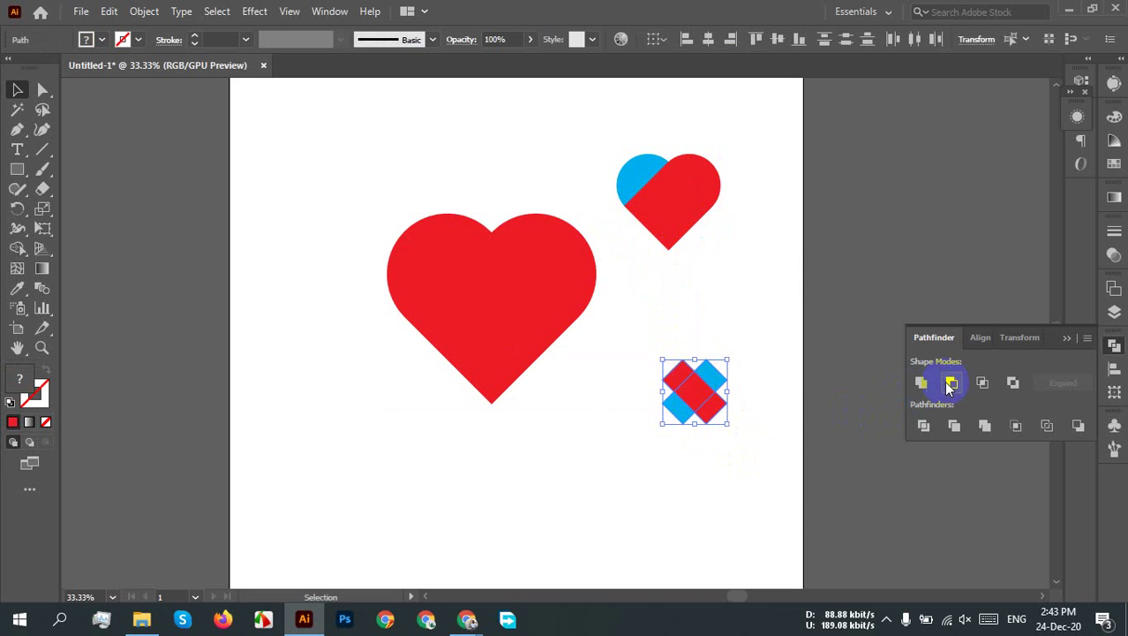
click(978, 338)
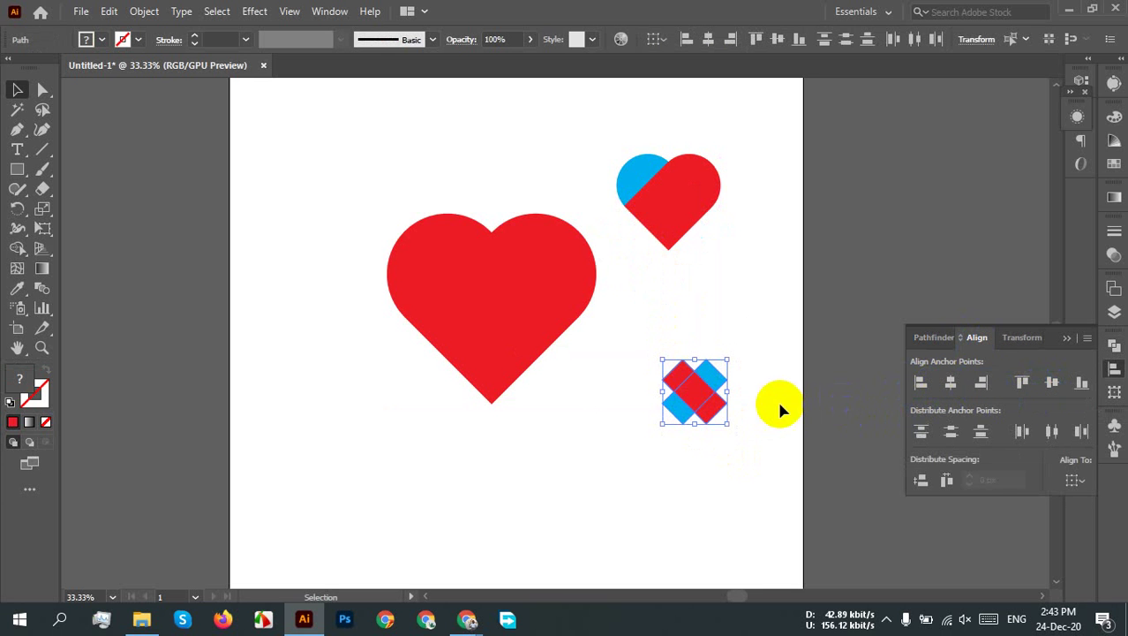
scroll(742, 422, up, 5)
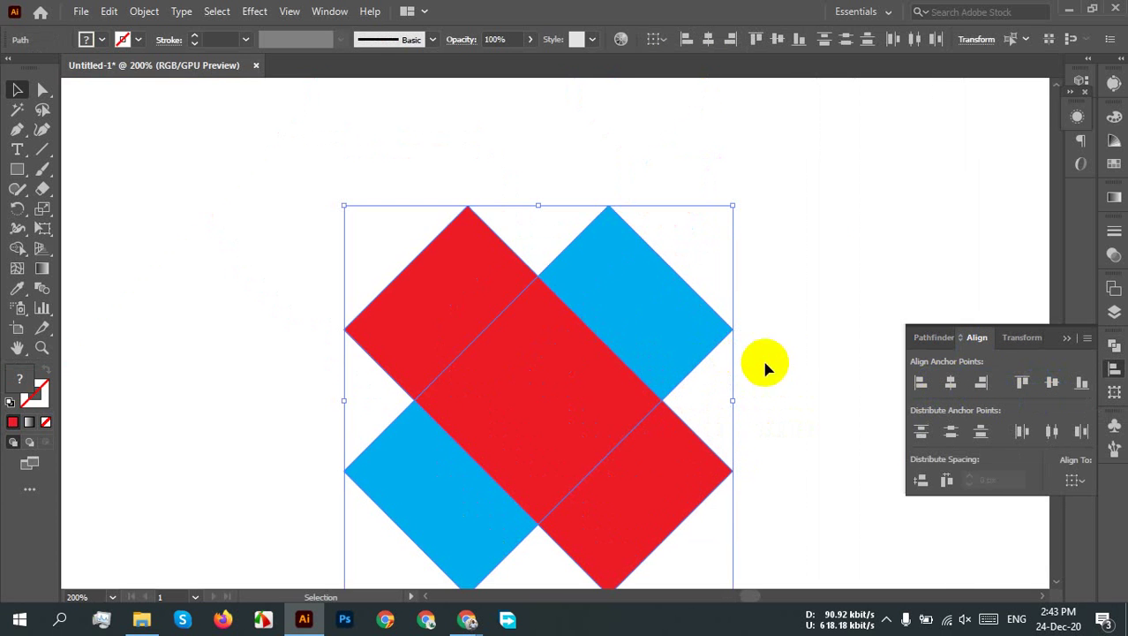
click(42, 89)
drag(181, 145, 806, 395)
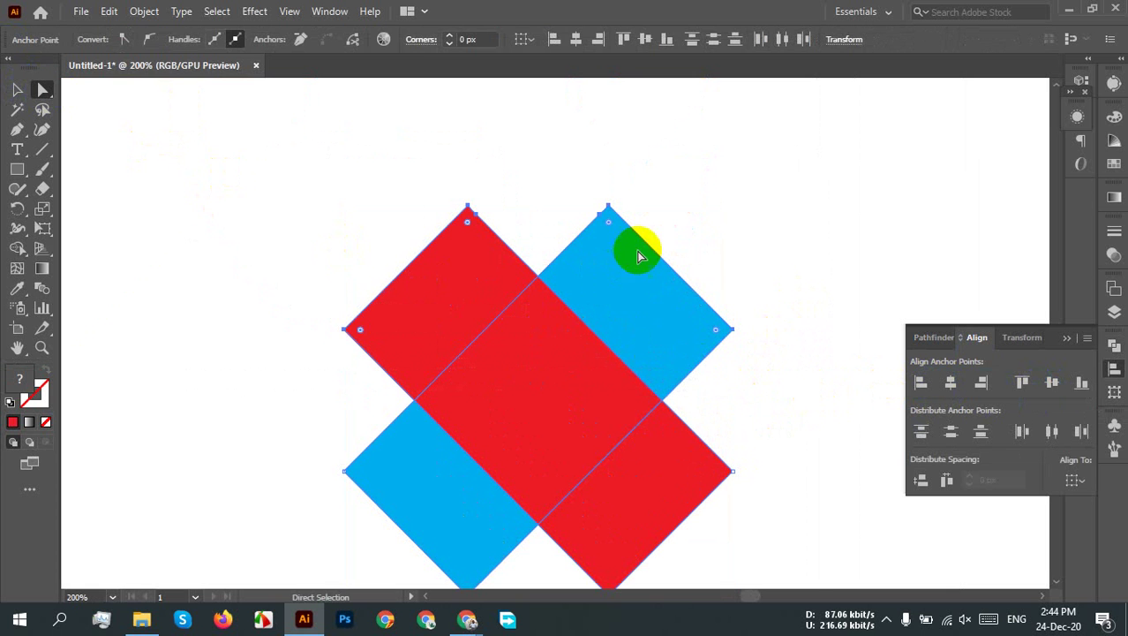
drag(609, 230, 647, 392)
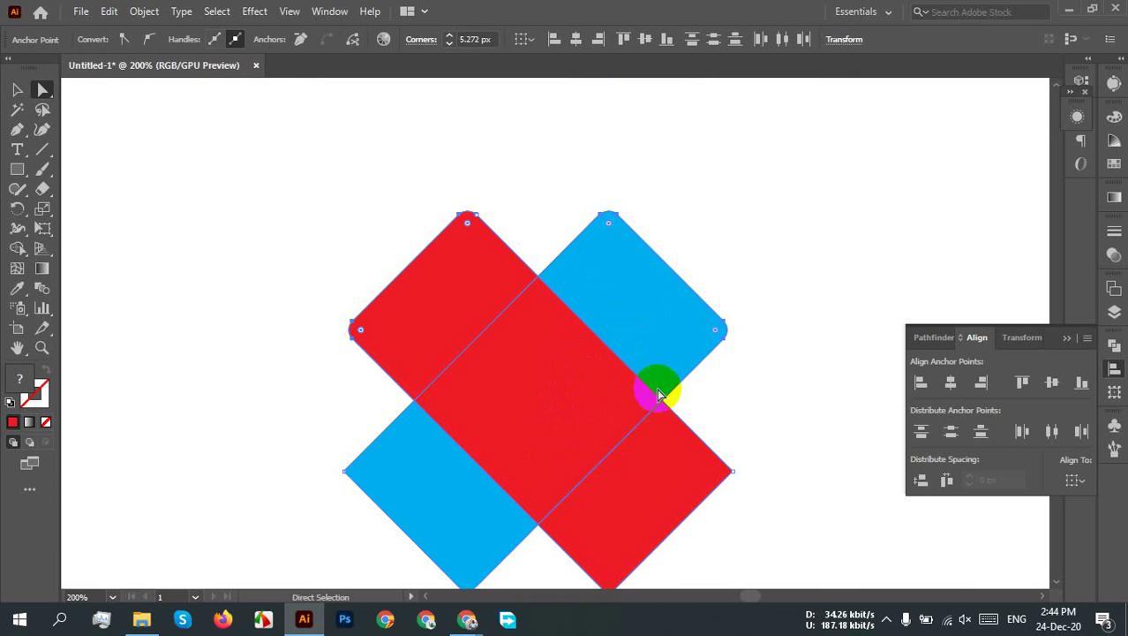
scroll(758, 382, down, 3)
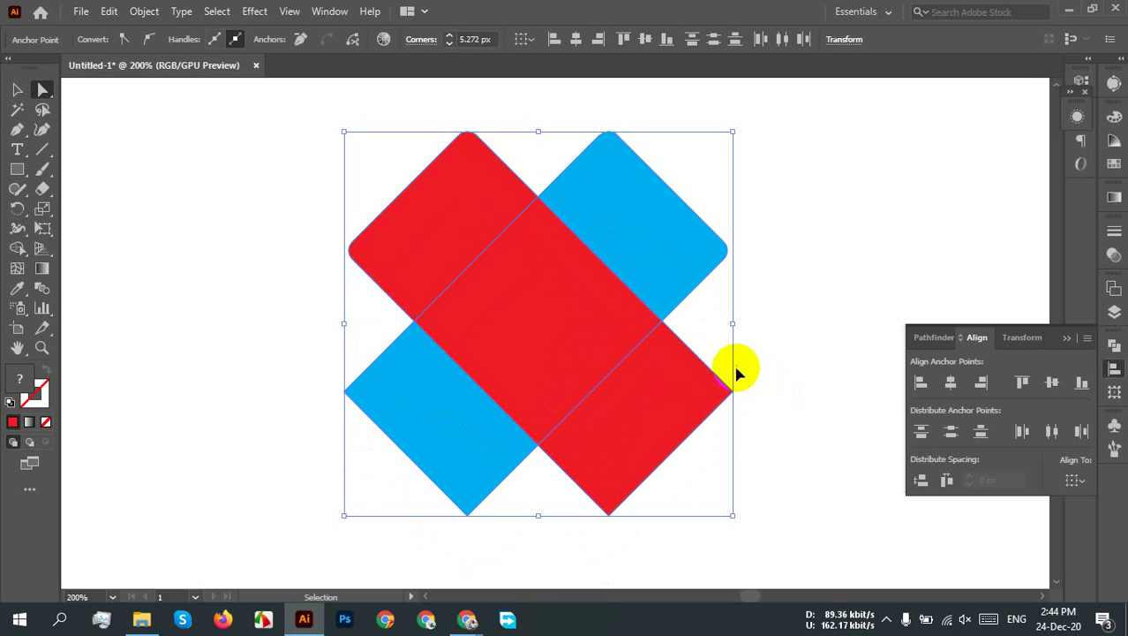
key(ctrl+z)
Step: Select the upper corner points of the crossed leftover pieces again, round them slightly and deselect
scroll(751, 326, down, 2)
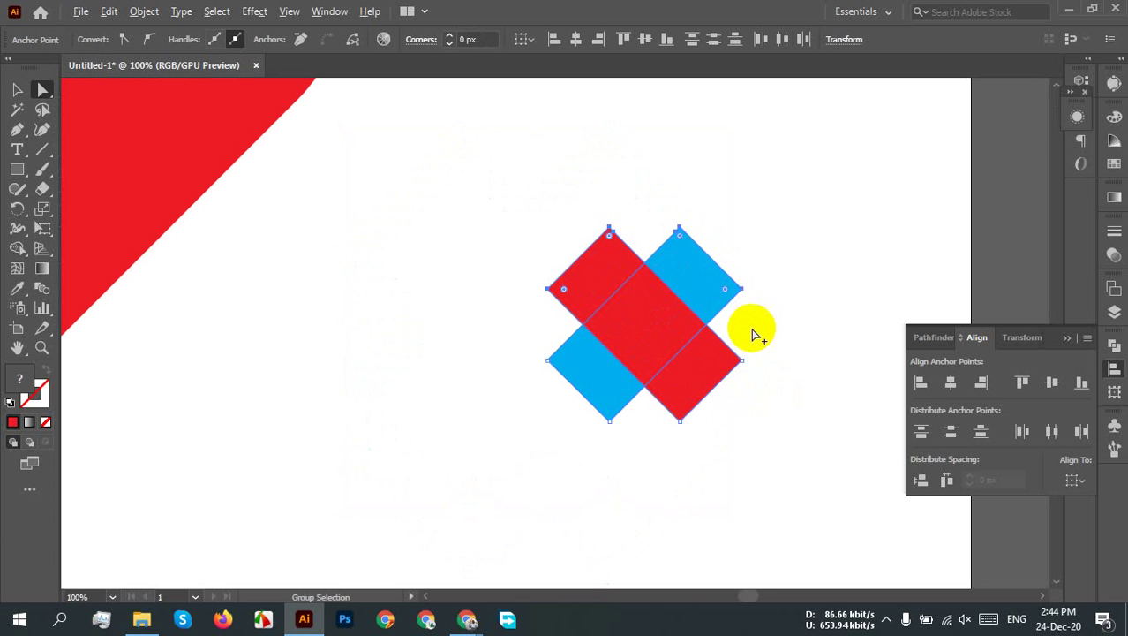
click(804, 272)
drag(469, 189, 749, 320)
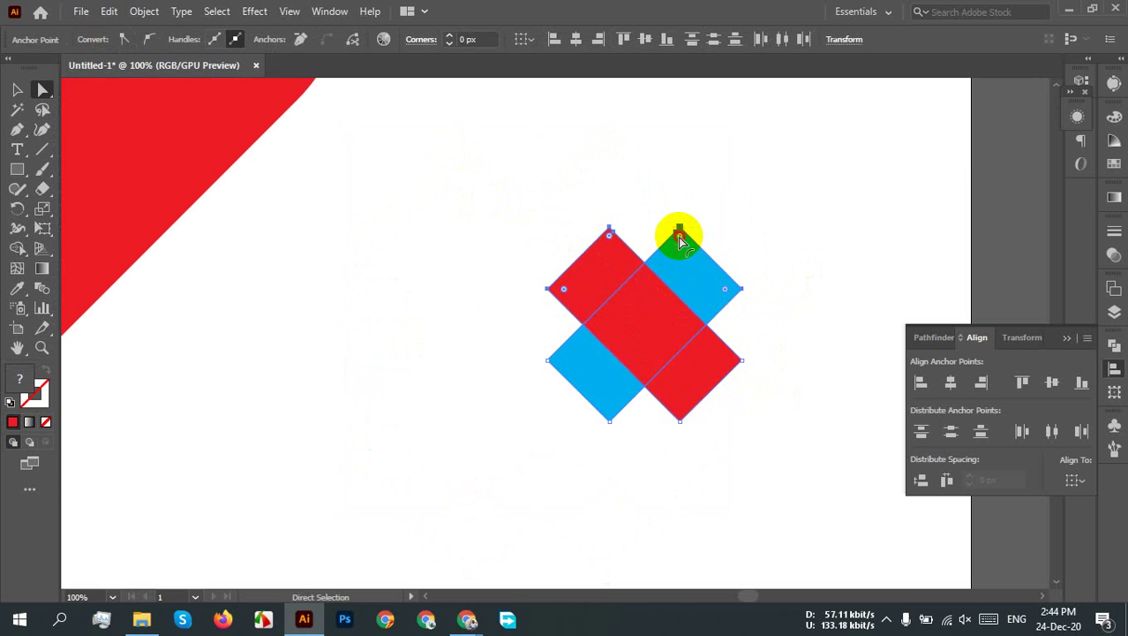
drag(680, 236, 713, 345)
click(770, 285)
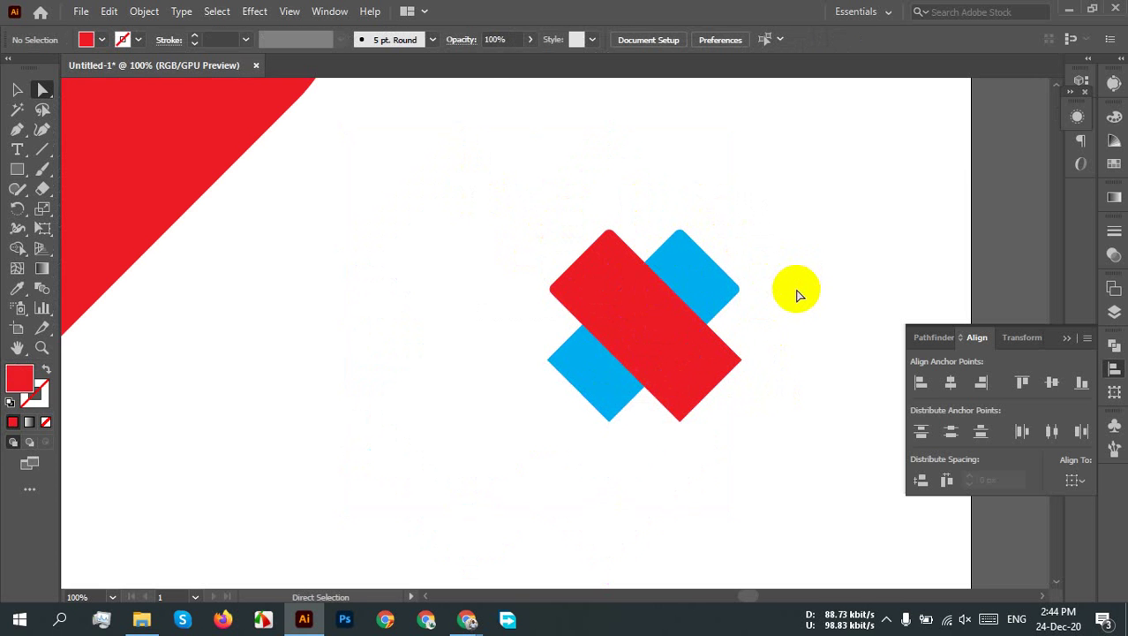
Step: Delete the two crossed leftover pieces below the small heart
scroll(796, 289, down, 4)
drag(775, 187, 741, 316)
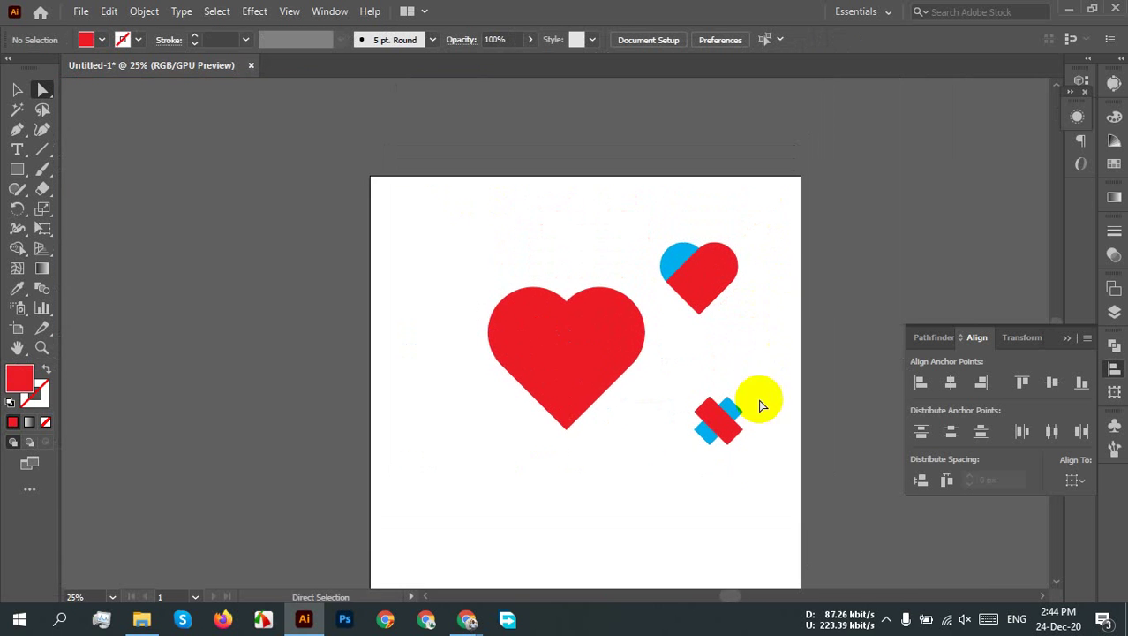
drag(759, 477, 670, 394)
key(Delete)
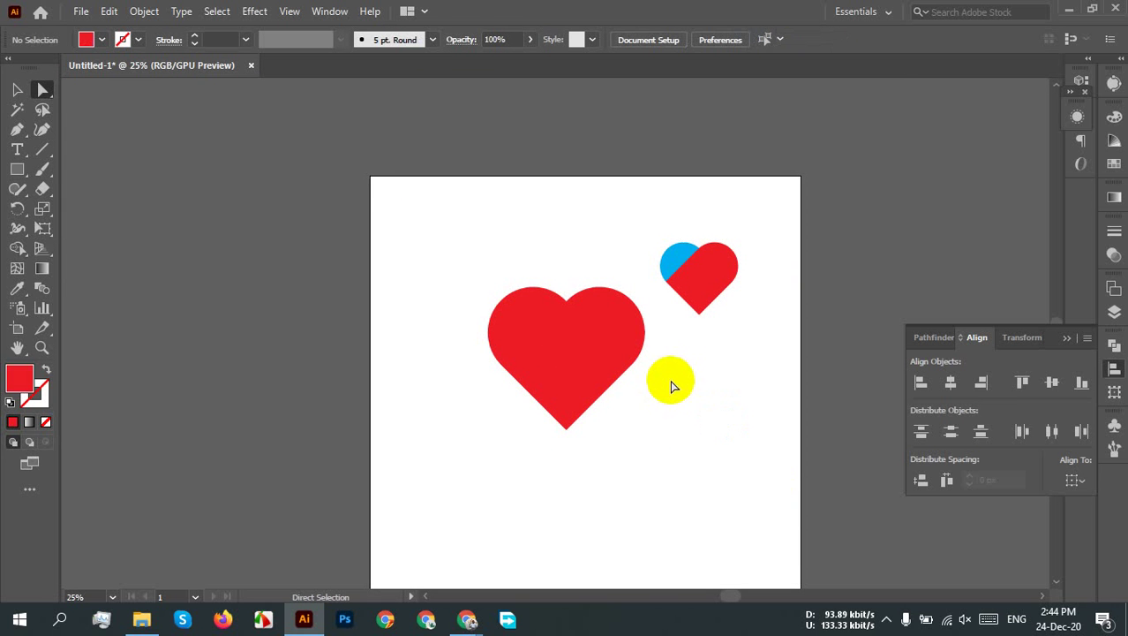
Step: Merge the small heart's red and blue pieces into one red heart with Pathfinder Unite, and deselect it
drag(722, 334, 653, 204)
key(v)
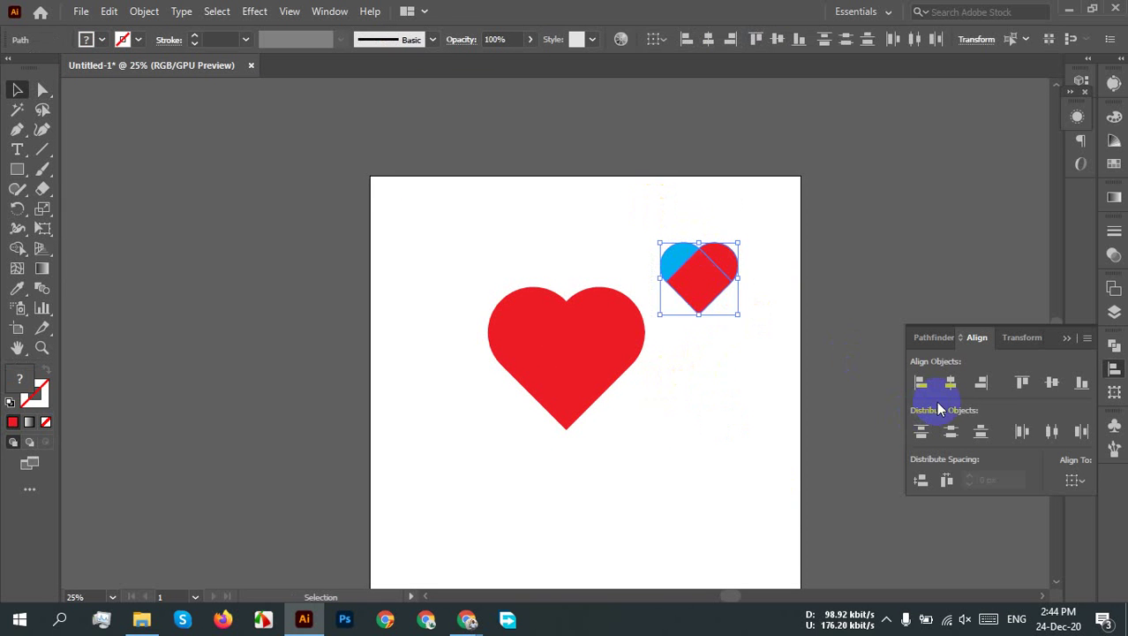
click(934, 338)
click(920, 381)
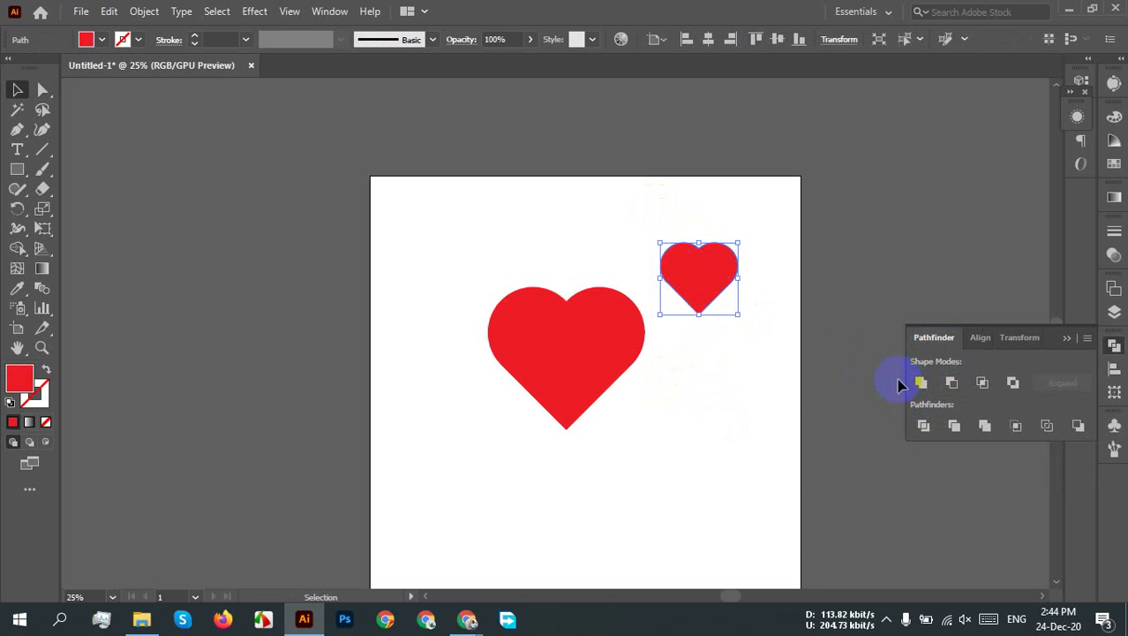
click(698, 397)
Step: Move the small heart onto the large heart's lower-right edge so they overlap, deselect it and hide the Pathfinder options
drag(707, 296, 632, 399)
click(722, 380)
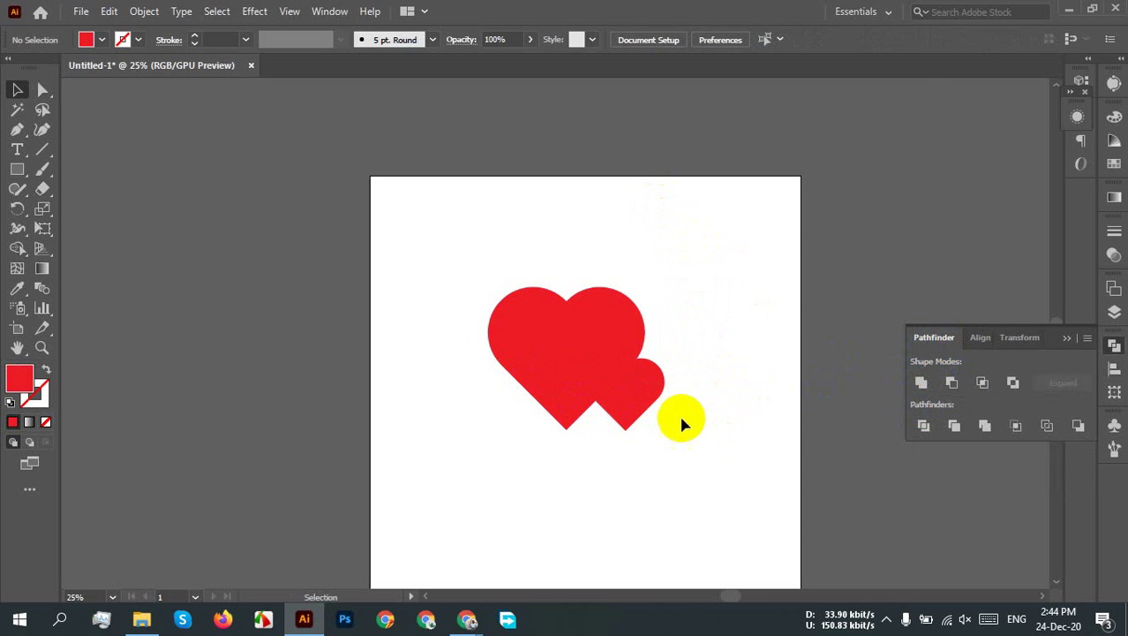
scroll(681, 424, up, 2)
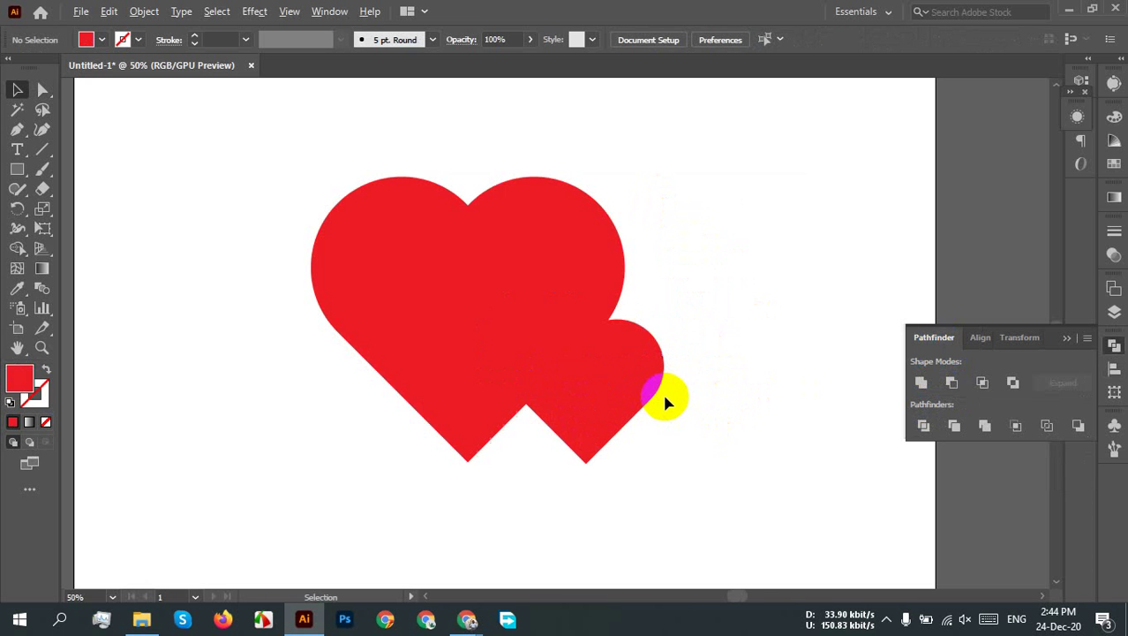
click(1119, 347)
scroll(783, 403, down, 2)
scroll(788, 352, left, 1)
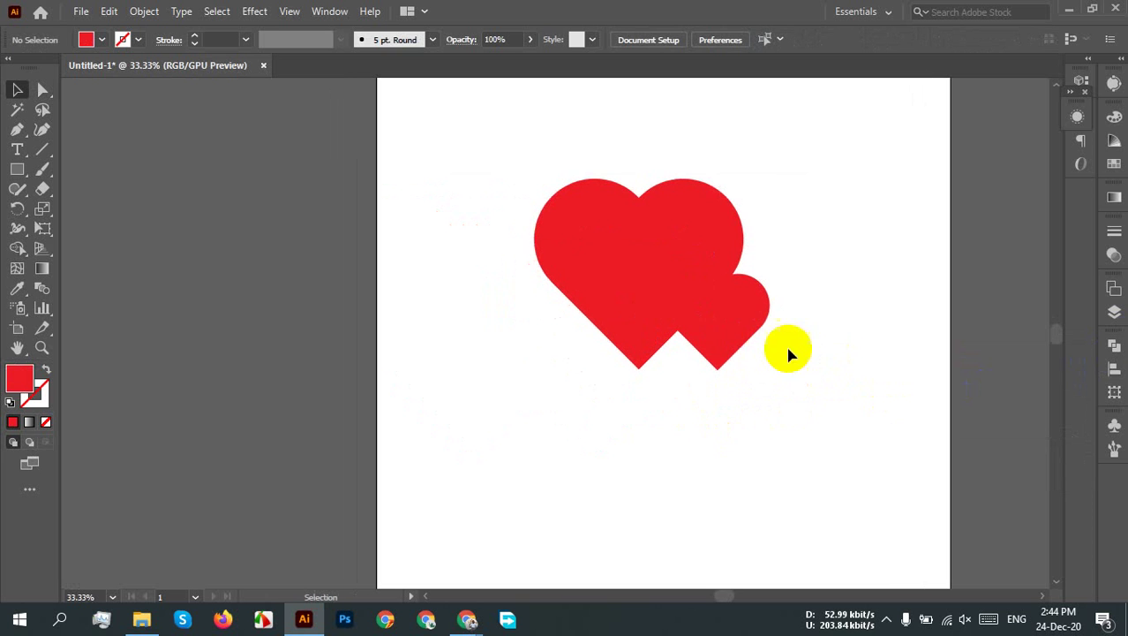
Step: Set up a Drop Shadow effect on the small heart with X Offset -7 px and Y Offset -7 px
click(717, 314)
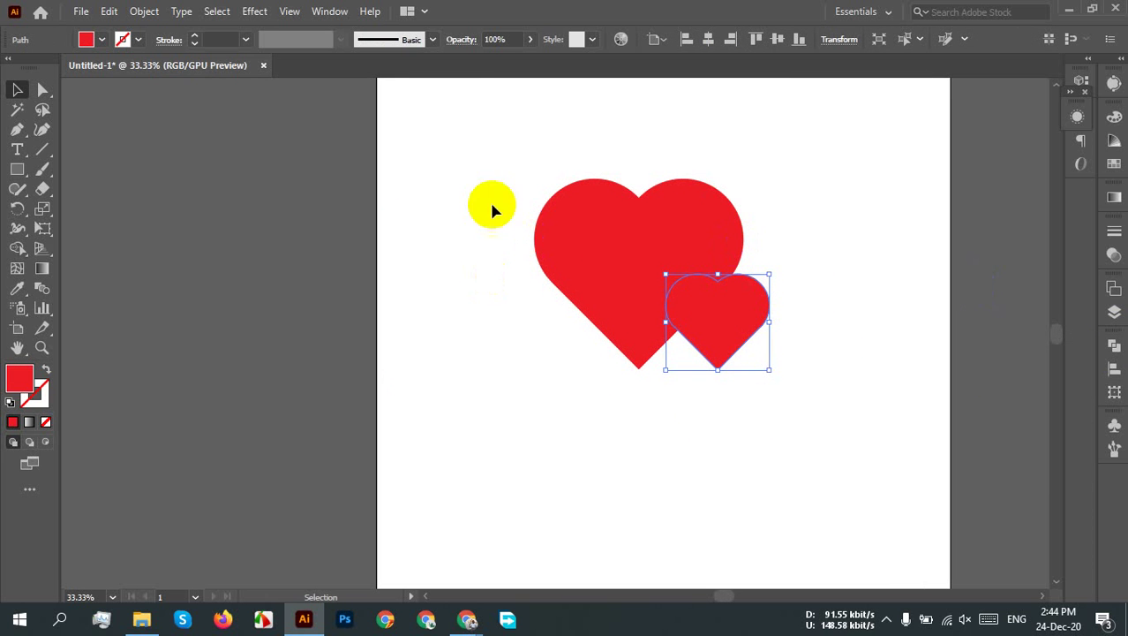
click(251, 11)
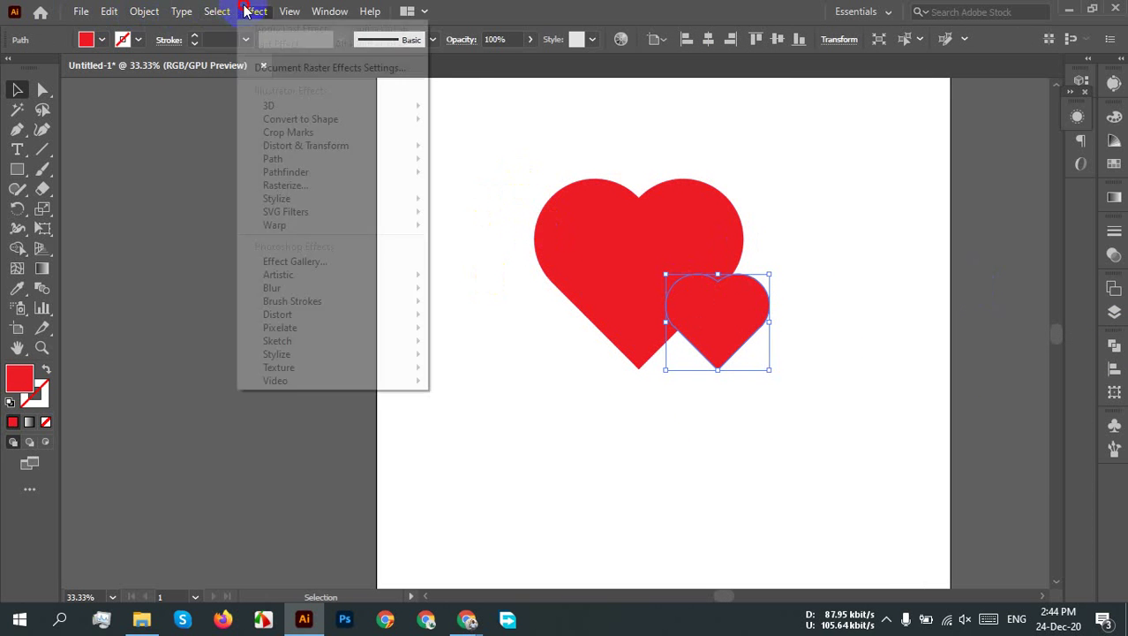
mouse_move(280, 200)
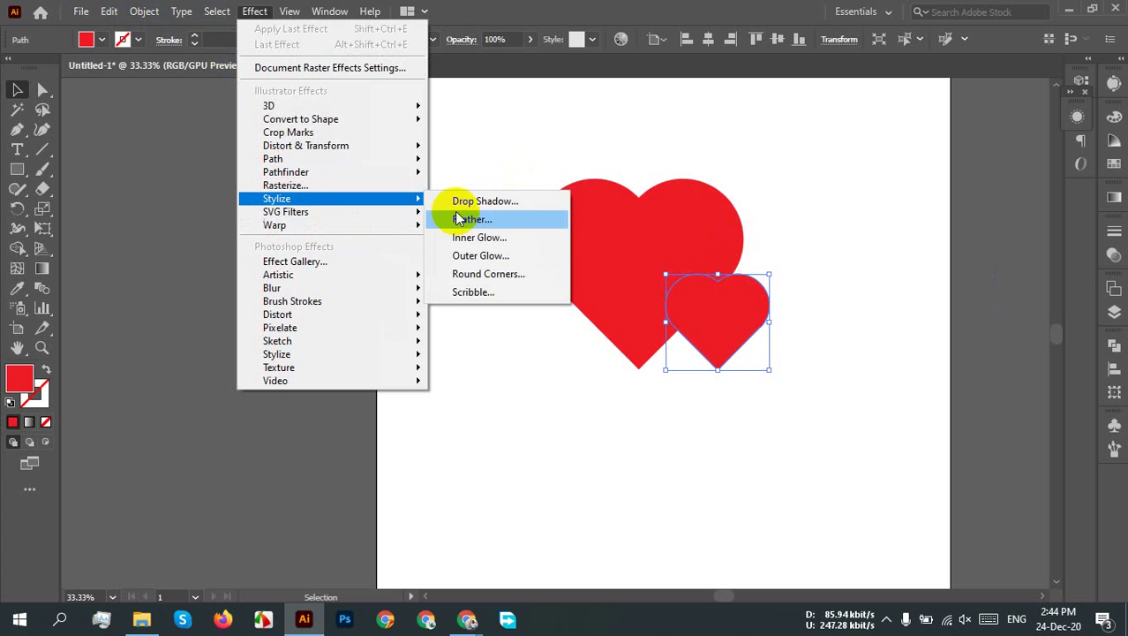
click(494, 199)
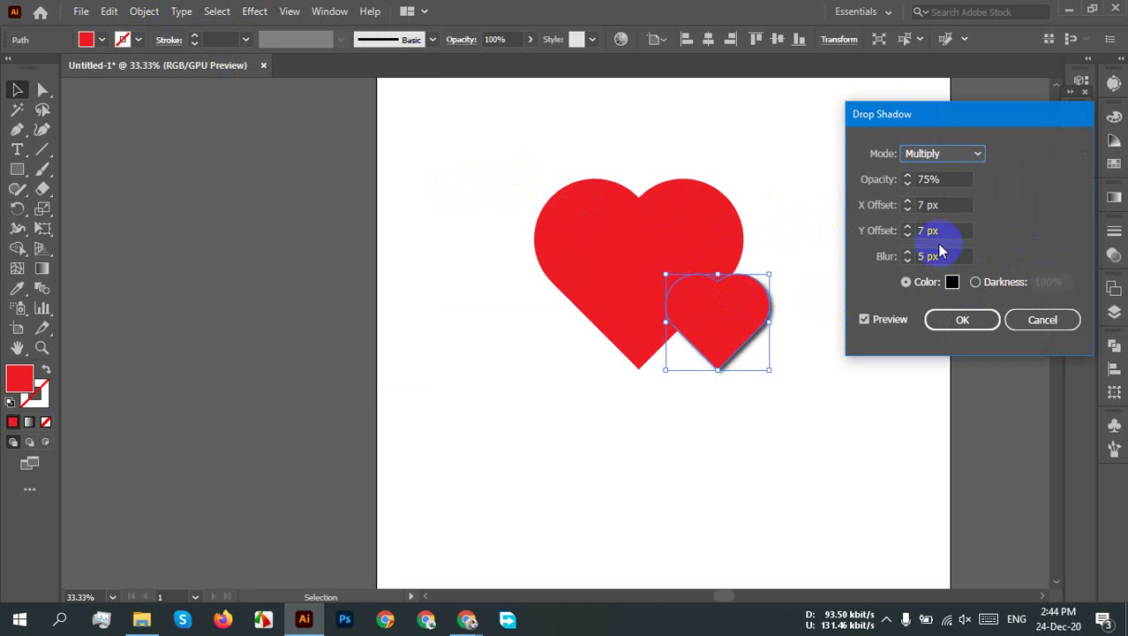
click(919, 204)
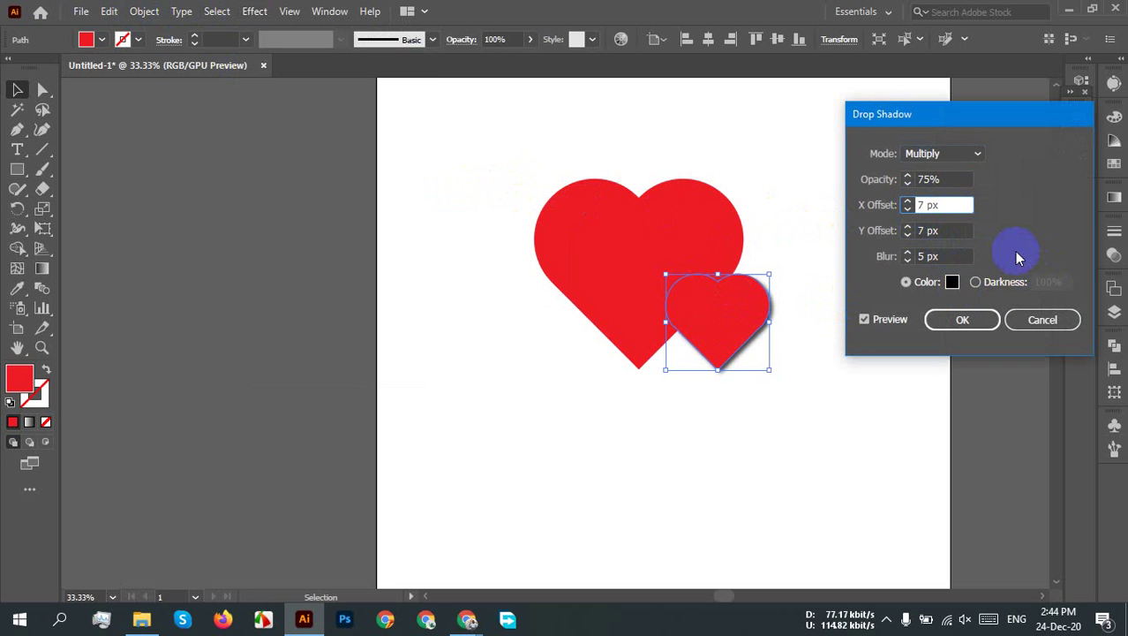
text(-)
click(949, 230)
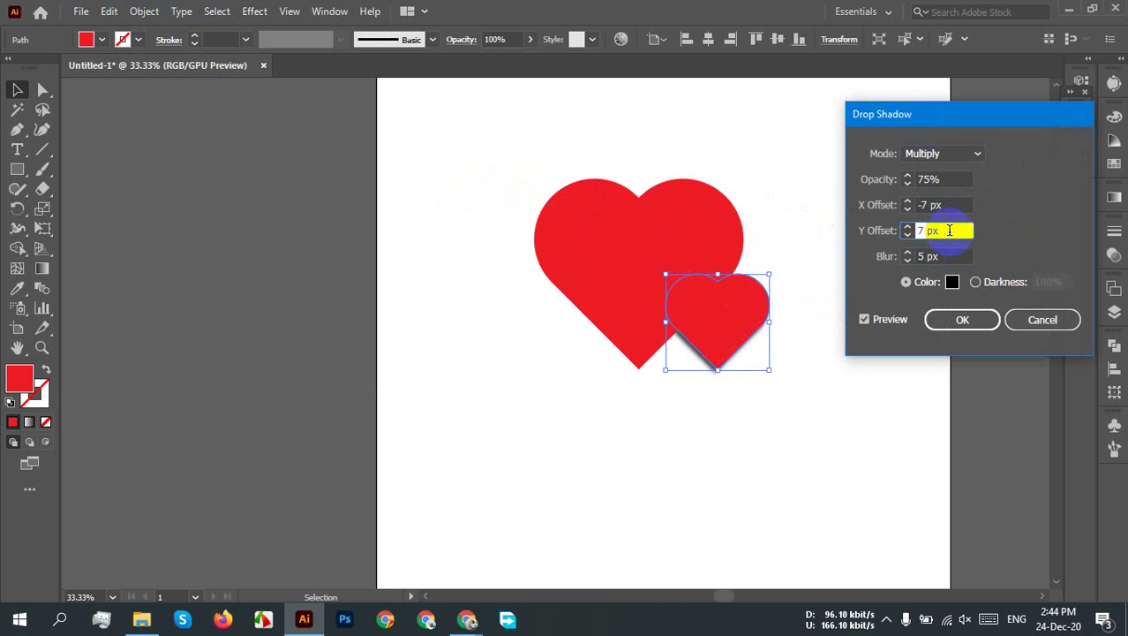
drag(949, 231, 925, 245)
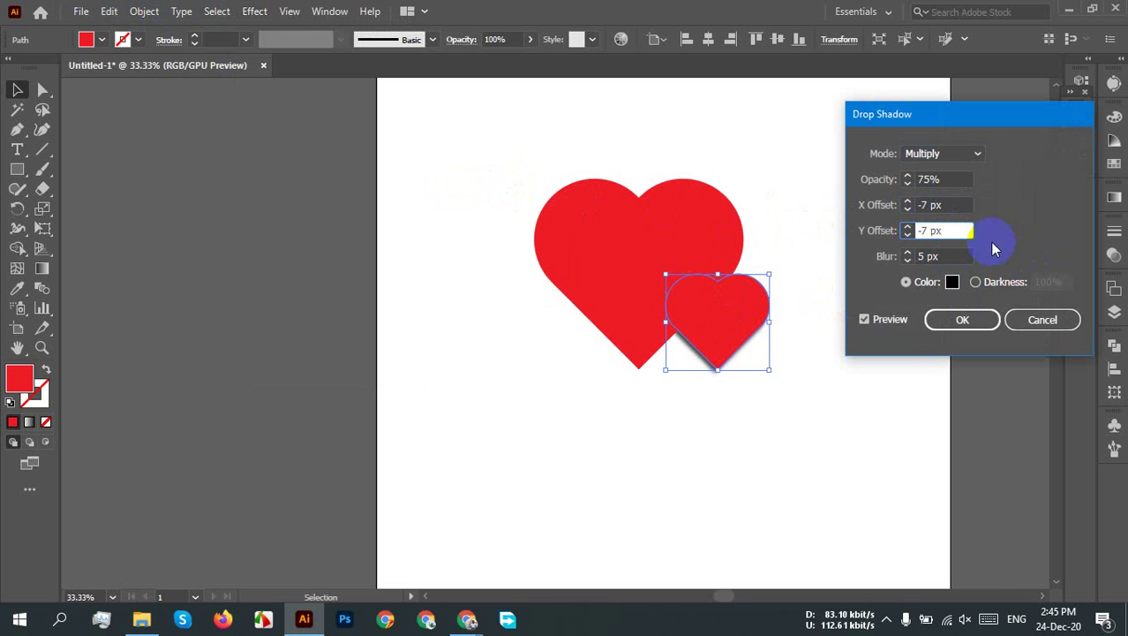
text(-)
Step: Set the small heart's drop shadow to X Offset -8 px and Y Offset -2 px, apply it and deselect the heart
click(961, 255)
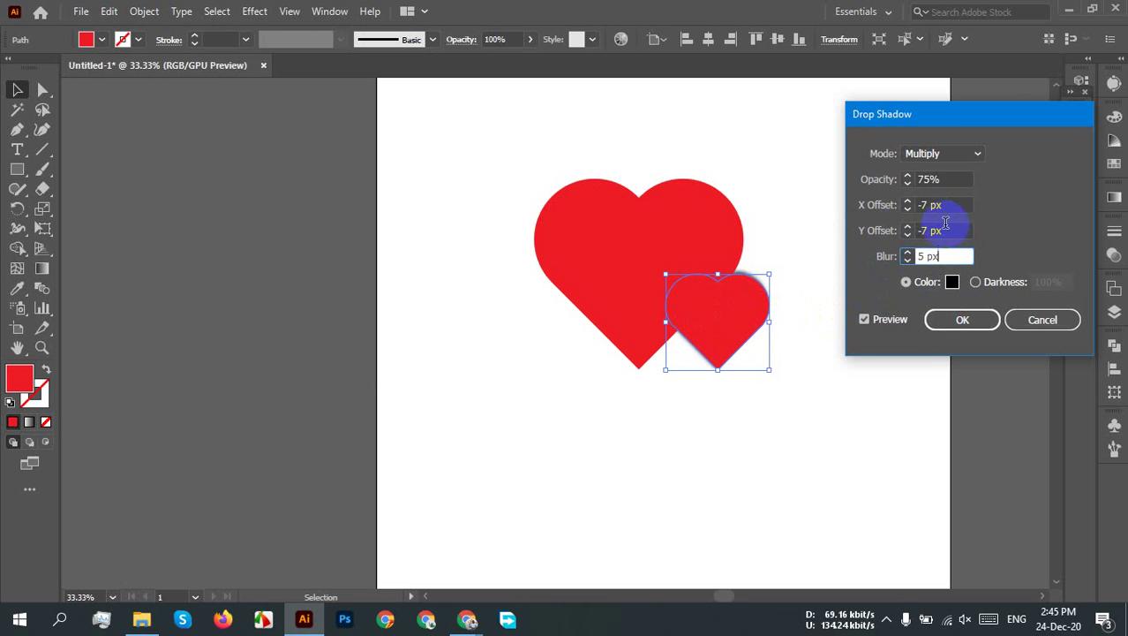
click(946, 228)
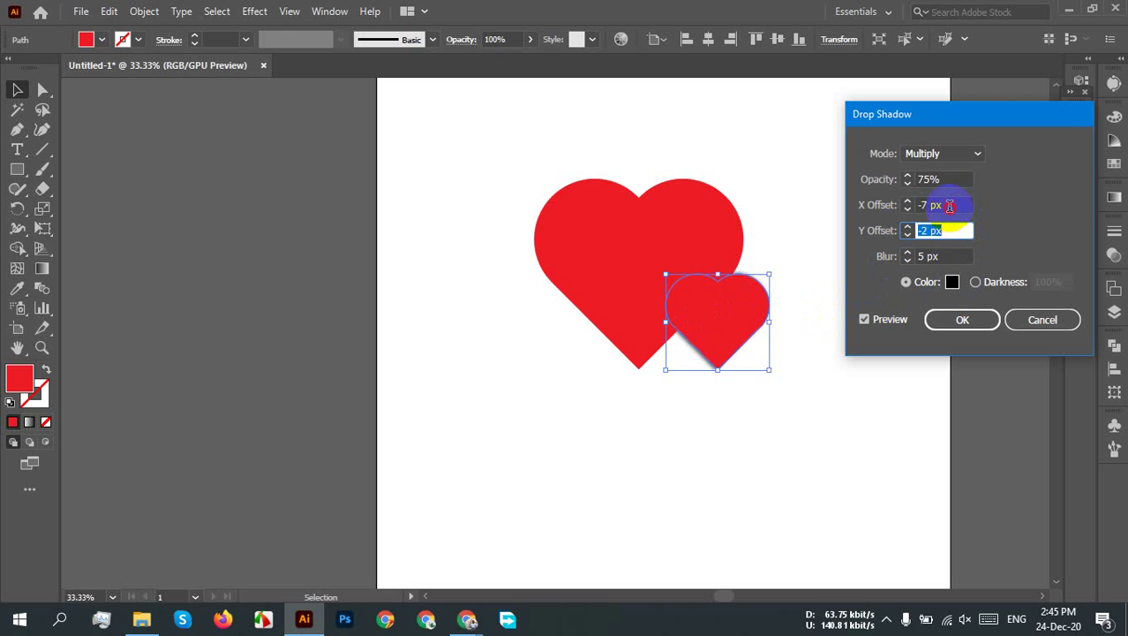
click(949, 205)
key(Up)
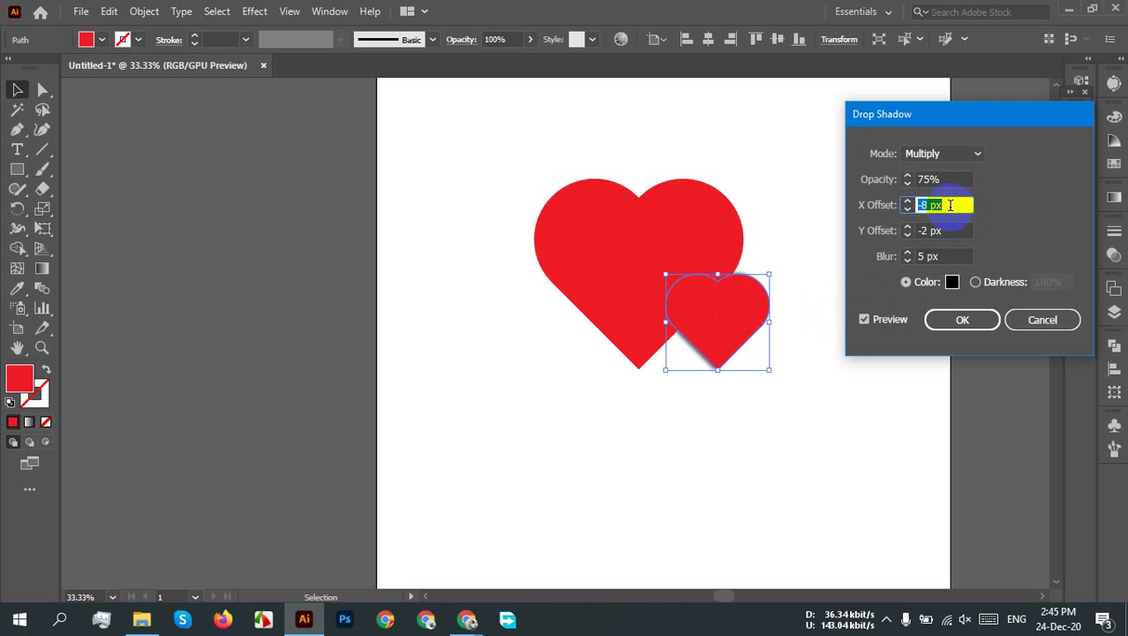
click(979, 316)
click(886, 298)
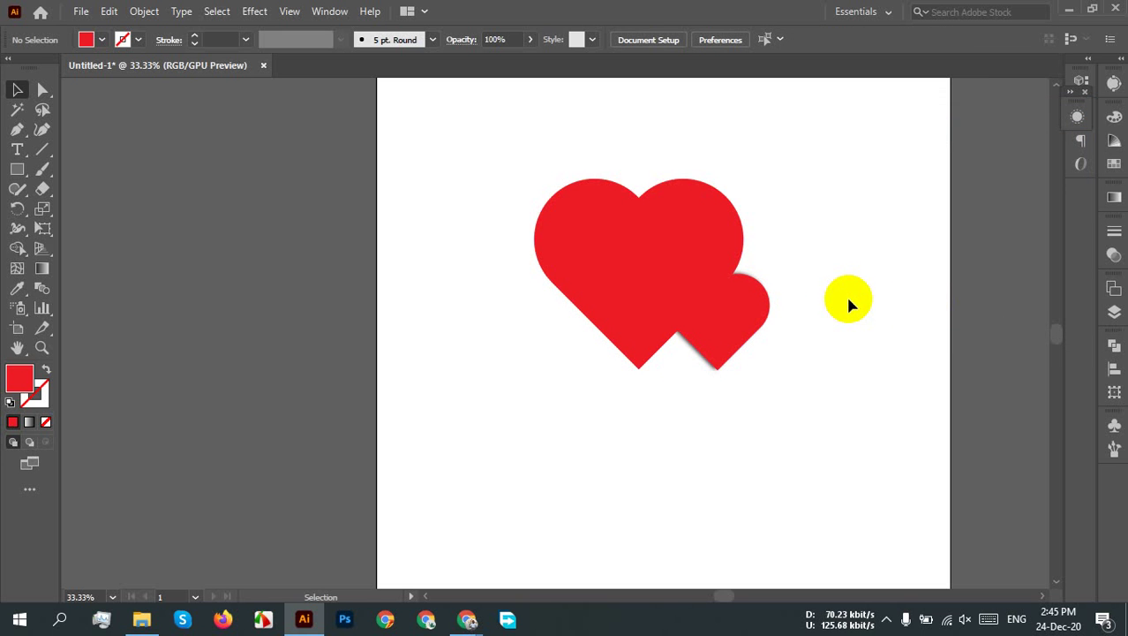
Step: Open the Drop Shadow effect for the small heart again and set its Y Offset to -9 px
scroll(846, 342, up, 2)
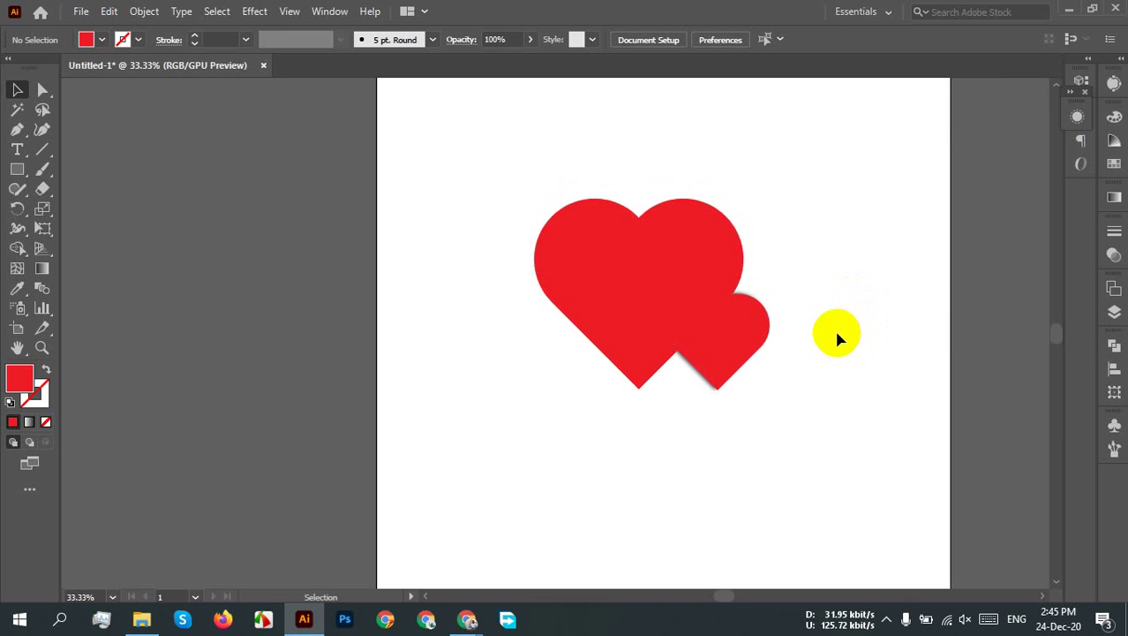
scroll(837, 332, up, 1)
drag(798, 368, 785, 336)
scroll(749, 360, up, 2)
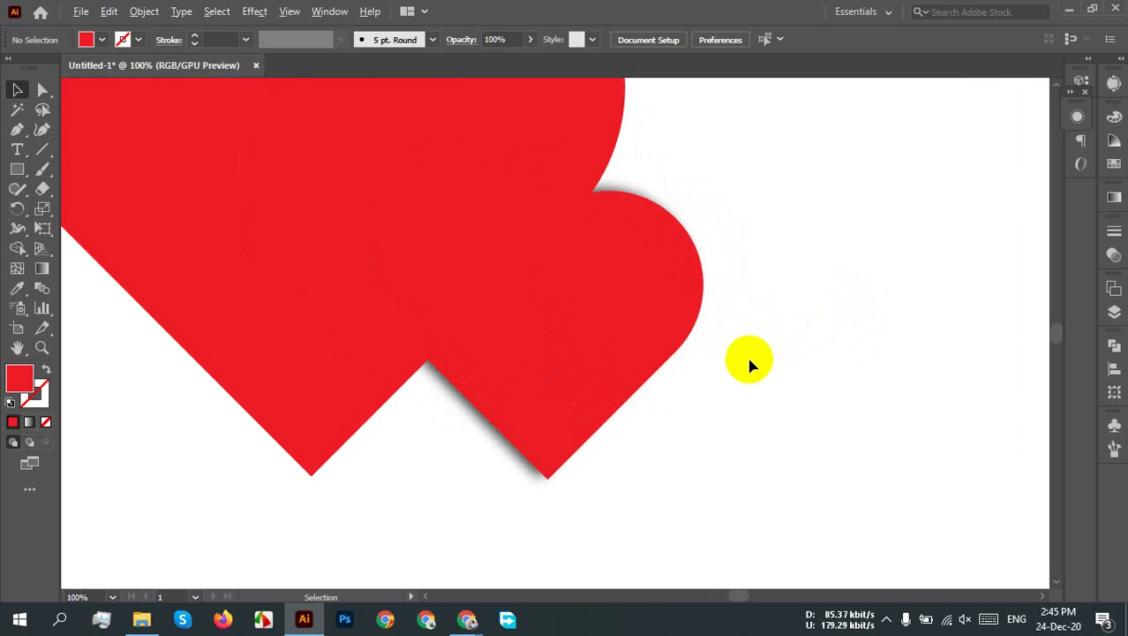
scroll(749, 360, down, 1)
click(617, 365)
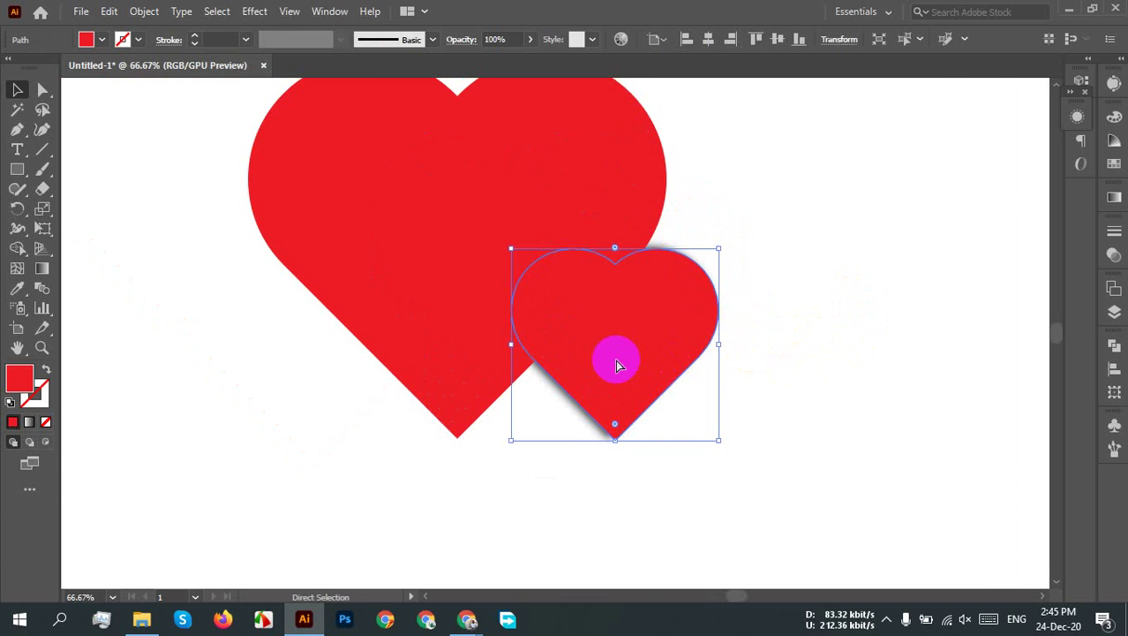
click(254, 12)
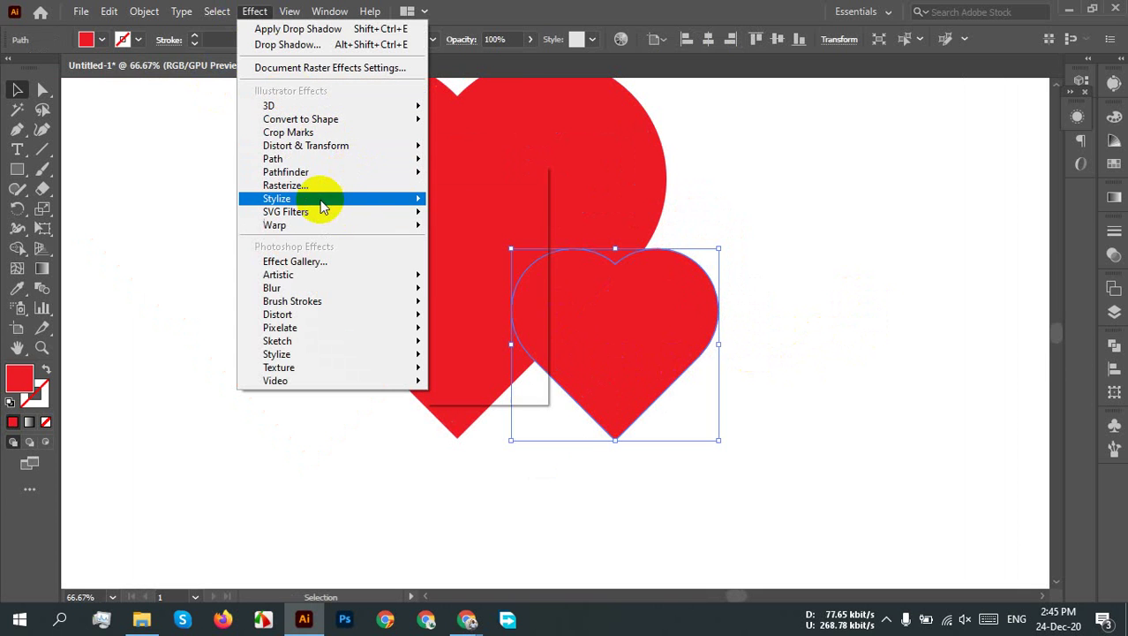
mouse_move(322, 201)
click(473, 195)
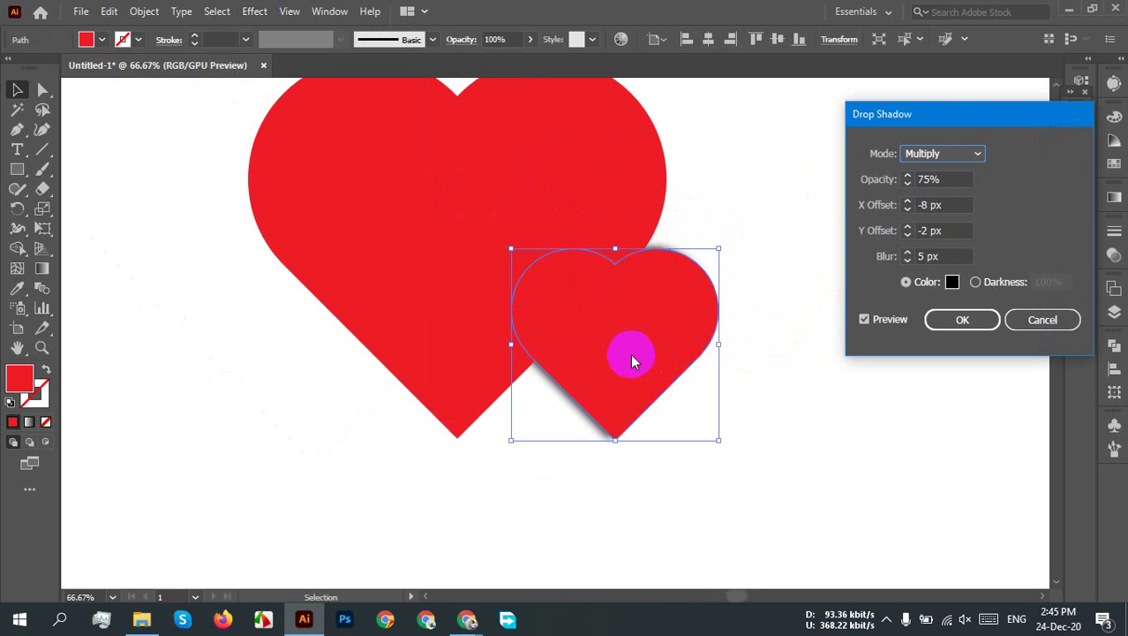
double_click(945, 228)
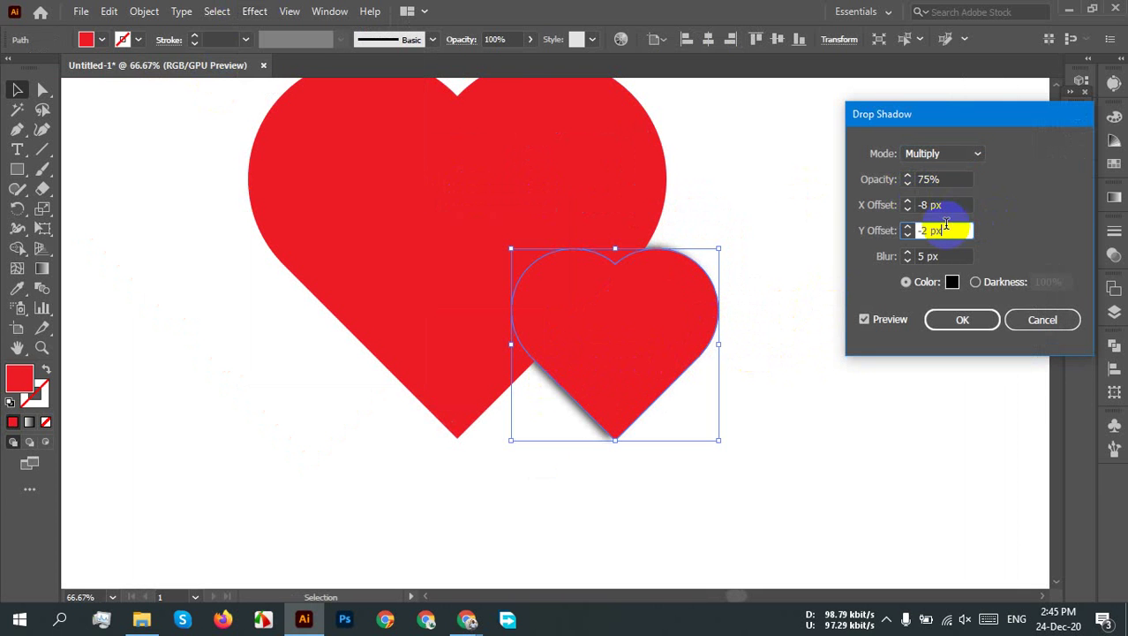
key(Down)
key(Down)
key(Down)
key(Down)
key(Down)
key(Down)
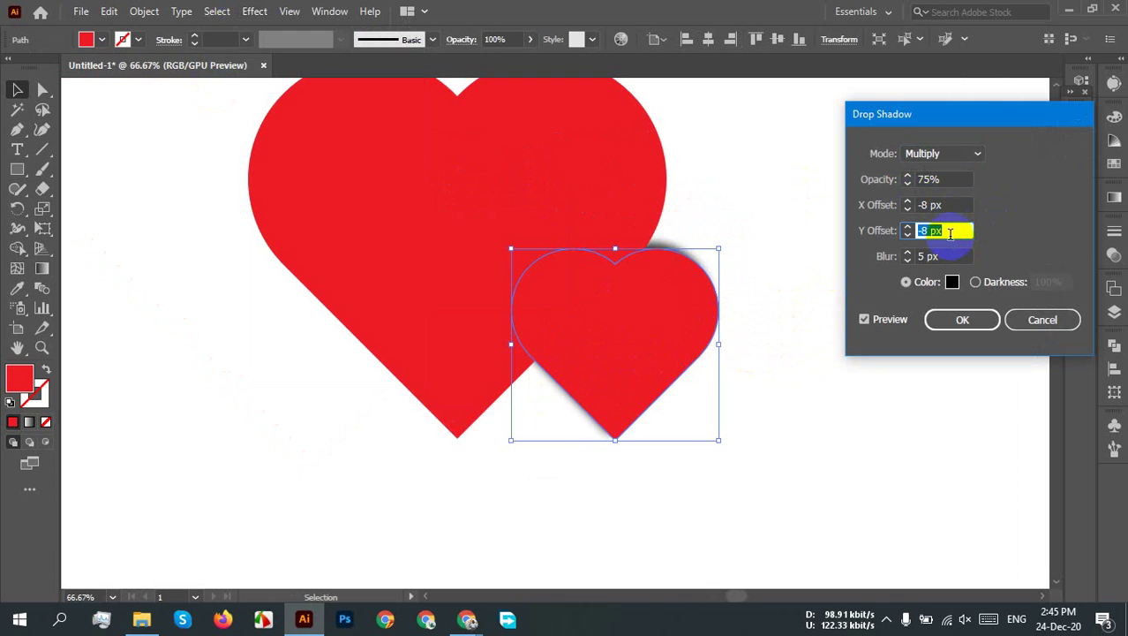
key(Up)
key(Up)
key(Up)
key(Up)
key(Up)
key(Up)
key(Up)
key(Up)
key(Up)
key(Up)
key(Up)
key(Up)
key(Up)
key(Up)
key(Up)
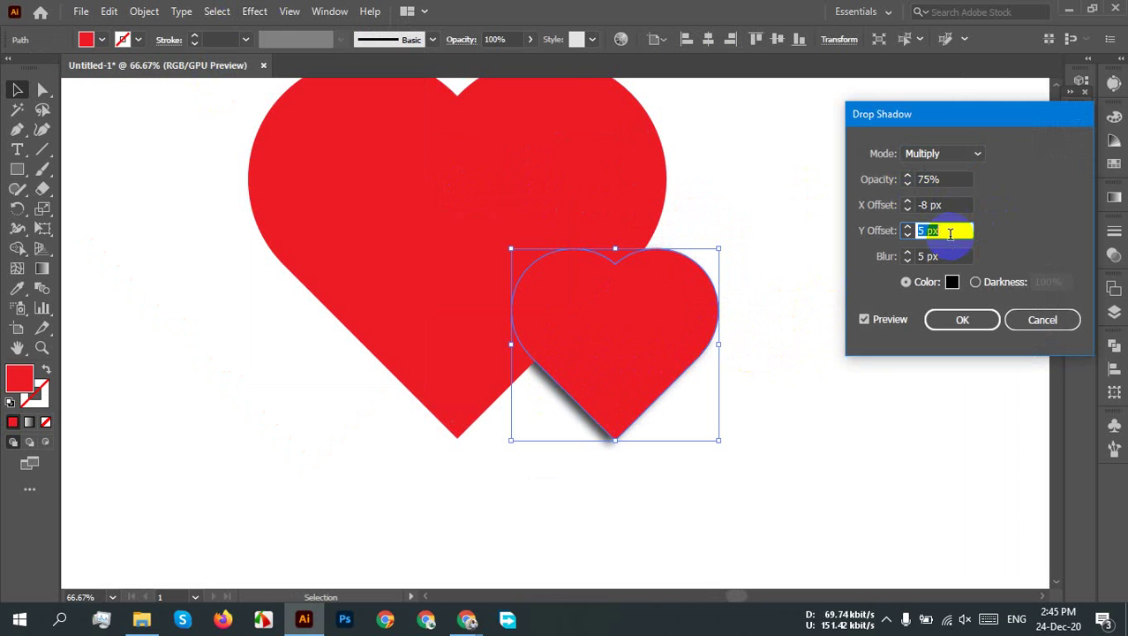
key(Down)
key(Down)
key(Down)
key(Down)
key(Down)
key(Down)
key(Down)
key(Down)
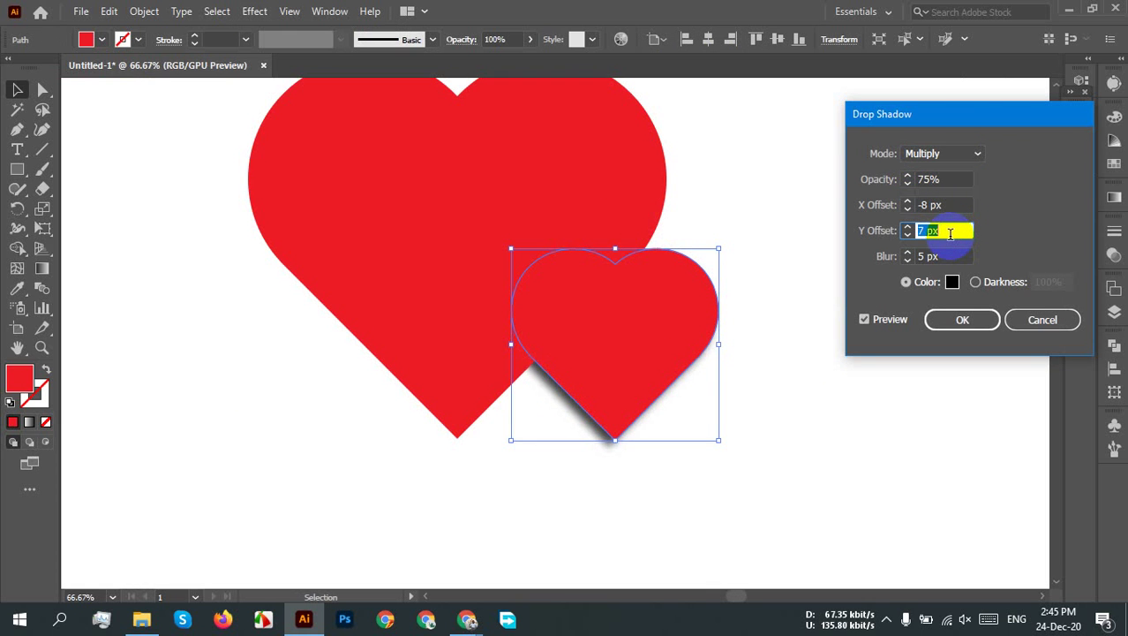
key(Down)
key(Down)
key(Down)
key(Down)
key(Down)
key(Down)
key(Down)
key(Down)
key(Down)
key(Down)
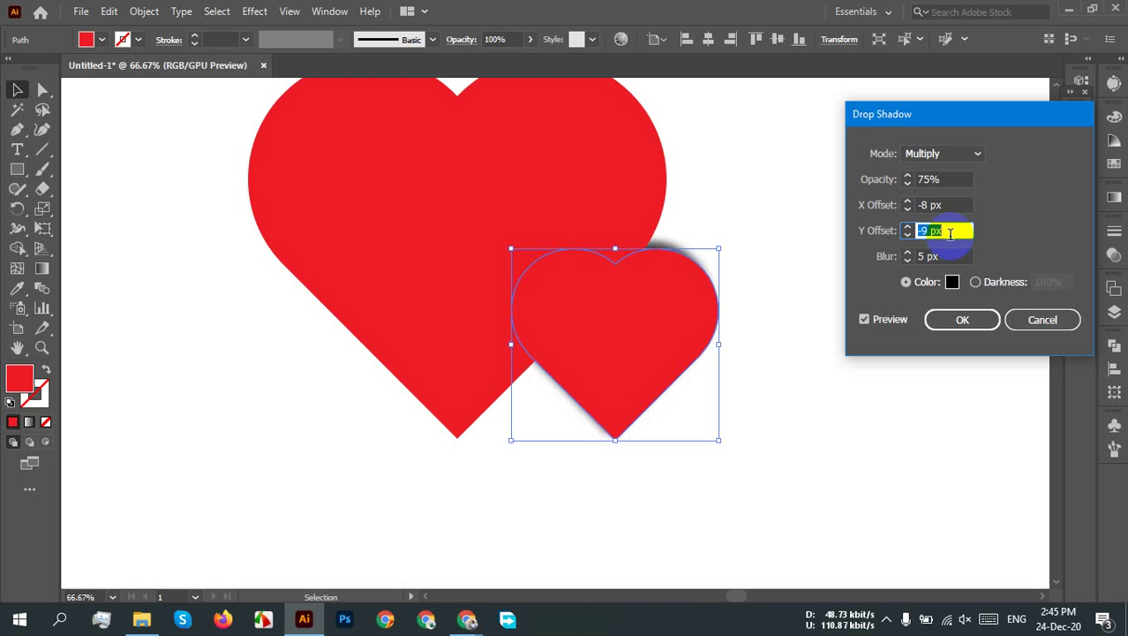
key(Down)
key(Down)
key(Down)
key(Down)
key(Down)
key(Down)
key(Down)
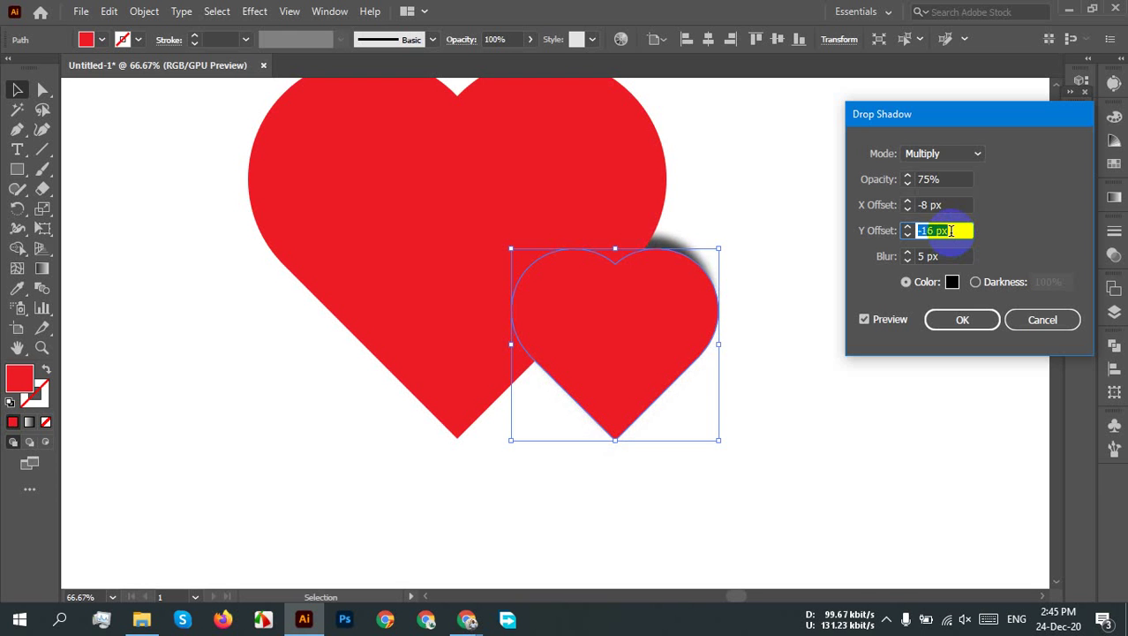
key(Up)
key(Up)
key(Up)
key(Up)
key(Up)
key(Up)
key(Up)
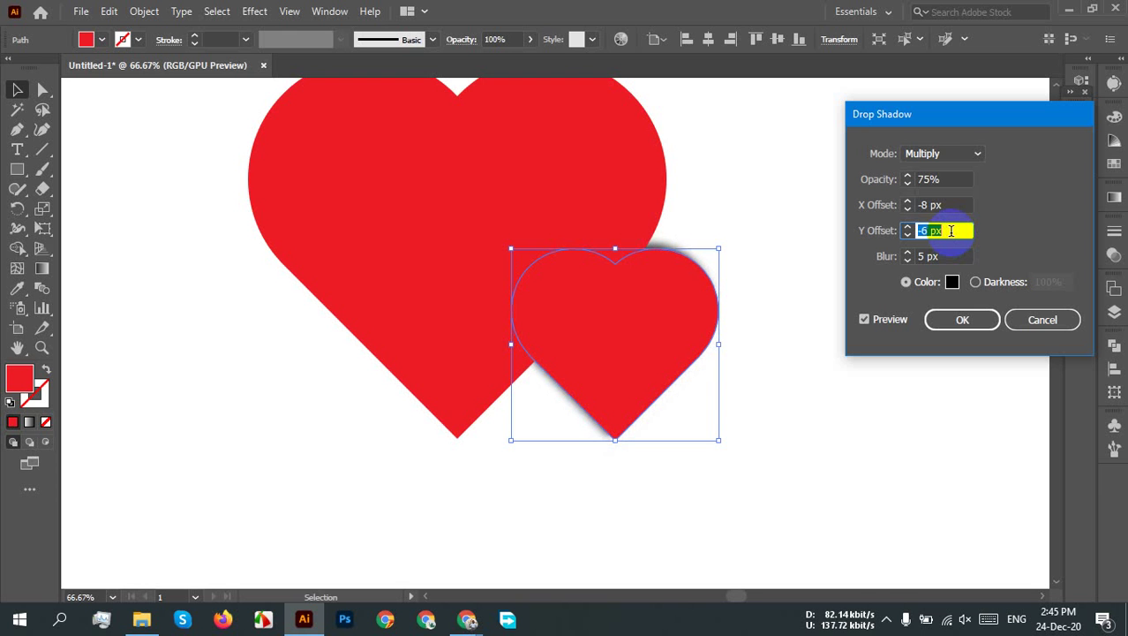
key(Down)
key(Down)
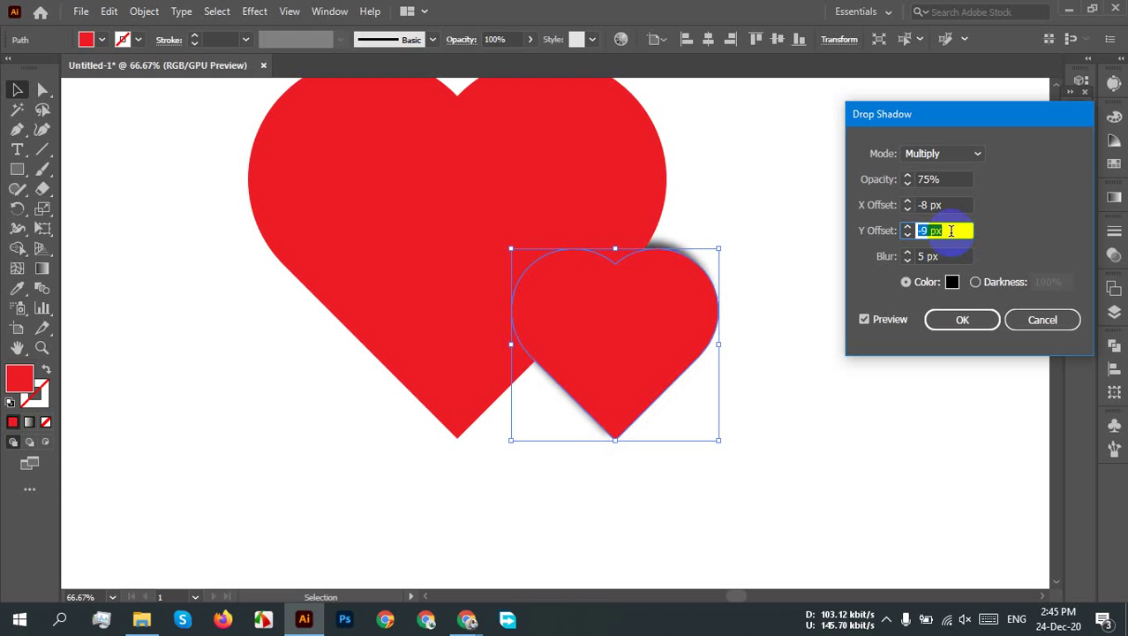
Step: Set the drop shadow's X Offset to -20 px and apply the effect to the small heart
click(951, 205)
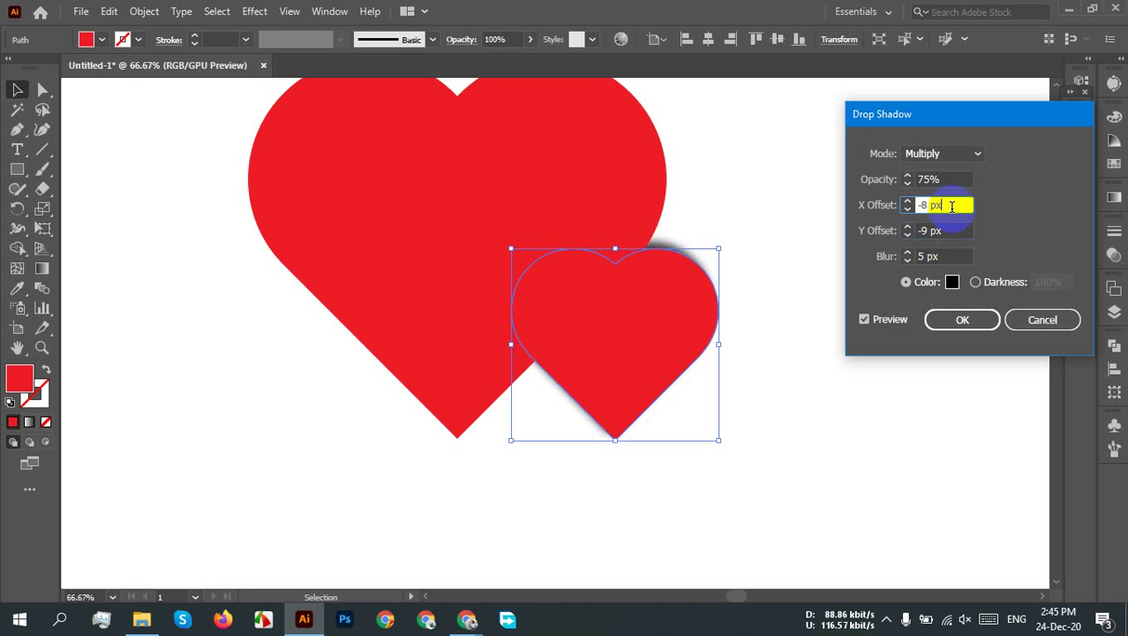
key(Up)
key(Up)
key(Up)
key(Up)
key(Up)
key(Up)
key(Up)
key(Up)
key(Up)
key(Up)
key(Up)
key(Up)
key(Up)
key(Up)
key(Up)
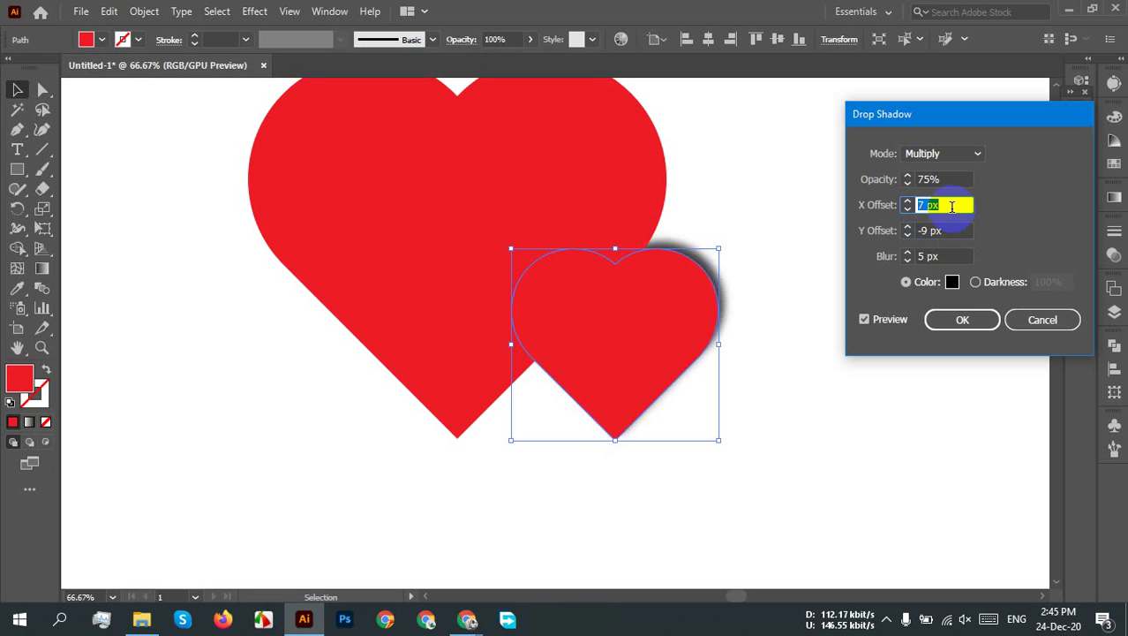
key(Down)
key(Down)
key(Down)
key(Down)
key(Down)
key(Down)
key(Down)
key(Down)
key(Down)
key(Down)
key(Down)
key(Down)
key(Down)
key(Down)
key(Down)
key(Down)
key(Down)
key(Down)
key(Down)
key(Down)
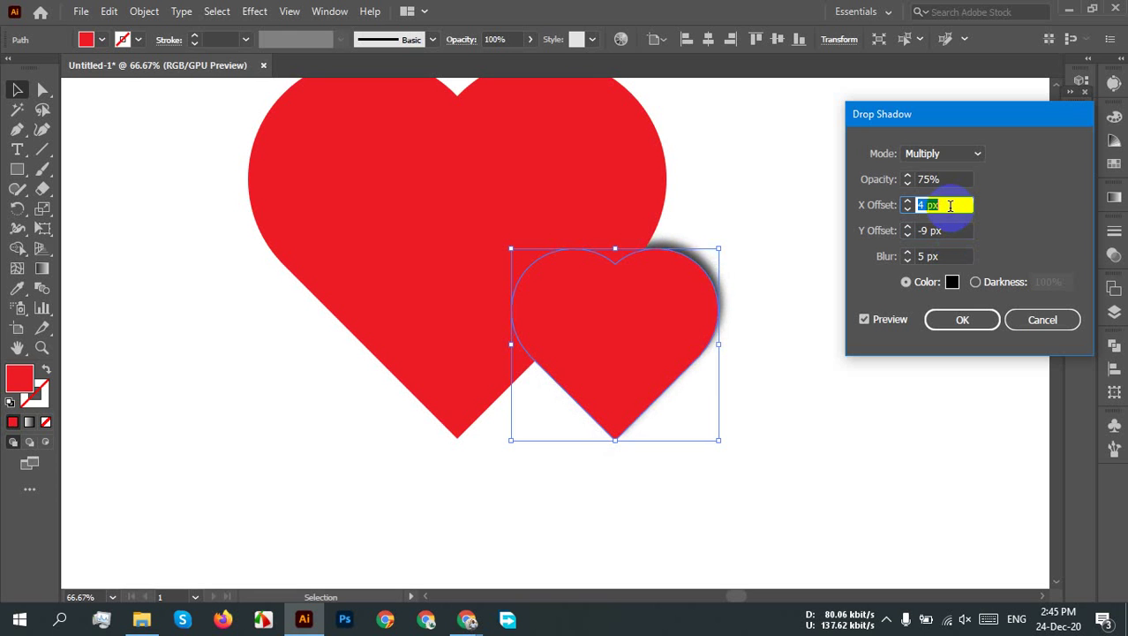
key(Down)
key(Down)
key(Down)
key(Down)
key(Down)
key(Down)
key(Down)
key(Down)
key(Down)
key(Down)
key(Down)
key(Down)
key(Down)
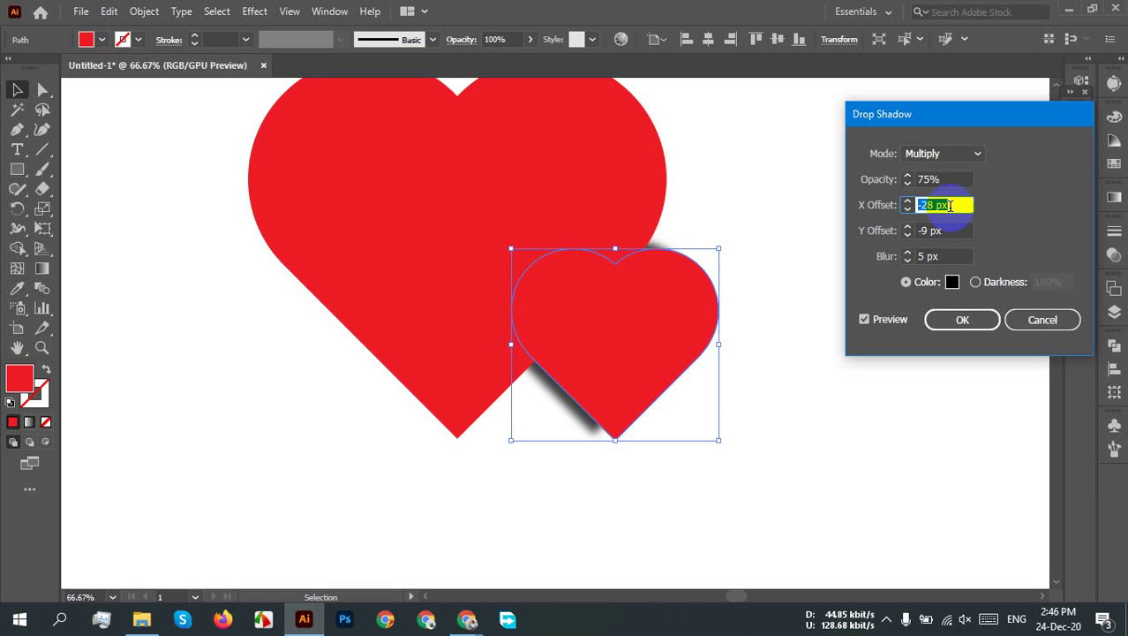
key(Down)
key(Down)
key(Down)
key(Up)
key(Up)
key(Up)
key(Up)
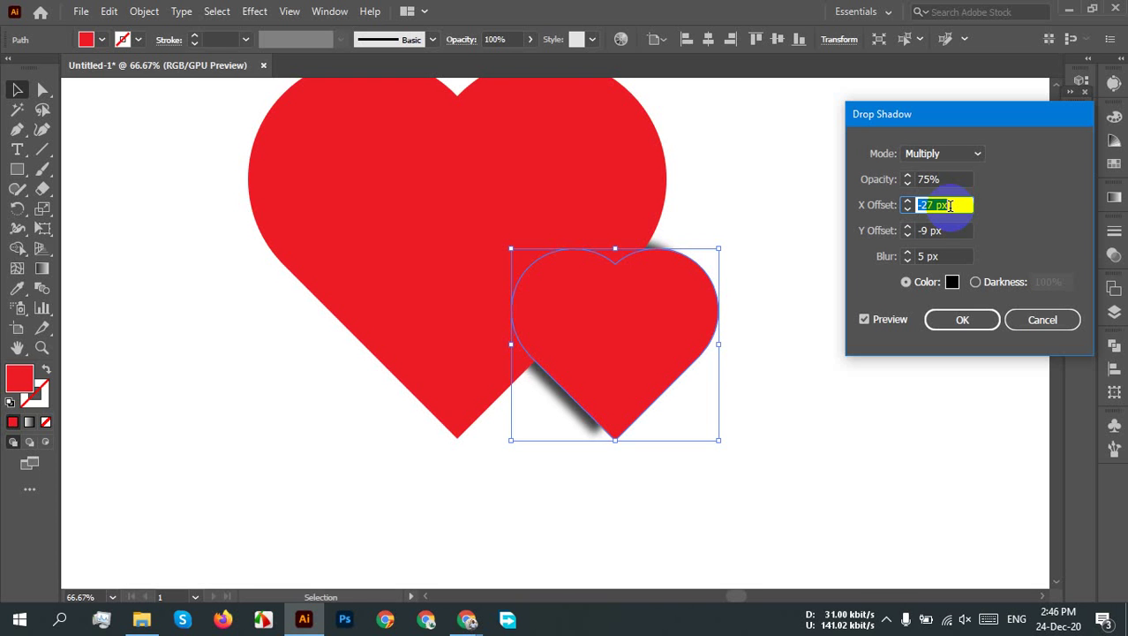
key(Up)
key(Up)
key(Up)
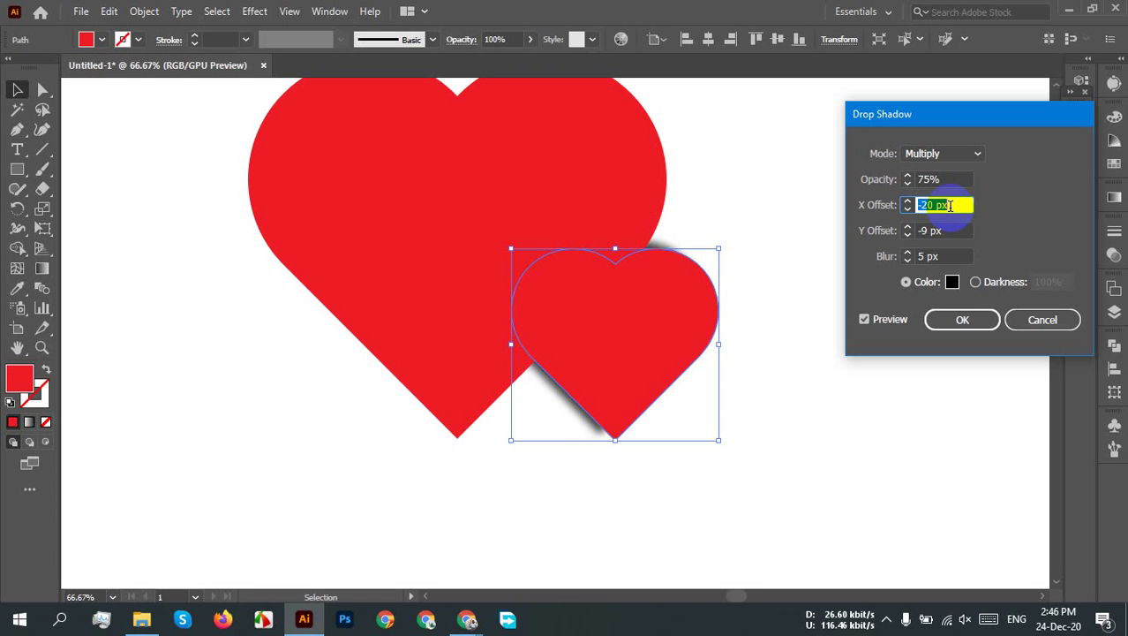
click(957, 319)
Step: Bring the shadowed small heart in front of the large heart and deselect it
right_click(704, 328)
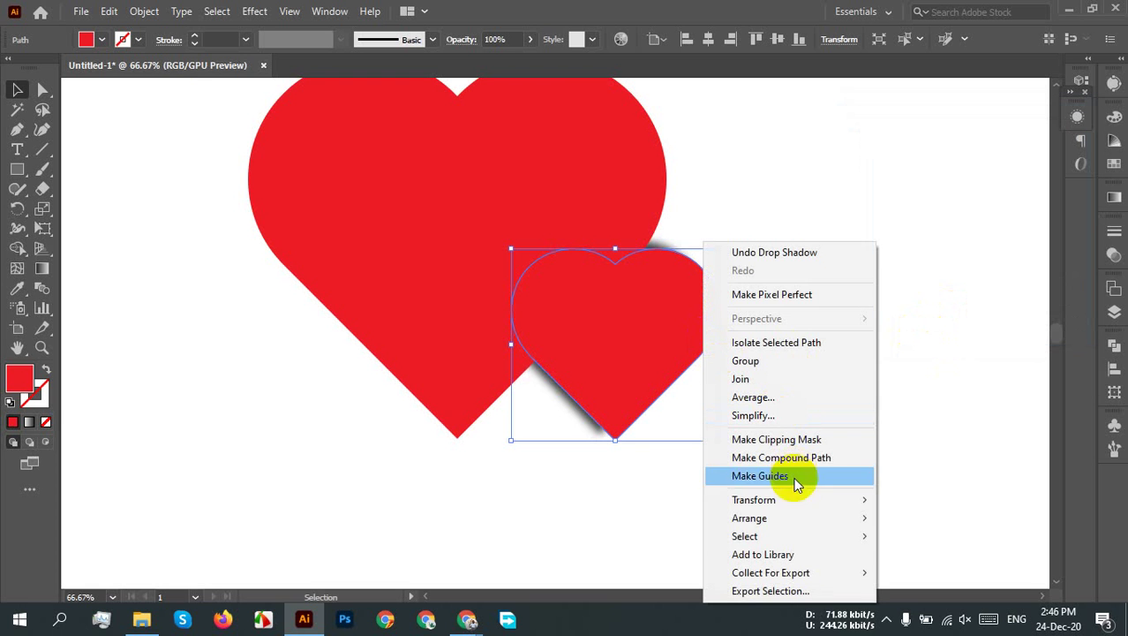
mouse_move(772, 520)
click(927, 519)
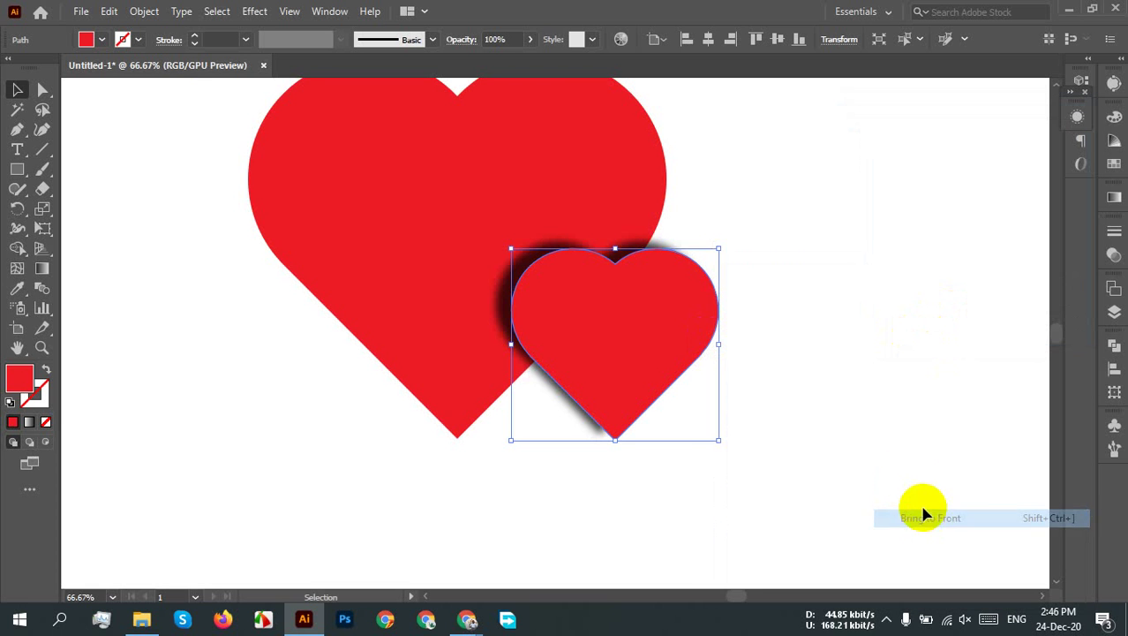
click(830, 351)
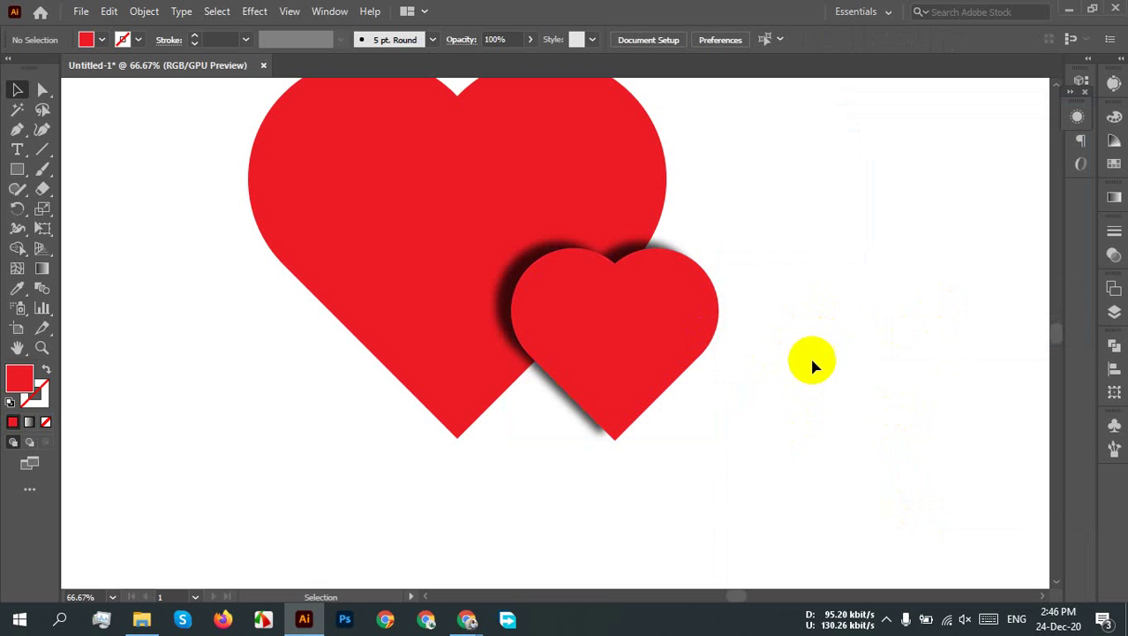
Step: Undo the small heart's stacking change and its drop shadow
key(ctrl+z)
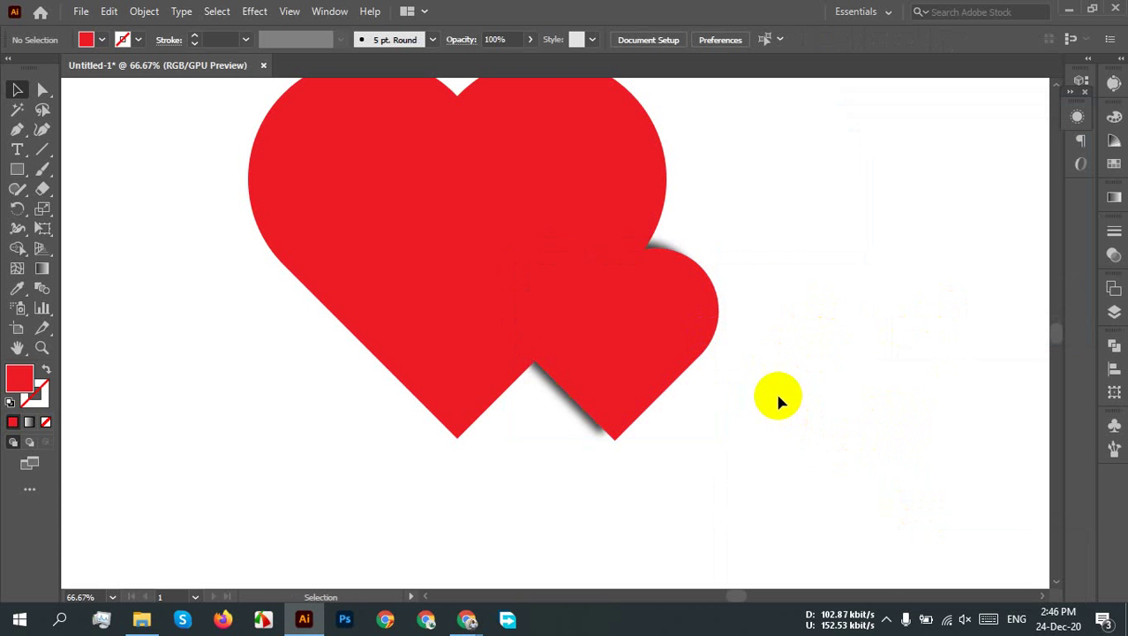
key(ctrl+z)
Step: Bring the small heart without a shadow to the front of the stacking order and deselect it
click(638, 355)
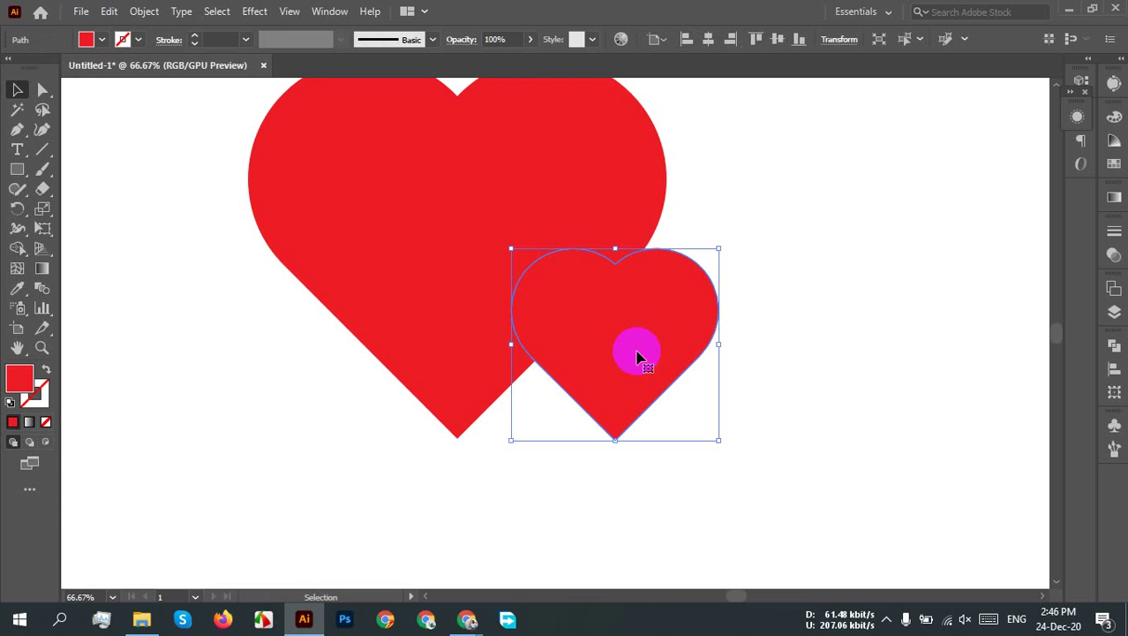
right_click(637, 354)
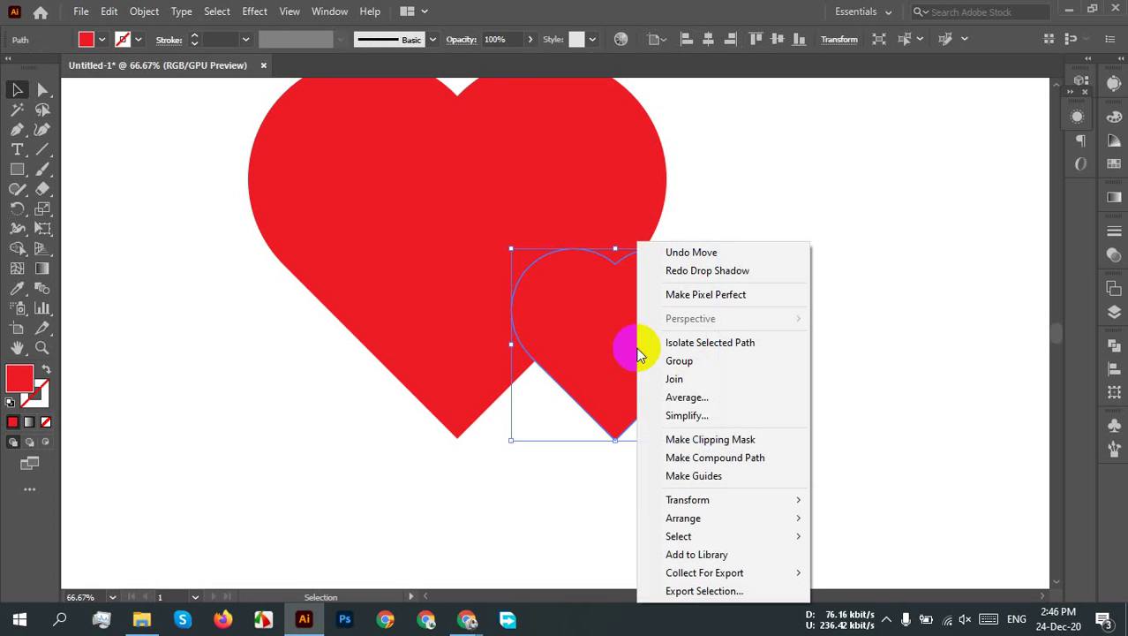
mouse_move(713, 521)
click(855, 517)
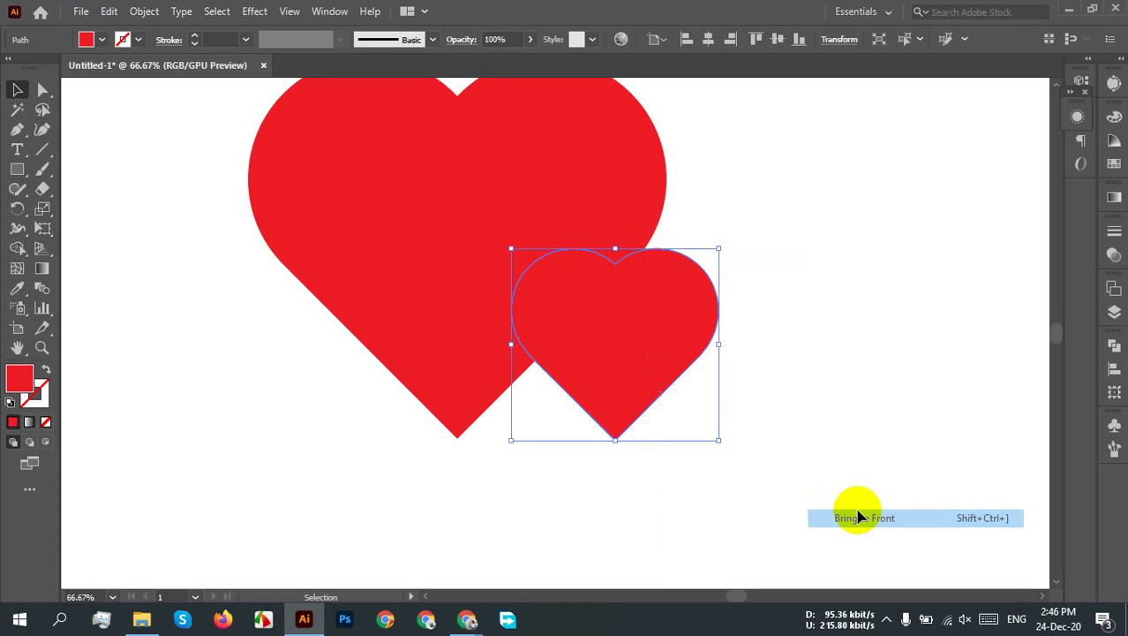
click(814, 375)
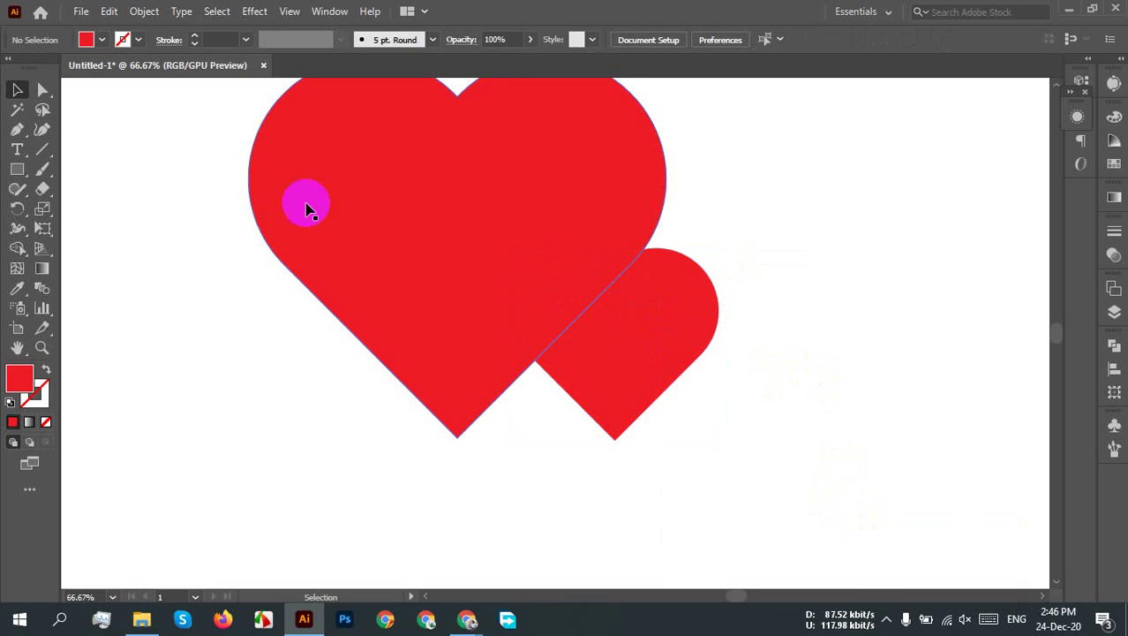
click(254, 11)
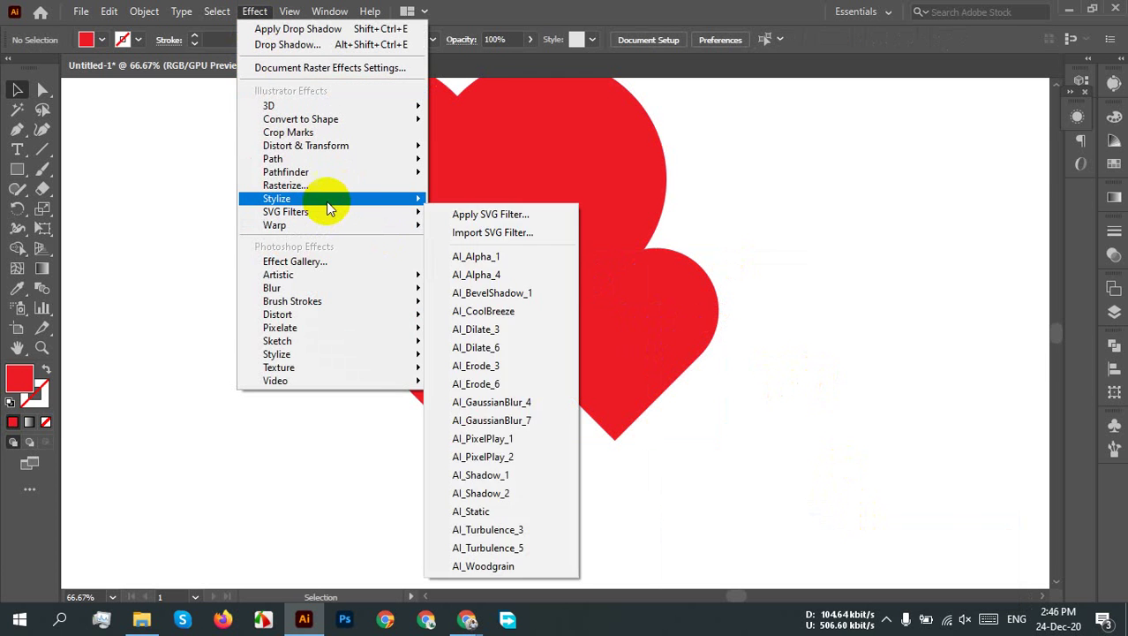
mouse_move(364, 200)
click(459, 201)
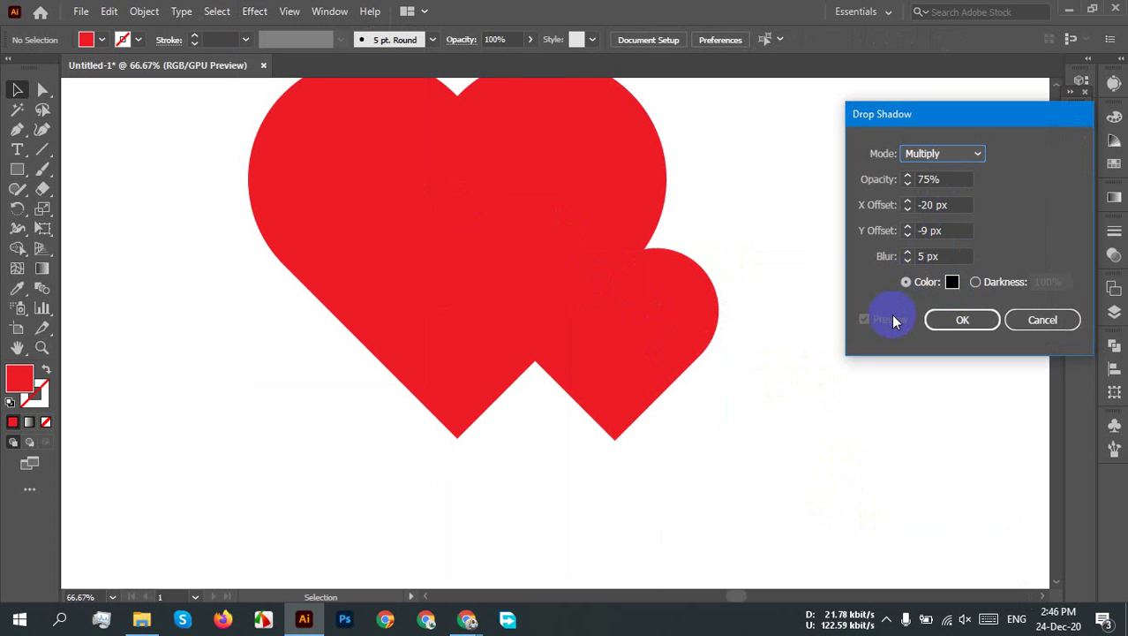
click(961, 206)
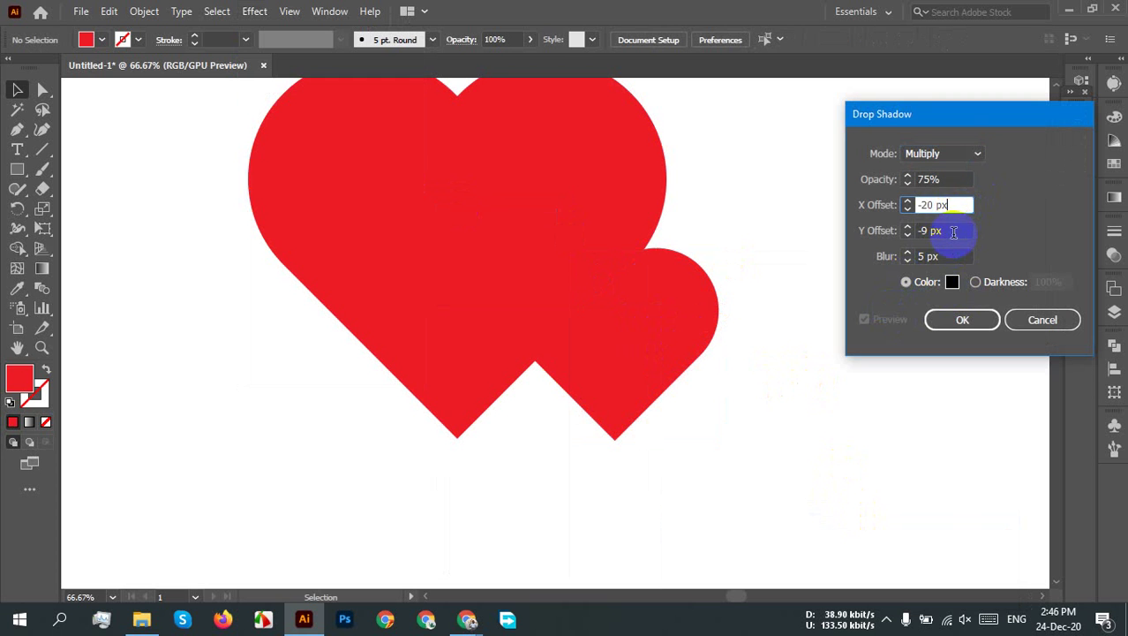
click(953, 231)
click(1038, 321)
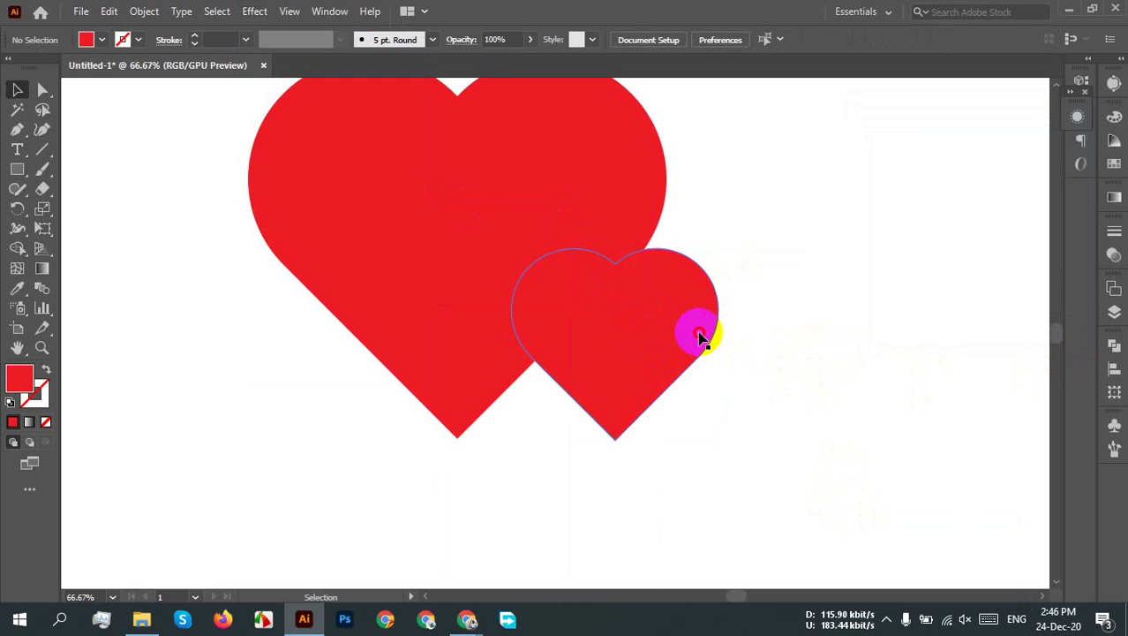
Step: Add a Drop Shadow effect to the small heart with its X Offset set to -7 px
click(699, 336)
click(255, 12)
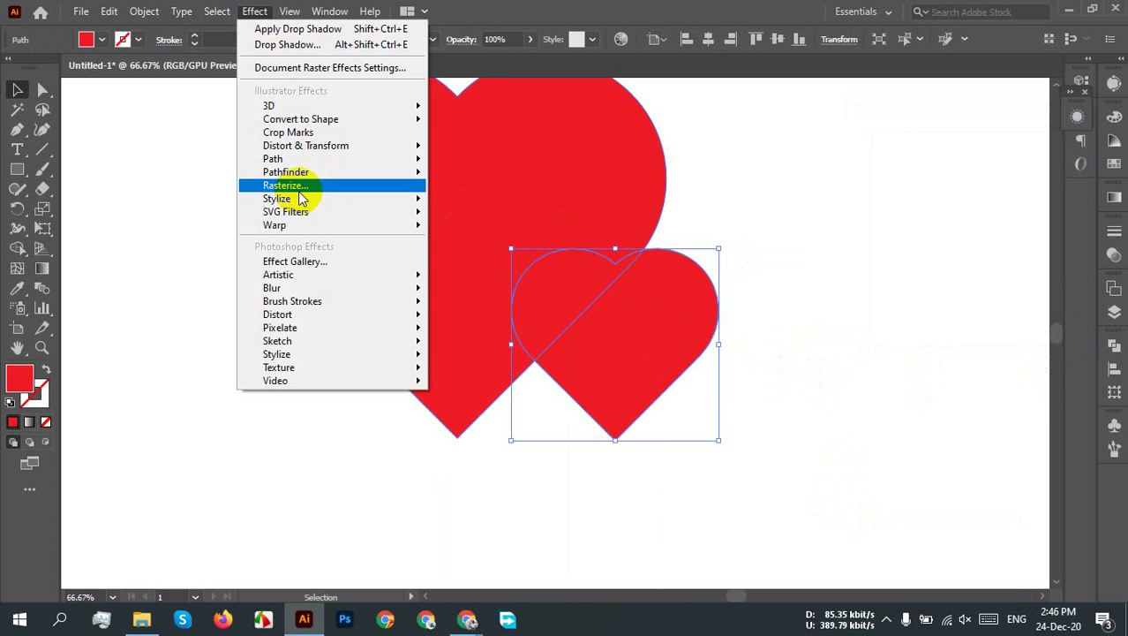
mouse_move(322, 197)
click(463, 203)
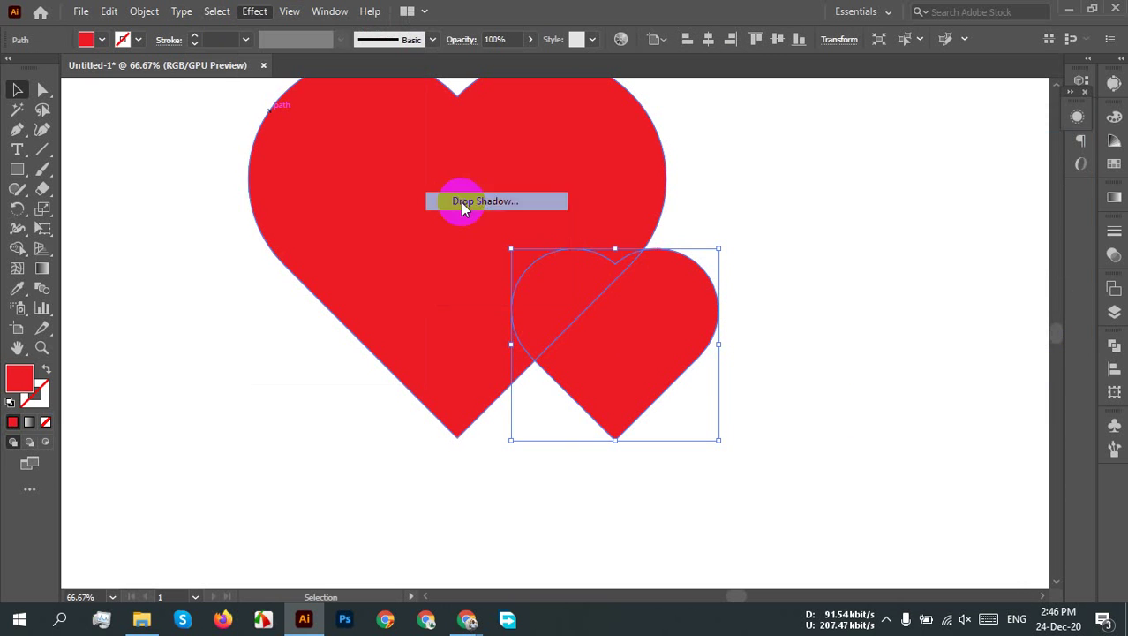
click(943, 203)
click(951, 204)
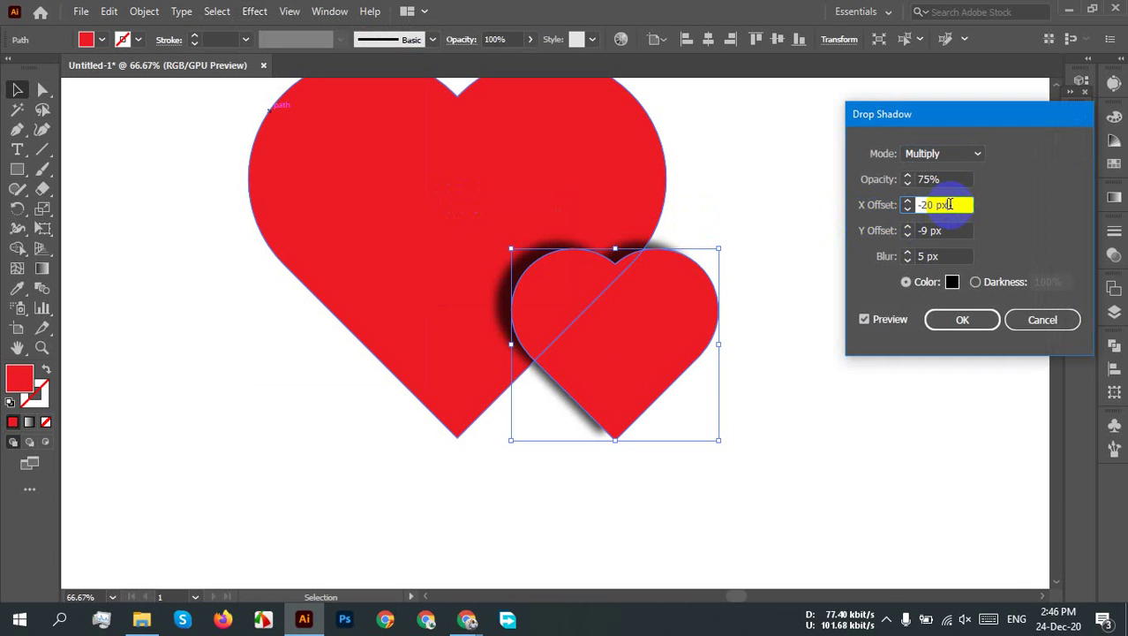
key(Down)
key(Down)
key(Down)
key(Down)
key(Down)
key(Down)
key(Down)
key(Down)
key(Up)
key(Up)
key(Up)
key(Up)
key(Up)
key(Up)
key(Up)
key(Up)
key(Up)
key(Up)
key(Up)
key(Up)
key(Up)
key(Up)
key(Up)
key(Up)
key(Up)
key(Up)
key(Up)
key(Up)
key(Up)
key(Up)
key(Up)
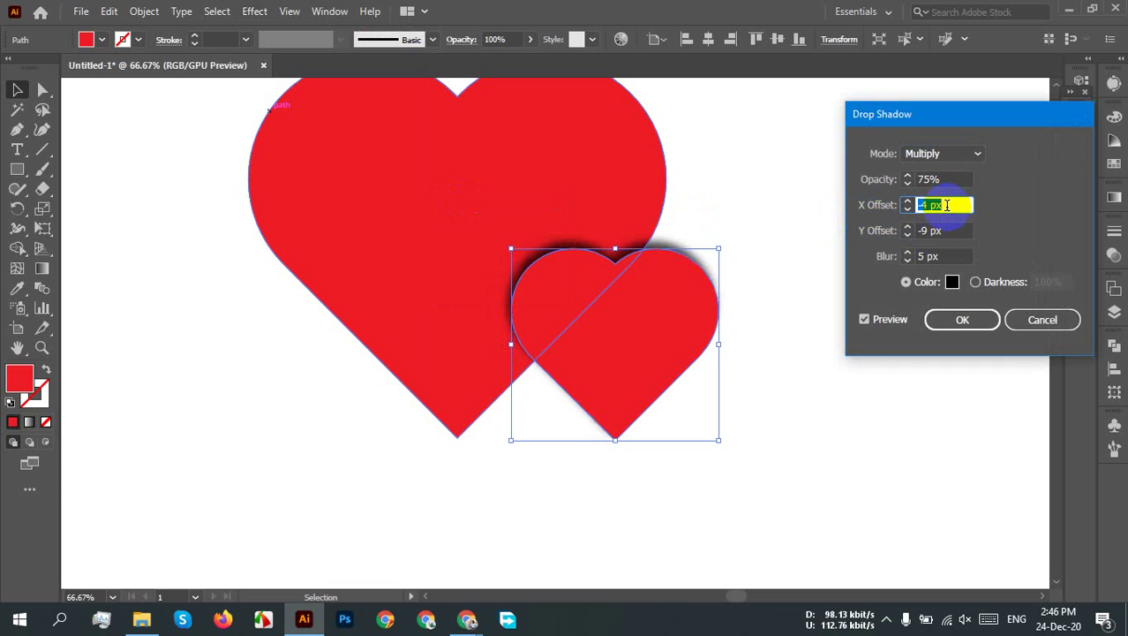
key(Down)
key(Down)
key(Down)
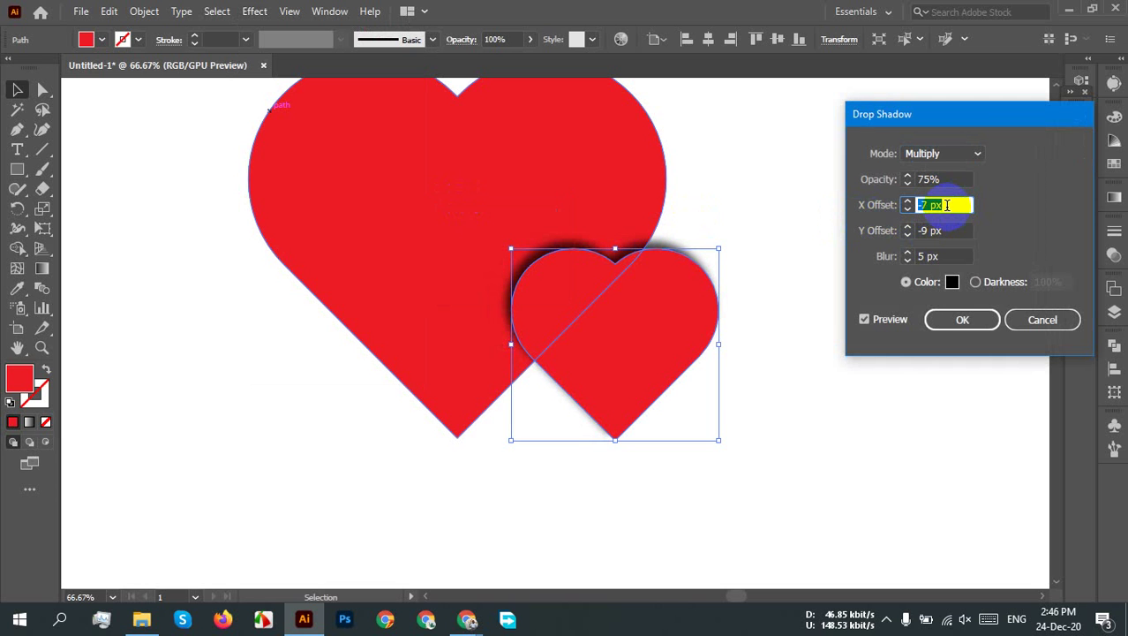
Step: Set the small heart's drop shadow Y Offset to 1 px, apply the effect and deselect the heart
click(946, 229)
key(Down)
key(Down)
key(Down)
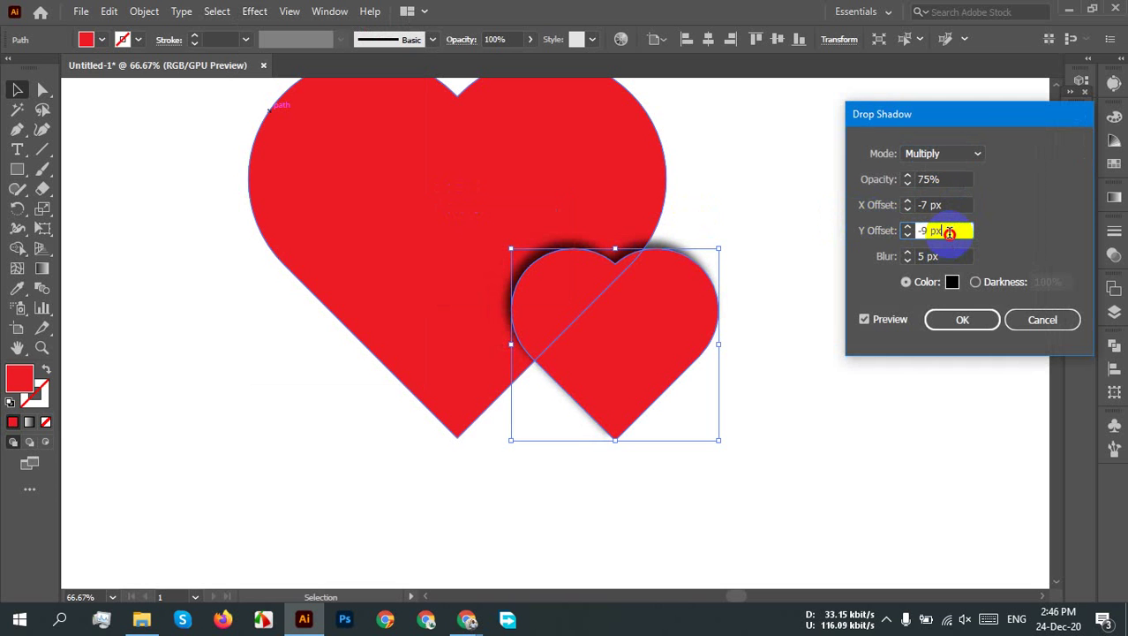
key(Up)
key(Up)
key(Up)
key(Up)
key(Up)
key(Up)
key(Up)
key(Up)
key(Up)
key(Up)
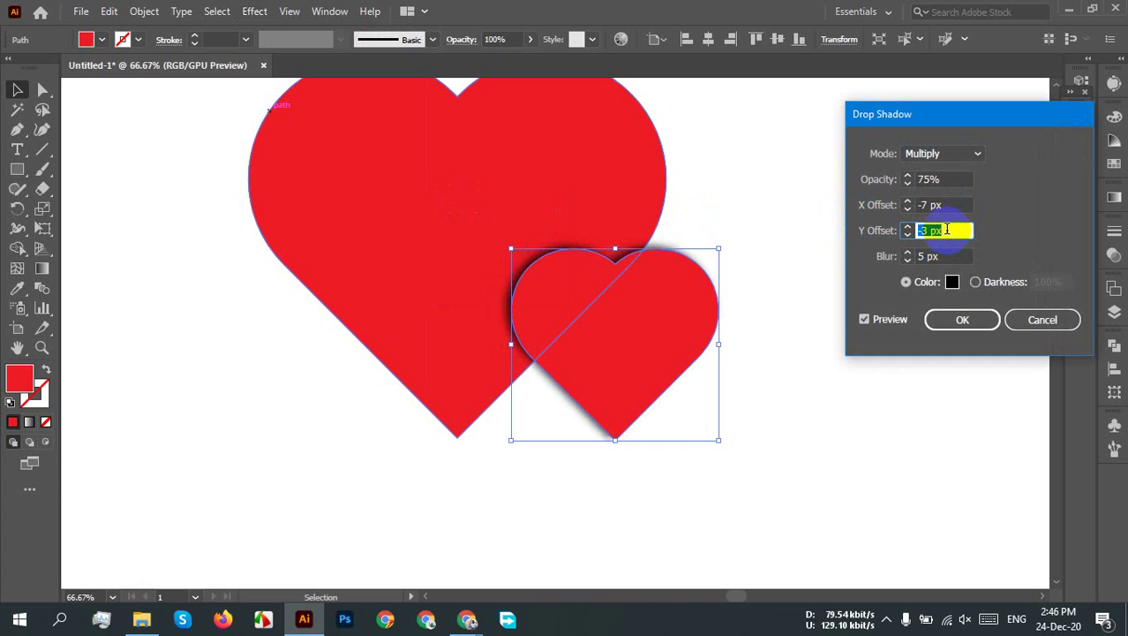
key(Up)
key(Up)
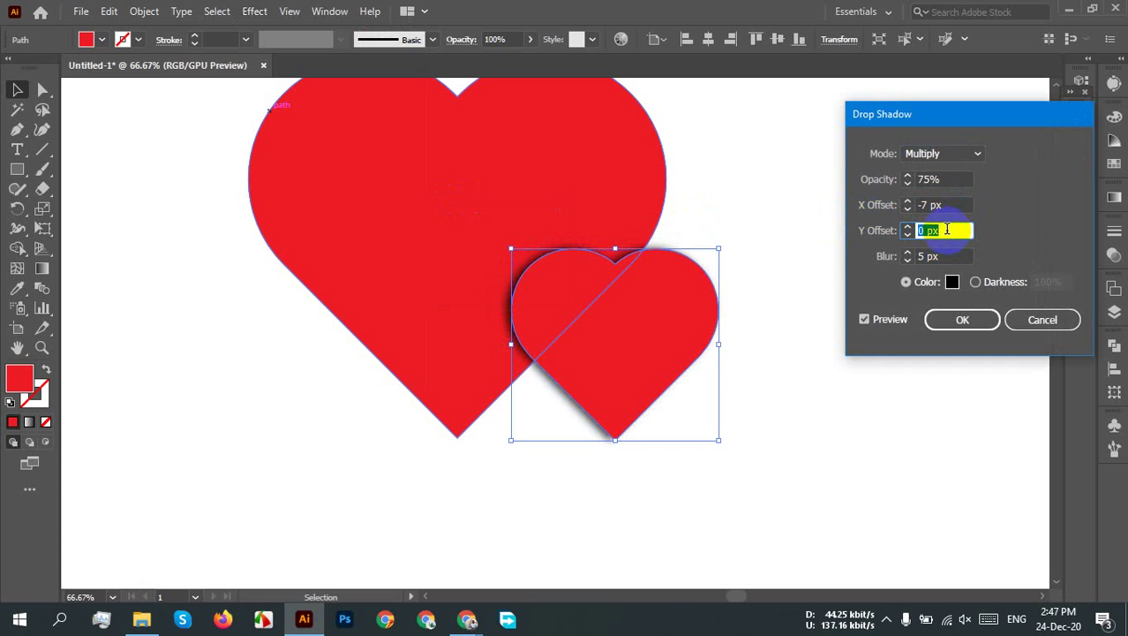
key(Up)
key(Up)
key(Up)
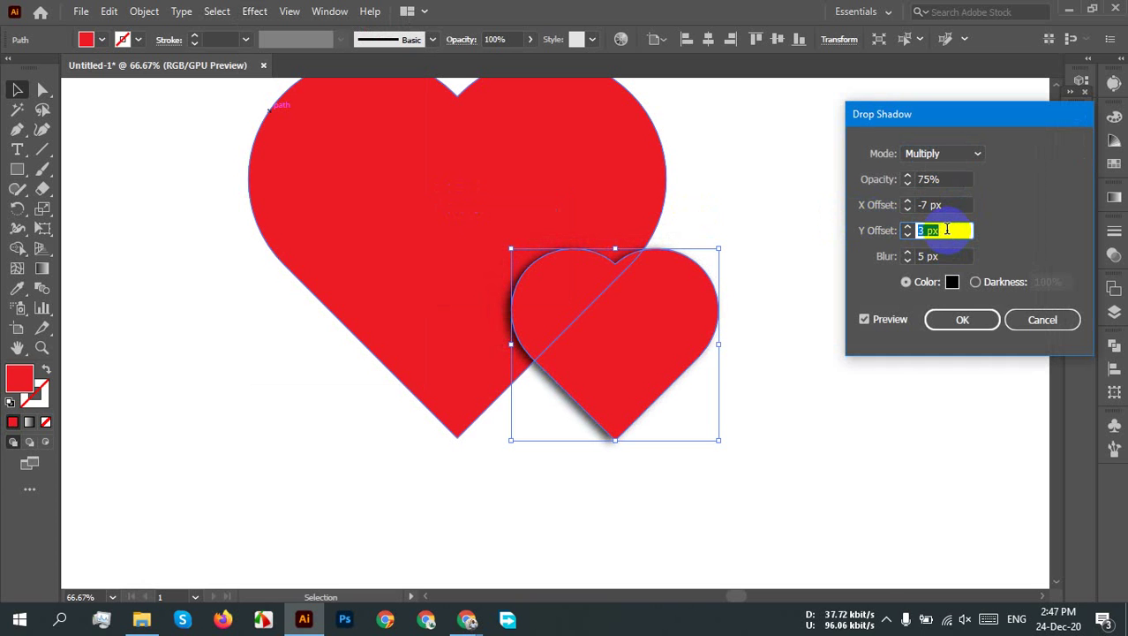
key(Down)
key(Down)
key(Down)
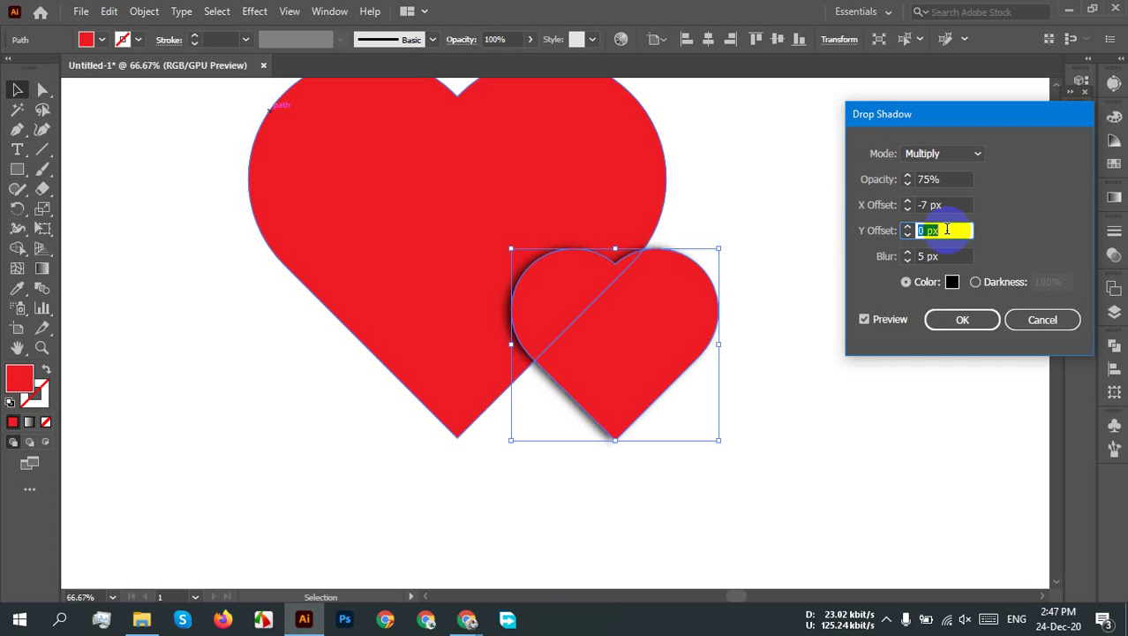
key(Up)
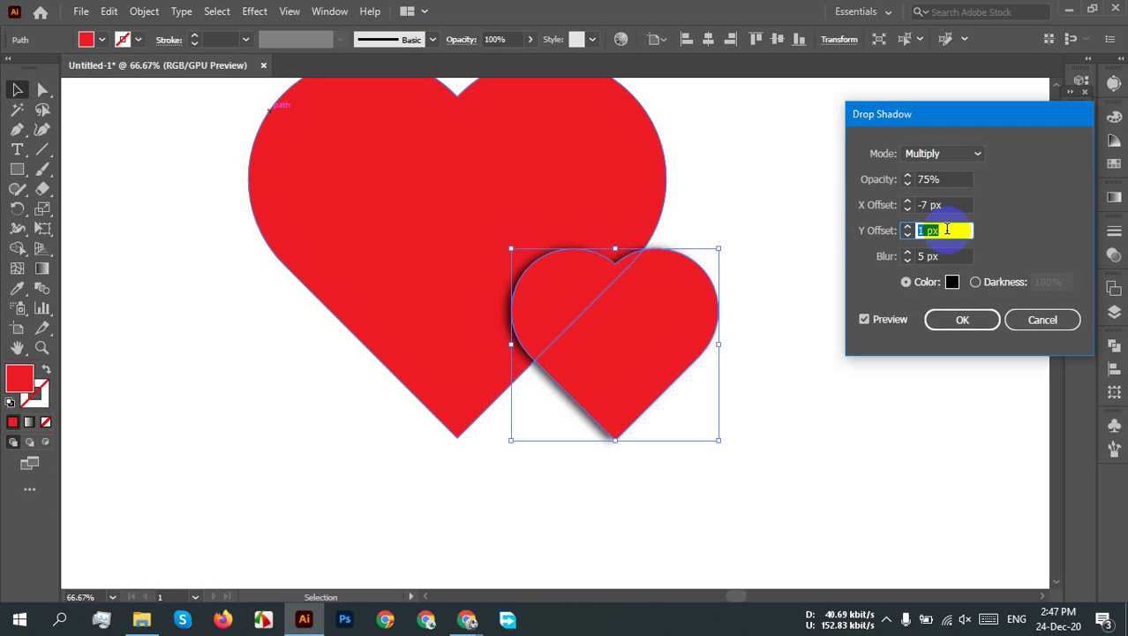
click(963, 319)
click(870, 272)
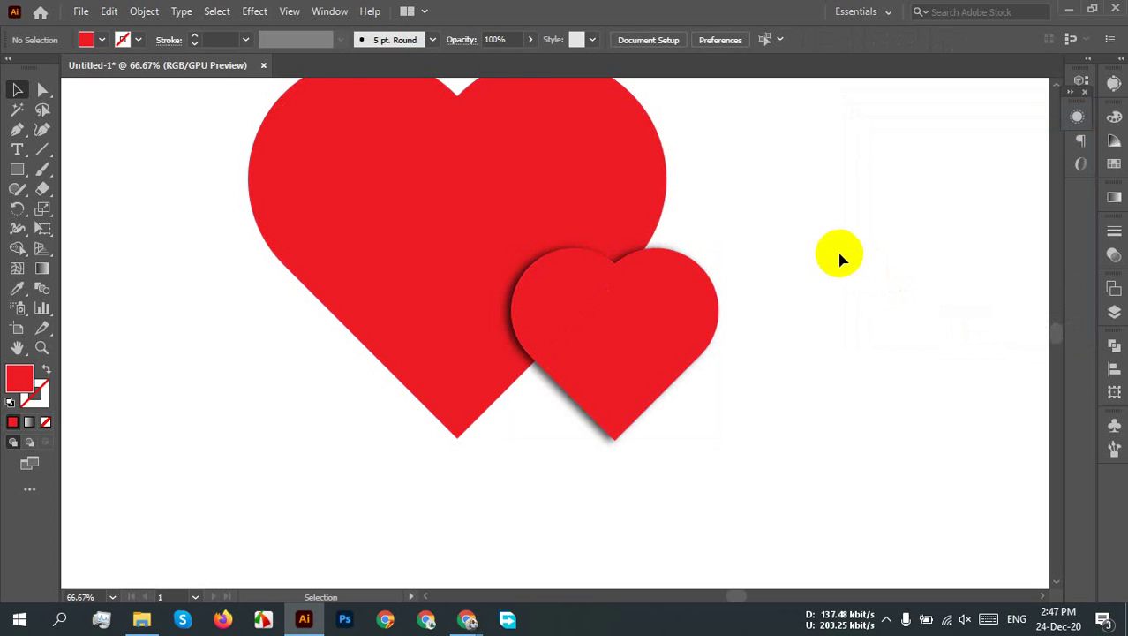
Step: Add a Drop Shadow effect to the large heart with its X Offset set to 7 px
scroll(818, 293, up, 1)
click(596, 219)
click(596, 219)
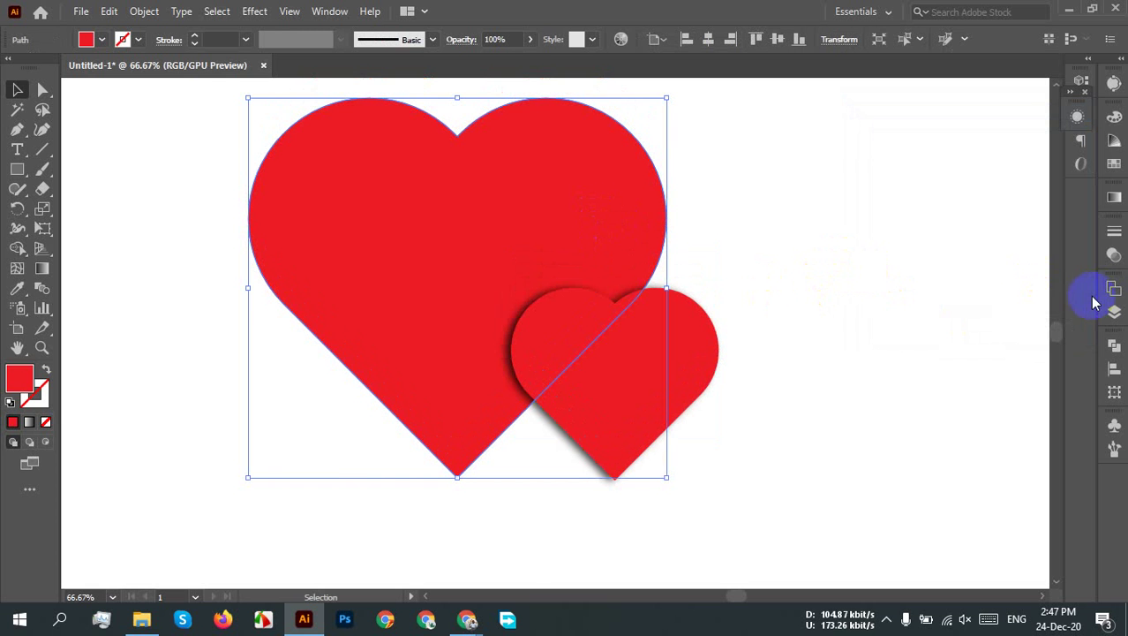
click(255, 11)
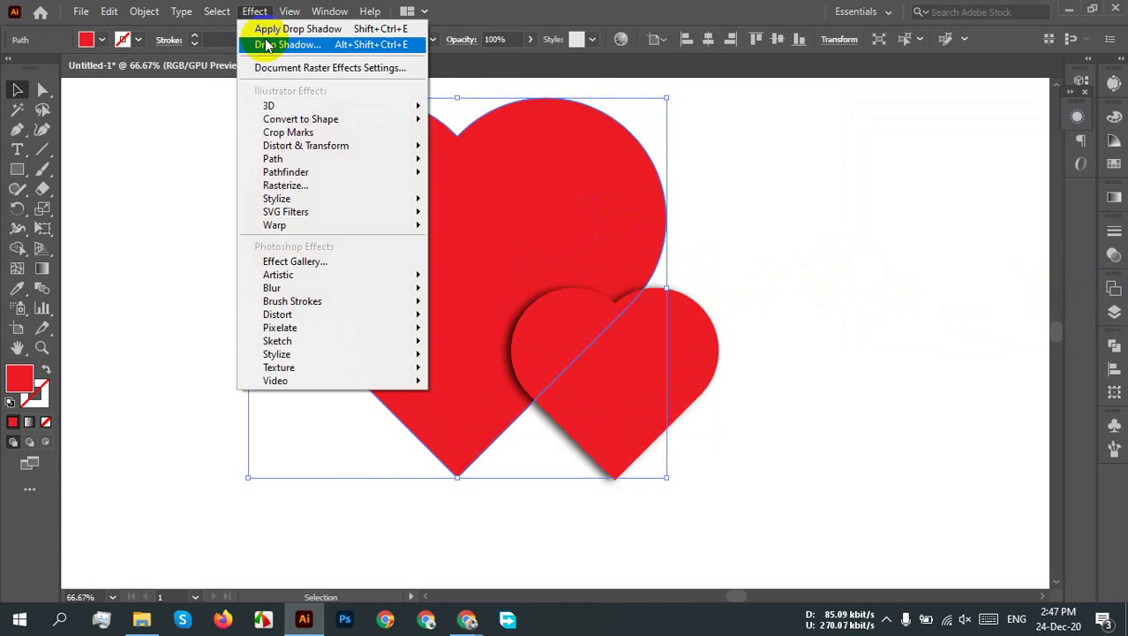
mouse_move(328, 198)
click(497, 199)
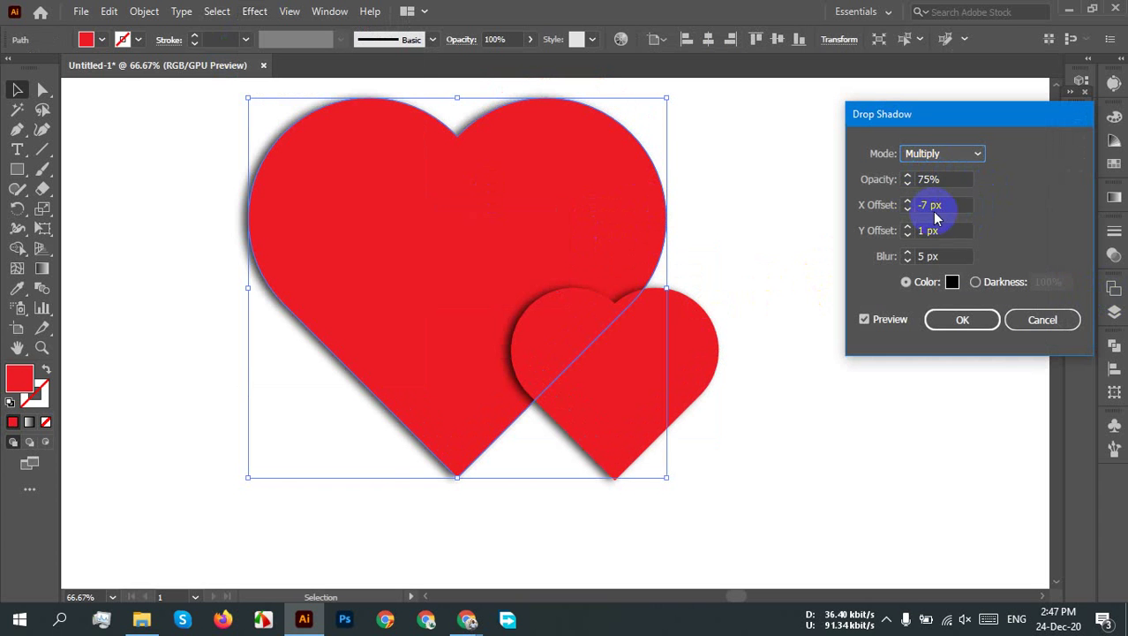
drag(927, 204, 883, 212)
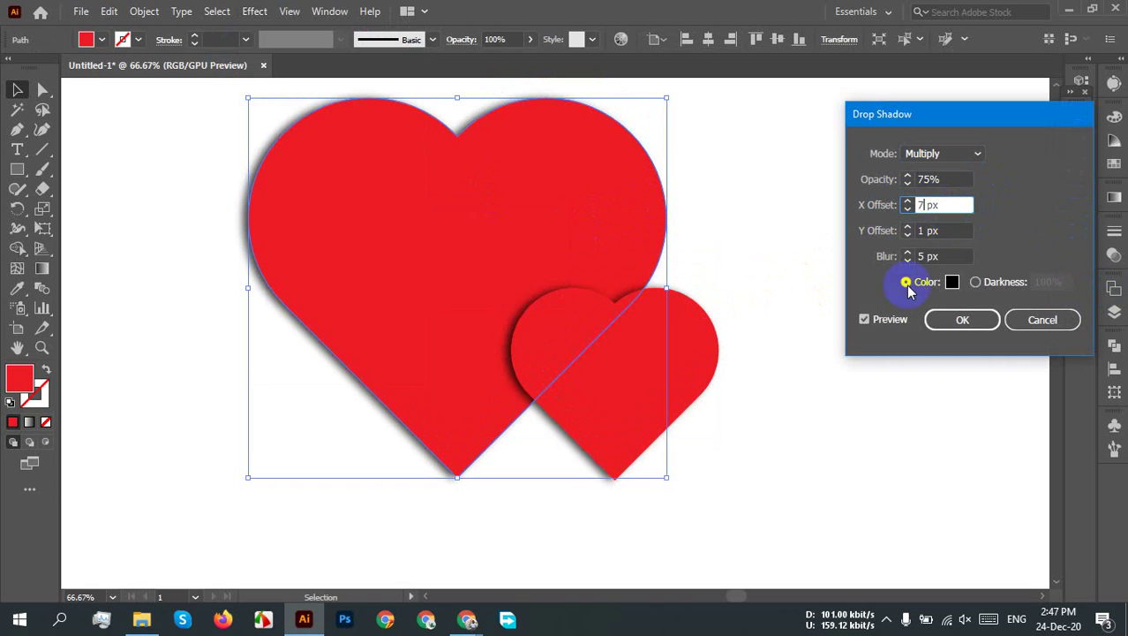
Step: Set the large heart's drop shadow Y Offset to 5 px, apply the effect and deselect the heart
click(942, 230)
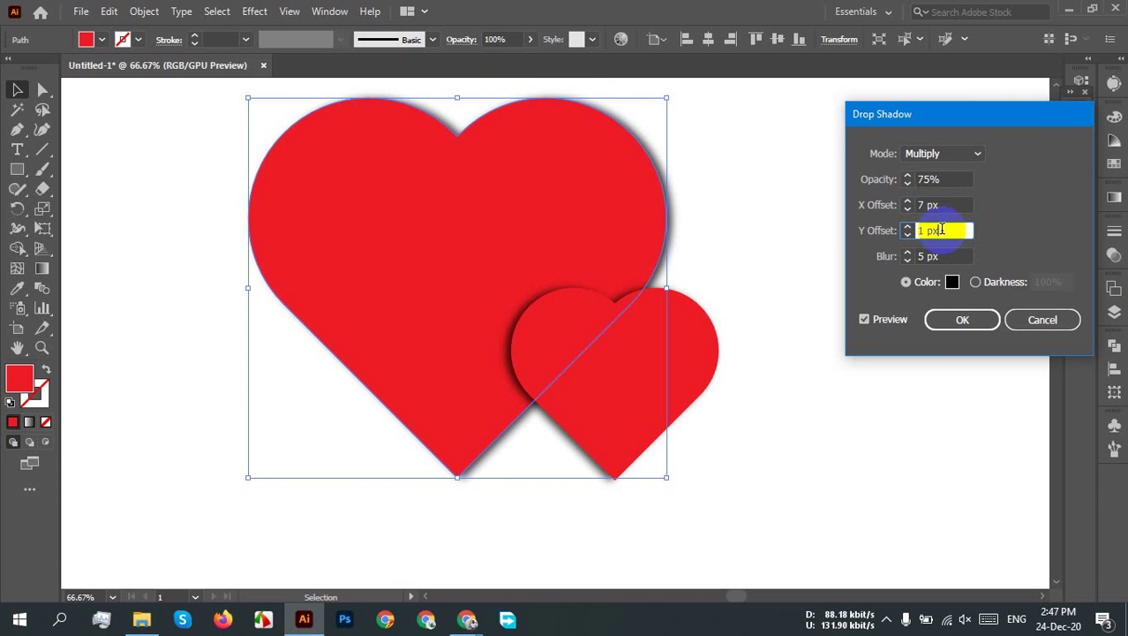
key(Up)
key(Up)
key(Up)
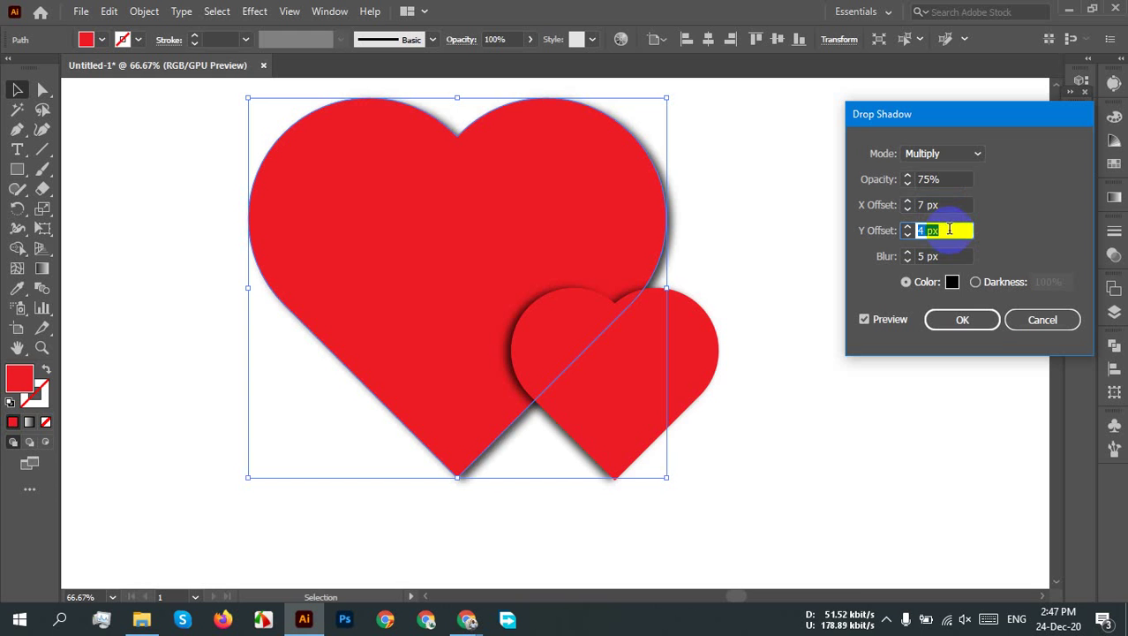
key(Up)
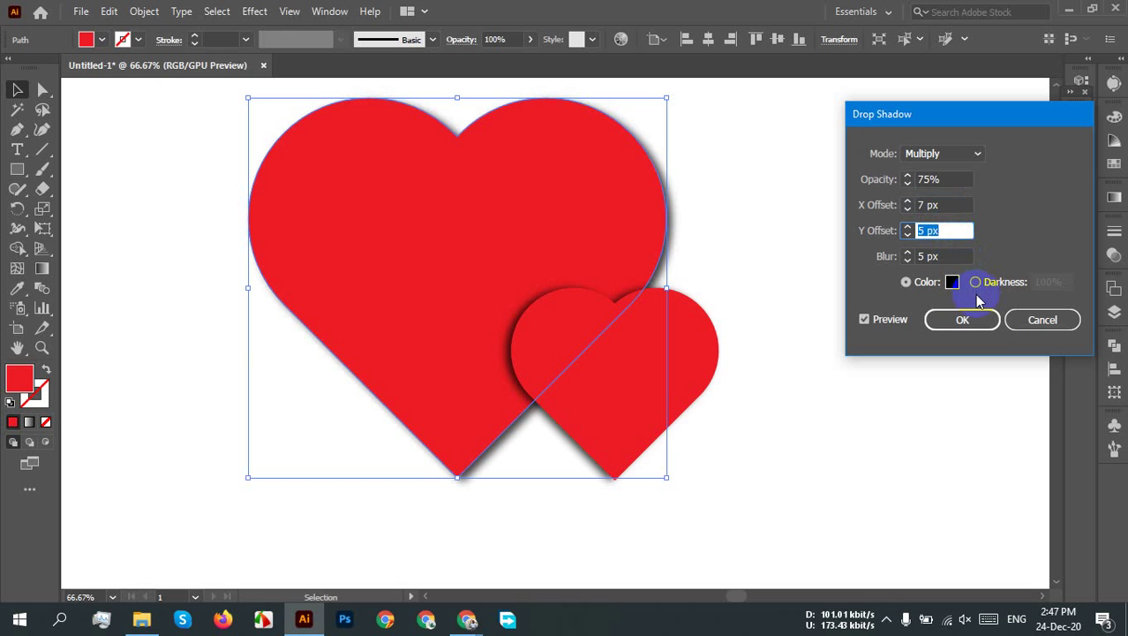
click(961, 320)
click(861, 307)
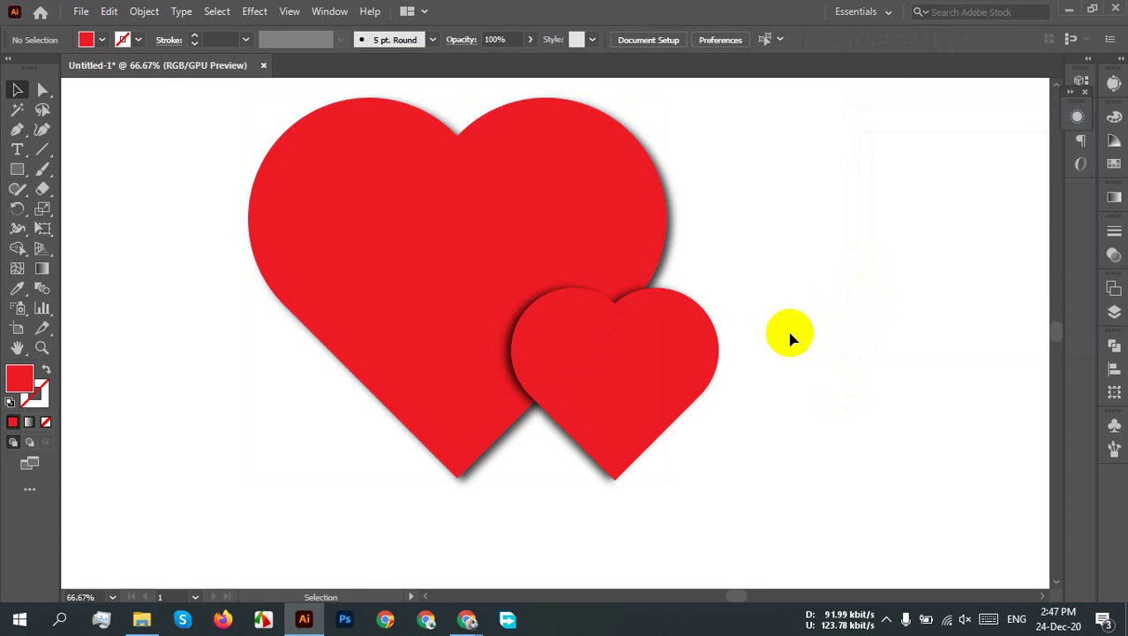
Step: Move the small heart off the large one to the artboard's upper-right corner and deselect it
scroll(792, 338, down, 2)
scroll(824, 378, up, 3)
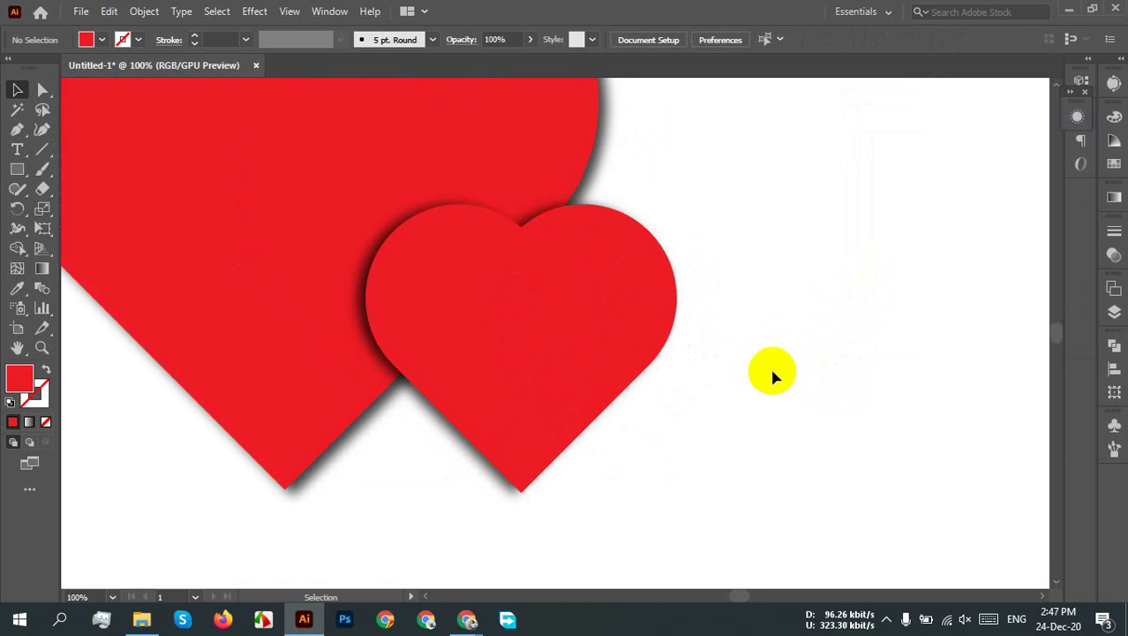
scroll(774, 372, down, 1)
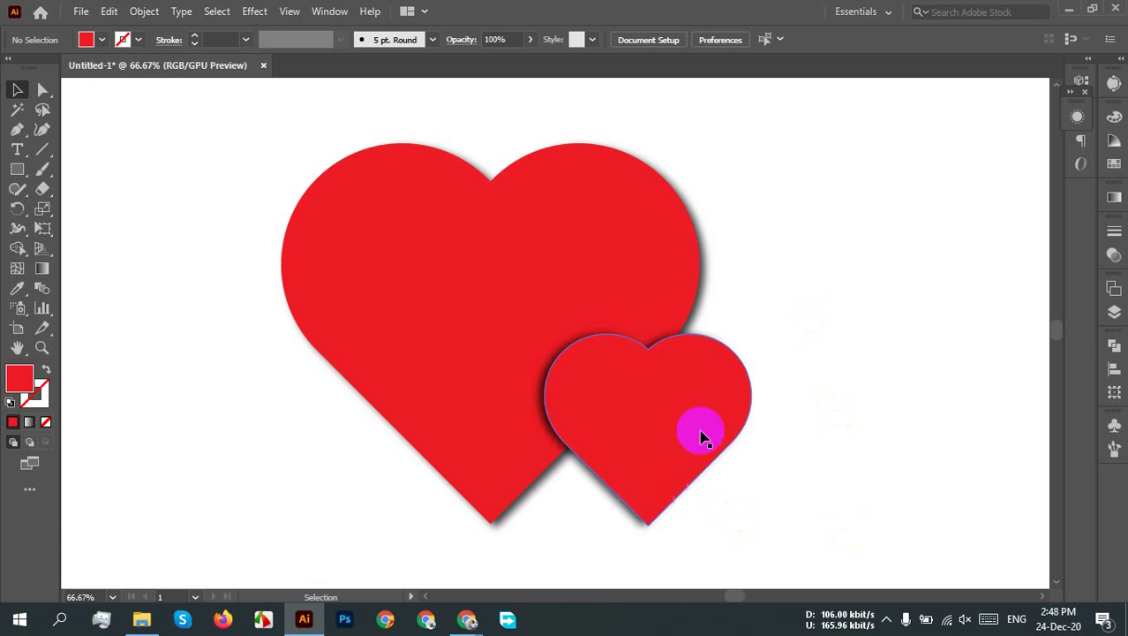
alt+scroll(773, 300, down, 2)
drag(828, 355, 762, 308)
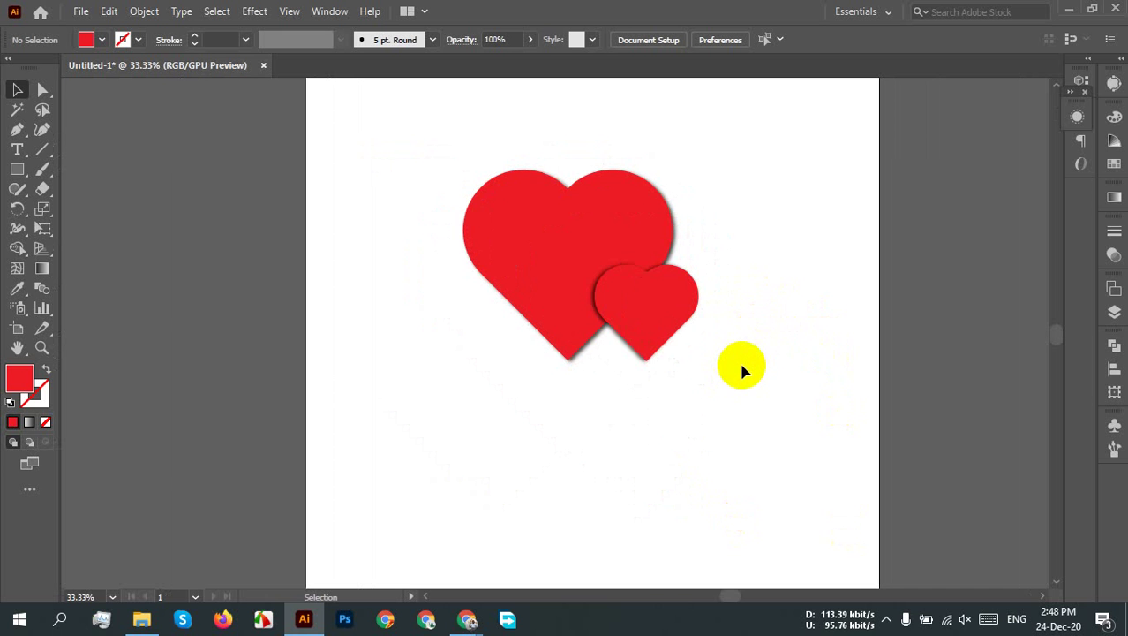
drag(630, 310, 819, 298)
click(931, 319)
drag(861, 267, 838, 136)
click(761, 271)
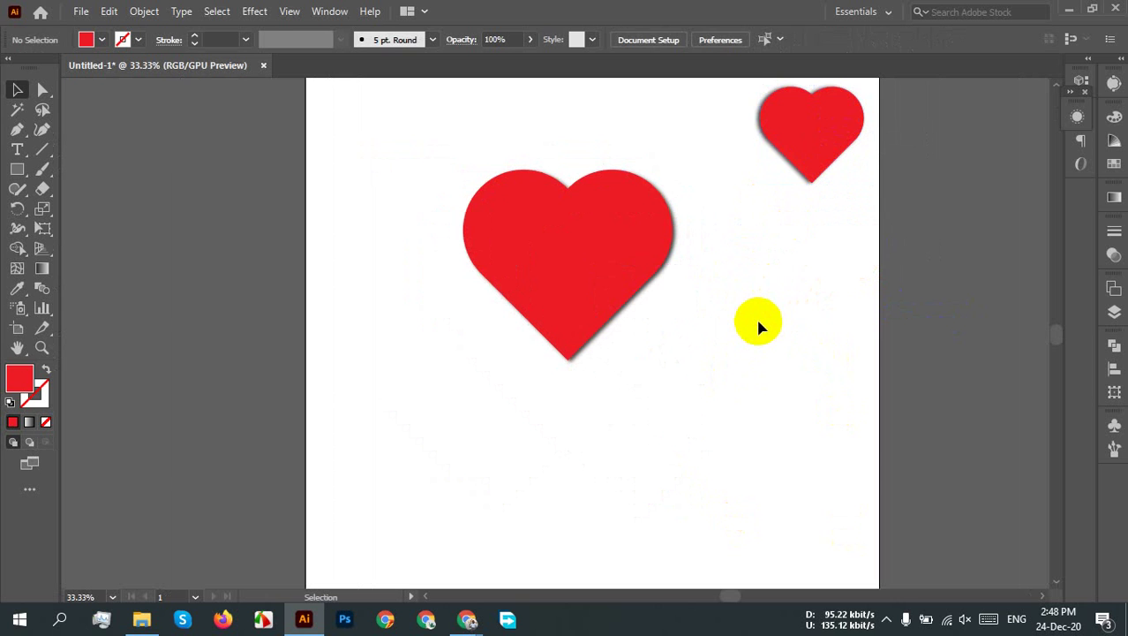
Step: Move the large heart down to about the middle of the artboard
drag(521, 298, 533, 395)
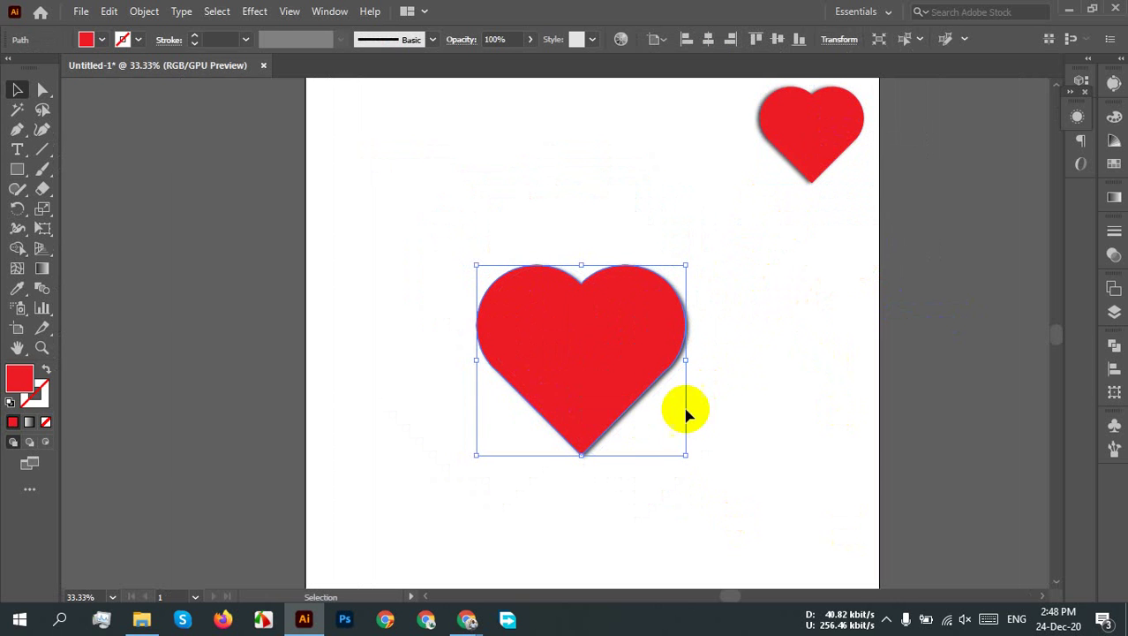
click(765, 431)
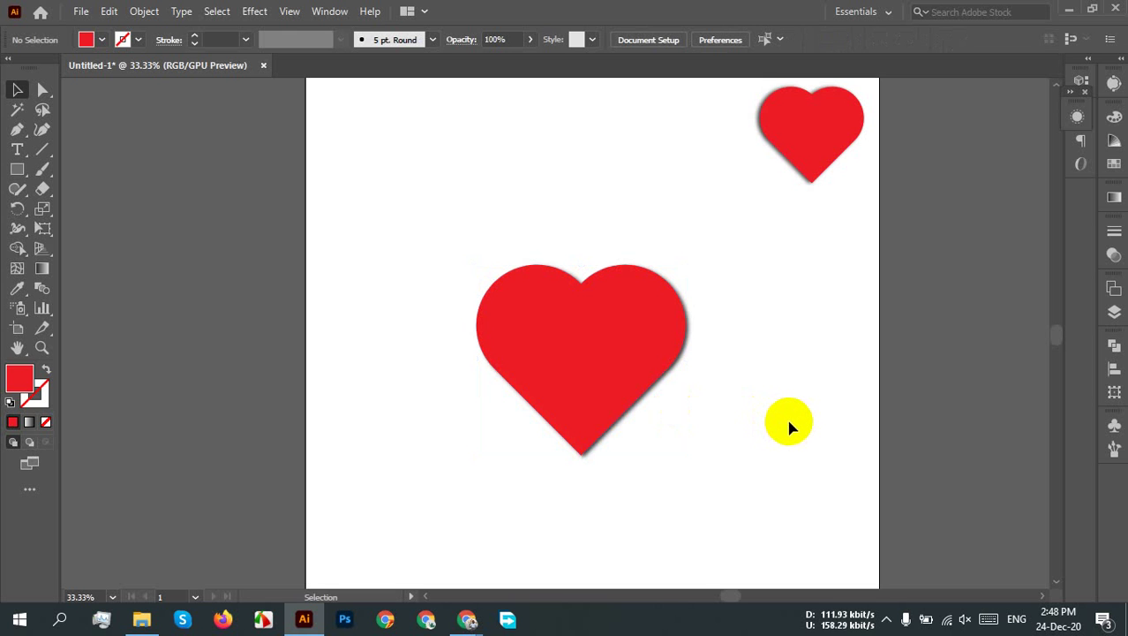
right_click(634, 352)
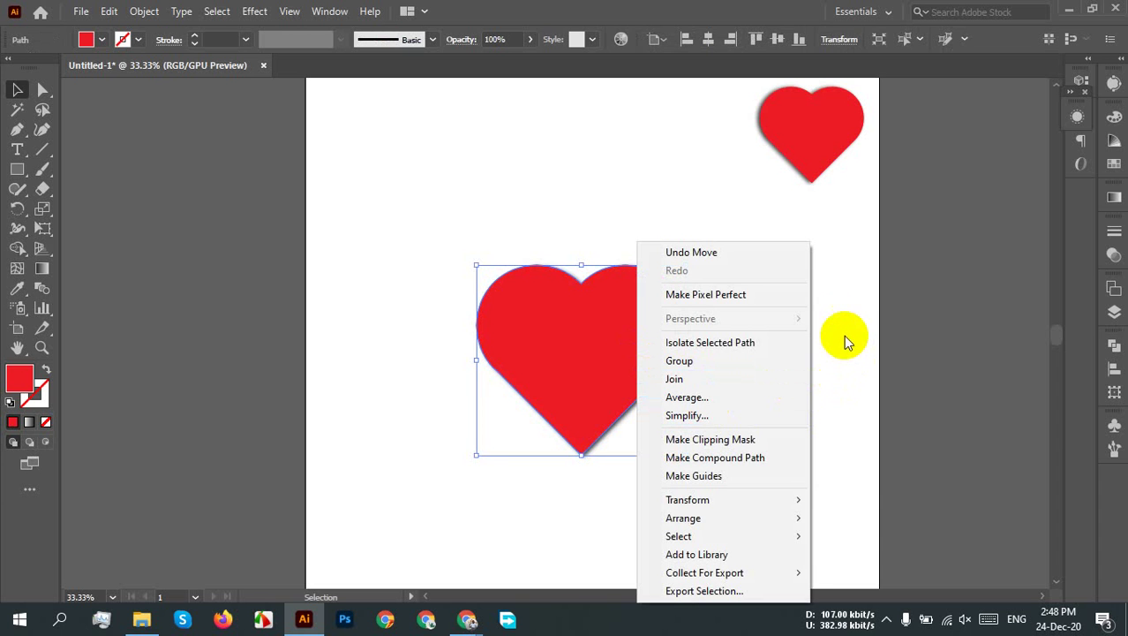
click(836, 313)
drag(637, 336, 621, 330)
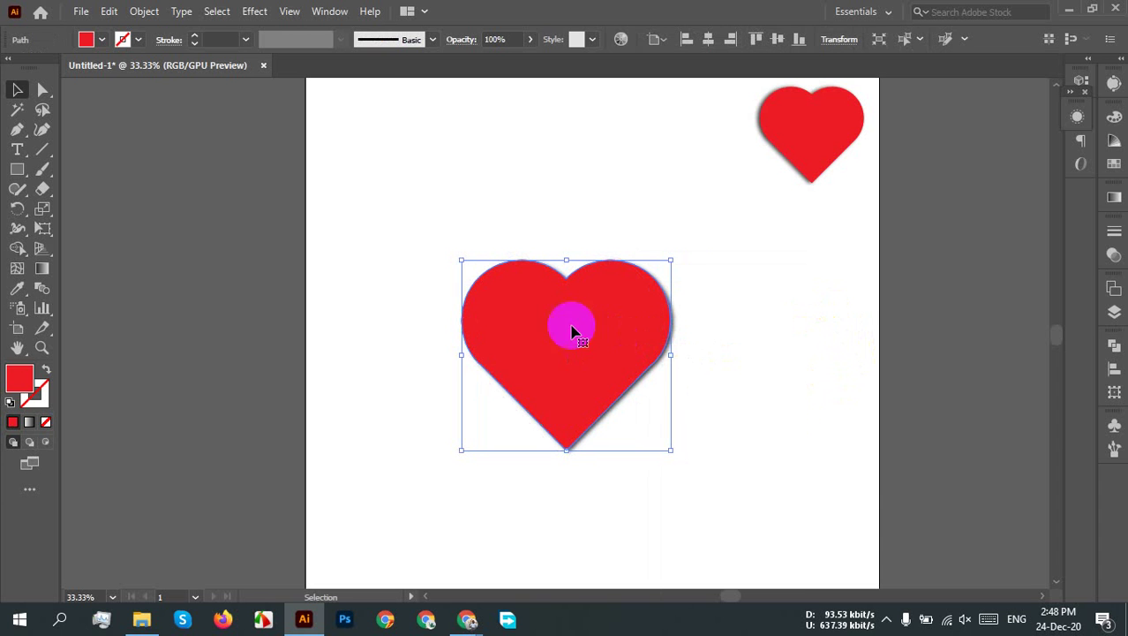
Step: Expand the appearance of the large heart so its drop shadow becomes a separate object, and deselect it
click(144, 11)
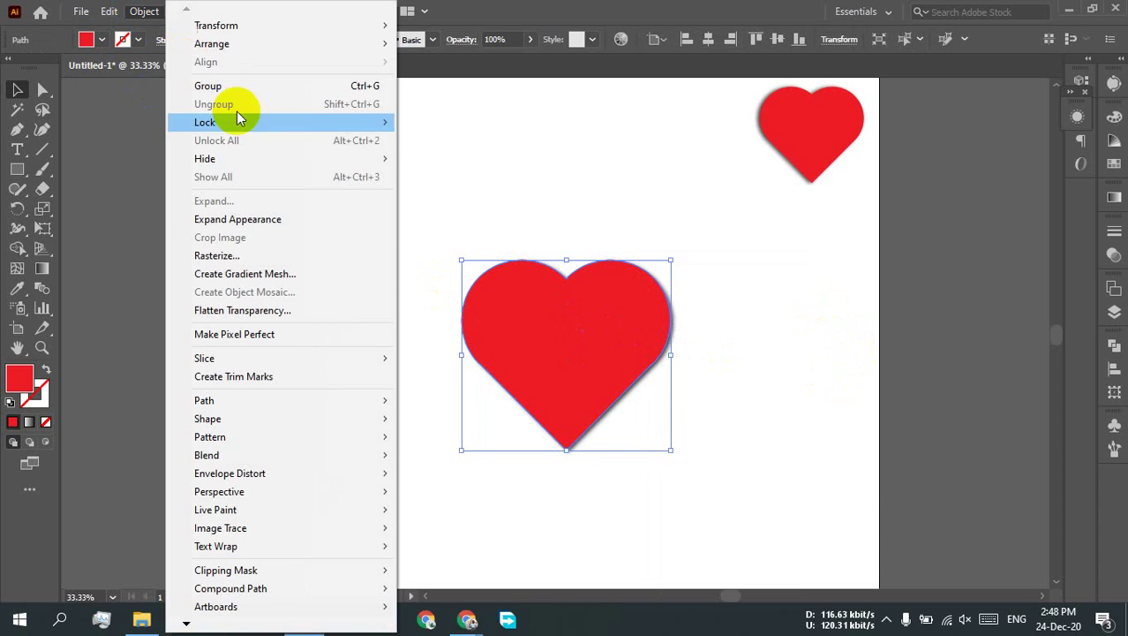
click(279, 228)
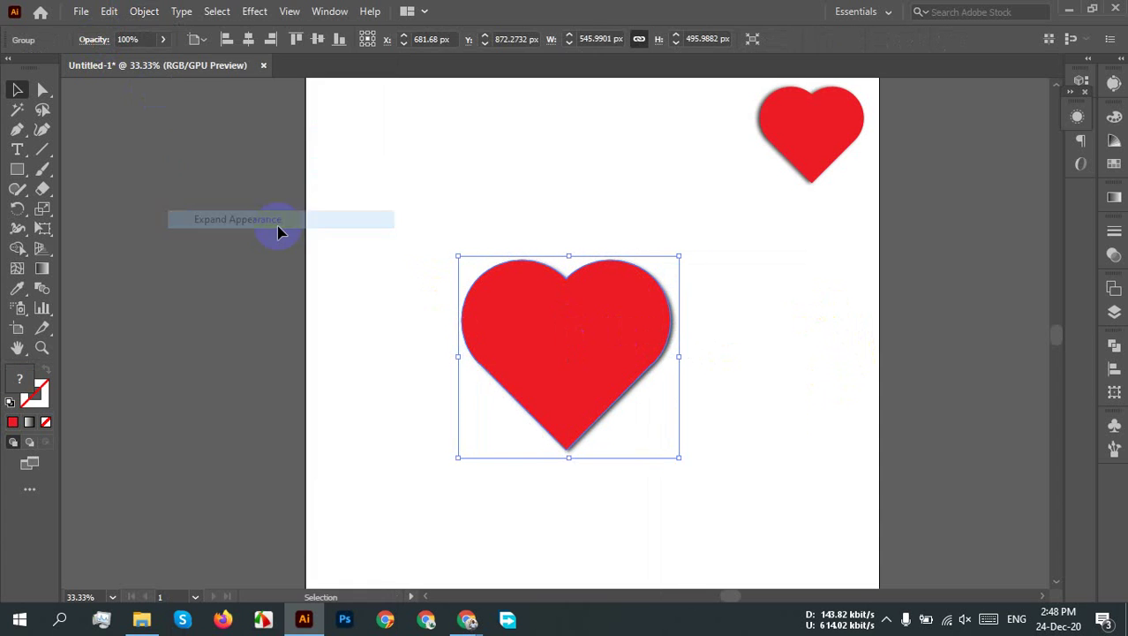
click(144, 11)
click(235, 204)
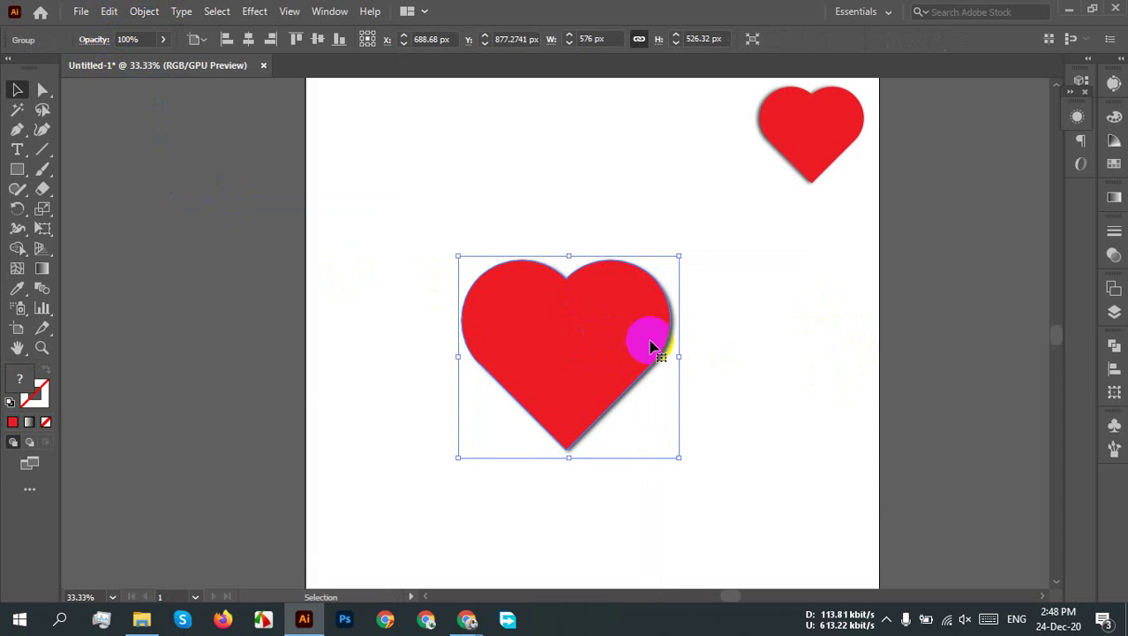
click(753, 334)
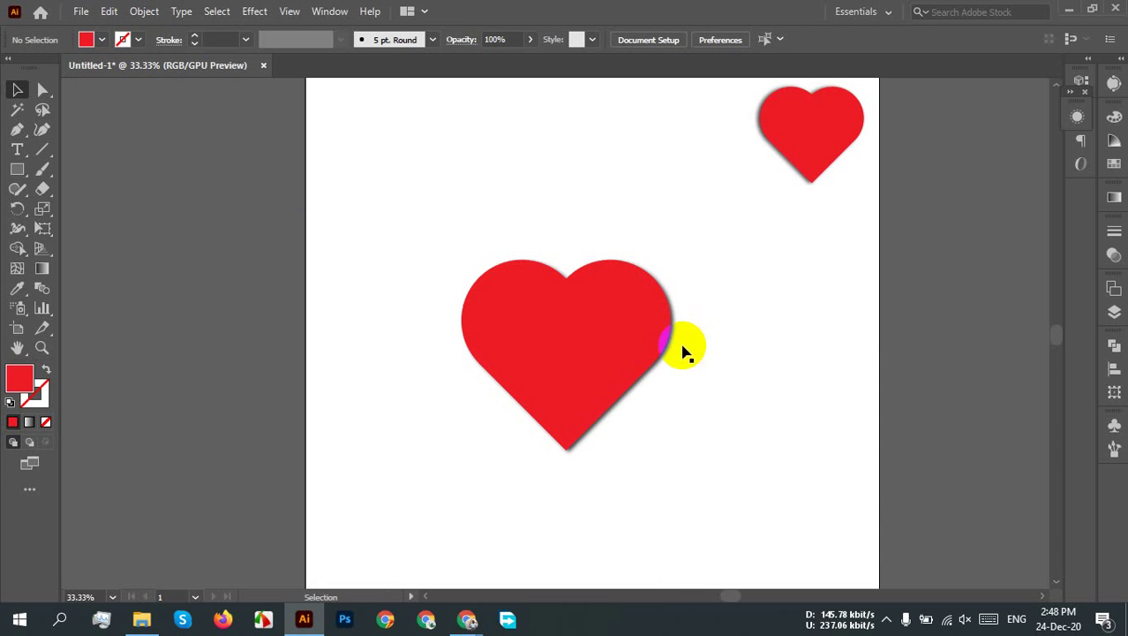
Step: Ungroup the expanded large heart from its shadow and clear the selection
click(610, 352)
right_click(609, 353)
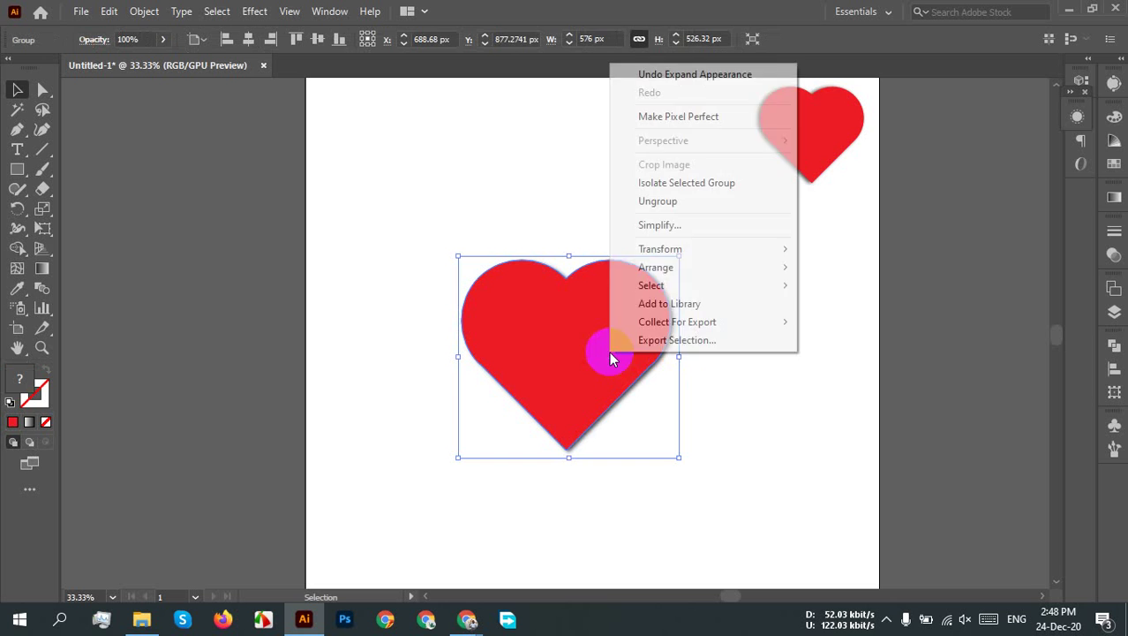
click(667, 203)
click(777, 318)
Step: Pull the red heart and its shadow image apart, moving the heart left and the shadow to the artboard's right edge
drag(612, 323, 523, 325)
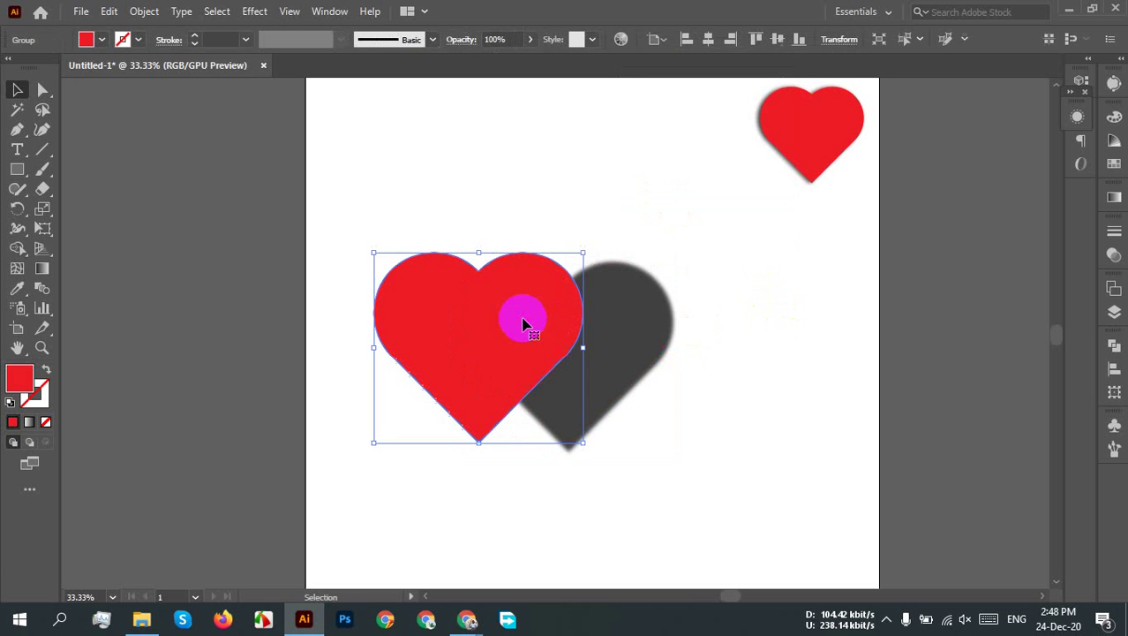
click(801, 330)
drag(647, 332, 927, 330)
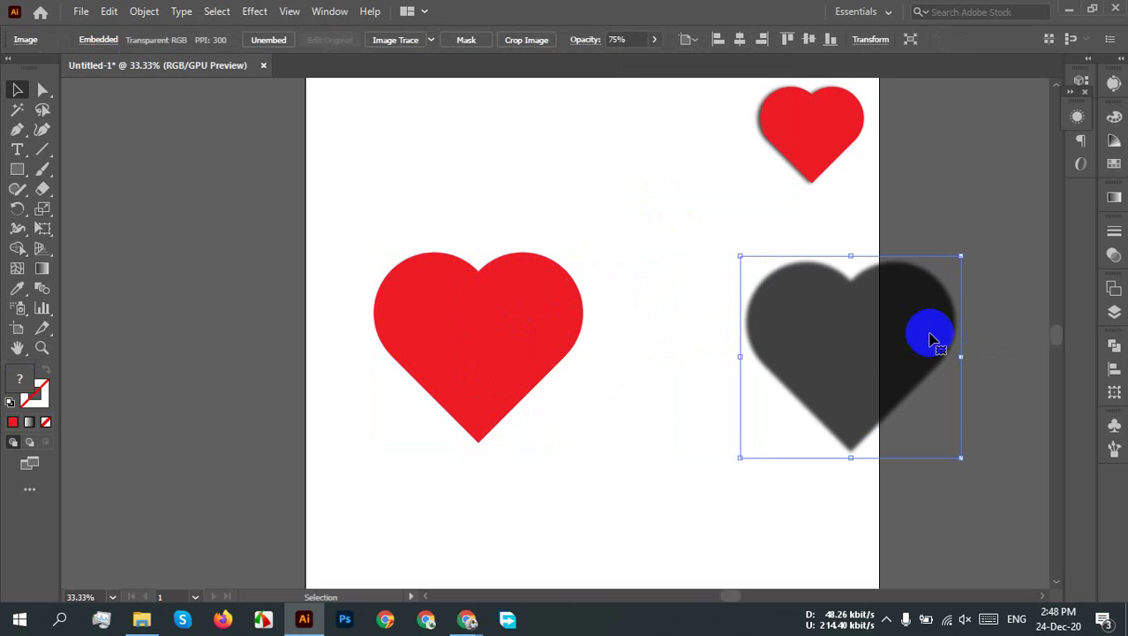
Step: Move the large red heart a little to the right and delete its separated shadow image
drag(481, 353, 560, 357)
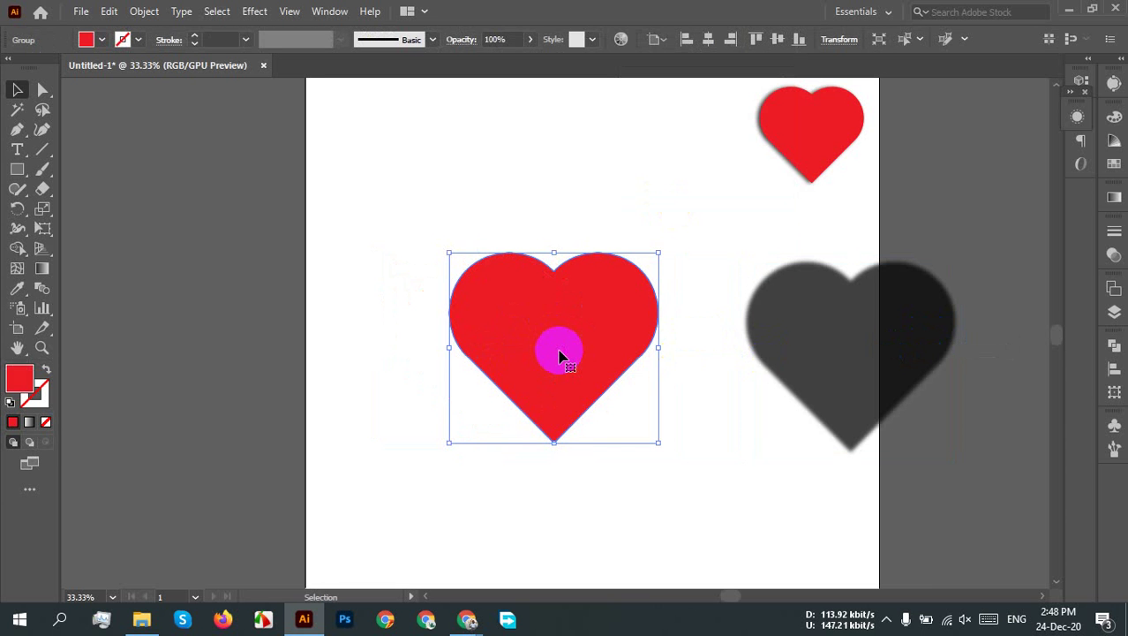
click(927, 371)
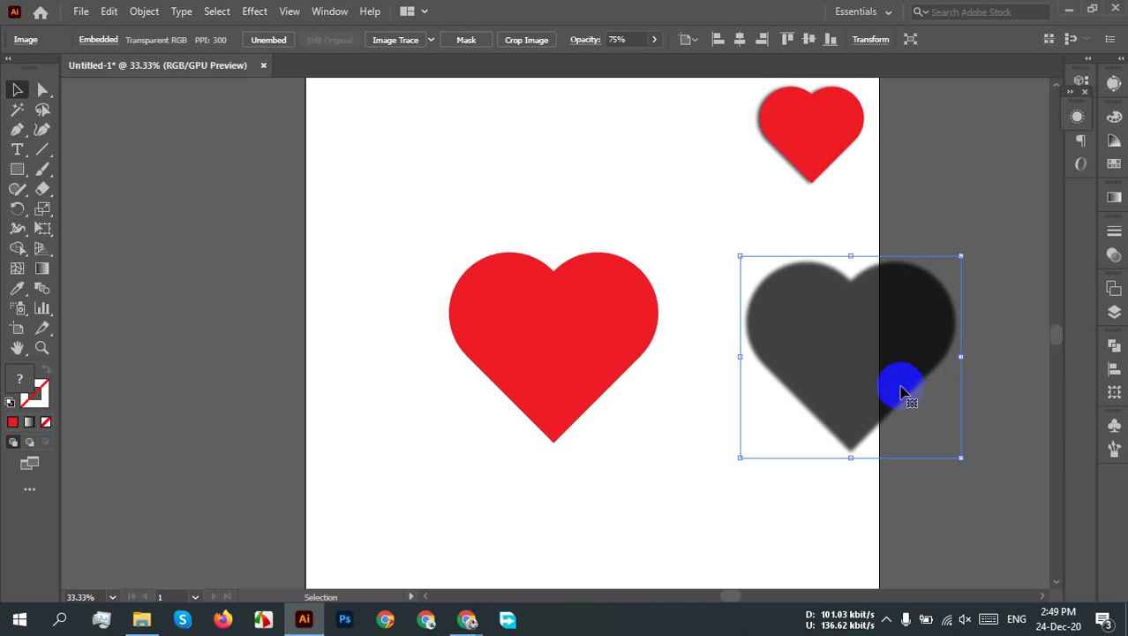
key(Delete)
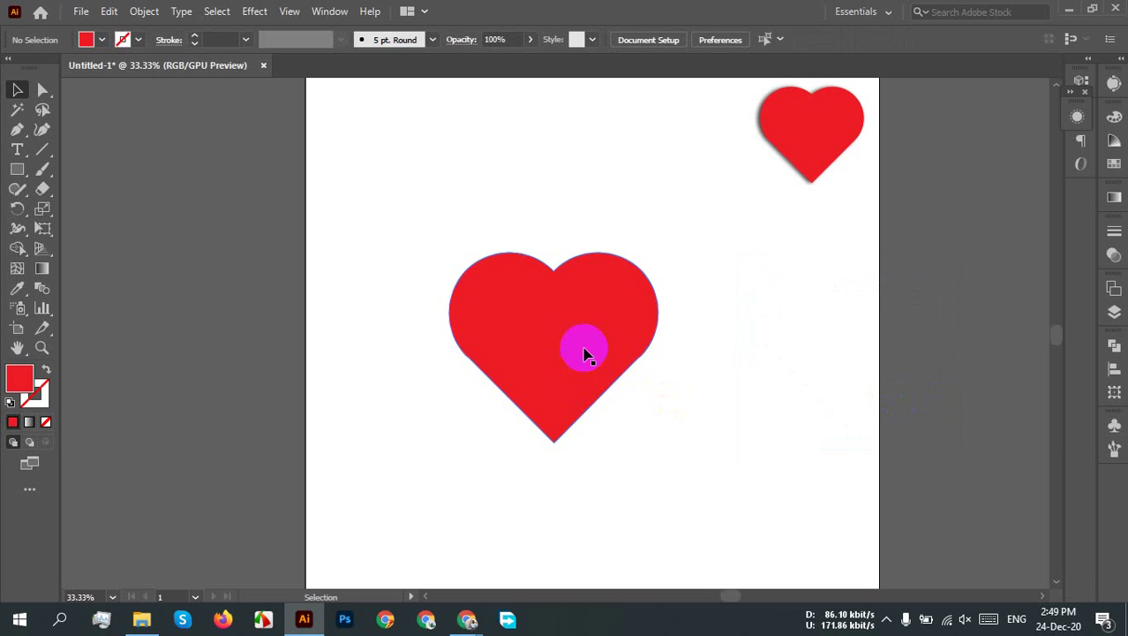
Step: Move the large heart to the artboard's horizontal center, clear the selection and activate the Pen tool
drag(587, 352, 624, 344)
click(794, 303)
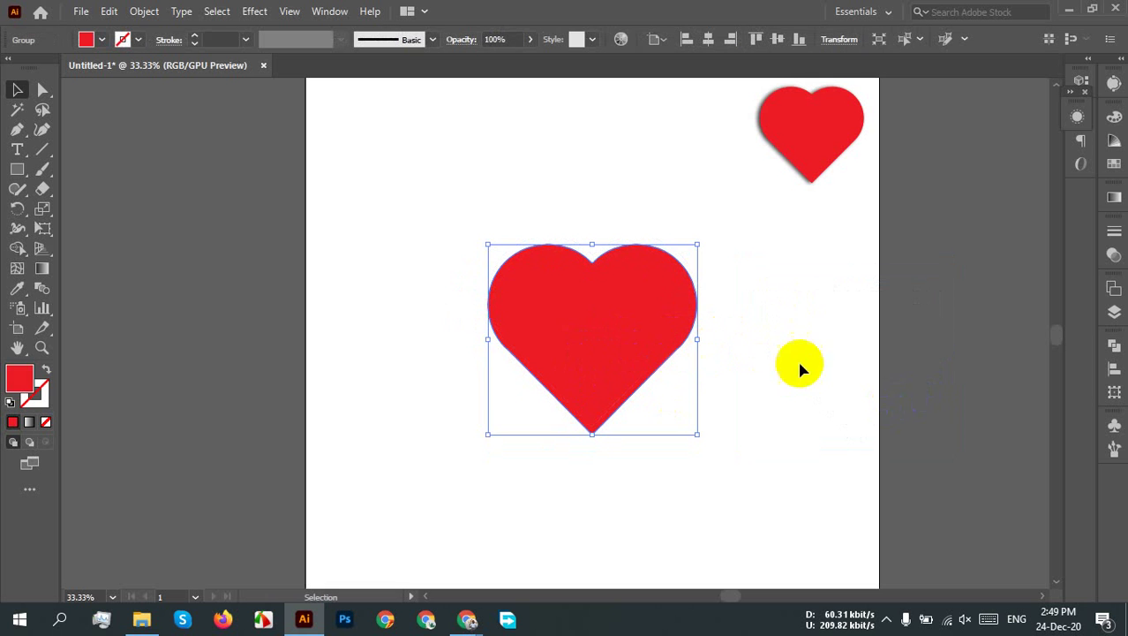
click(739, 366)
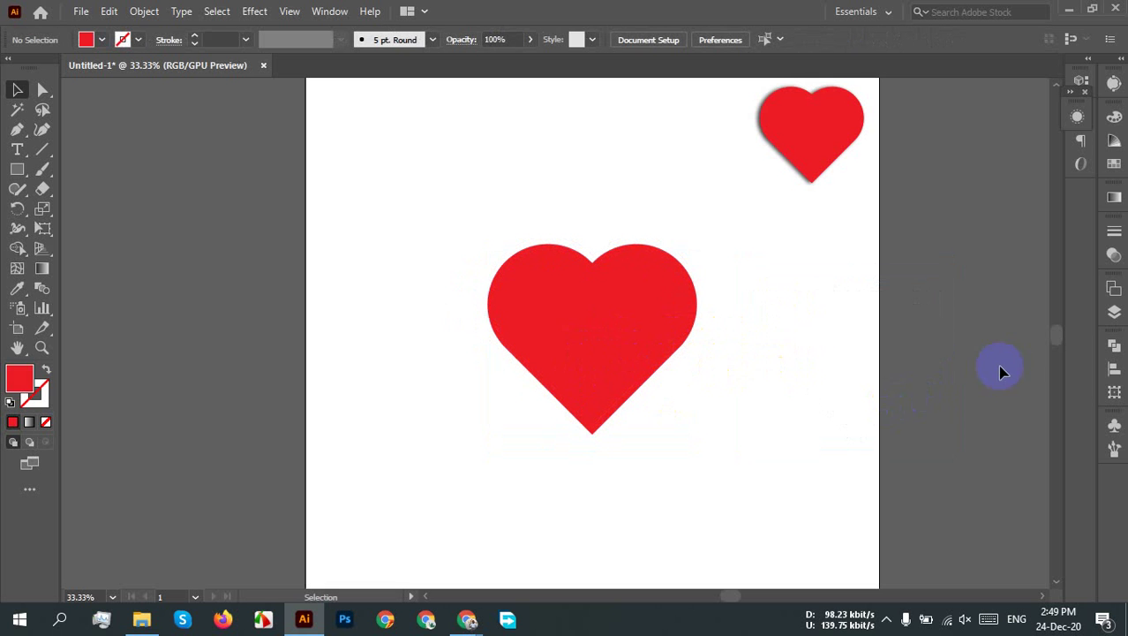
click(629, 358)
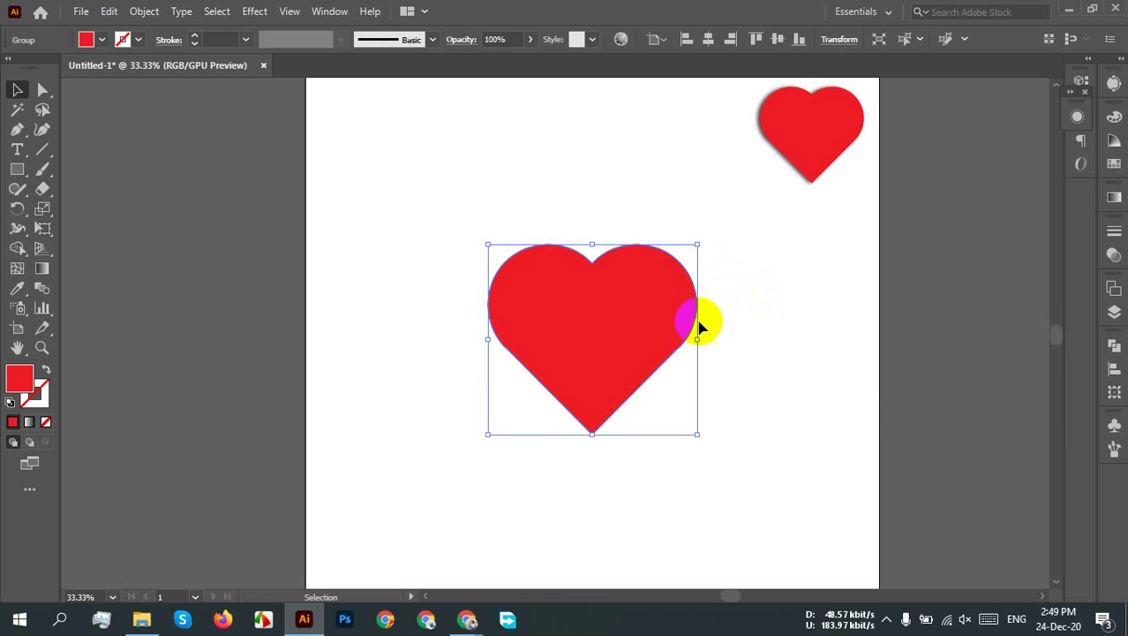
click(790, 332)
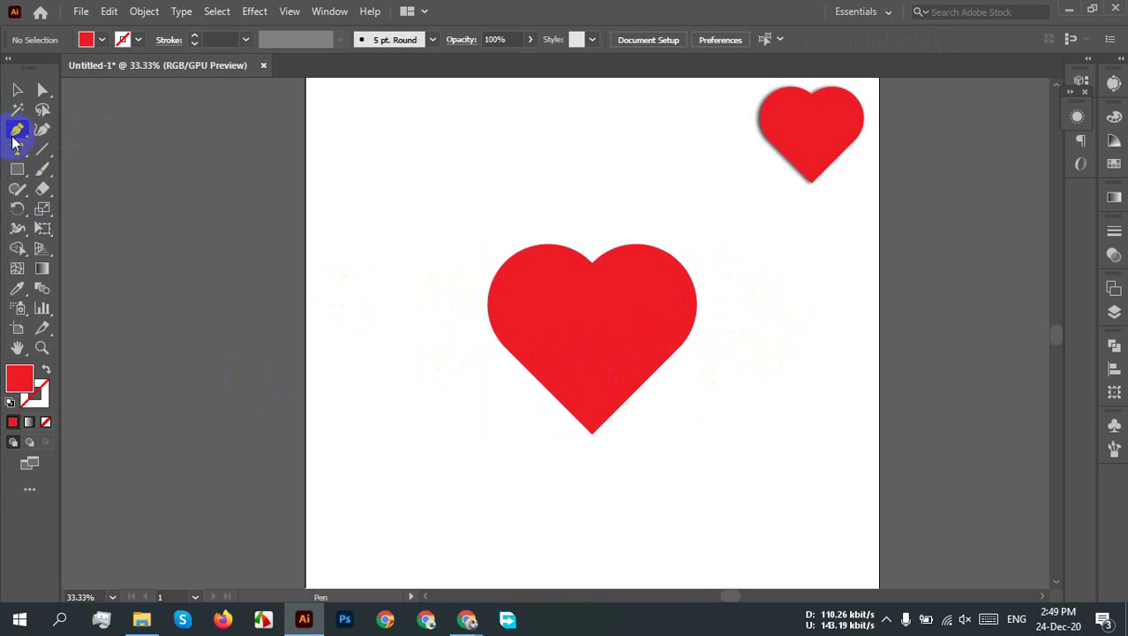
drag(13, 138, 144, 132)
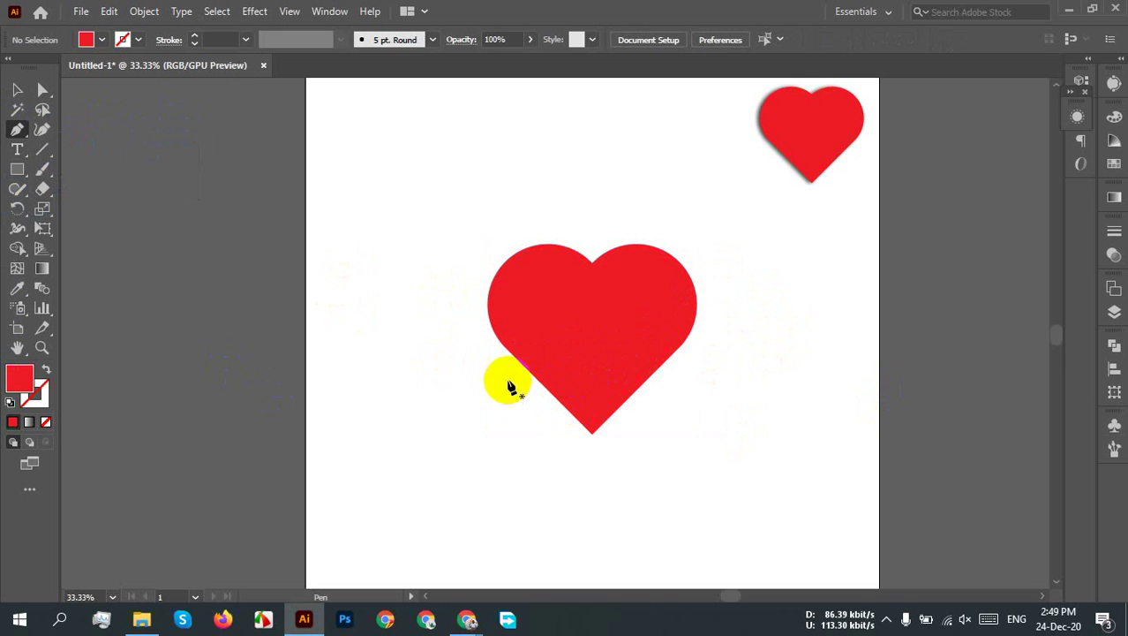
click(390, 279)
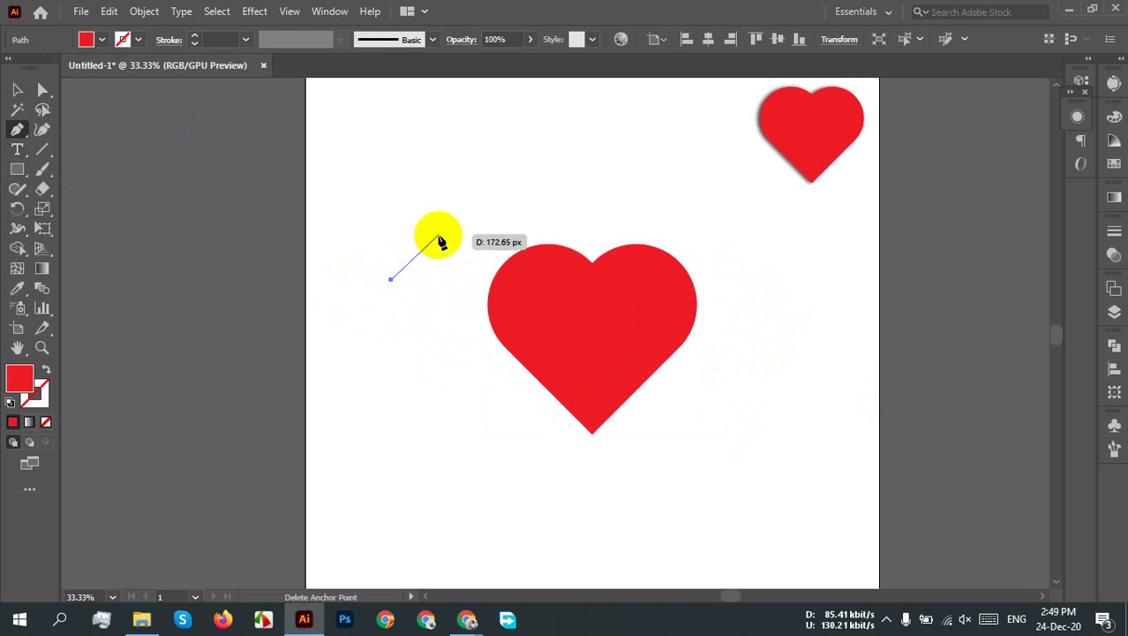
drag(534, 173, 653, 232)
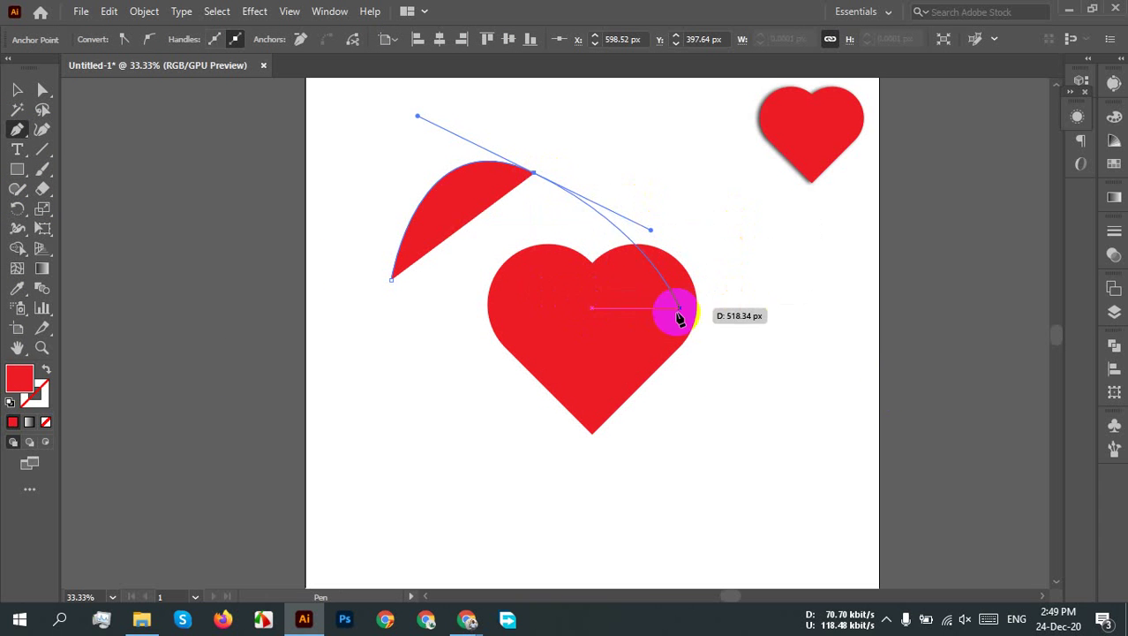
key(ctrl+z)
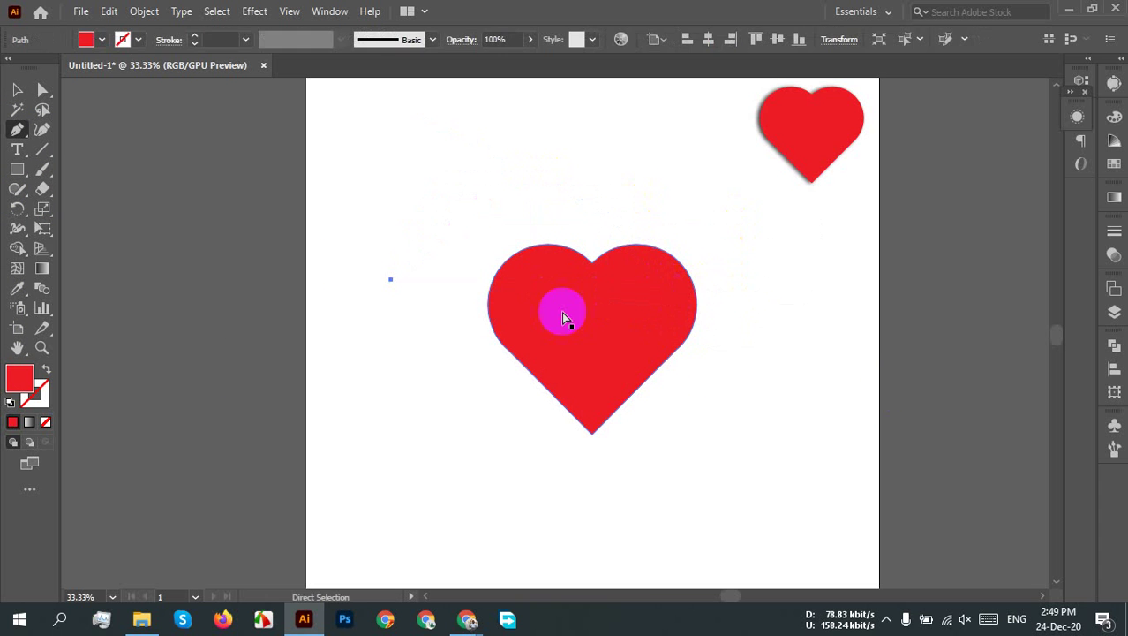
key(ctrl+z)
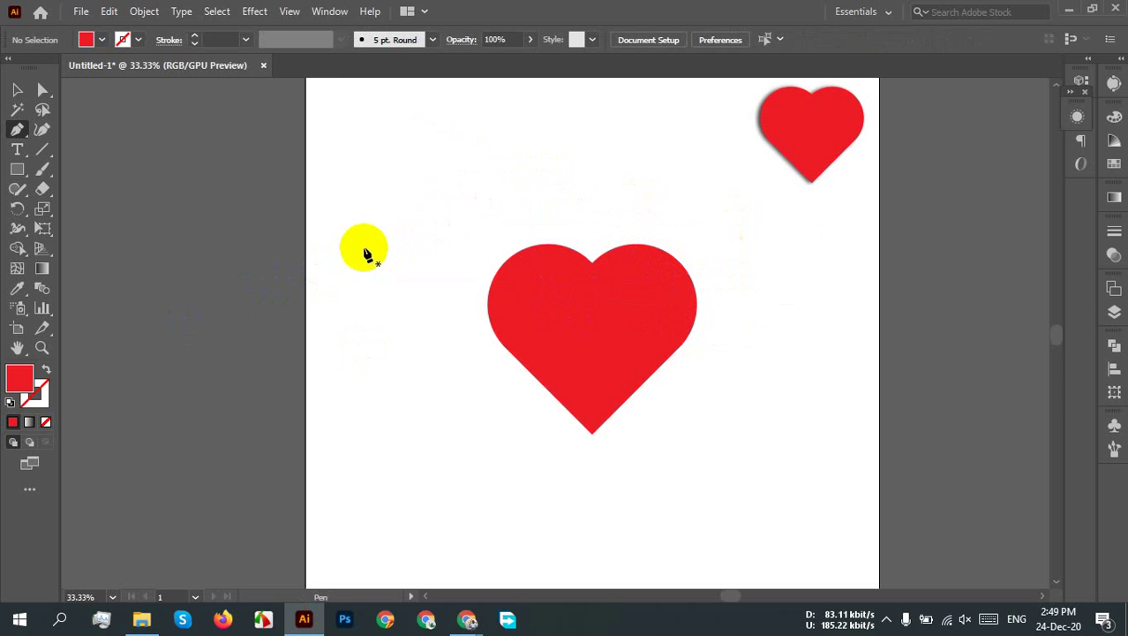
Step: Draw a wavy Pen path from left of the large heart over its top, removing the middle anchor's outgoing handle before the third point
click(366, 250)
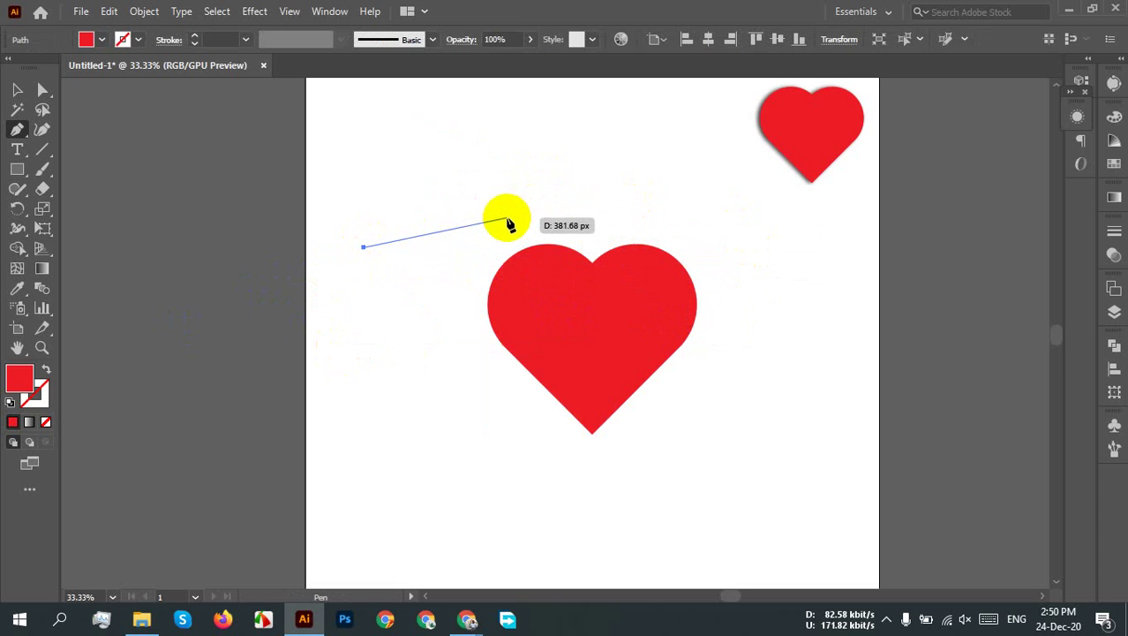
click(507, 219)
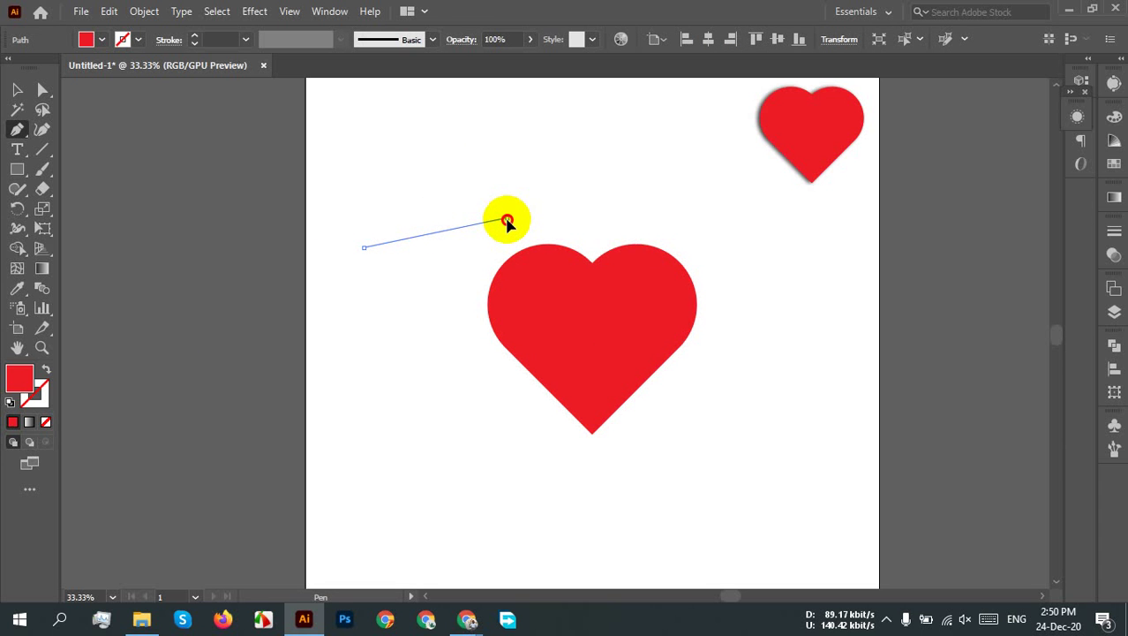
drag(507, 220, 581, 256)
drag(614, 229, 583, 145)
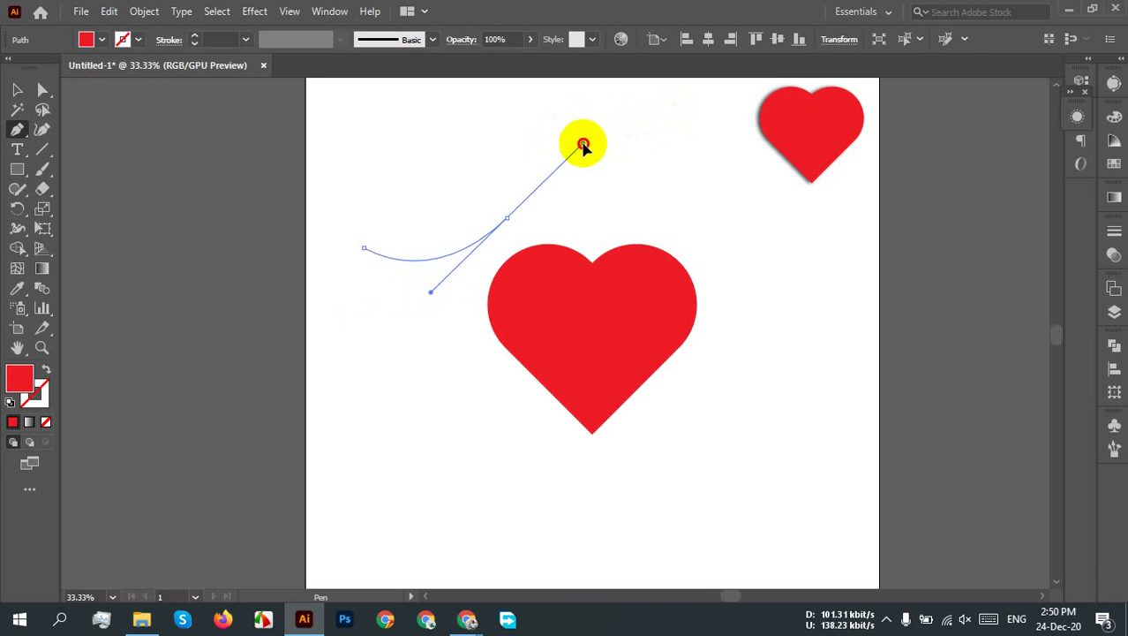
drag(583, 144, 583, 144)
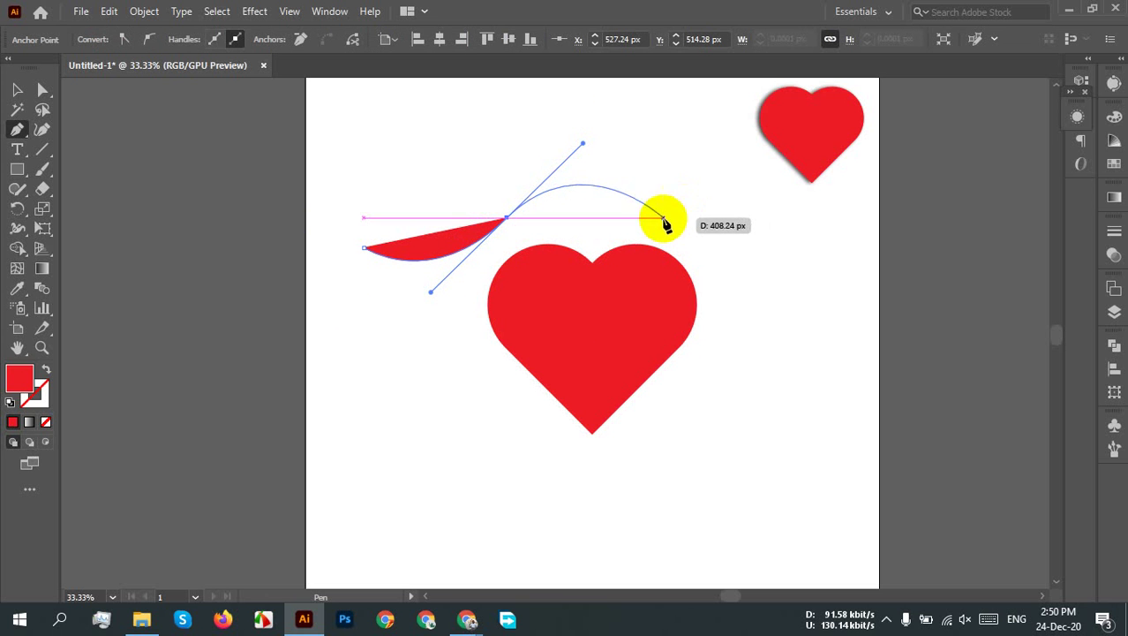
click(507, 219)
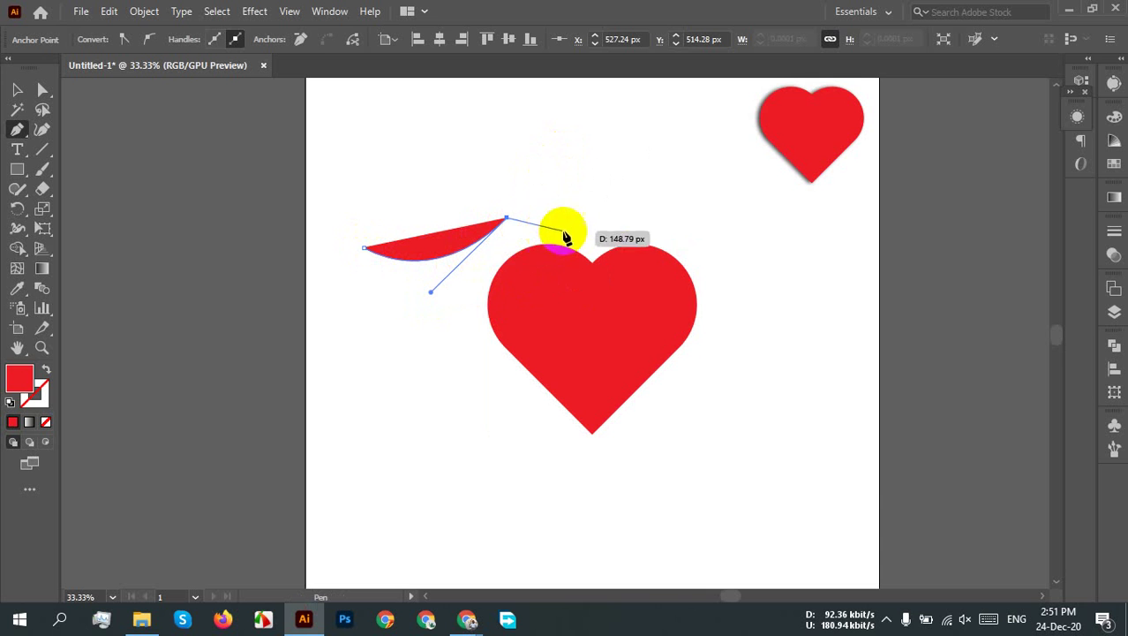
drag(657, 206, 750, 272)
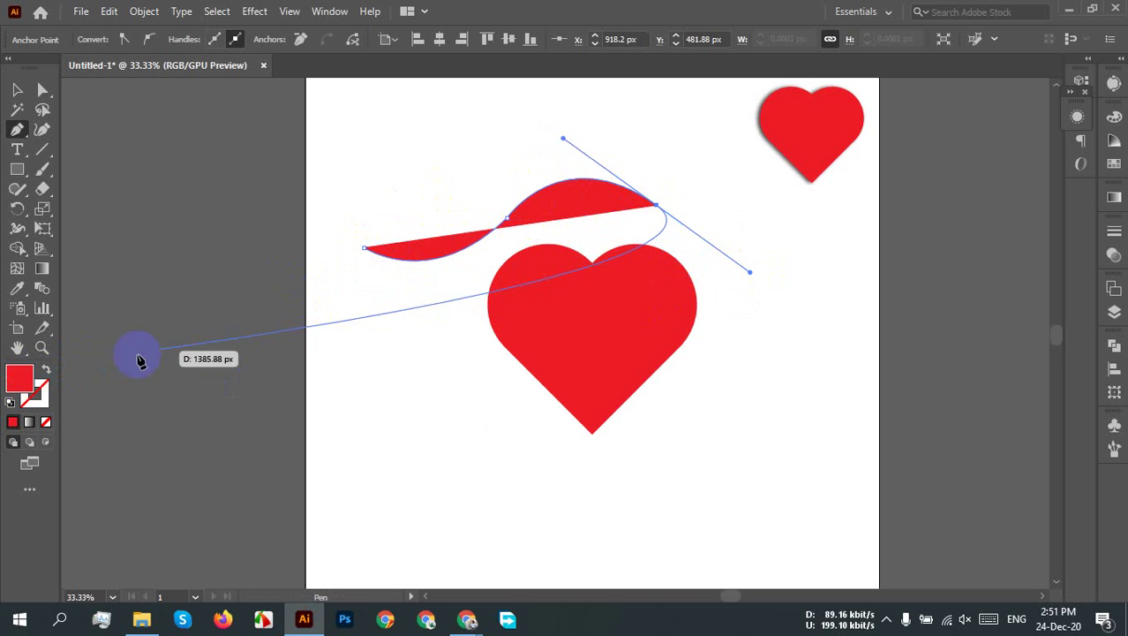
Step: Swap the path's fill and stroke to leave a red outline, and continue the curve around the heart's right side and underneath
click(47, 371)
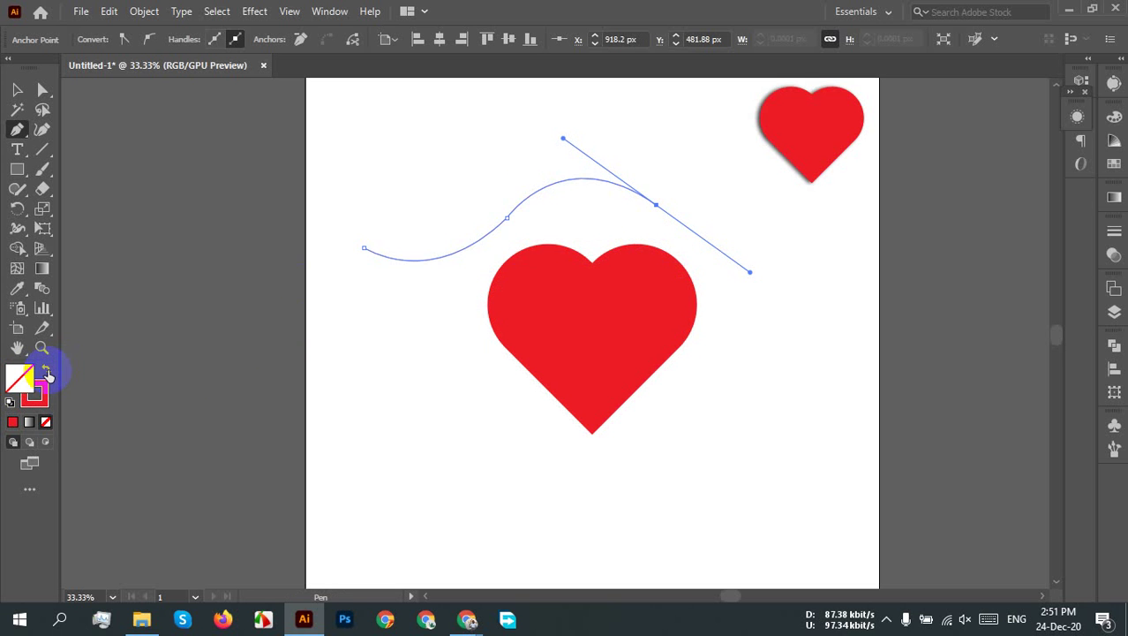
mouse_move(629, 238)
mouse_down()
mouse_move(381, 254)
mouse_move(482, 241)
mouse_move(598, 190)
mouse_up()
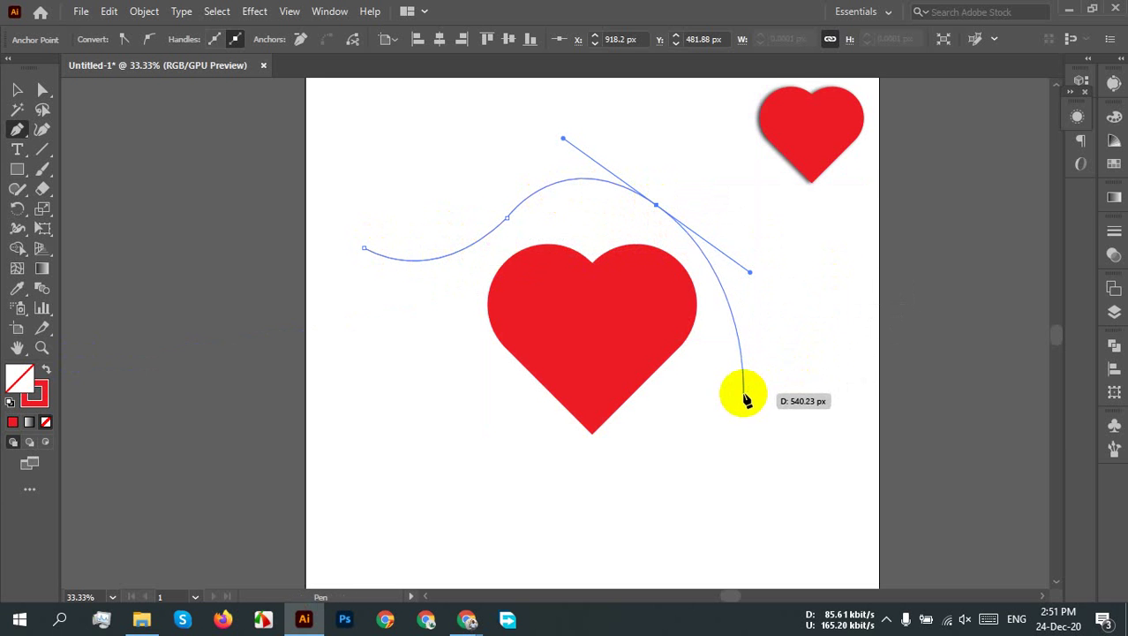
drag(720, 394, 671, 468)
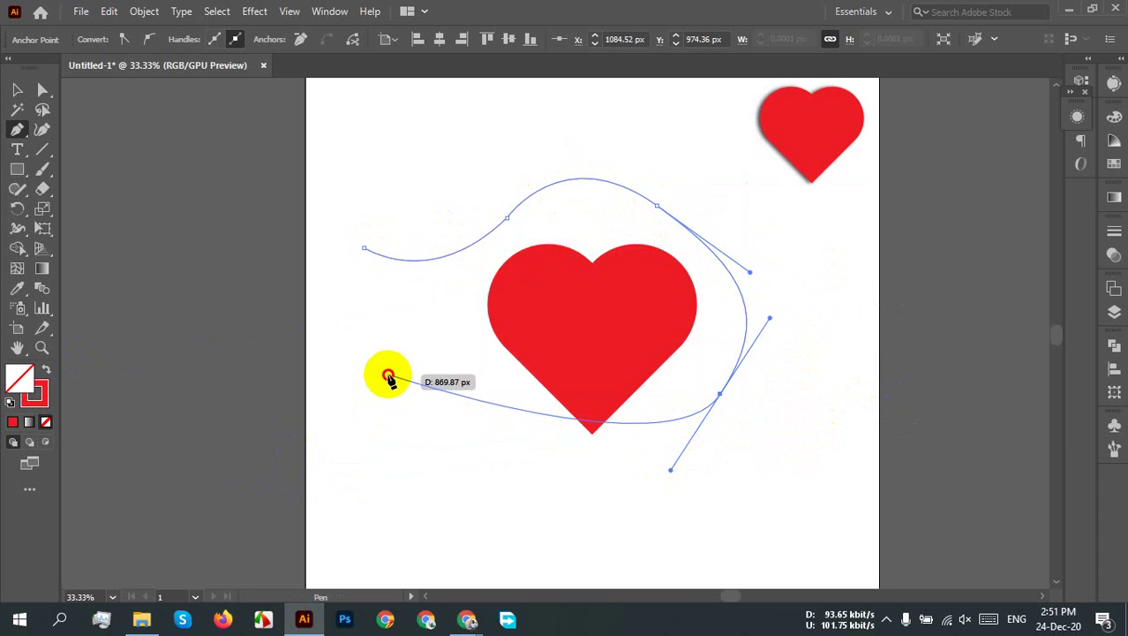
drag(387, 374, 343, 247)
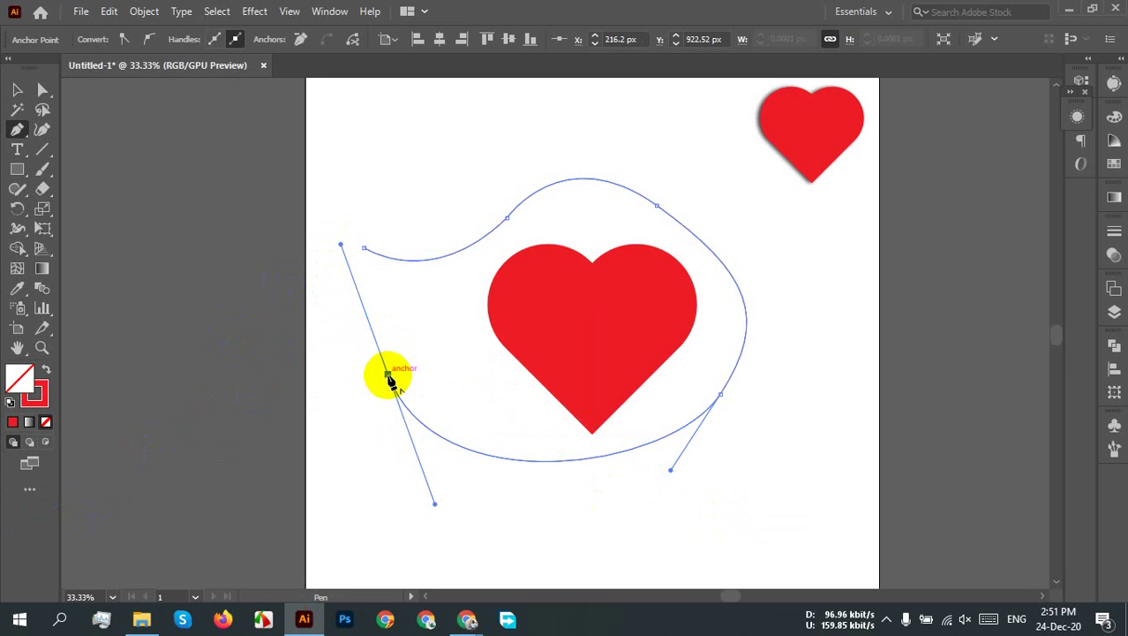
Step: Remove the last anchor's outgoing handle, close the path at its starting anchor with a straight segment, and deselect it
mouse_move(388, 374)
mouse_down()
mouse_move(386, 390)
mouse_move(389, 380)
mouse_up()
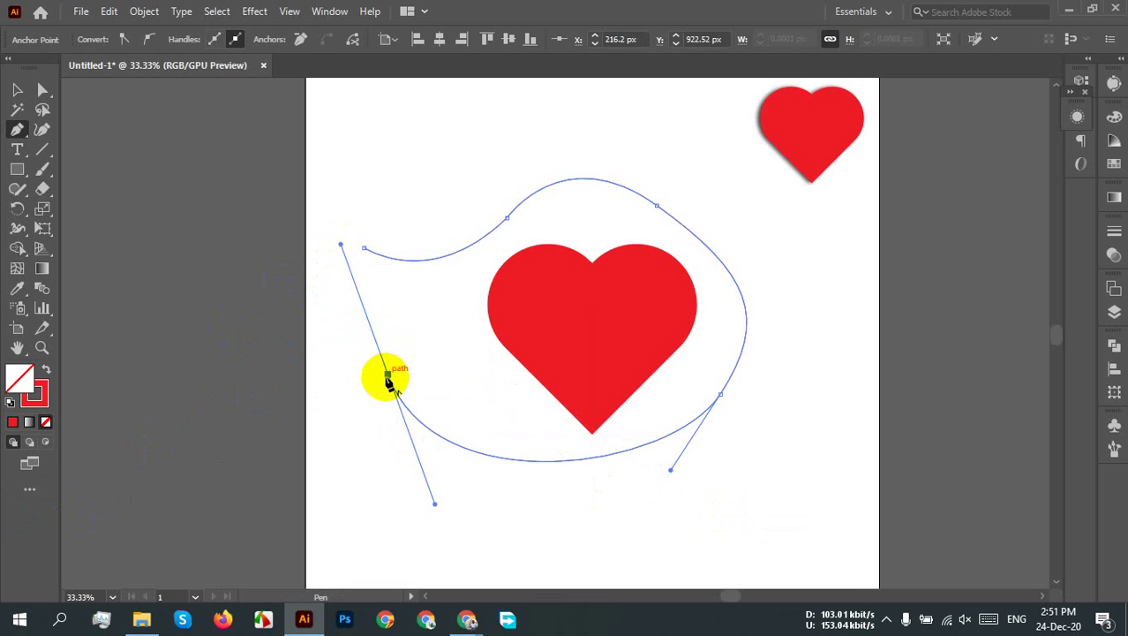
click(16, 133)
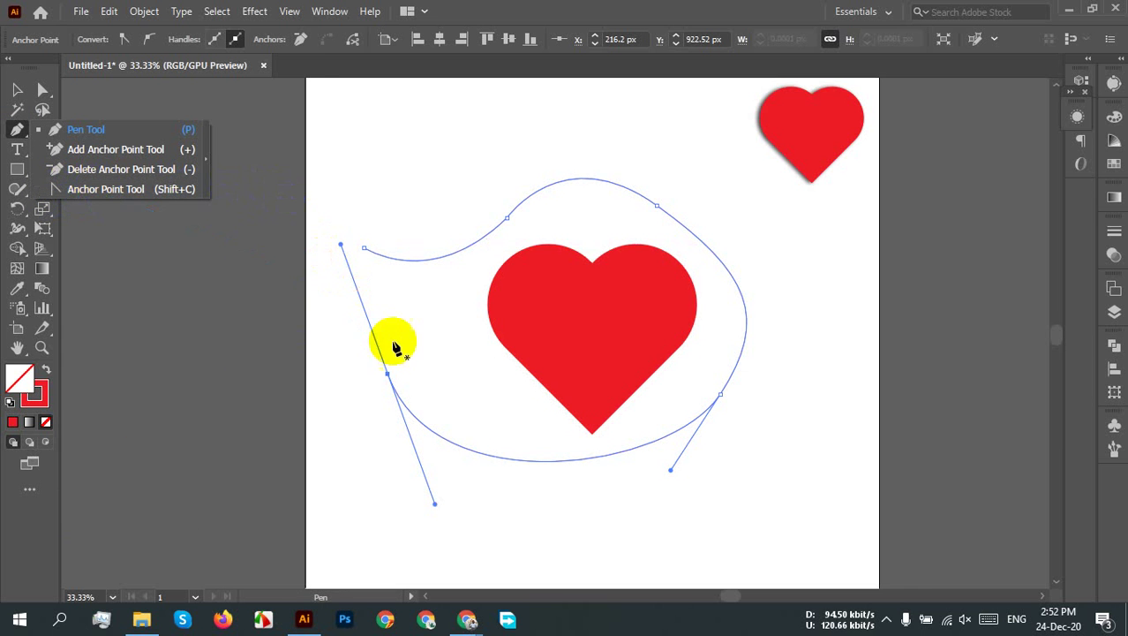
mouse_move(388, 375)
mouse_down()
mouse_move(284, 382)
mouse_move(388, 375)
mouse_up()
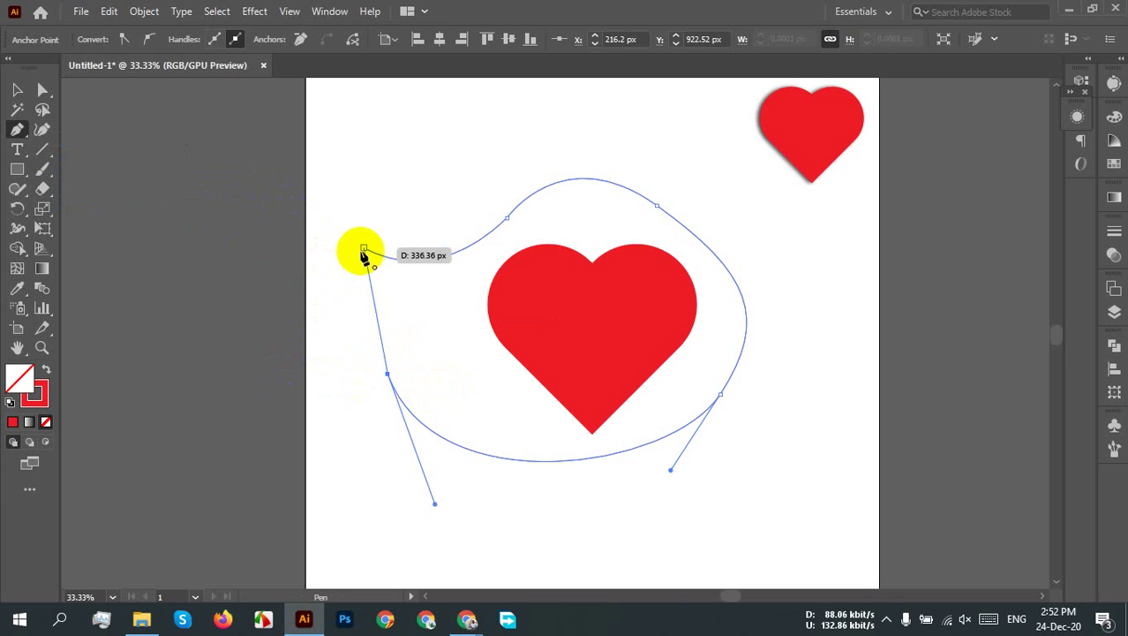
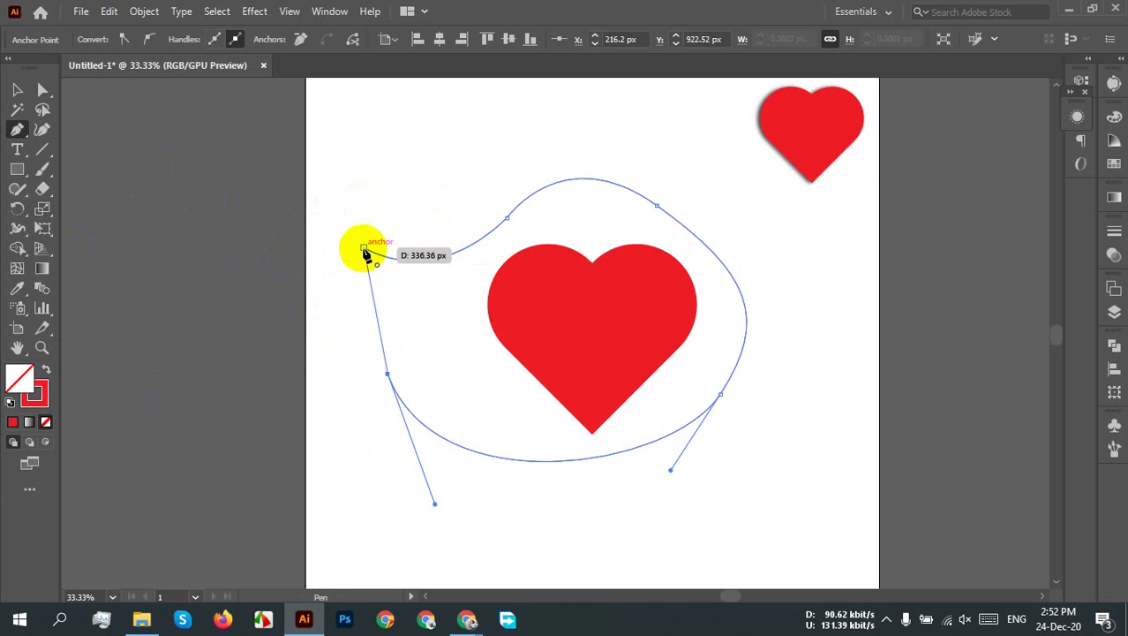
click(363, 249)
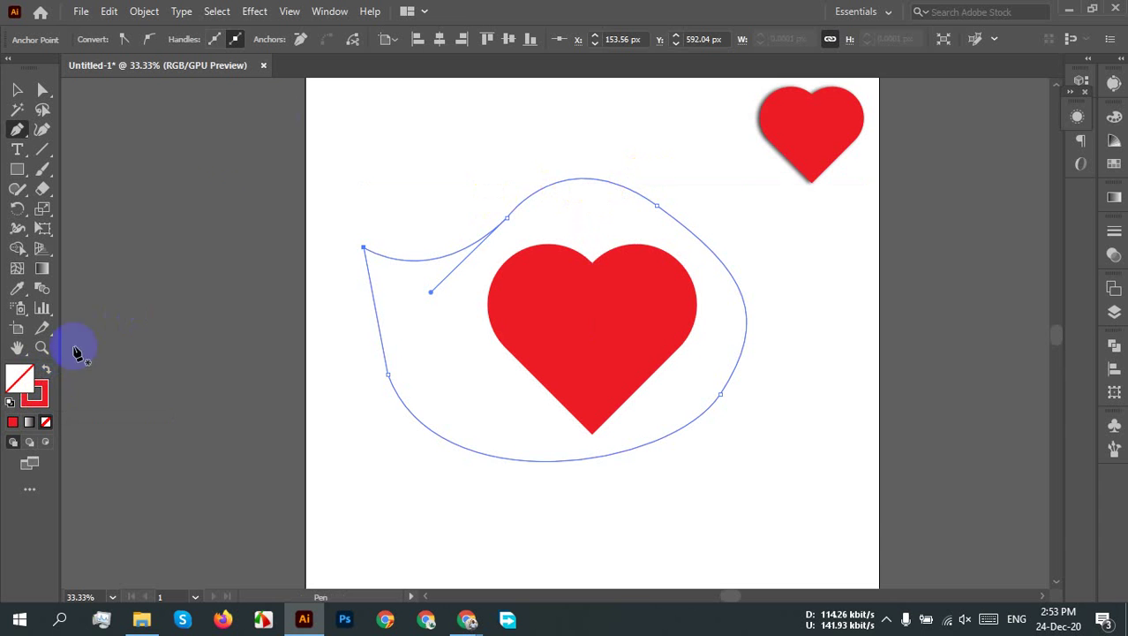
click(114, 160)
click(17, 89)
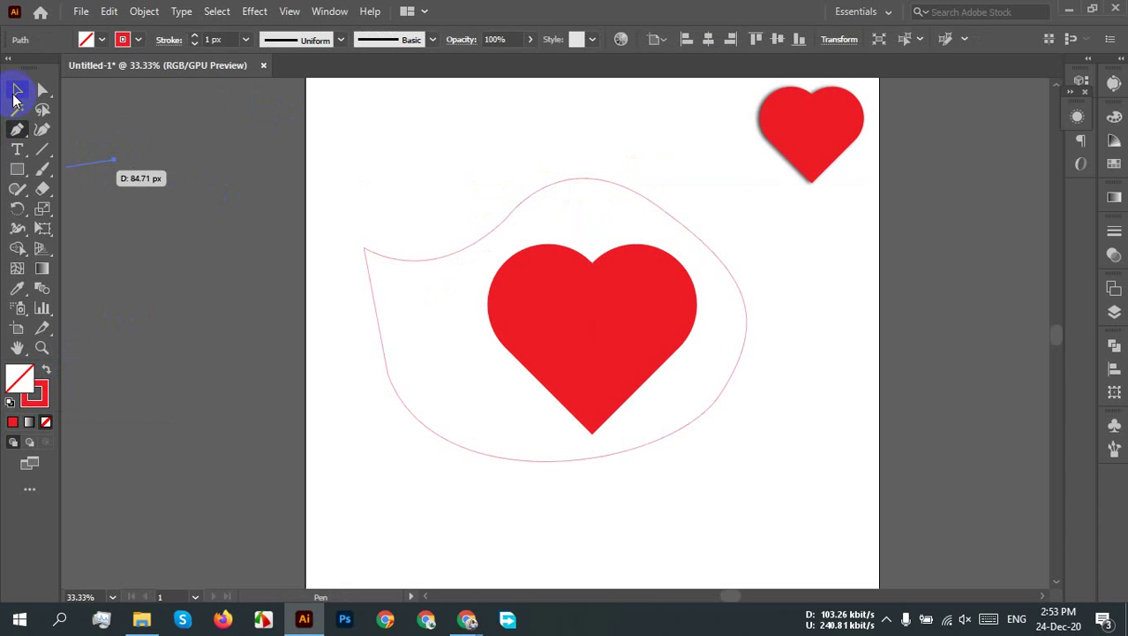
click(128, 162)
click(159, 178)
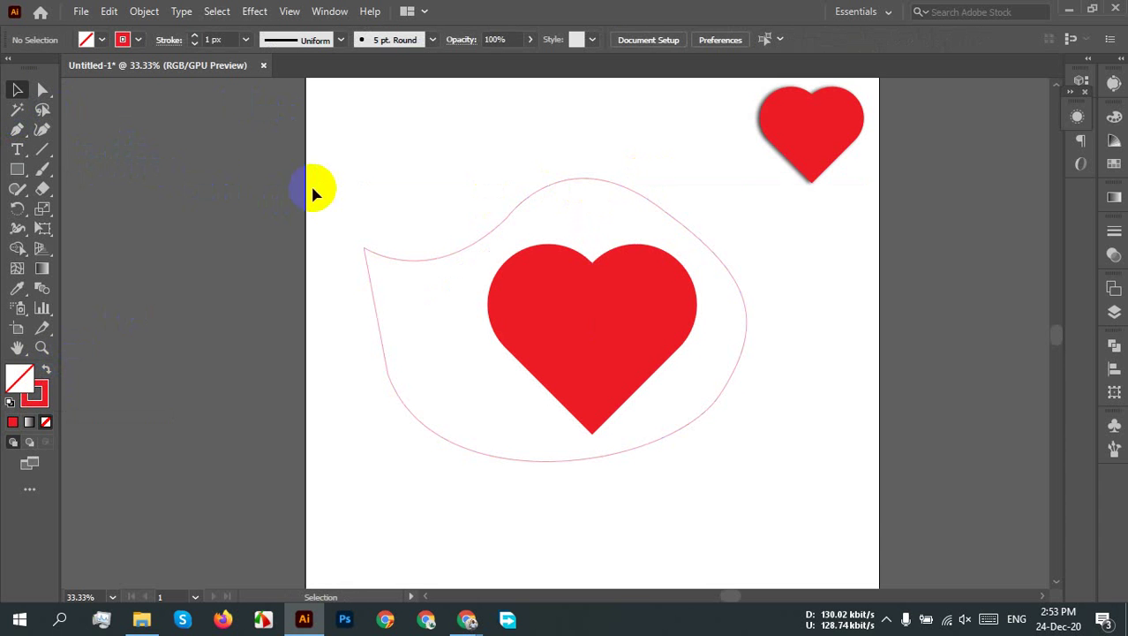
Step: Set the curved path's stroke weight to 13 px and deselect it
click(402, 398)
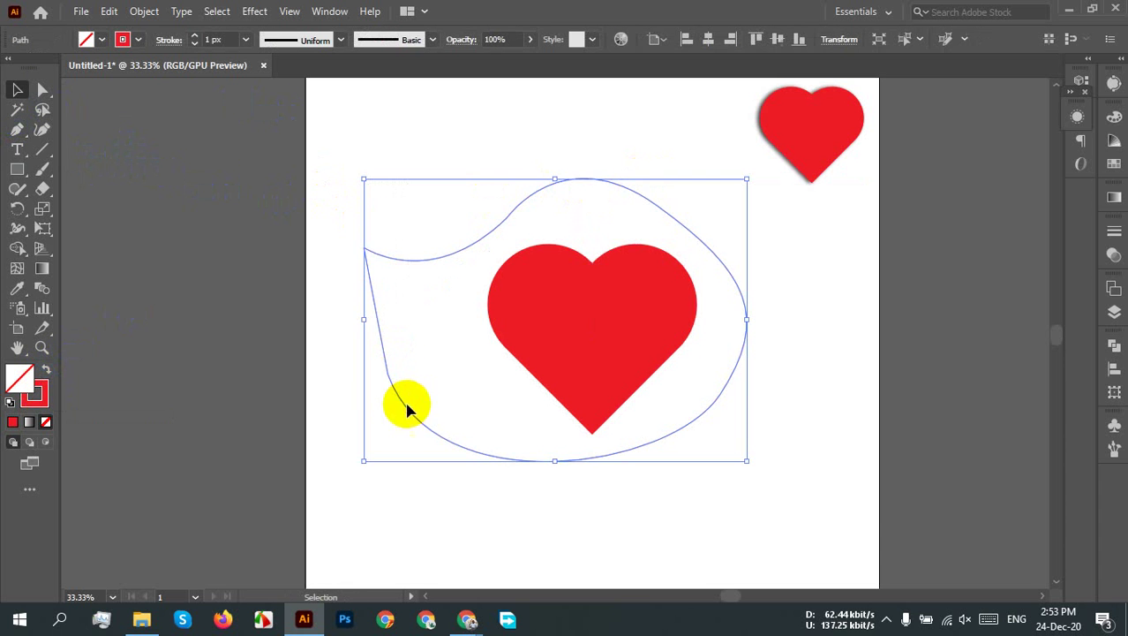
click(244, 39)
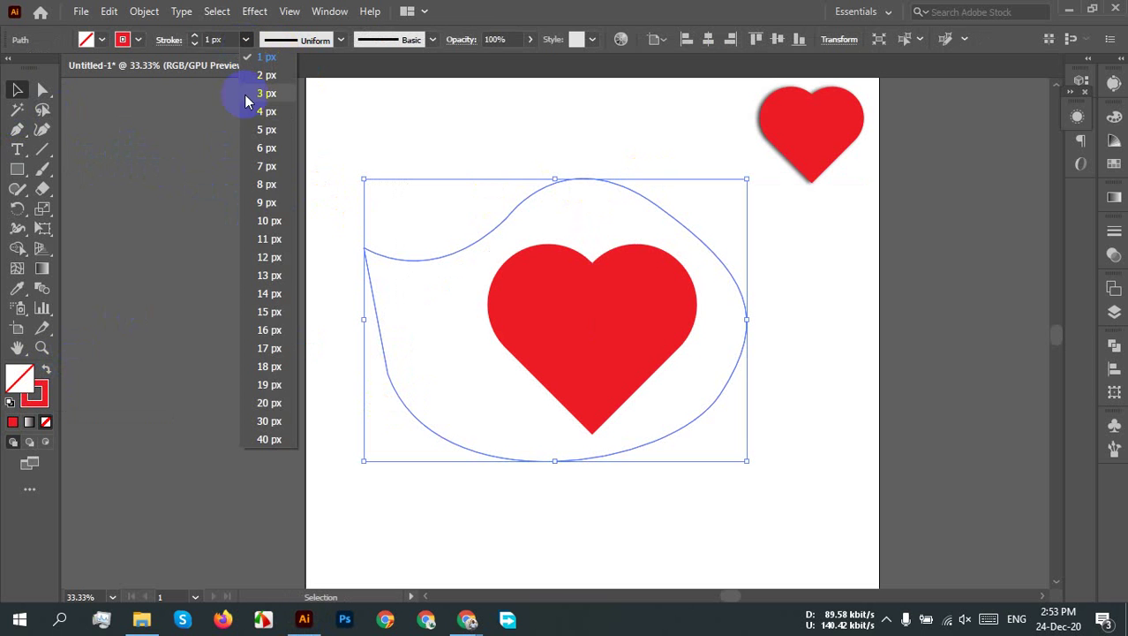
click(275, 277)
click(833, 327)
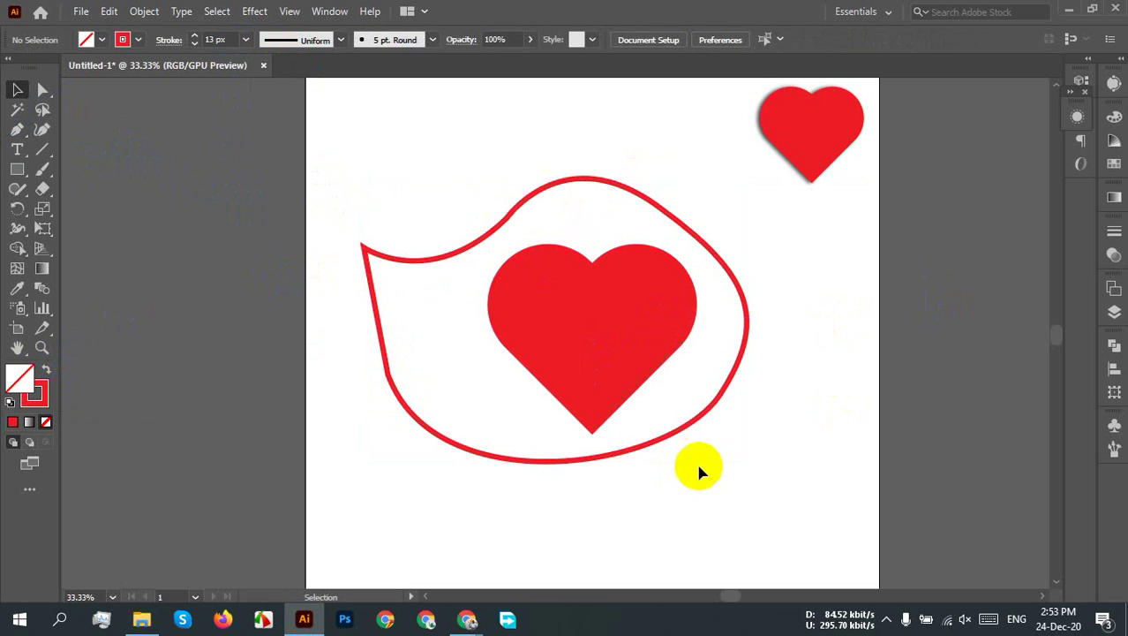
Step: Select the curved path, swap its fill and stroke to fill it red, and swap them back
click(388, 360)
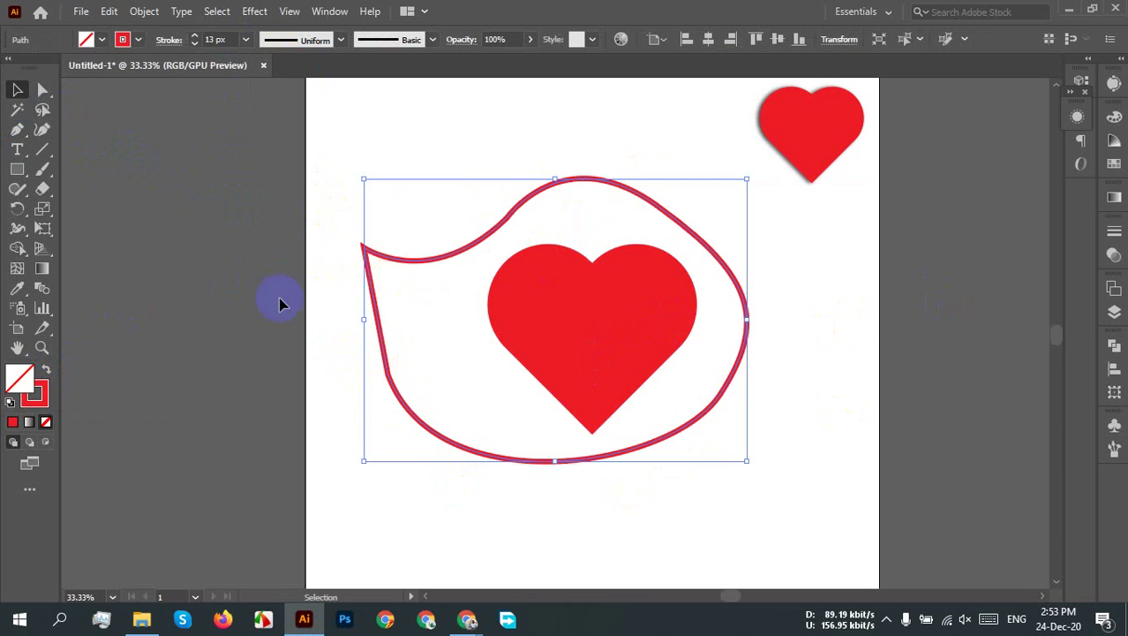
click(47, 372)
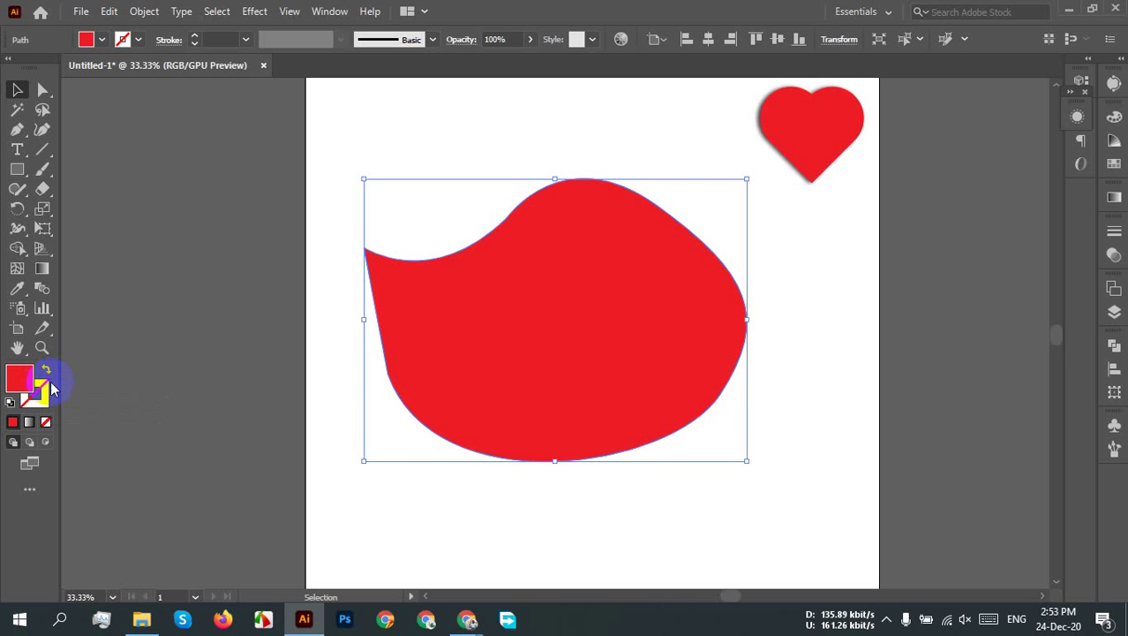
click(48, 374)
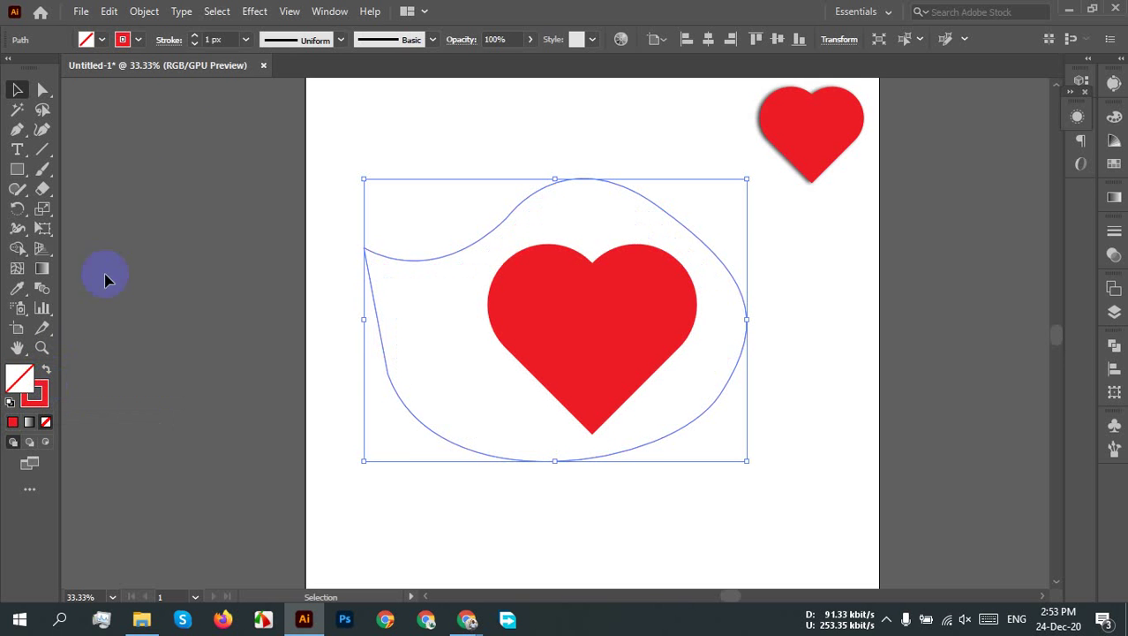
Step: Set the curved path's stroke weight to 10 px, and try a cyan fill before choosing CMYK Yellow
click(245, 39)
click(268, 221)
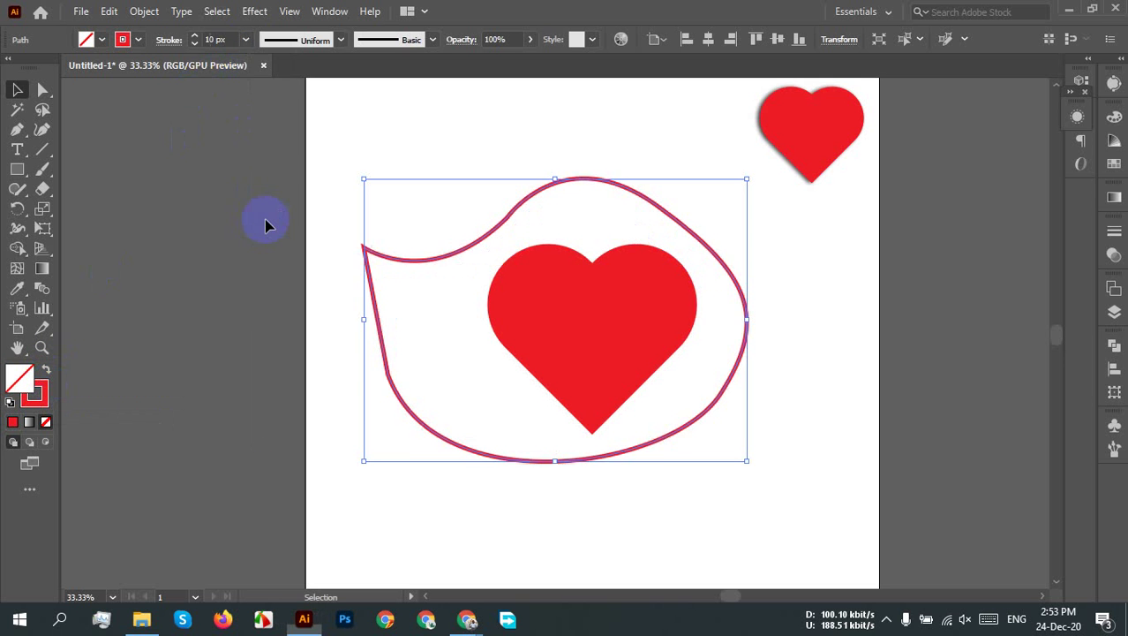
click(86, 40)
click(91, 68)
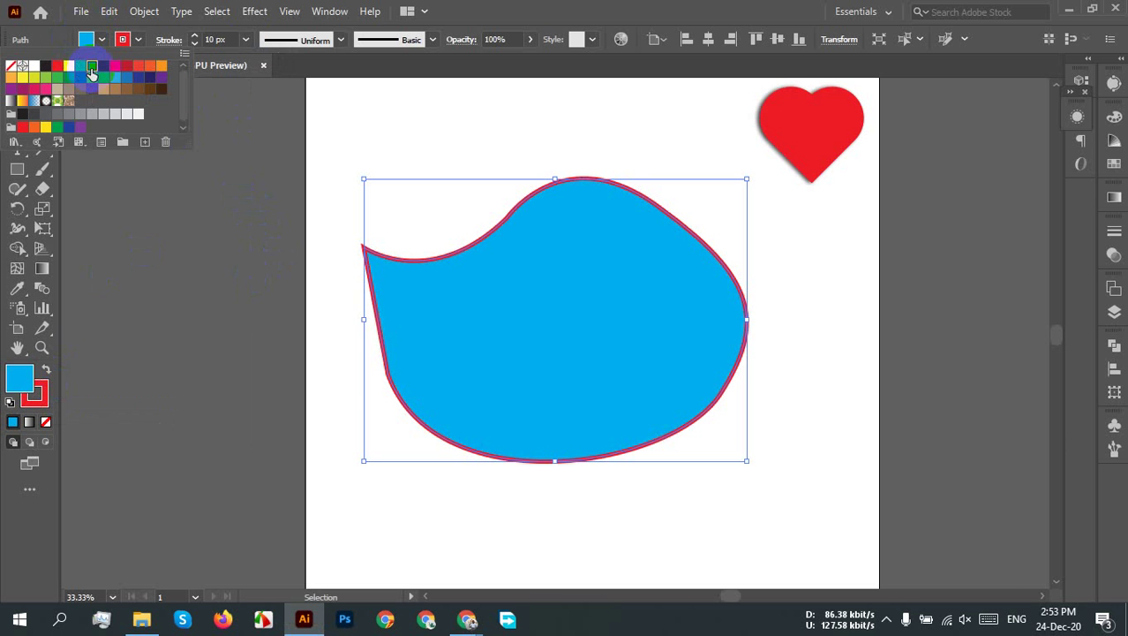
click(68, 67)
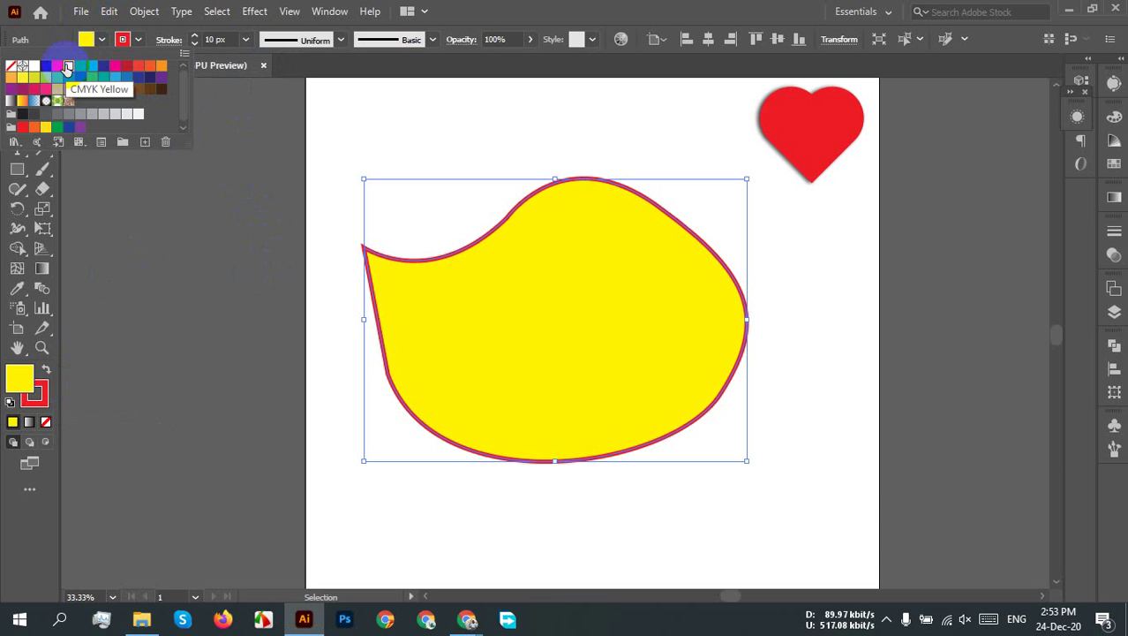
click(425, 124)
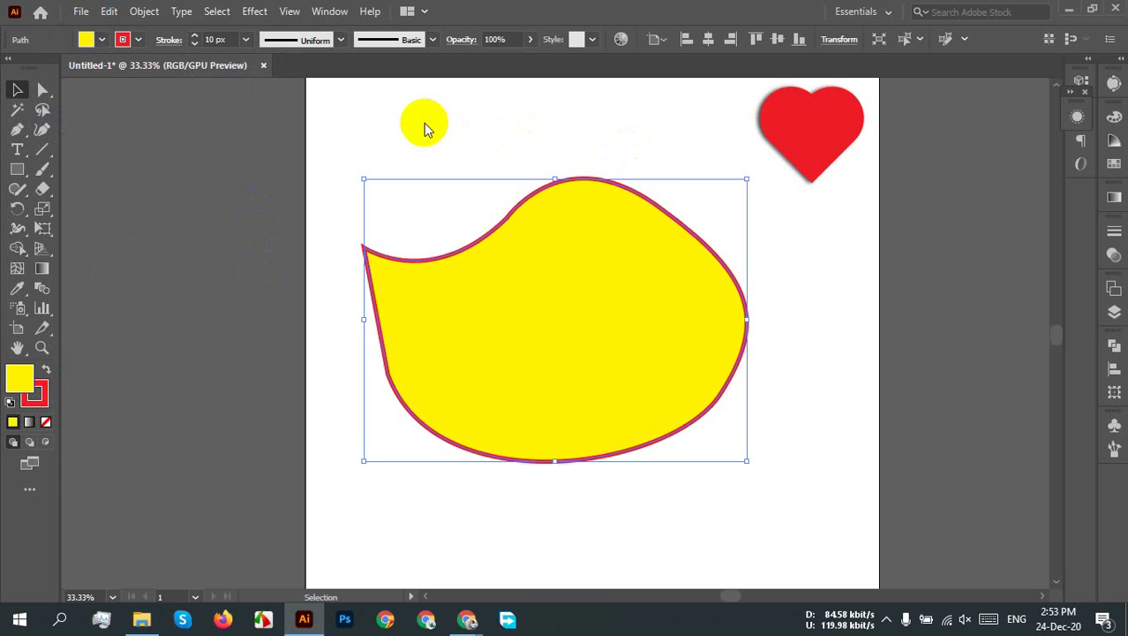
Step: Change the curved path's fill to the black swatch, and lower its R, G and B values to 0
click(103, 43)
click(45, 69)
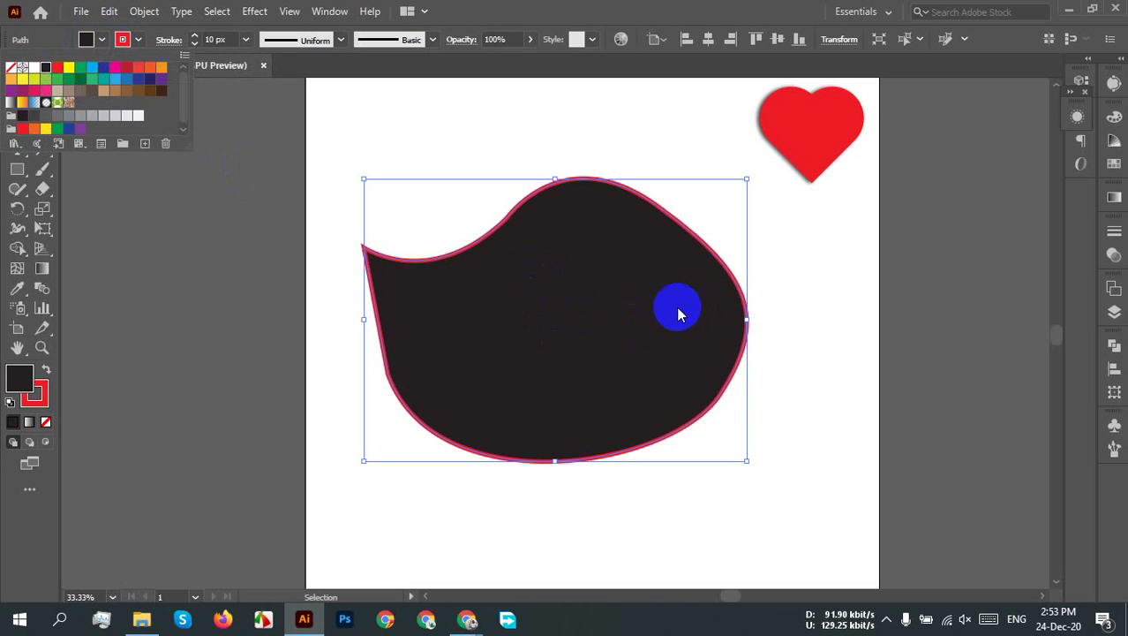
click(850, 292)
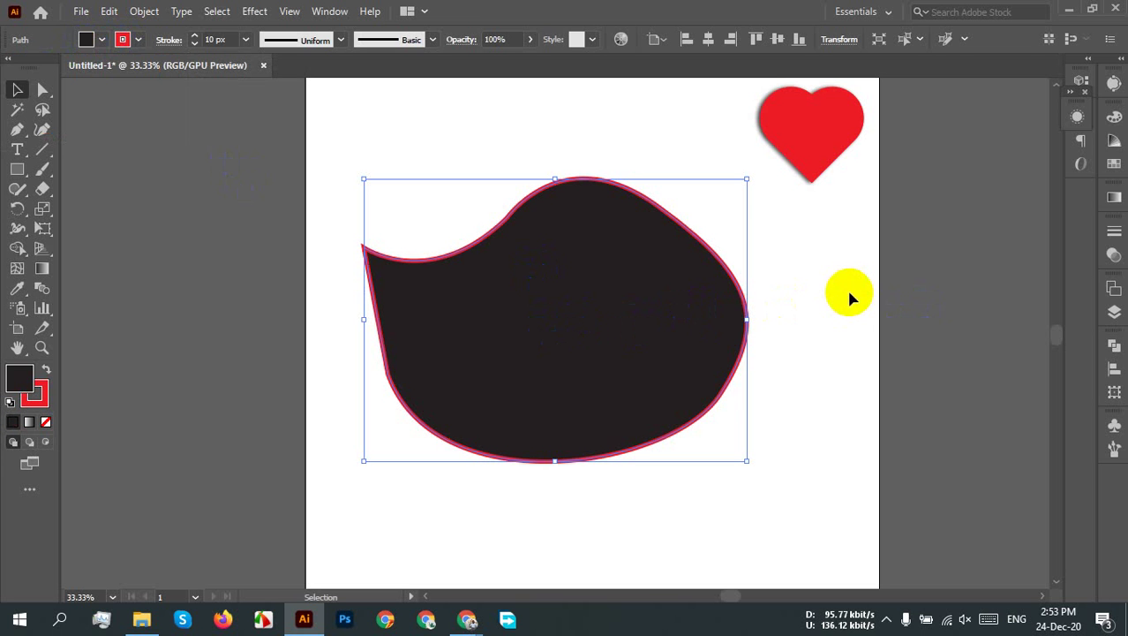
click(1114, 124)
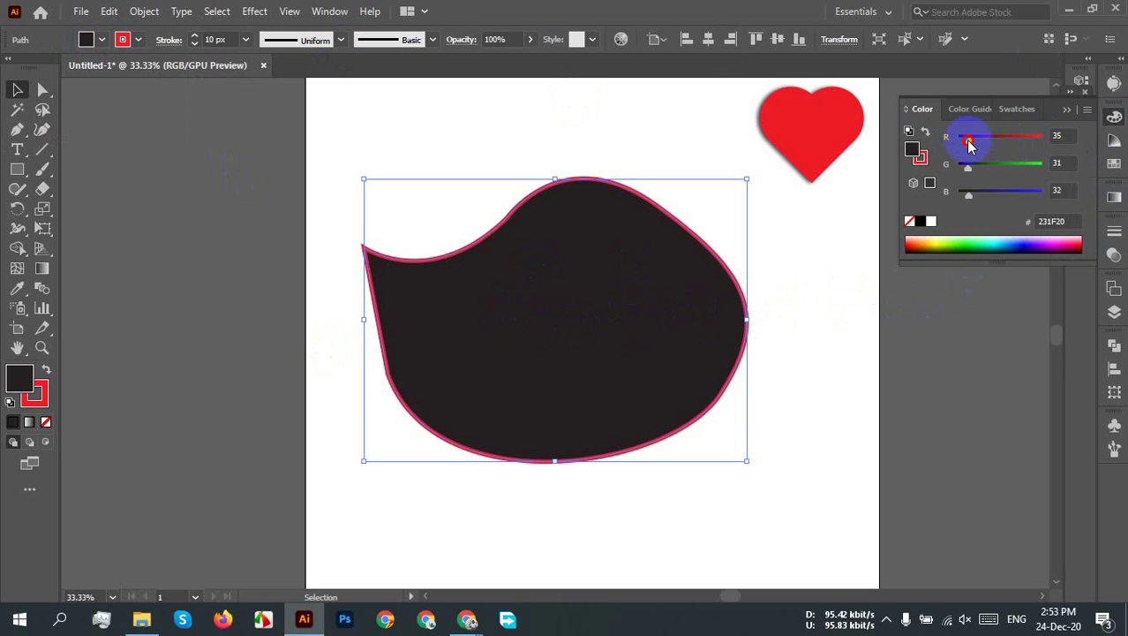
drag(969, 144, 900, 192)
click(963, 202)
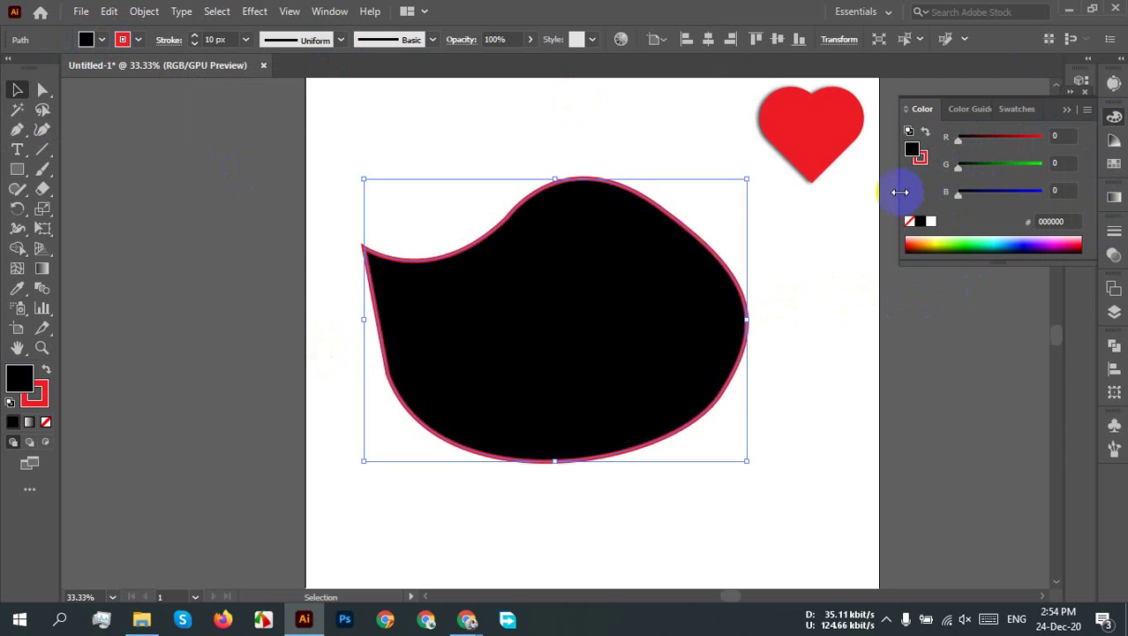
click(1070, 221)
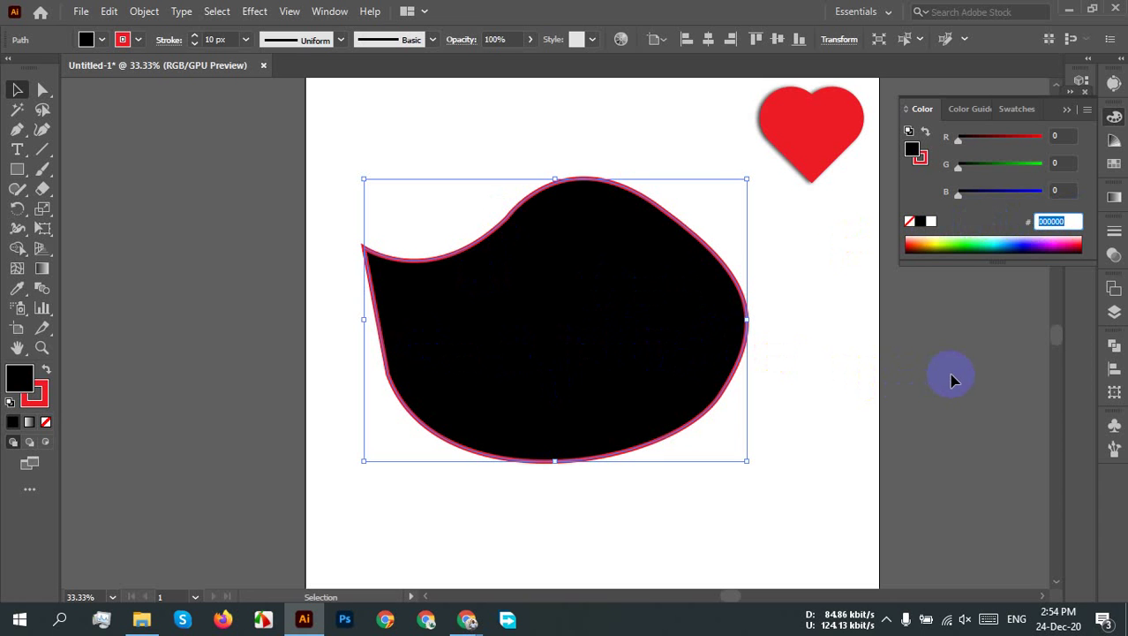
Step: Try pure red FF0000, green 00FF00 and blue 0000FF fills on the path, return it to black 000000, and deselect it
drag(963, 141, 1072, 158)
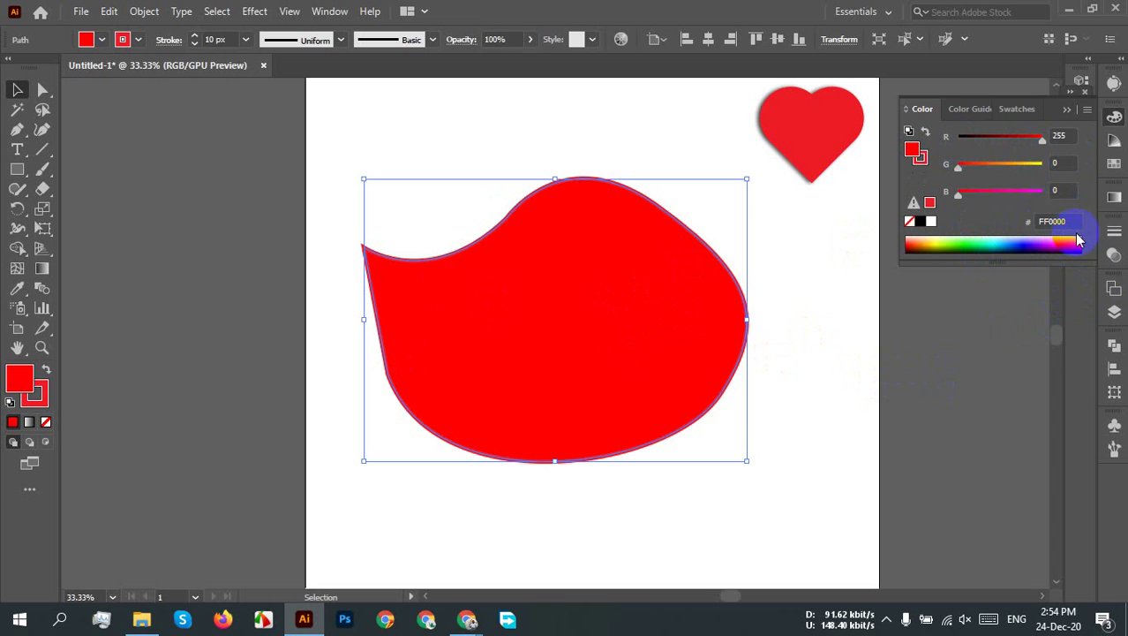
drag(1042, 140, 914, 139)
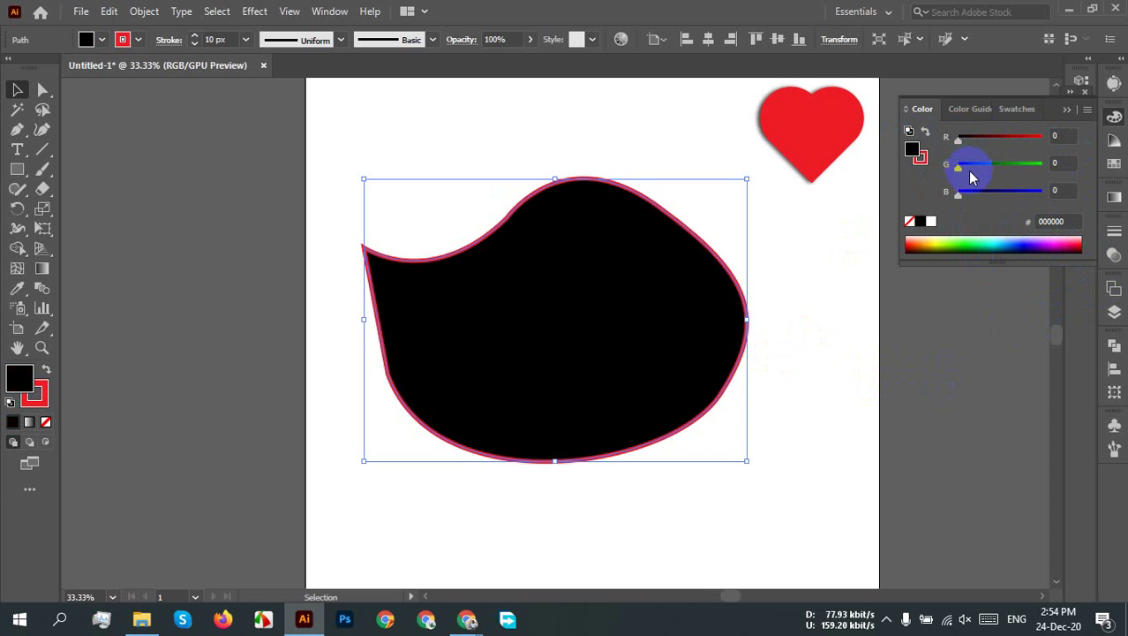
drag(963, 174, 1068, 179)
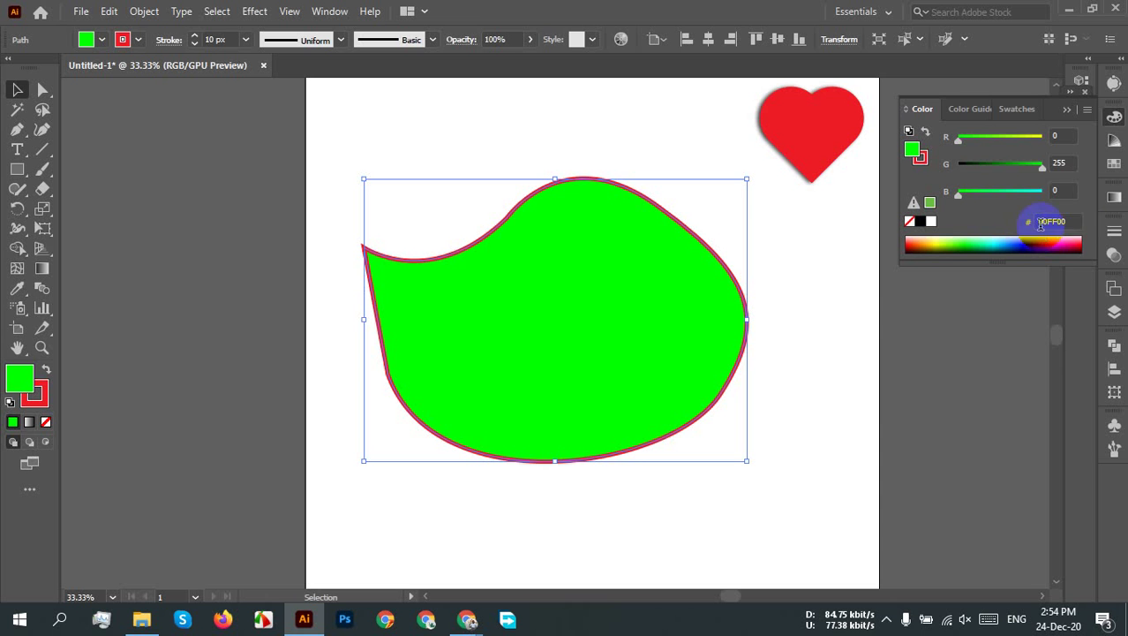
drag(1042, 166, 1086, 196)
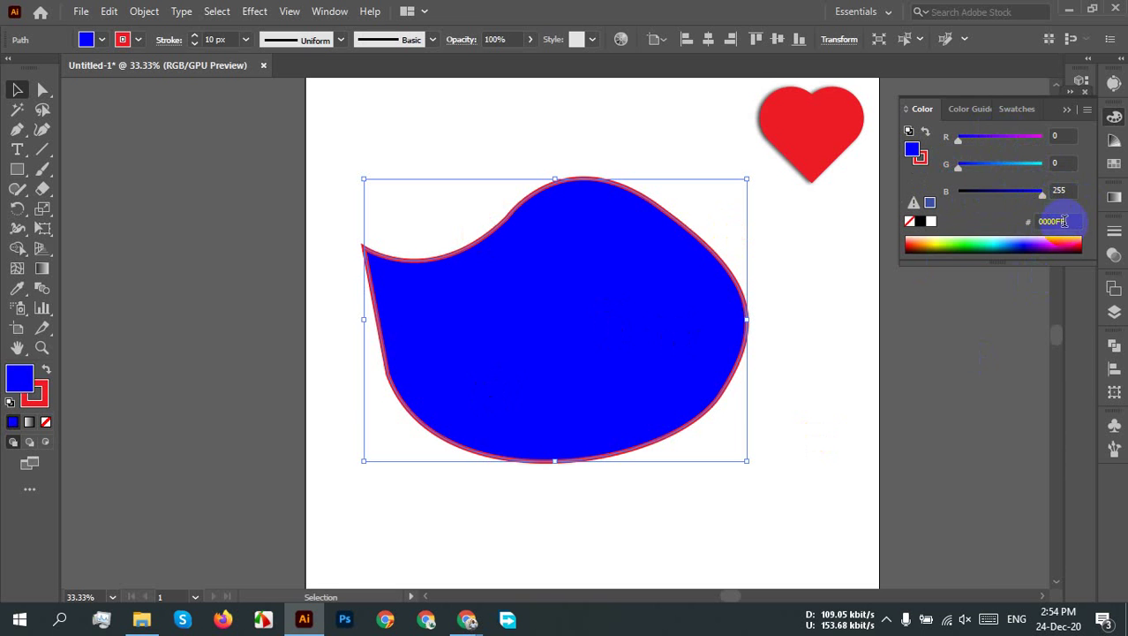
drag(1040, 201, 768, 215)
click(717, 298)
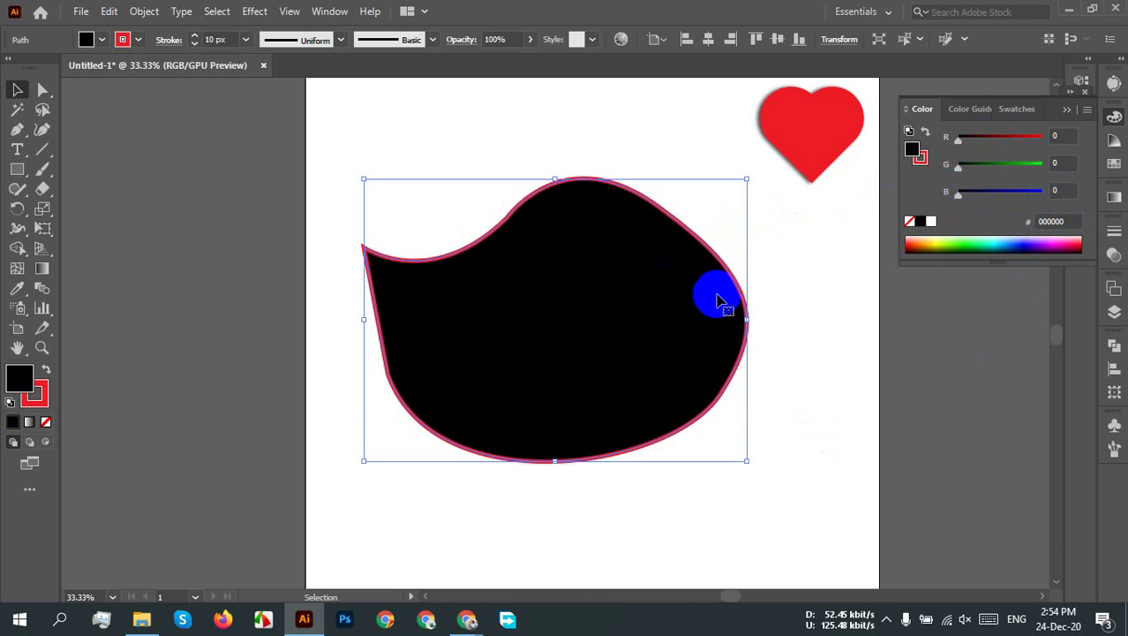
click(814, 304)
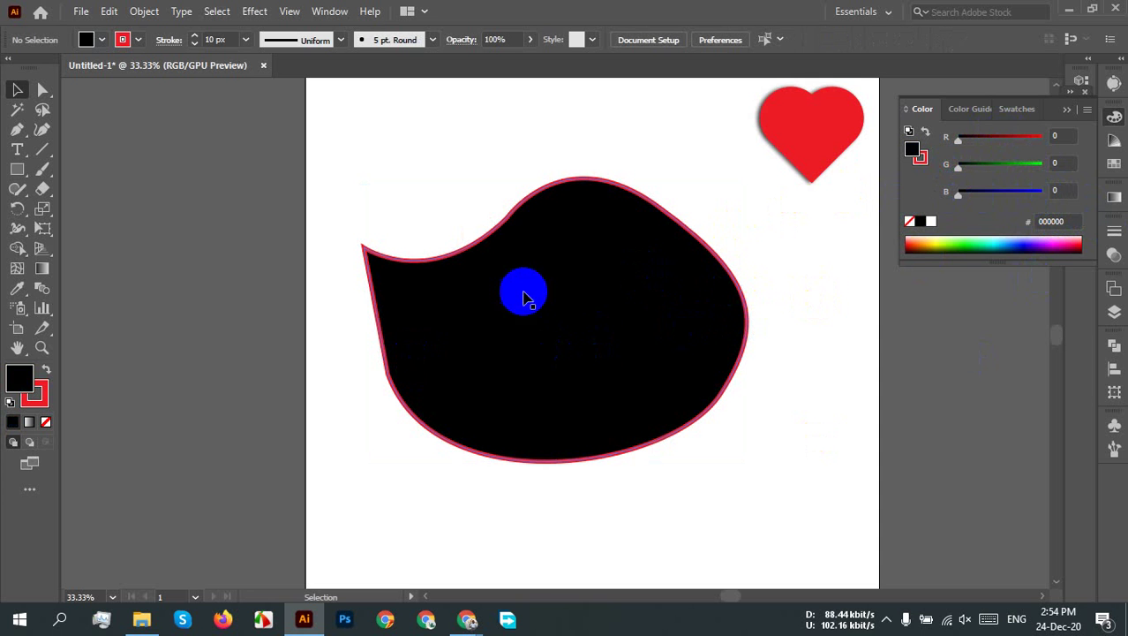
click(664, 334)
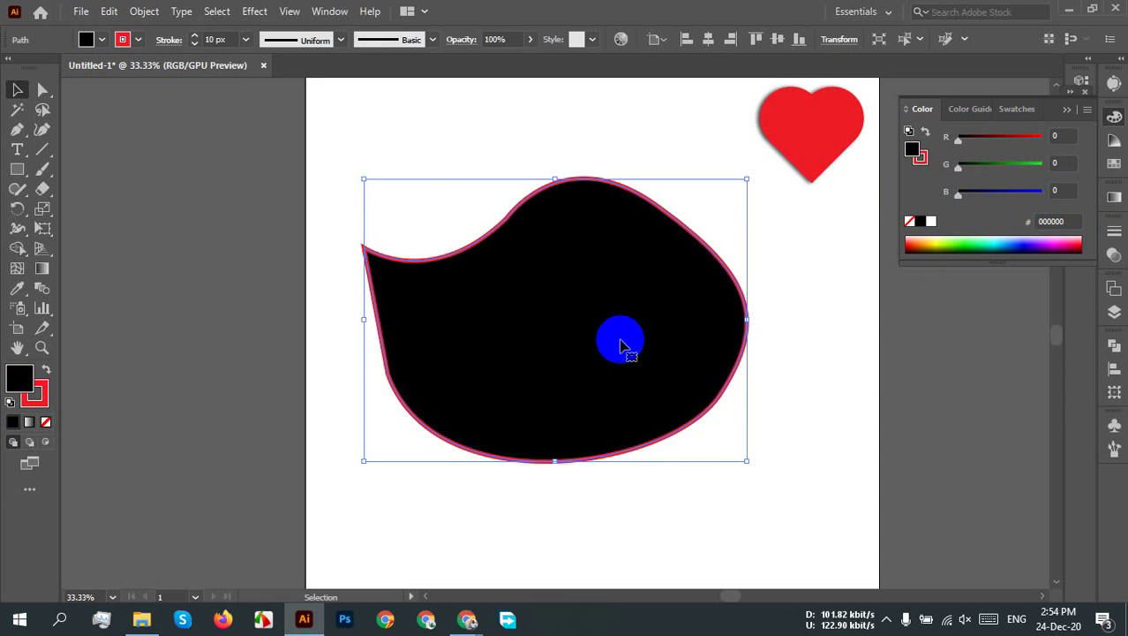
right_click(554, 337)
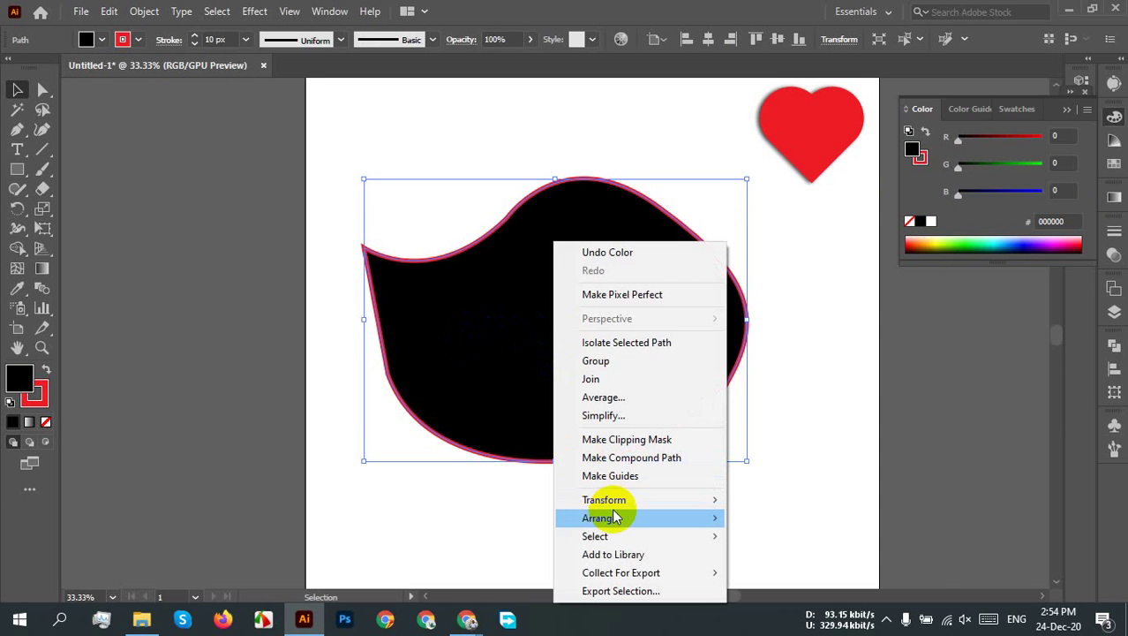
mouse_move(596, 519)
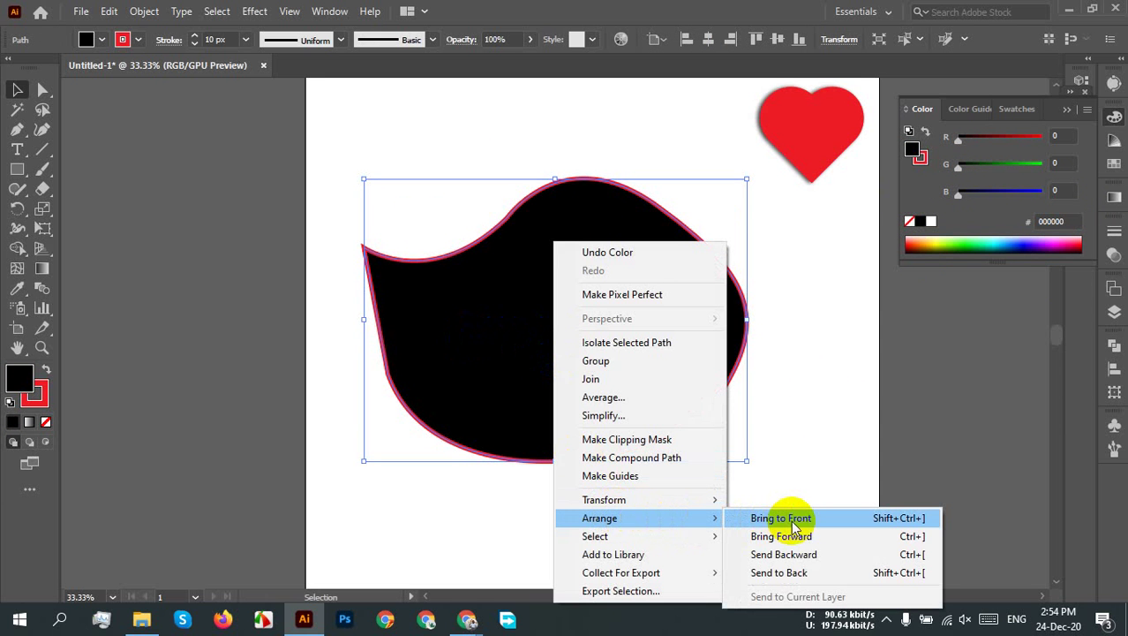
click(798, 248)
right_click(617, 209)
click(790, 265)
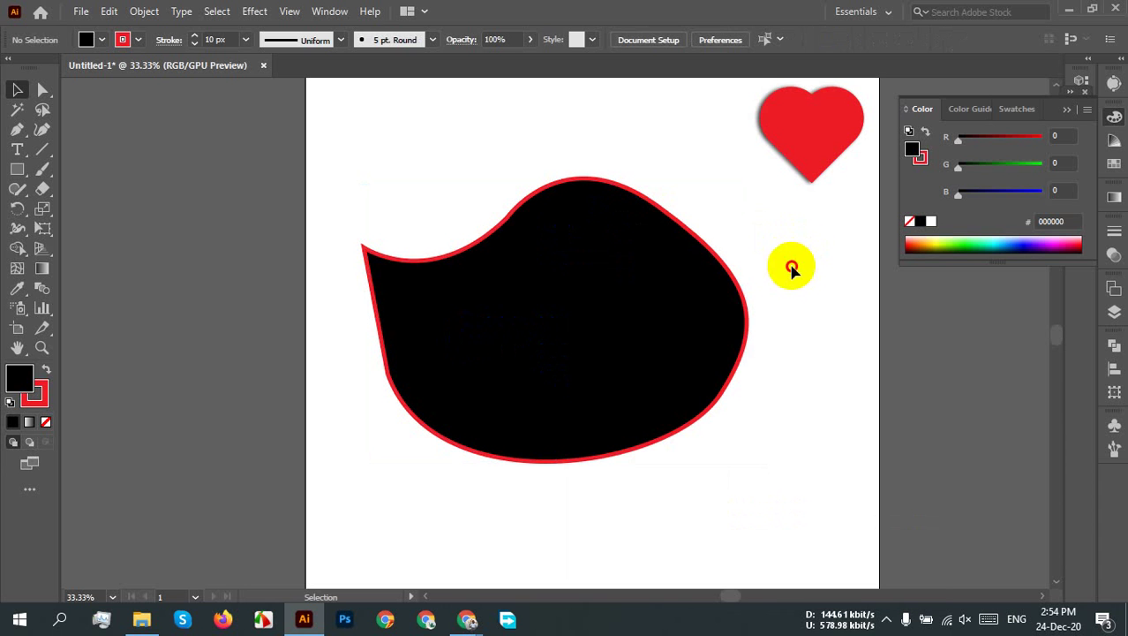
Step: Send the black curved shape to the back, behind the large red heart, and deselect it
click(576, 244)
right_click(576, 244)
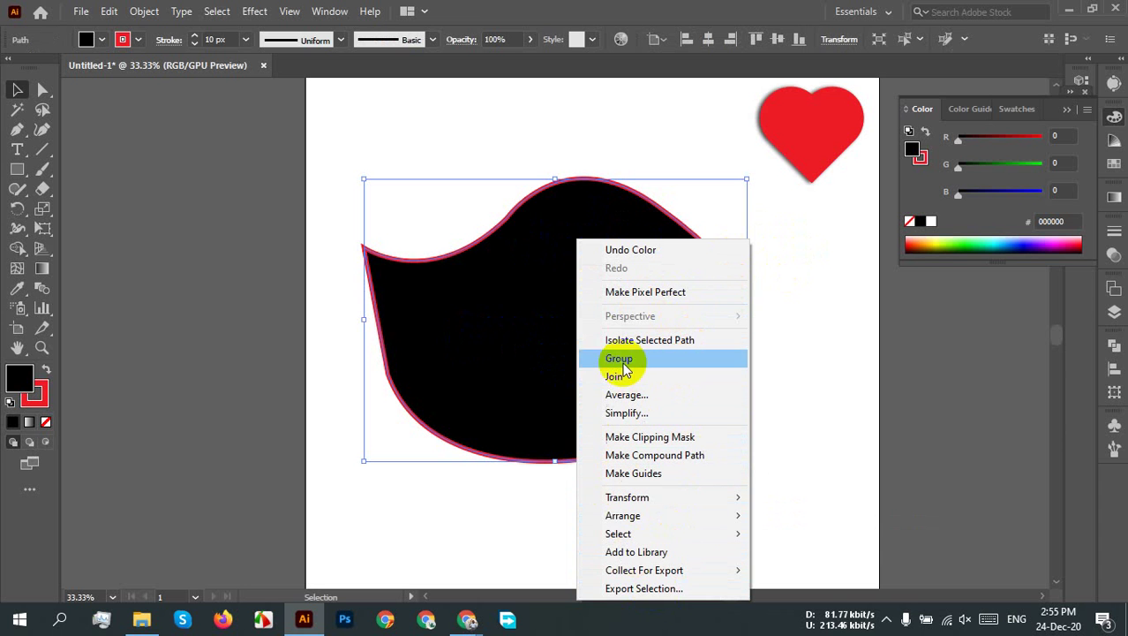
mouse_move(620, 533)
mouse_move(672, 517)
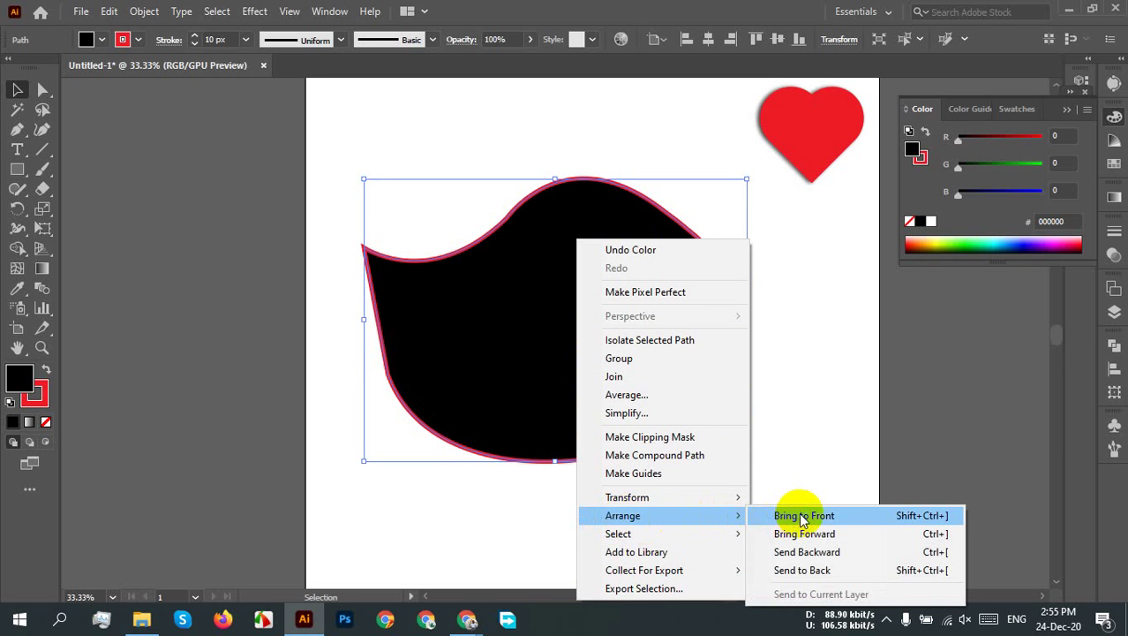
click(836, 572)
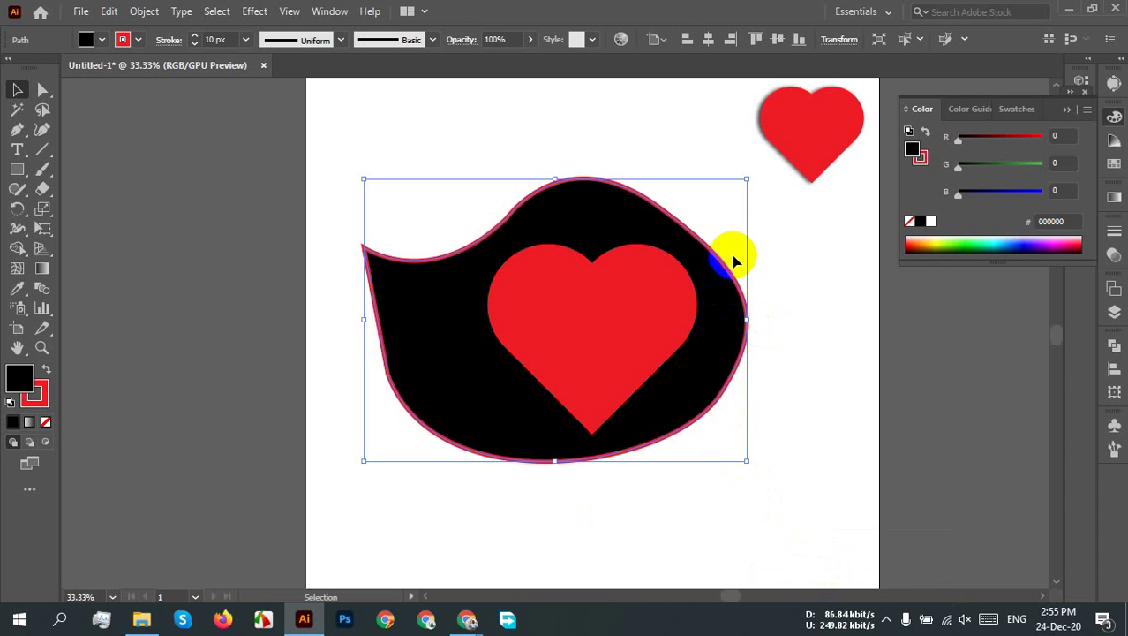
click(531, 155)
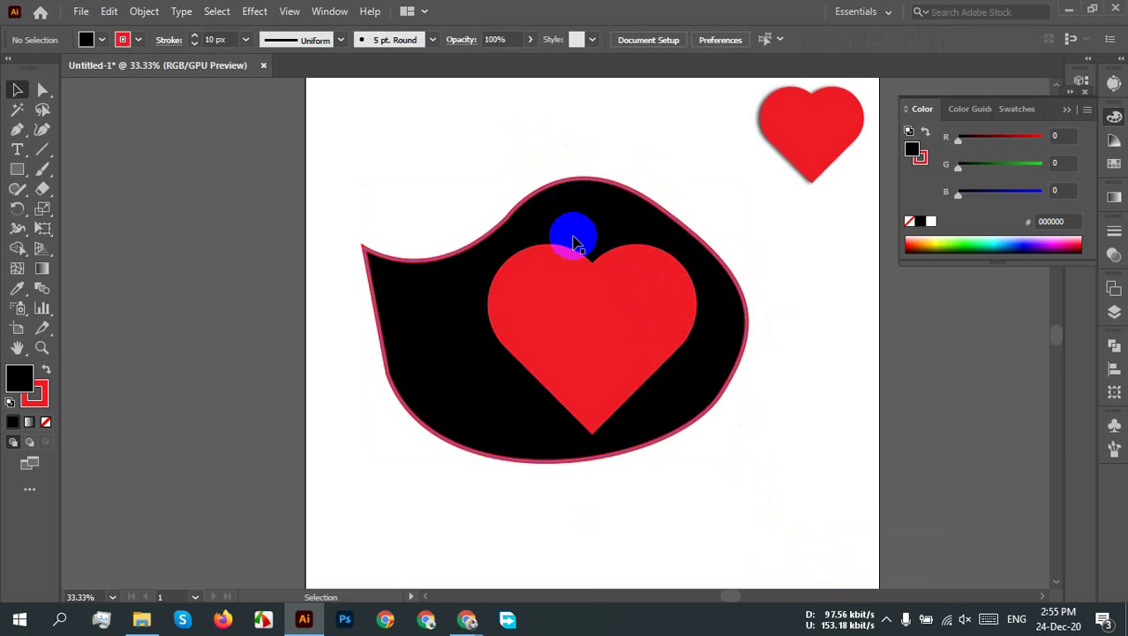
Step: Expand Layer 1 in the layer list, and hide and show the black path to identify it
click(1115, 313)
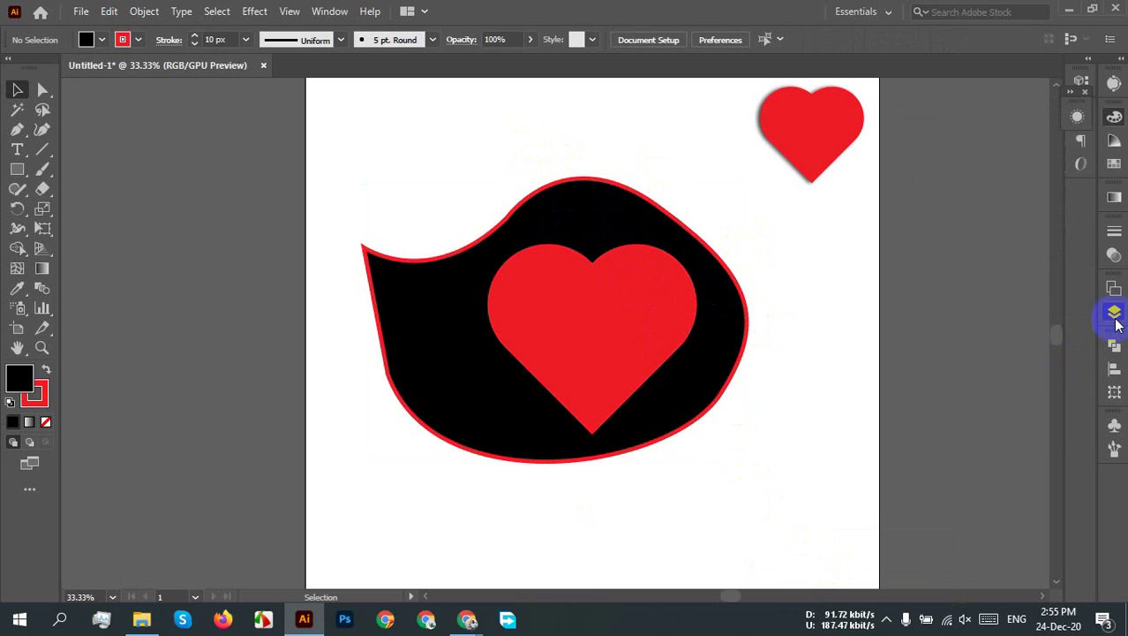
click(951, 307)
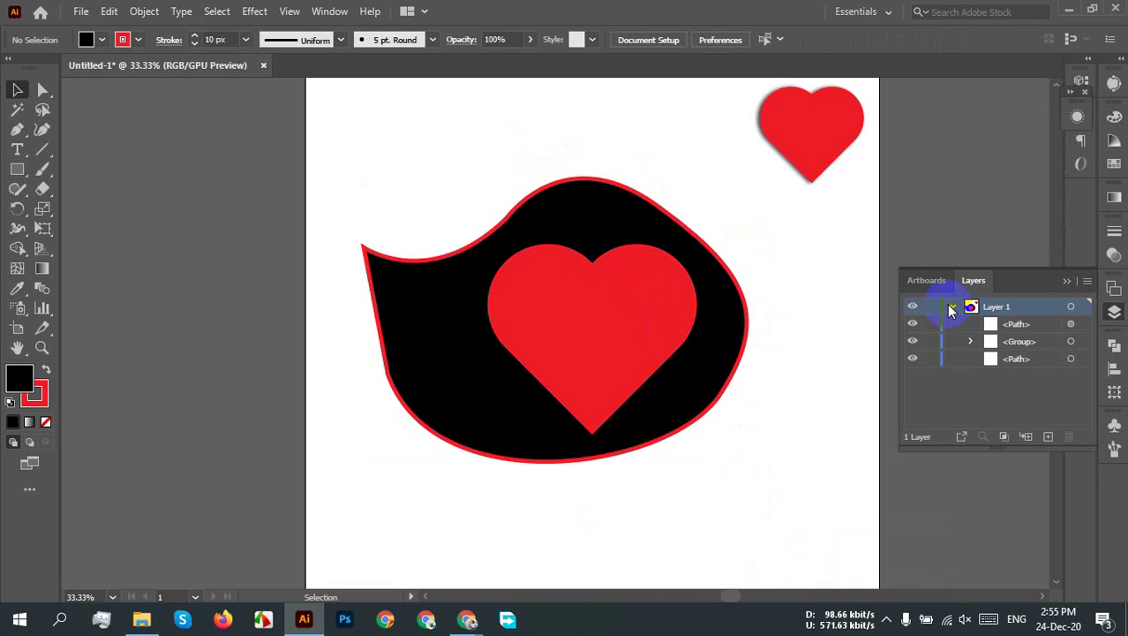
click(913, 358)
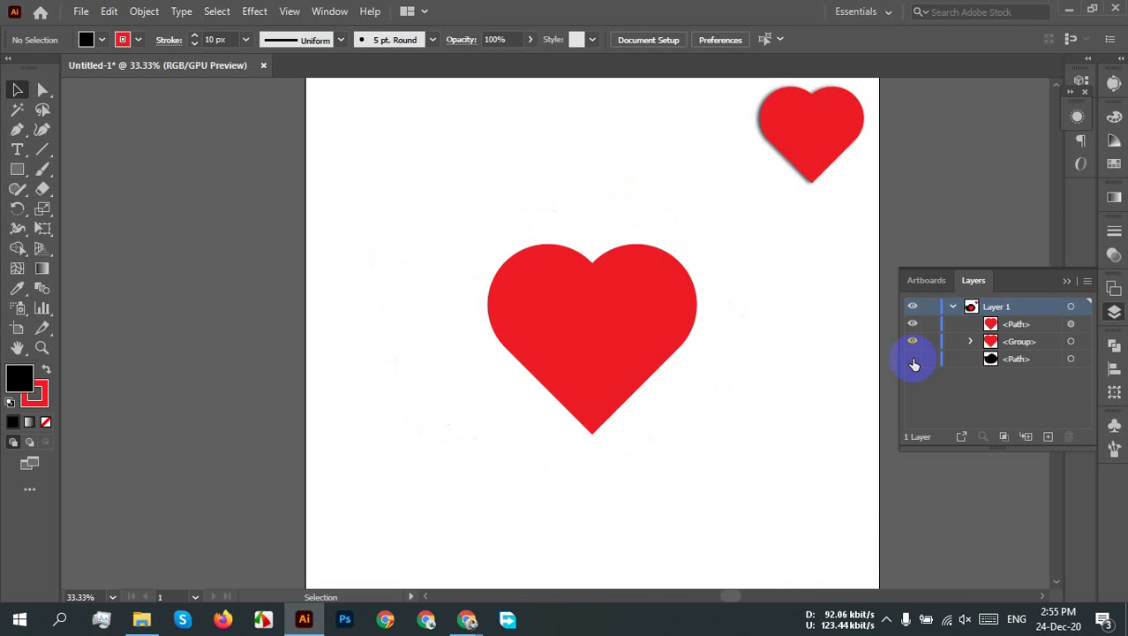
click(913, 359)
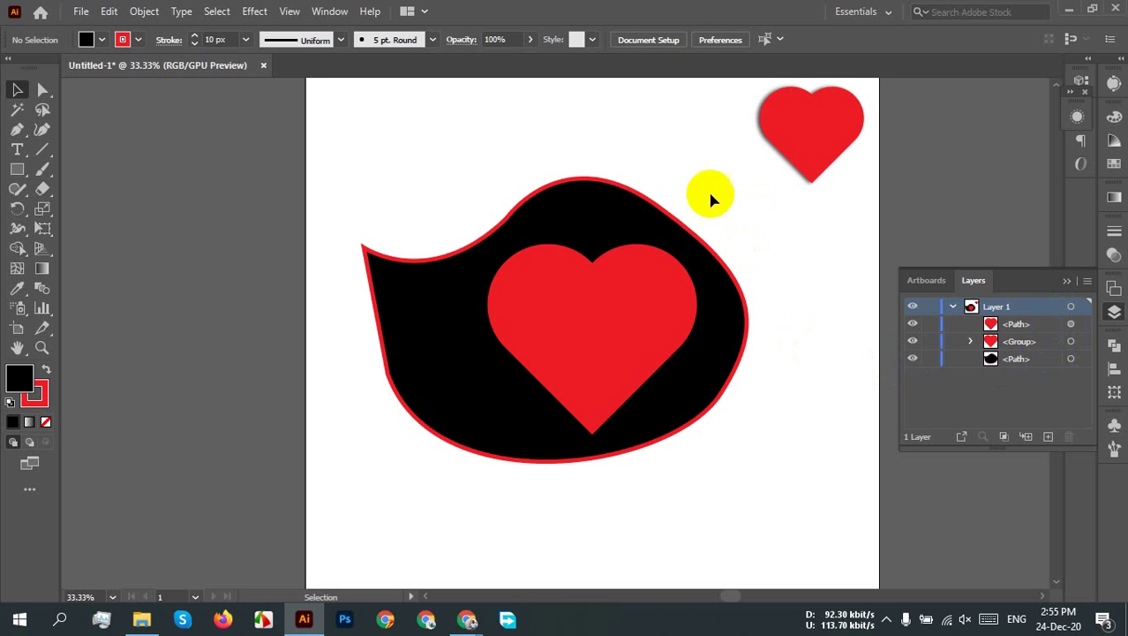
Step: Bring the black curved path to the front of the stacking order, in front of the large heart
right_click(587, 208)
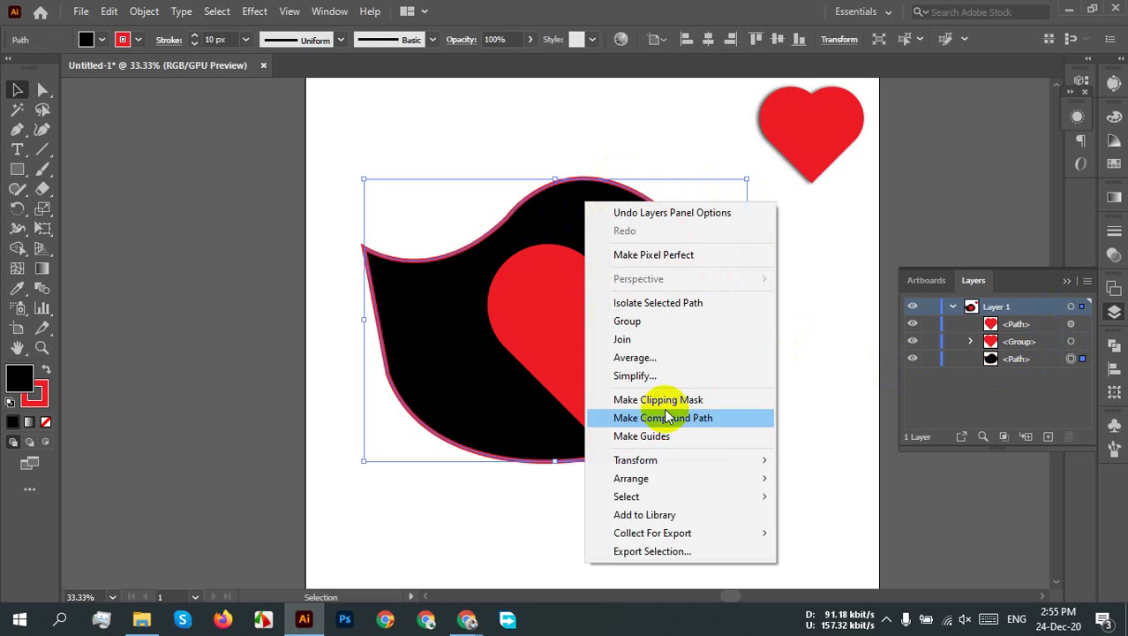
mouse_move(697, 478)
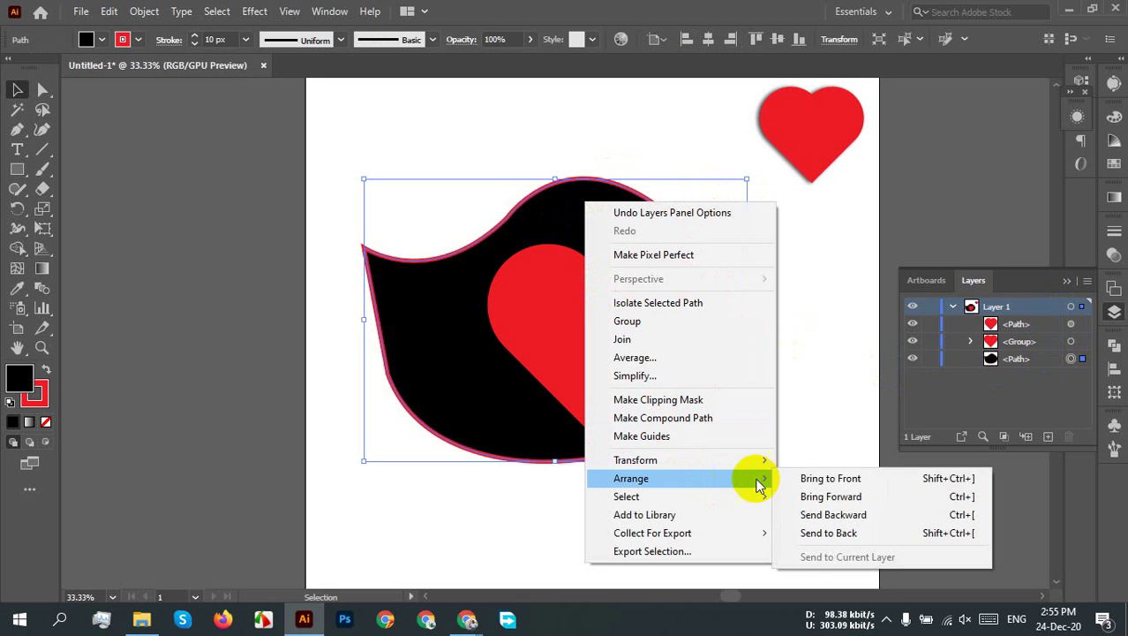
click(818, 482)
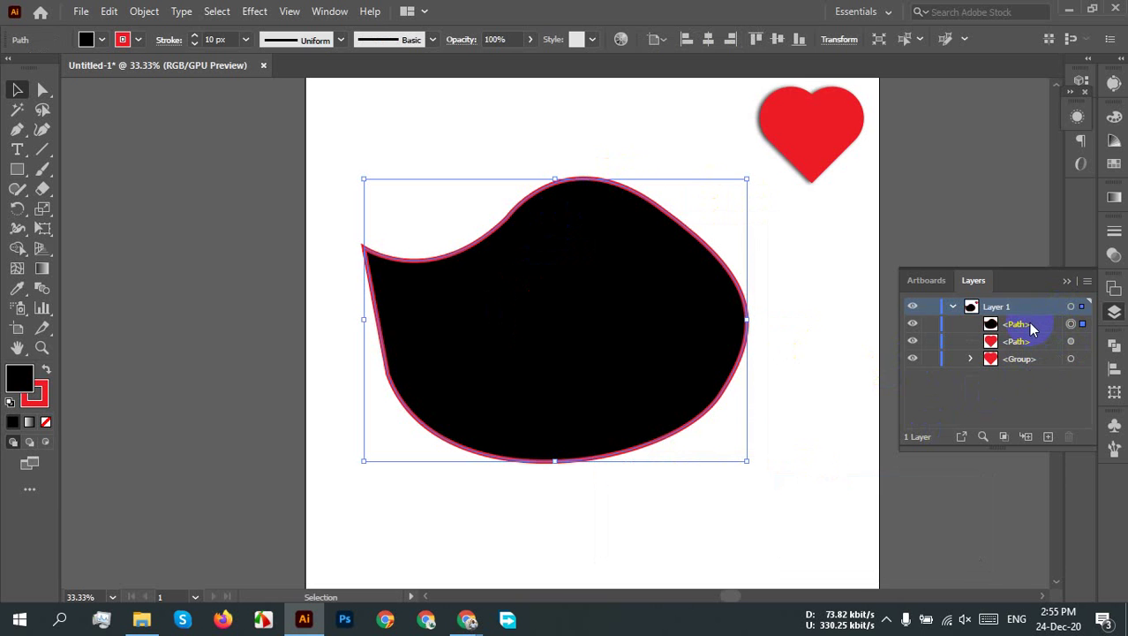
drag(1075, 339, 602, 242)
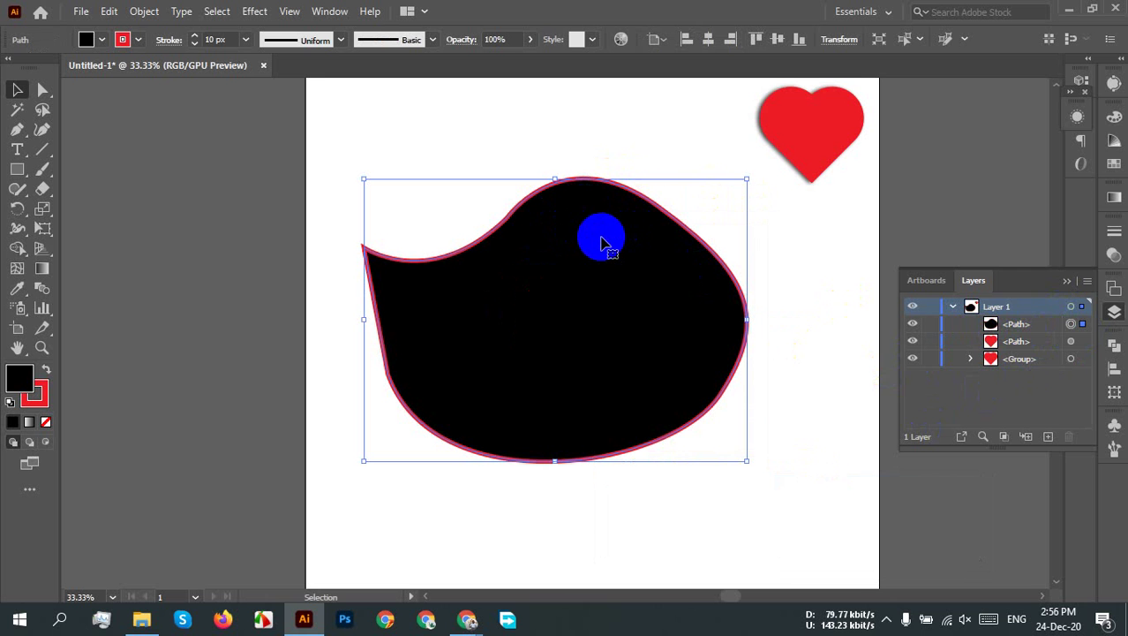
drag(603, 243, 603, 246)
Step: Send the black curved path to the back of the stacking order again and deselect it
right_click(602, 246)
mouse_move(679, 514)
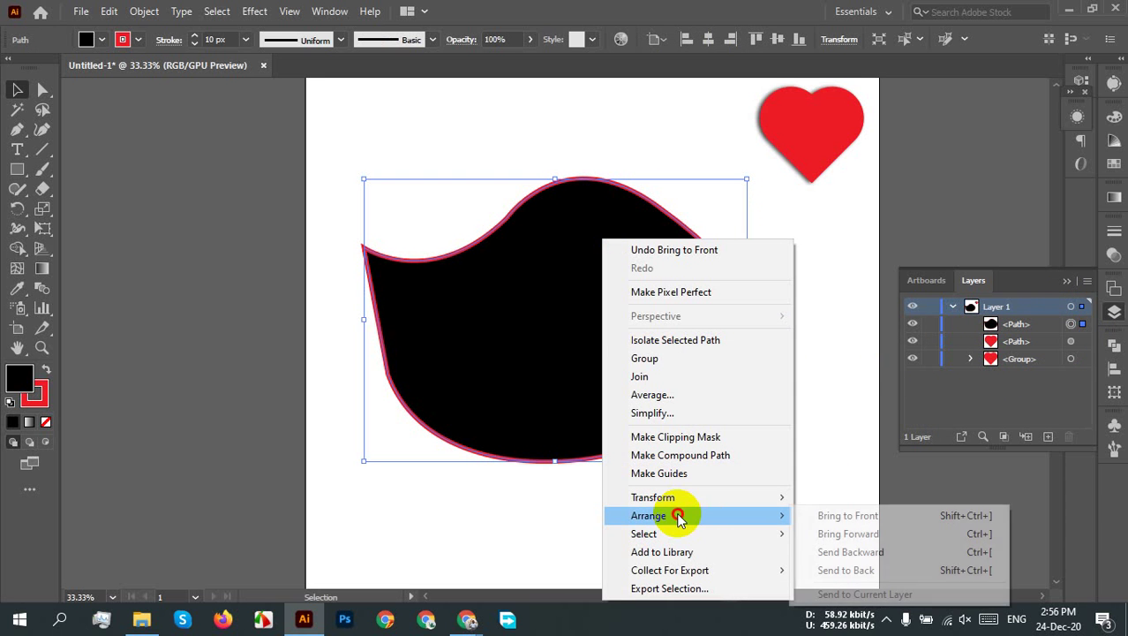
click(852, 570)
click(757, 457)
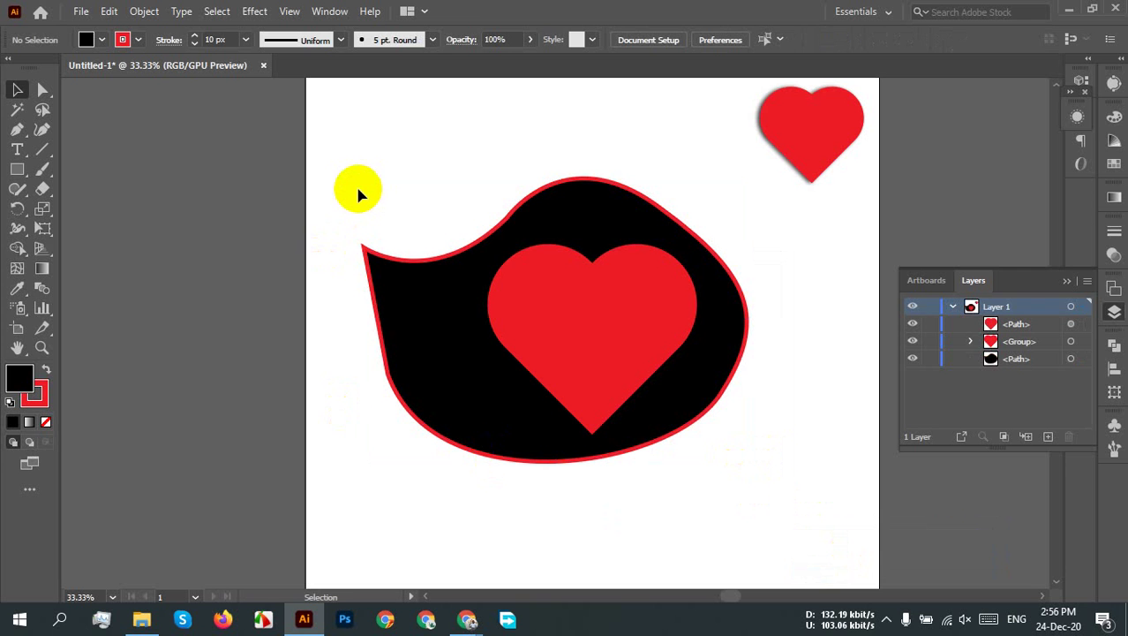
Step: Delete the black curved path from behind the large heart
drag(358, 195, 419, 545)
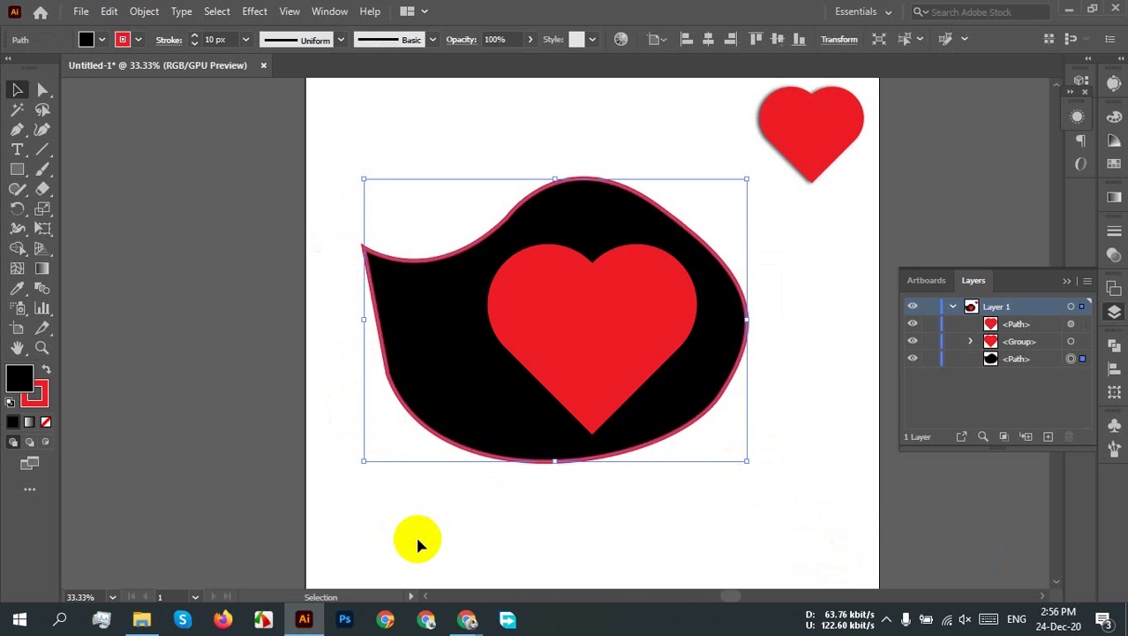
key(Delete)
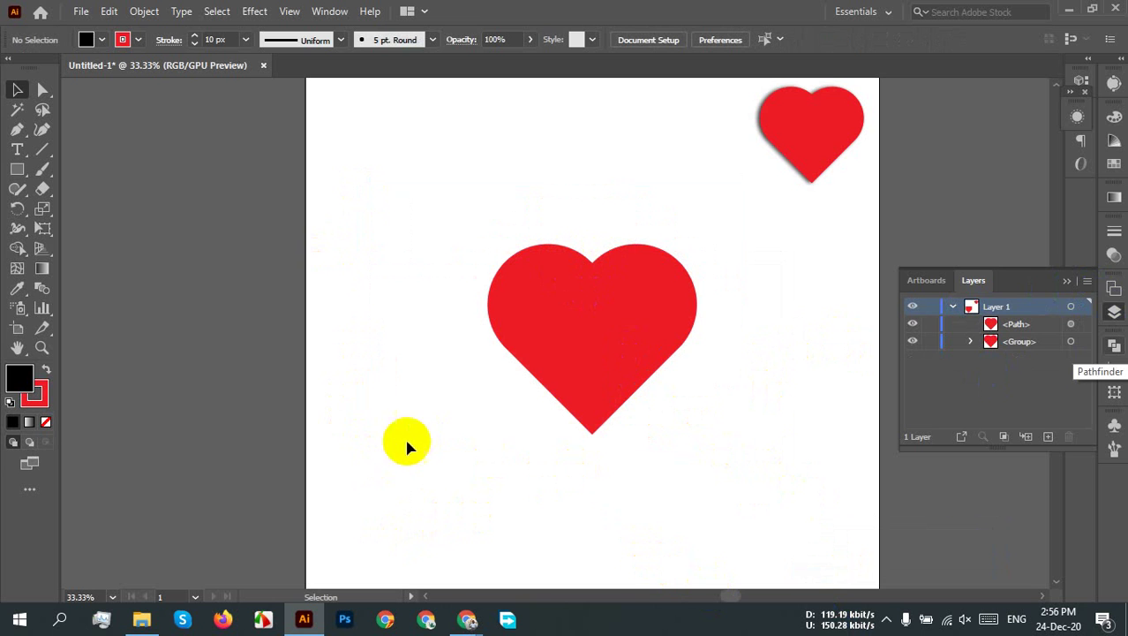
Step: Close the layer list and check the Google Meet call window
click(1115, 313)
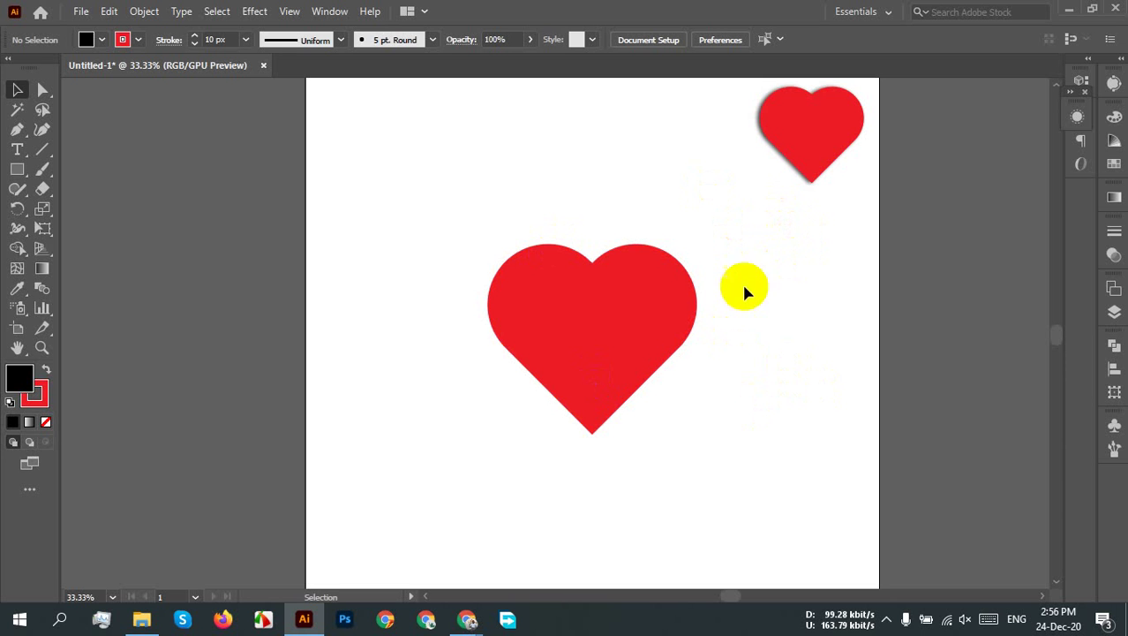
click(680, 337)
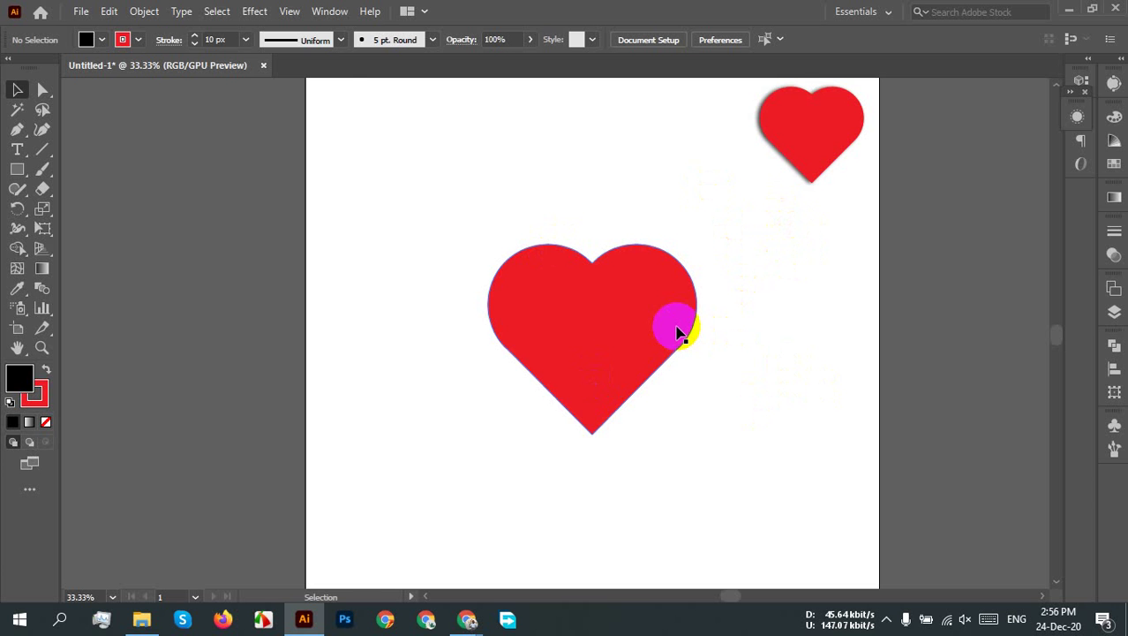
mouse_move(468, 621)
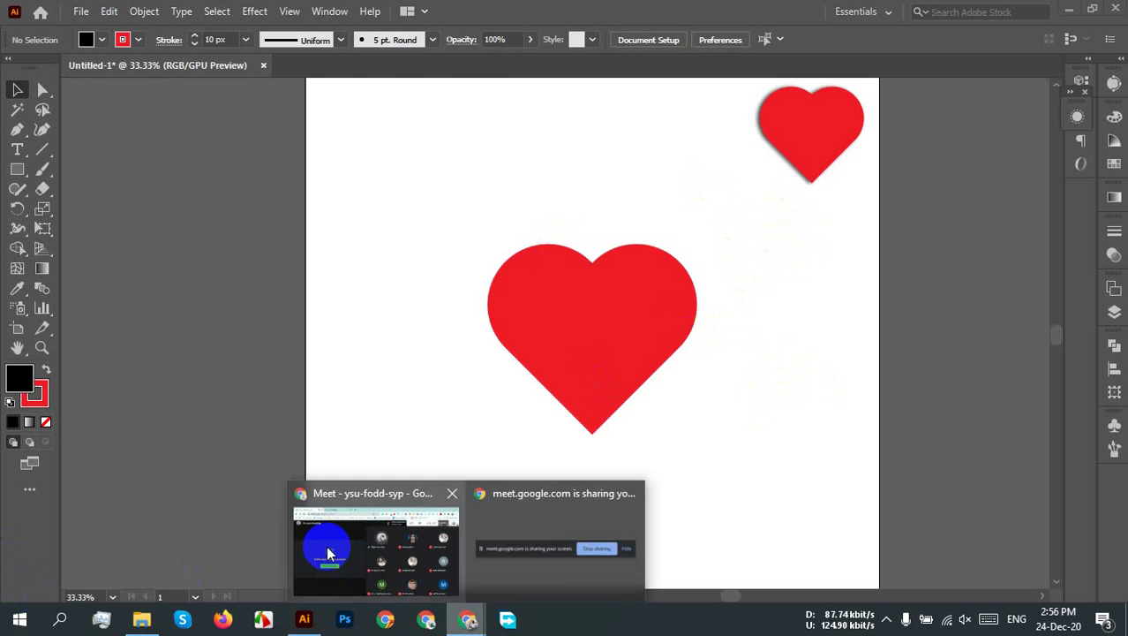
click(329, 554)
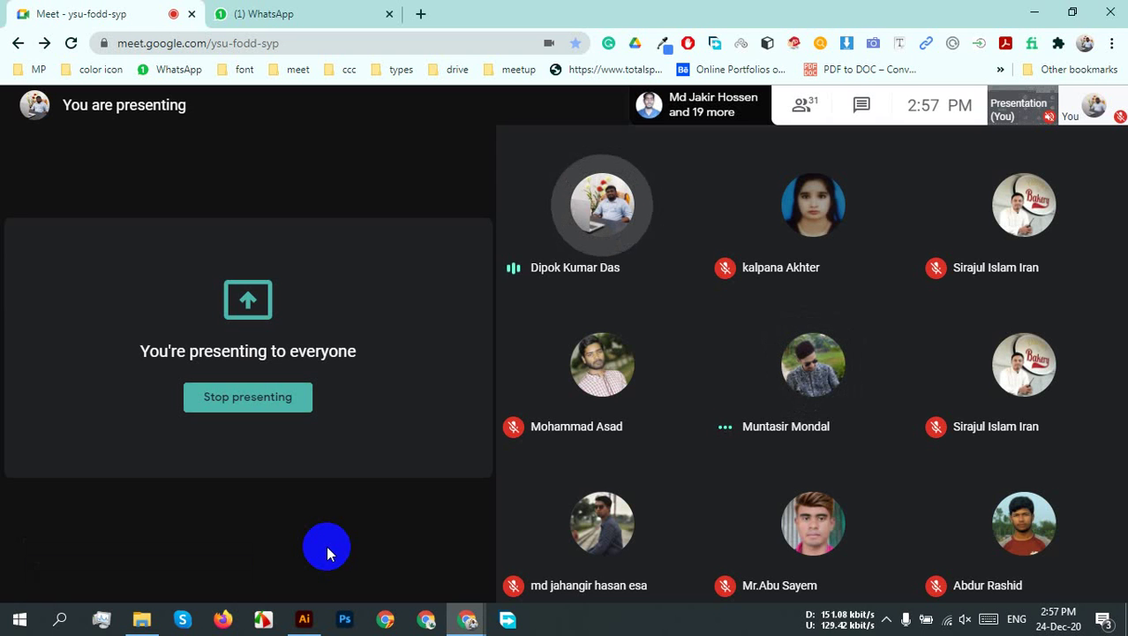
Step: Switch back to Illustrator and draw a black rectangle with a red outline, about 916 × 812 px, covering the large heart
click(306, 619)
click(16, 168)
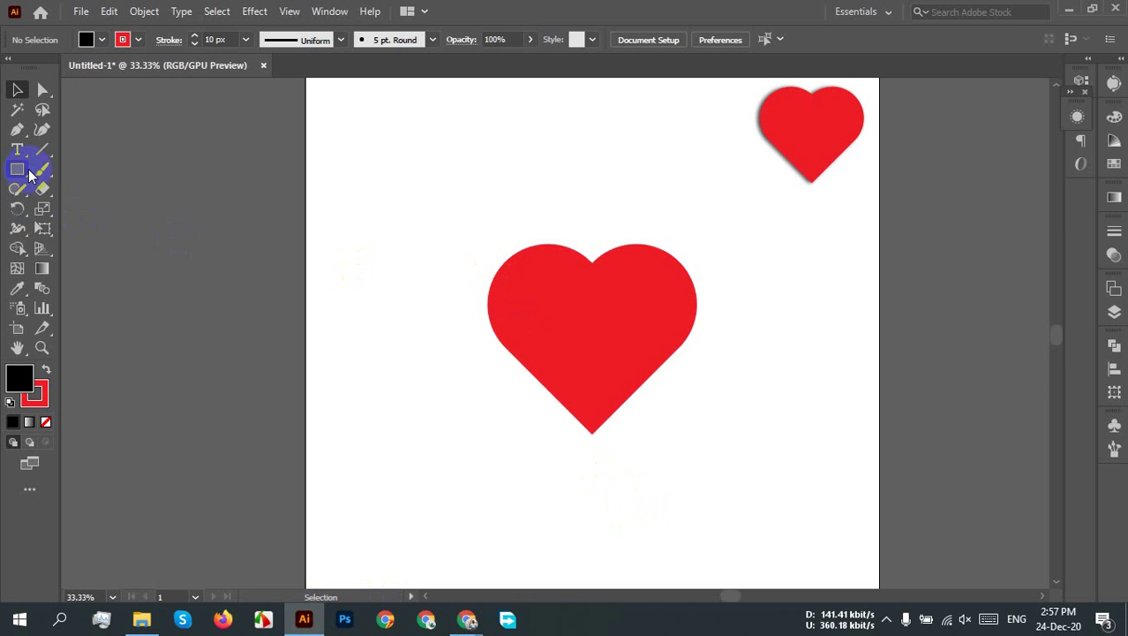
mouse_move(390, 200)
mouse_down()
mouse_move(478, 240)
mouse_move(728, 459)
mouse_move(742, 511)
mouse_up()
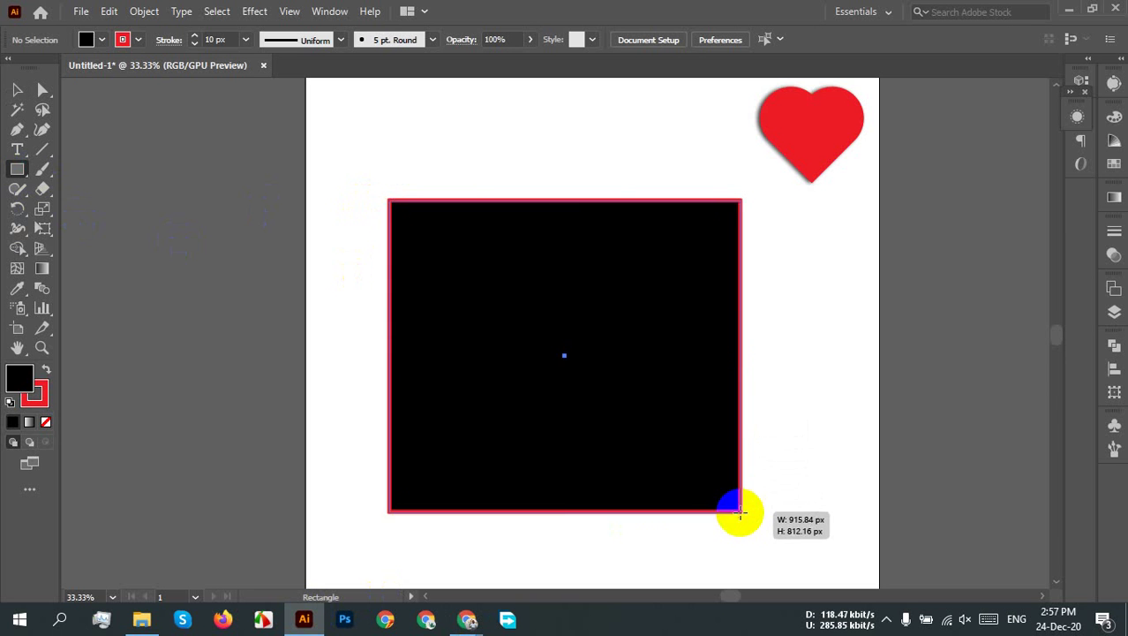
Step: Open the layer list, and hide and show the rectangle and the small heart's path to identify each entry
click(1116, 318)
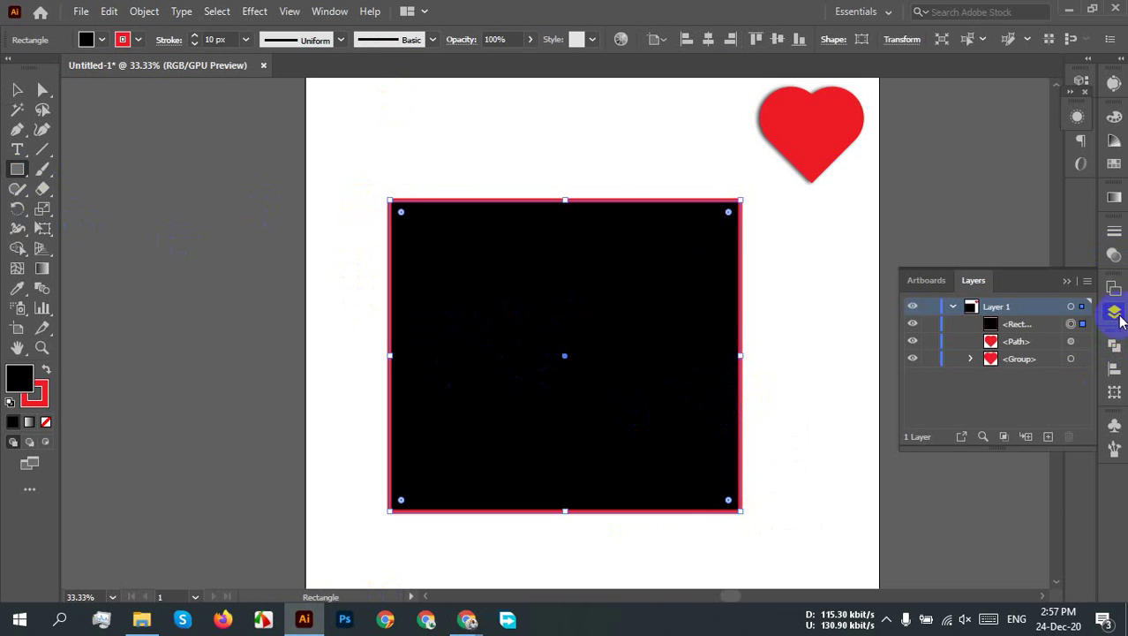
click(914, 325)
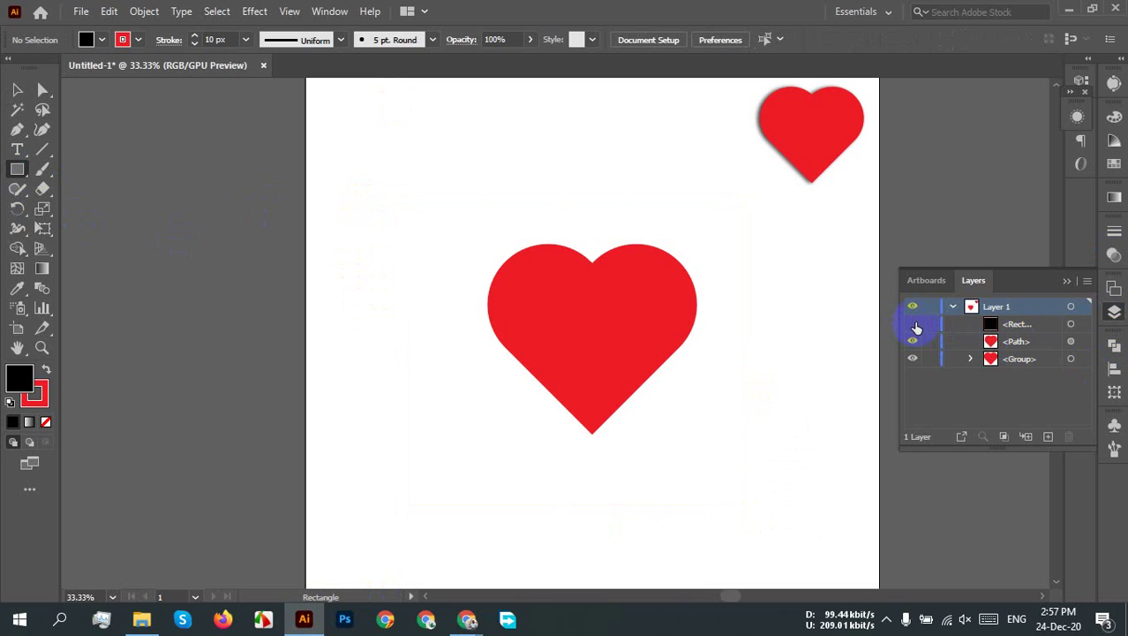
click(914, 325)
click(934, 344)
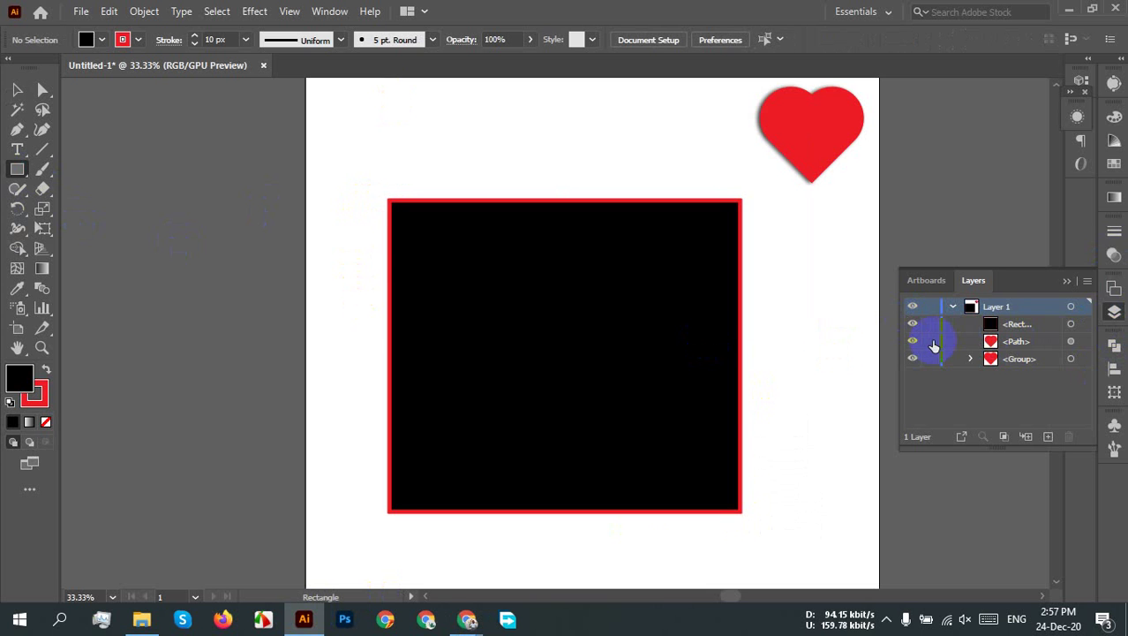
click(915, 342)
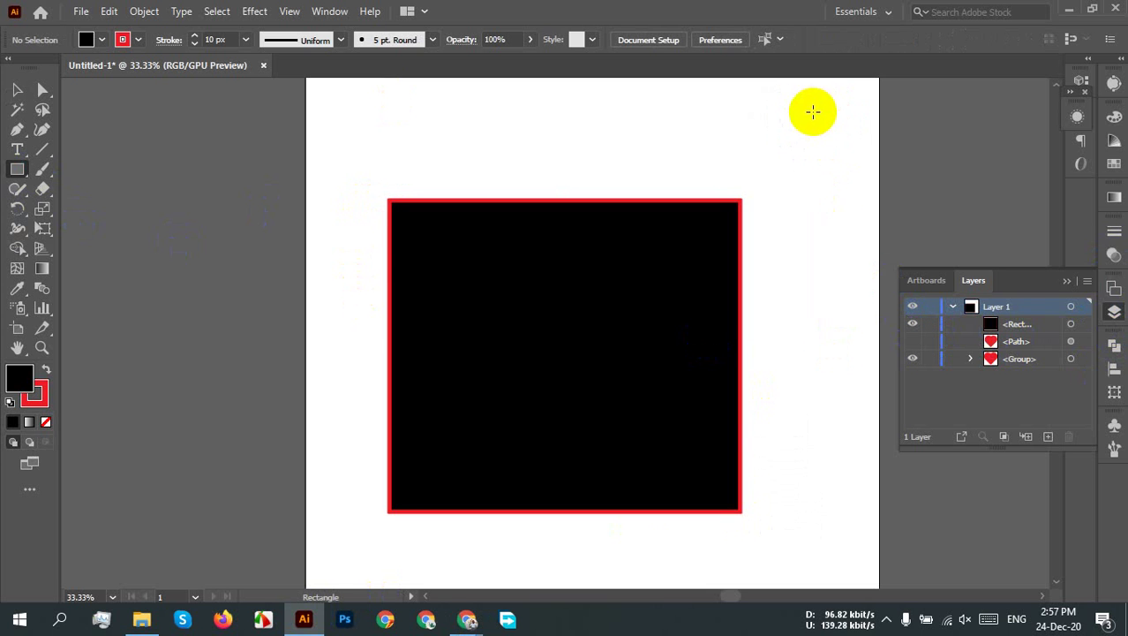
click(913, 341)
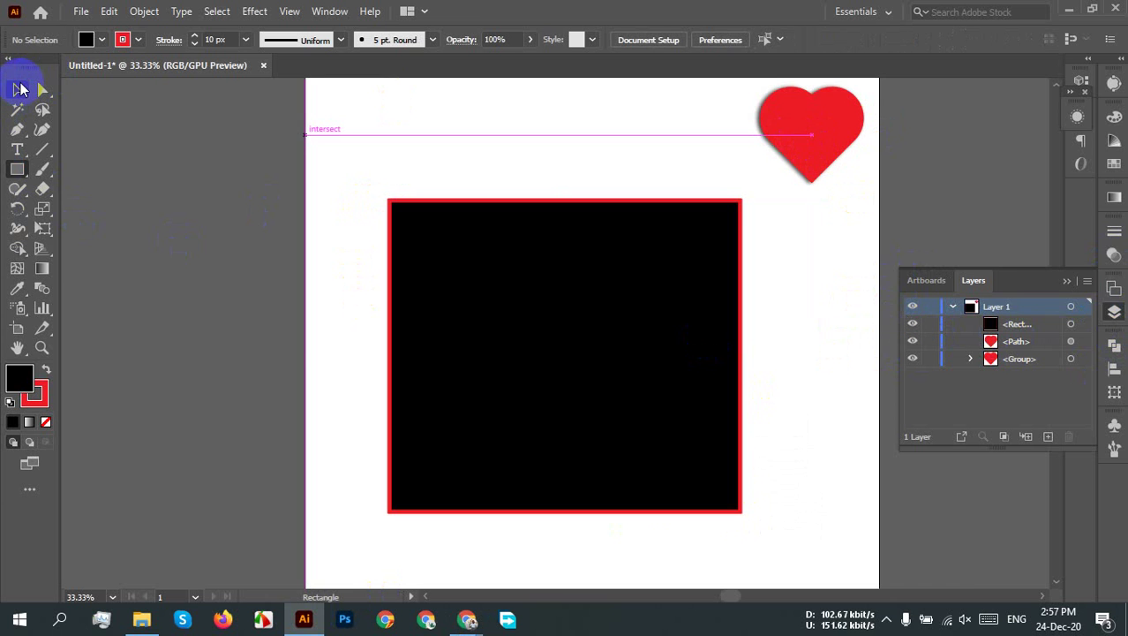
Step: Change the small heart's fill to light blue and deselect it
click(18, 91)
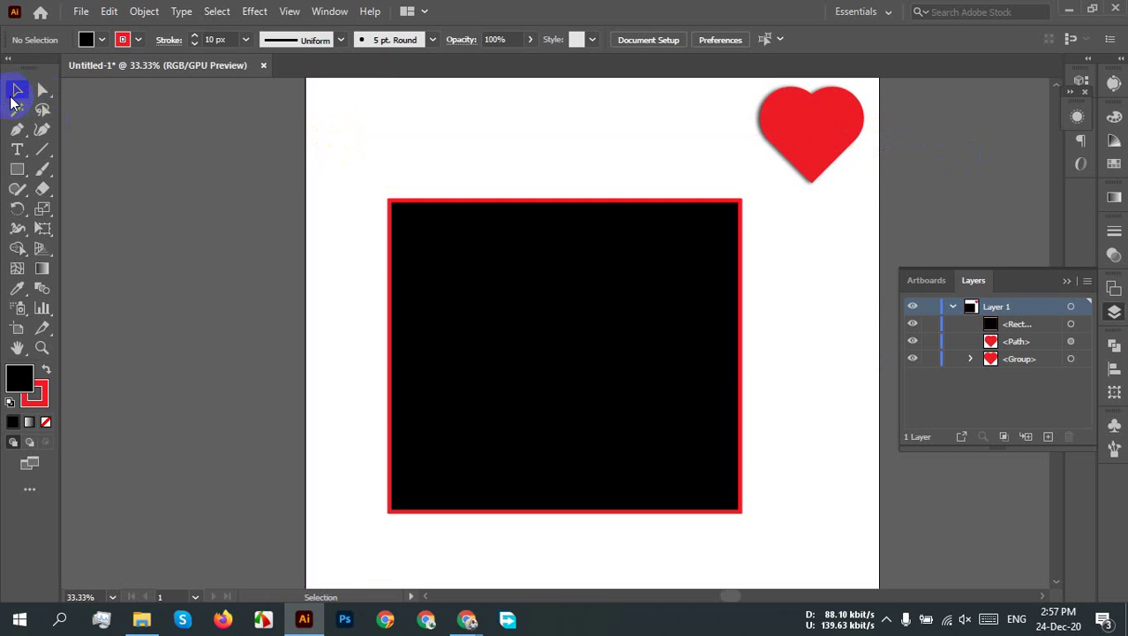
click(831, 114)
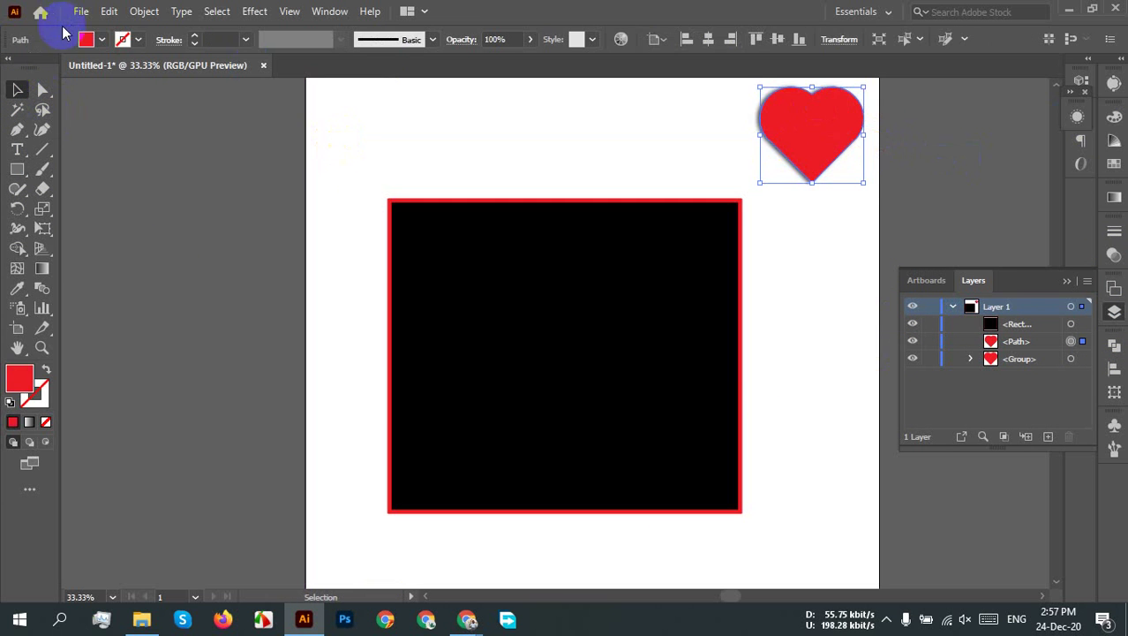
click(87, 40)
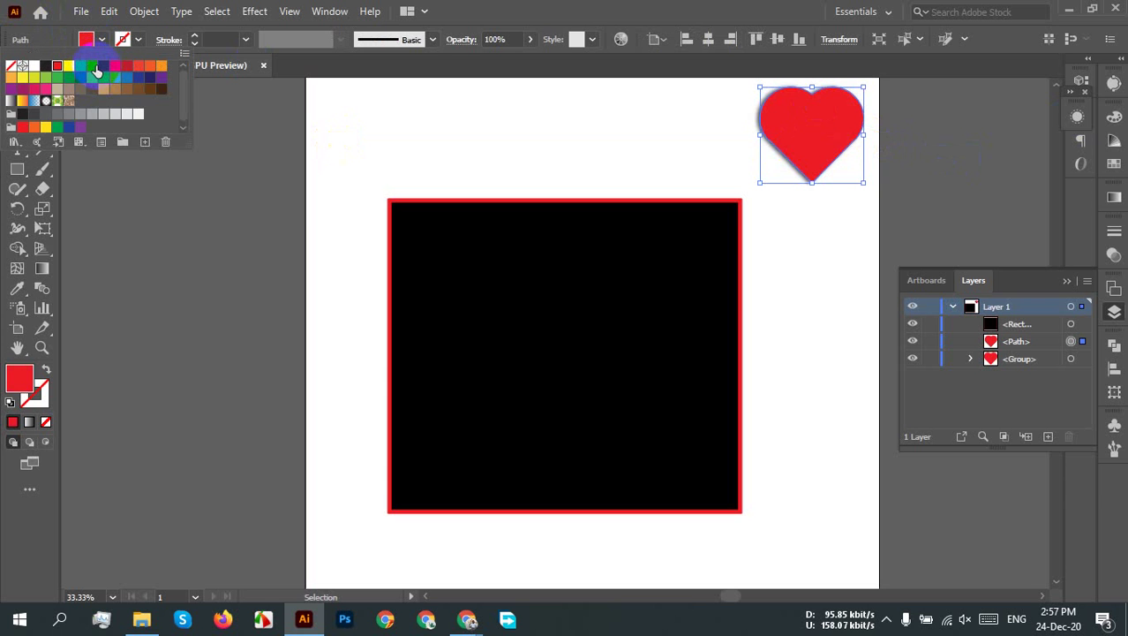
click(94, 69)
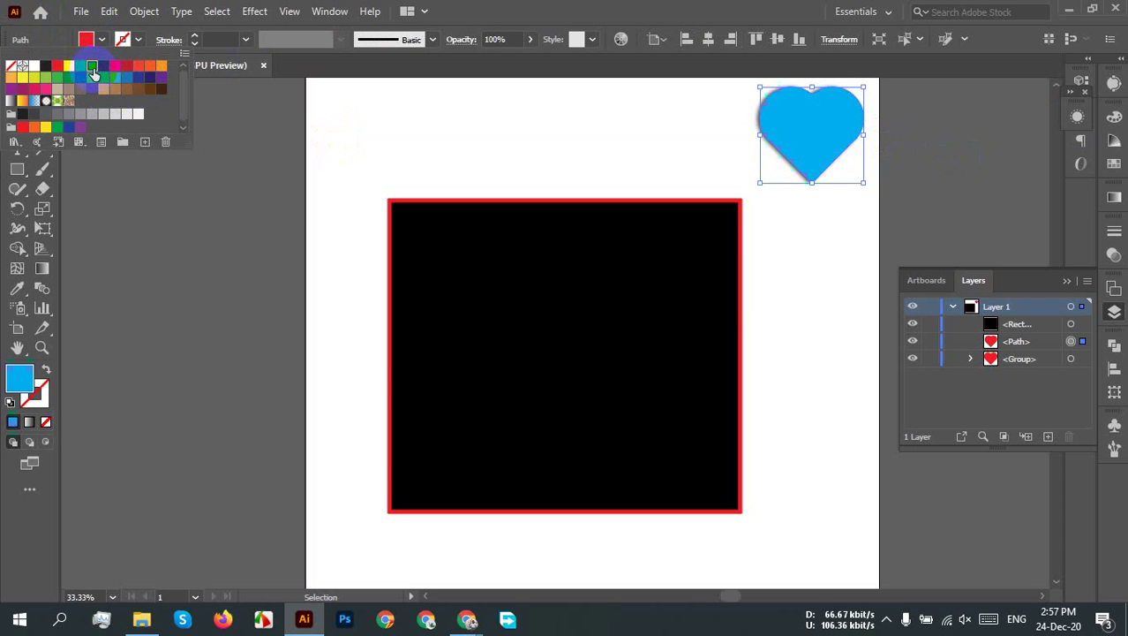
click(777, 265)
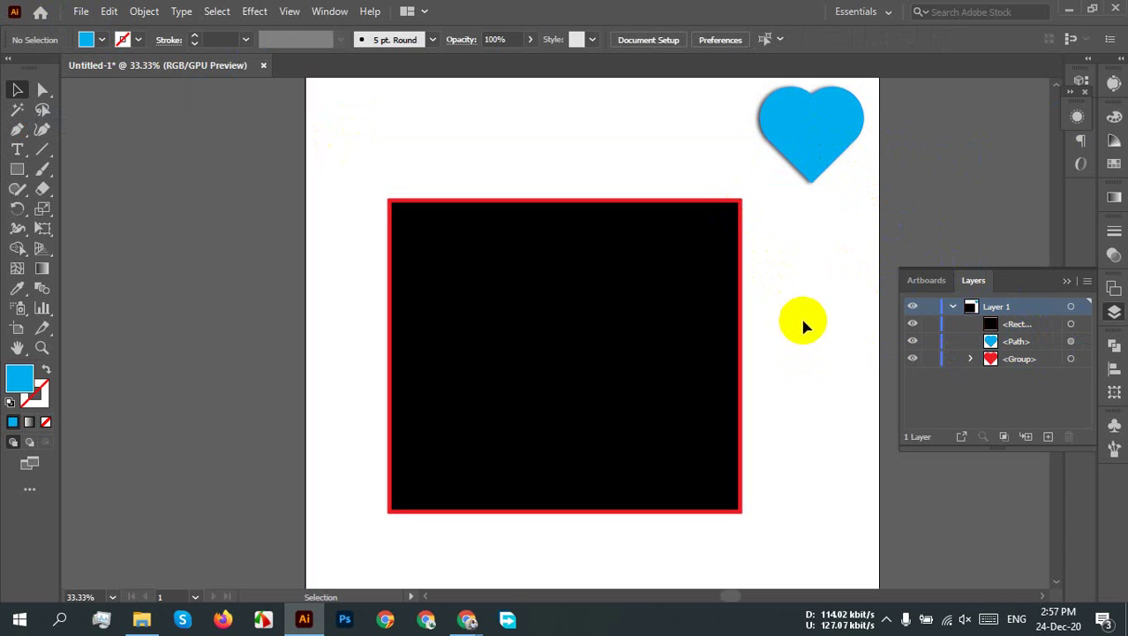
Step: Hide and show the black rectangle to see the large red heart beneath it
click(913, 324)
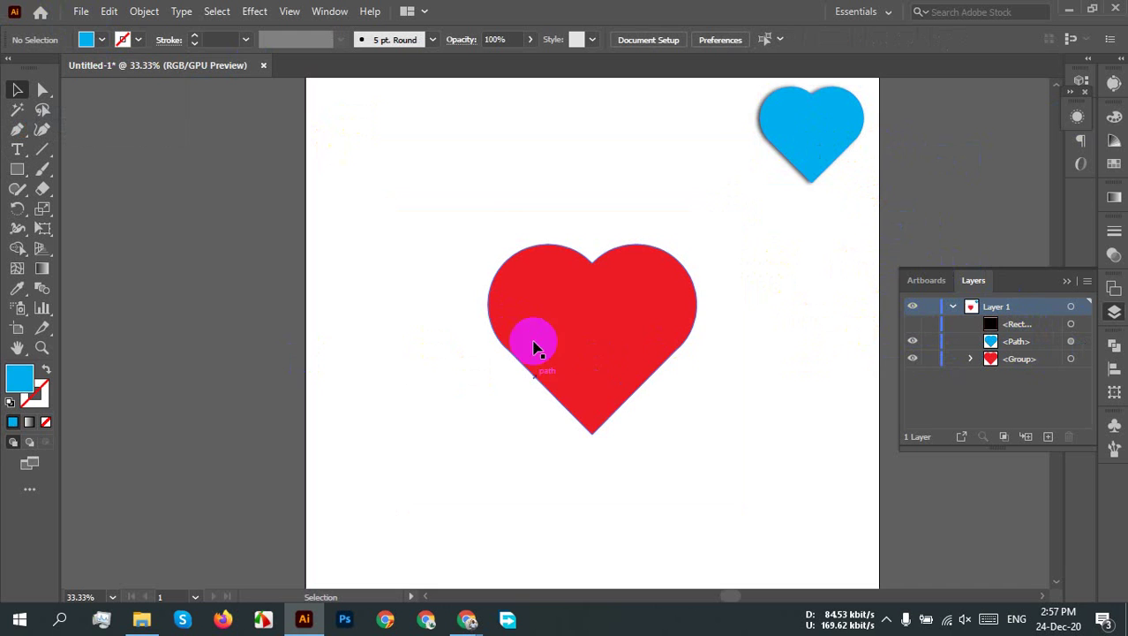
click(913, 324)
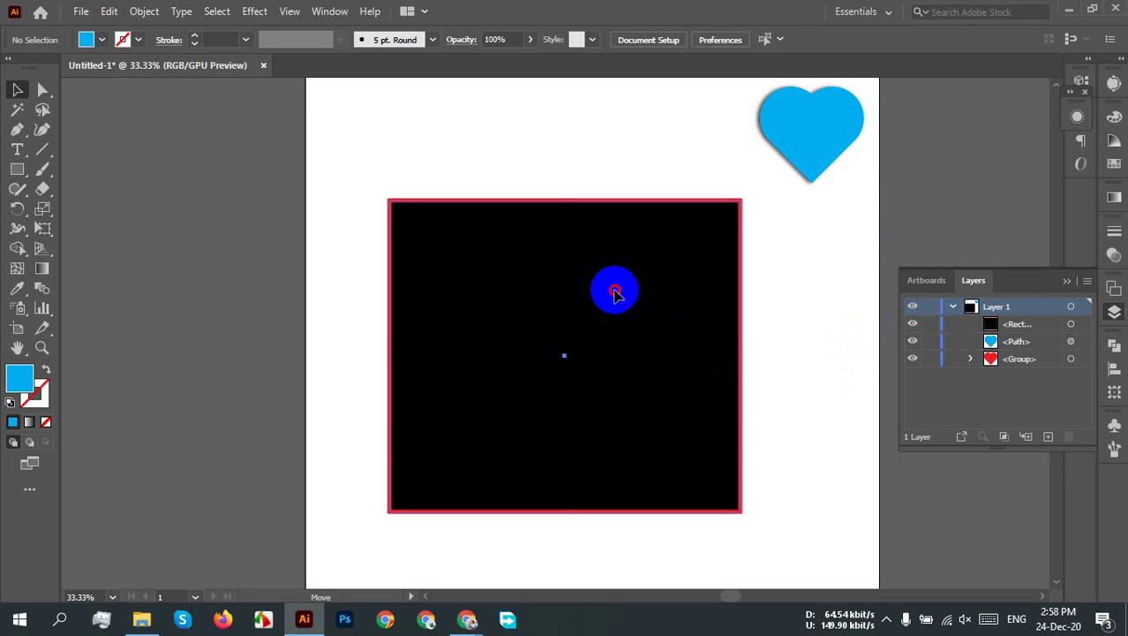
Step: Send the black rectangle backward one level and move the small blue heart onto its upper-right area
click(641, 256)
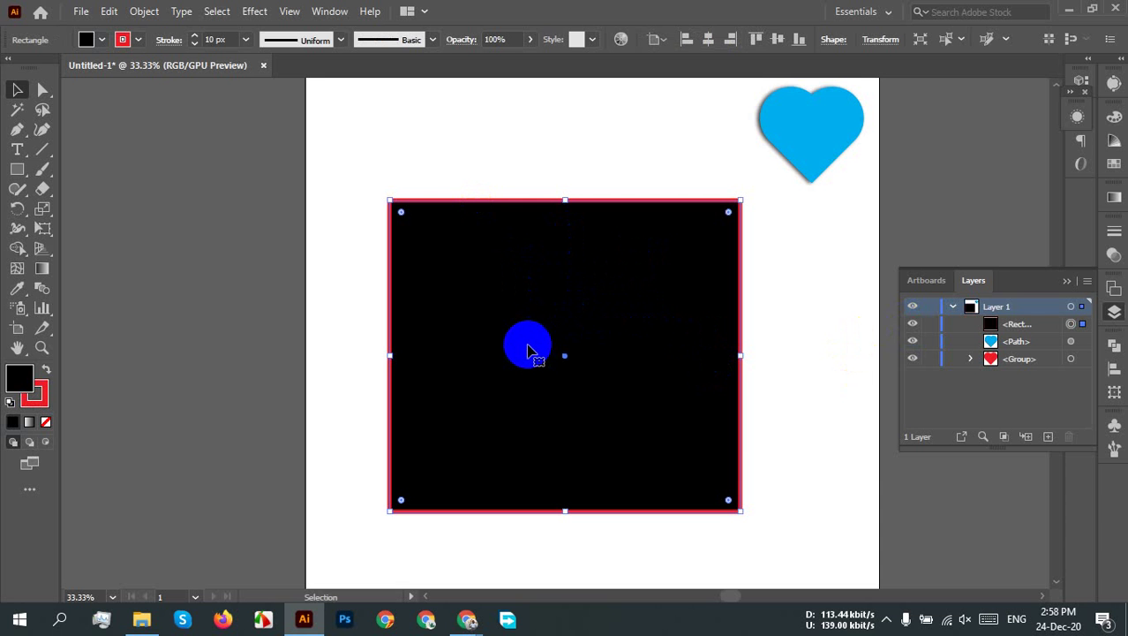
right_click(528, 292)
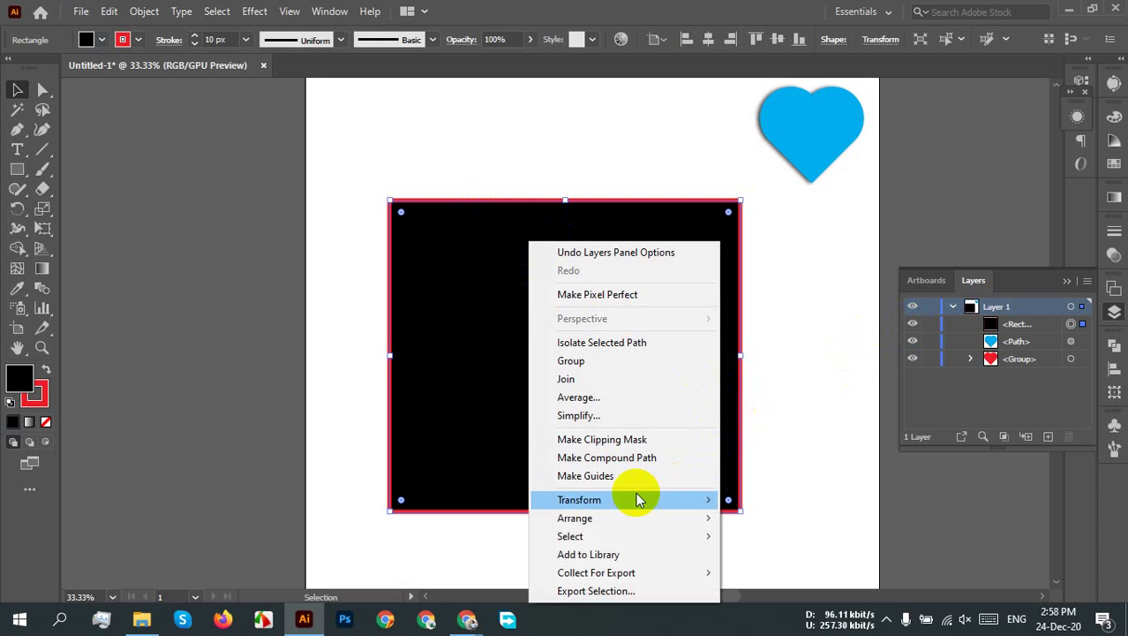
mouse_move(612, 517)
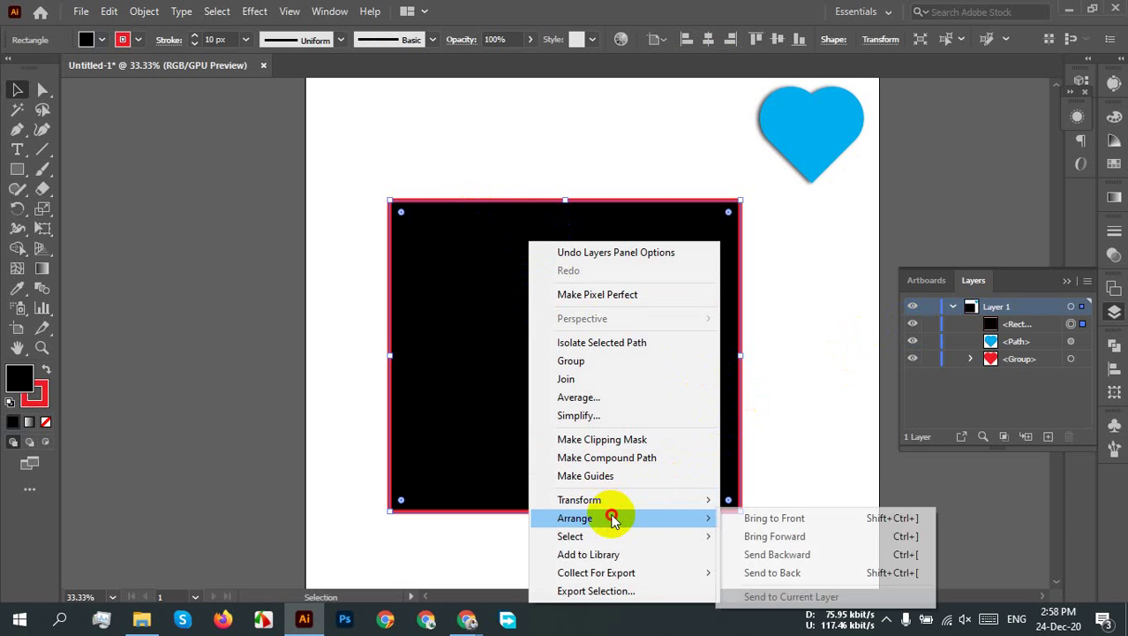
click(806, 558)
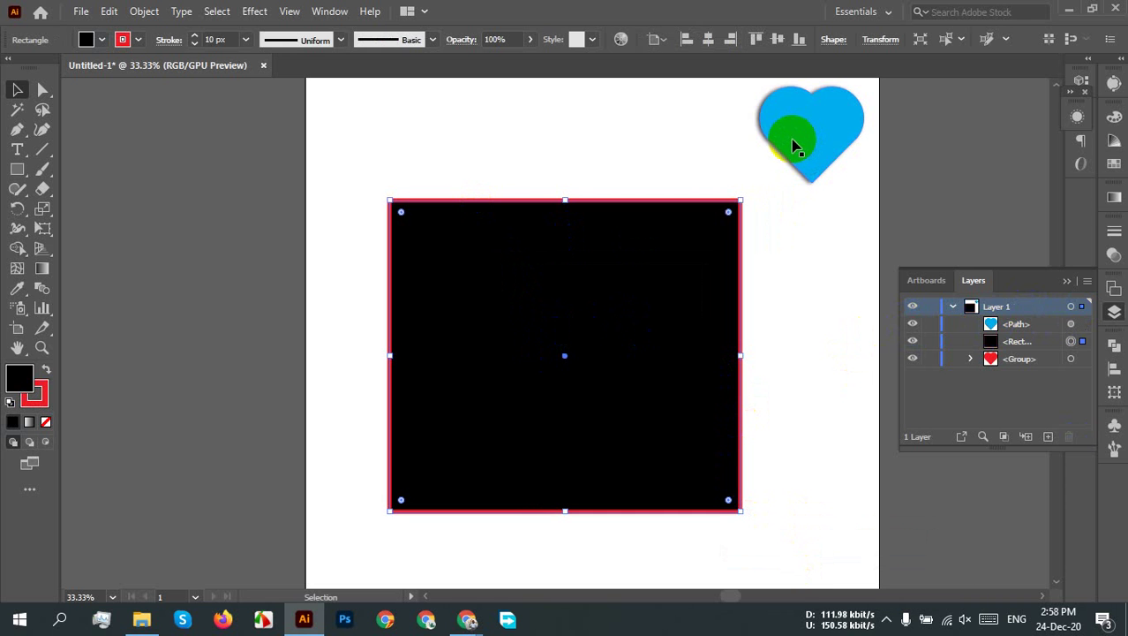
drag(793, 146, 680, 279)
click(827, 232)
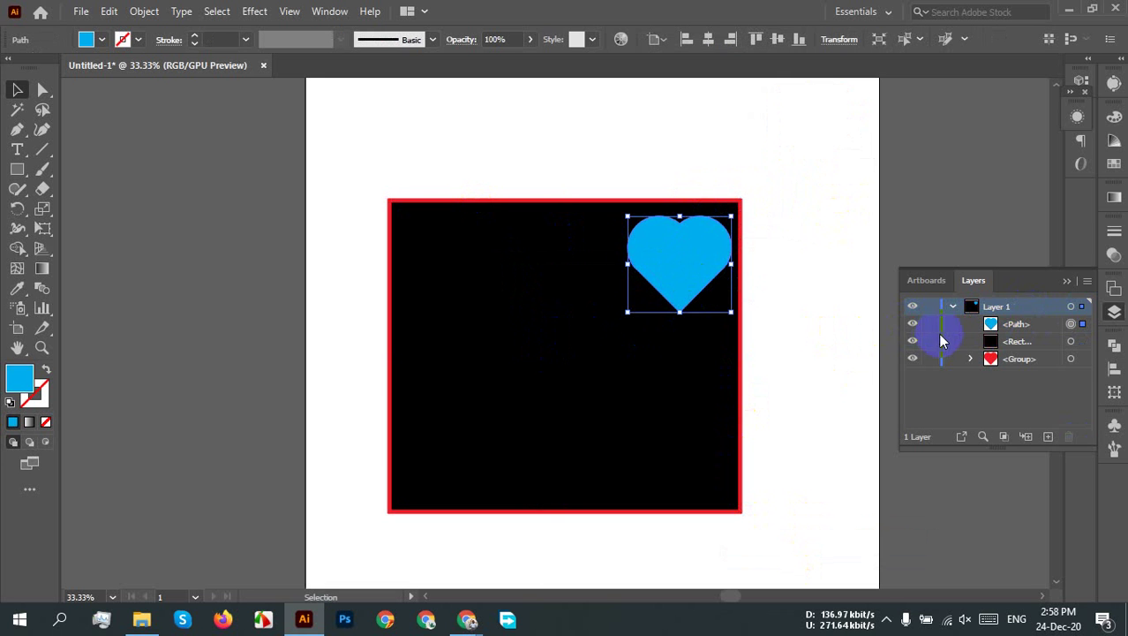
Step: Undo the blue heart's move and the rectangle's stacking change, and make the rectangle visible again
key(ctrl+z)
key(ctrl+z)
key(ctrl+z)
key(ctrl+z)
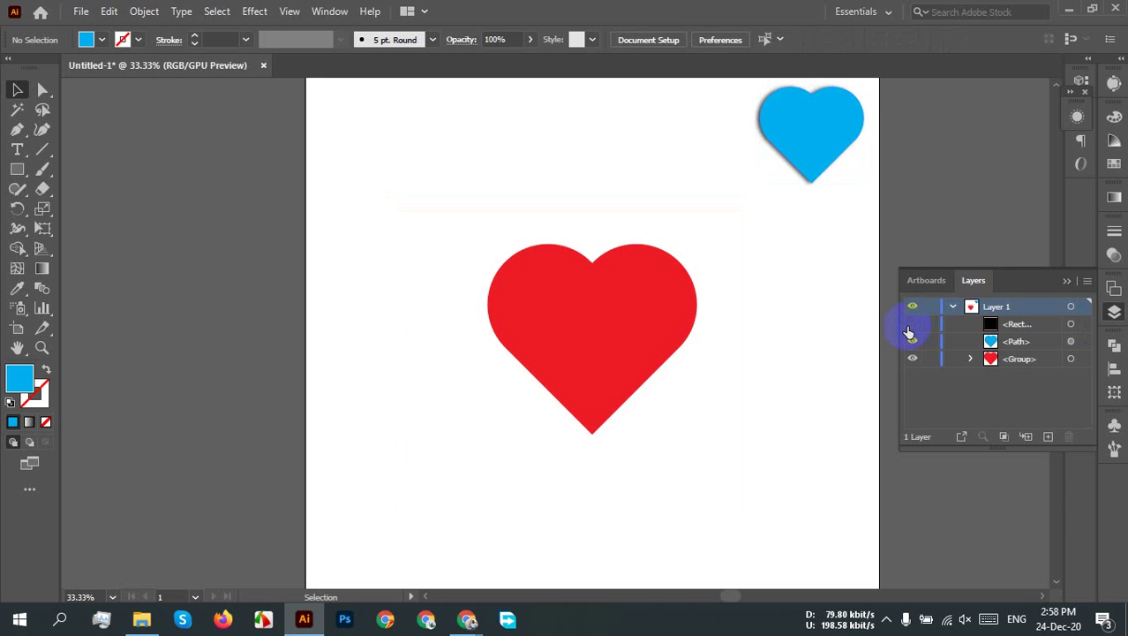
click(912, 324)
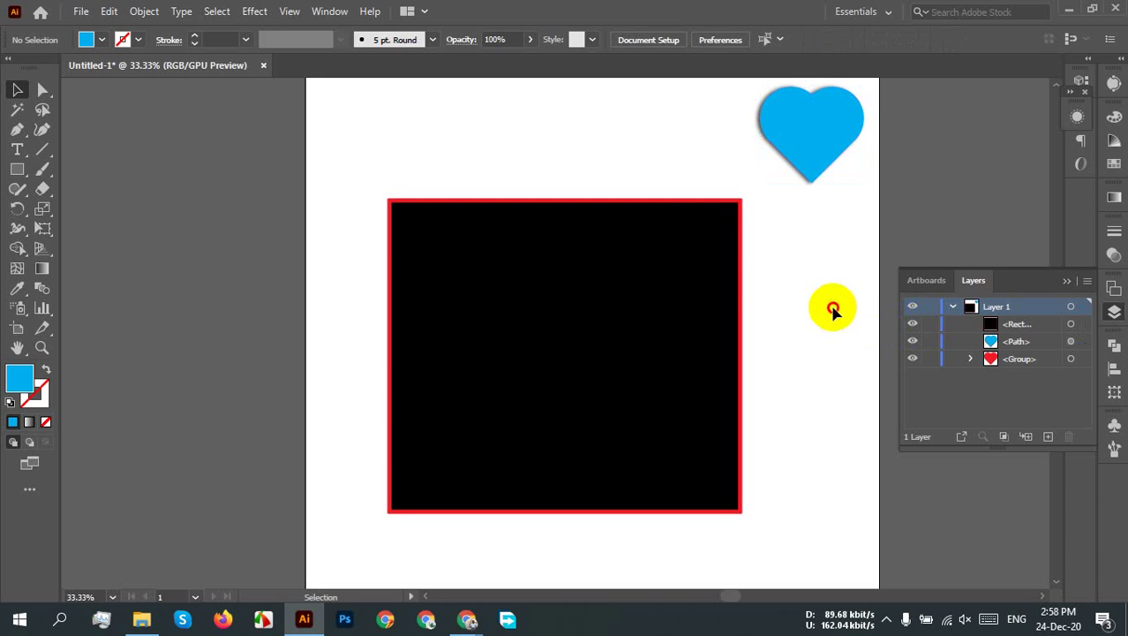
Step: Move the small blue heart to the black rectangle's upper-right area, and send the rectangle backward one level behind it
drag(804, 155, 670, 279)
click(688, 265)
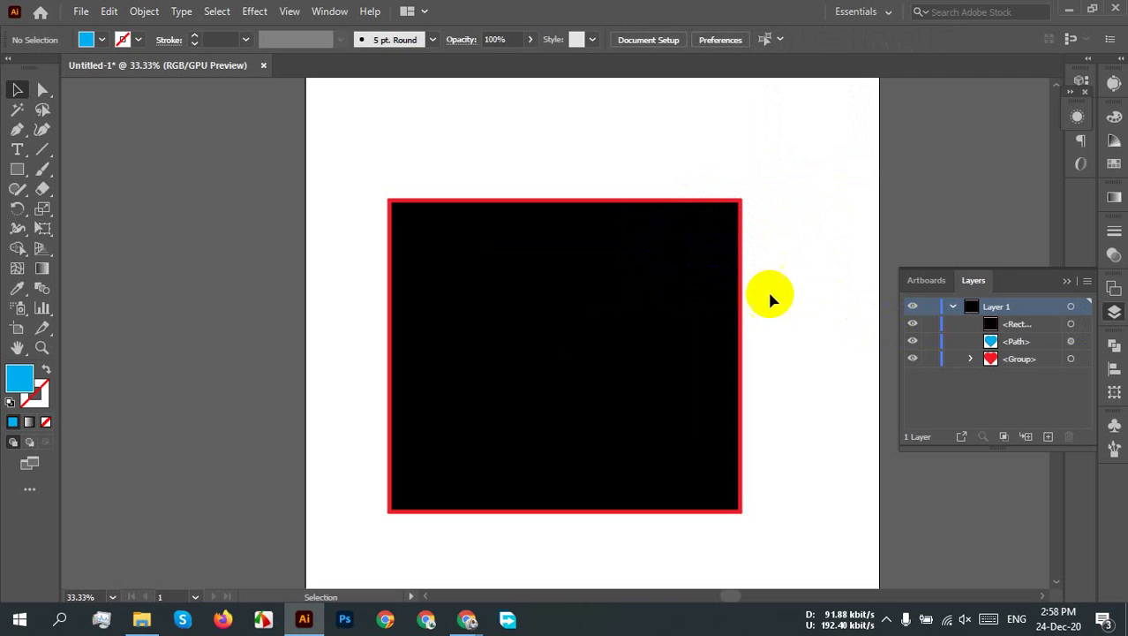
click(389, 355)
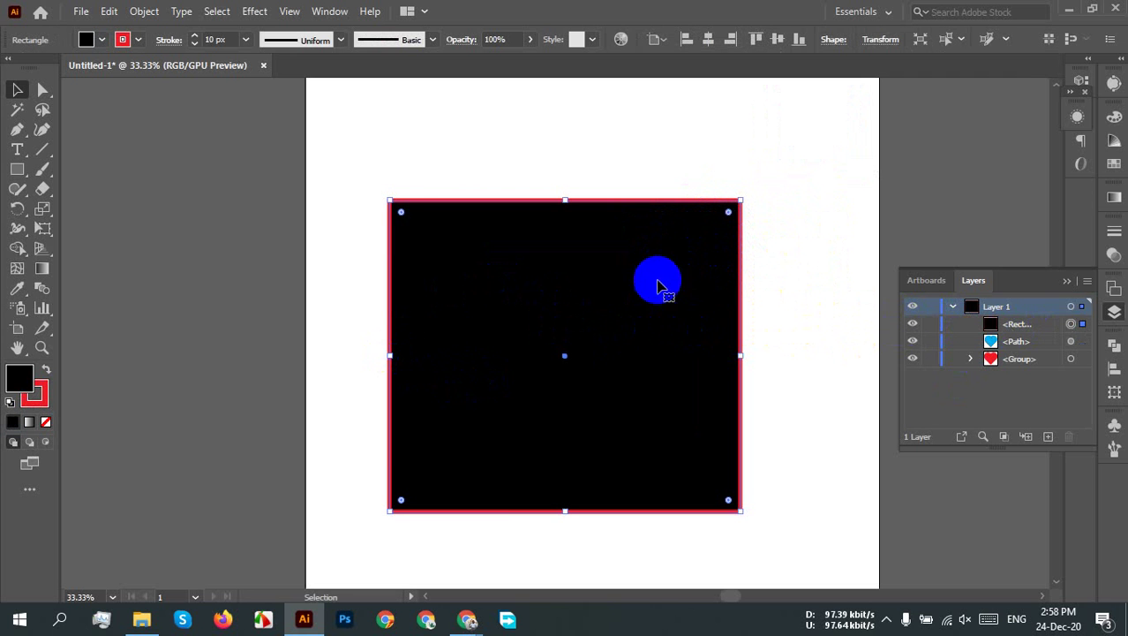
right_click(495, 283)
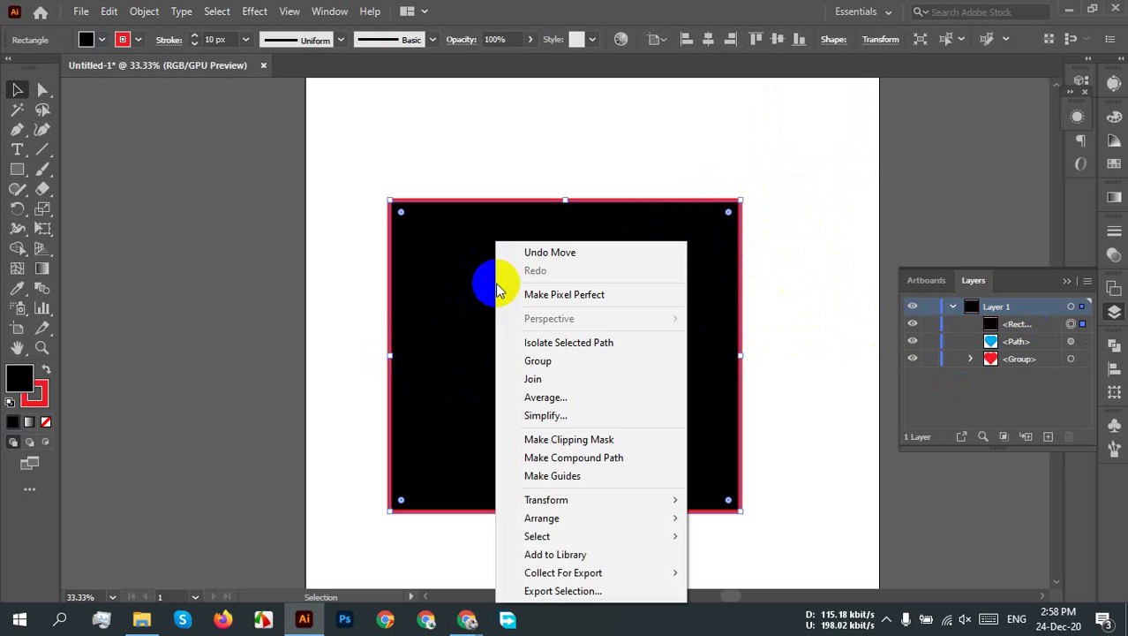
mouse_move(604, 518)
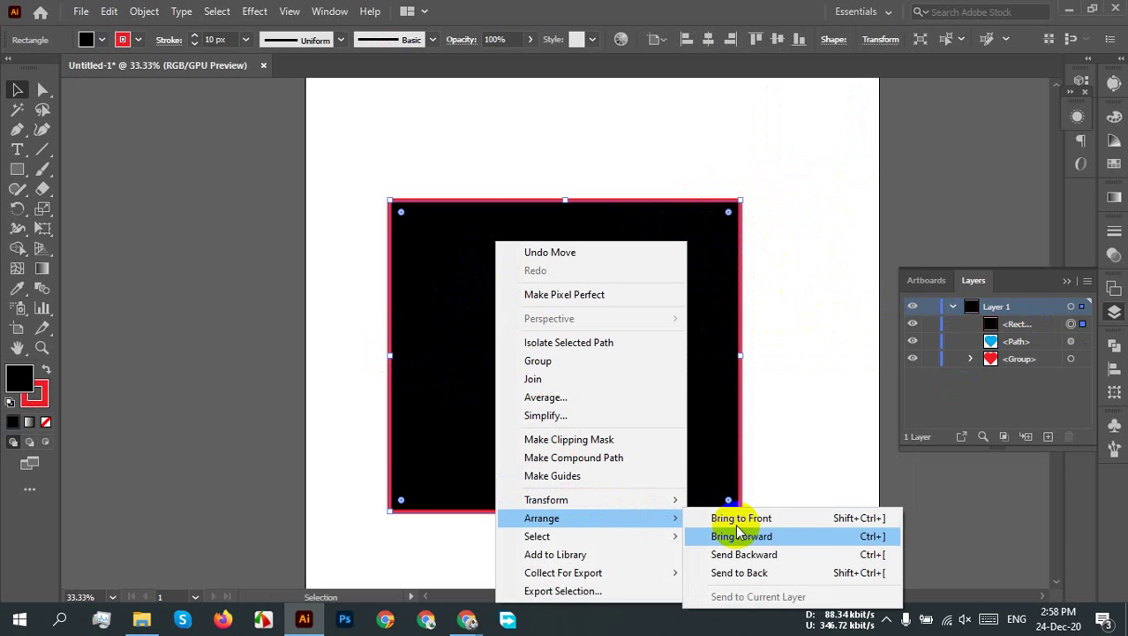
click(780, 555)
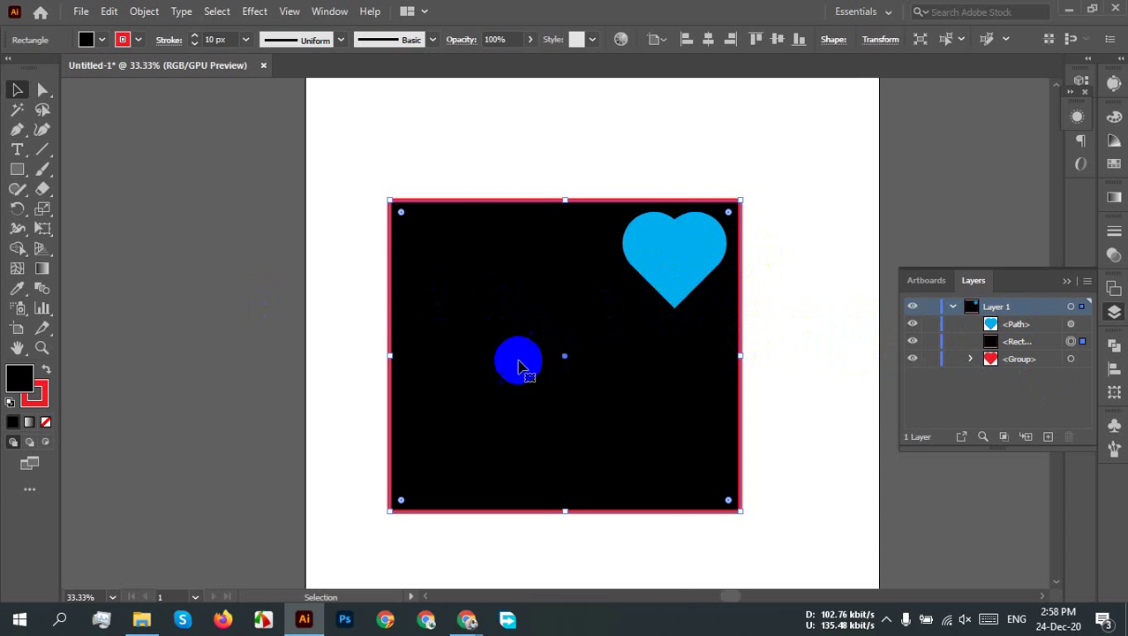
Step: Send the black rectangle backward one more level, behind the large red heart
right_click(488, 312)
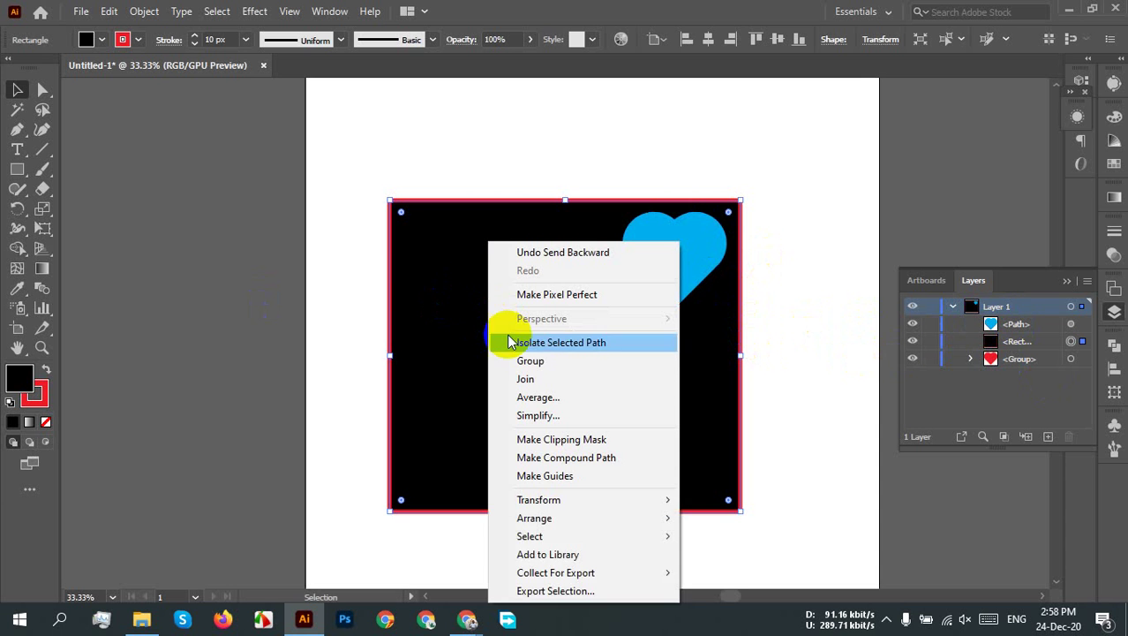
mouse_move(584, 518)
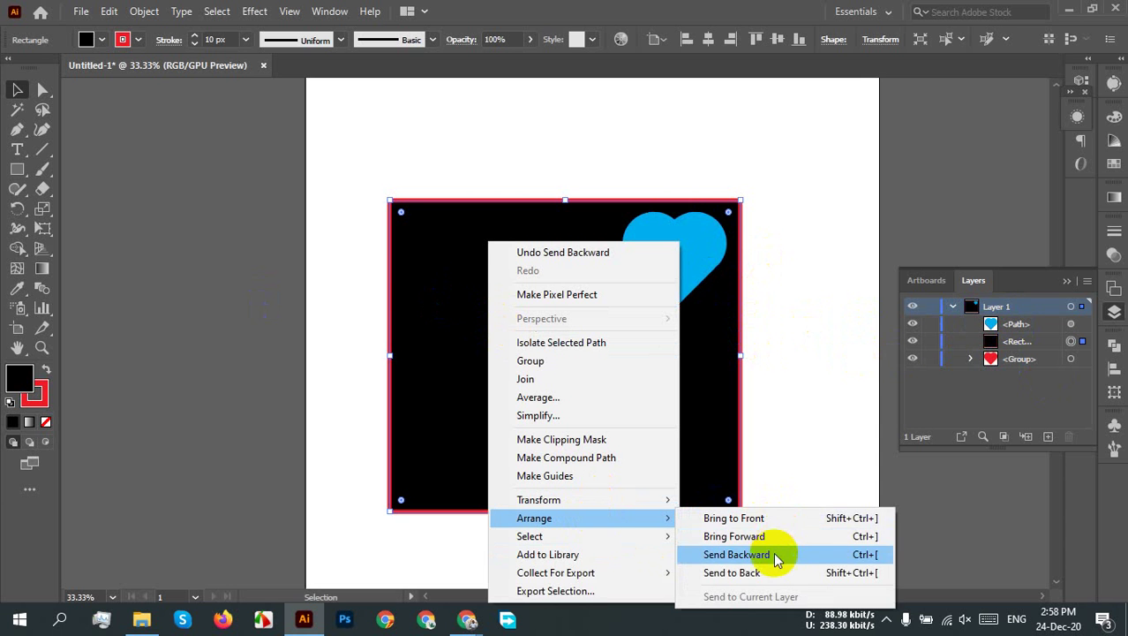
click(776, 554)
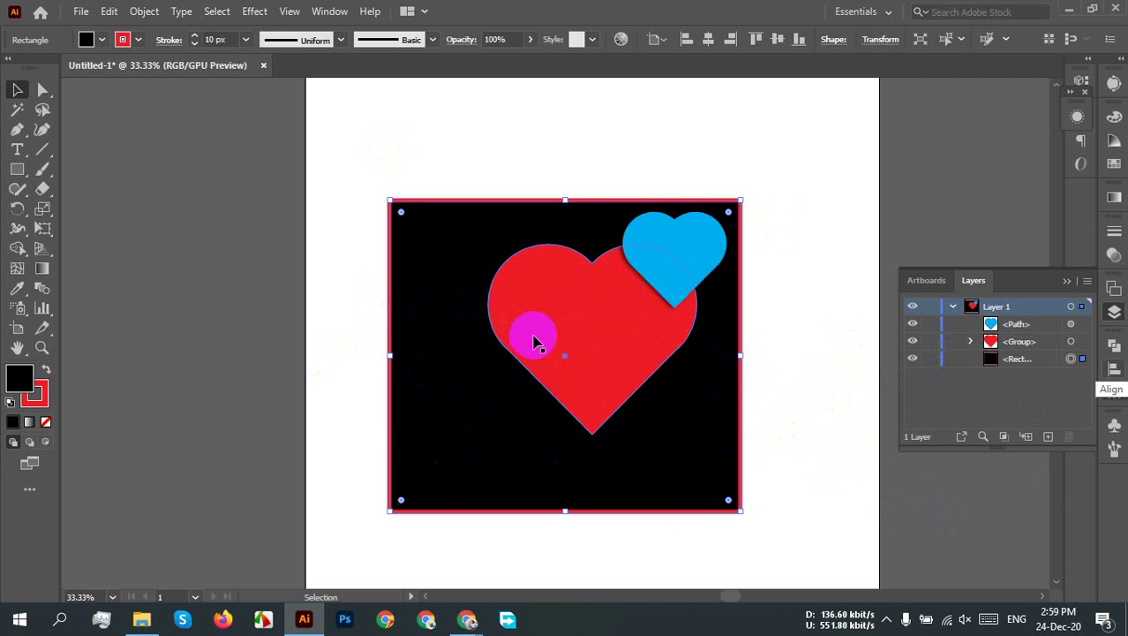
Step: Send the small blue heart backward one level, behind the large red heart, and clear the selection
right_click(685, 252)
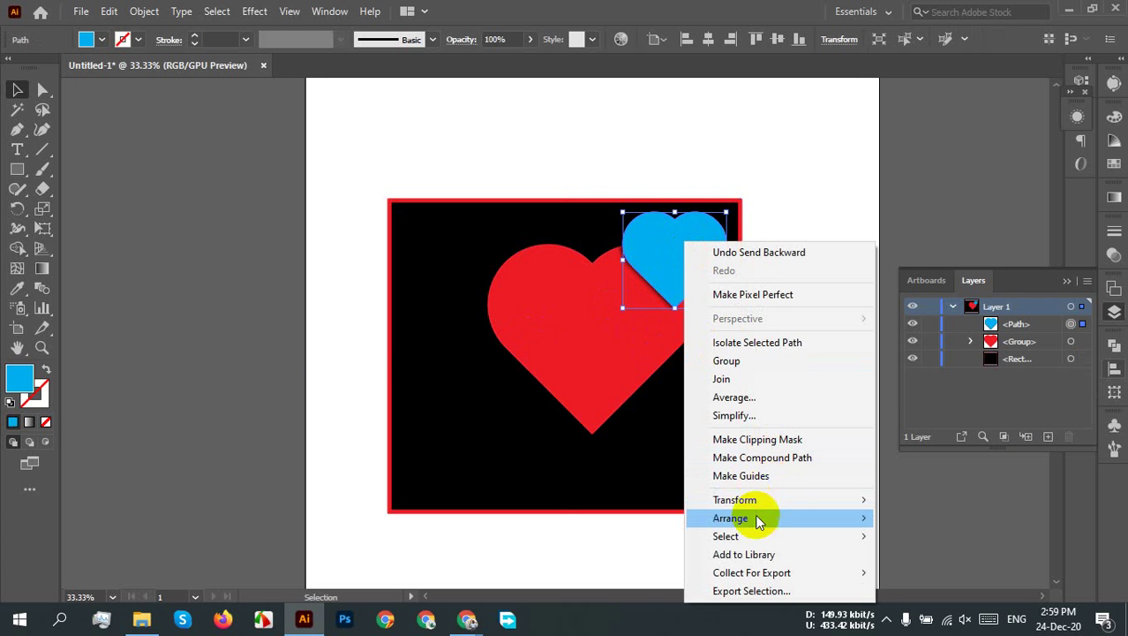
mouse_move(839, 519)
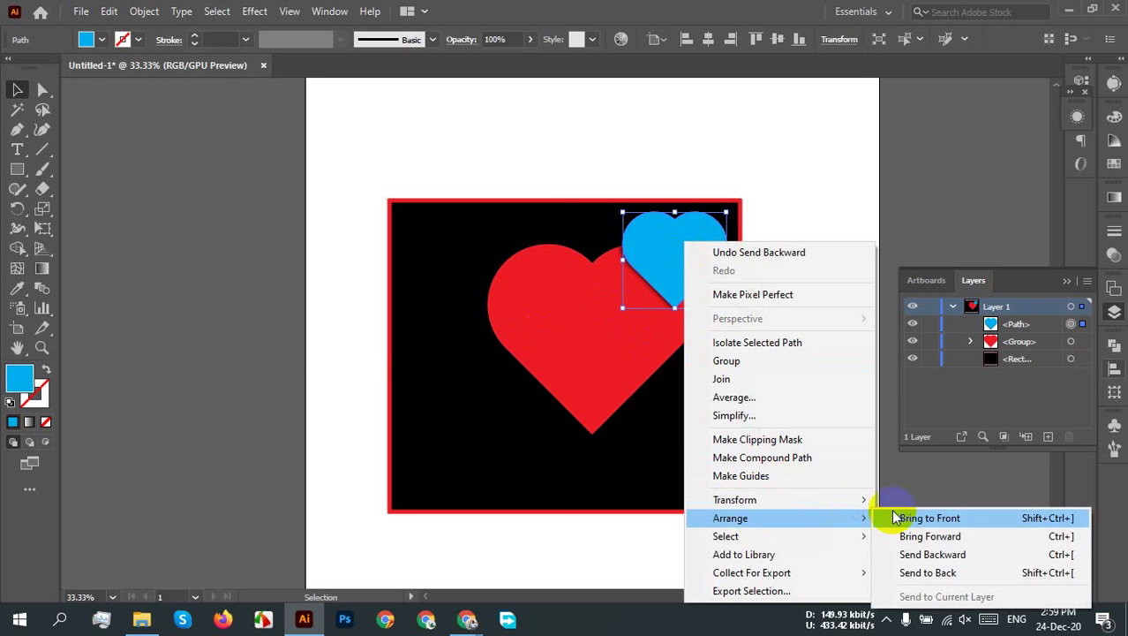
click(962, 559)
click(773, 318)
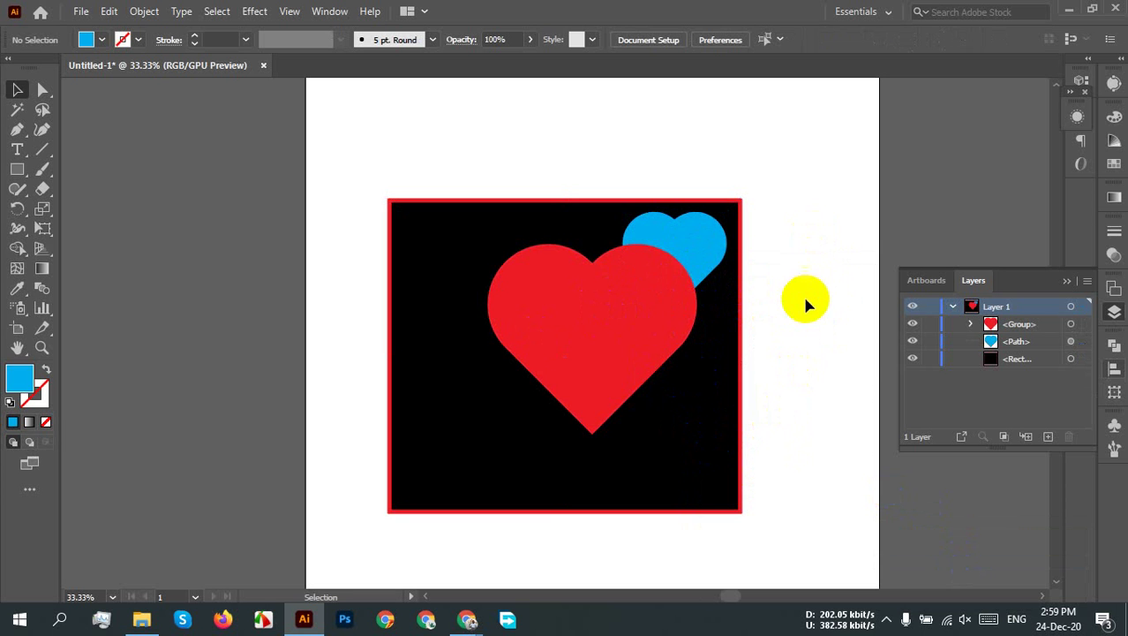
Step: Delete the black rectangle and move both hearts together off the artboard, past its upper-left corner
click(692, 503)
key(Delete)
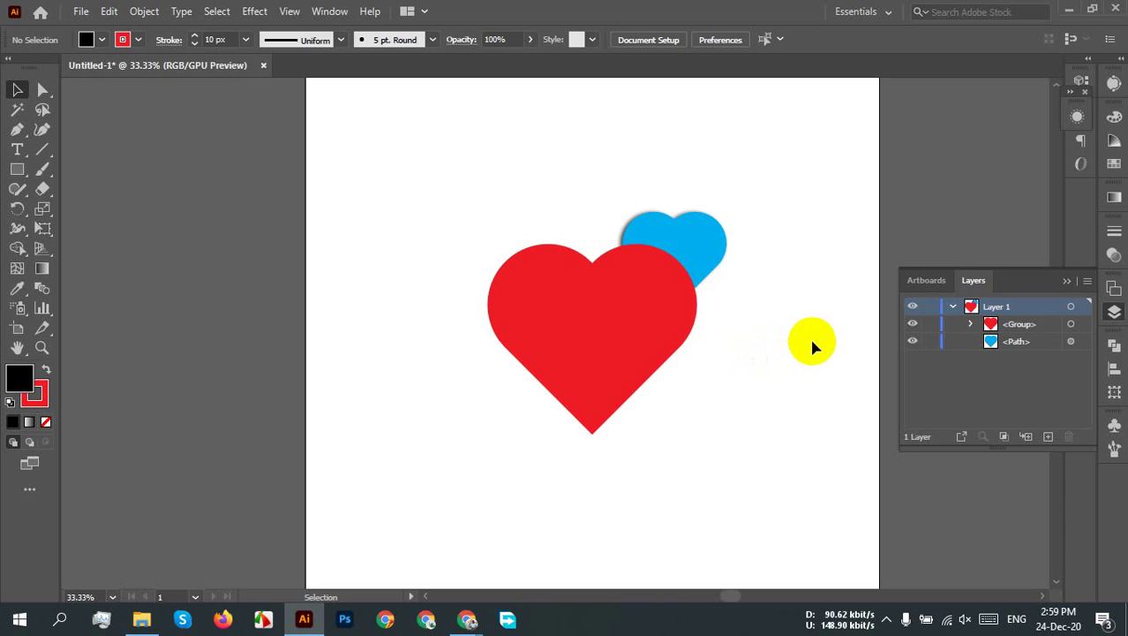
drag(595, 240, 495, 271)
drag(524, 171, 724, 468)
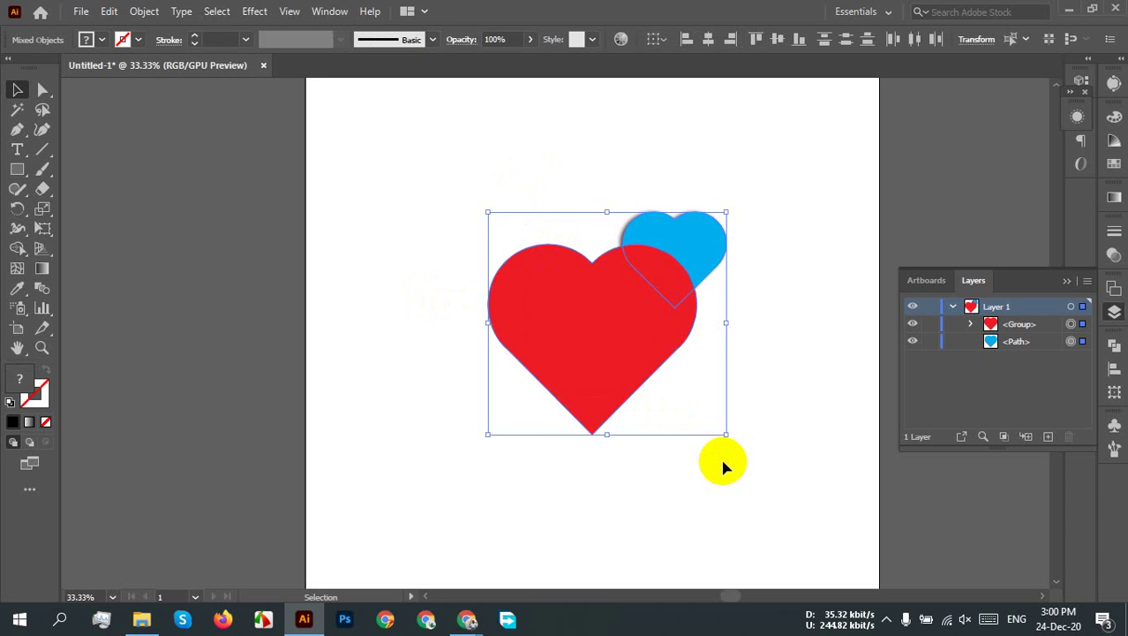
scroll(723, 386, down, 2)
drag(609, 329, 329, 166)
Step: Draw a horizontal S-shaped wave on the empty artboard with the Pen tool, using three level anchor points about 400 px apart
scroll(690, 336, up, 2)
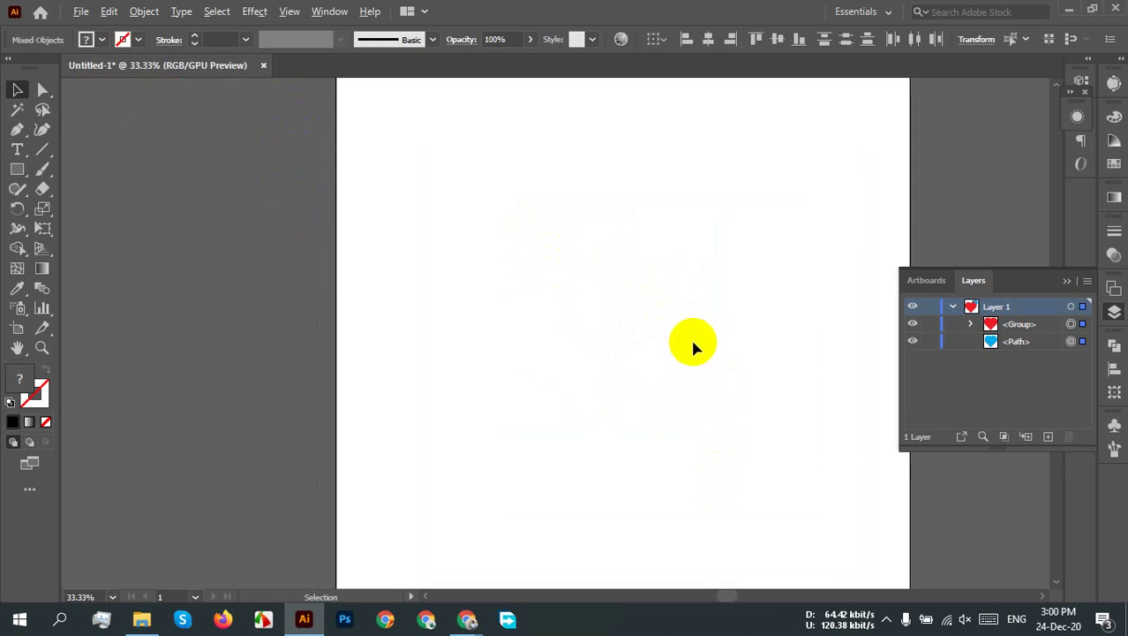
scroll(740, 353, right, 2)
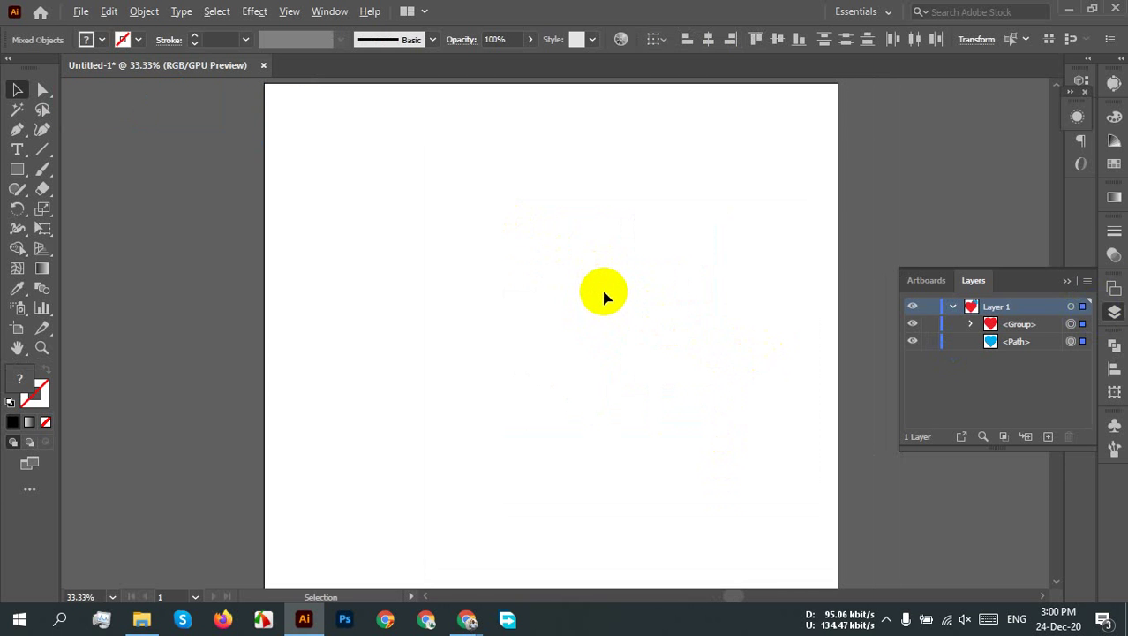
scroll(606, 284, down, 1)
scroll(608, 277, up, 1)
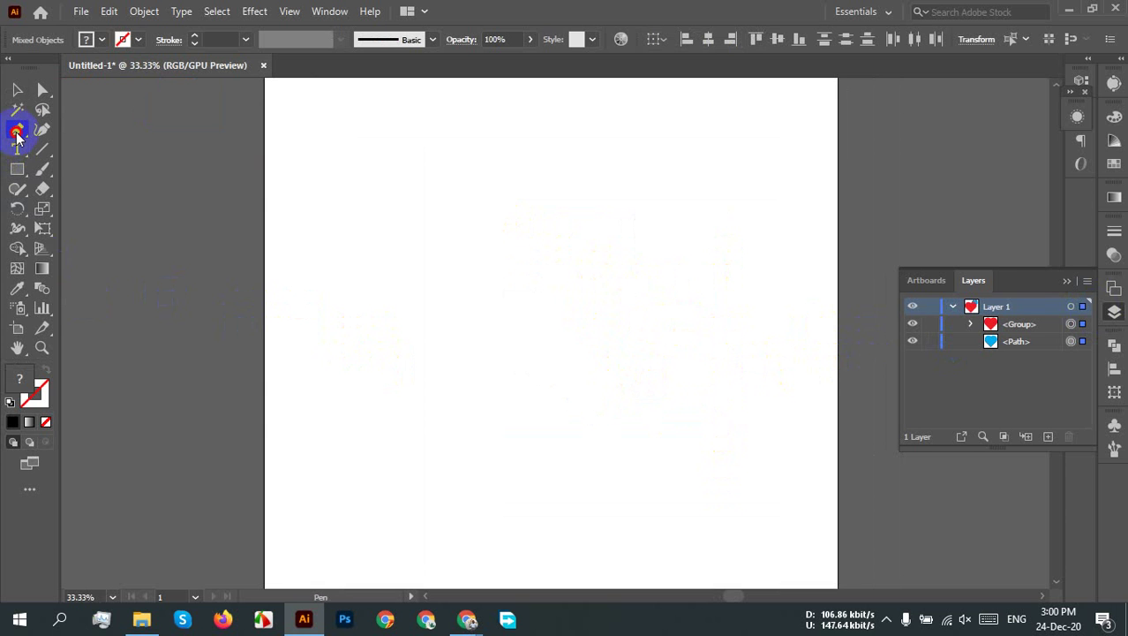
drag(16, 132, 86, 132)
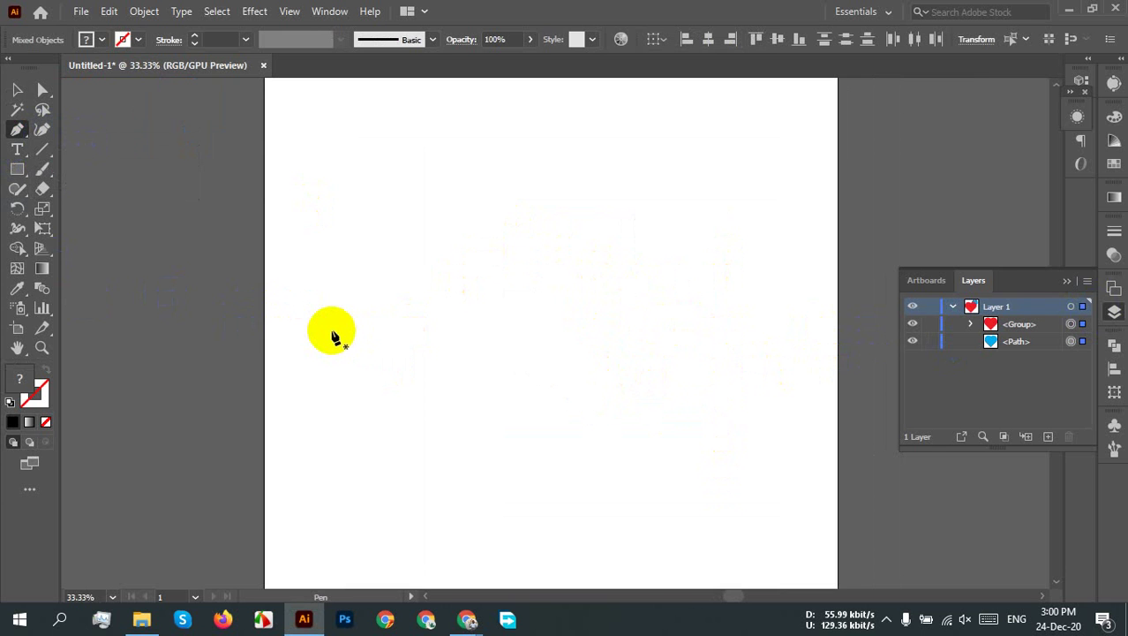
click(331, 331)
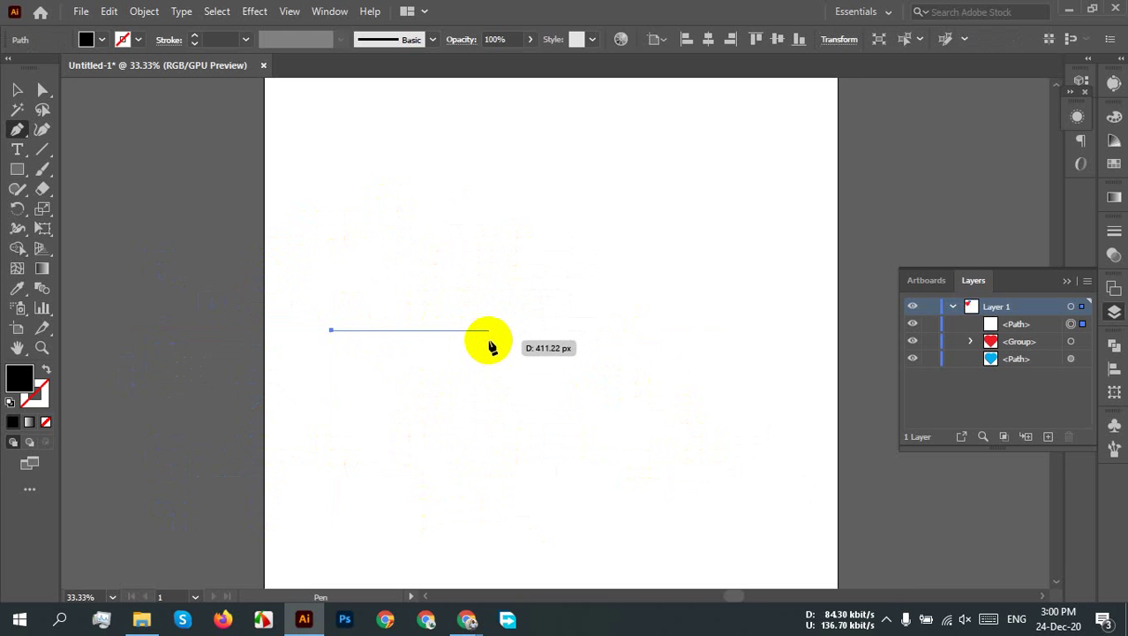
shift+click(490, 341)
drag(490, 341, 575, 394)
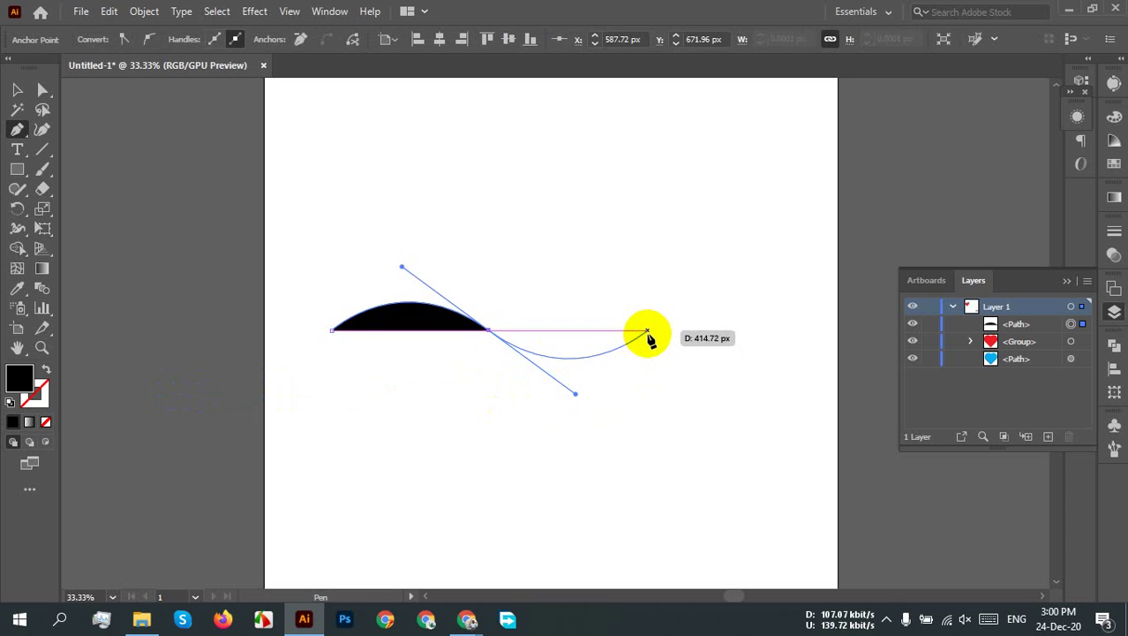
click(642, 330)
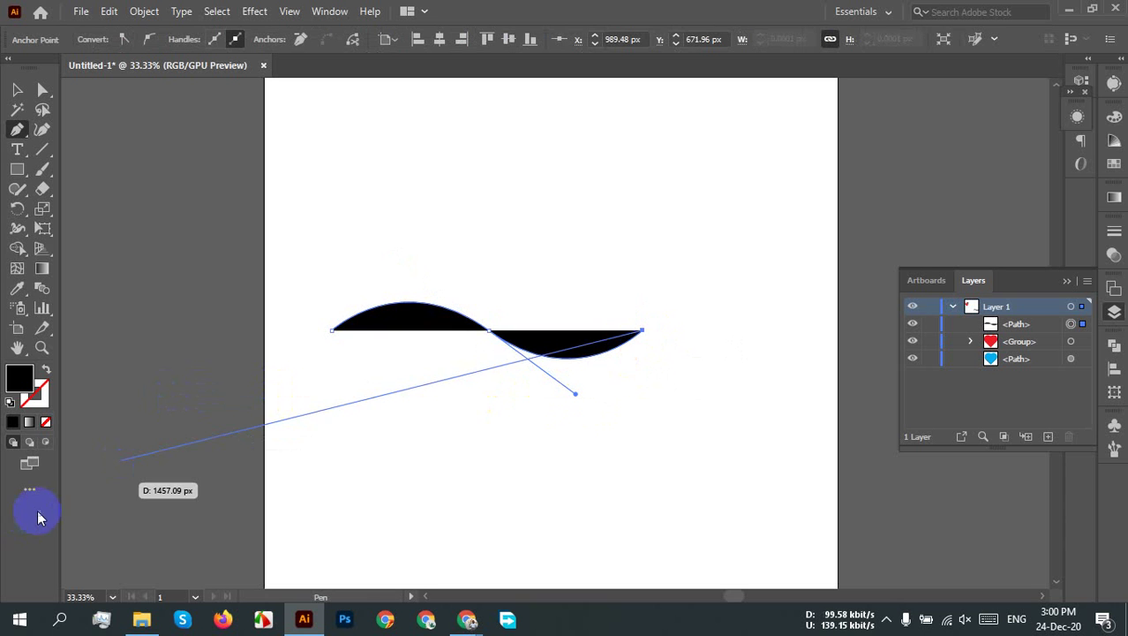
Step: Swap the wave path's fill and stroke to give it no fill and a black stroke, then end the path and reselect it
click(46, 369)
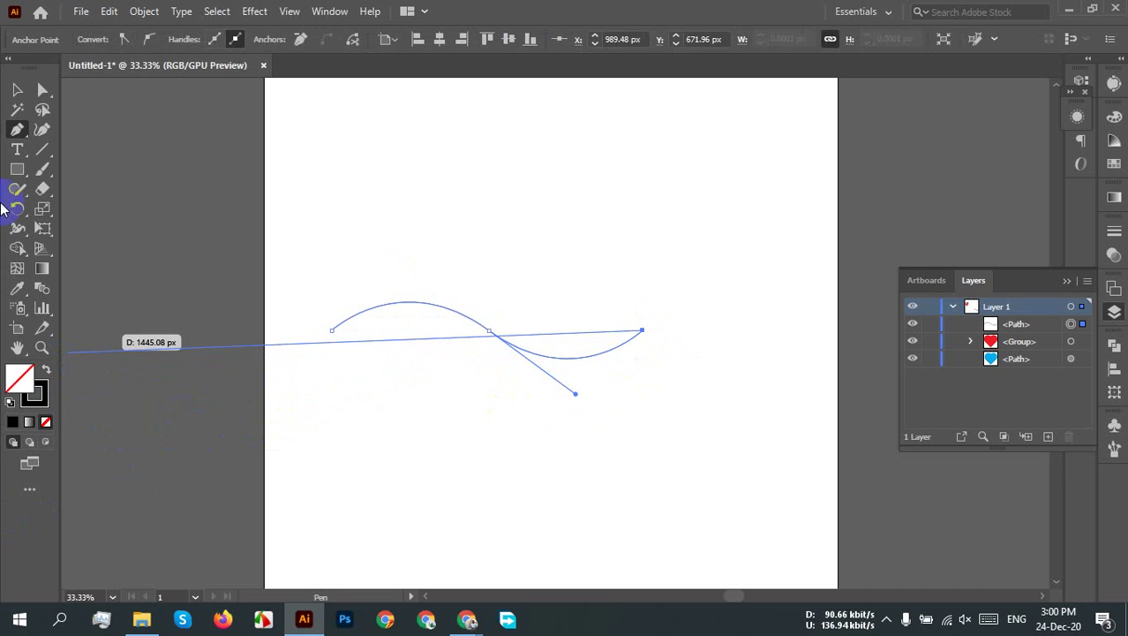
click(17, 89)
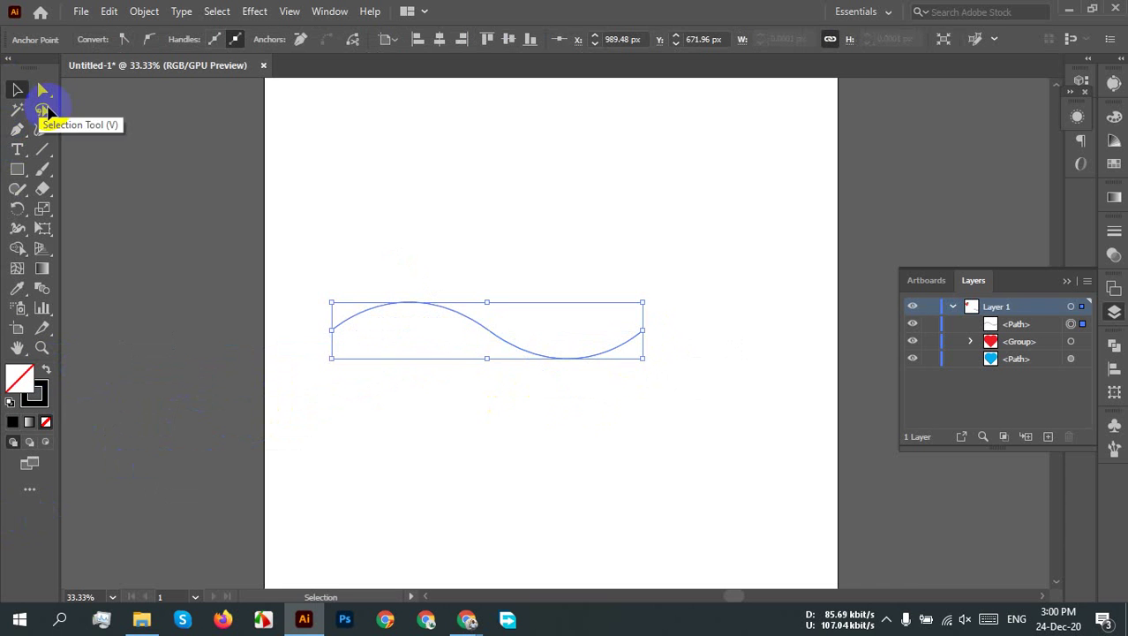
click(714, 321)
drag(680, 295, 415, 377)
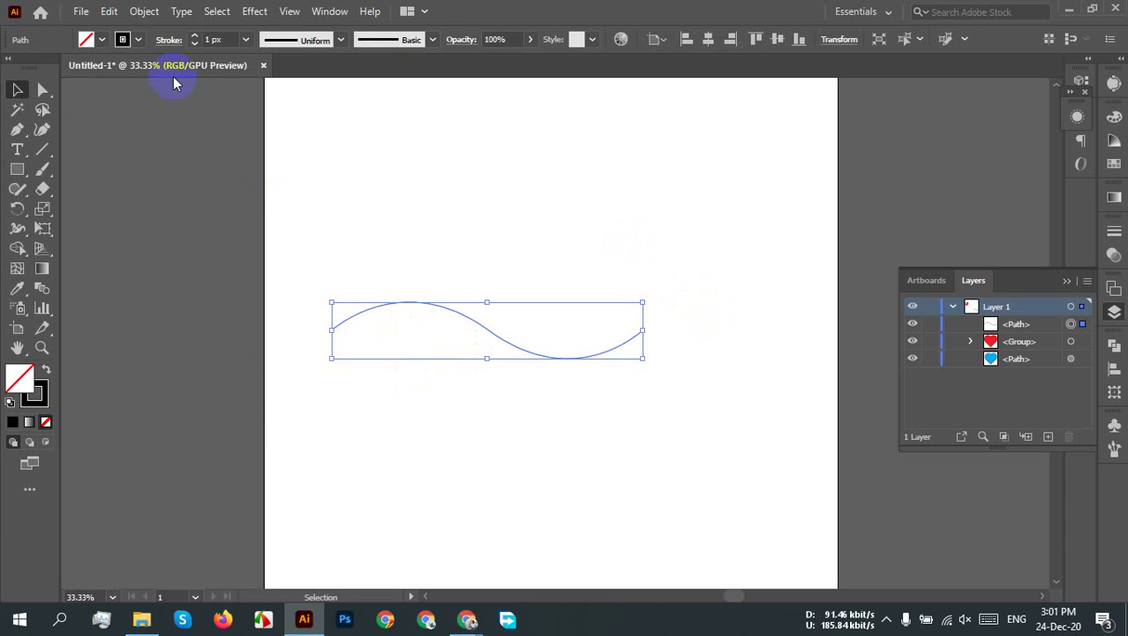
Step: Check whether Smart Guides are enabled
click(299, 13)
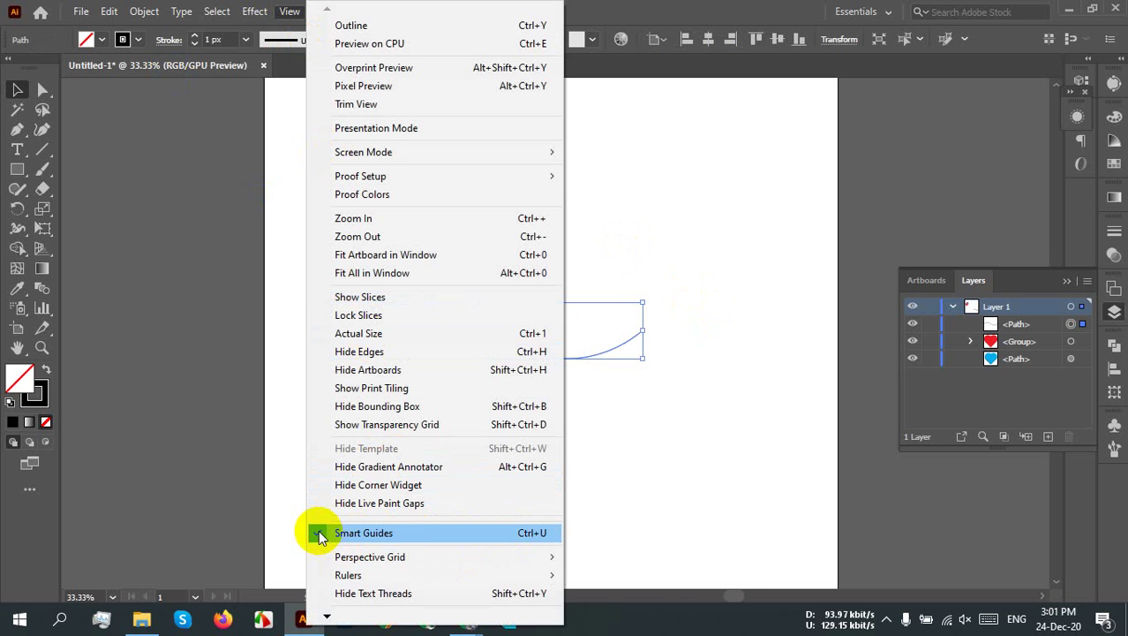
Step: Move the wavy path slightly to the right and down on the artboard, and deselect it
click(727, 300)
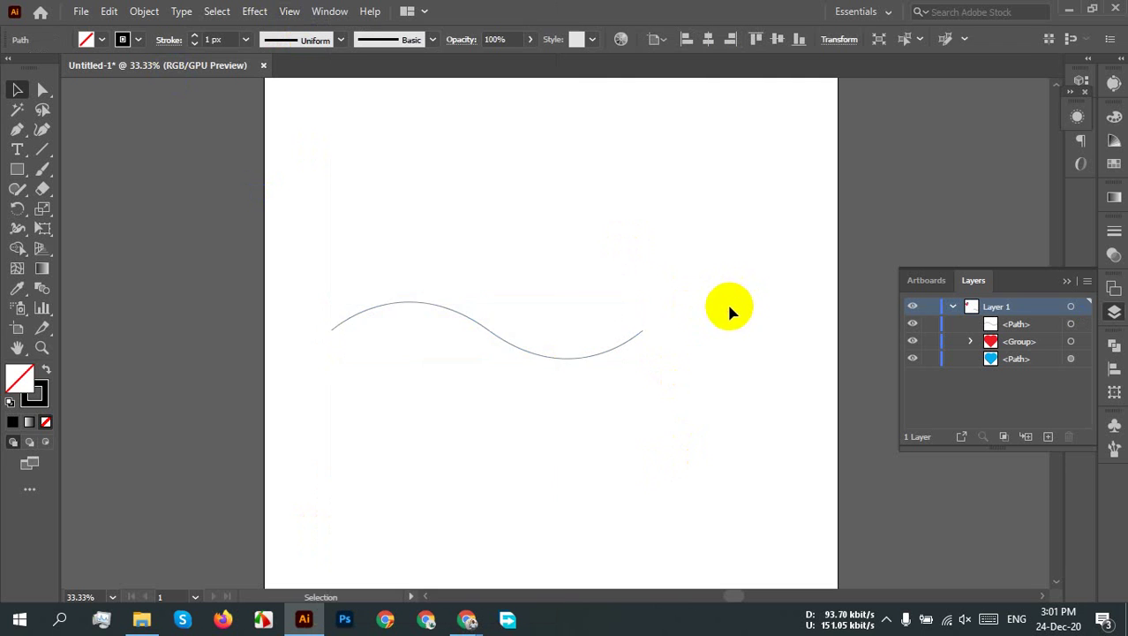
drag(673, 251, 609, 342)
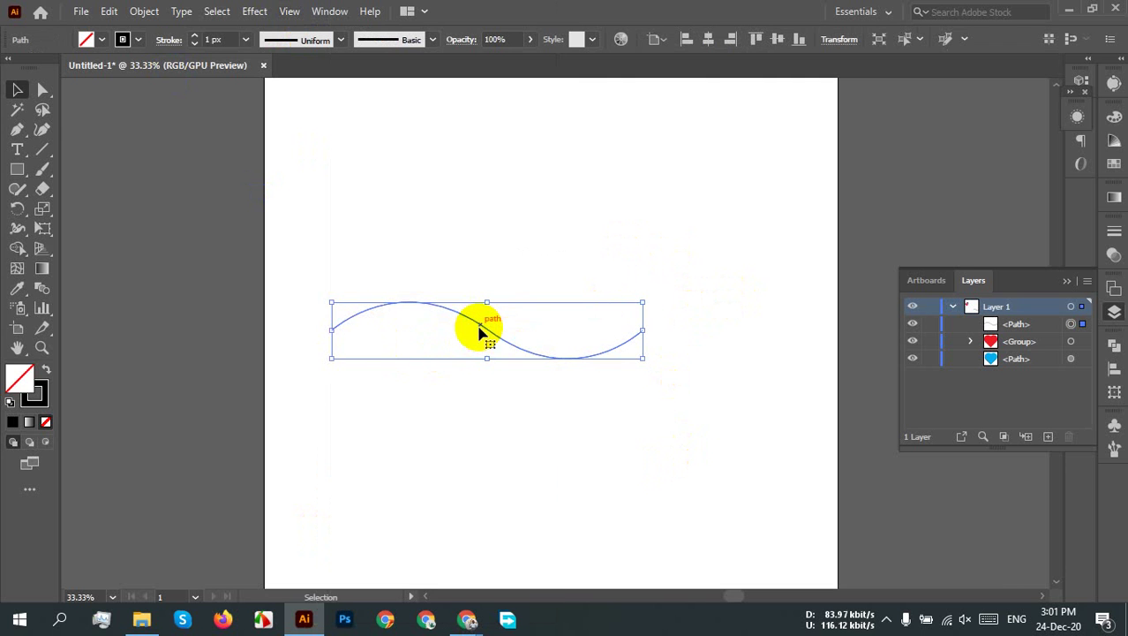
drag(479, 331, 518, 337)
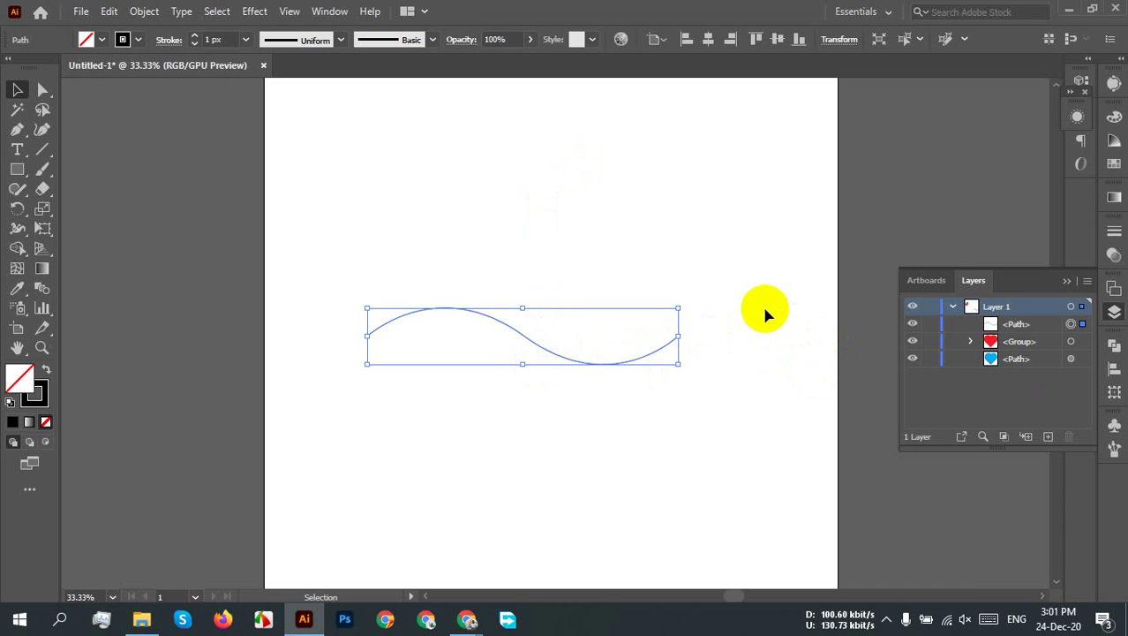
click(700, 285)
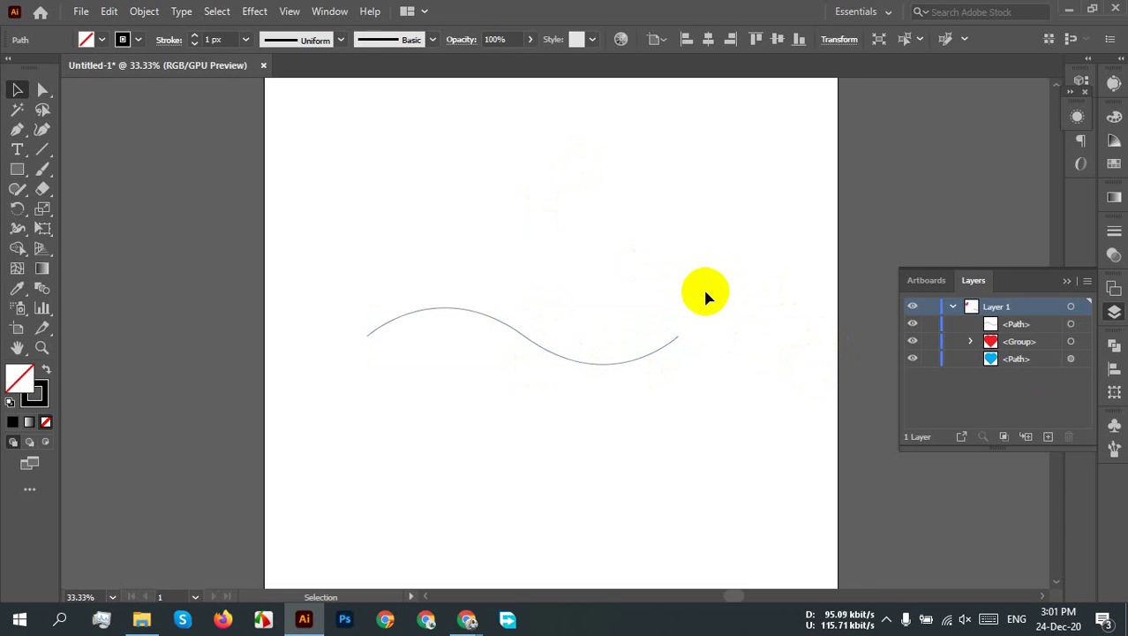
Step: Set the wavy path's stroke weight to 40 px
scroll(680, 328, up, 3)
scroll(680, 334, down, 2)
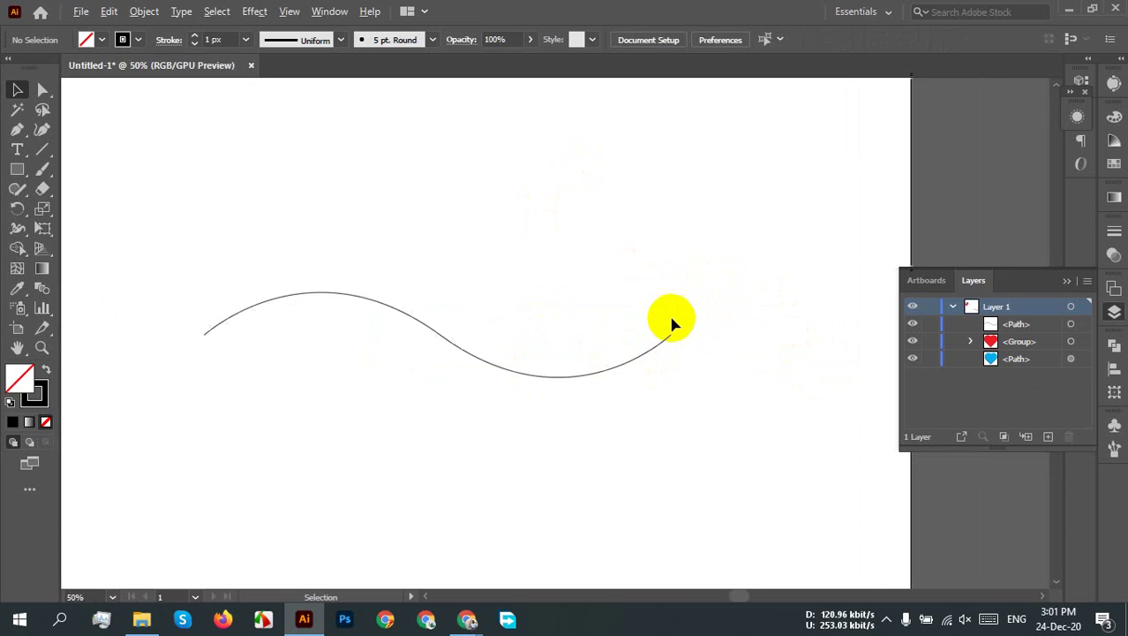
drag(595, 216, 420, 388)
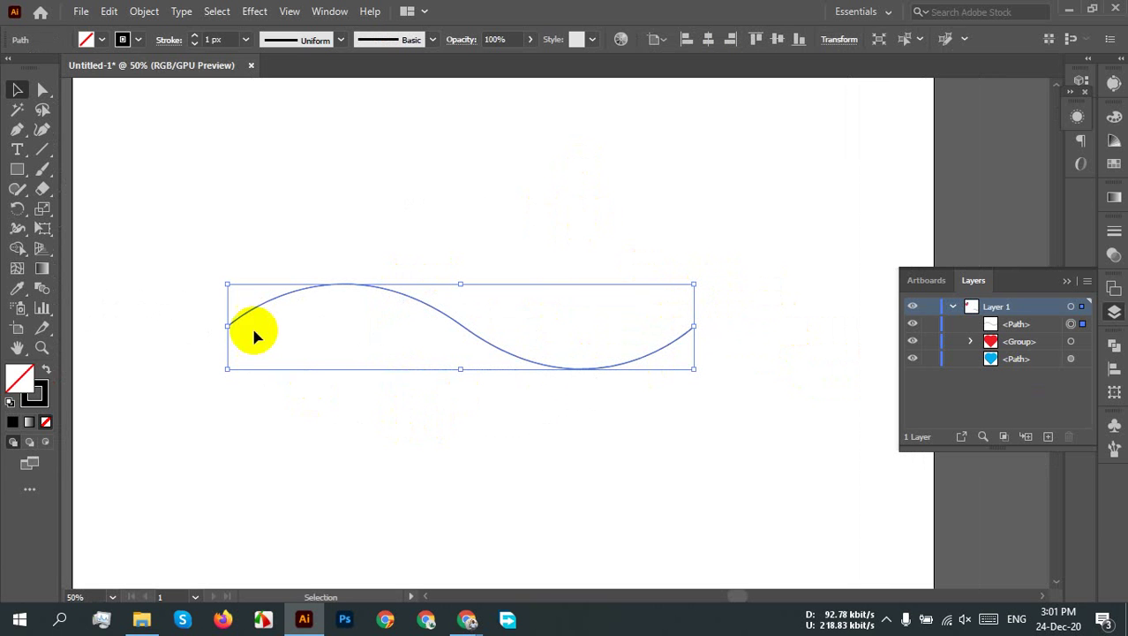
click(246, 40)
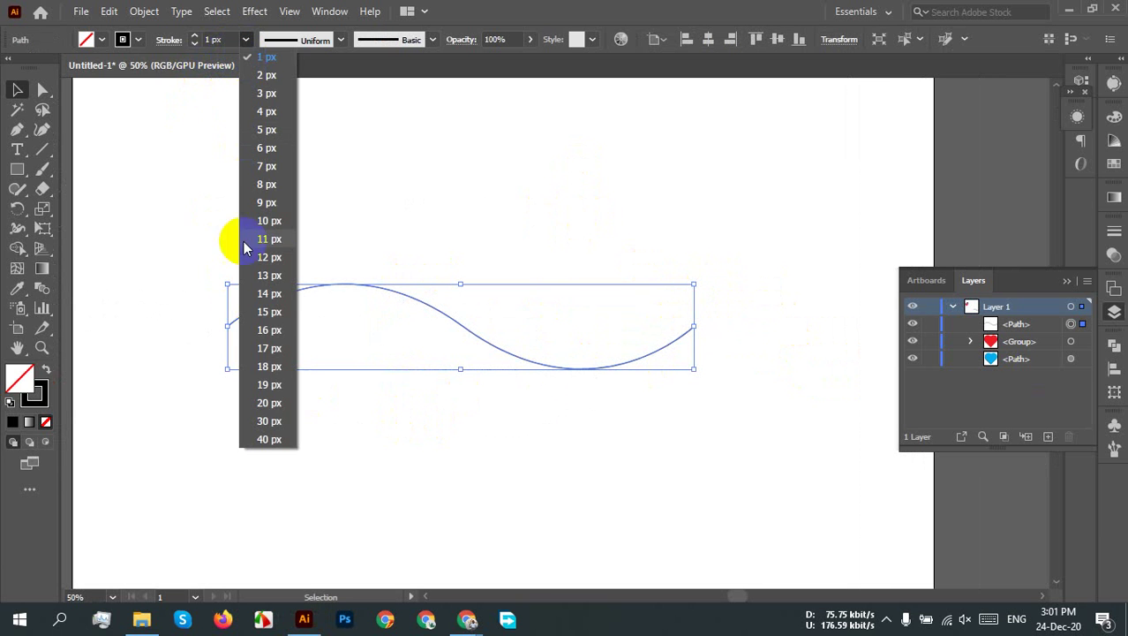
click(273, 439)
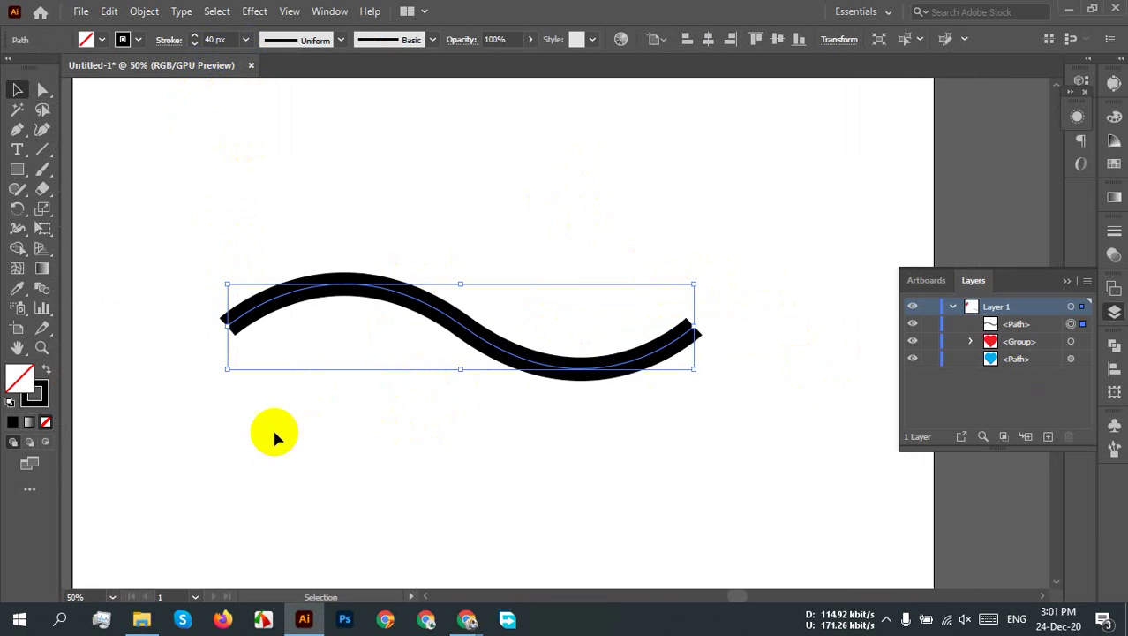
click(505, 233)
drag(502, 193, 301, 411)
click(490, 250)
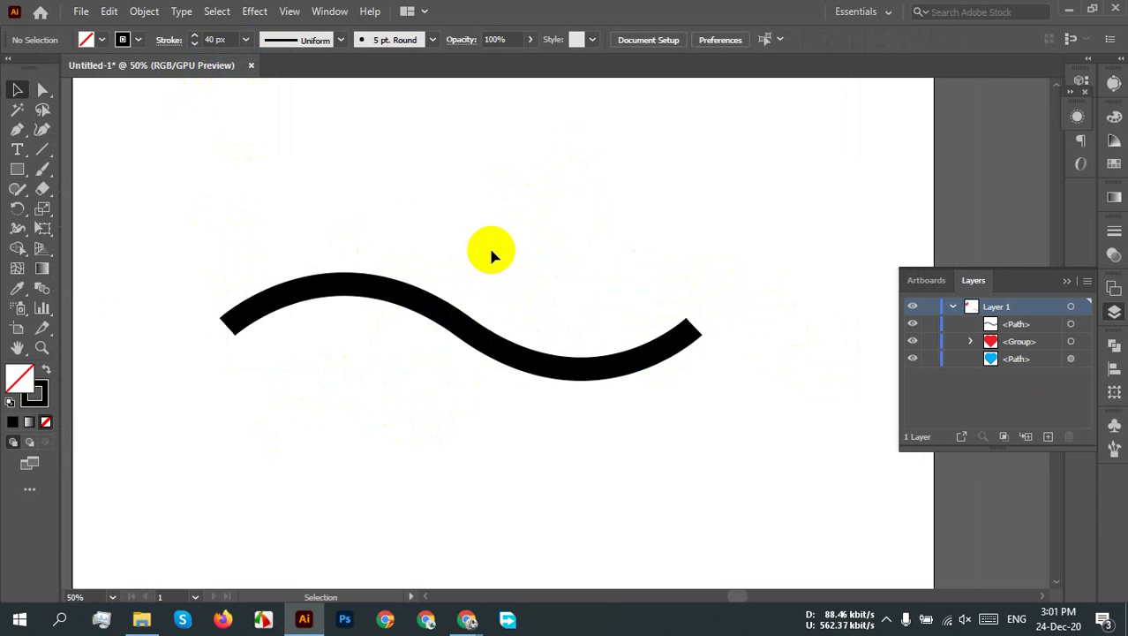
Step: Apply the lens-shaped variable width profile, tapered at both ends, to the wavy path
drag(489, 251, 422, 343)
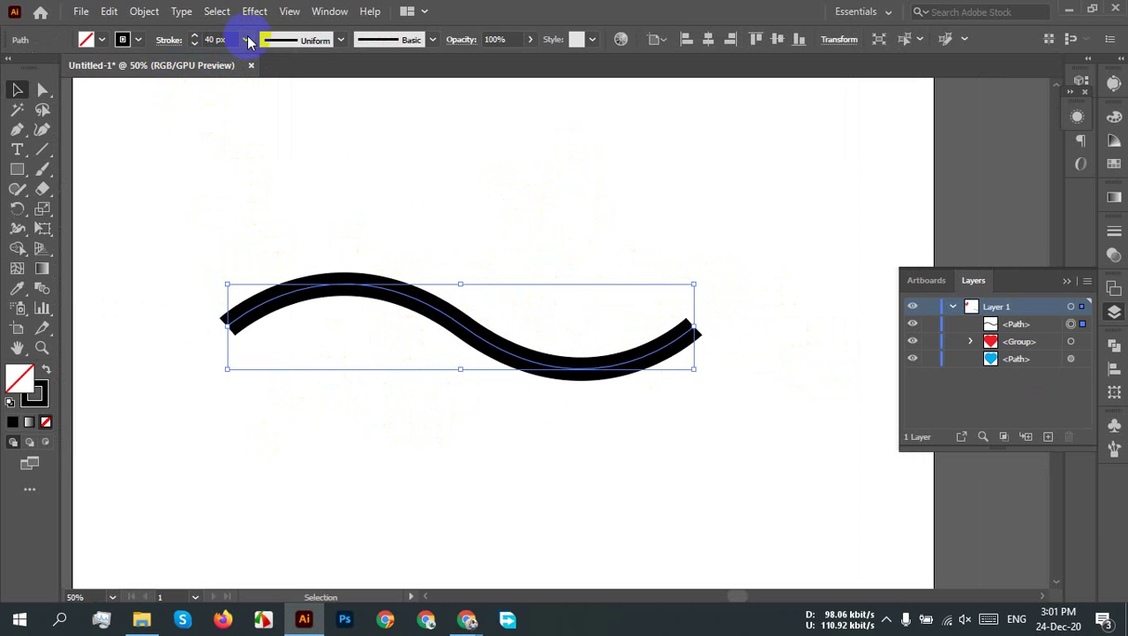
click(274, 44)
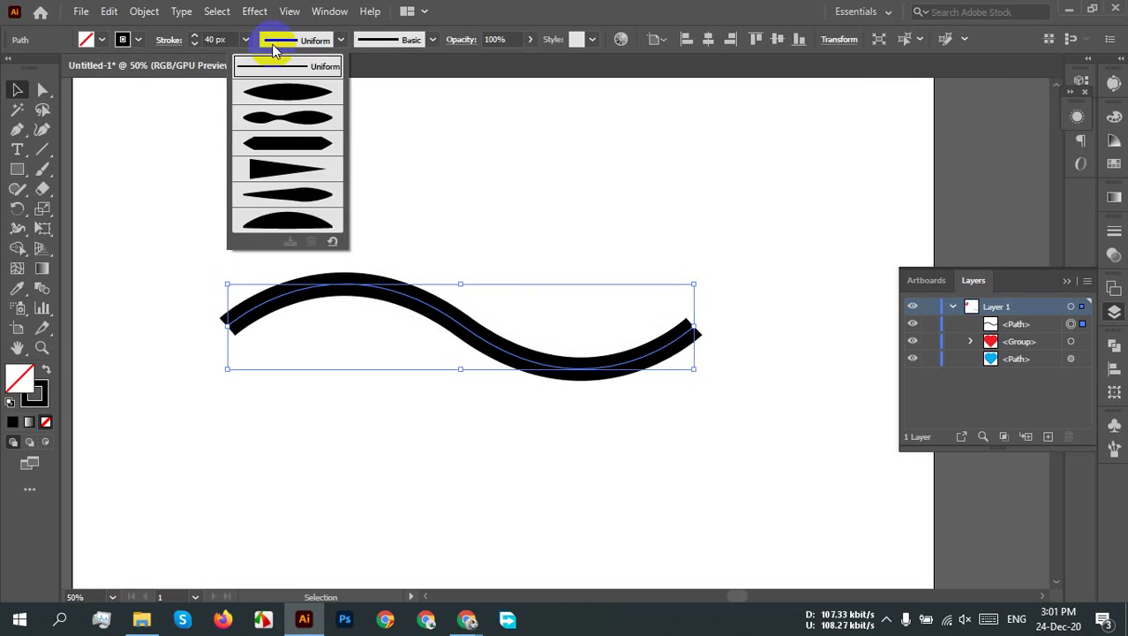
click(298, 100)
click(526, 217)
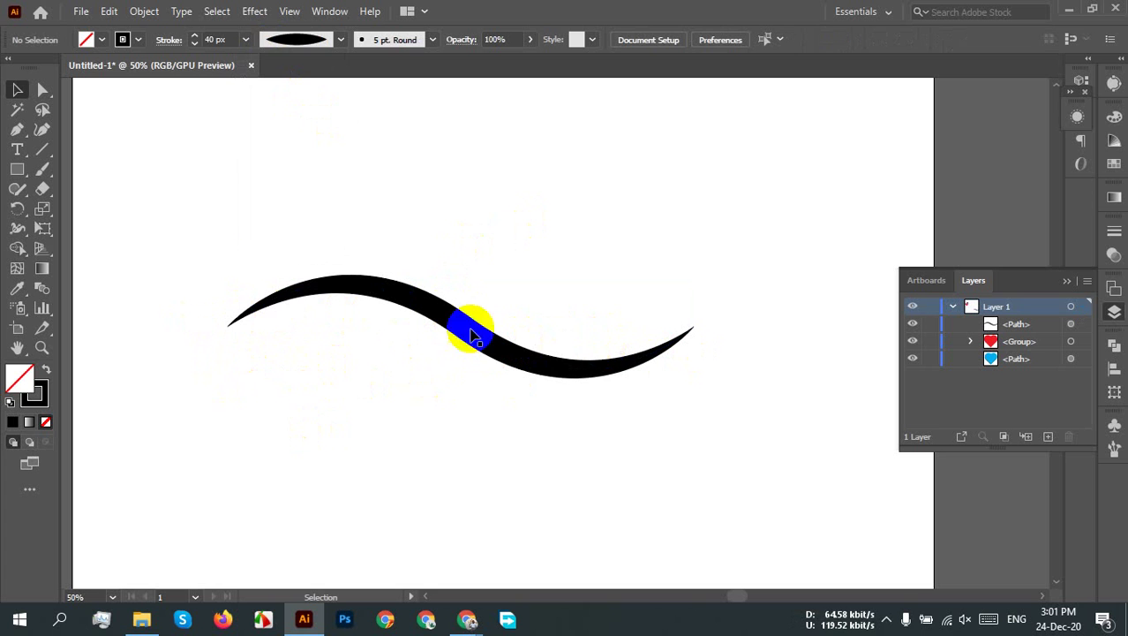
Step: Change the wavy path's width profile to the double-bulge shape pinched in the middle
drag(314, 118, 244, 415)
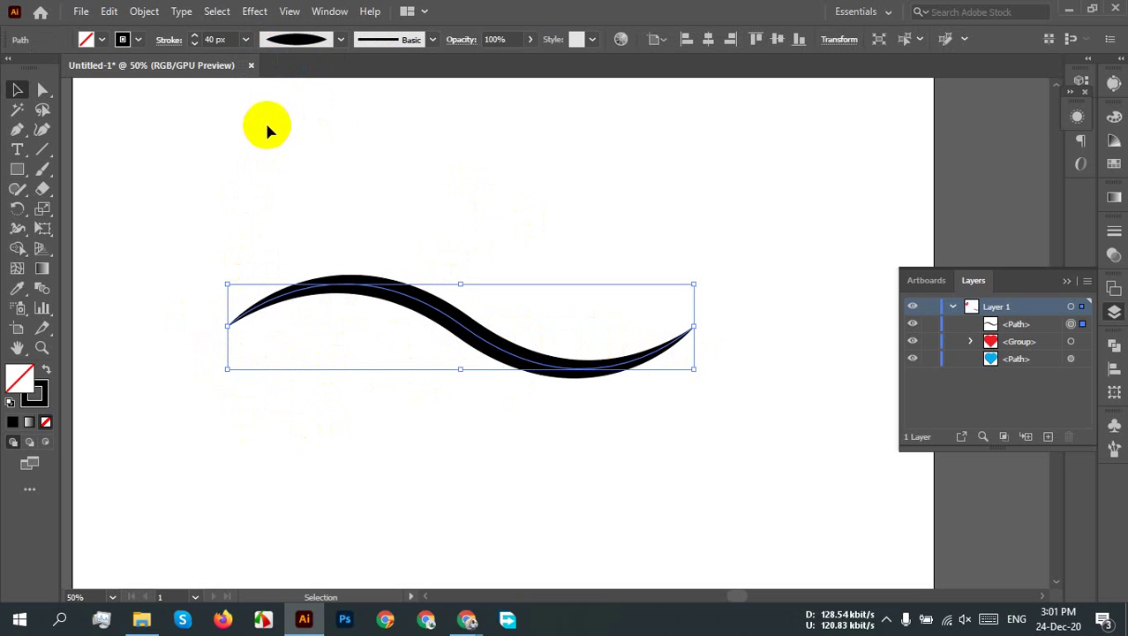
click(297, 41)
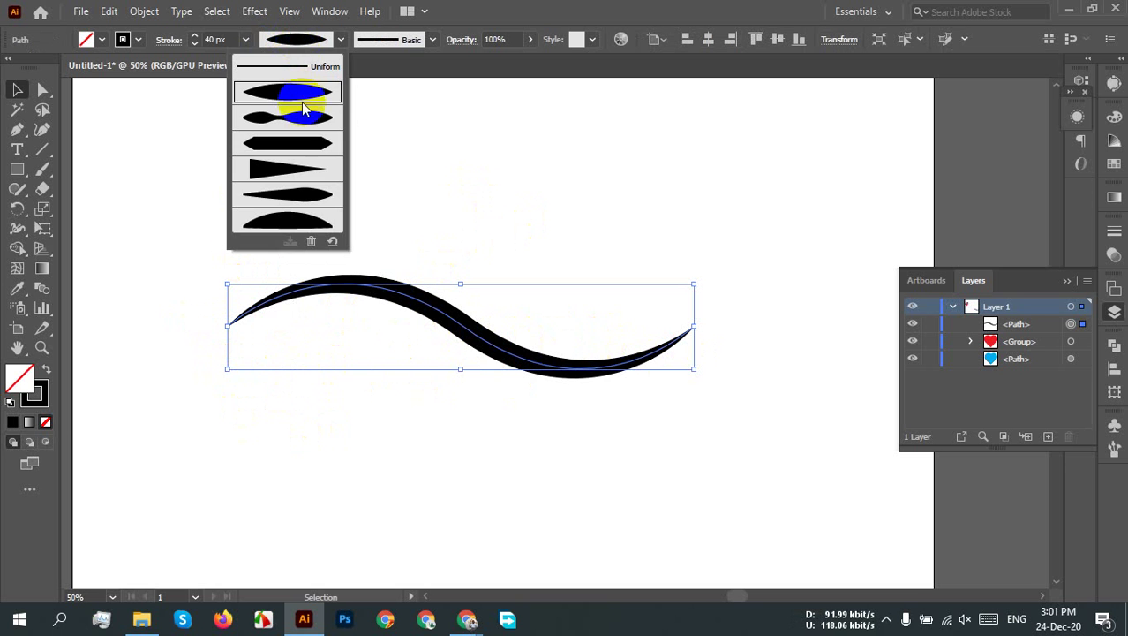
click(309, 124)
click(310, 127)
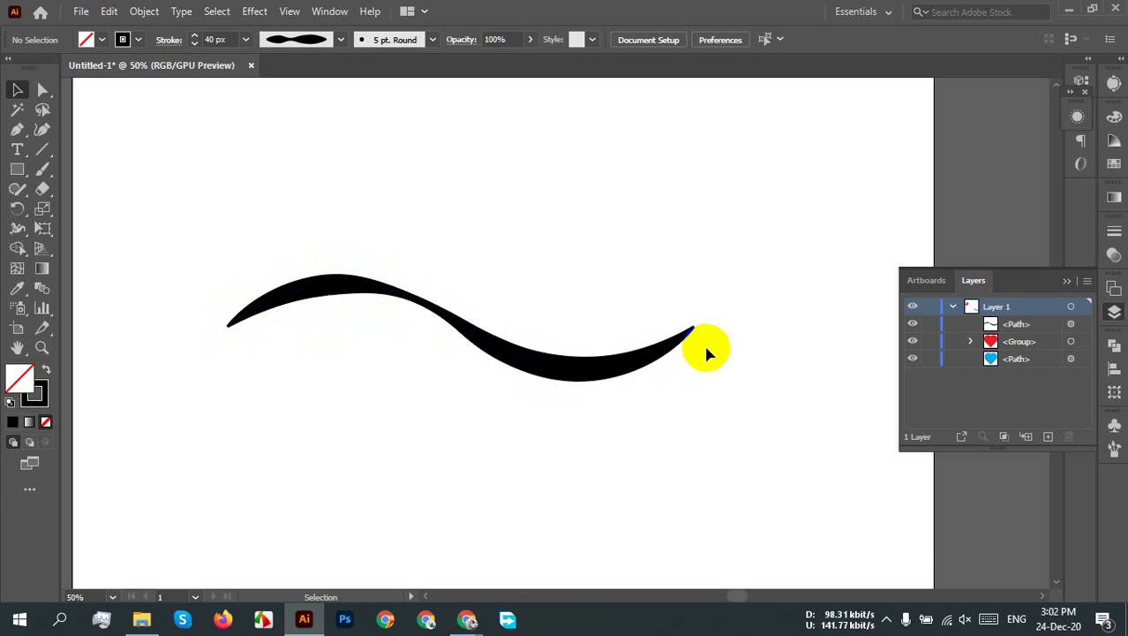
Step: Try the pointed-end profile with an even middle on the wavy path, followed by the triangular wedge profile
drag(517, 272, 357, 378)
click(310, 42)
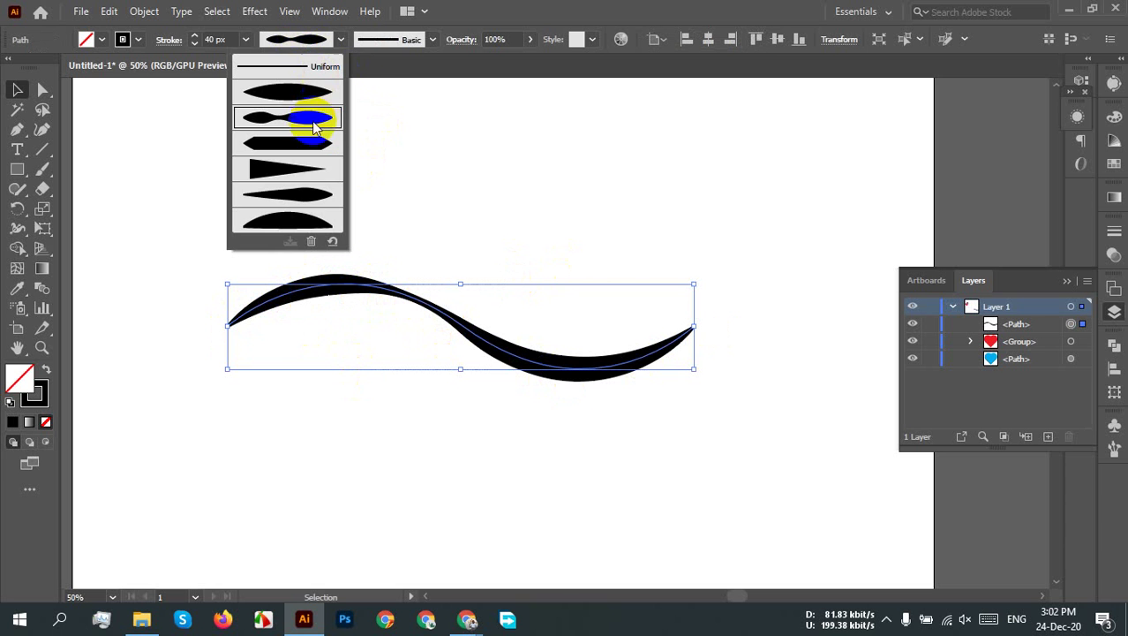
click(299, 144)
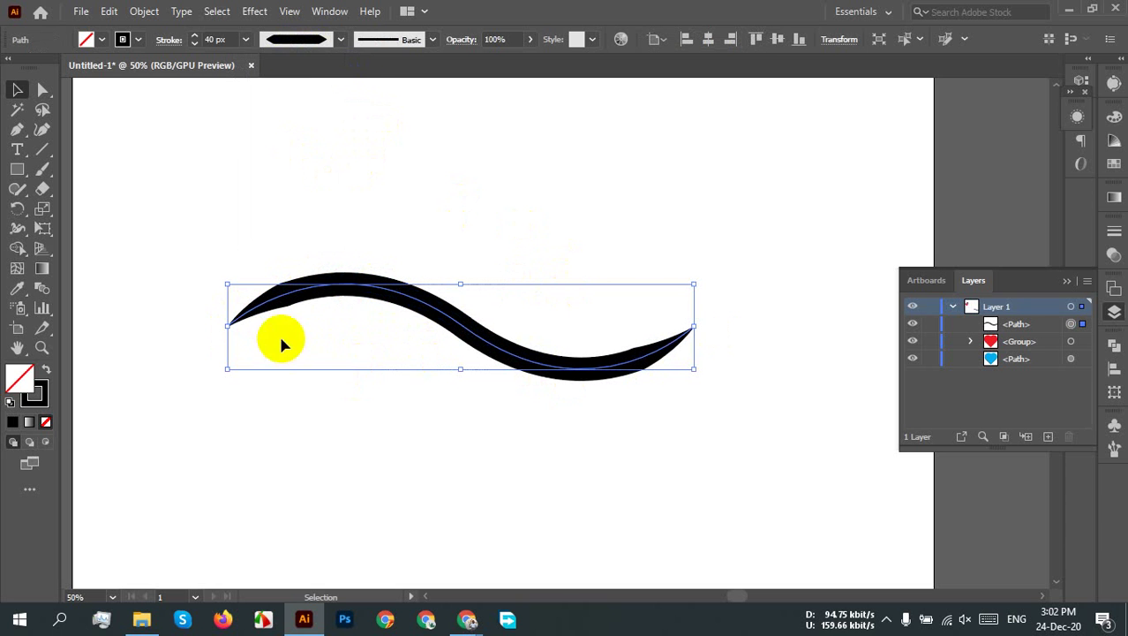
click(294, 40)
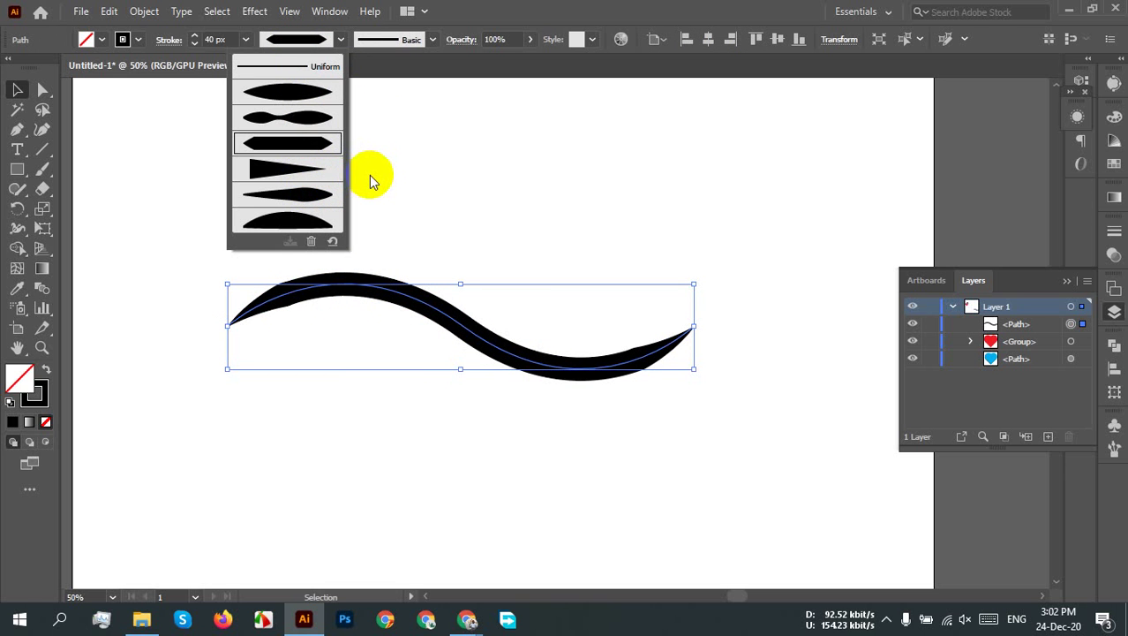
click(250, 168)
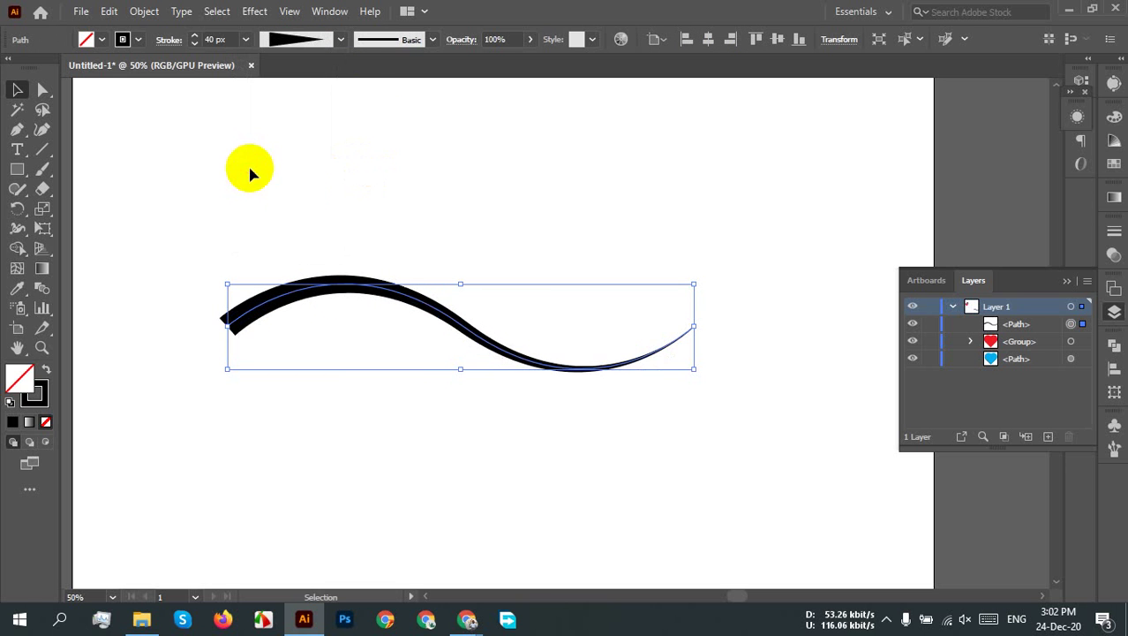
click(551, 232)
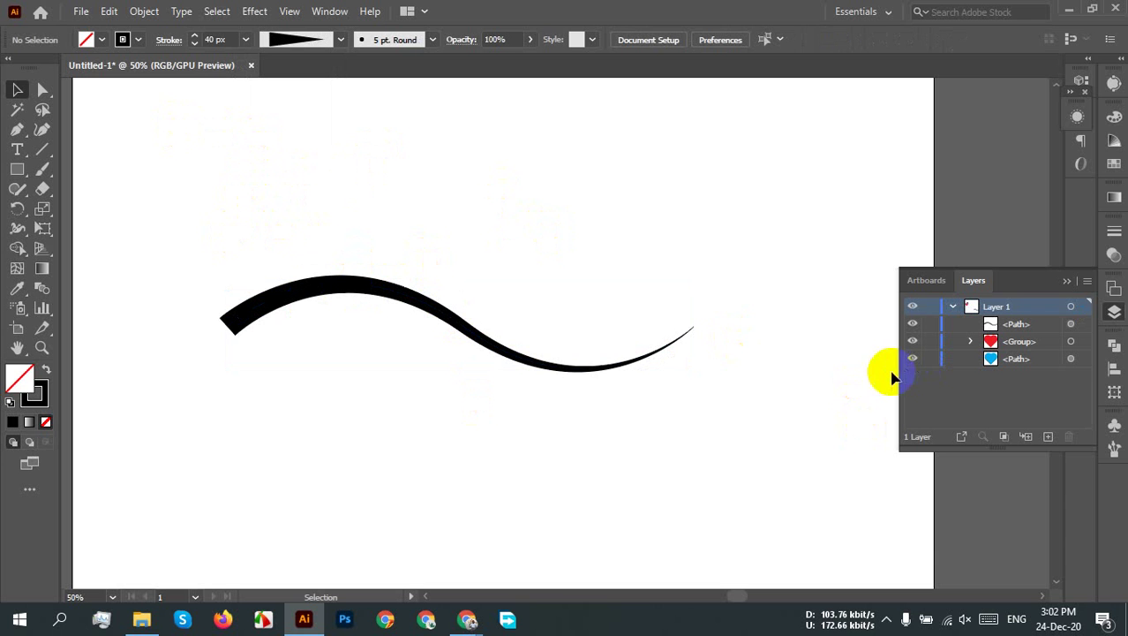
Step: Change the wavy path's width profile to the teardrop shape that thickens toward its far end
drag(294, 228, 504, 404)
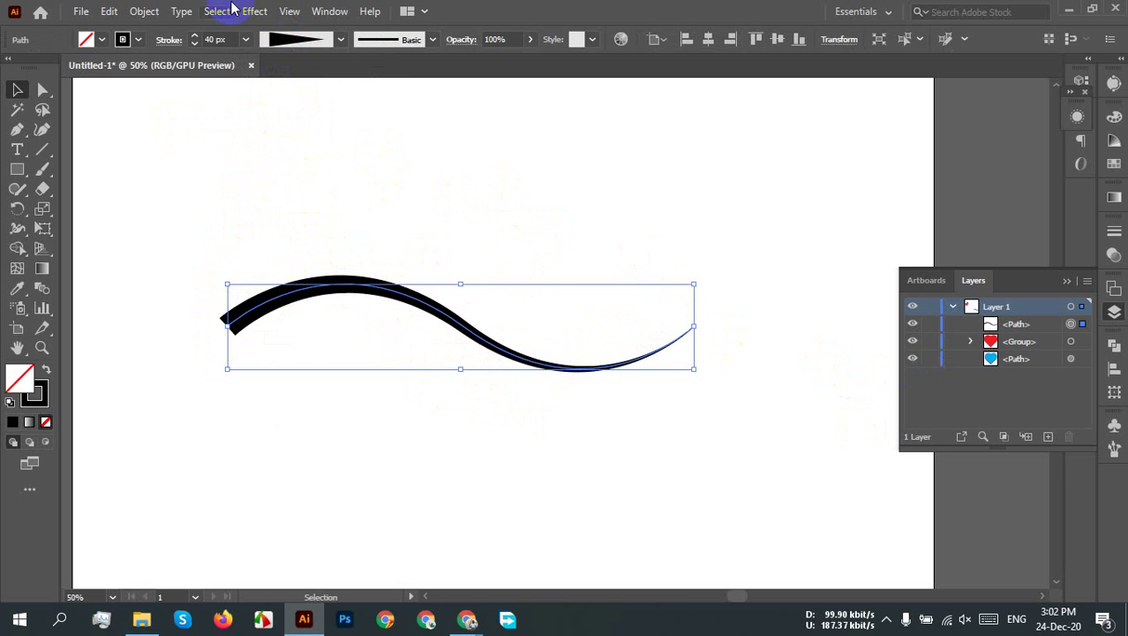
click(291, 38)
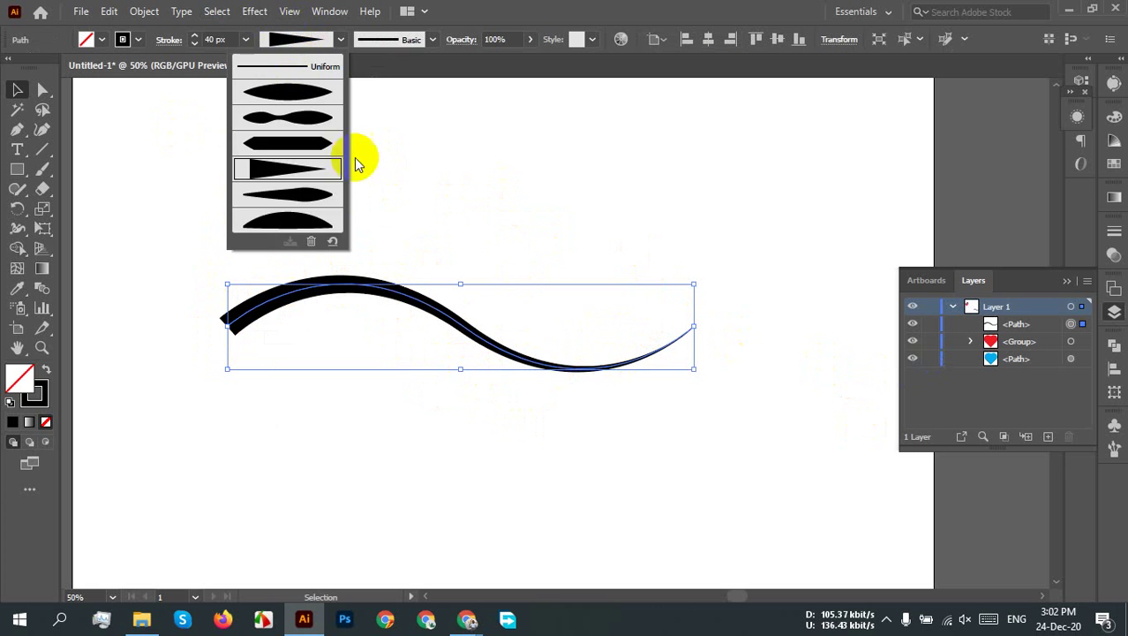
click(297, 214)
click(541, 247)
Step: Apply the one-sided dome-shaped width profile to the wavy path
drag(521, 252, 305, 389)
click(305, 44)
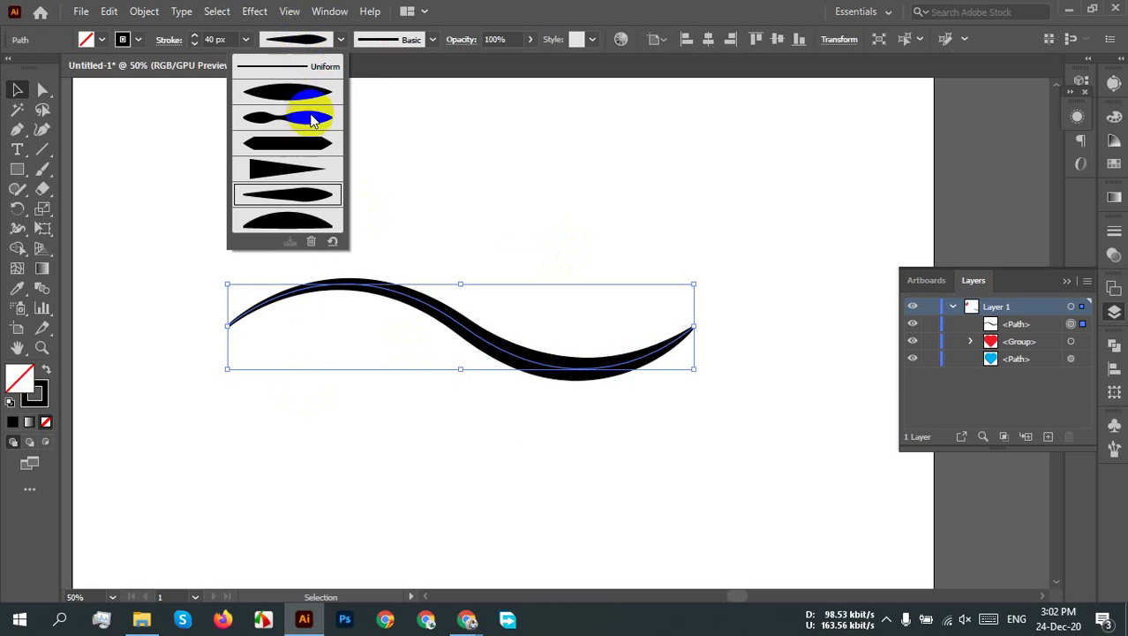
click(300, 221)
click(547, 222)
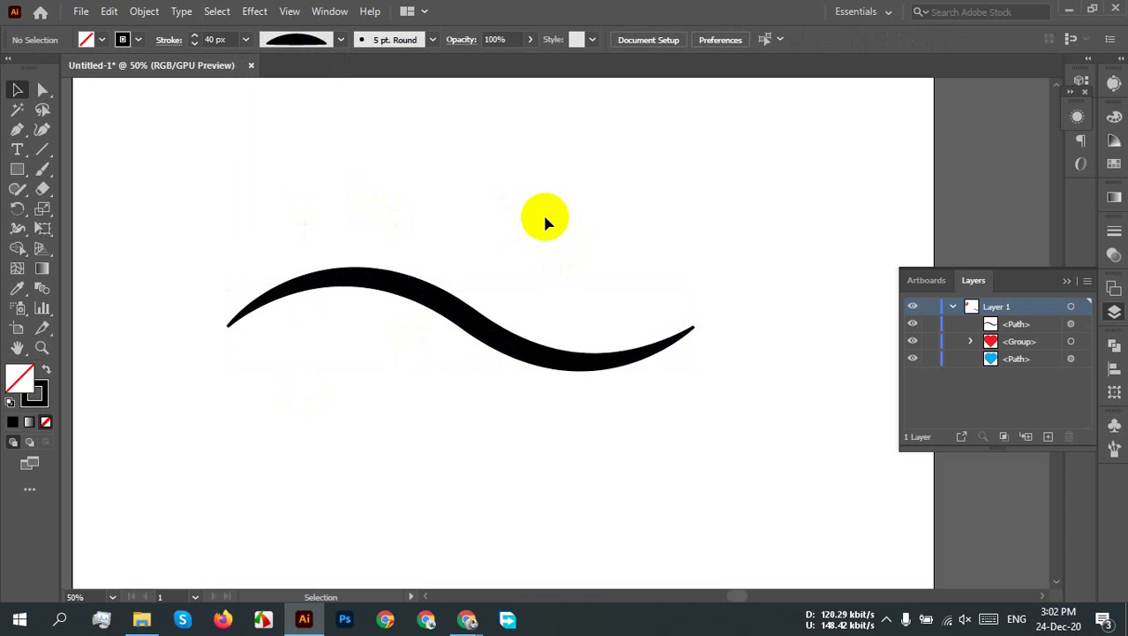
Step: Move the wavy path up into the upper part of the artboard
drag(545, 218, 406, 353)
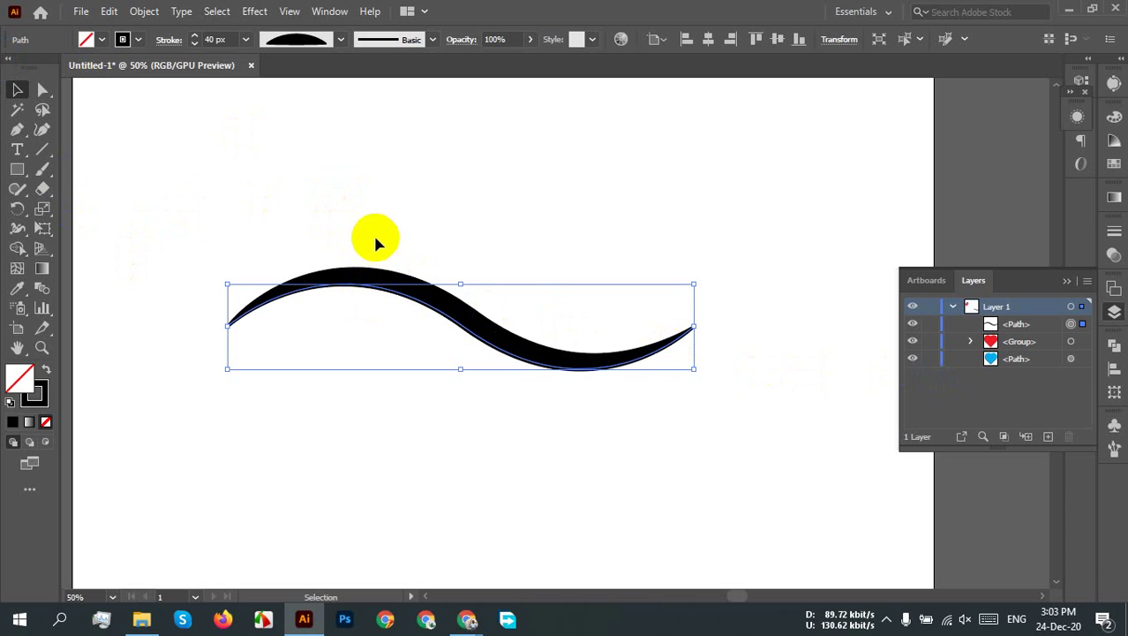
click(472, 334)
key(ctrl+minus)
key(ctrl+minus)
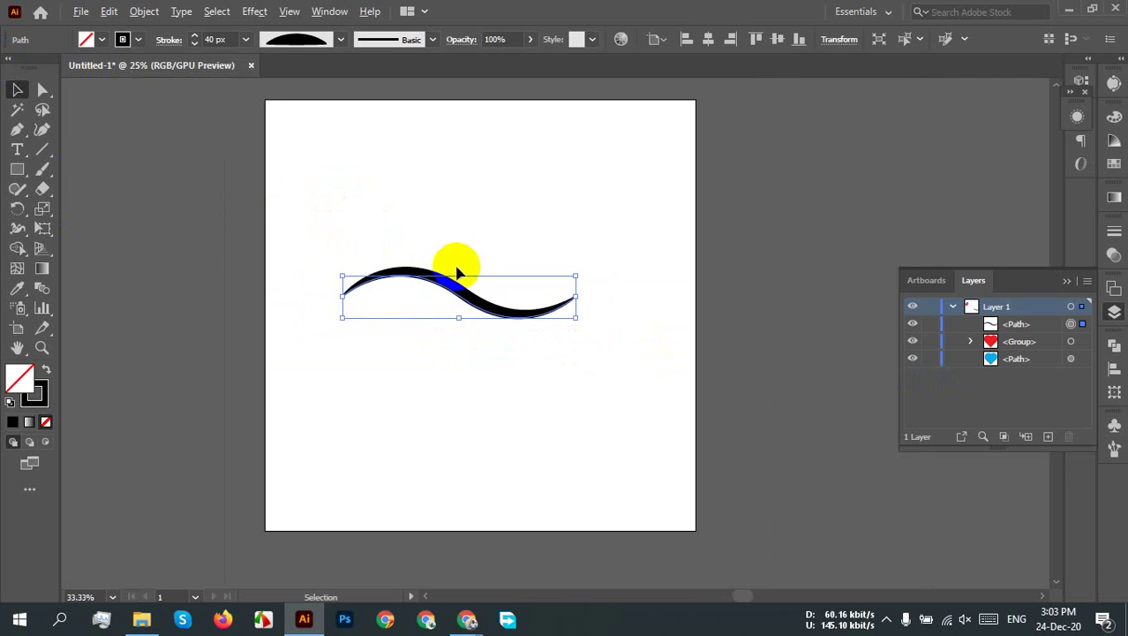
click(534, 207)
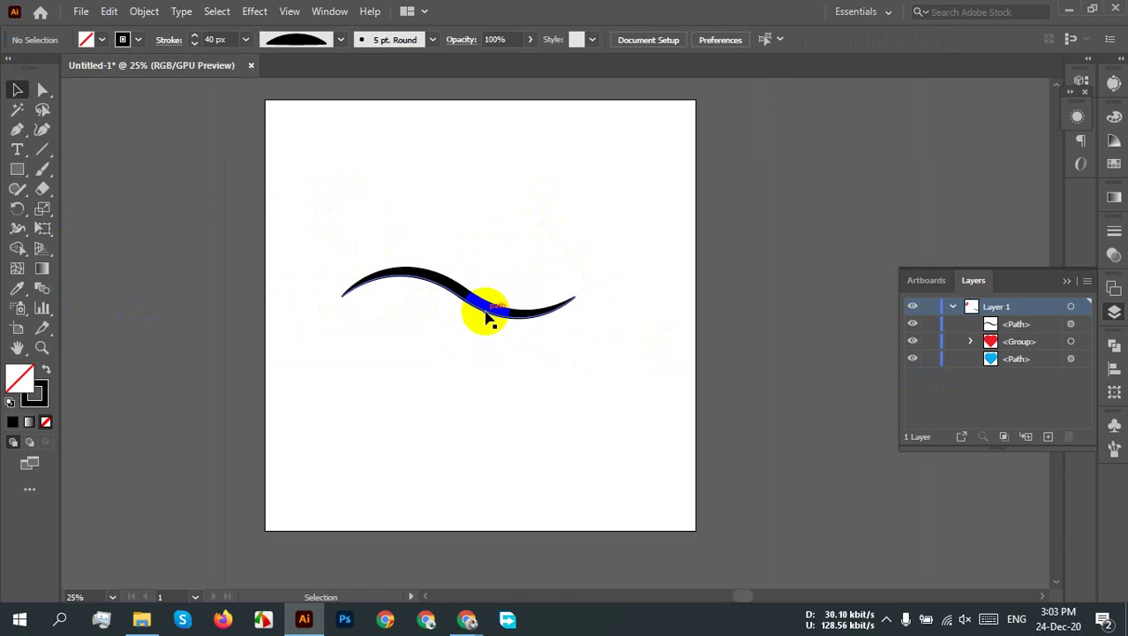
drag(491, 309, 511, 208)
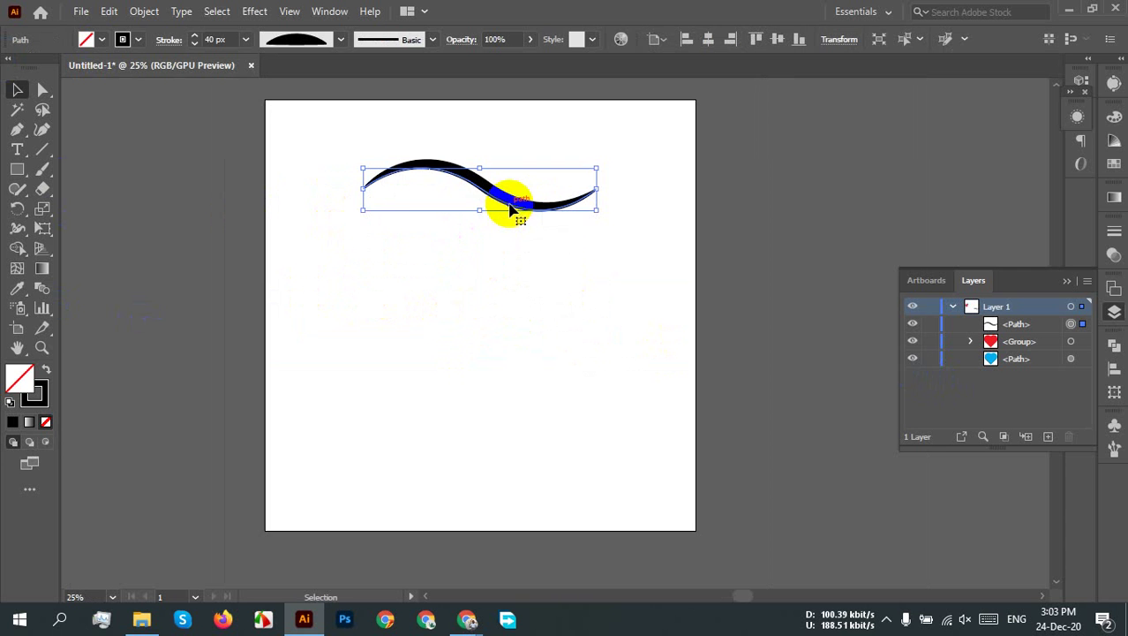
Step: Draw a horizontal straight line as wide as the wavy path below it, and set its stroke weight to 20 px
click(48, 156)
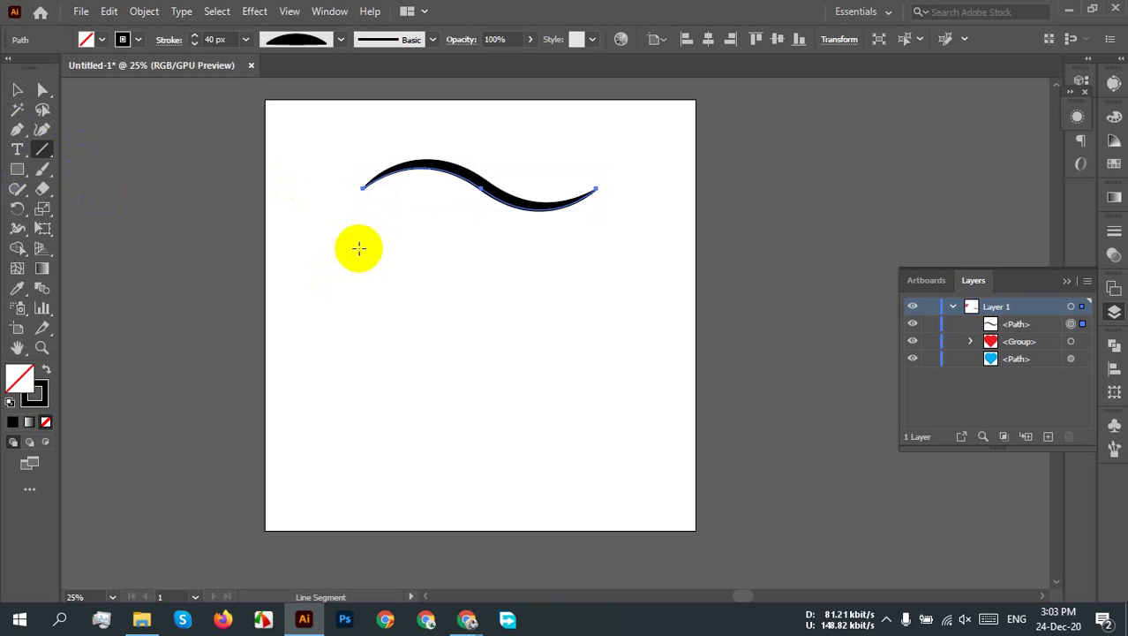
drag(364, 247, 597, 254)
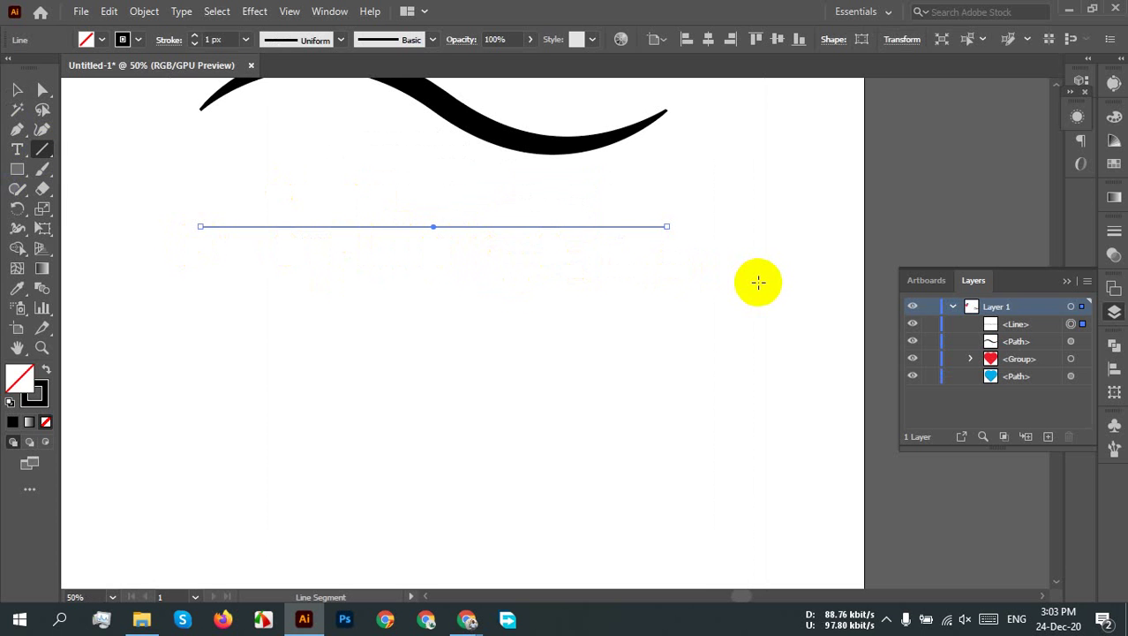
click(247, 40)
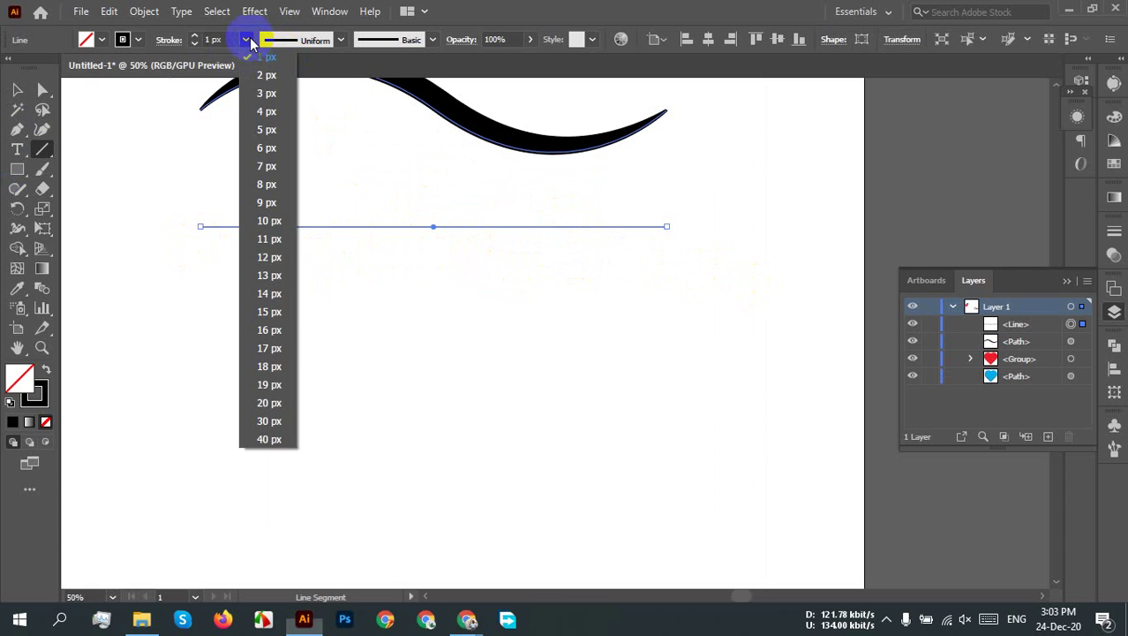
click(273, 402)
scroll(706, 304, up, 2)
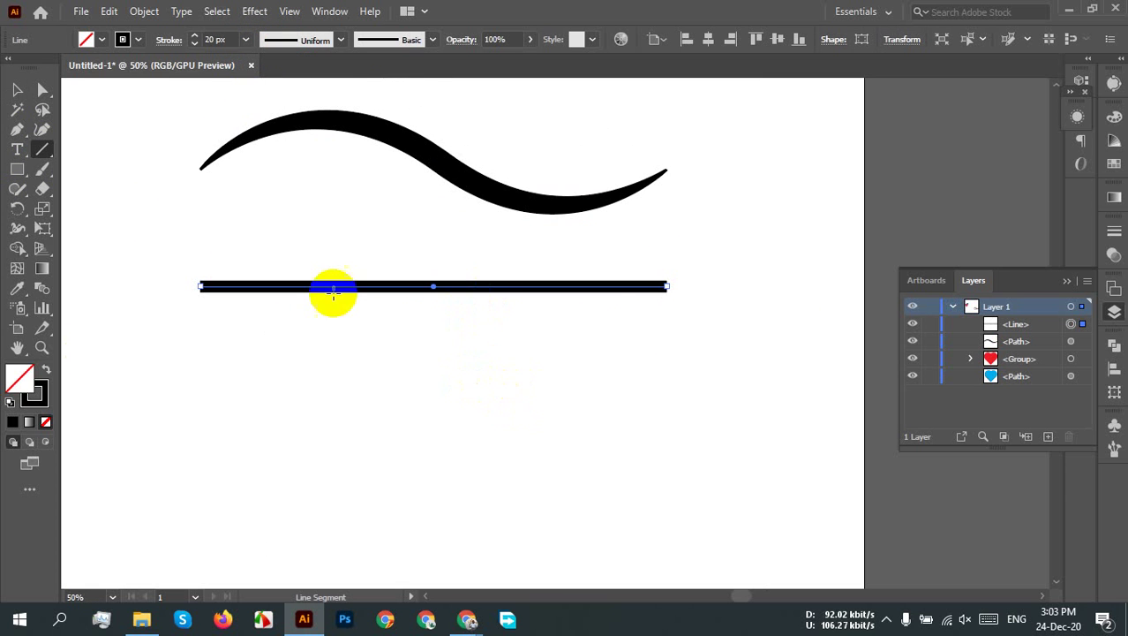
Step: Start a Zig Zag effect on the straight line with an absolute size of 46 px and corner points
click(255, 11)
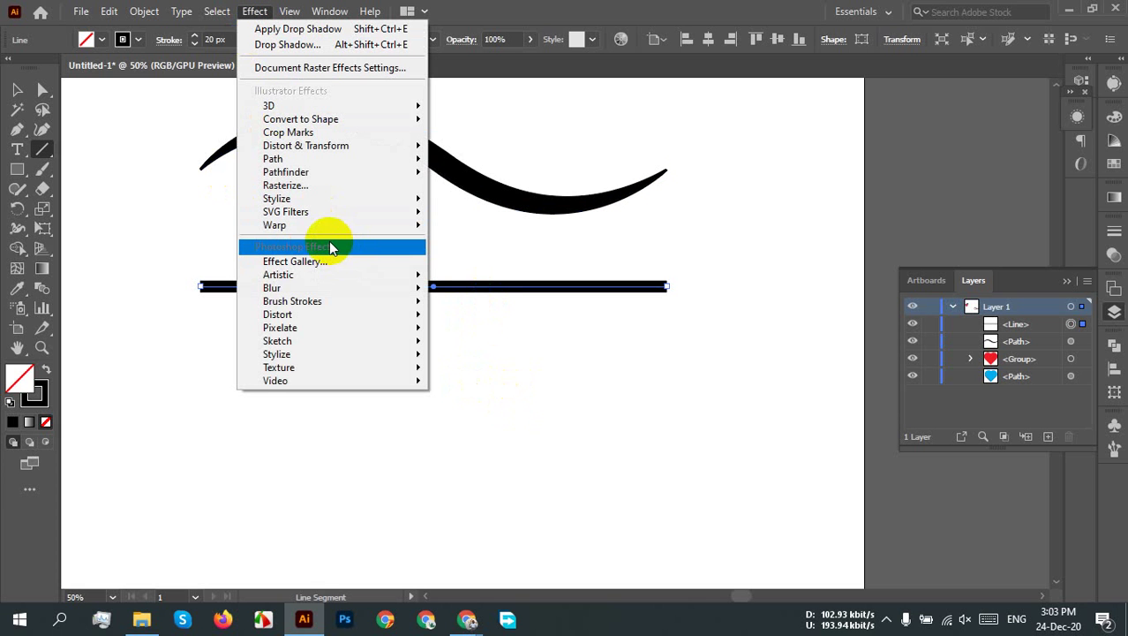
mouse_move(353, 151)
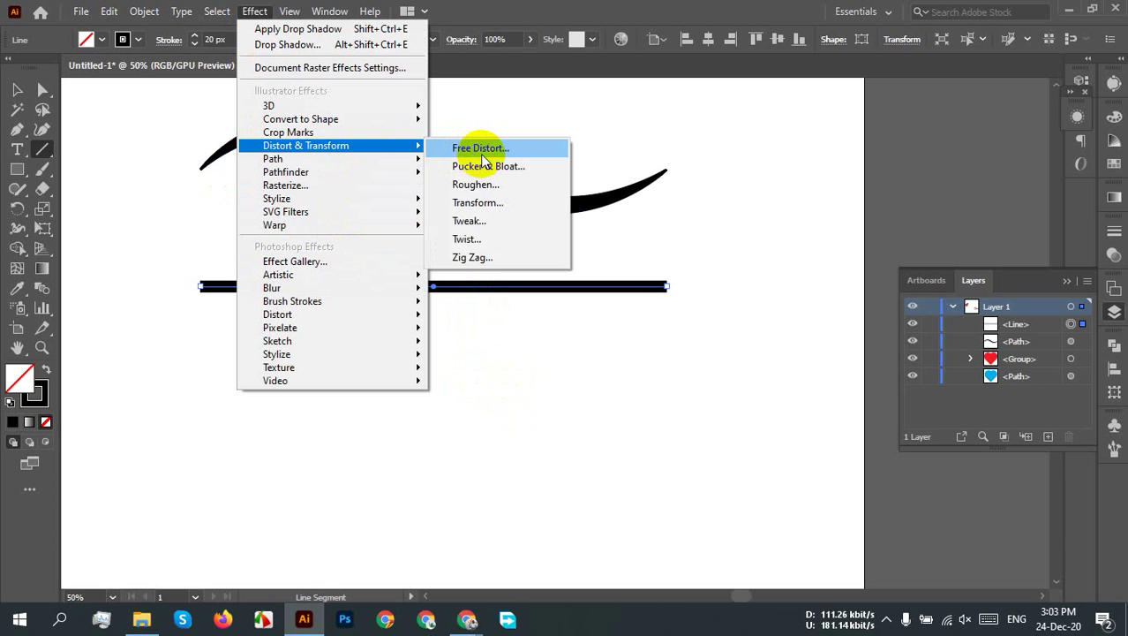
click(477, 258)
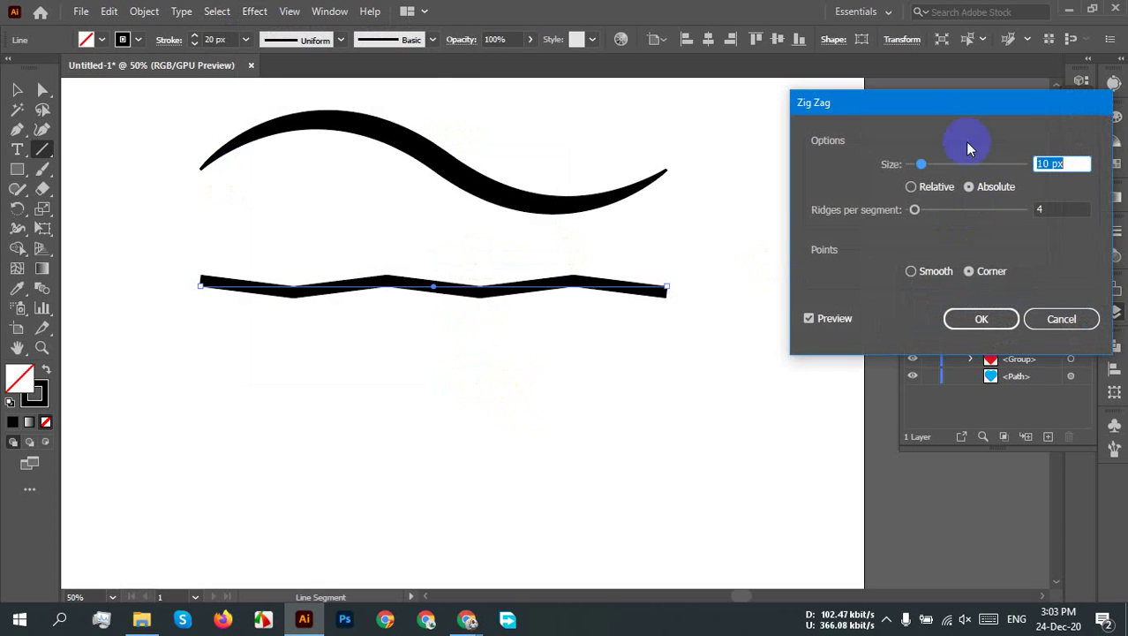
drag(925, 119, 872, 96)
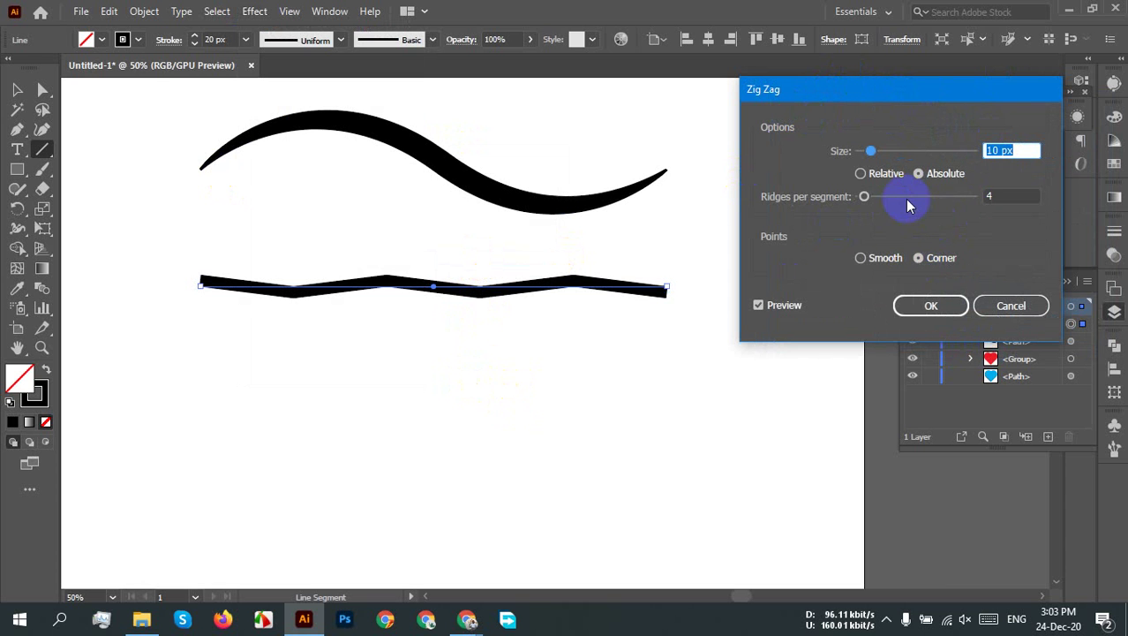
drag(871, 151, 913, 157)
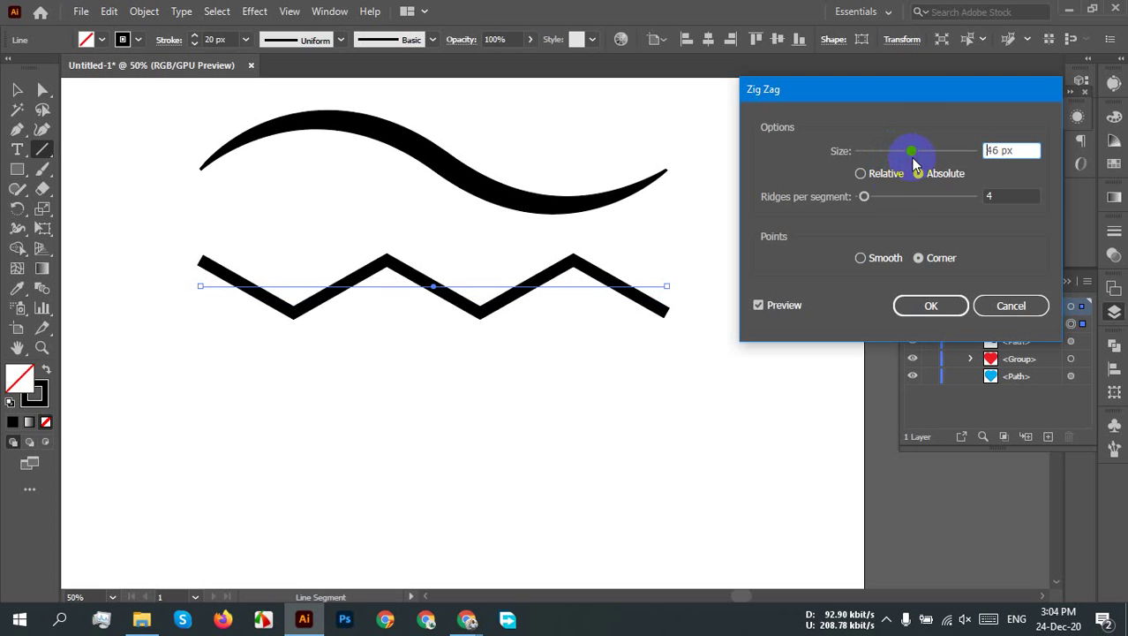
Step: Try 29, 4 and 1 ridges per segment for the zigzag, and set the value to 2
click(866, 197)
drag(865, 197, 894, 200)
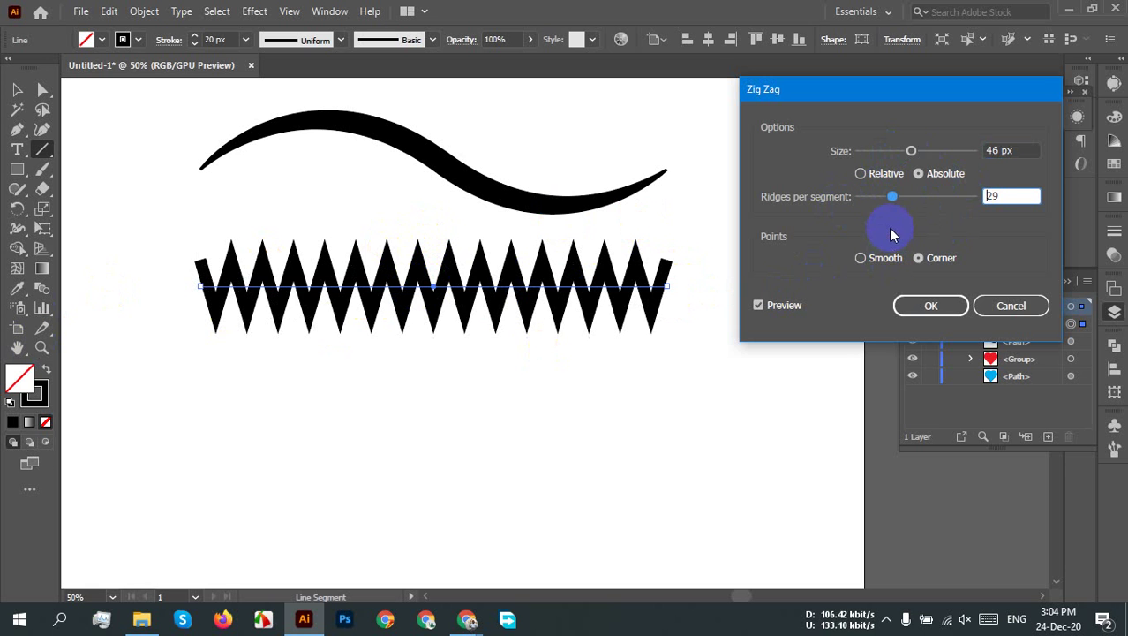
drag(889, 195, 864, 203)
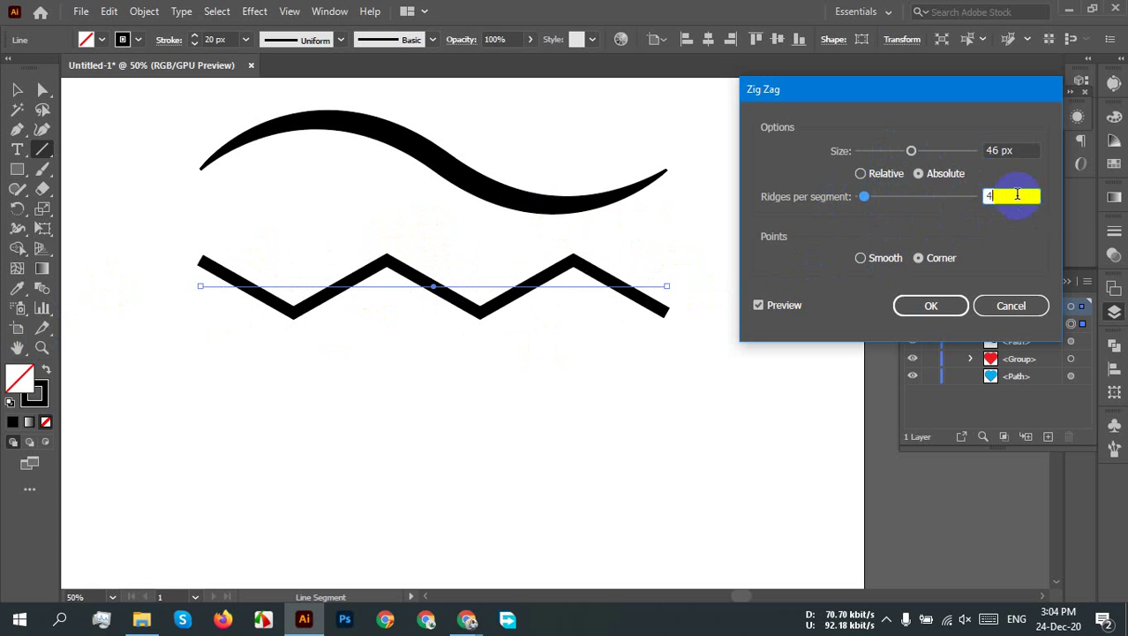
key(Down)
key(Down)
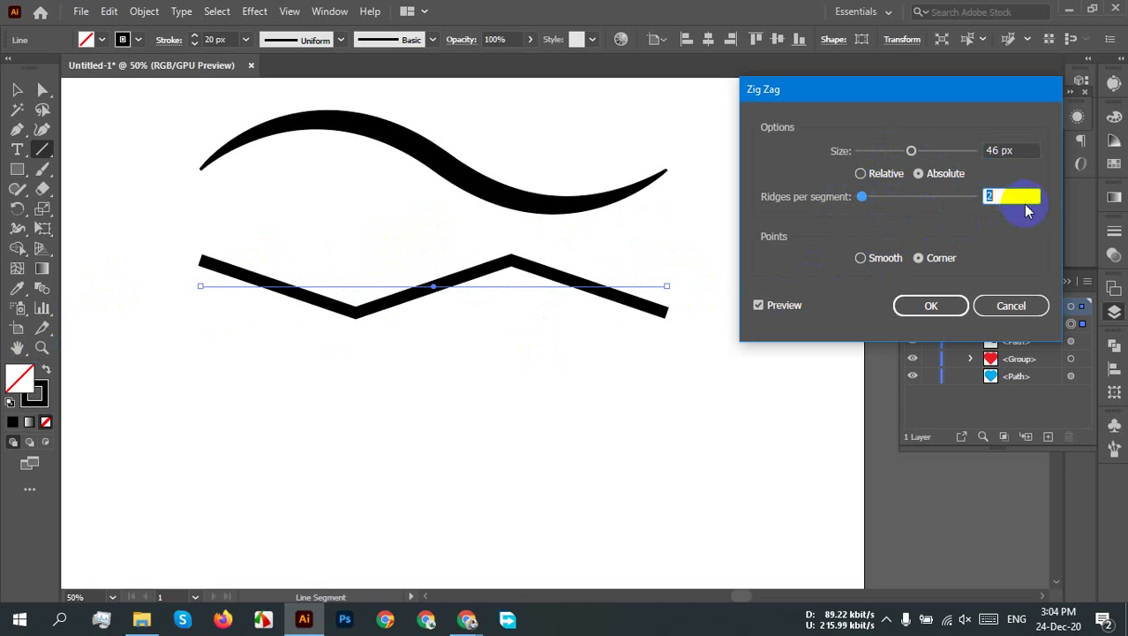
key(Down)
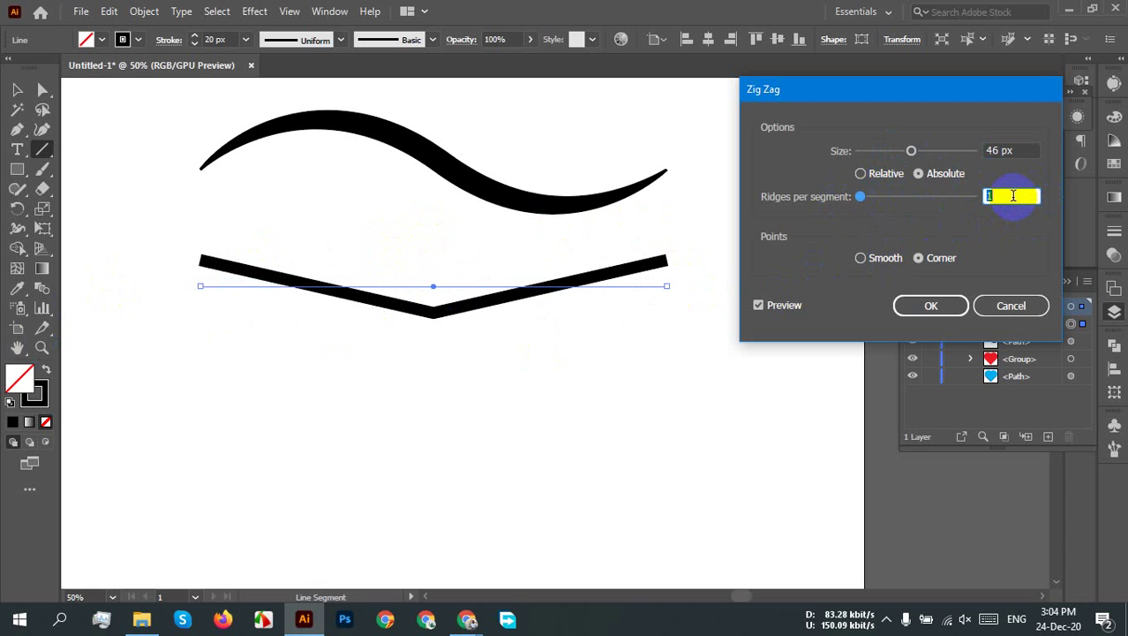
key(Up)
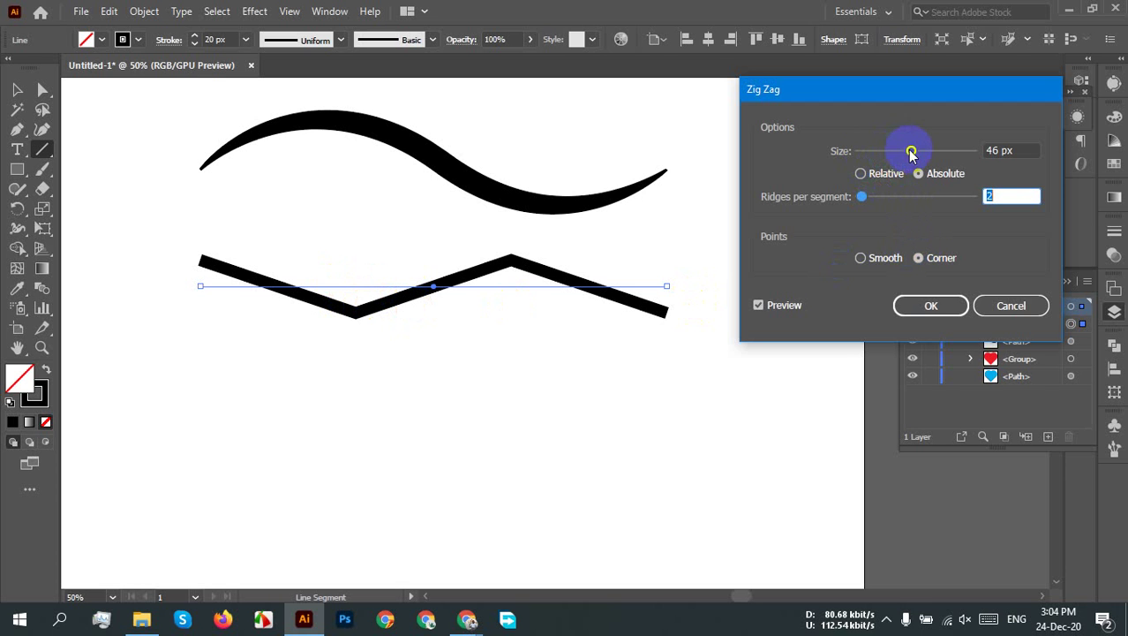
Step: Increase the zigzag size to 65 px and compare relative with absolute sizing
drag(911, 152, 935, 156)
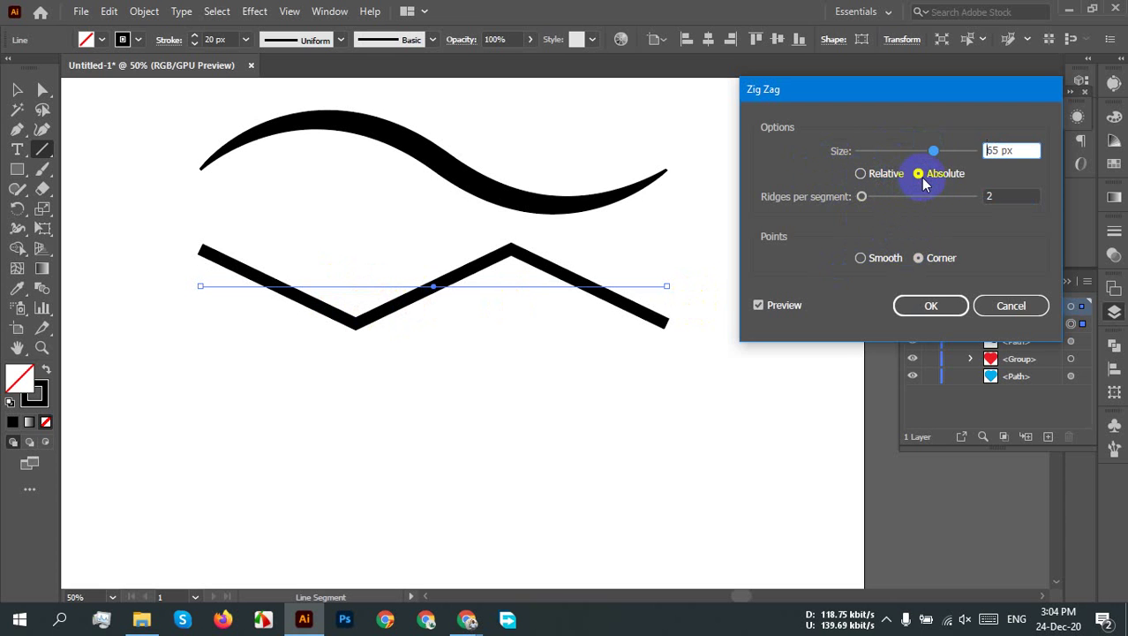
click(886, 176)
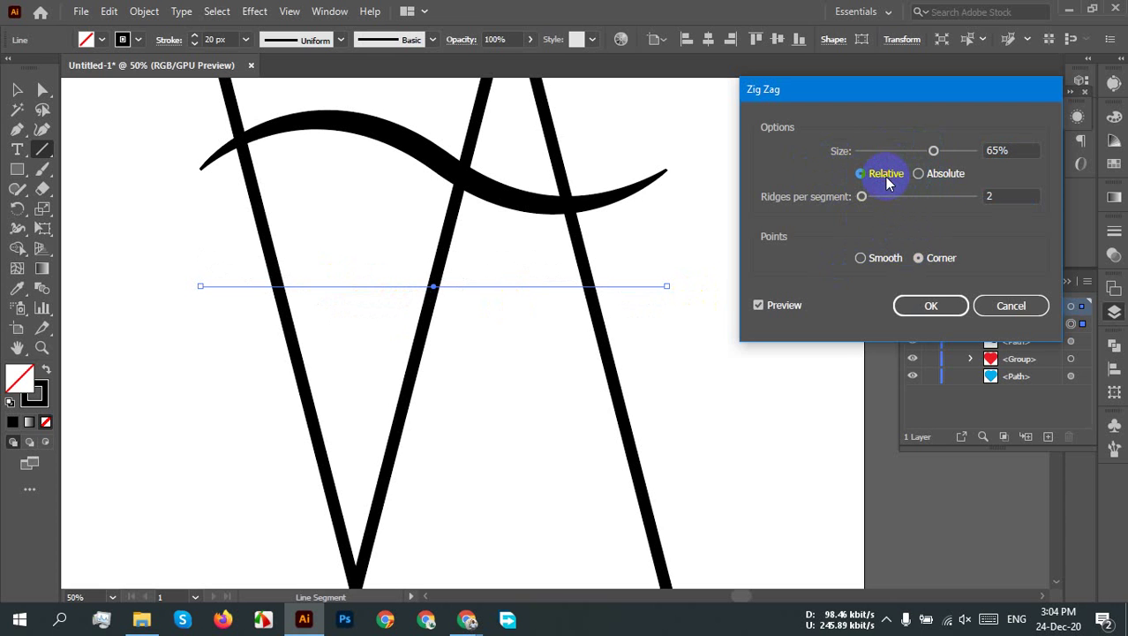
click(944, 175)
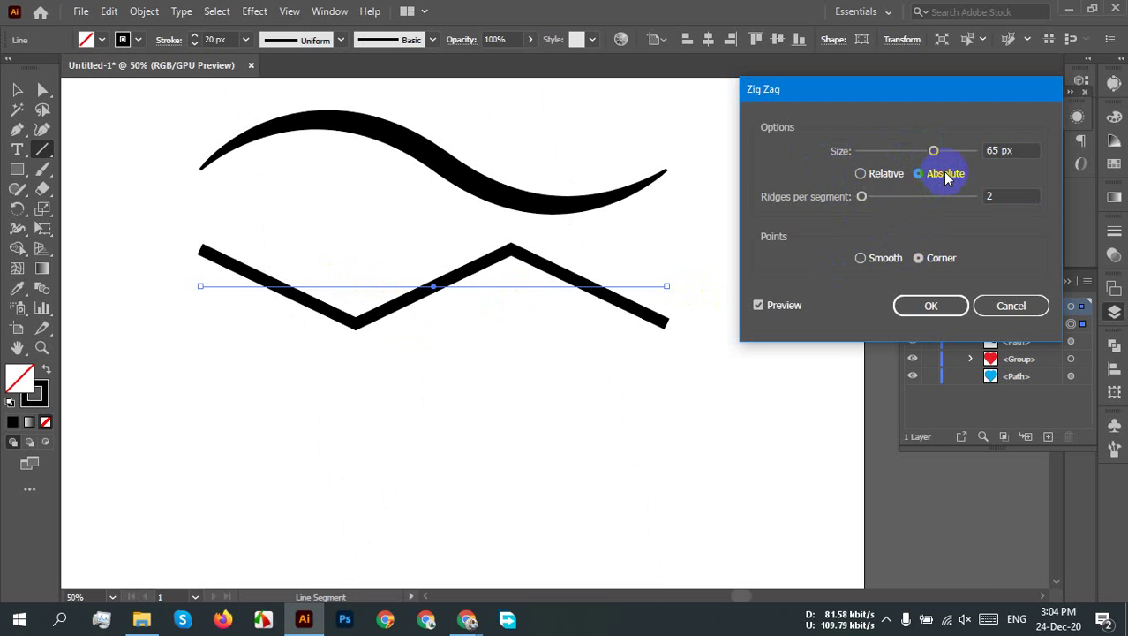
Step: Switch the zigzag points to Smooth, try a relative size of 12%, and set an absolute size of 58 px
click(884, 262)
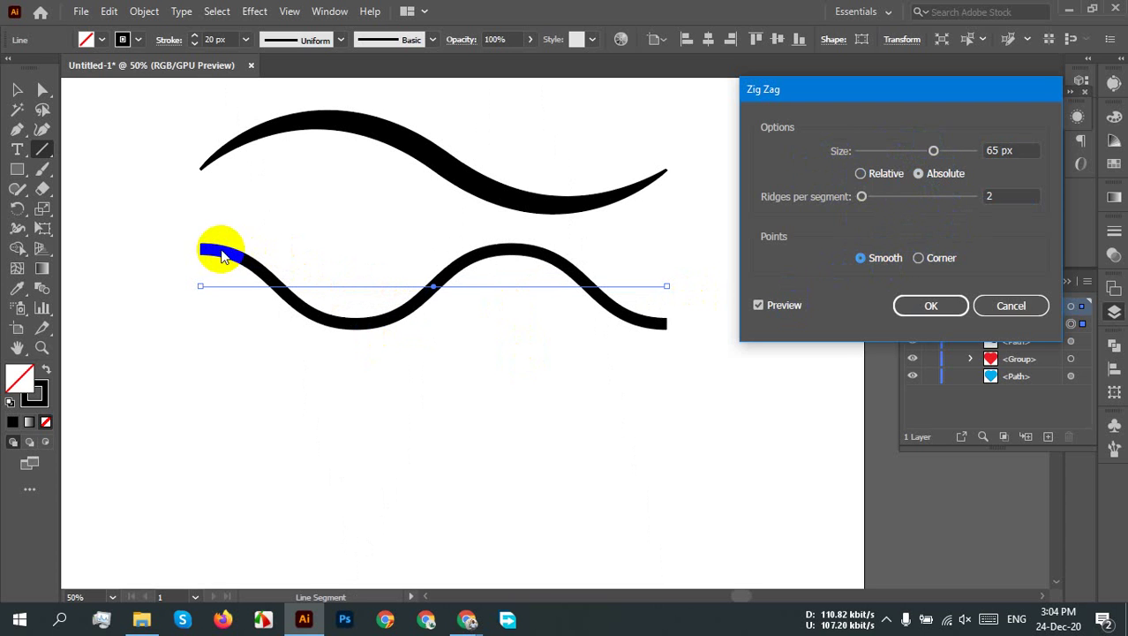
click(881, 174)
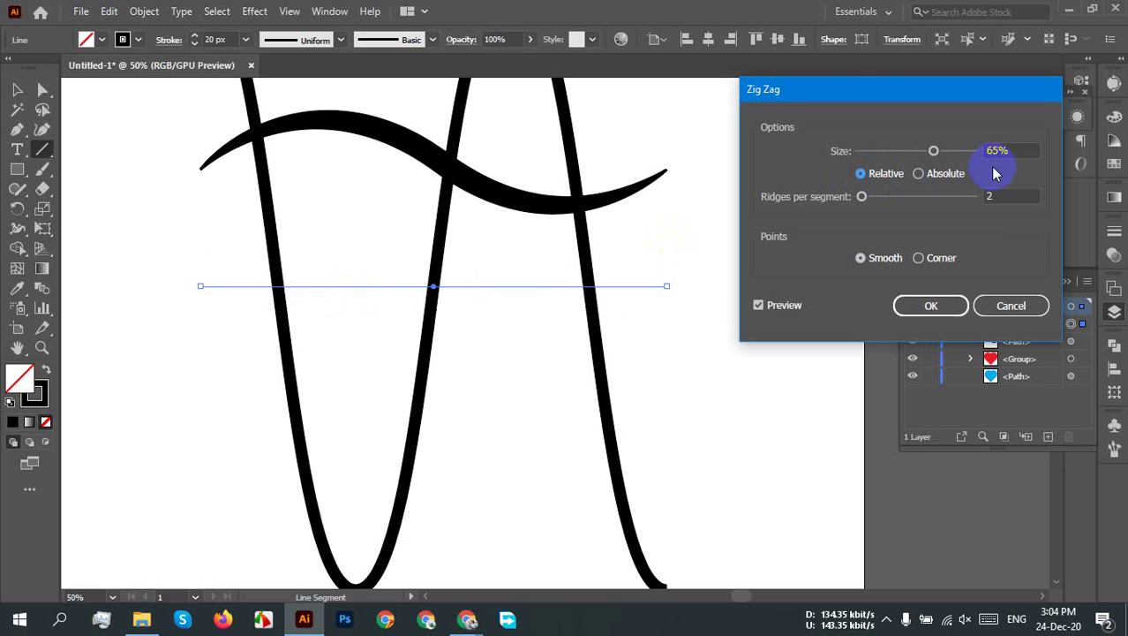
drag(936, 155, 873, 153)
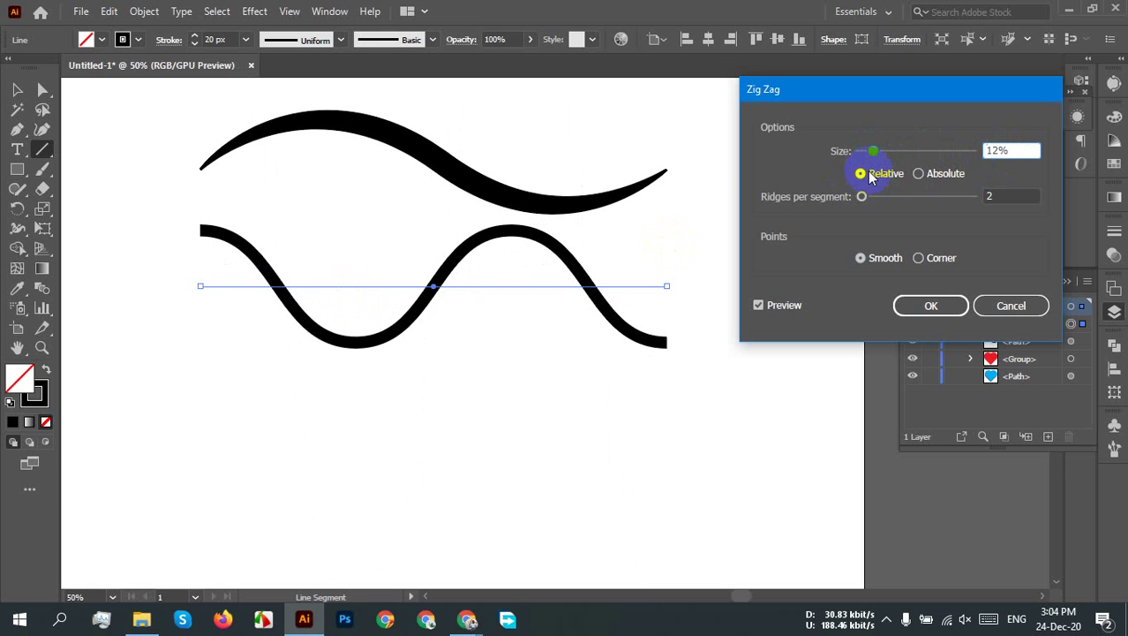
click(919, 174)
drag(874, 151, 927, 176)
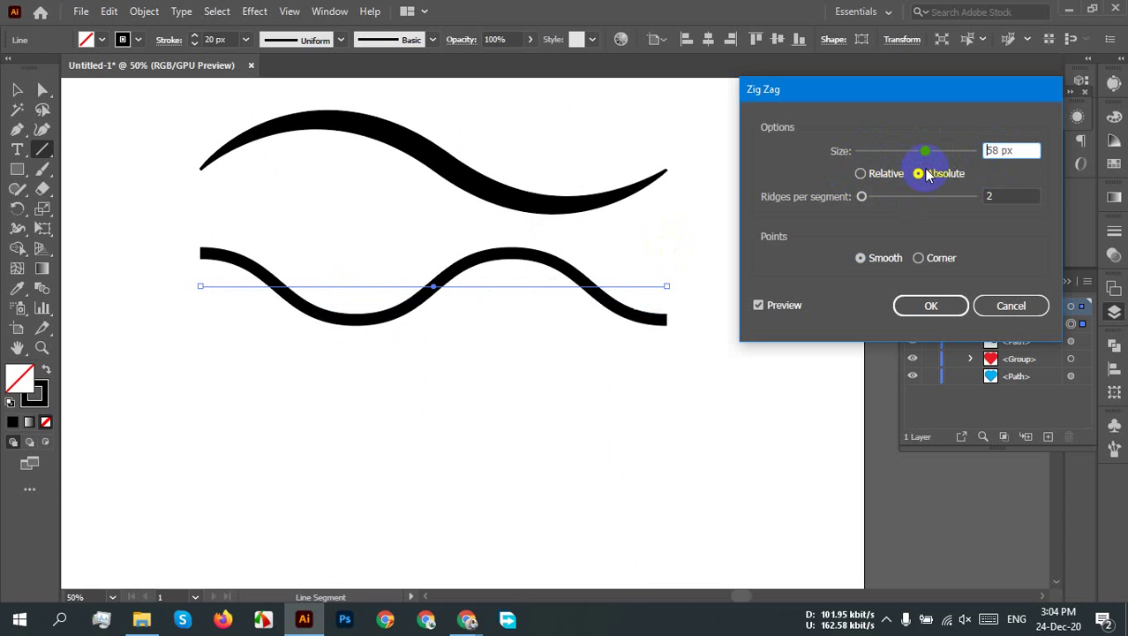
Step: Try a single ridge per segment on the smooth wave and return the value to 2
click(1015, 195)
key(Down)
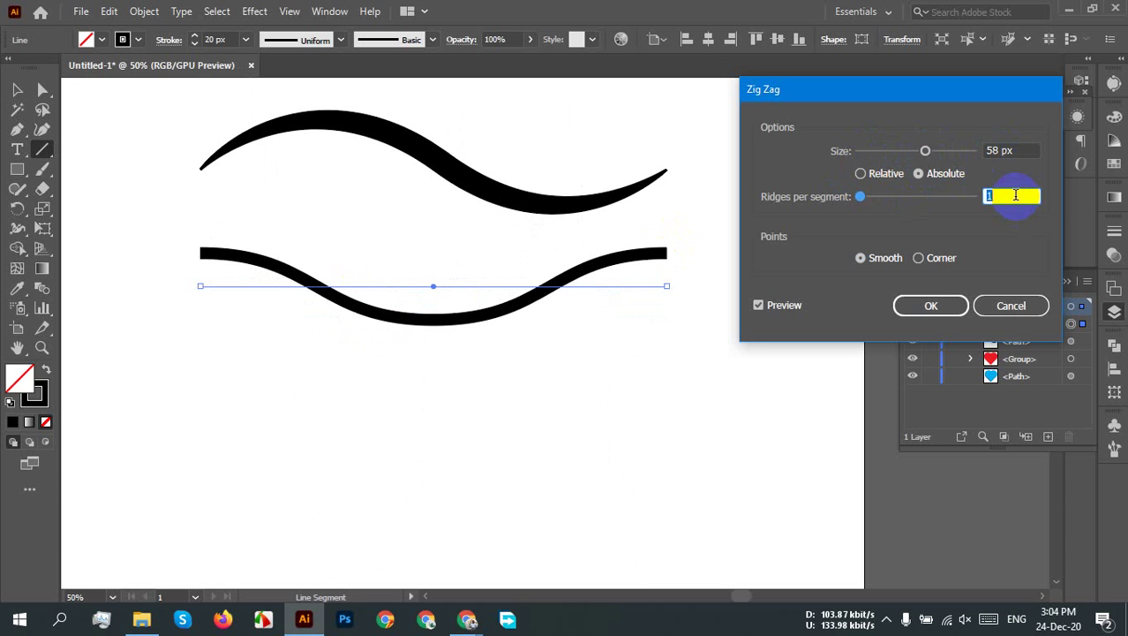
key(Up)
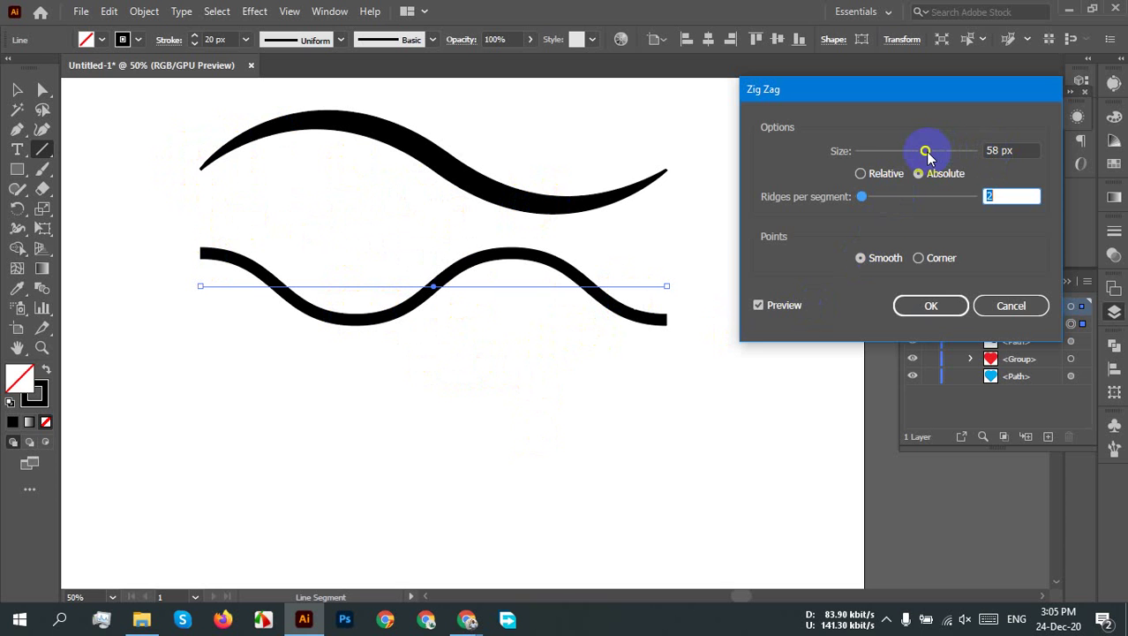
Step: Set the absolute zigzag size to 50 px and apply the effect to the line
drag(924, 151, 909, 154)
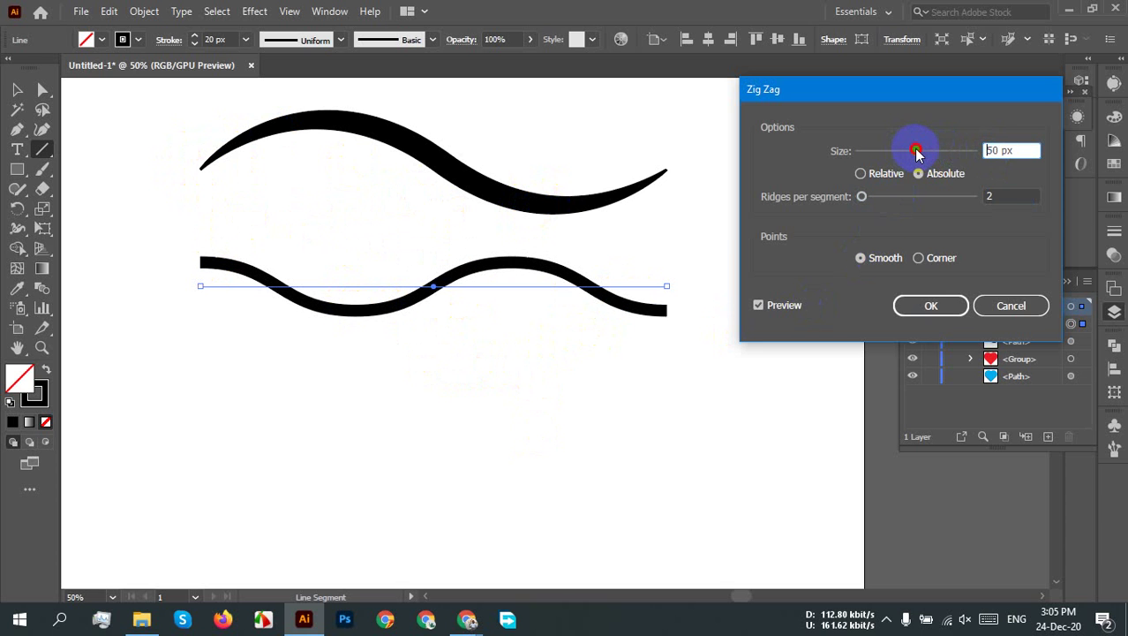
drag(918, 154, 918, 154)
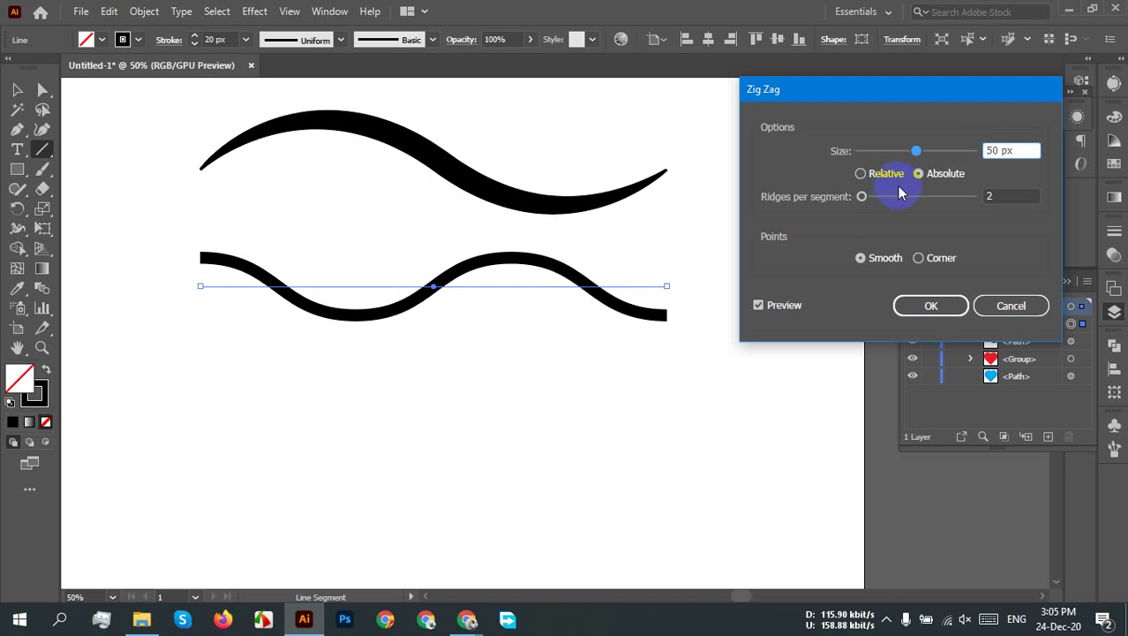
click(934, 306)
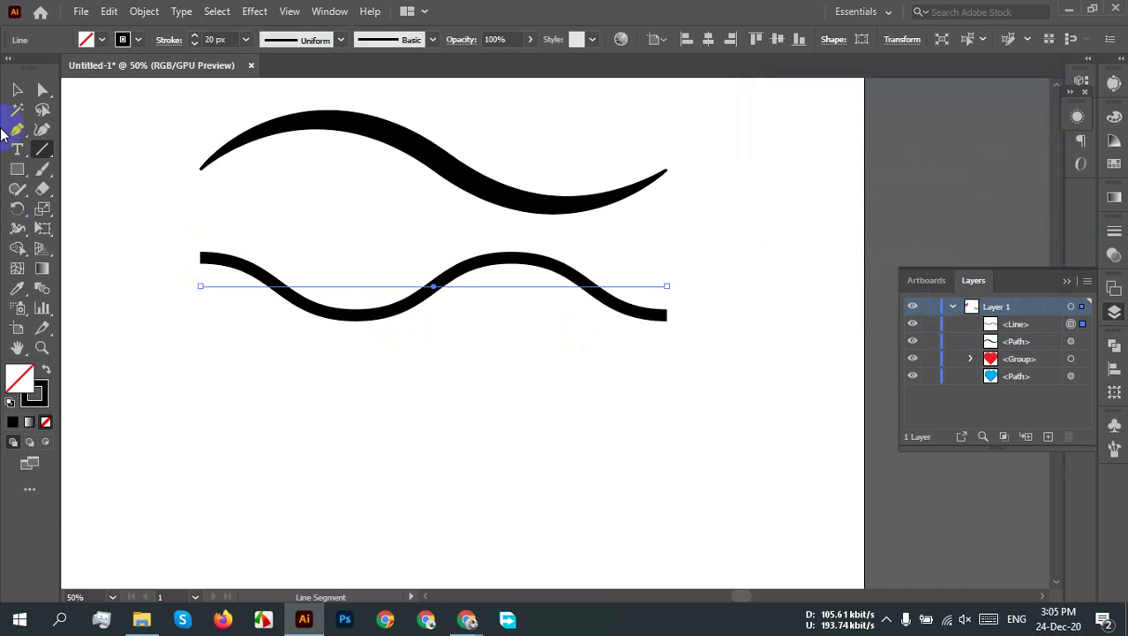
Step: Create a copy of the smooth zigzag line reflected across the vertical axis, with the preview turned on
click(17, 90)
click(717, 265)
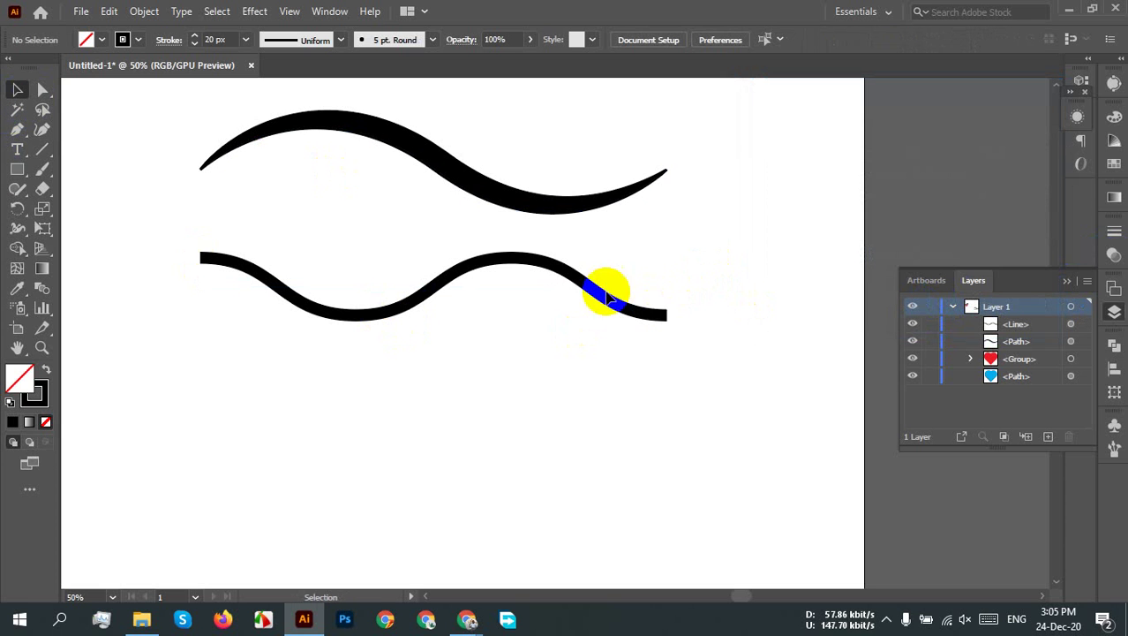
click(608, 302)
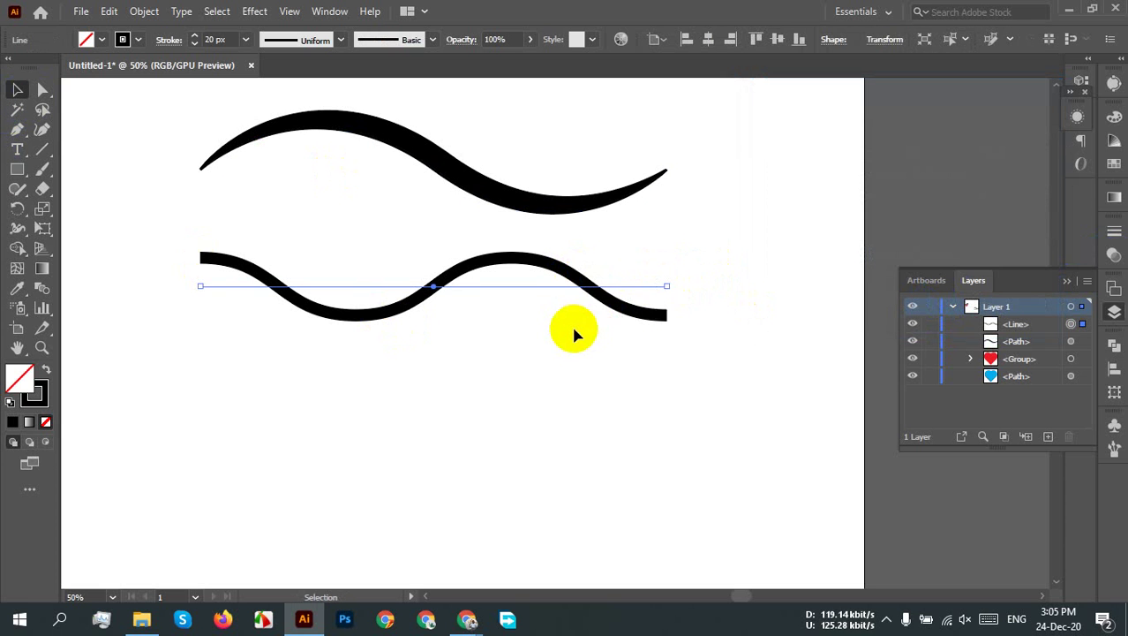
right_click(567, 306)
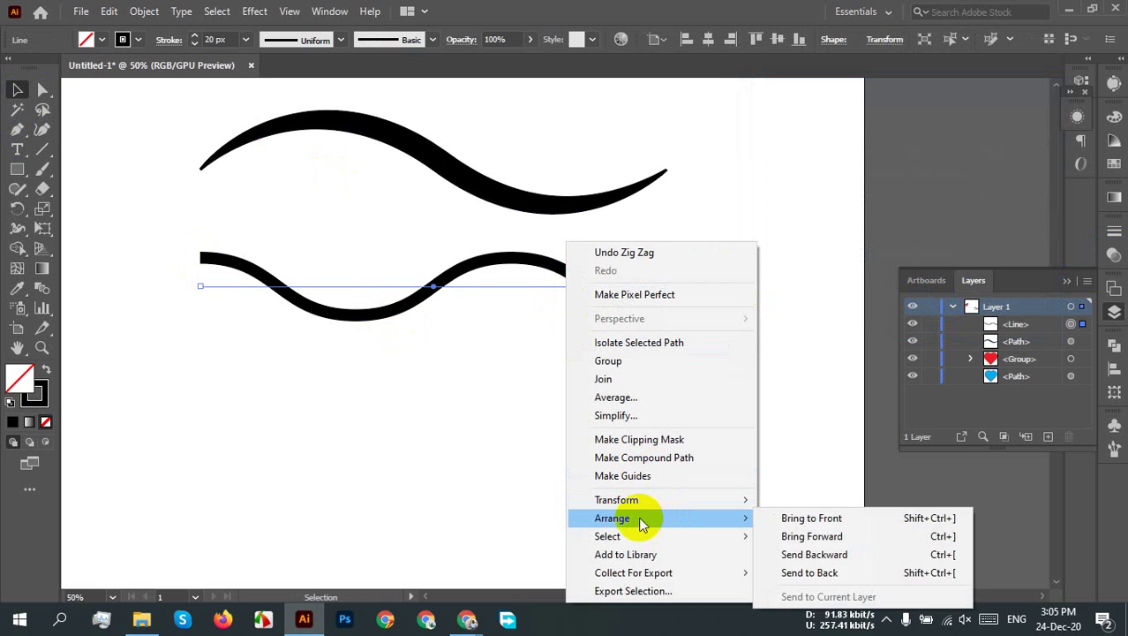
mouse_move(655, 507)
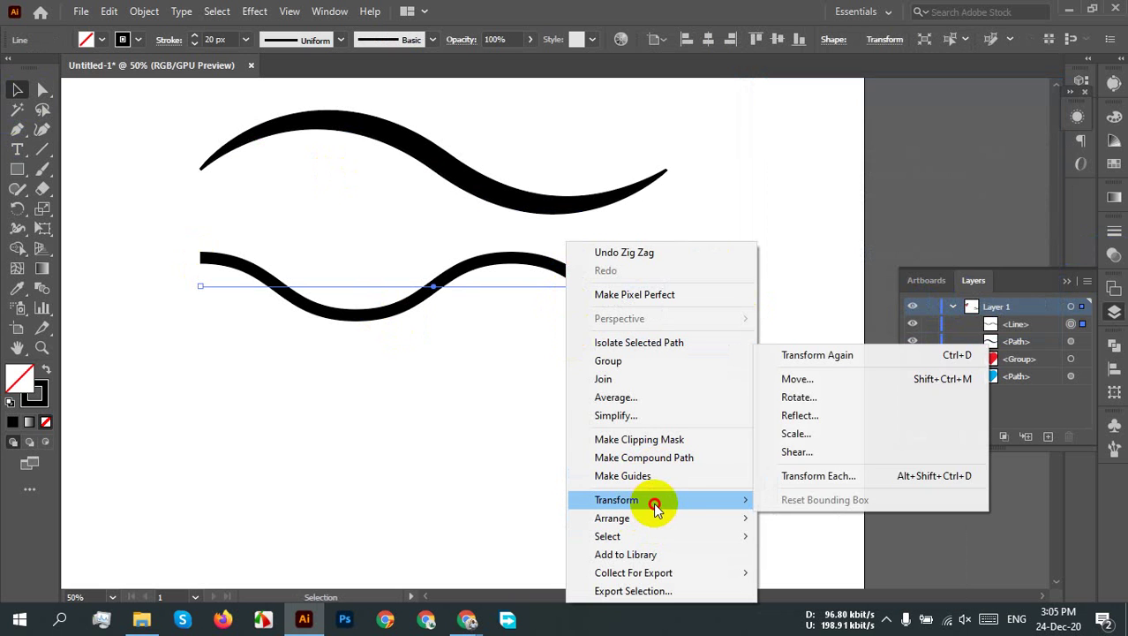
click(798, 415)
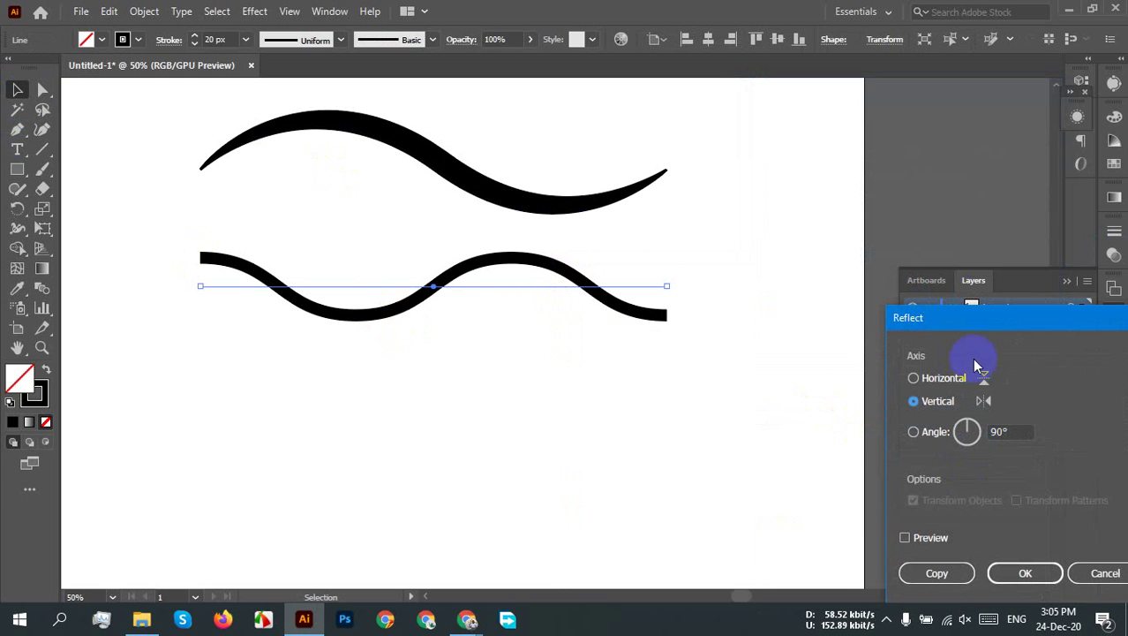
drag(975, 329, 921, 170)
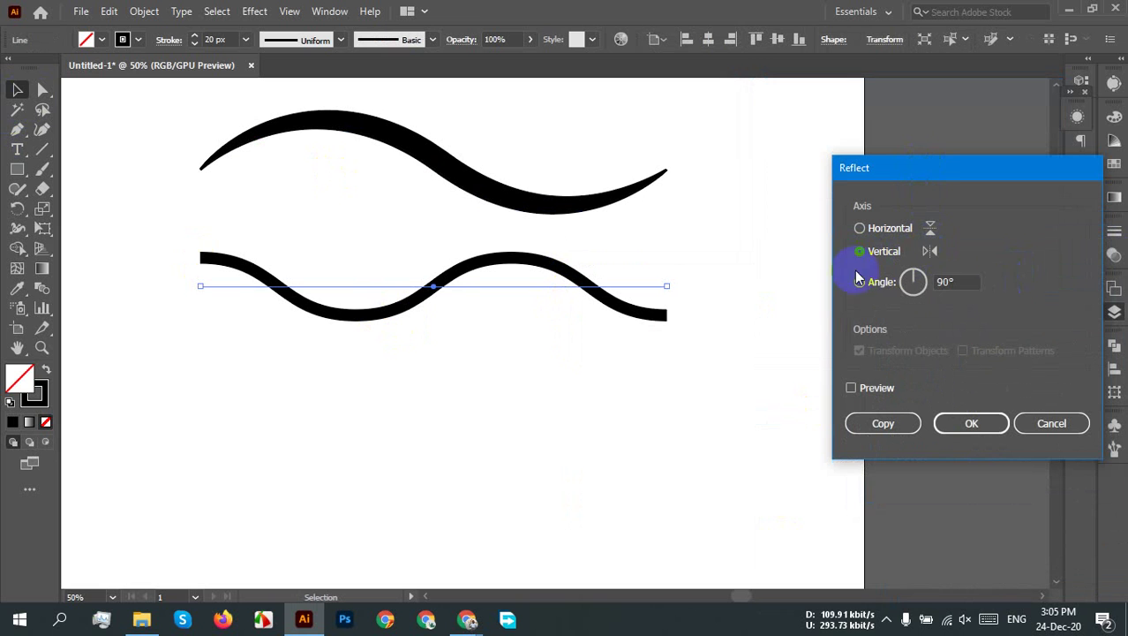
click(873, 394)
click(878, 394)
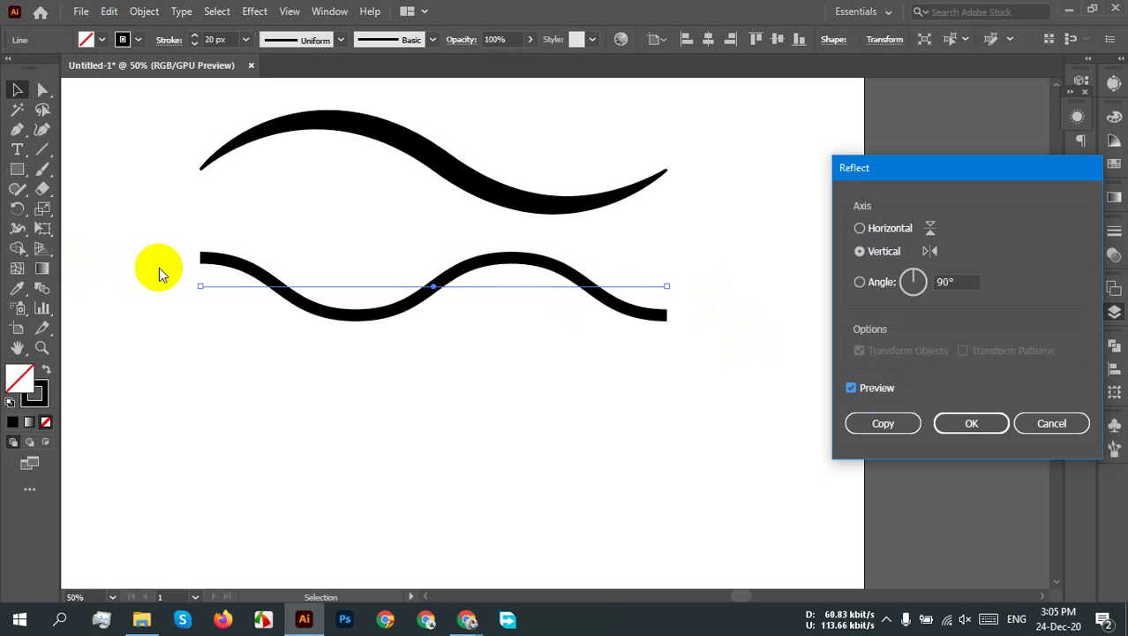
click(885, 422)
Step: Select both overlapping zigzag lines and expand their appearance into paths
drag(729, 291, 110, 433)
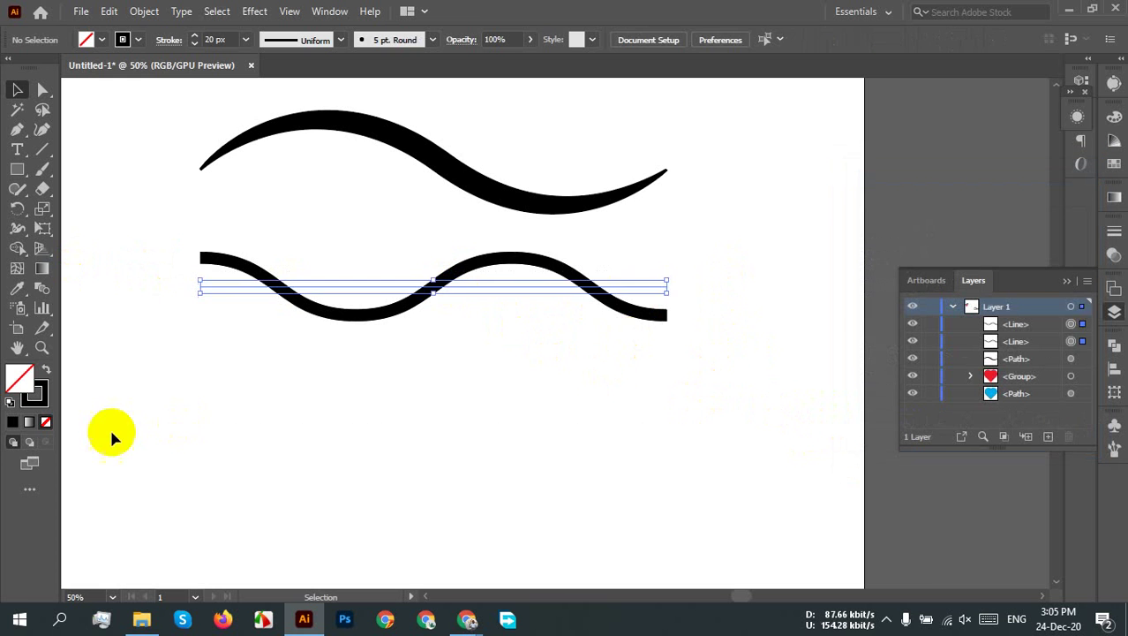
click(147, 16)
click(302, 219)
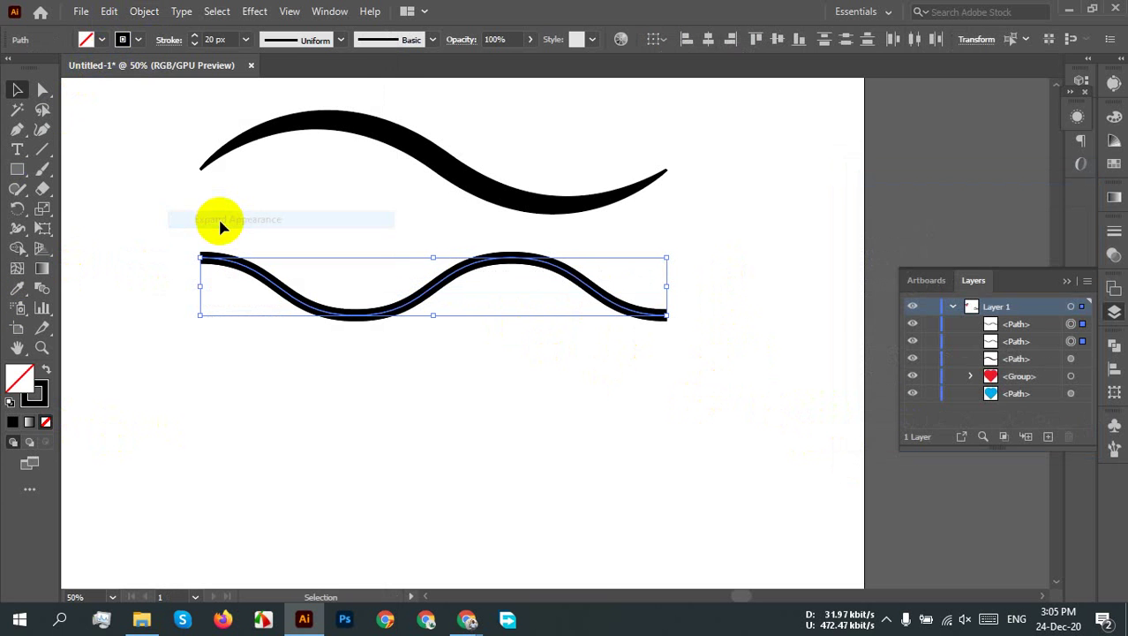
Step: Reflect both expanded wave paths across the vertical axis without making a copy
right_click(421, 262)
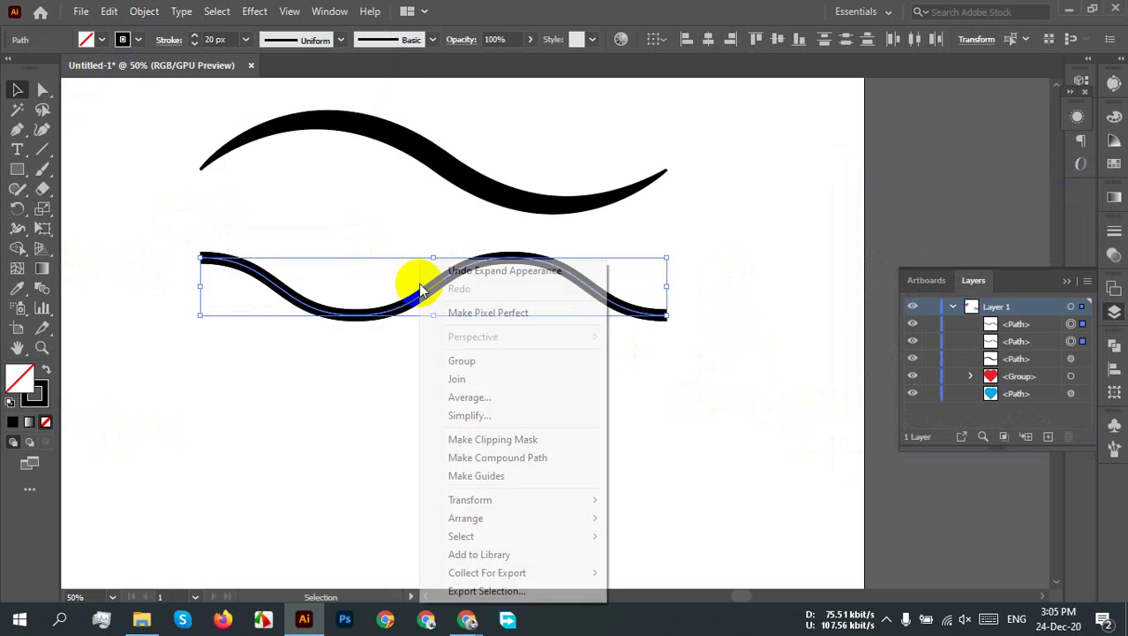
mouse_move(477, 500)
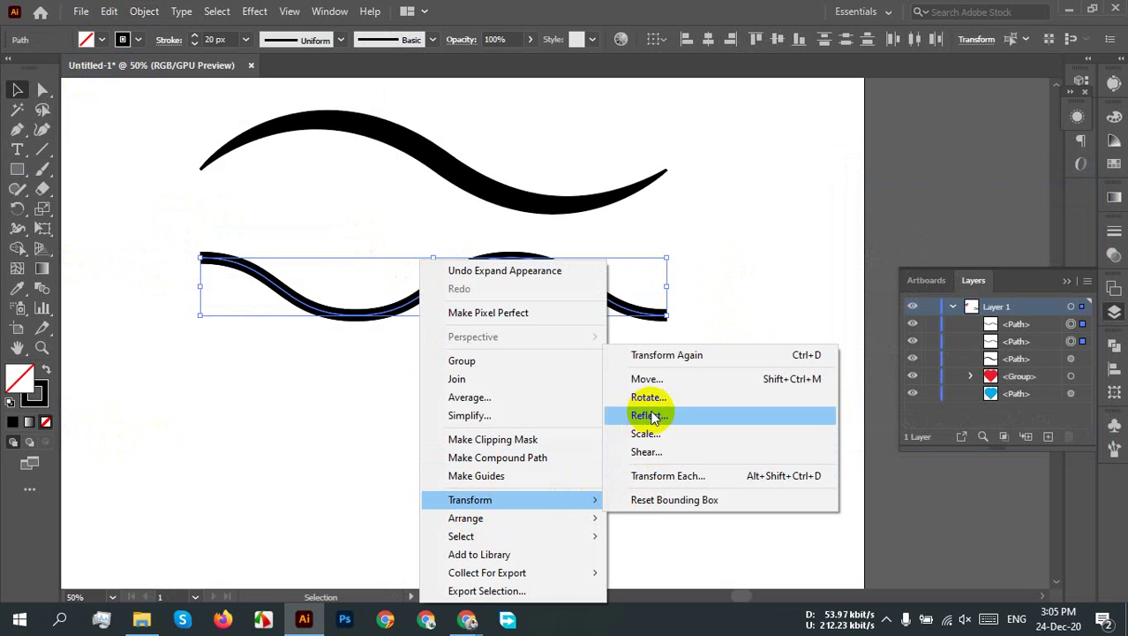
click(657, 412)
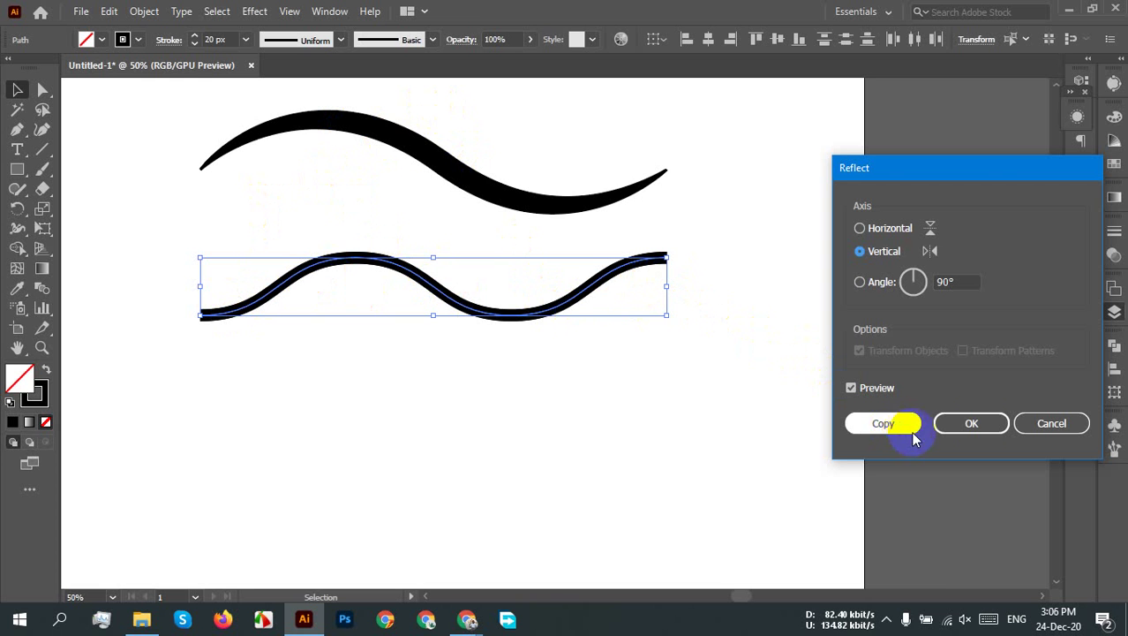
click(980, 422)
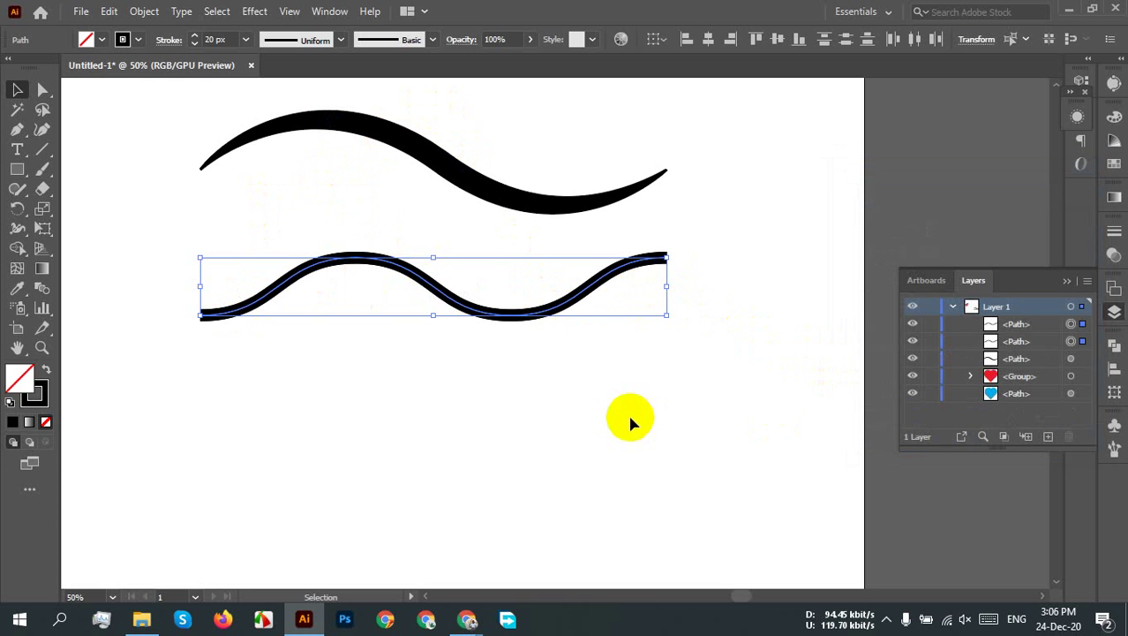
Step: Move both overlapping wave paths straight up until they sit close beneath the tapered wave
click(524, 361)
click(520, 317)
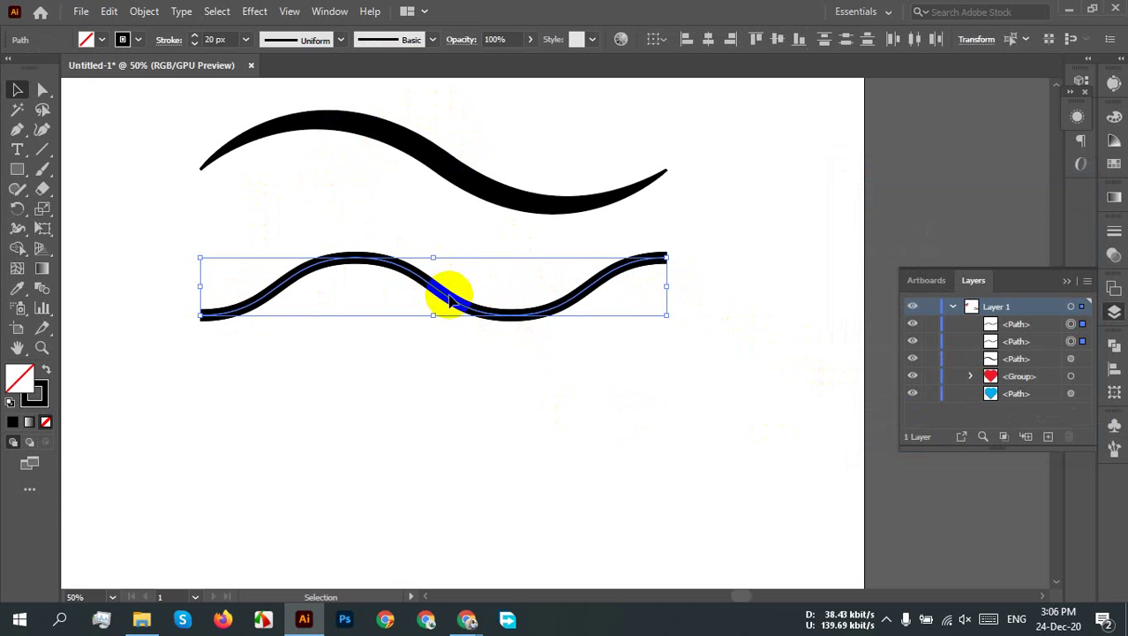
mouse_move(448, 304)
mouse_down()
mouse_move(431, 251)
mouse_move(448, 240)
mouse_up()
click(734, 246)
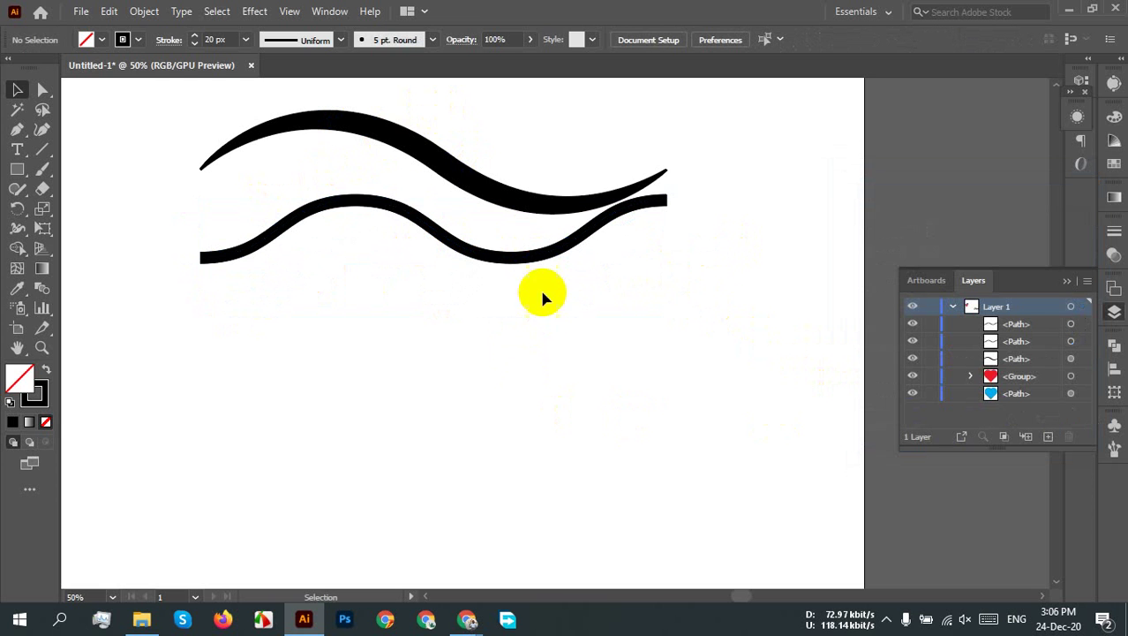
Step: Try to pull down the left end of the front wave with the Direct Selection tool, and return it to its place
click(349, 205)
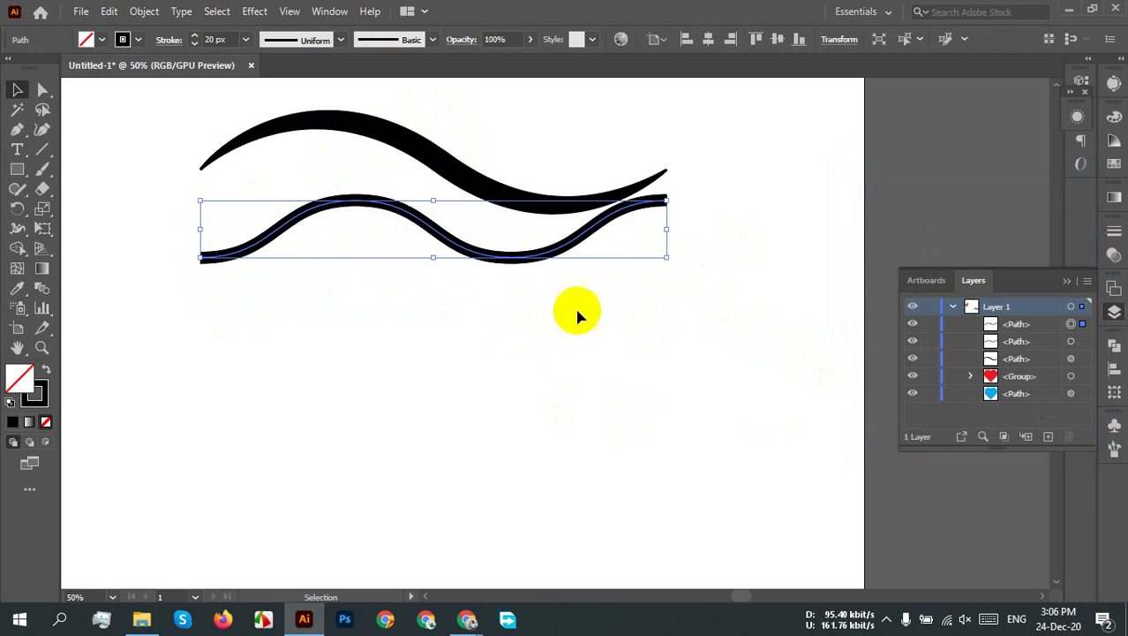
click(43, 91)
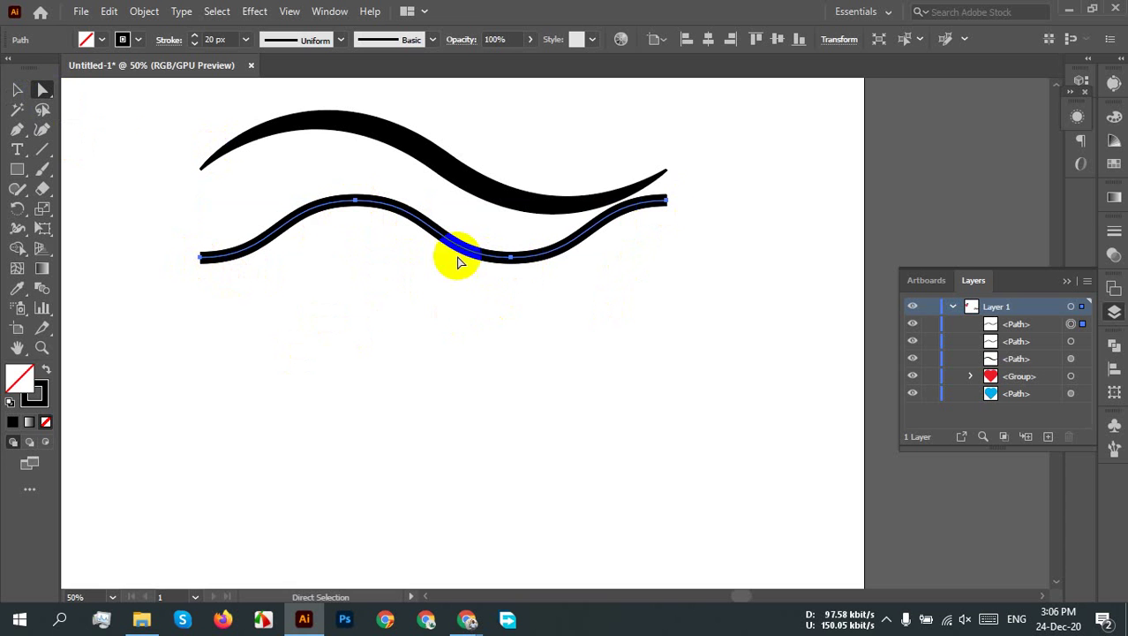
drag(200, 258, 200, 281)
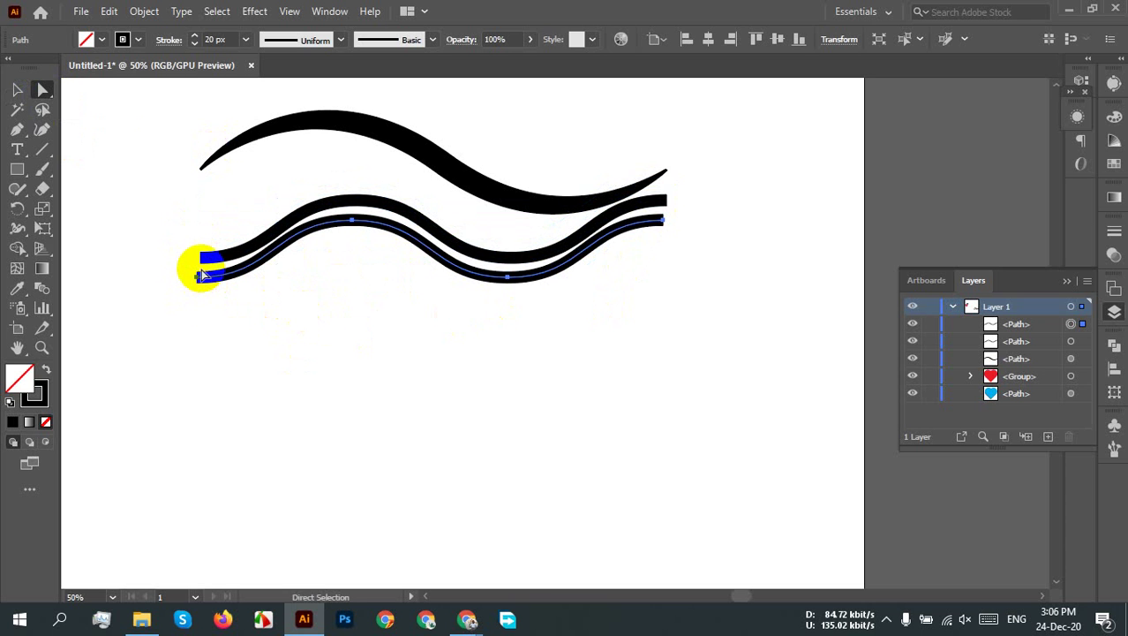
drag(202, 273, 205, 255)
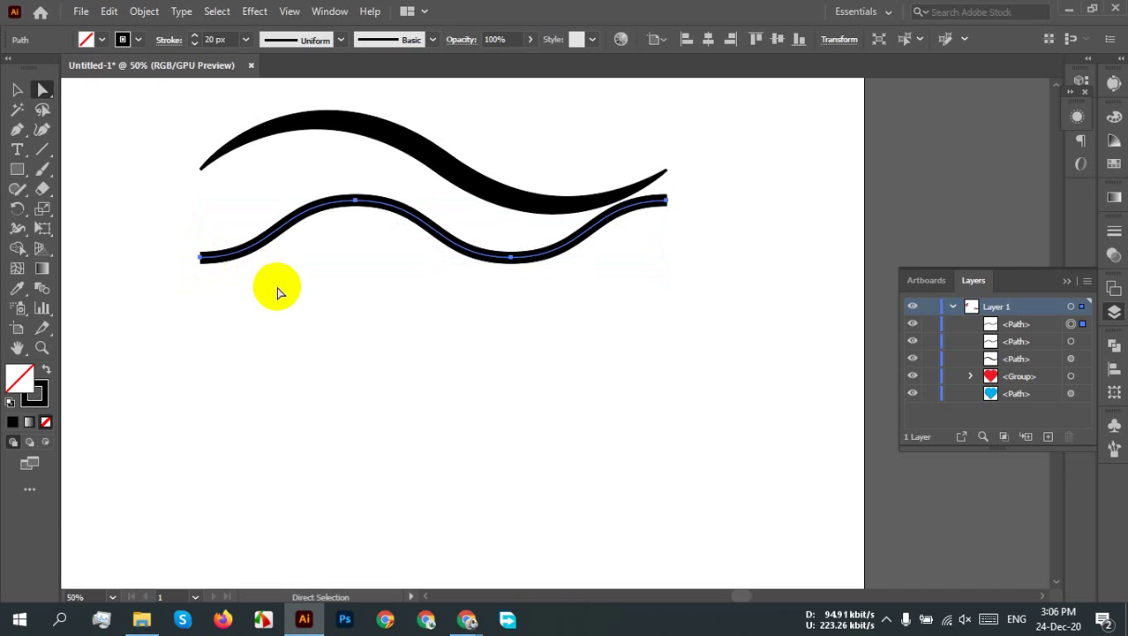
Step: Move the front duplicate wave down away from the other one and delete it
key(v)
click(333, 298)
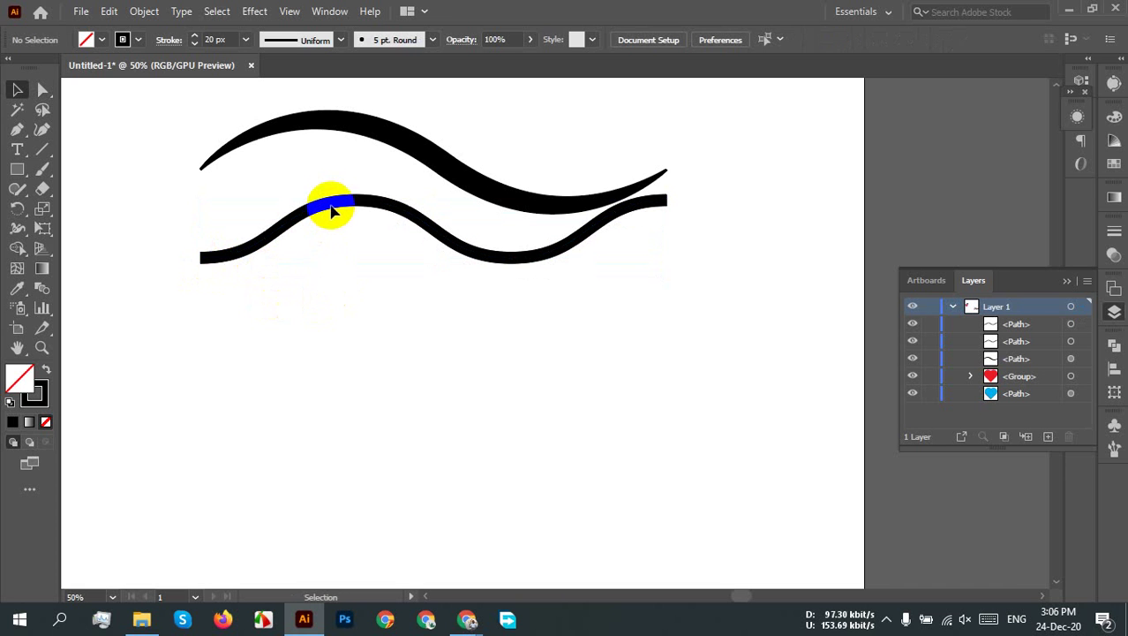
mouse_move(333, 211)
mouse_down()
mouse_move(329, 198)
mouse_move(343, 346)
mouse_up()
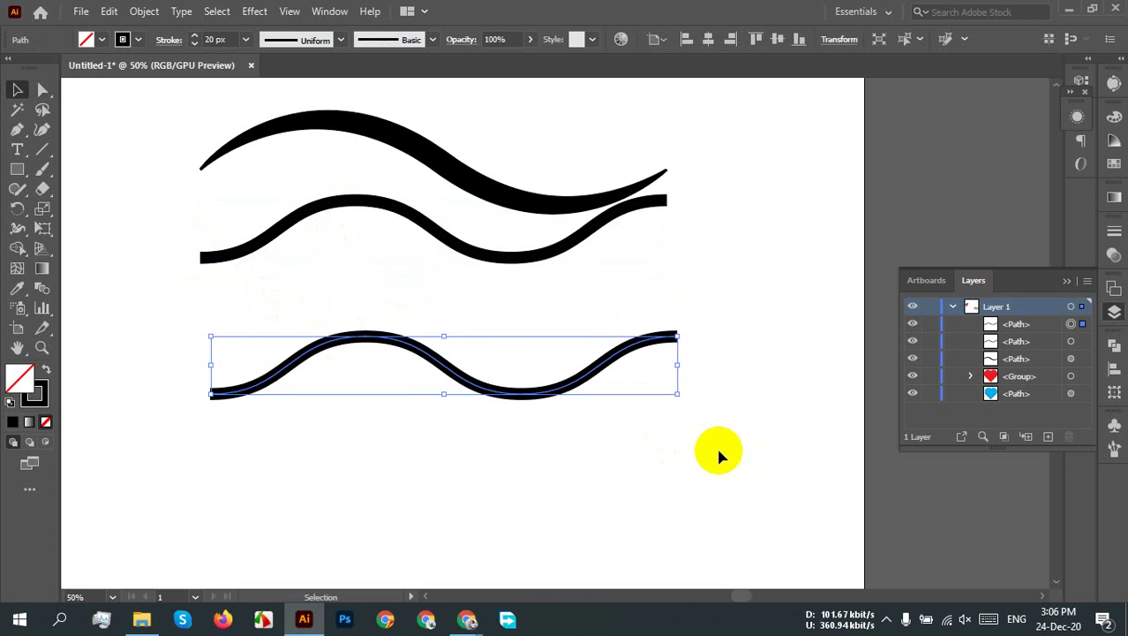
key(Delete)
Step: Directly select the remaining wave's left end anchor and swing its handle upward so the curve starts diagonally
click(227, 240)
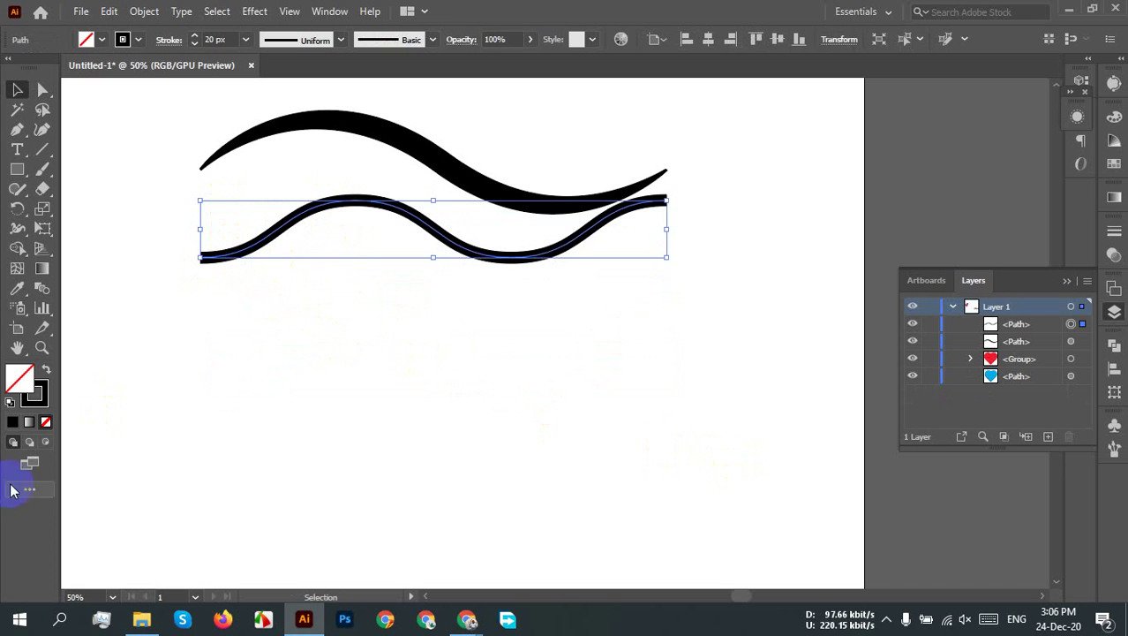
click(43, 89)
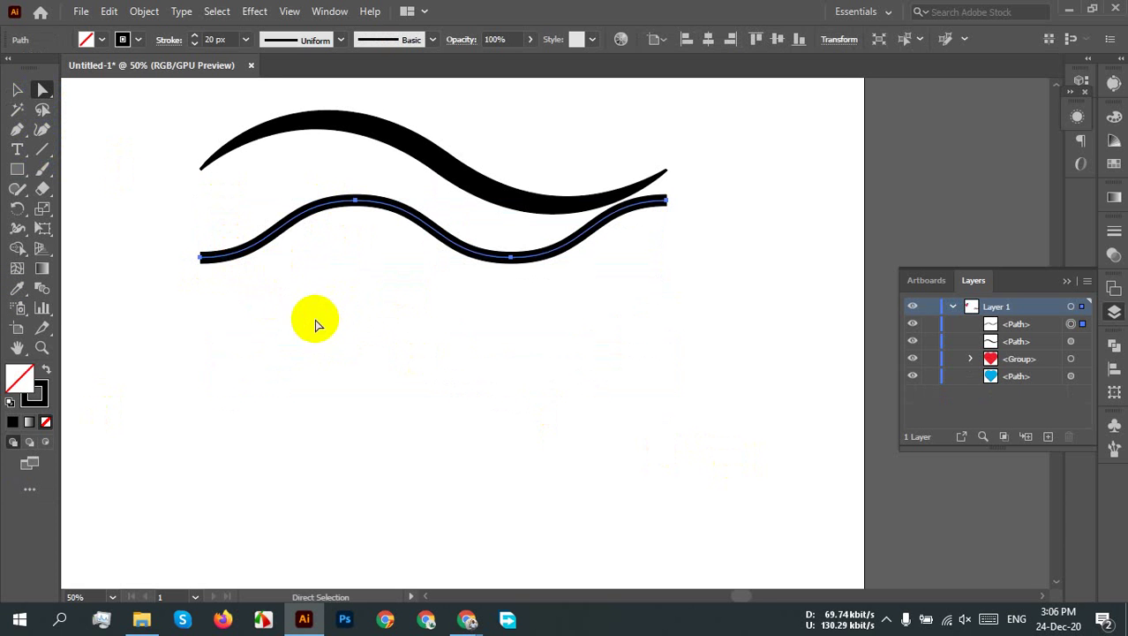
alt+scroll(349, 252, up, 2)
drag(290, 350, 453, 345)
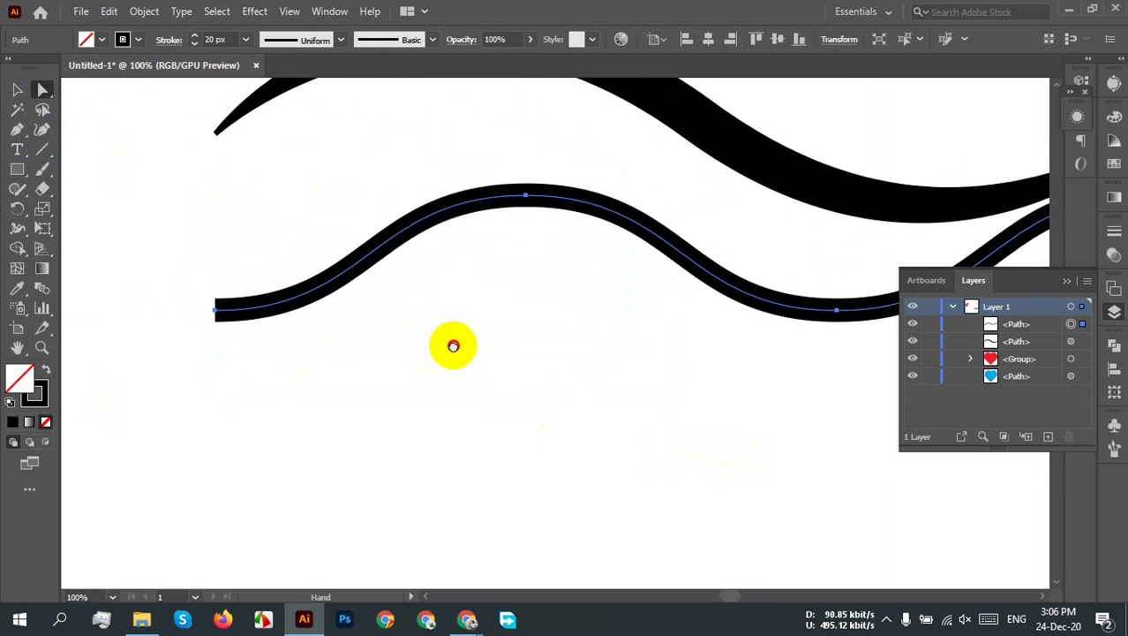
drag(624, 360, 465, 351)
scroll(520, 323, down, 1)
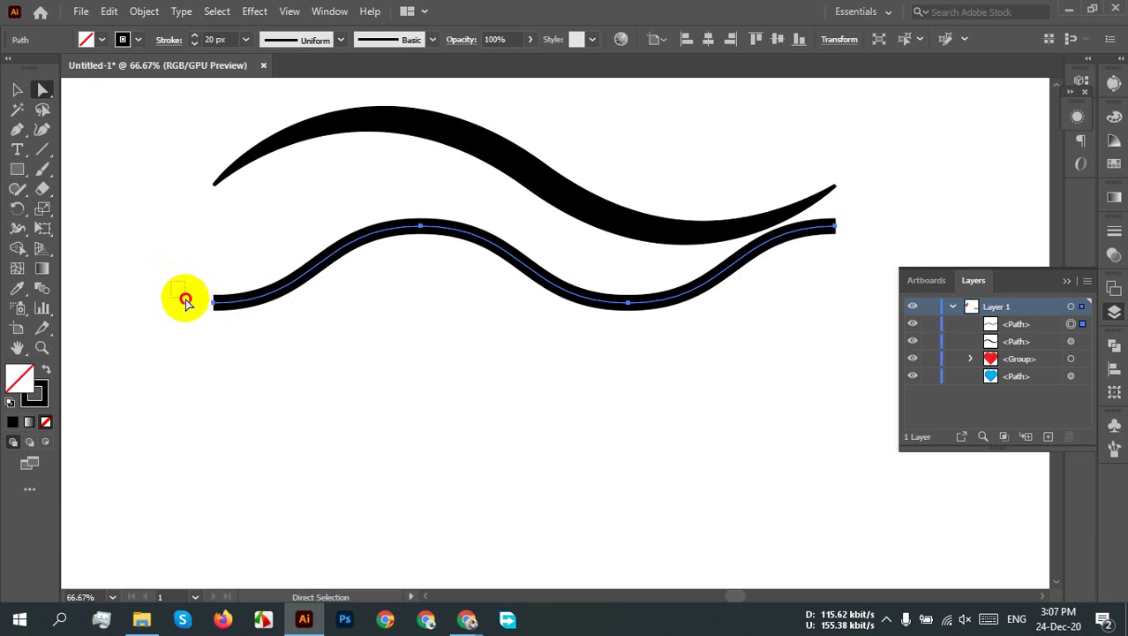
drag(171, 282, 252, 354)
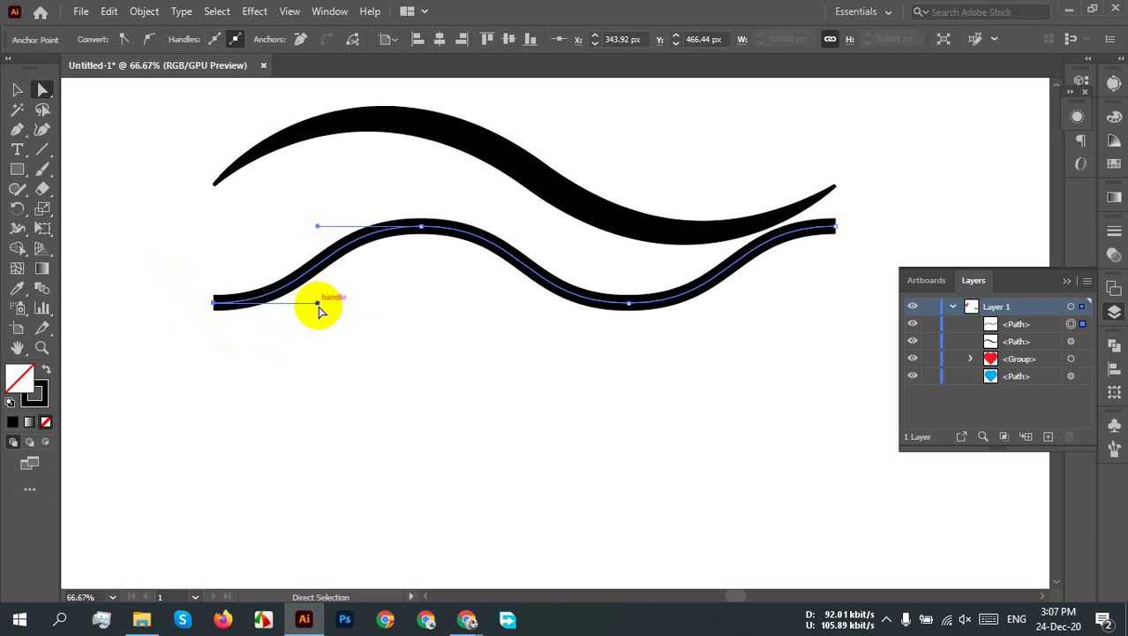
drag(317, 305, 299, 240)
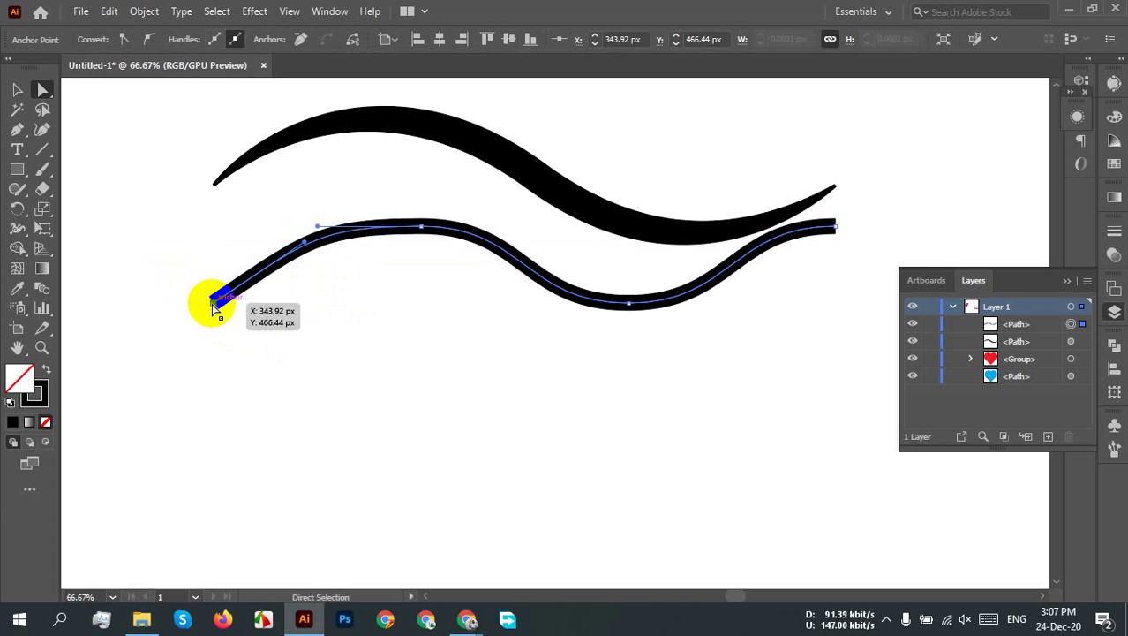
Step: Raise the wave's left end anchor about 30 px and tilt the crest anchor's left handle upward
drag(209, 302, 182, 355)
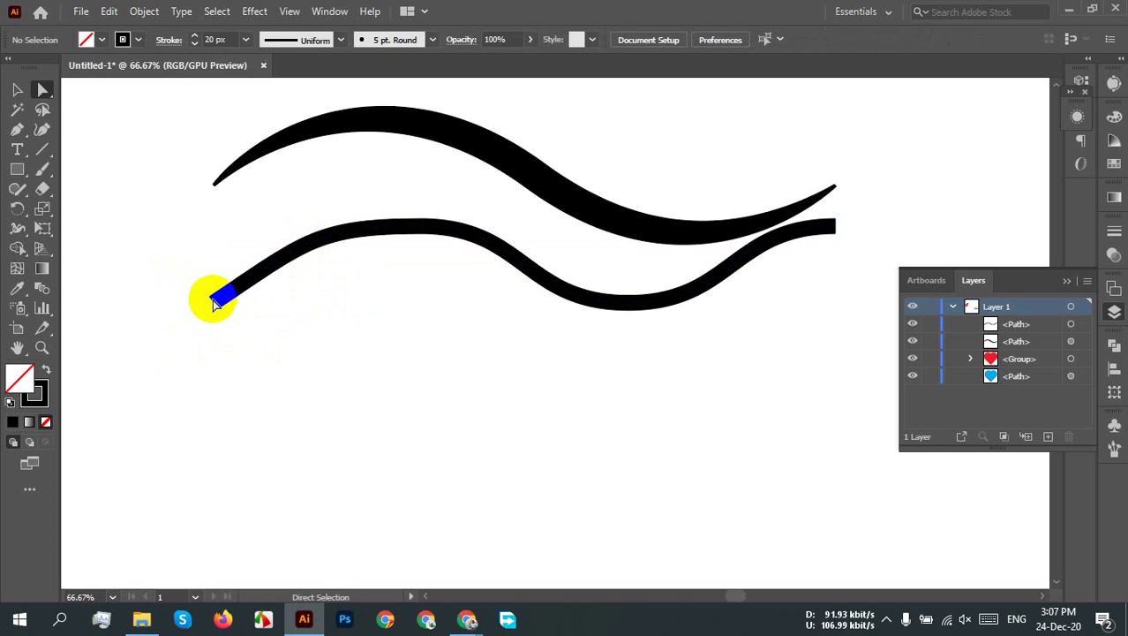
drag(185, 270, 249, 347)
drag(218, 309, 211, 279)
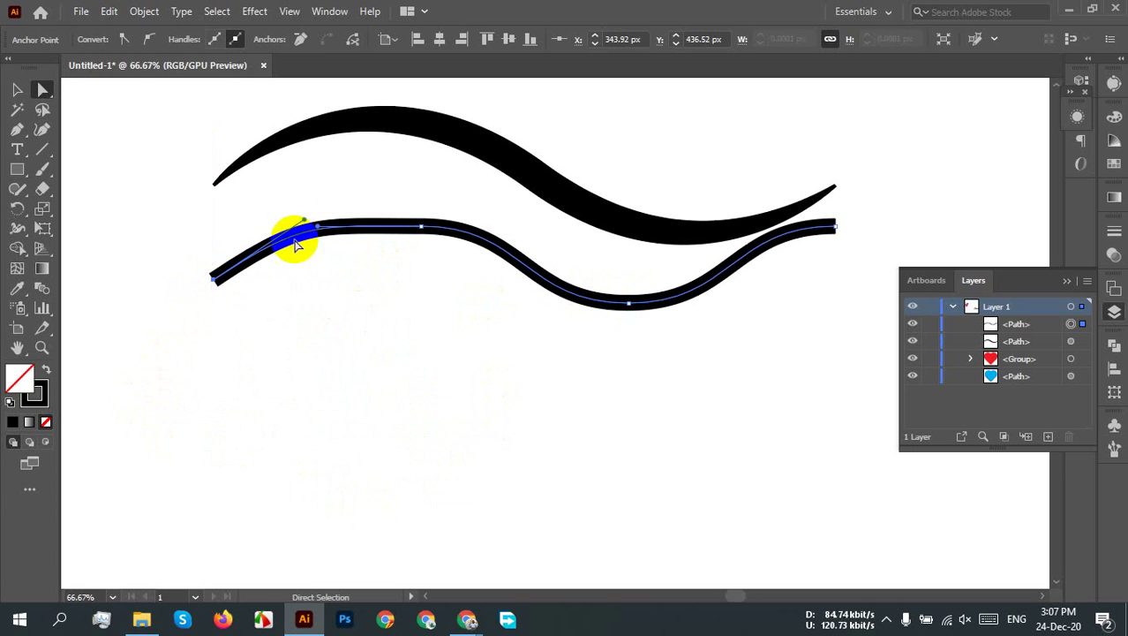
mouse_move(315, 225)
mouse_down()
mouse_move(316, 191)
mouse_move(317, 205)
mouse_up()
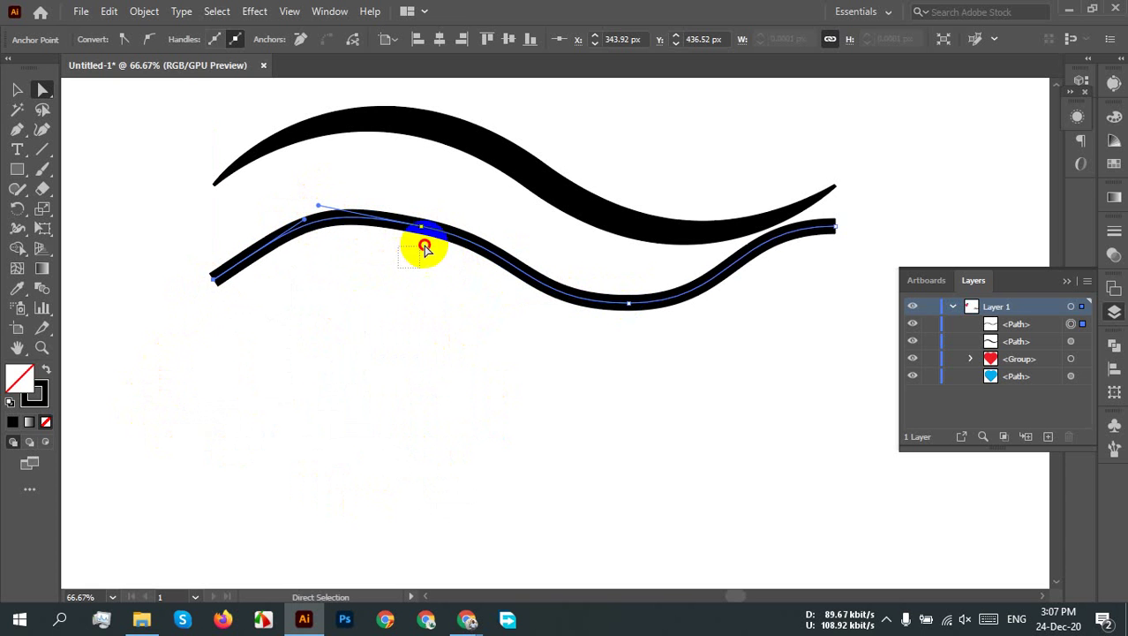
Step: Pull the crest anchor far below the wave, and move it back up to about X 633, Y 378 px
mouse_move(398, 267)
mouse_down()
mouse_move(452, 200)
mouse_move(405, 254)
mouse_move(394, 408)
mouse_up()
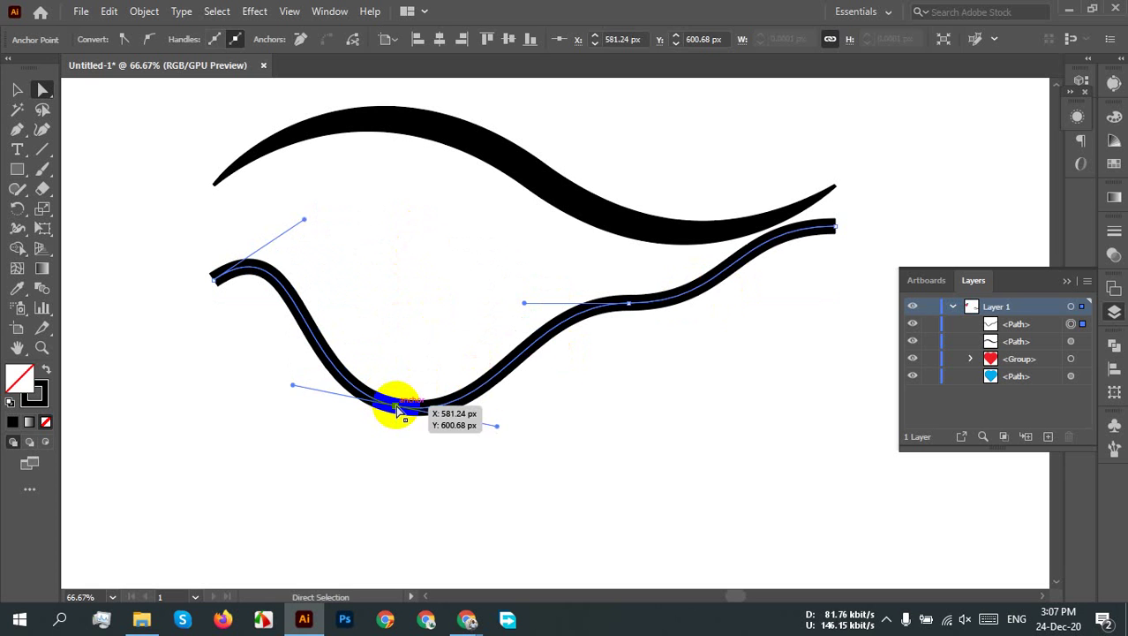
click(398, 368)
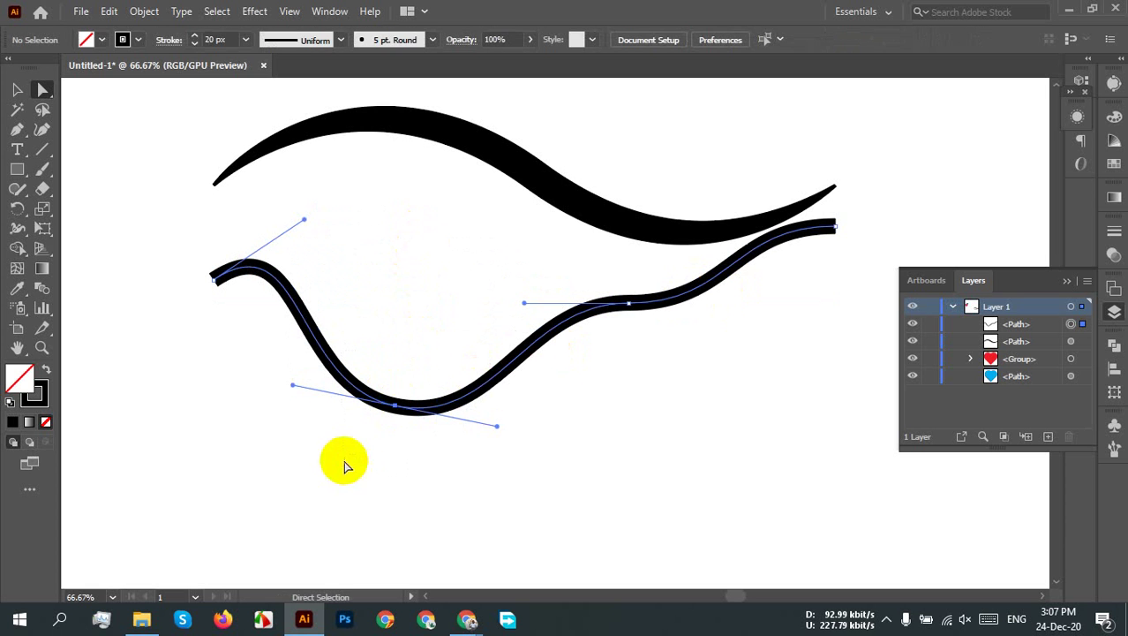
click(395, 406)
drag(395, 407, 433, 240)
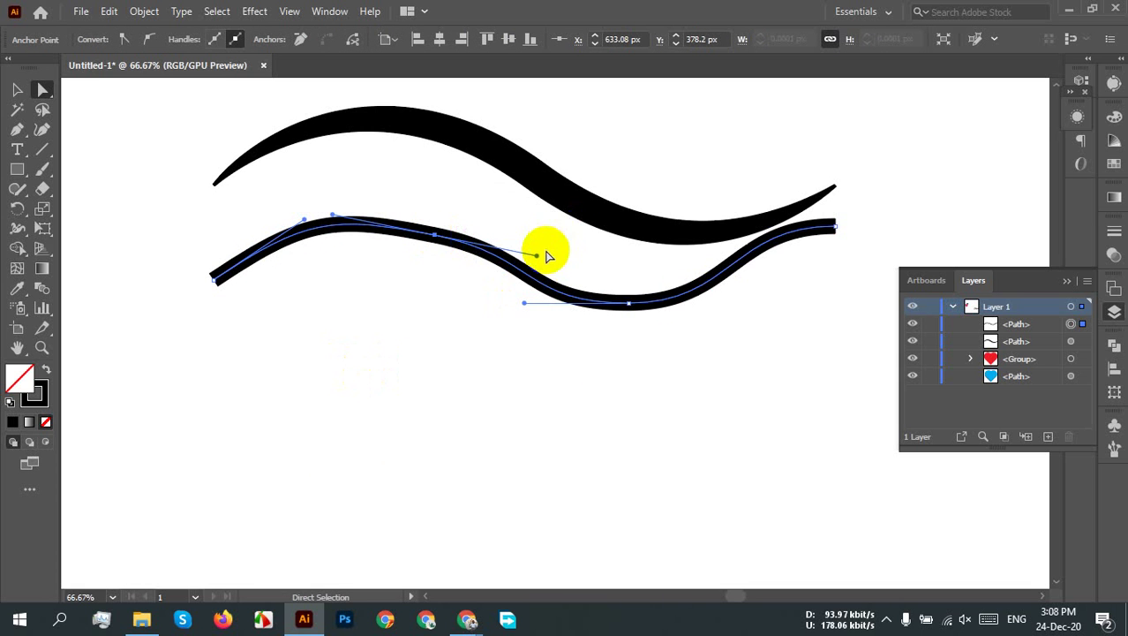
Step: Deepen the wave's trough by moving its anchor to about X 906, Y 527 px and angling the neighbouring anchors' handles downward
drag(536, 256, 521, 316)
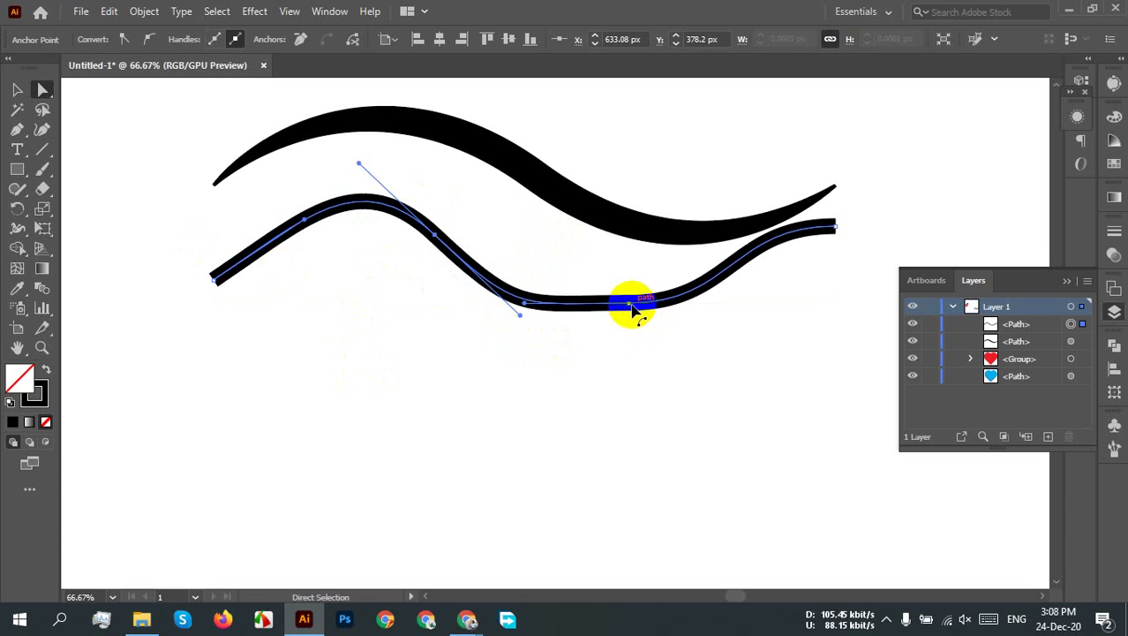
drag(632, 310, 645, 353)
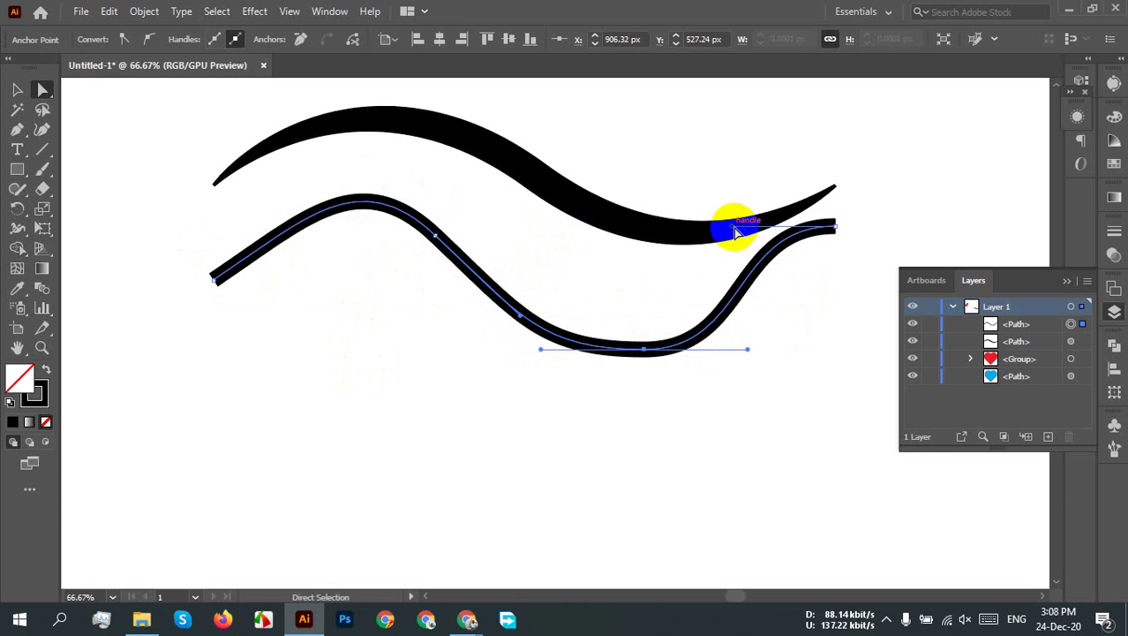
drag(735, 231, 744, 283)
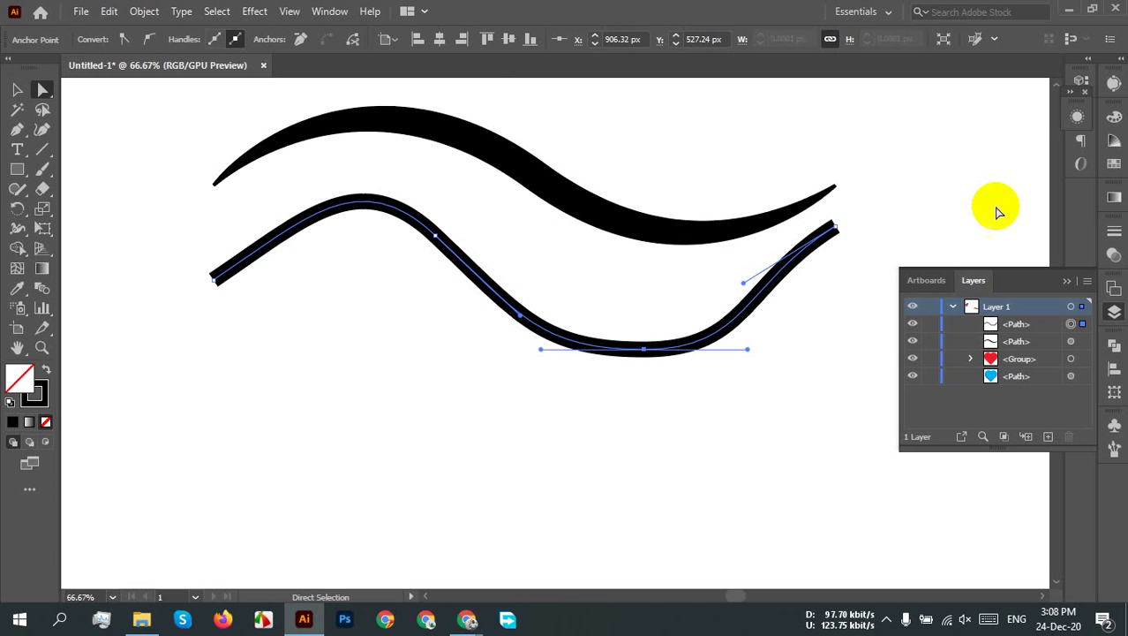
Step: Undo all anchor and handle edits on the lower wave, back to its regular shape
key(v)
key(ctrl+z)
key(ctrl+z)
key(ctrl+z)
key(ctrl+z)
key(ctrl+z)
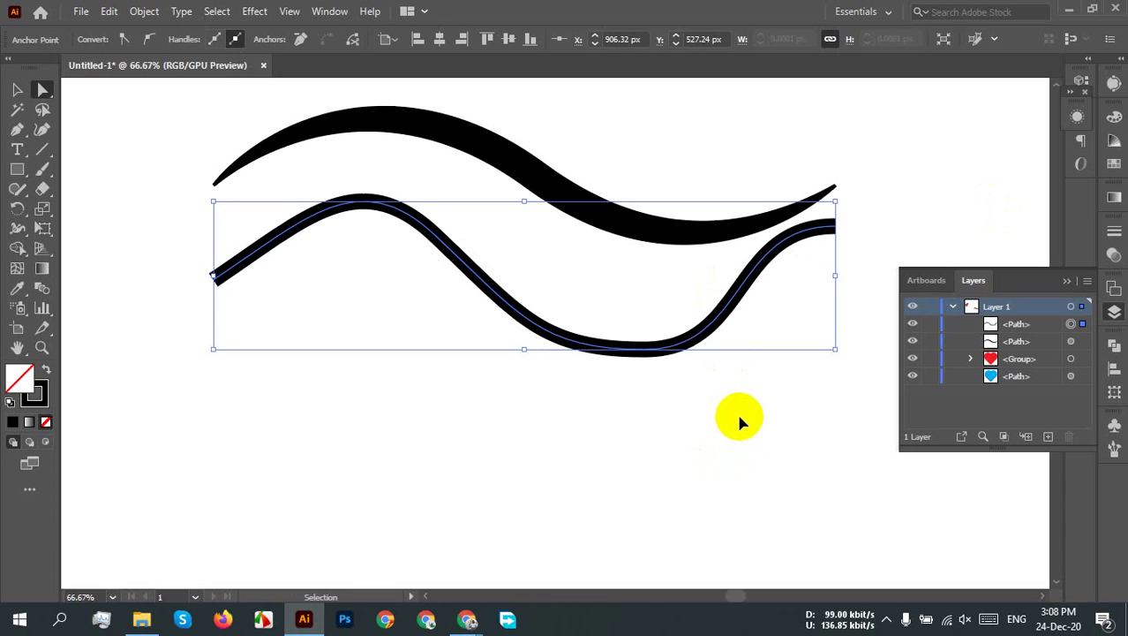
key(ctrl+z)
key(ctrl+z)
key(ctrl+z)
key(ctrl+z)
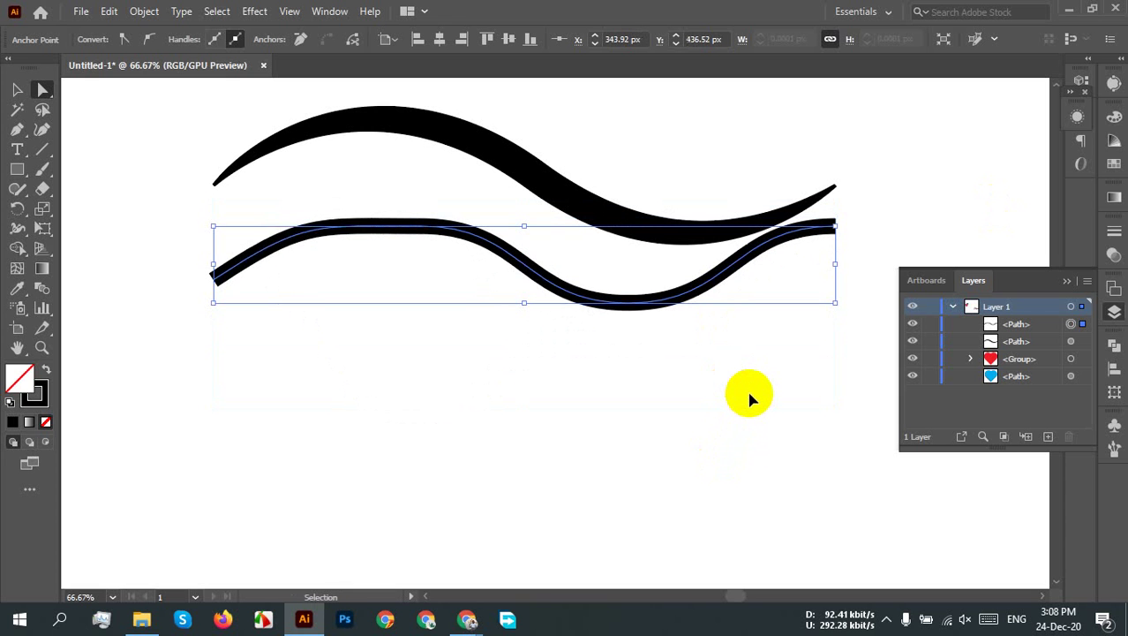
key(ctrl+z)
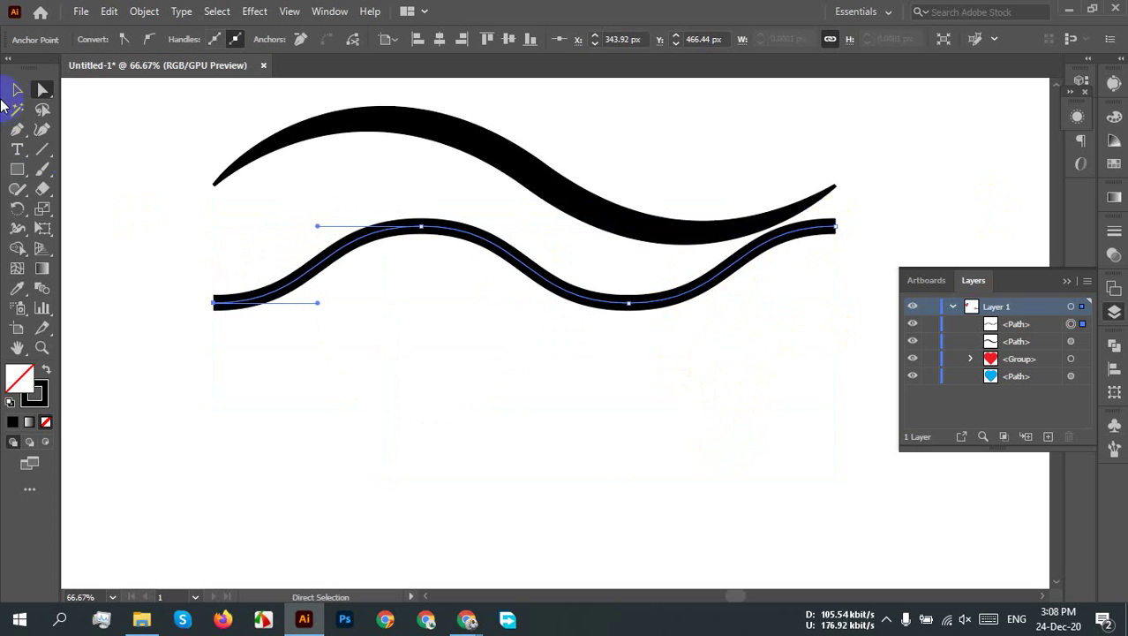
Step: Move the whole lower wave slightly down, clear of the tapered wave above it
click(17, 89)
click(451, 375)
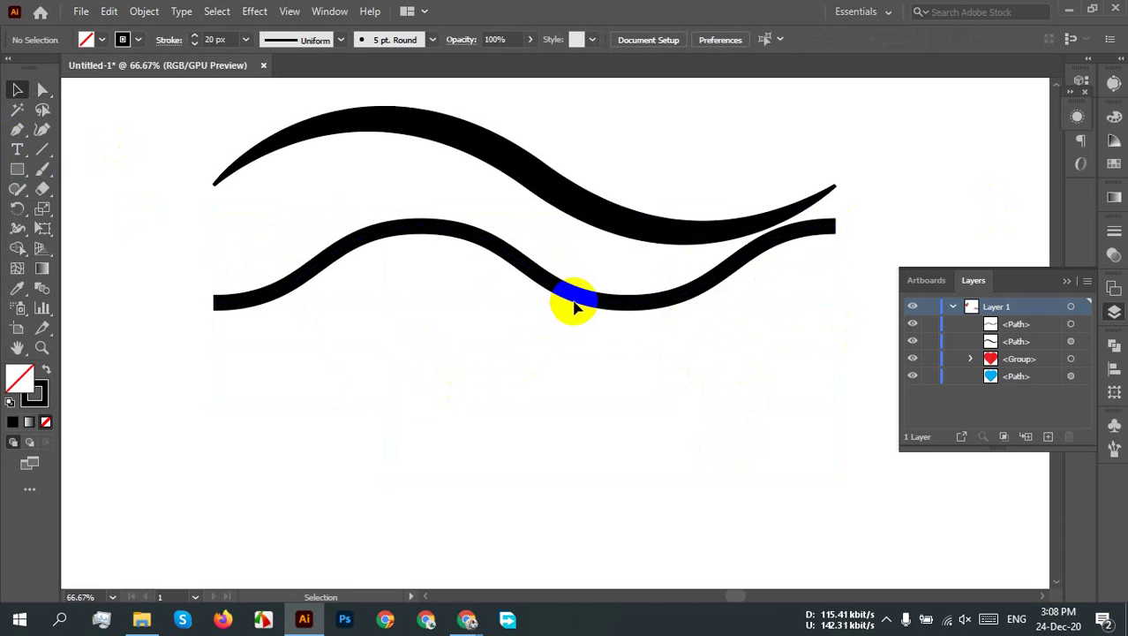
mouse_move(579, 303)
mouse_down()
mouse_move(565, 323)
mouse_move(572, 333)
mouse_up()
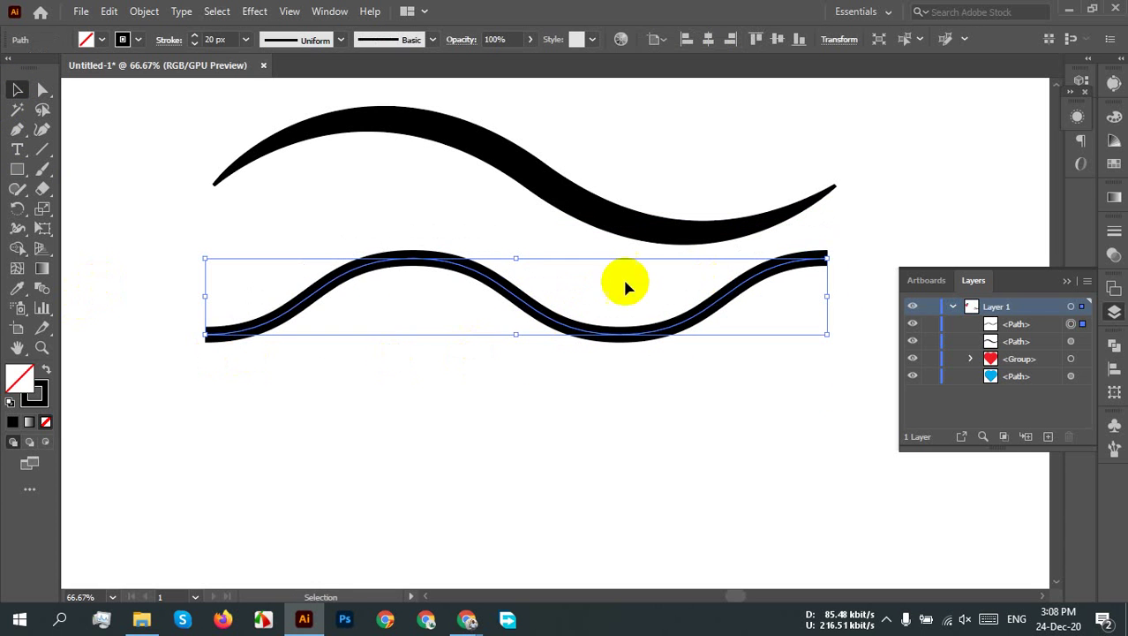
Step: Add five anchor points to the lower wave: two on the first rise, one on the descent and two on the last rise
click(17, 129)
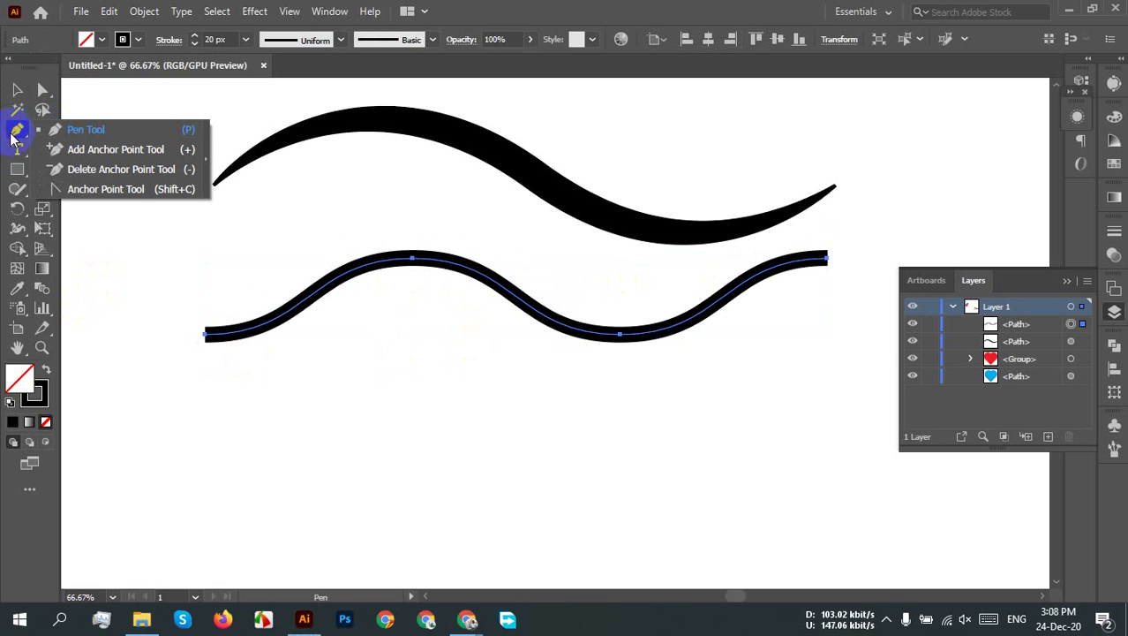
click(121, 149)
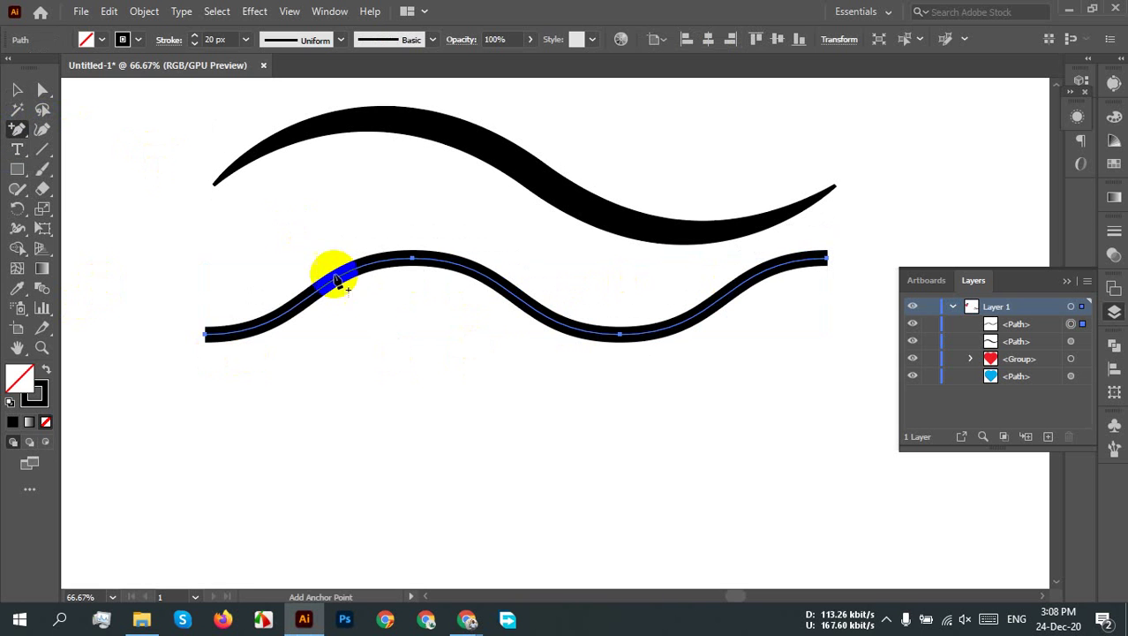
click(301, 304)
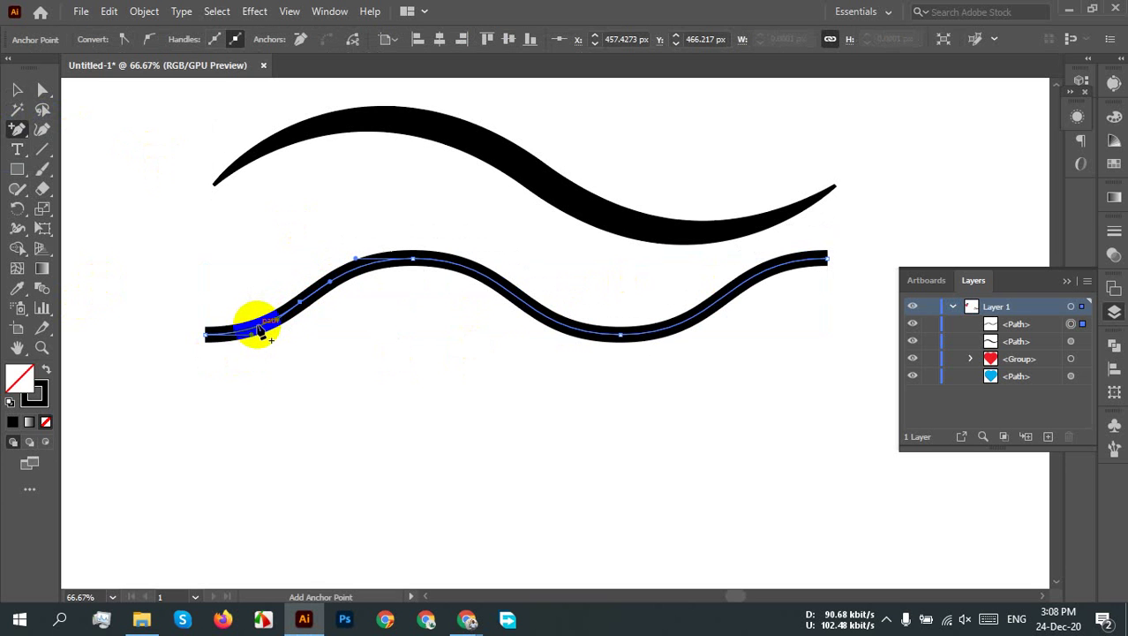
click(261, 328)
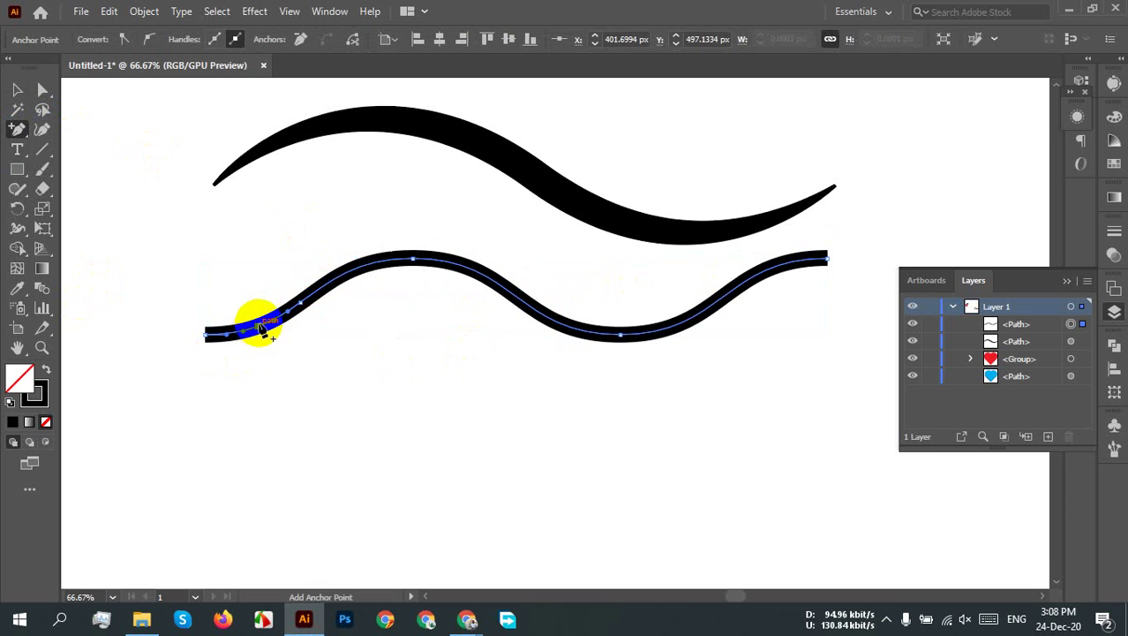
click(495, 284)
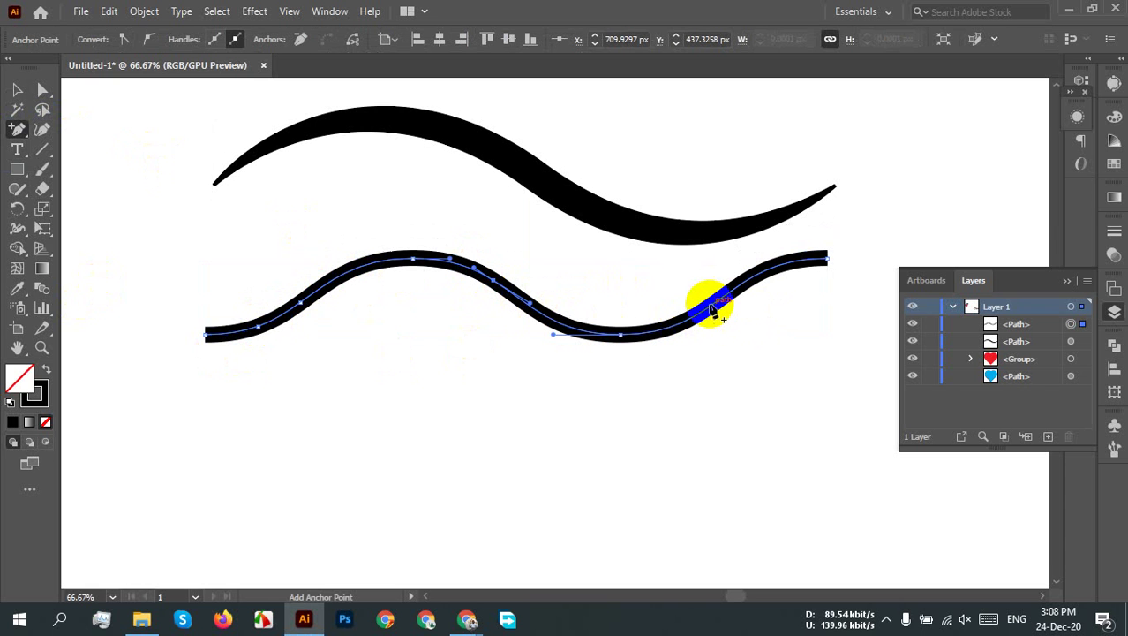
click(711, 307)
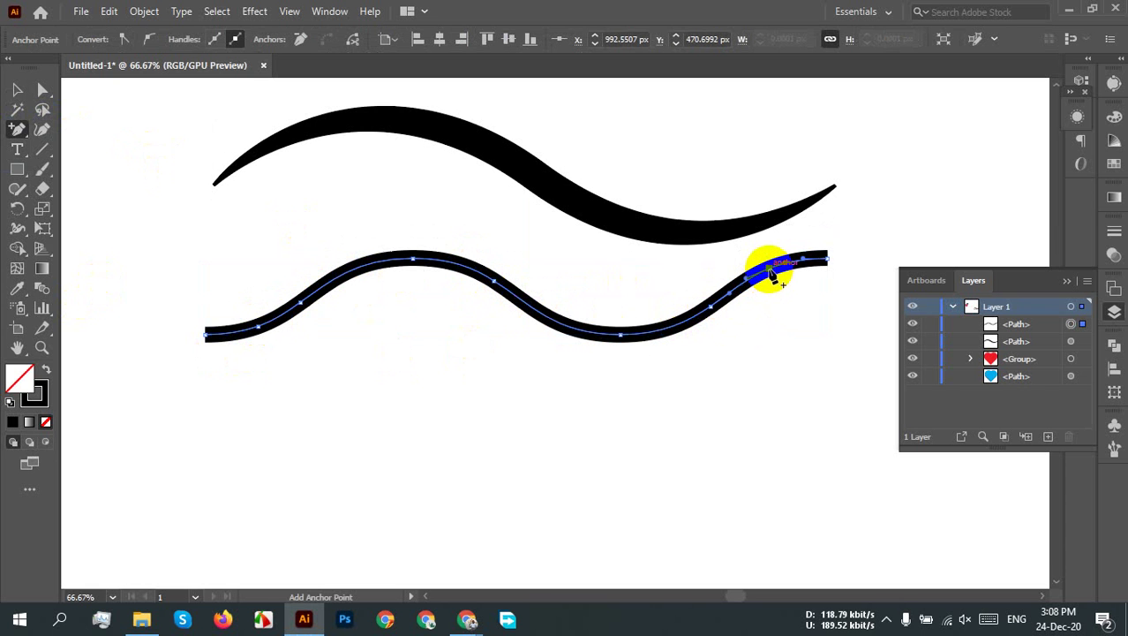
click(772, 273)
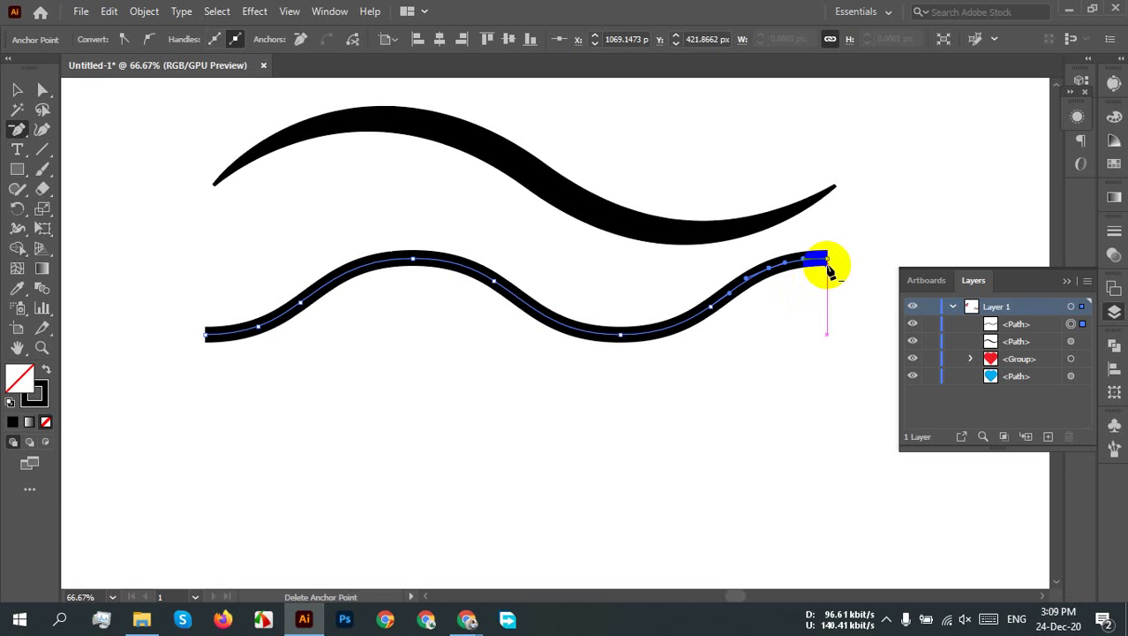
Step: Delete the lower wave's right end anchor, and try deleting the anchor at its crest
click(826, 260)
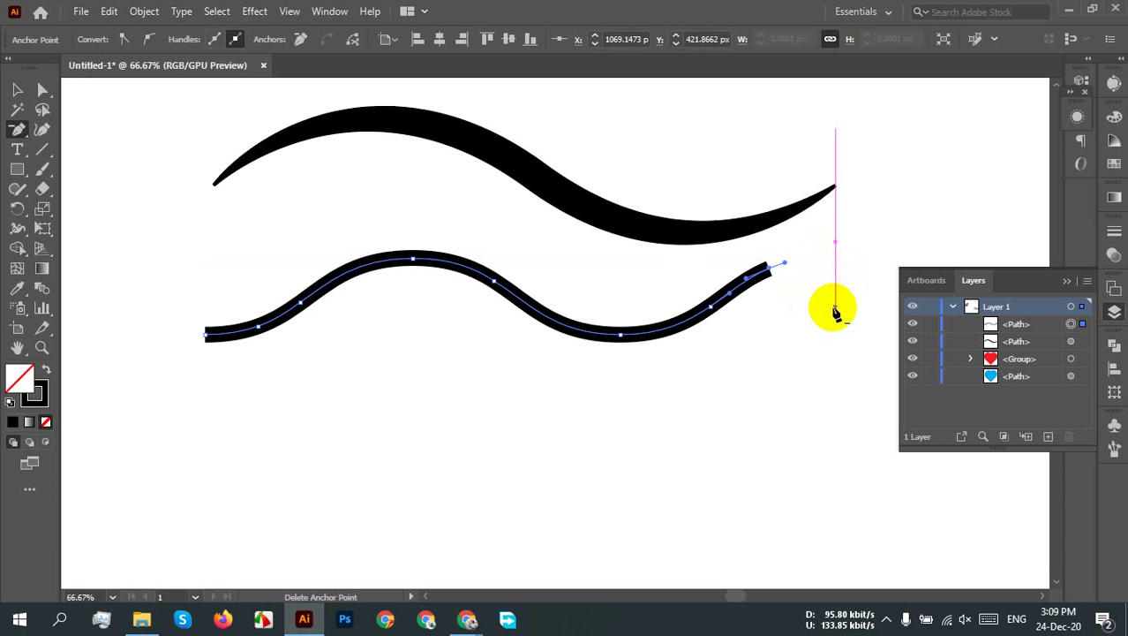
click(412, 264)
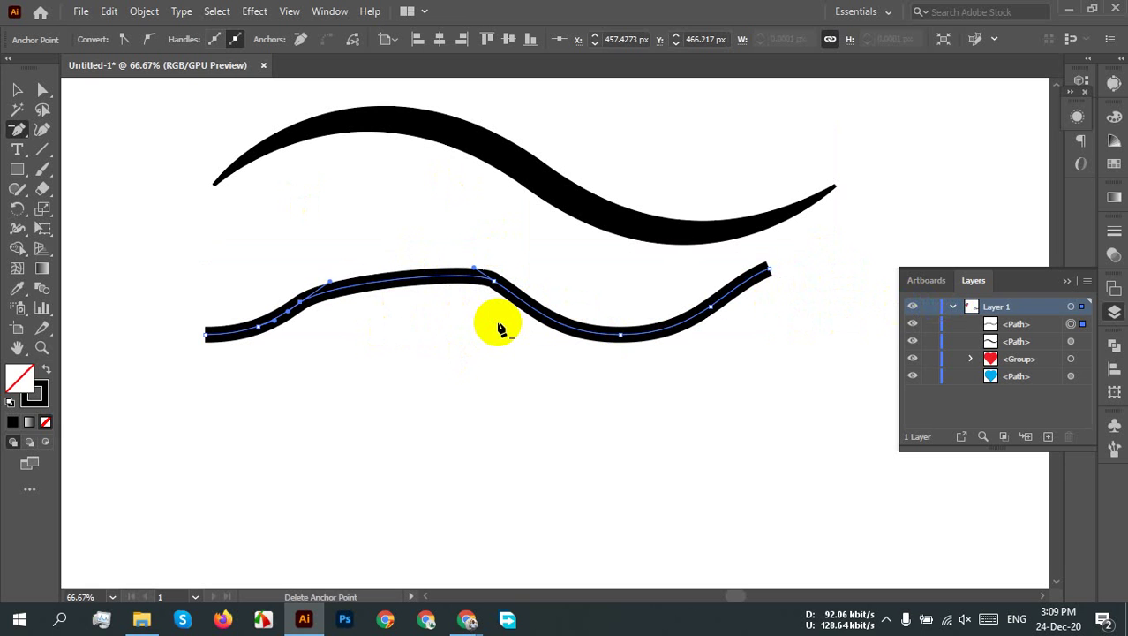
key(ctrl+z)
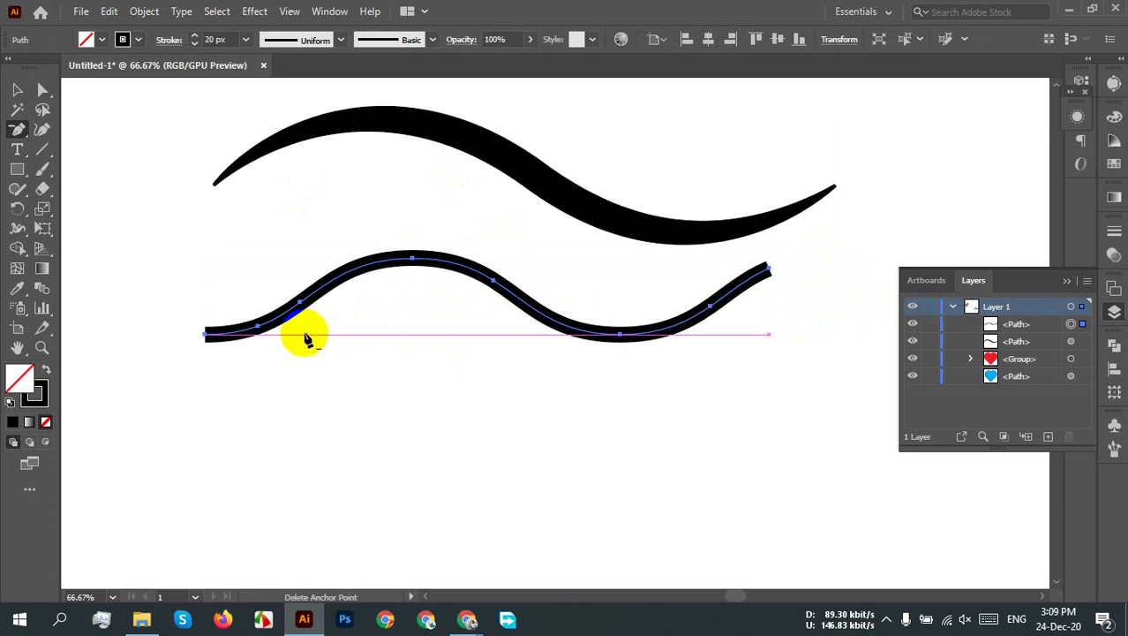
Step: Delete four more anchors from the lower wave: the left end one and those on the descent, the last rise and the first rise
click(204, 338)
click(716, 331)
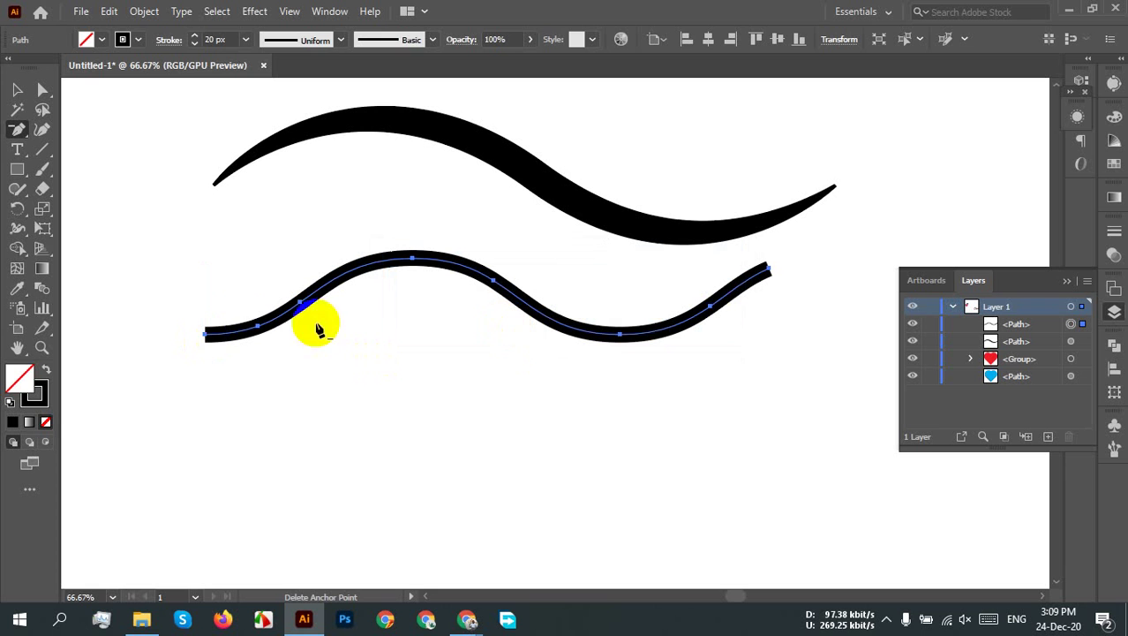
click(202, 335)
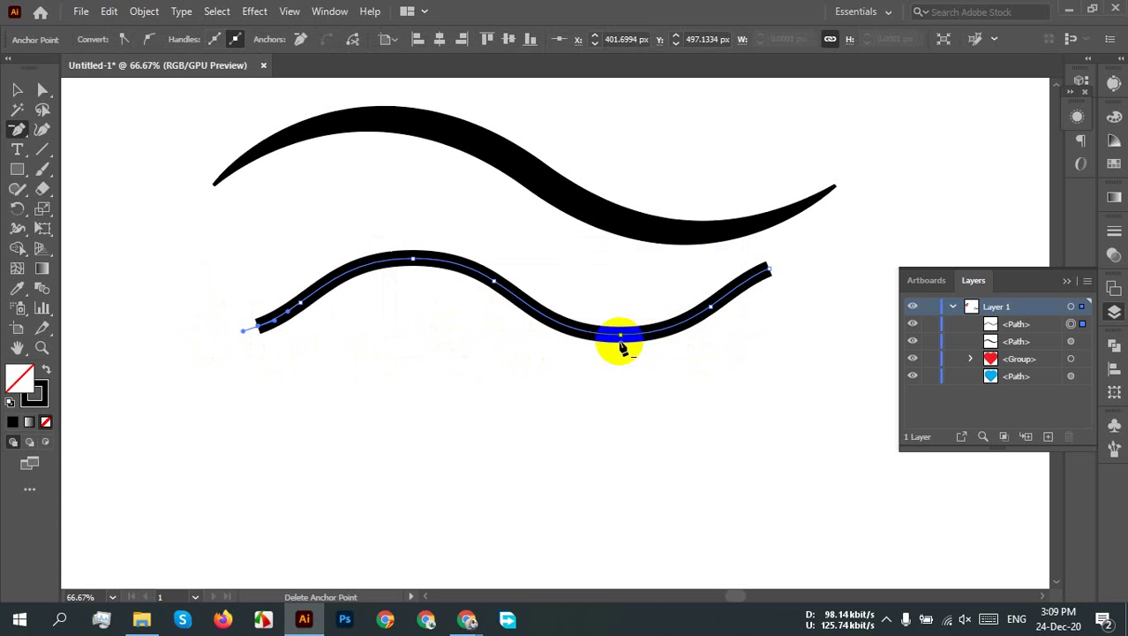
click(495, 282)
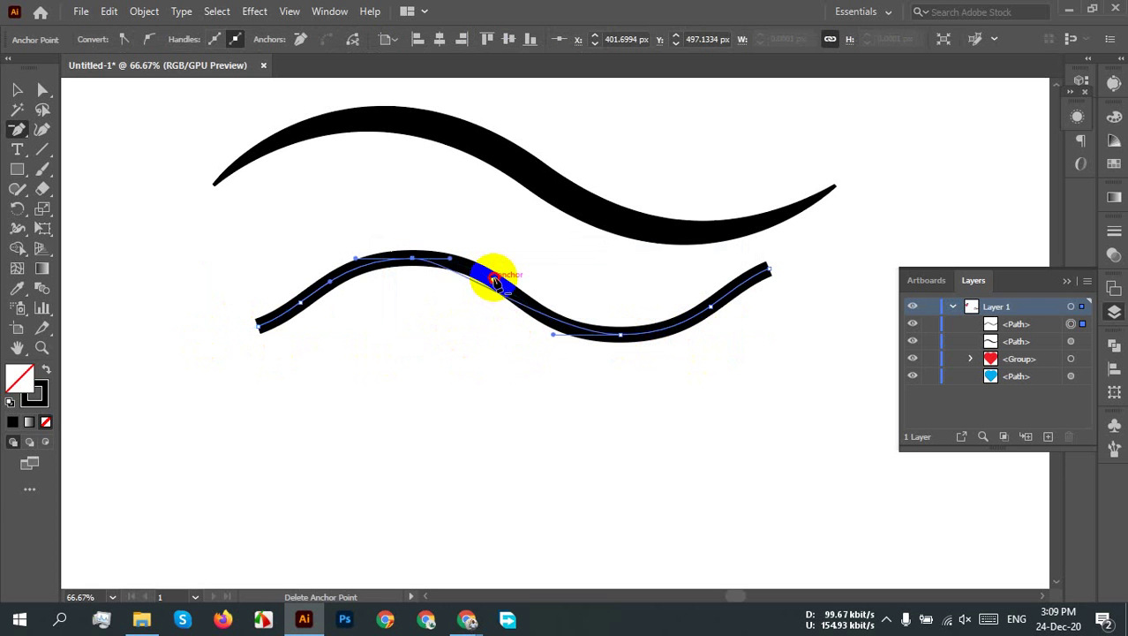
click(709, 309)
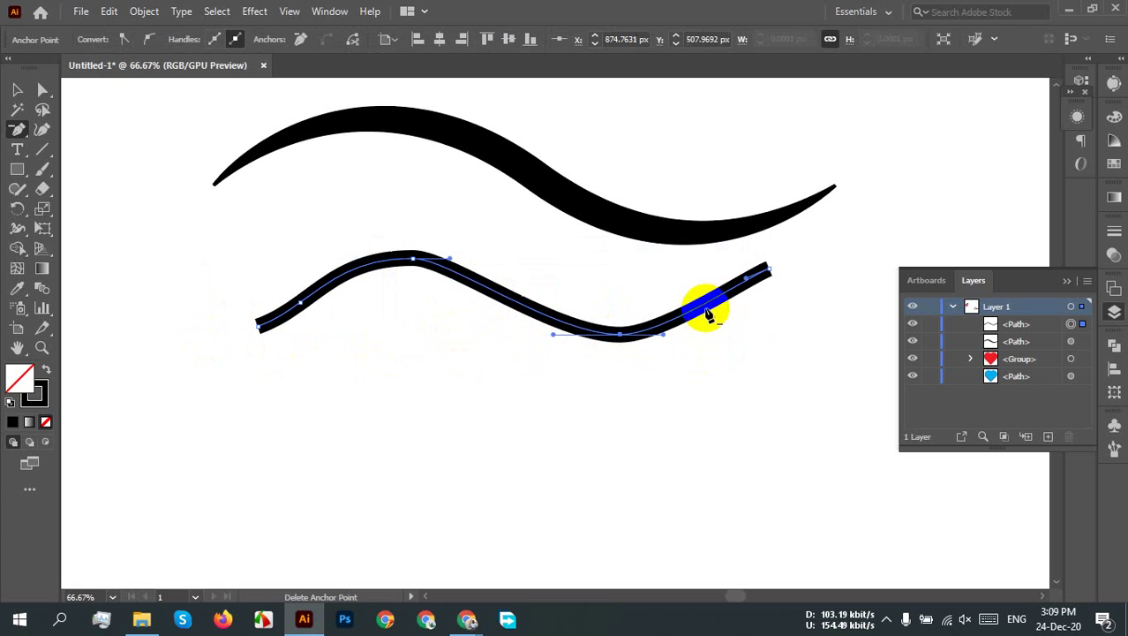
click(302, 307)
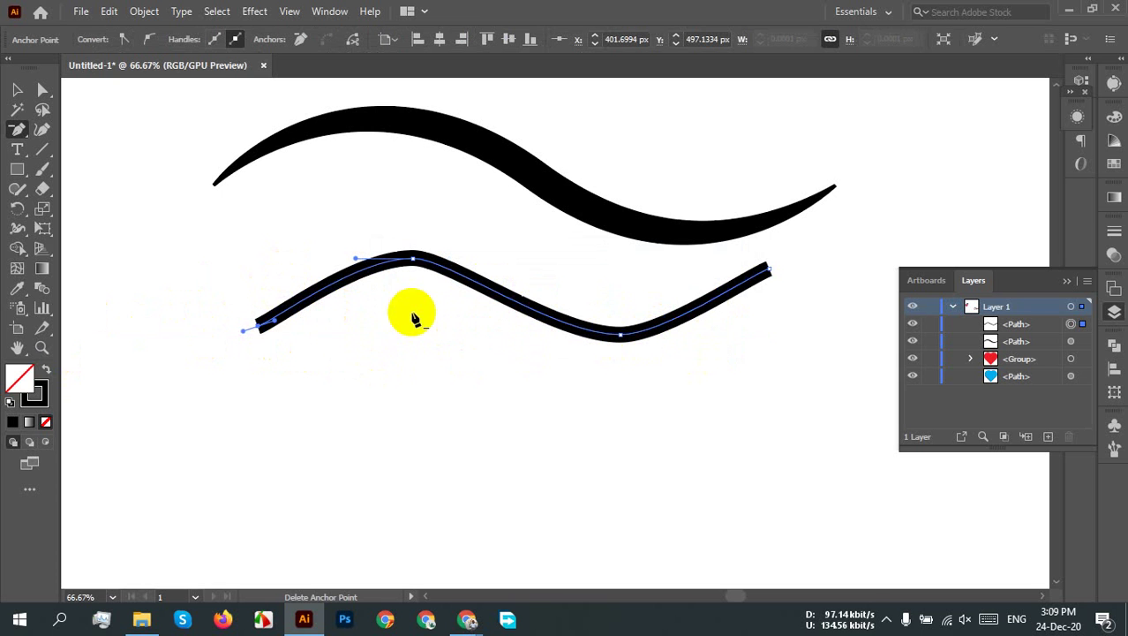
Step: Move the simplified lower wave slightly to the left, and delete it
click(17, 89)
click(464, 362)
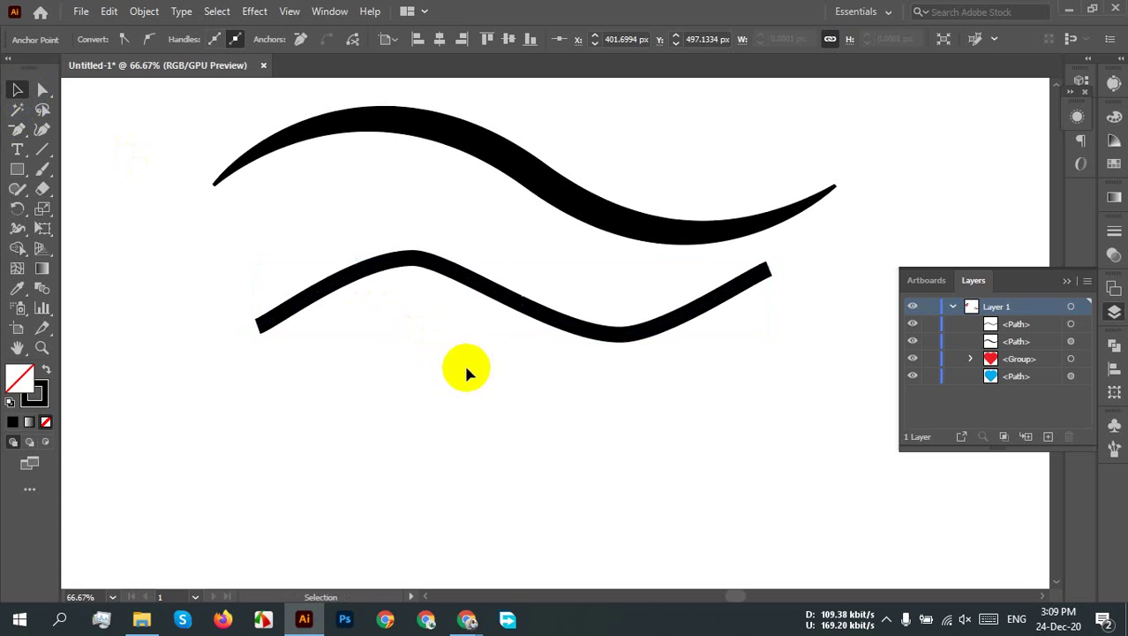
drag(614, 338, 590, 347)
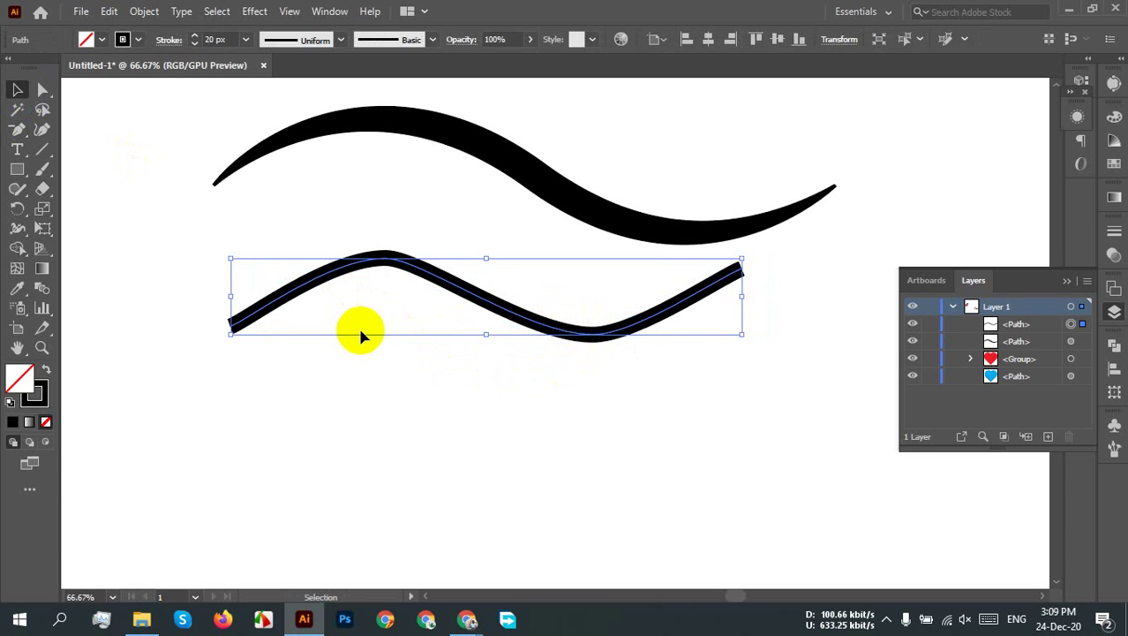
drag(635, 386, 170, 293)
key(Delete)
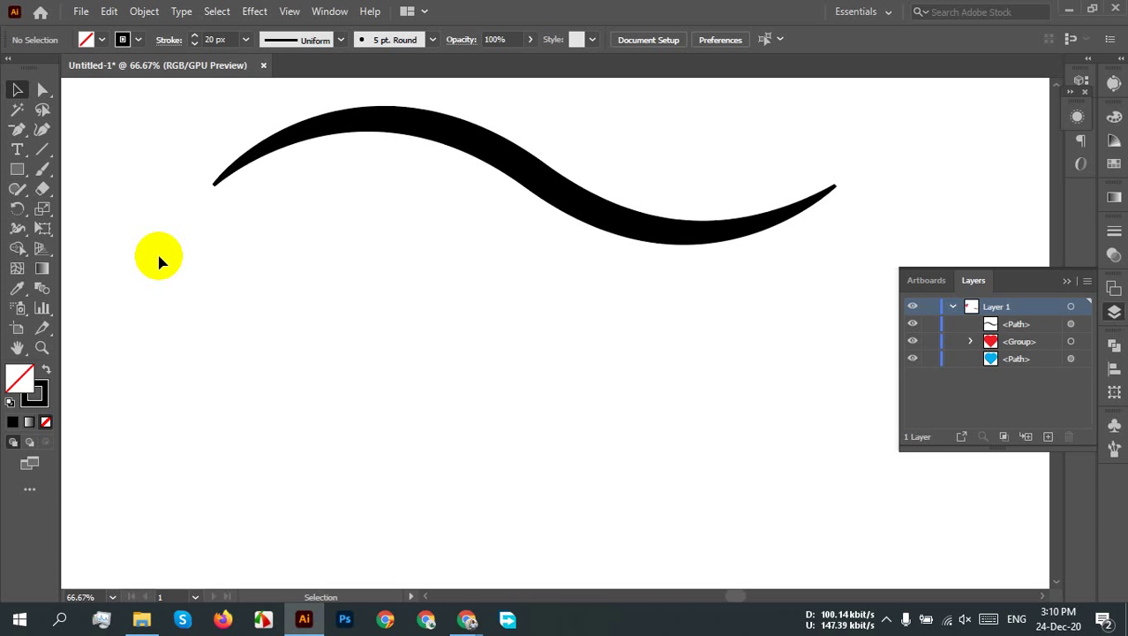
Step: Draw a closed rectangle about 442 px wide and 399 px high below the tapered wave with the Pen tool
click(17, 129)
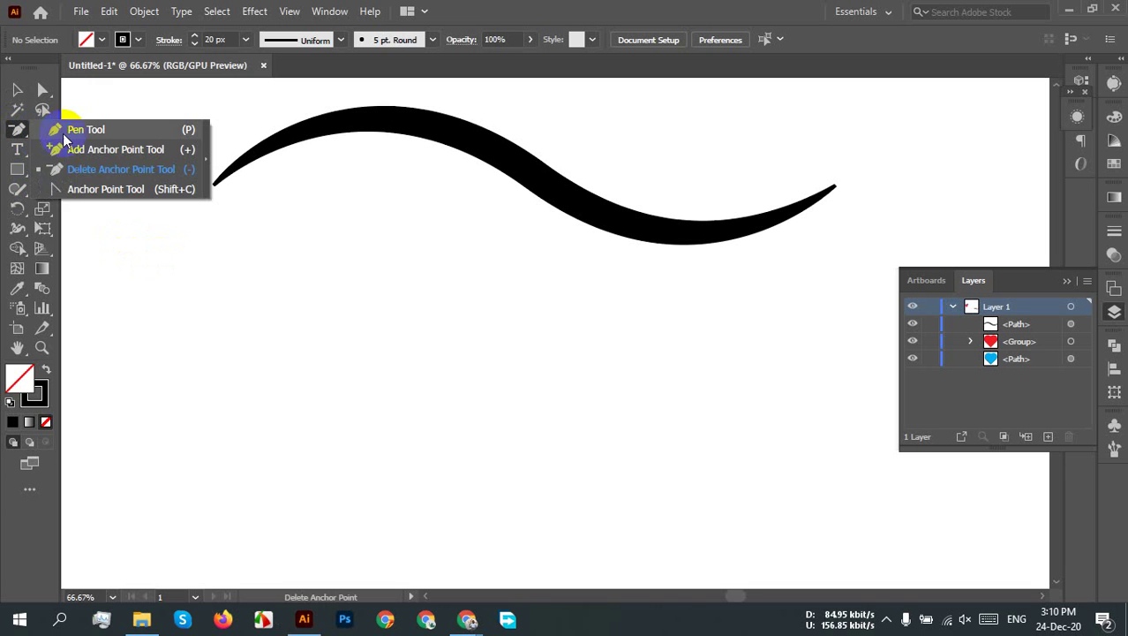
click(69, 133)
click(239, 285)
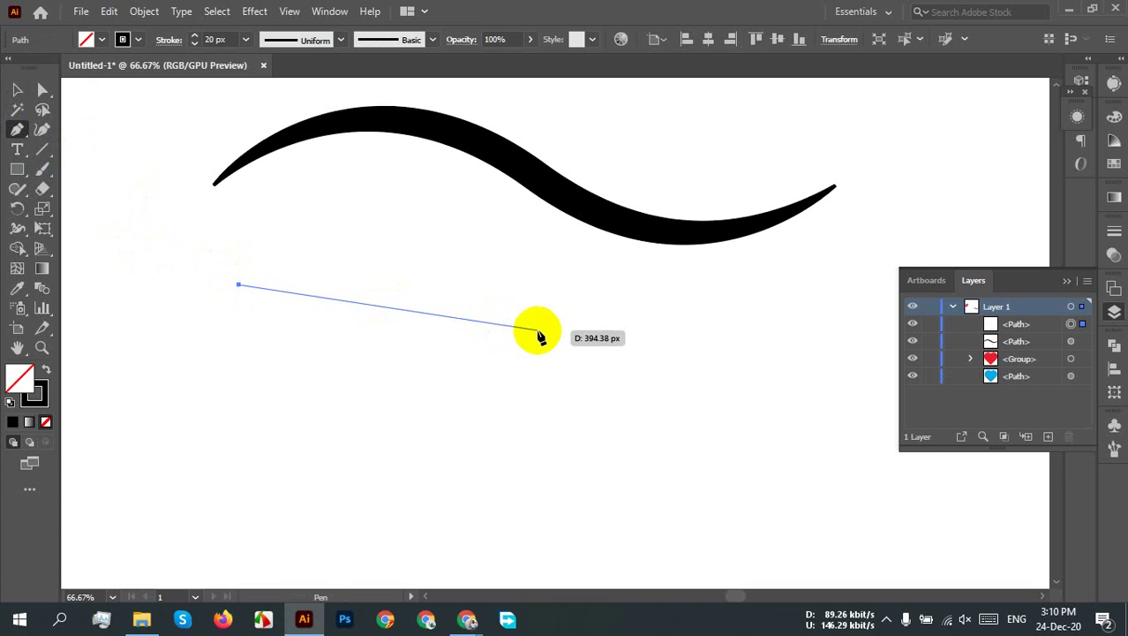
shift+click(579, 311)
scroll(574, 353, down, 2)
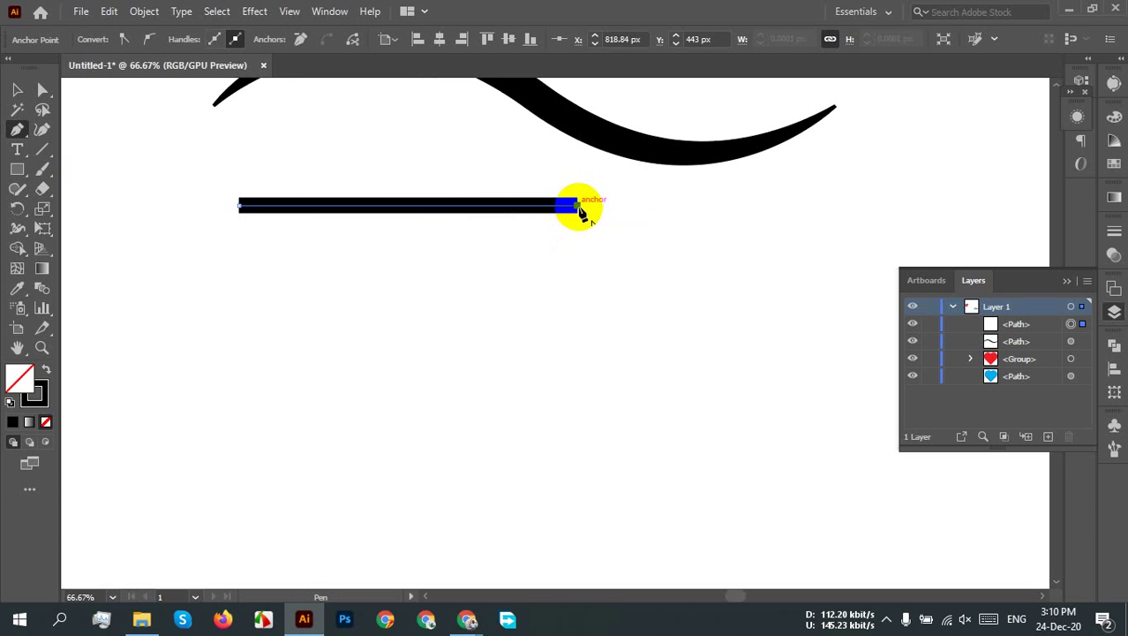
click(579, 509)
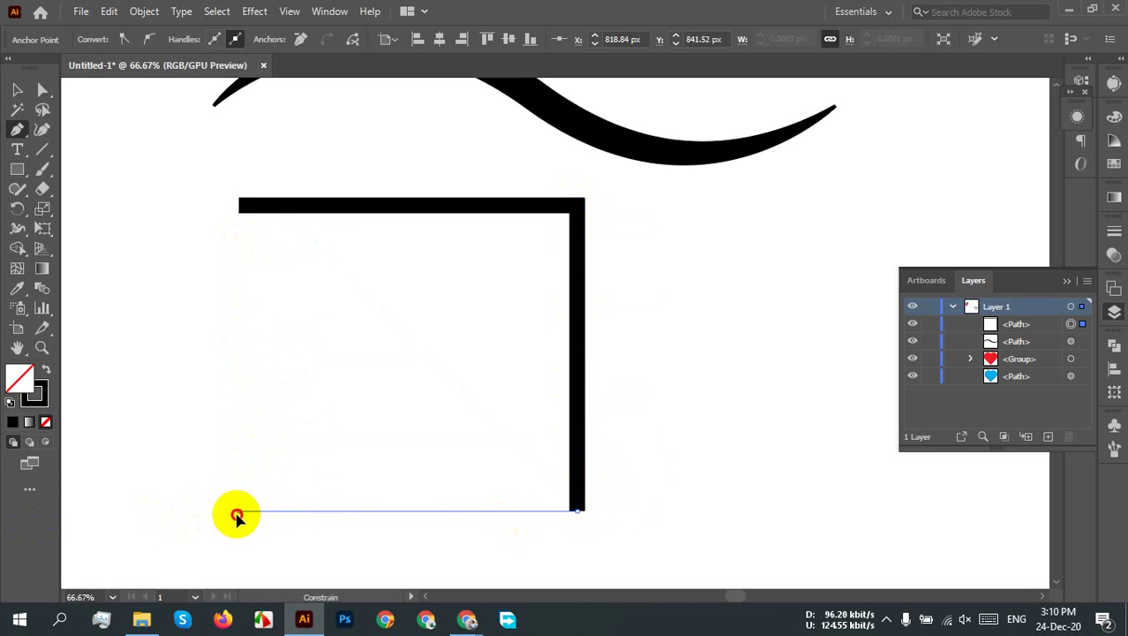
click(239, 512)
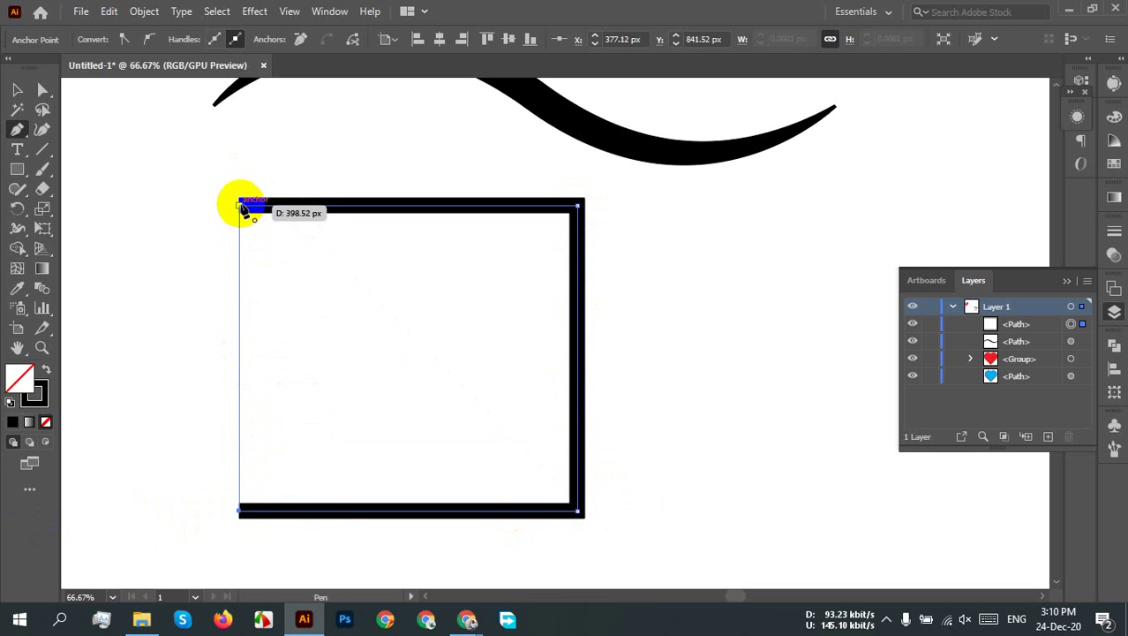
click(240, 207)
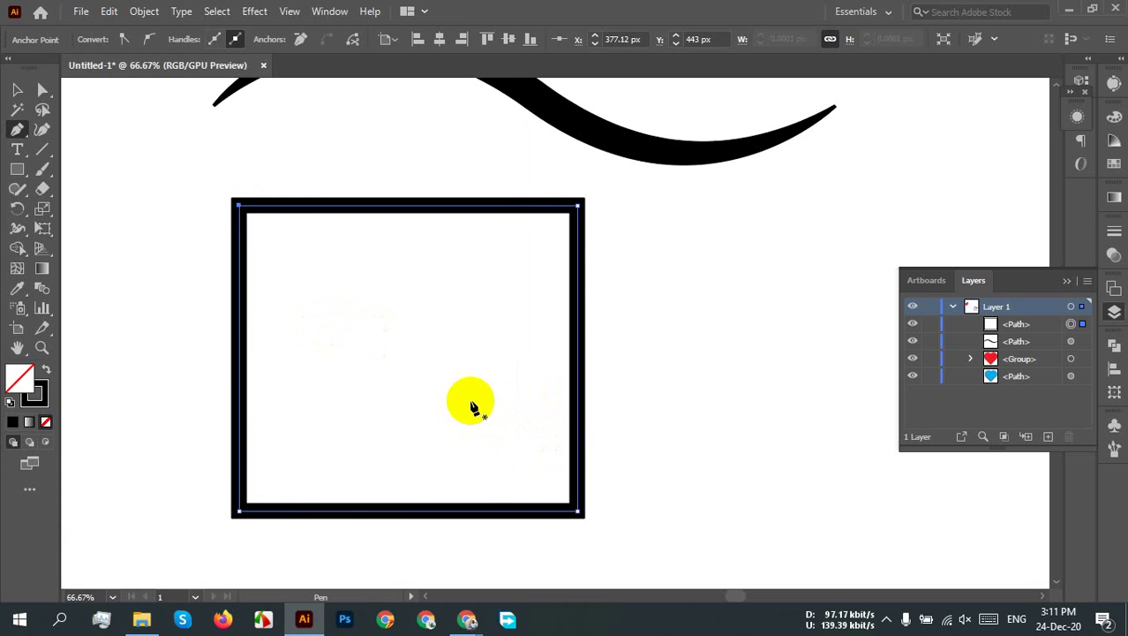
Step: Draw a closed triangle inside the rectangle with the Pen tool, its base about 355 px wide and its apex centred near the upper edge
click(275, 483)
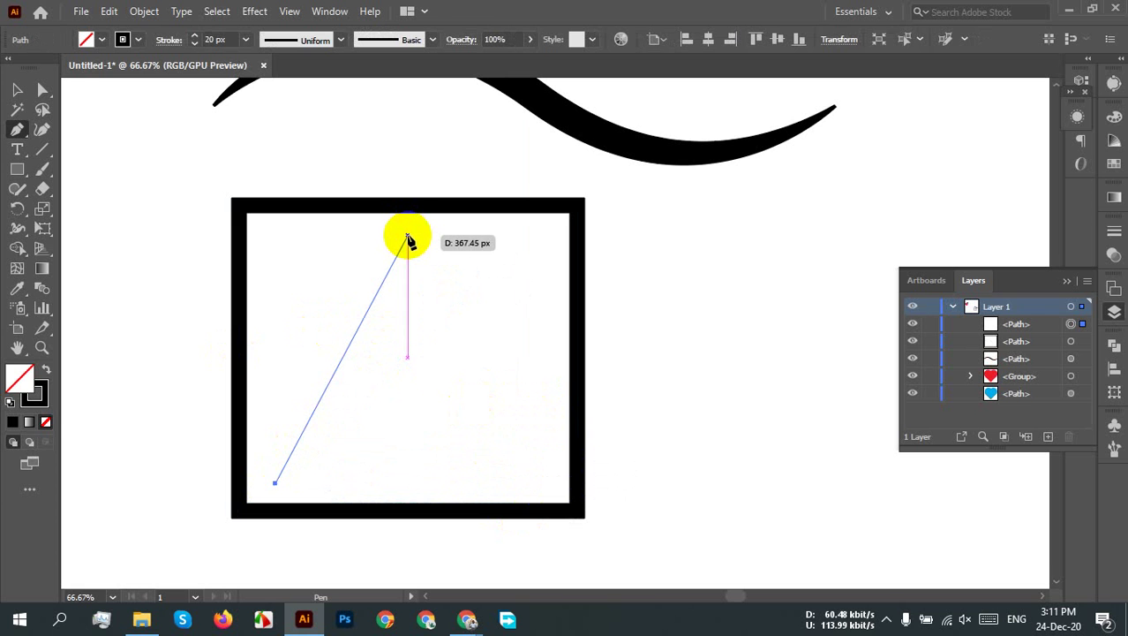
click(408, 240)
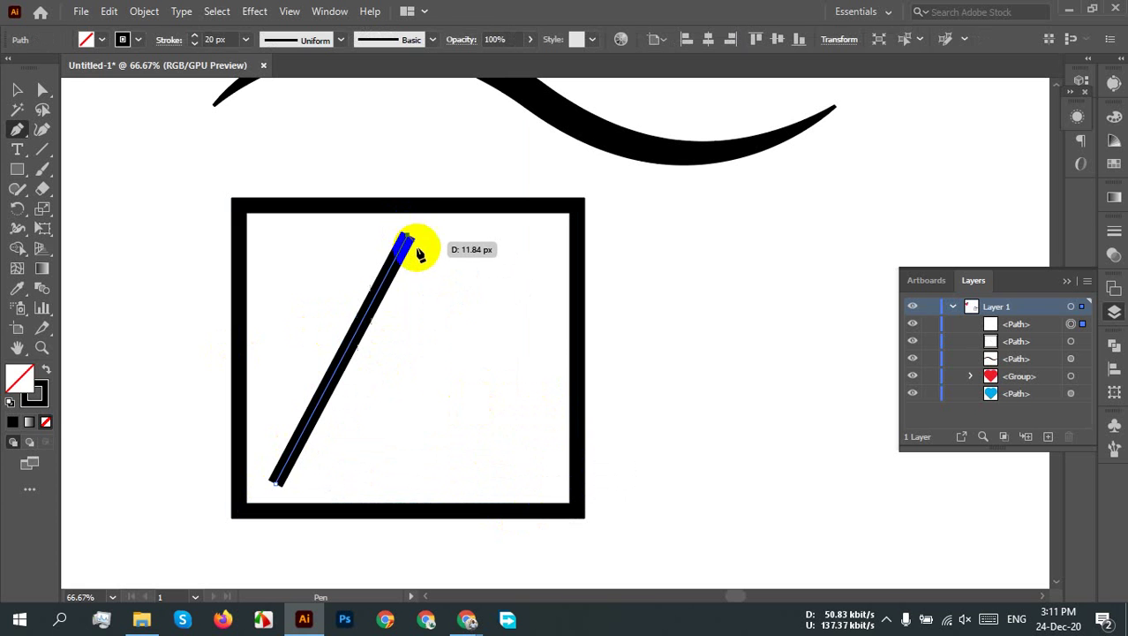
click(548, 485)
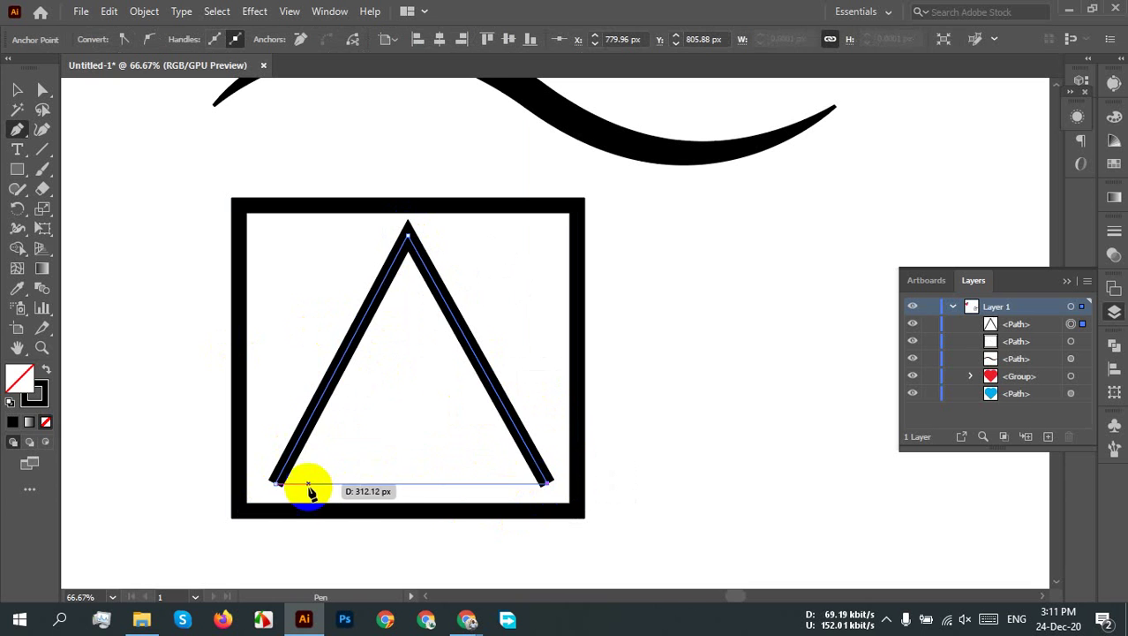
click(276, 485)
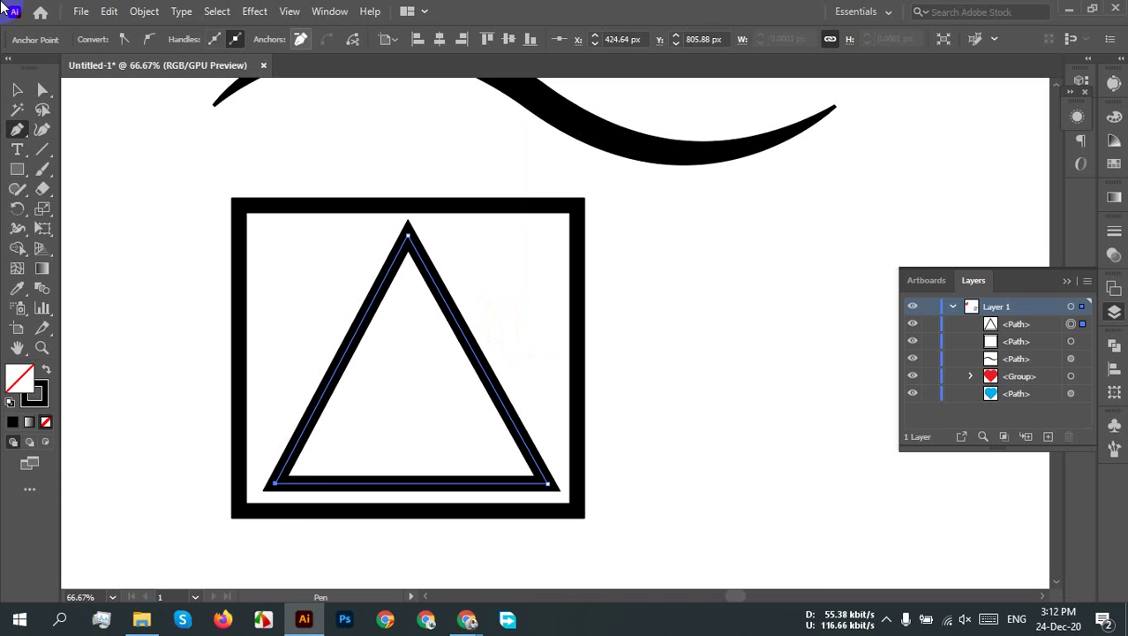
click(906, 622)
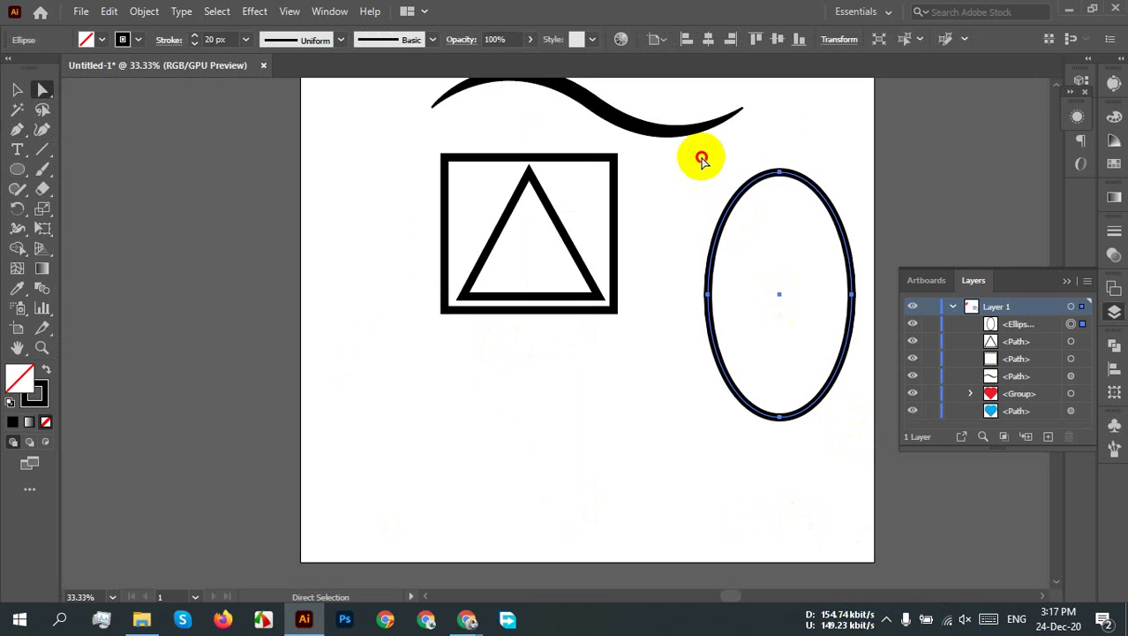
Step: Select the ellipse's top and bottom anchors and try shifting them together to the left
click(780, 171)
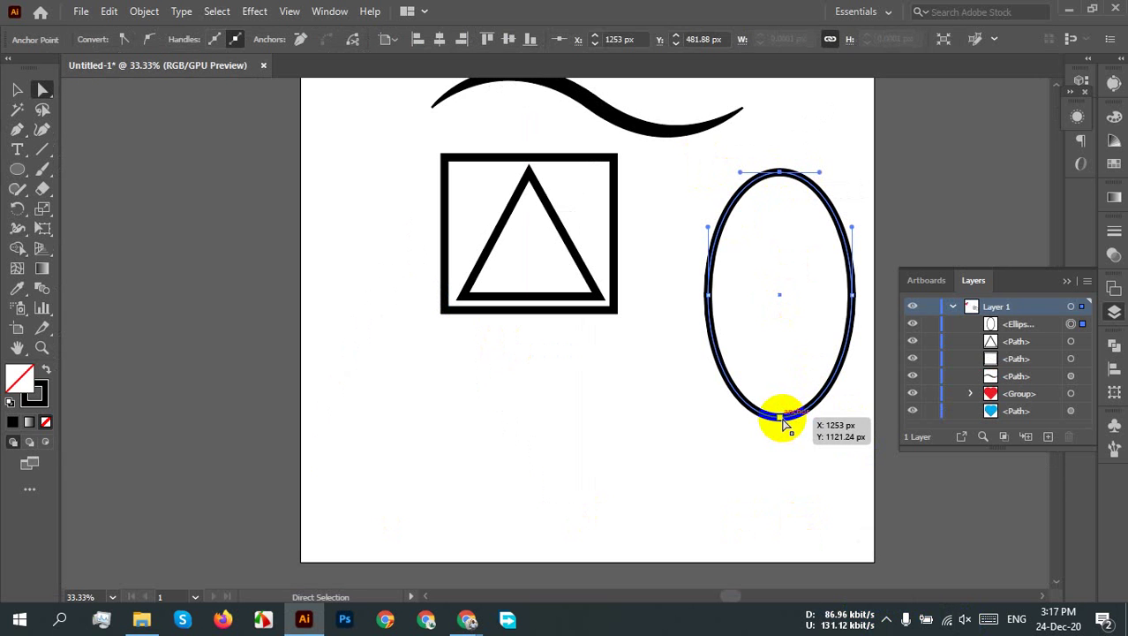
shift+click(782, 421)
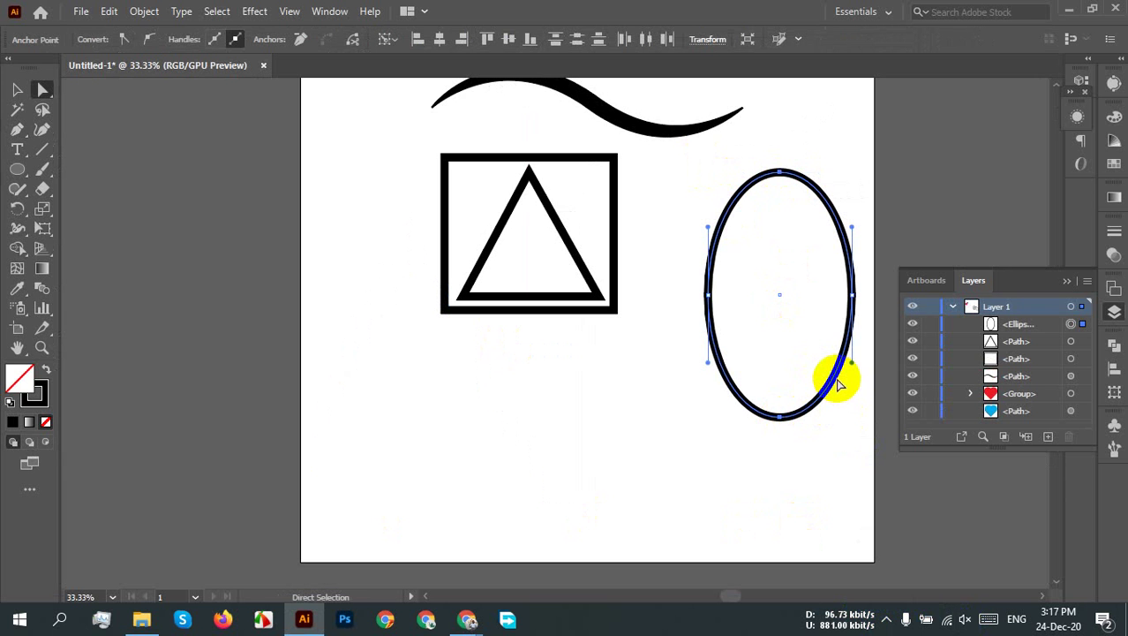
drag(839, 375, 793, 372)
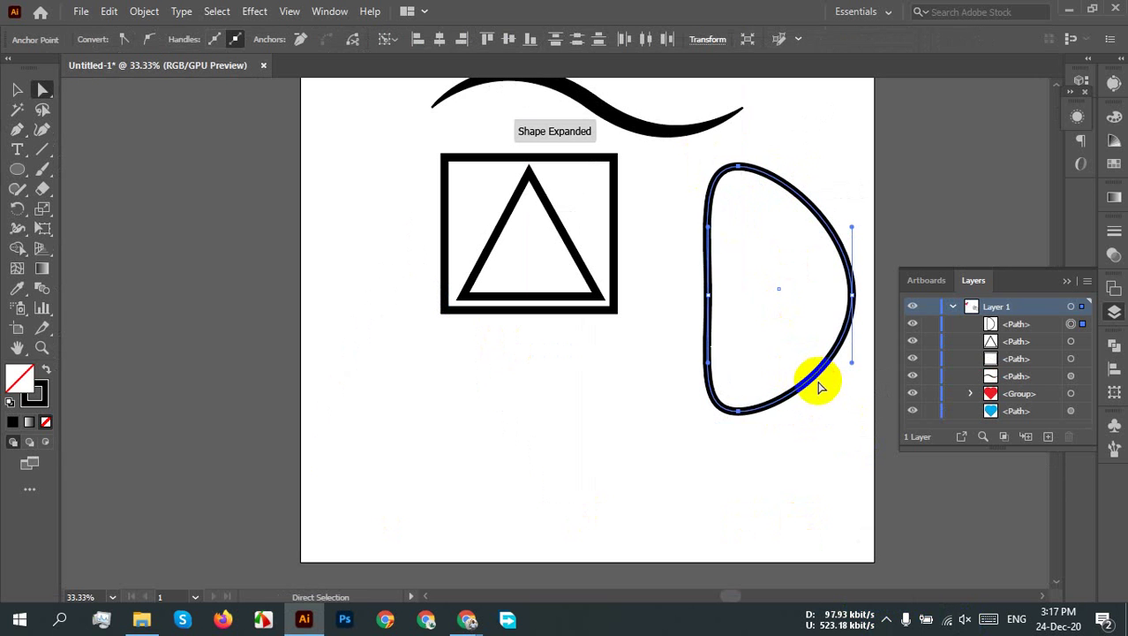
key(ctrl+z)
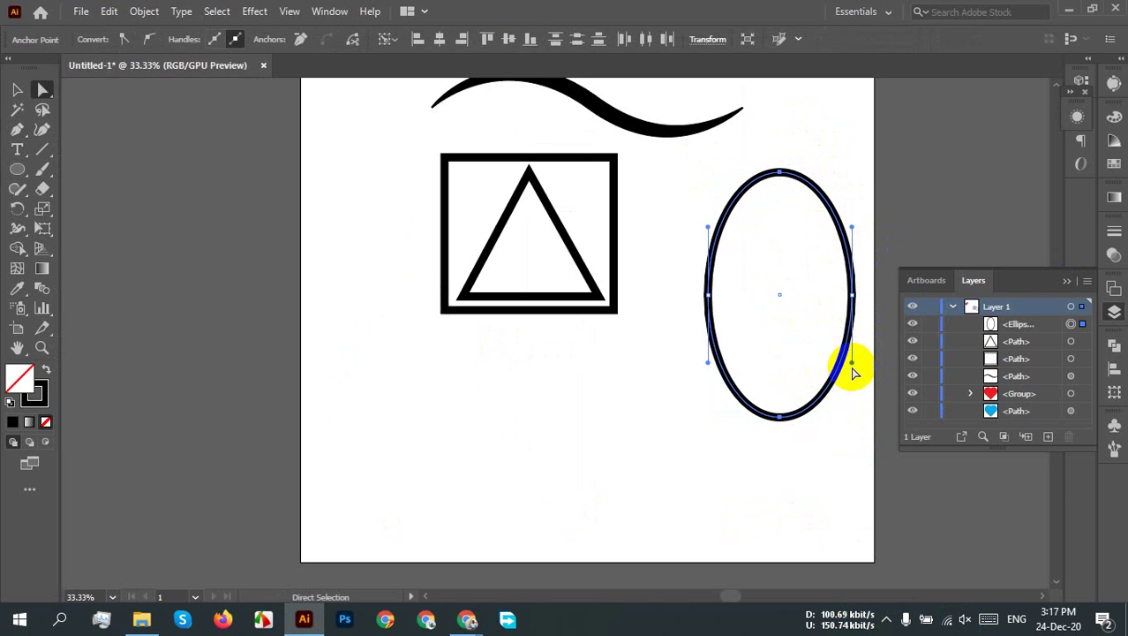
Step: Bend the ellipse's right side inward with the right anchor's lower handle, and move that anchor to about X 1448, Y 769 px
drag(853, 367, 819, 353)
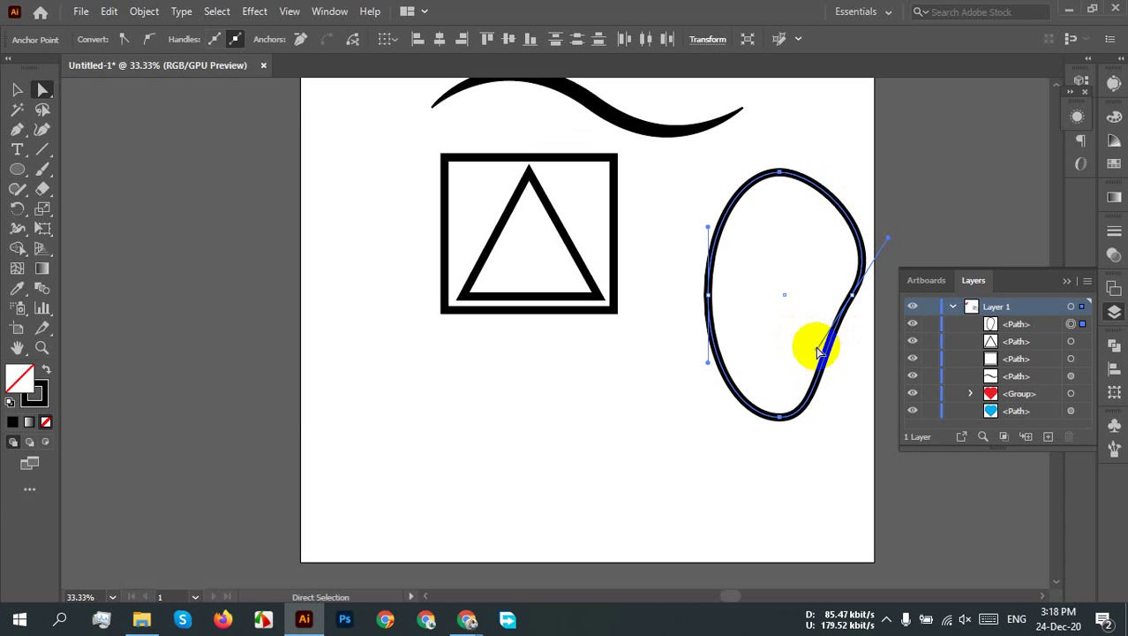
click(816, 347)
drag(815, 349, 821, 358)
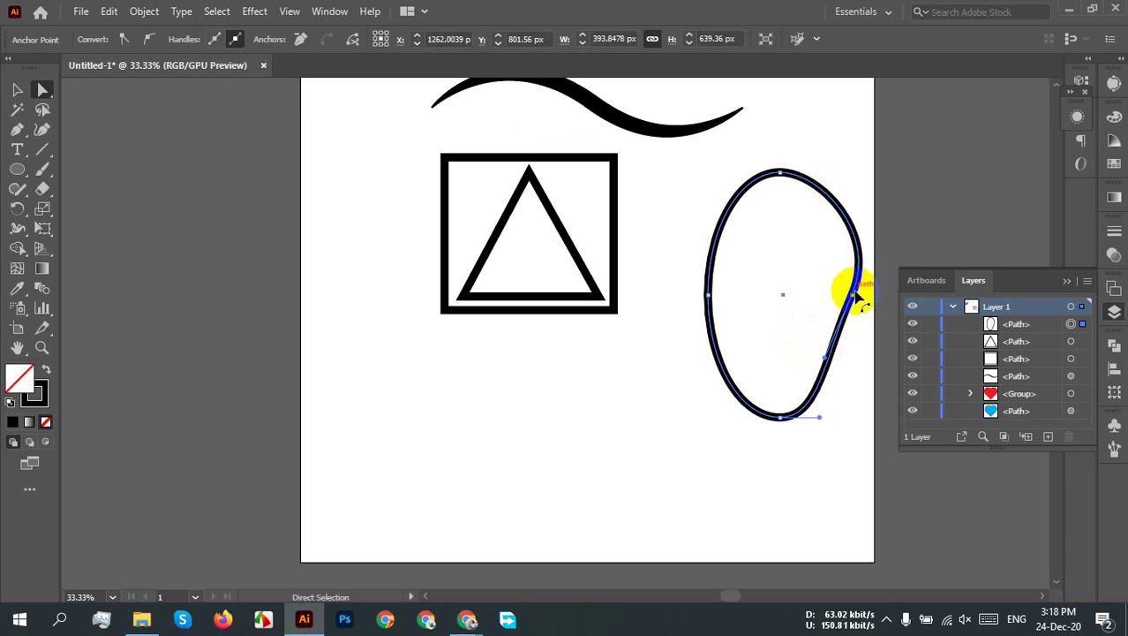
drag(856, 299, 852, 283)
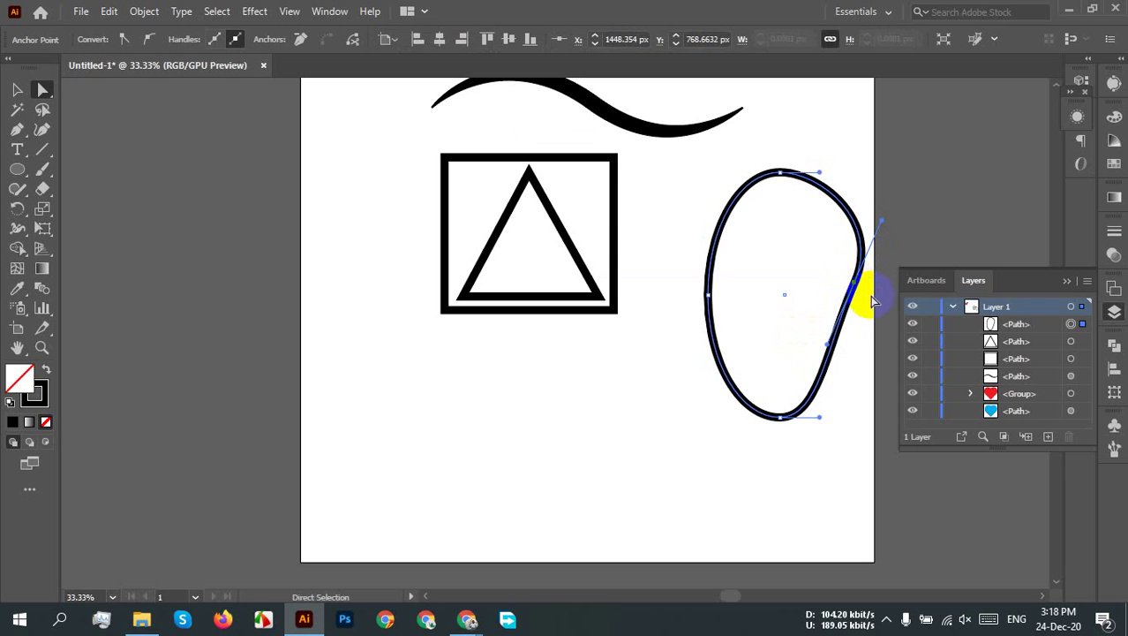
Step: Move the distorted ellipse's top anchor down to about X 1255, Y 525 px
click(782, 176)
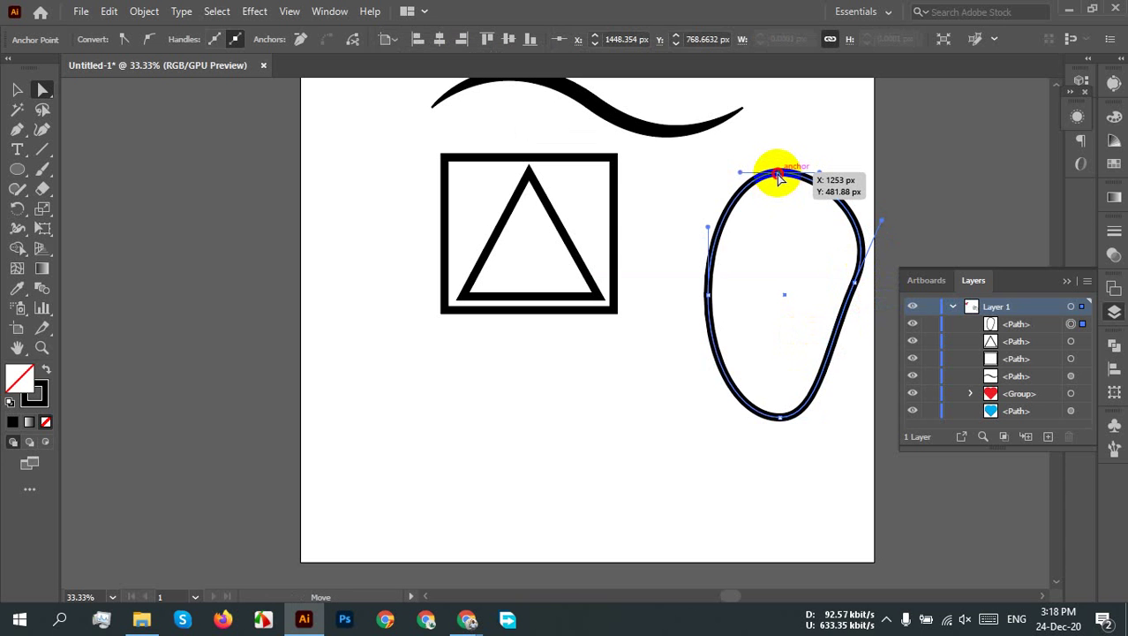
drag(782, 176, 781, 190)
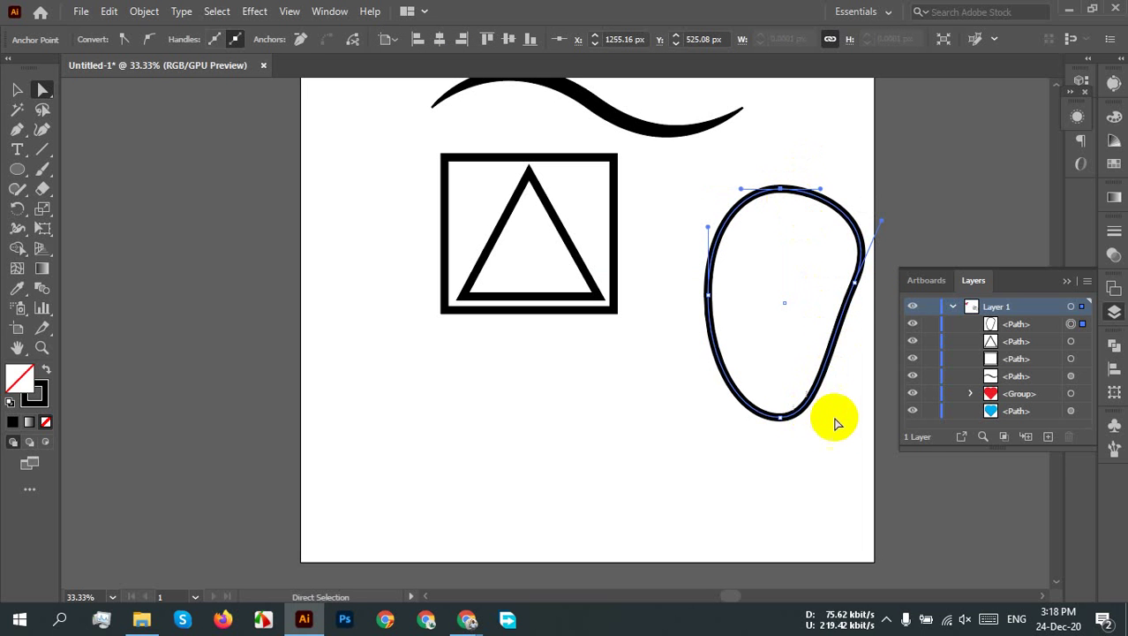
Step: Angle the right anchor's lower handle further into the shape to deepen the bend in its right side
drag(837, 424, 707, 353)
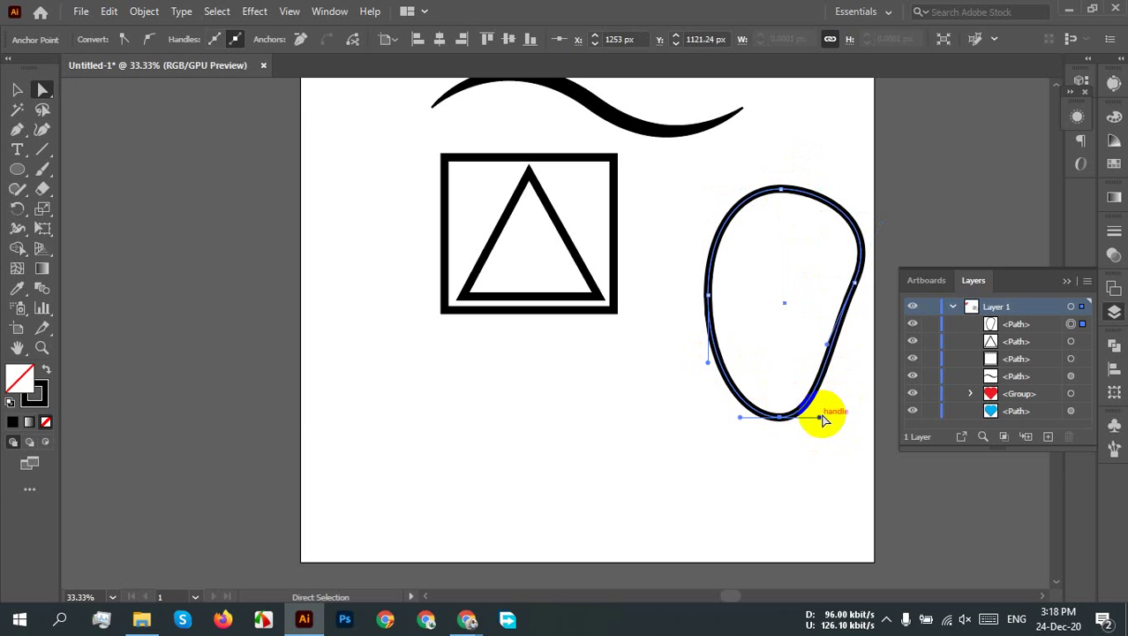
drag(865, 318, 843, 265)
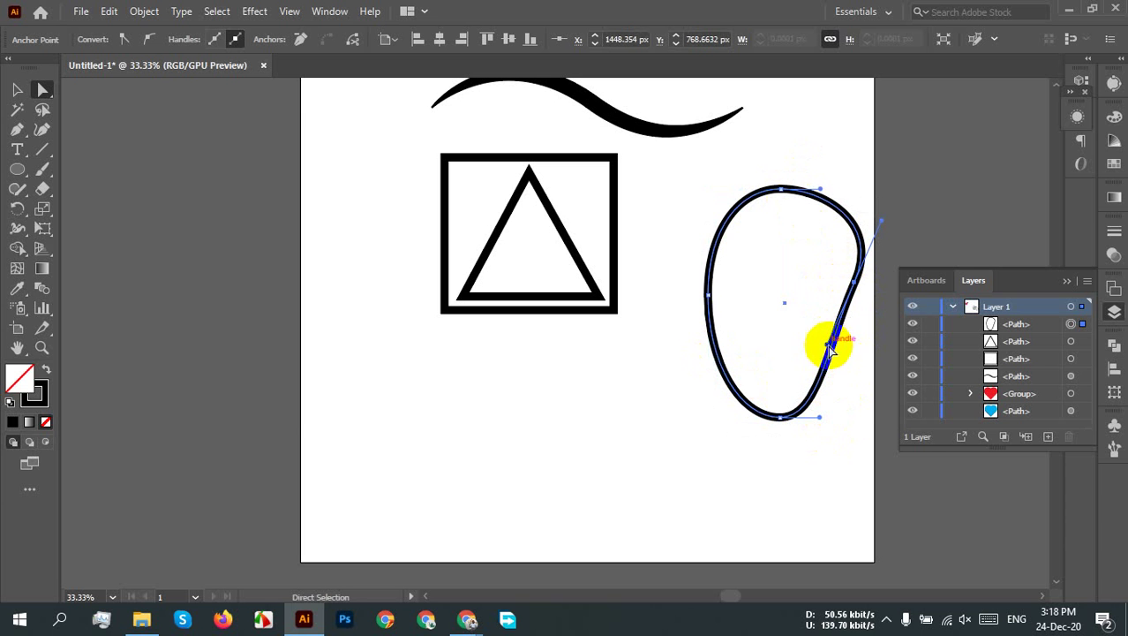
drag(828, 349, 816, 340)
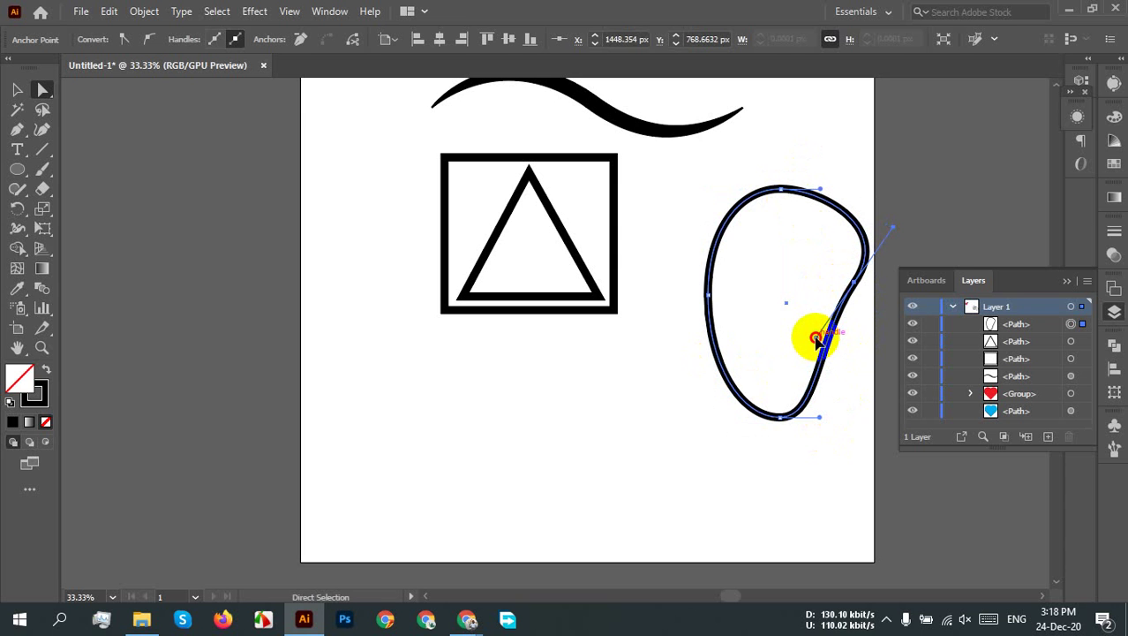
drag(817, 340, 820, 337)
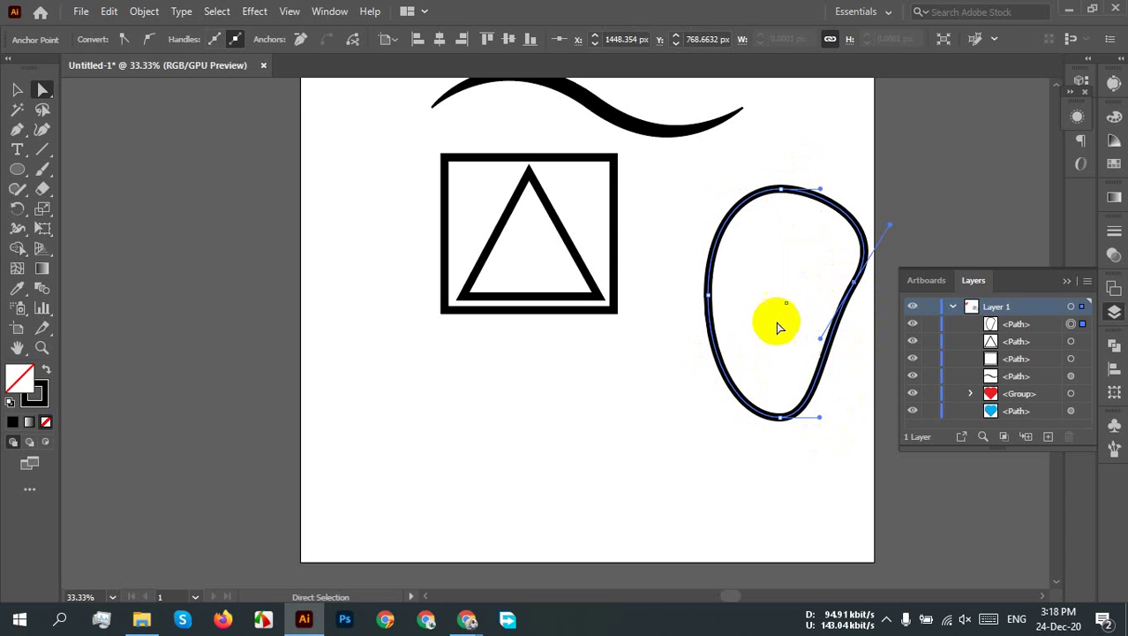
Step: Delete the distorted ellipse beside the square
click(782, 264)
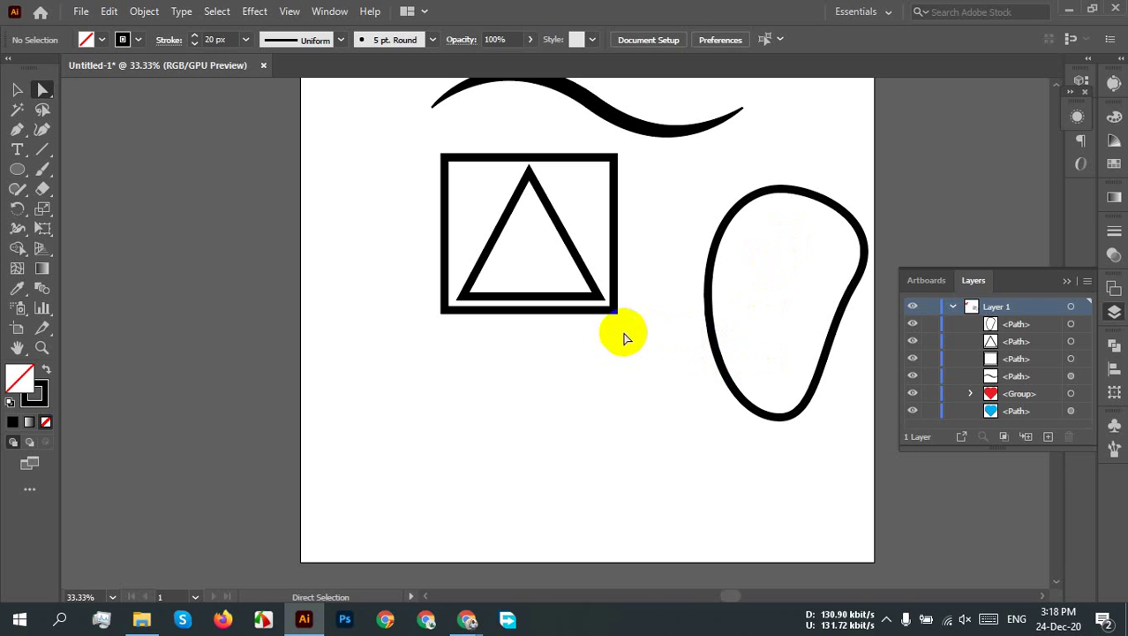
click(15, 90)
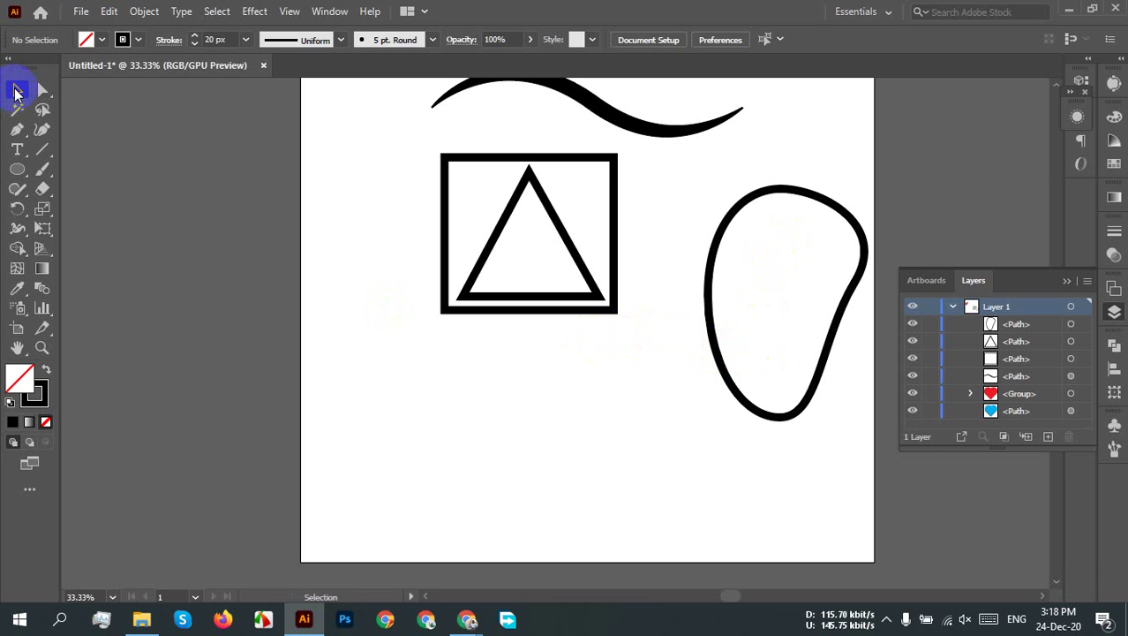
click(777, 302)
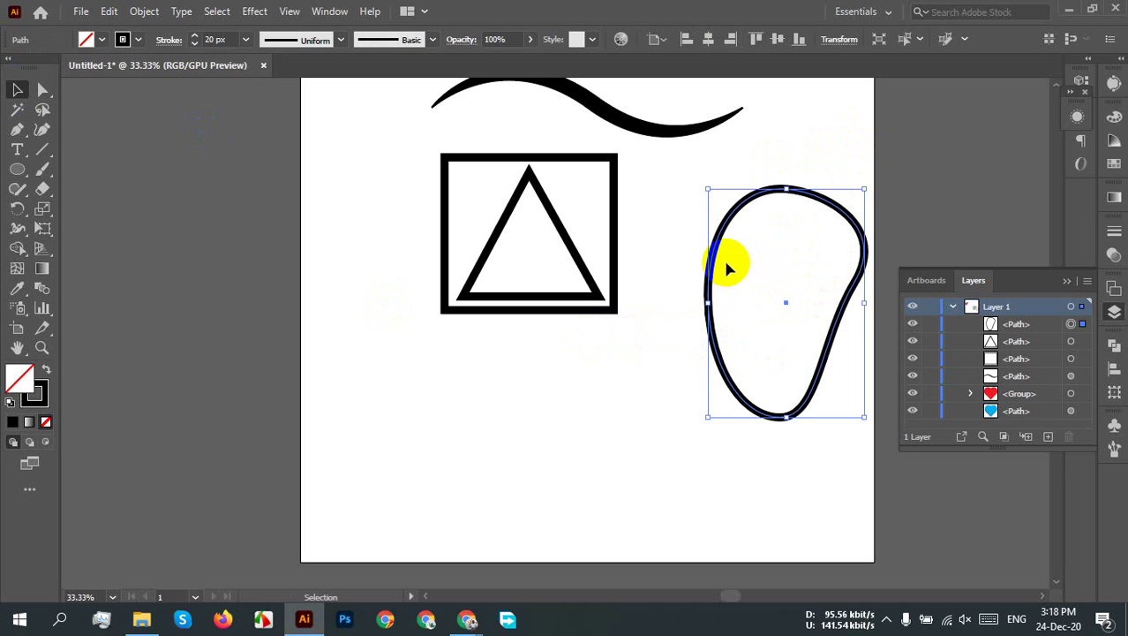
key(Delete)
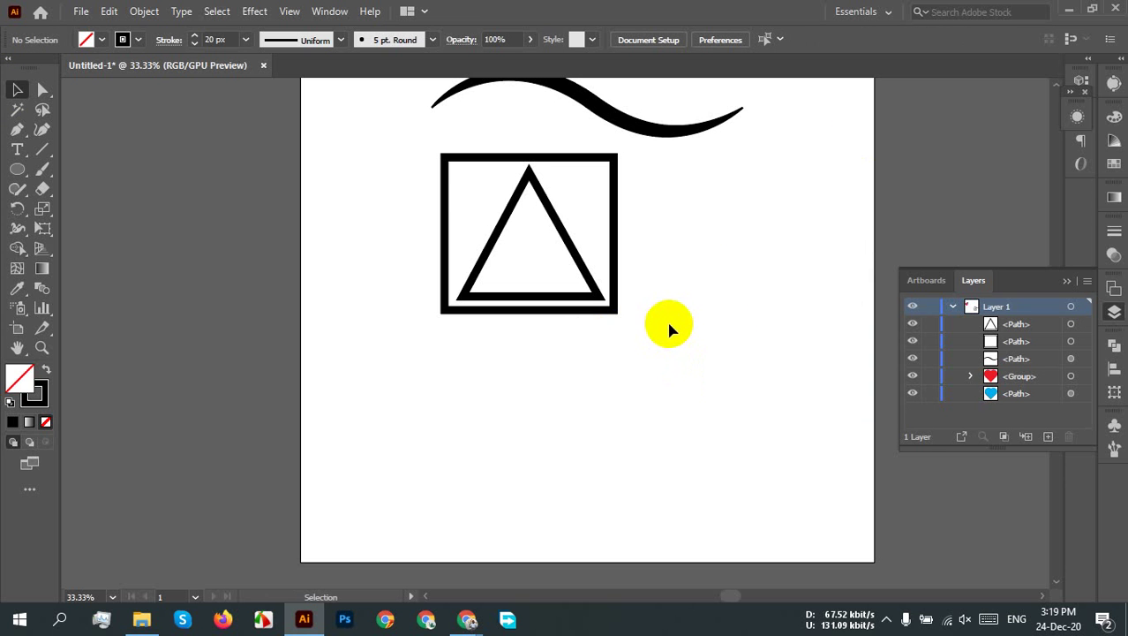
Step: Move the wavy line, square and triangle off the artboard to the left of the hearts, and collapse Layer 1
scroll(663, 328, up, 2)
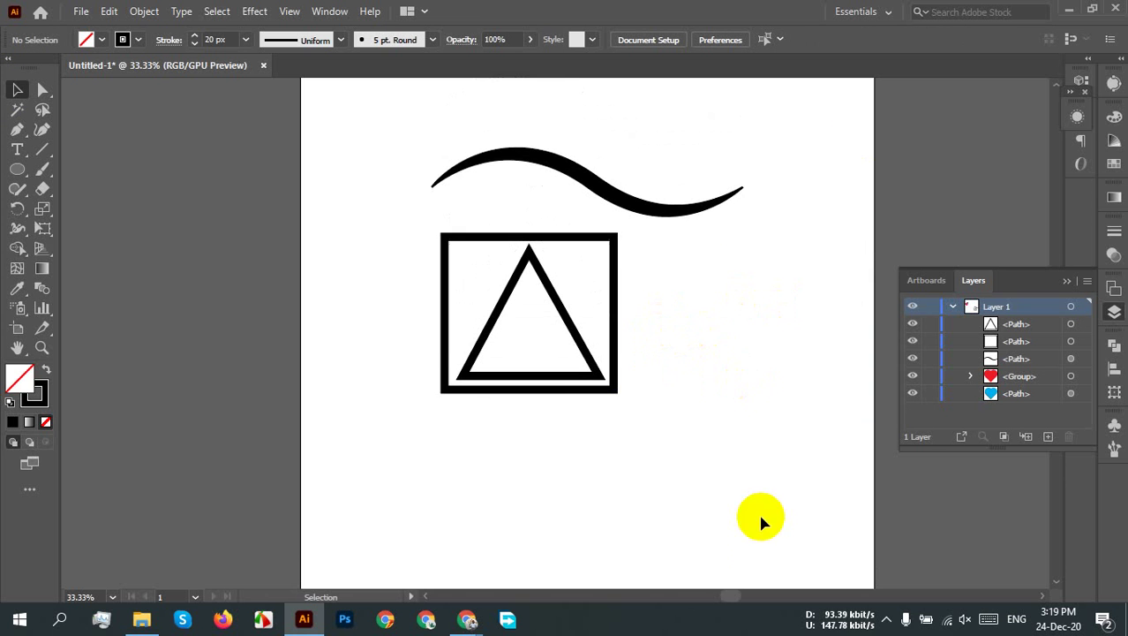
drag(759, 549, 311, 148)
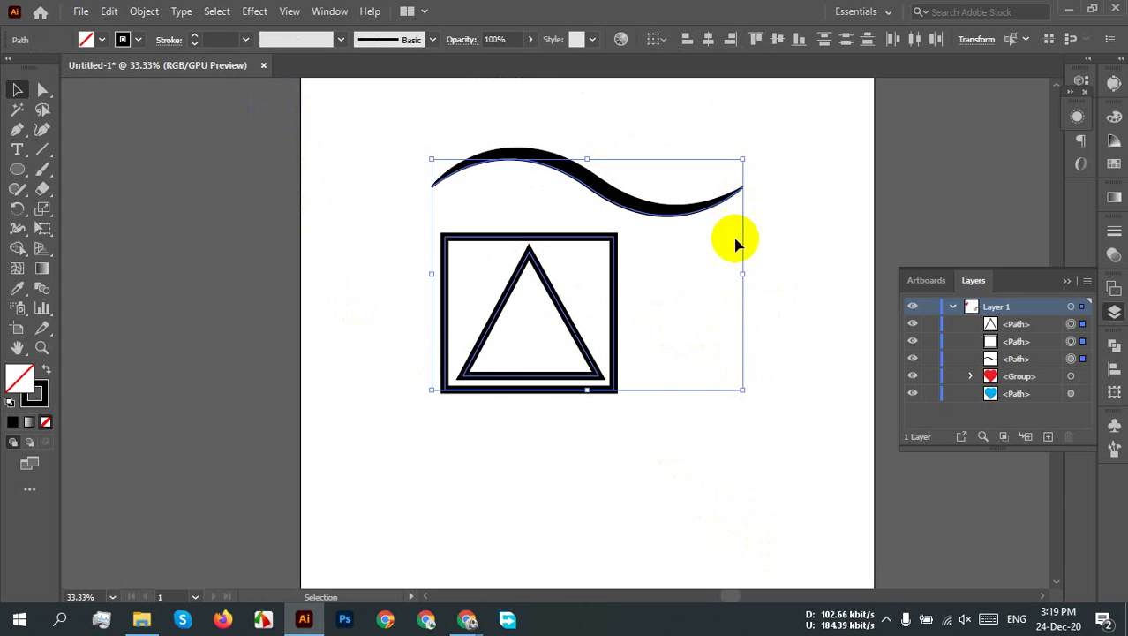
scroll(726, 240, down, 2)
key(super)
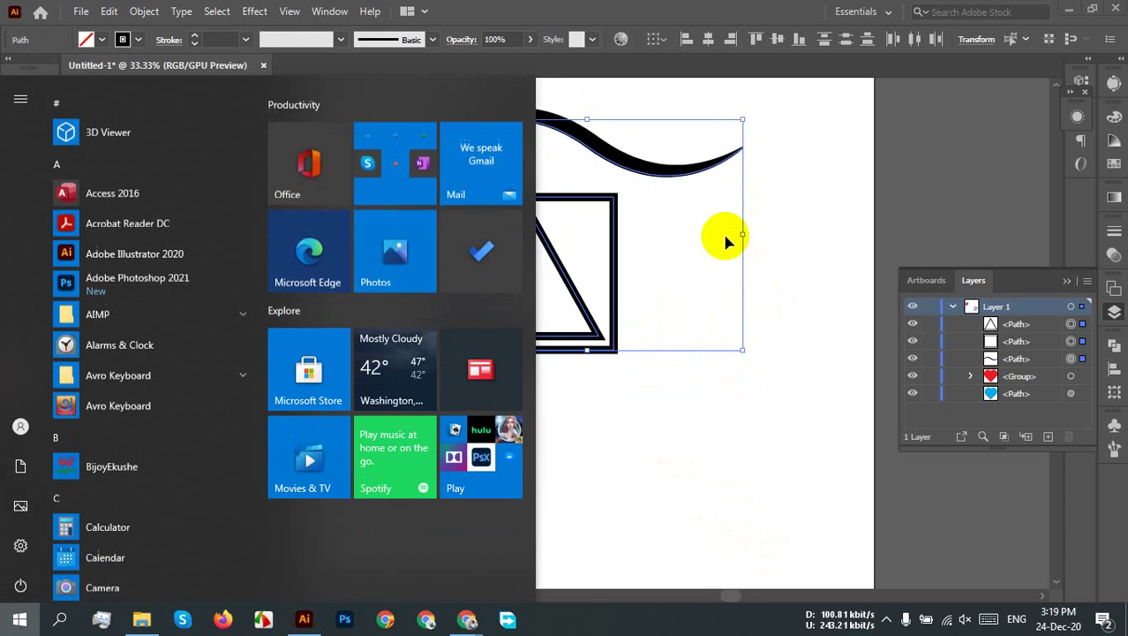
scroll(725, 240, down, 2)
scroll(724, 240, down, 2)
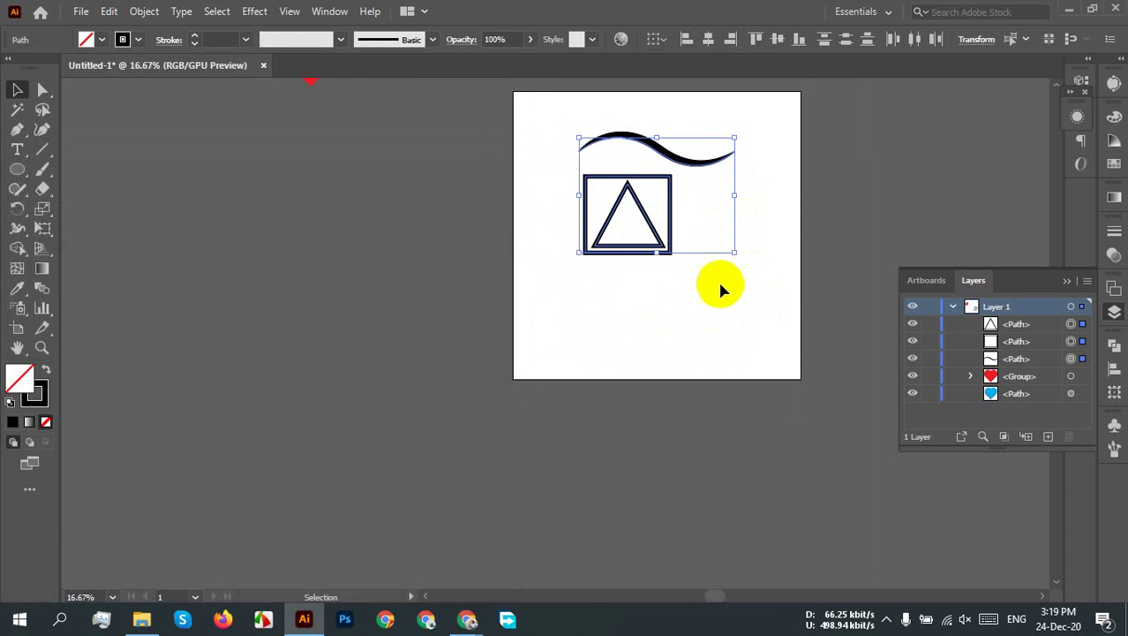
scroll(719, 275, down, 1)
scroll(721, 276, down, 1)
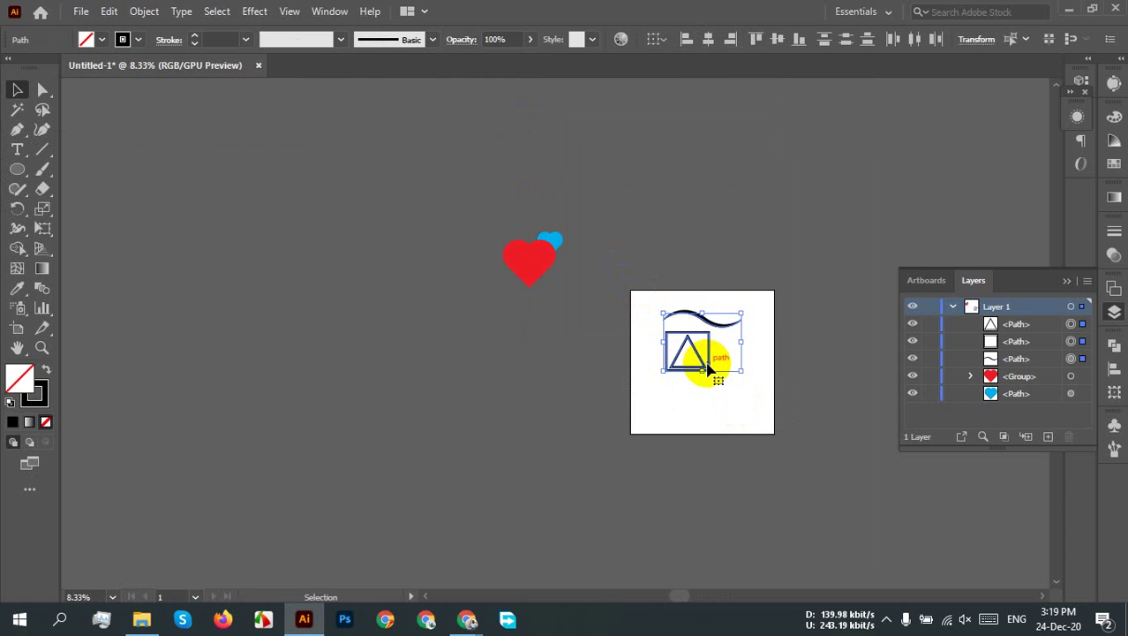
drag(706, 369, 423, 283)
key(ctrl+0)
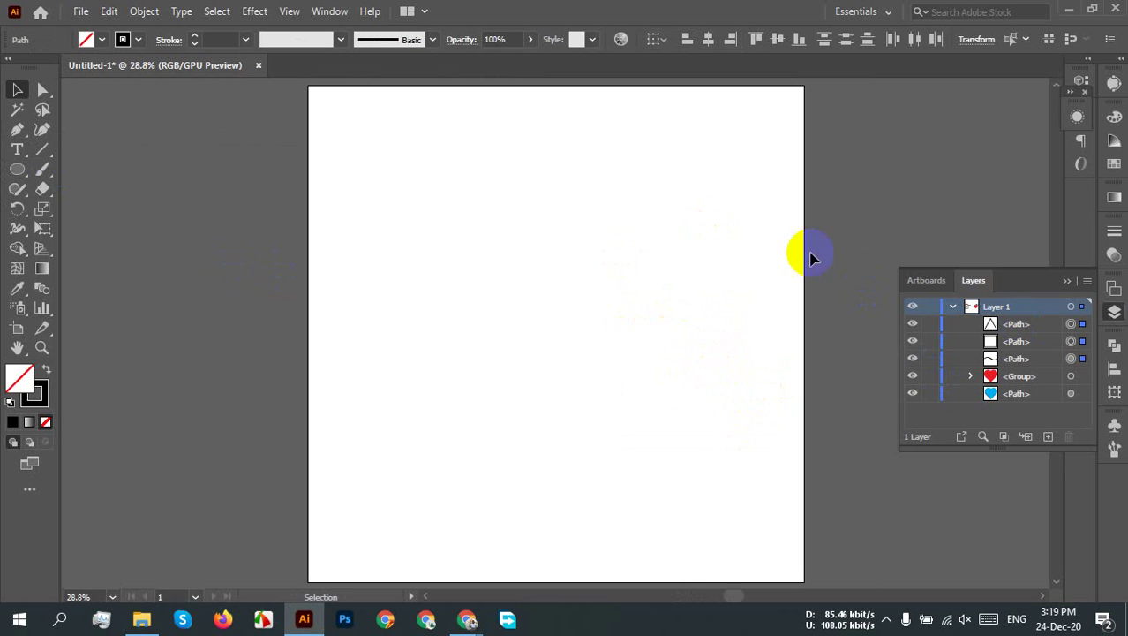
mouse_move(954, 396)
mouse_down()
mouse_move(976, 355)
mouse_move(960, 316)
mouse_up()
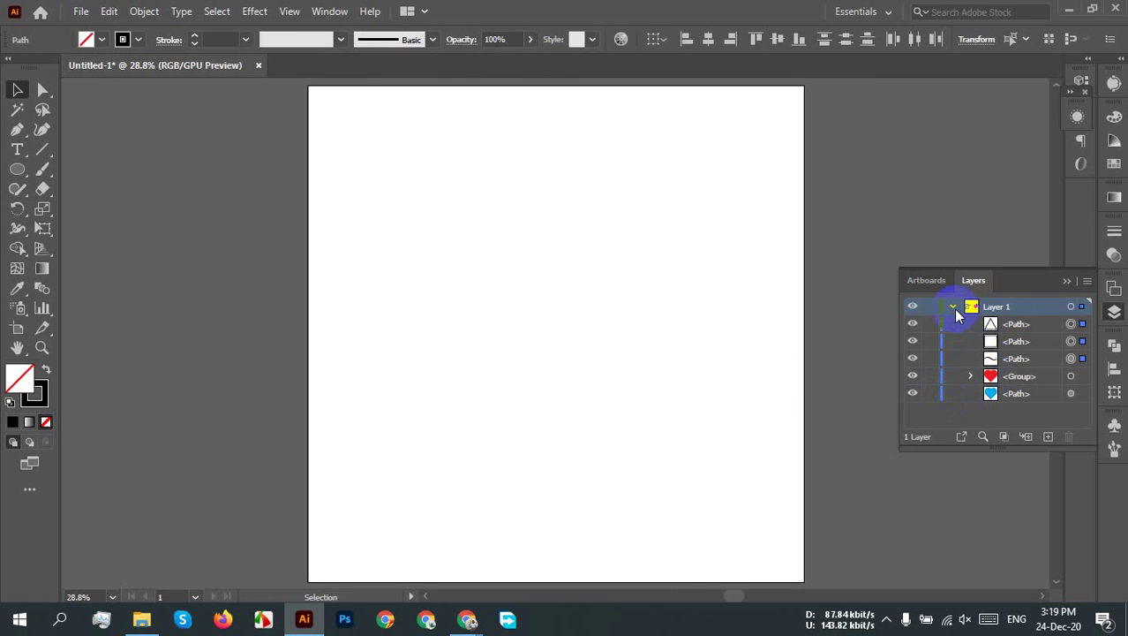
click(954, 308)
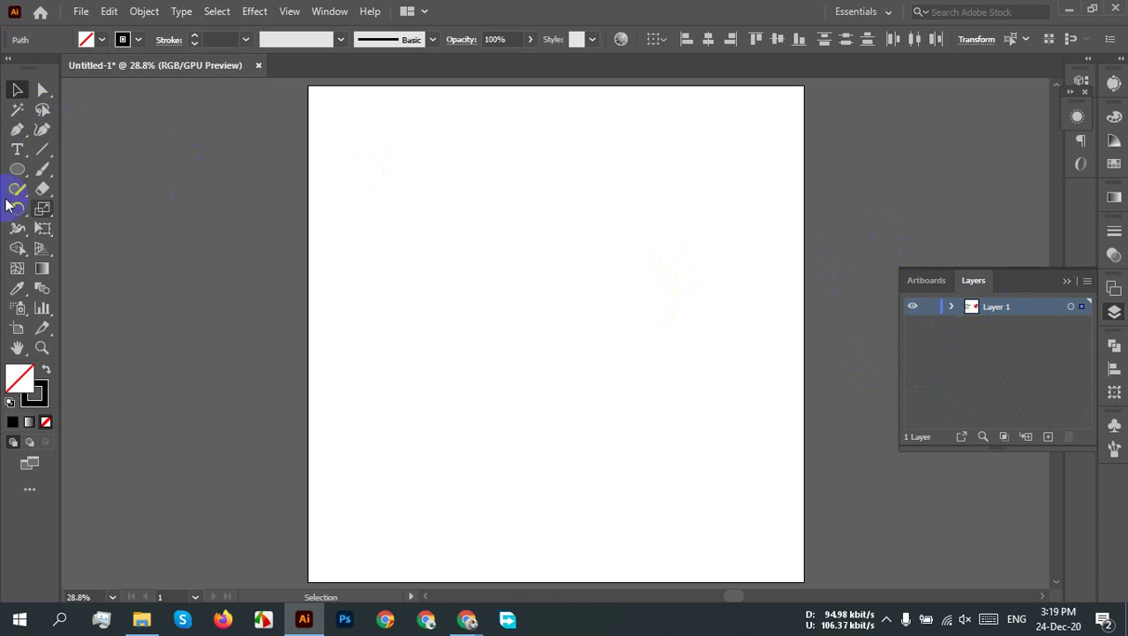
Step: Draw a circle with the Ellipse tool on the empty artboard and move it up and left toward the upper edge
drag(16, 169, 109, 208)
drag(503, 189, 691, 379)
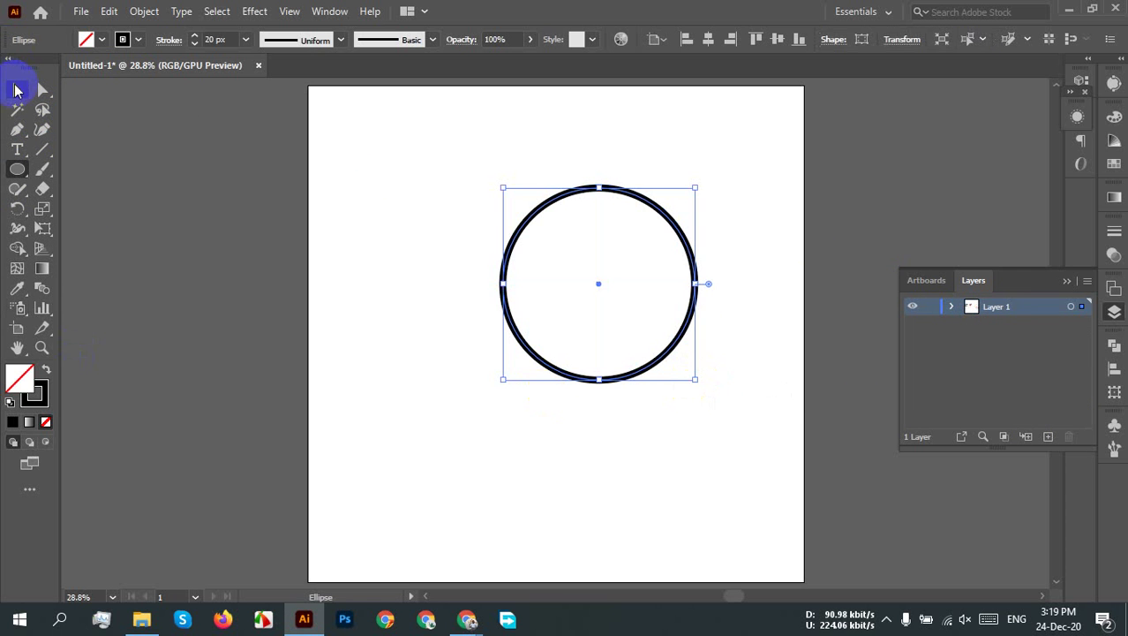
click(15, 89)
drag(446, 126, 605, 245)
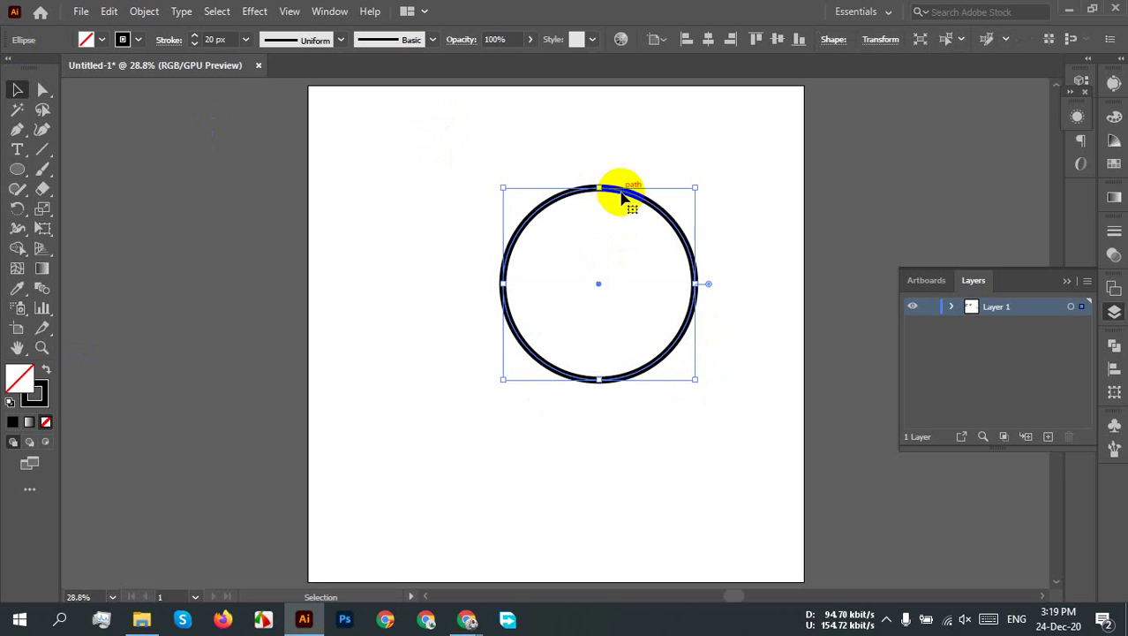
drag(621, 196, 548, 133)
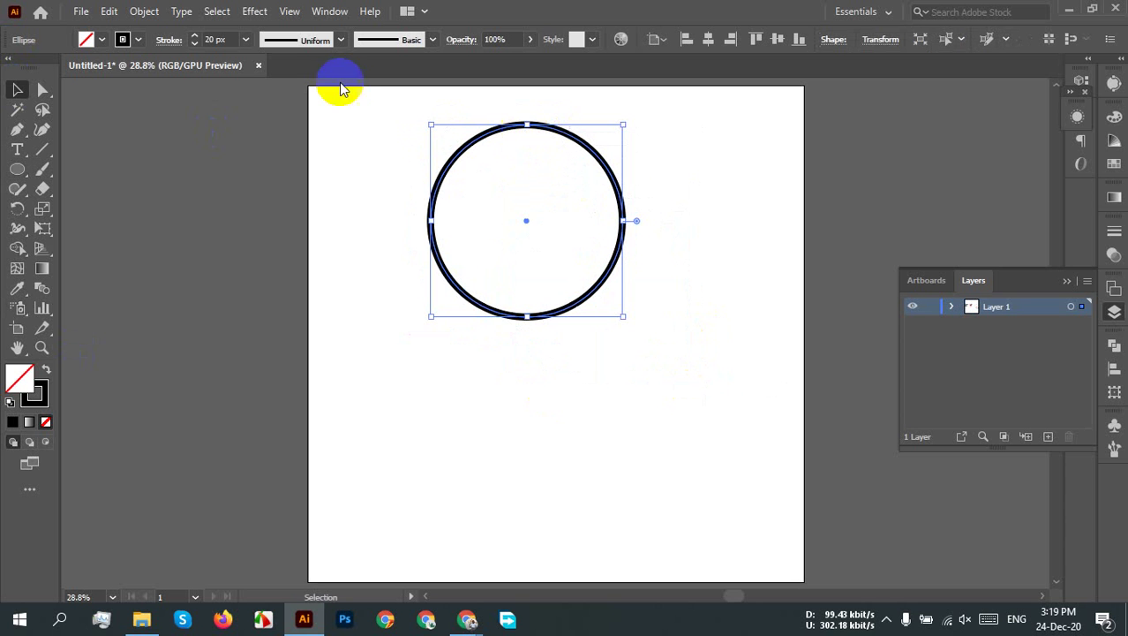
Step: Set the circle's stroke weight to 1 px and examine the thinner outline up close
click(246, 43)
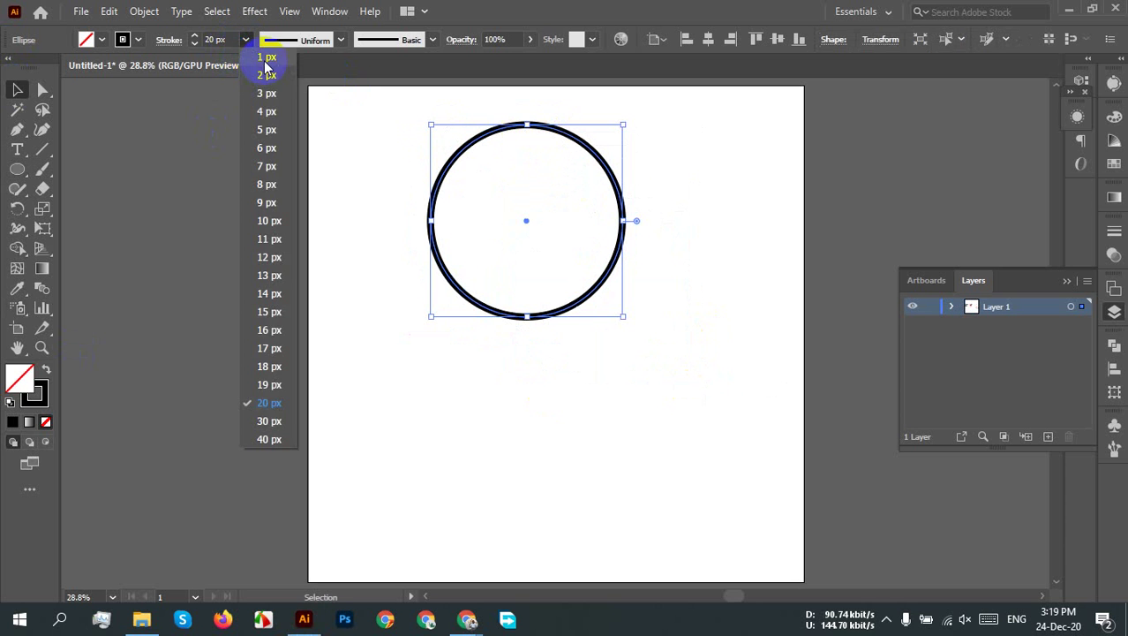
click(262, 69)
click(652, 214)
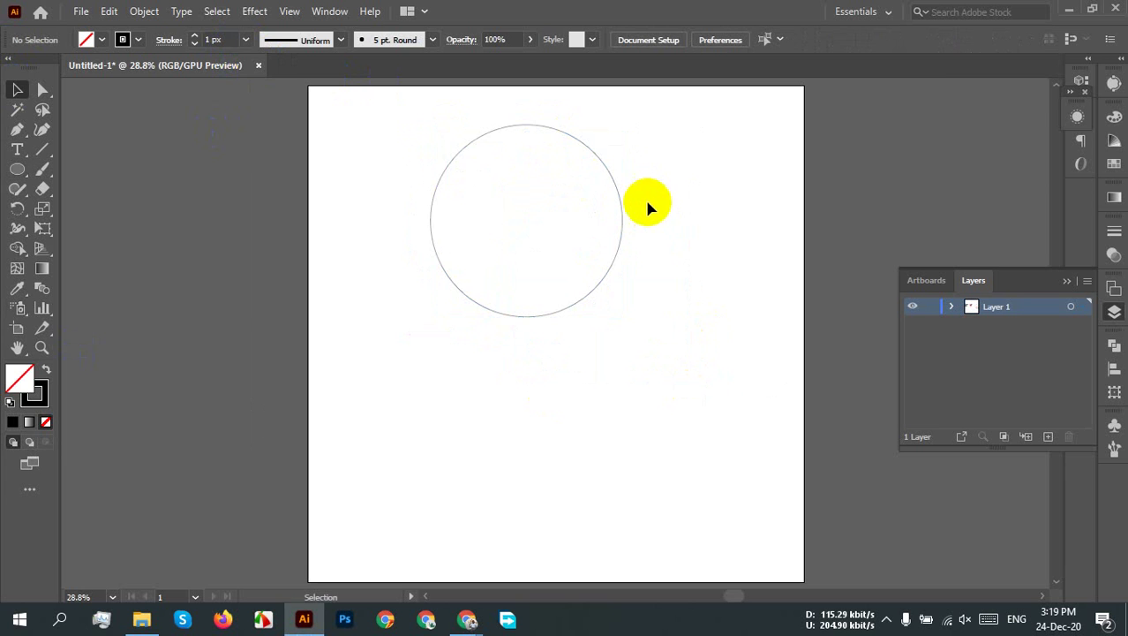
key(ctrl+1)
scroll(599, 133, up, 3)
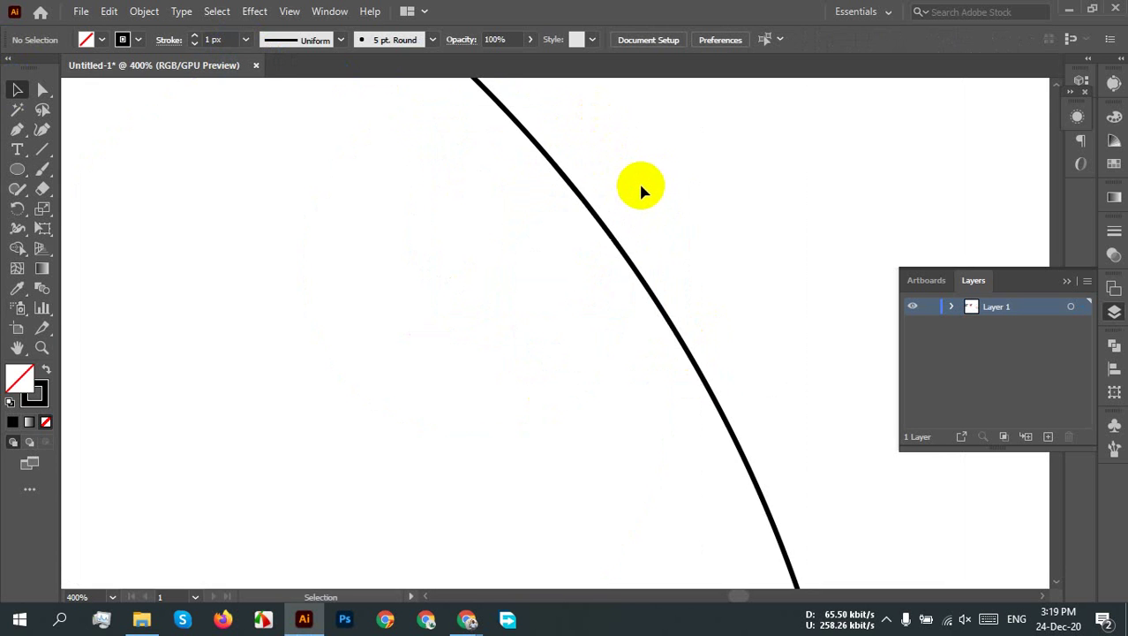
scroll(653, 185, down, 7)
scroll(680, 212, up, 1)
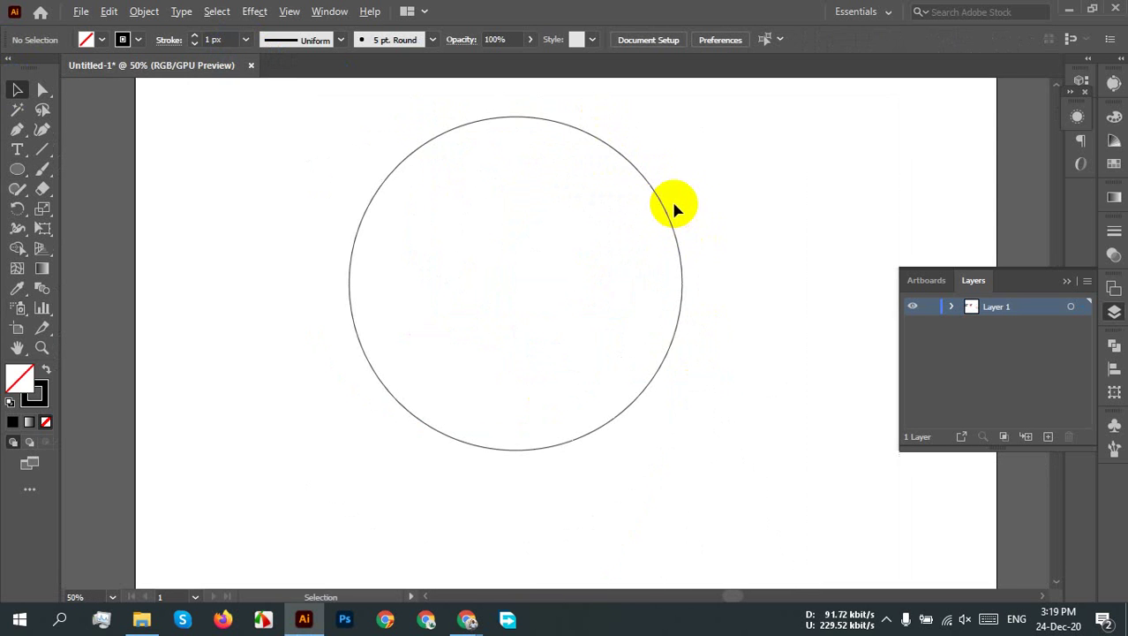
drag(741, 239, 723, 273)
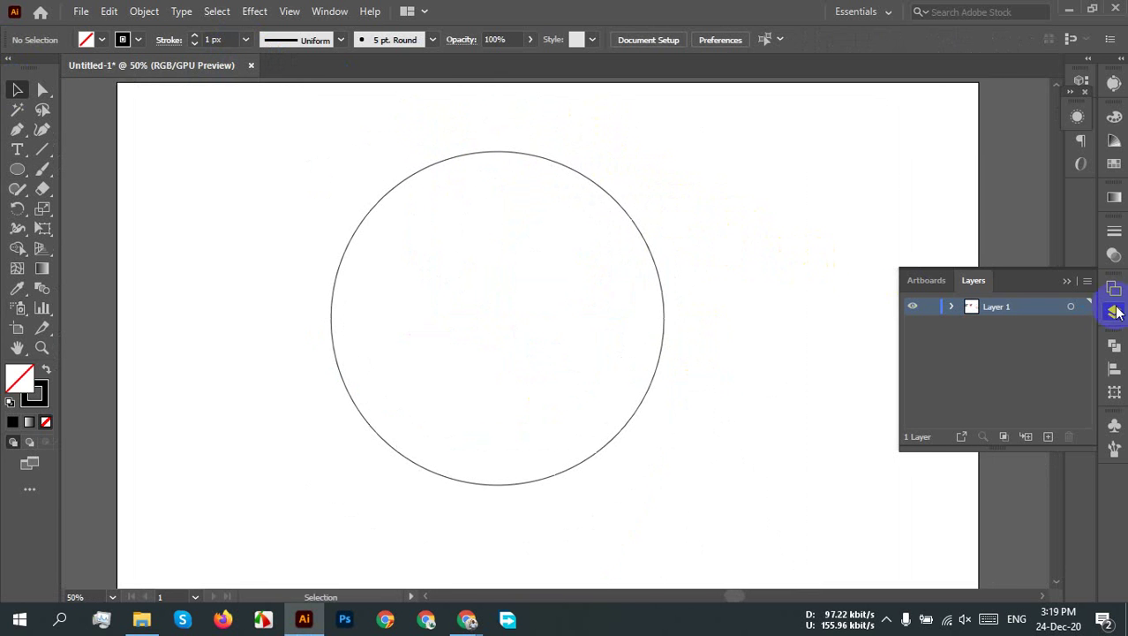
Step: Expand Layer 1 and toggle the circle's visibility off and back on to identify its entry
click(995, 336)
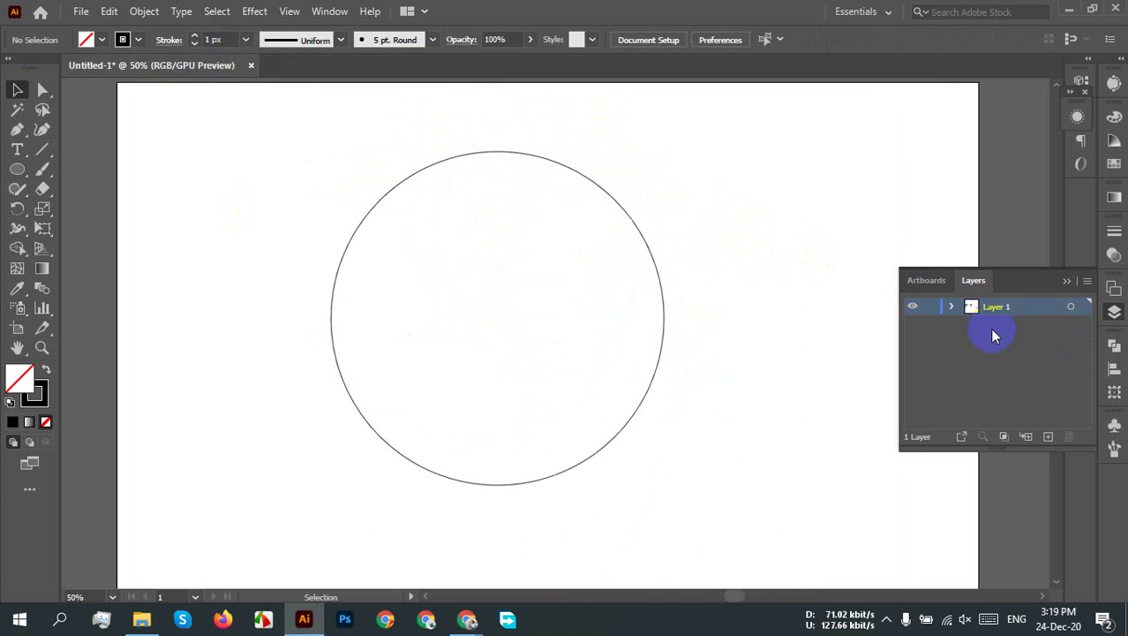
click(950, 308)
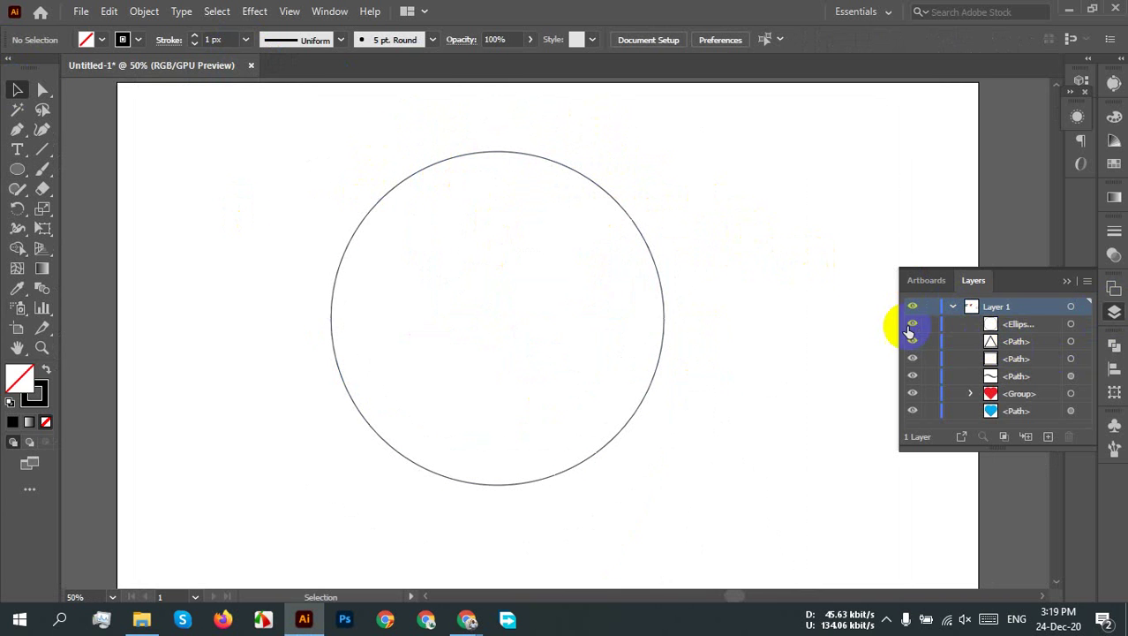
click(913, 324)
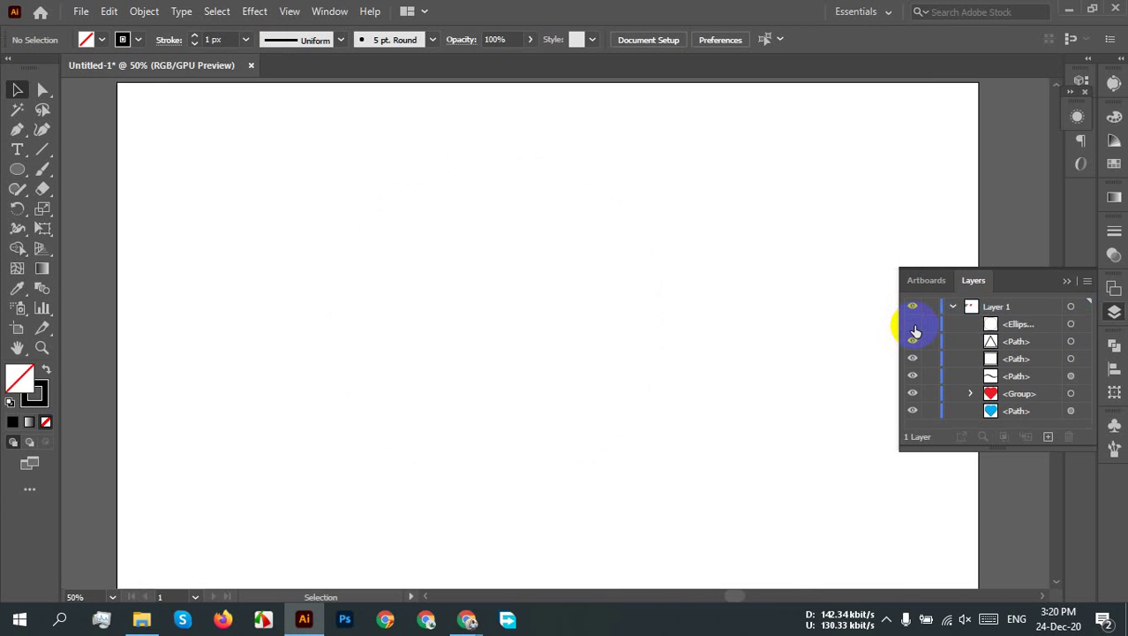
click(913, 324)
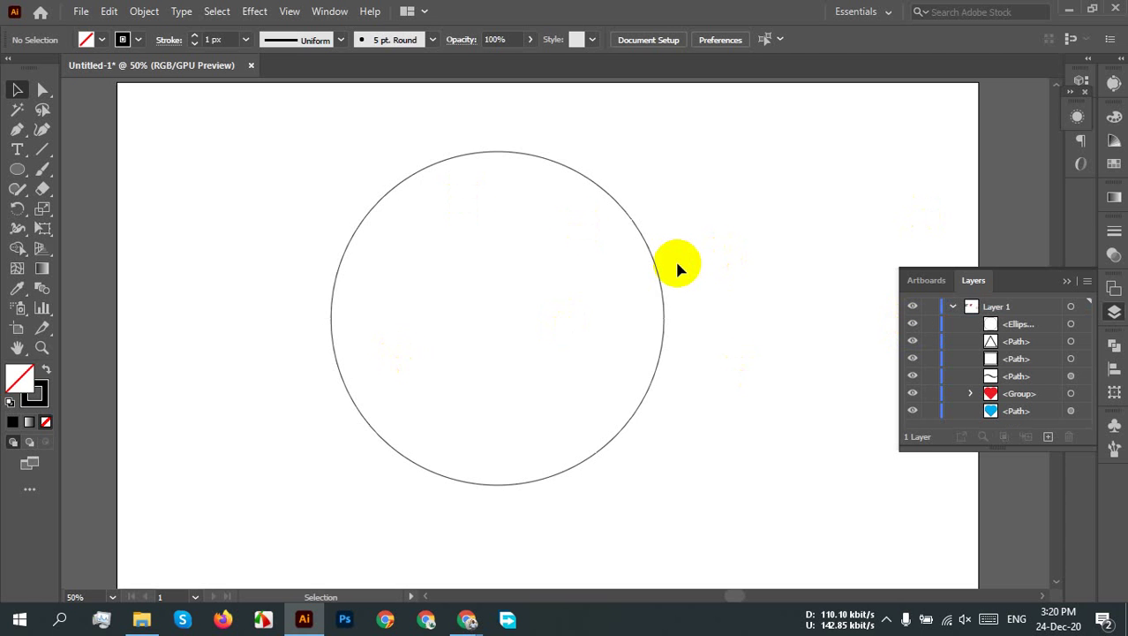
drag(687, 186, 489, 261)
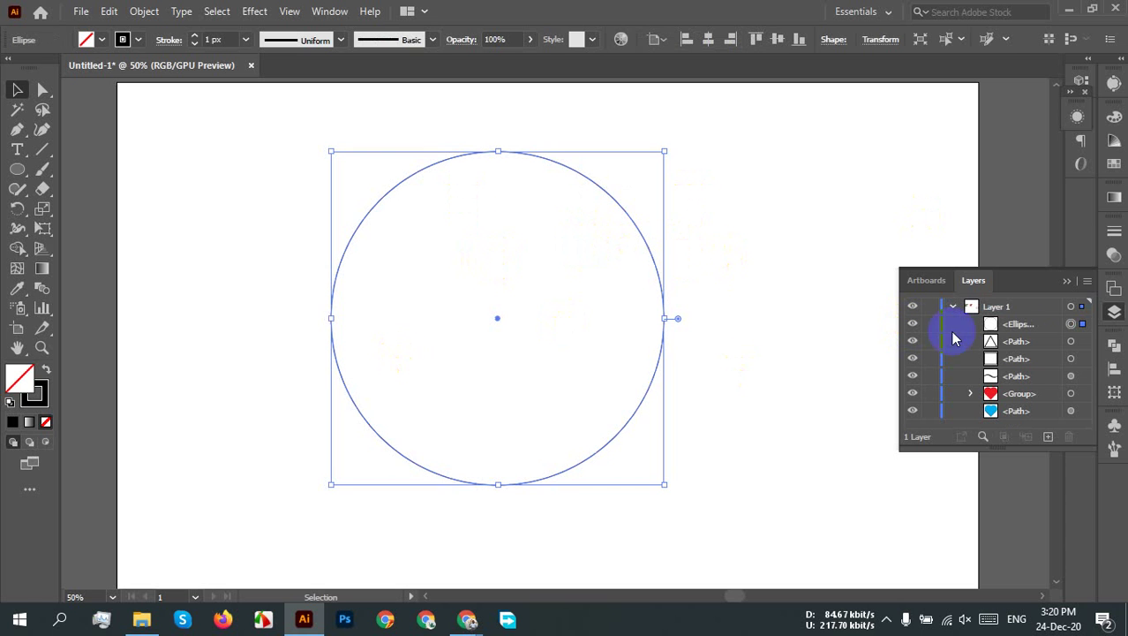
click(1024, 342)
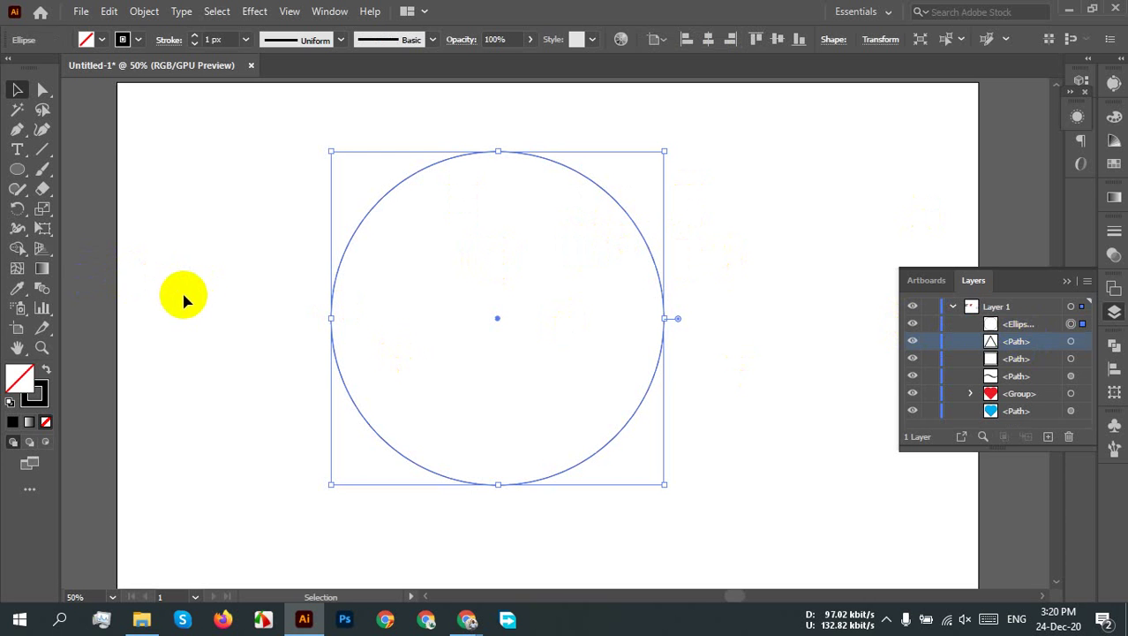
Step: Group the wavy line, square, triangle and both hearts that lie outside the artboard
scroll(196, 295, down, 4)
drag(196, 295, 570, 280)
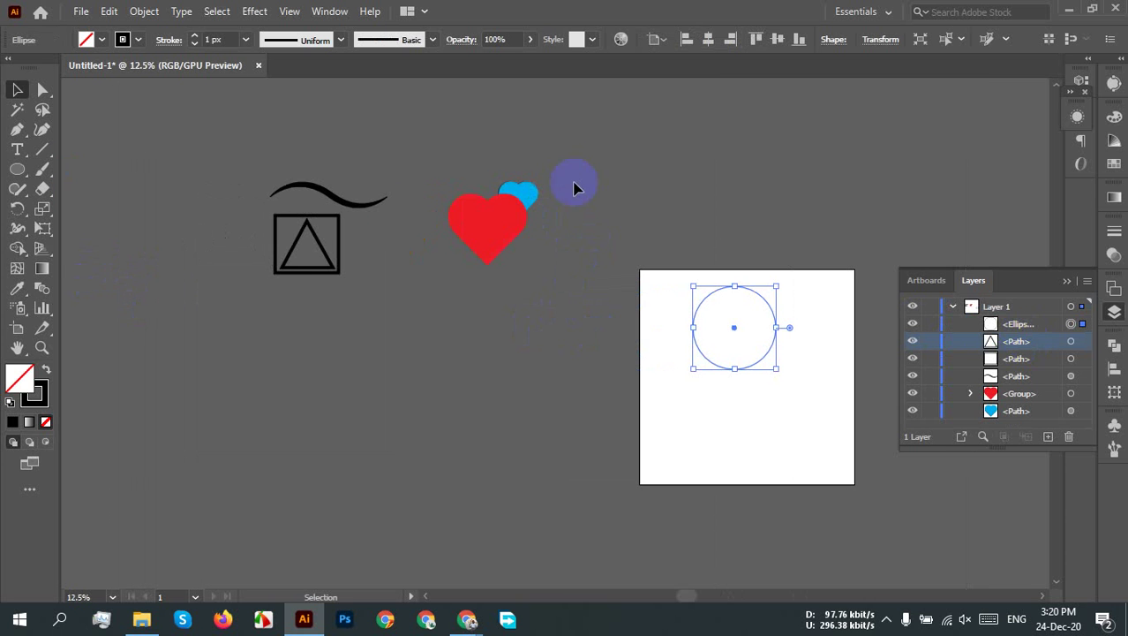
key(ctrl+alt+a)
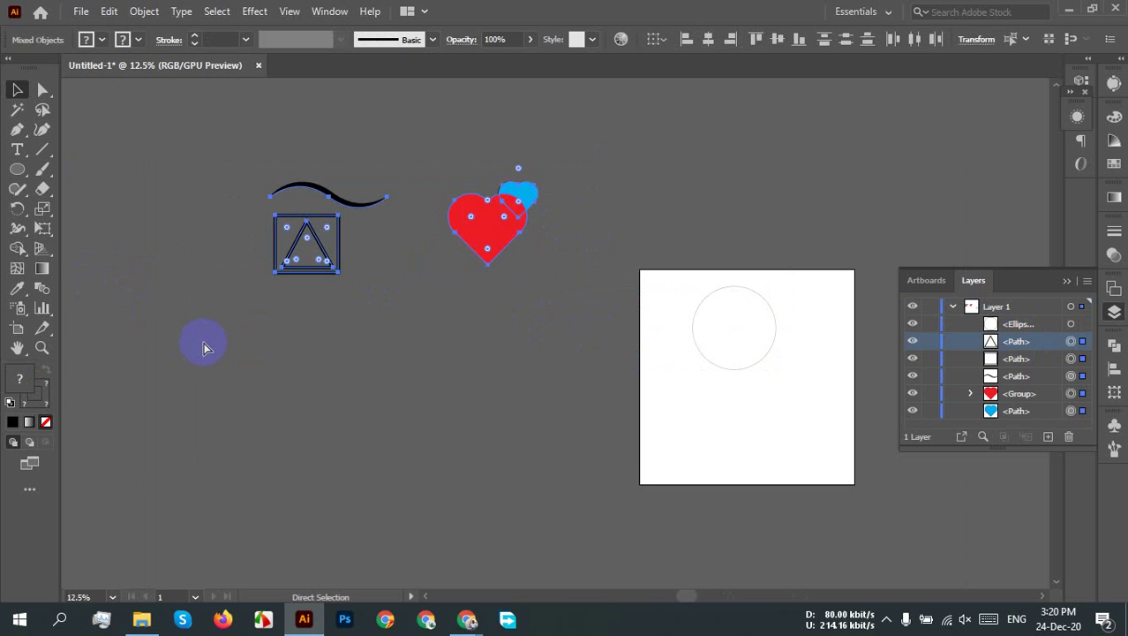
key(ctrl+g)
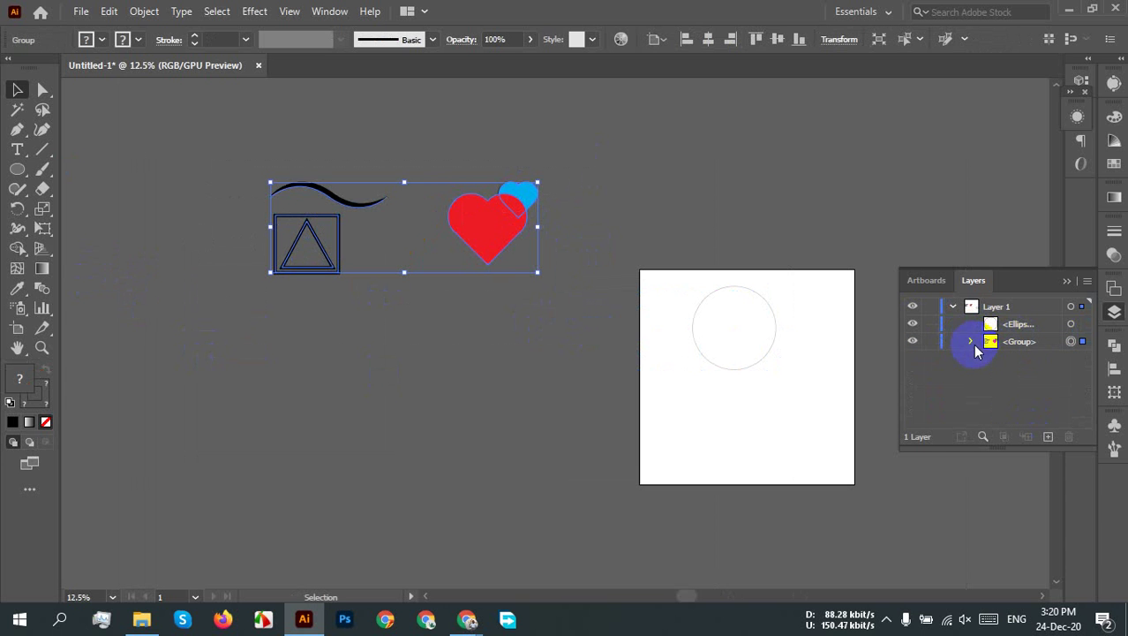
Step: Lock and hide the group of off-artboard shapes
click(924, 345)
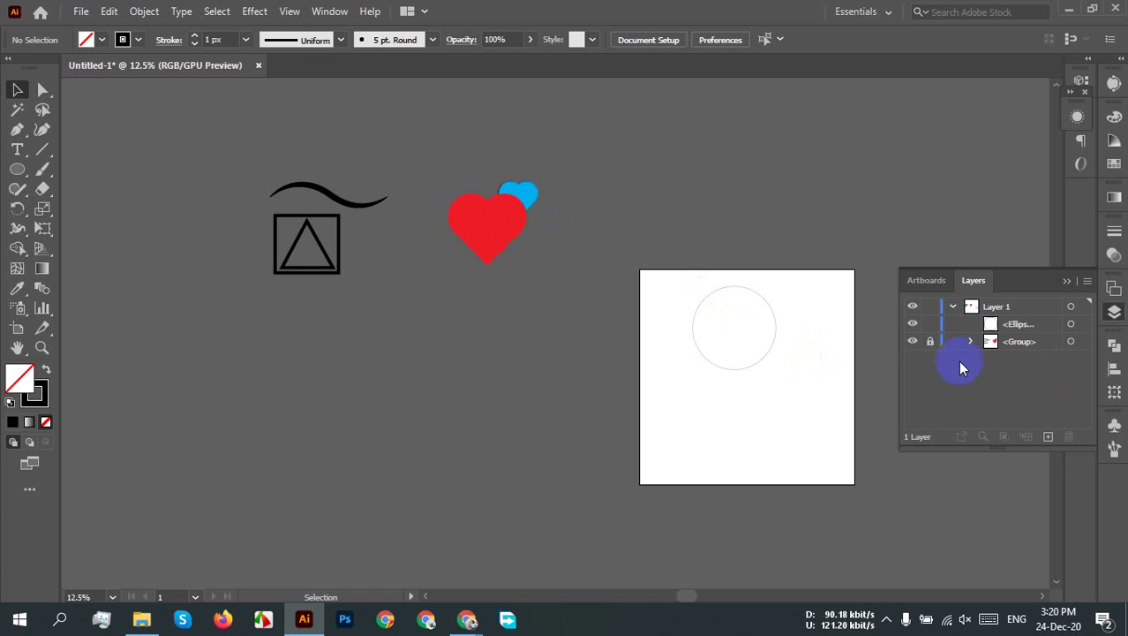
click(914, 343)
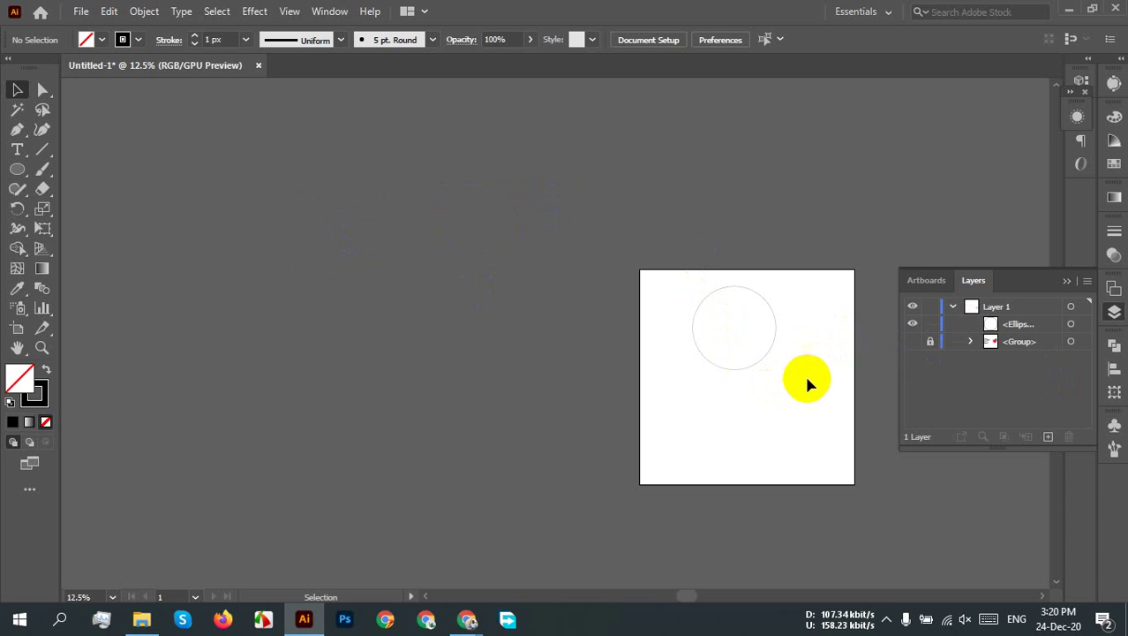
scroll(788, 364, up, 3)
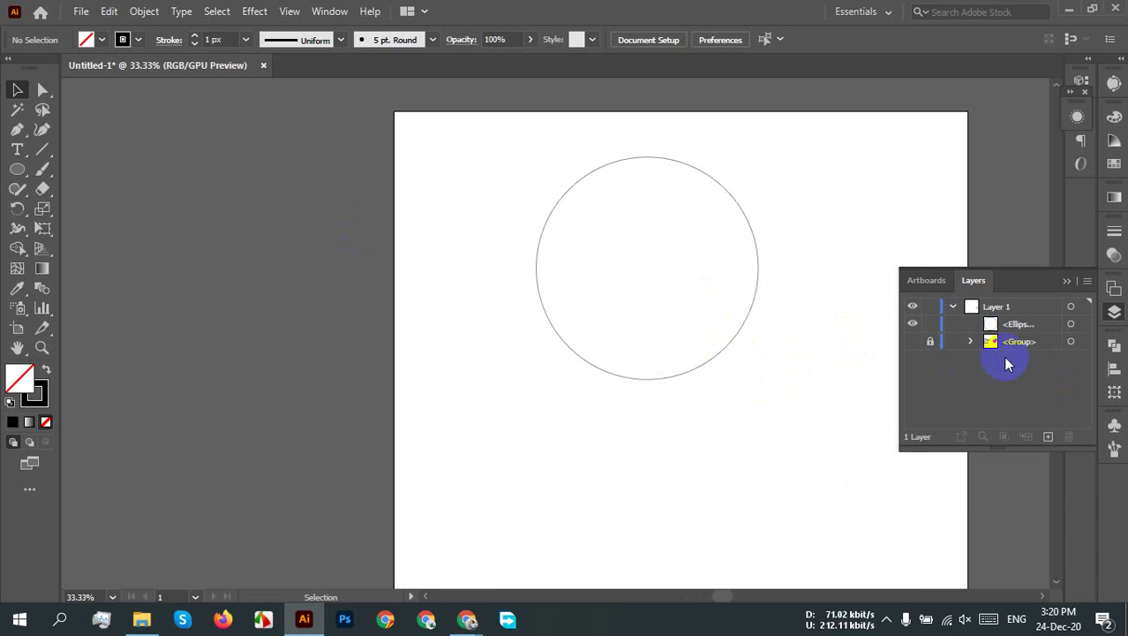
Step: Select the circle and shift it slightly to the right on the artboard
drag(677, 418, 543, 439)
click(410, 320)
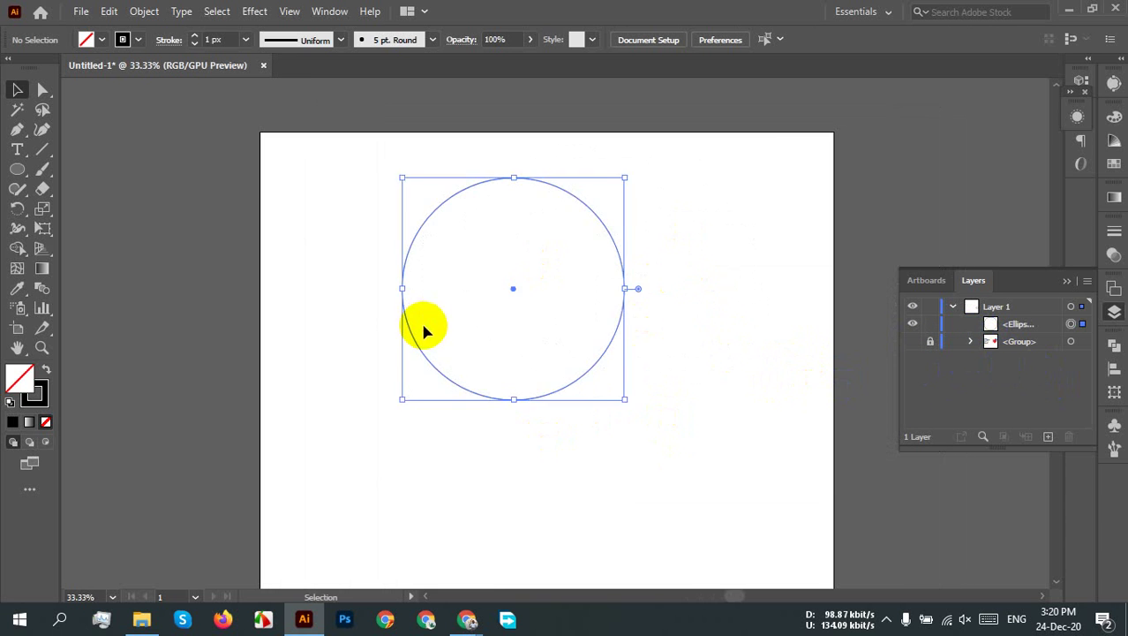
click(709, 294)
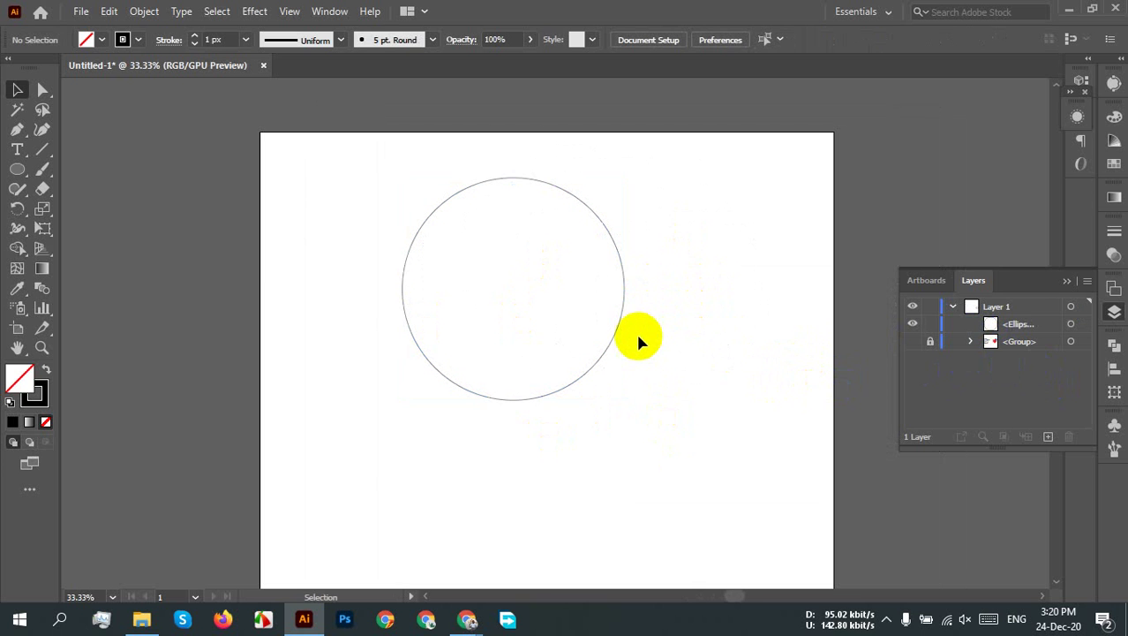
drag(623, 319, 637, 321)
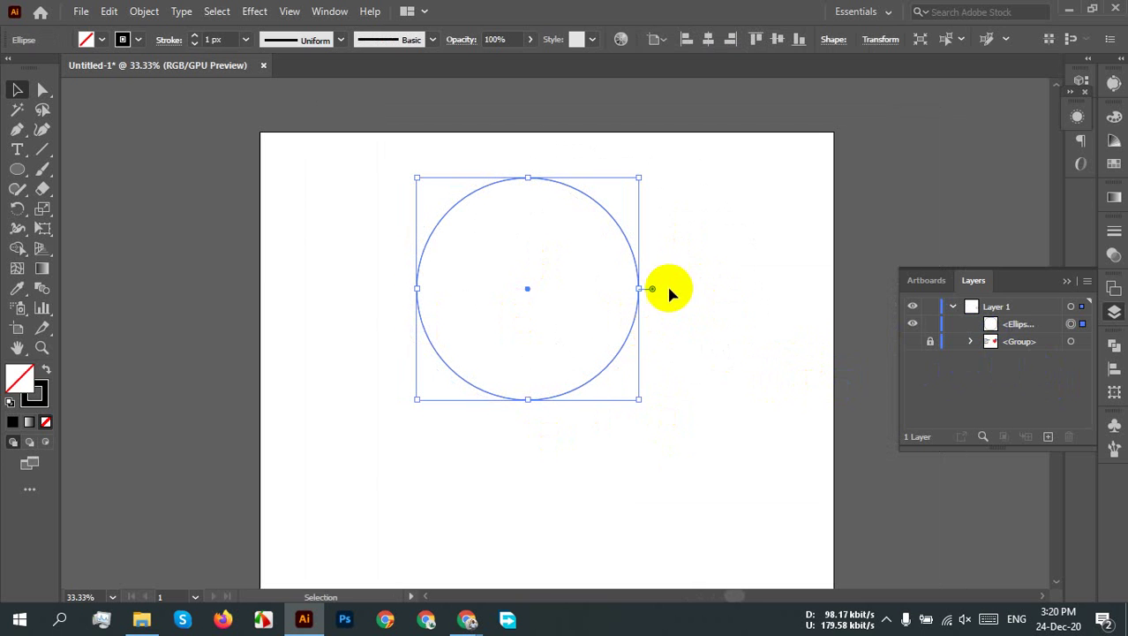
Step: Set the circle's stroke colour to red
click(123, 39)
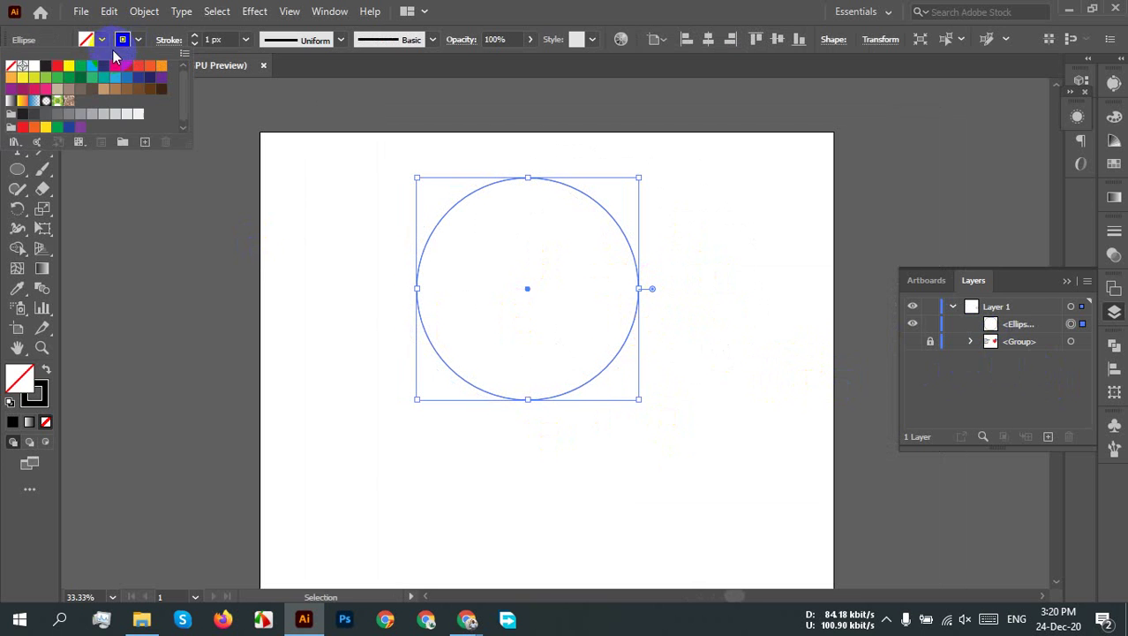
click(56, 66)
click(678, 301)
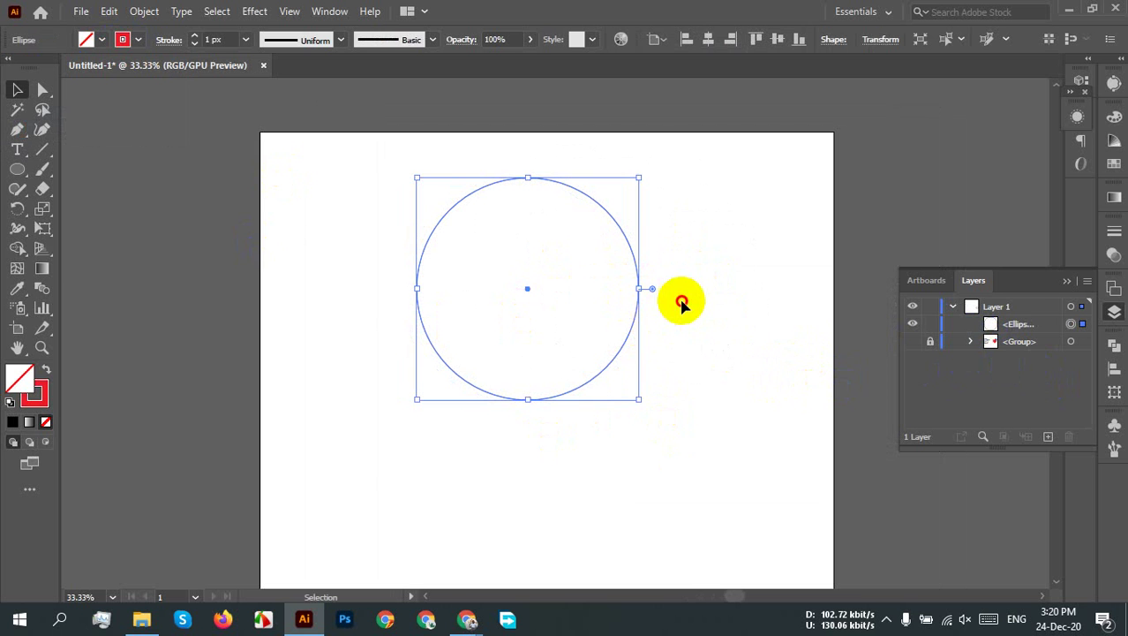
click(679, 295)
drag(671, 285, 88, 104)
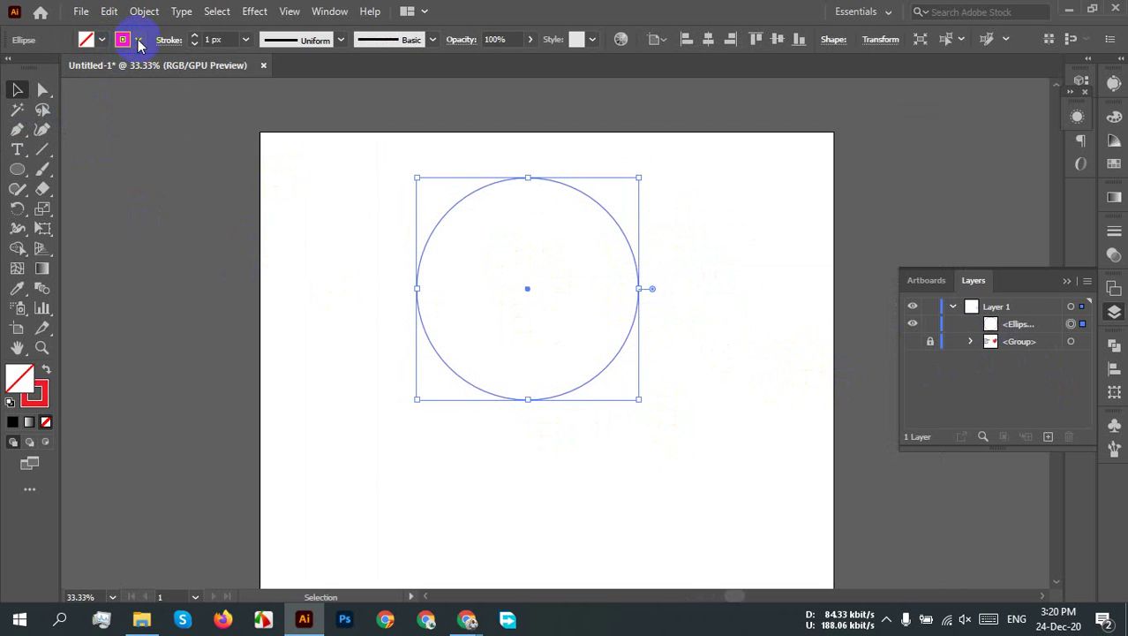
Step: Change the circle's stroke colour to yellow
click(124, 40)
click(70, 69)
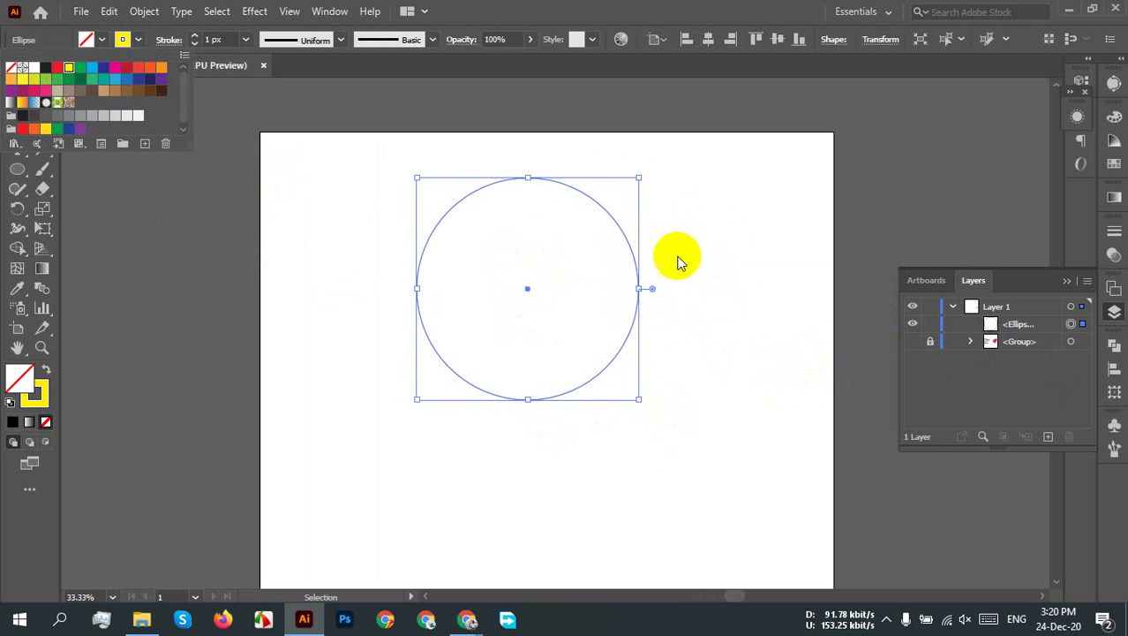
click(698, 260)
drag(687, 204, 610, 258)
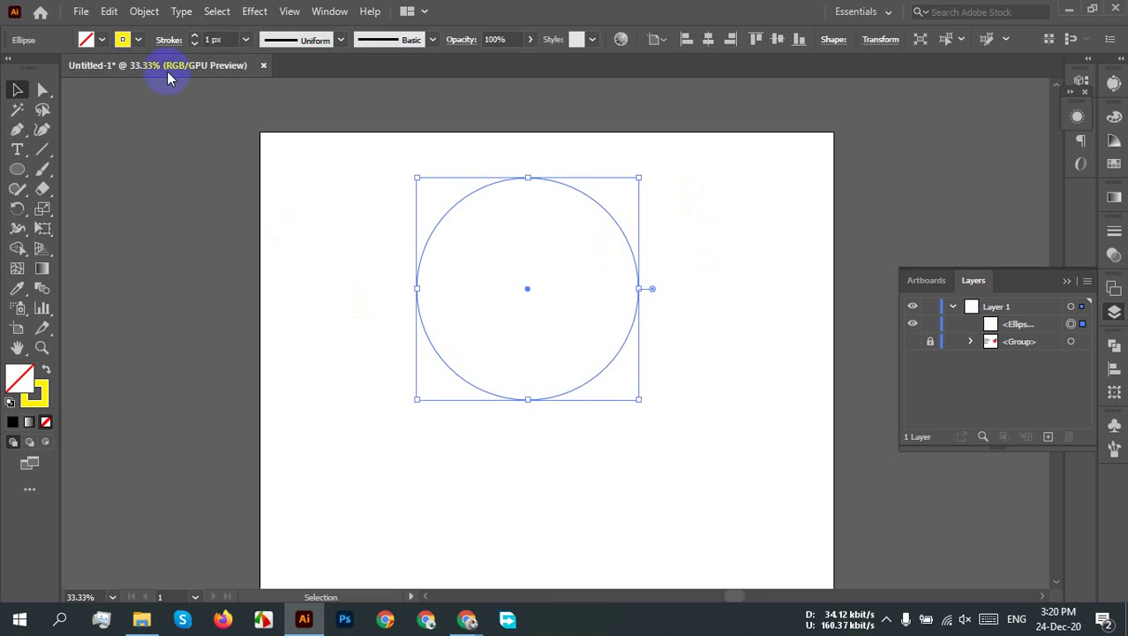
Step: Set the circle's stroke colour to pure black, hex 000000
click(135, 42)
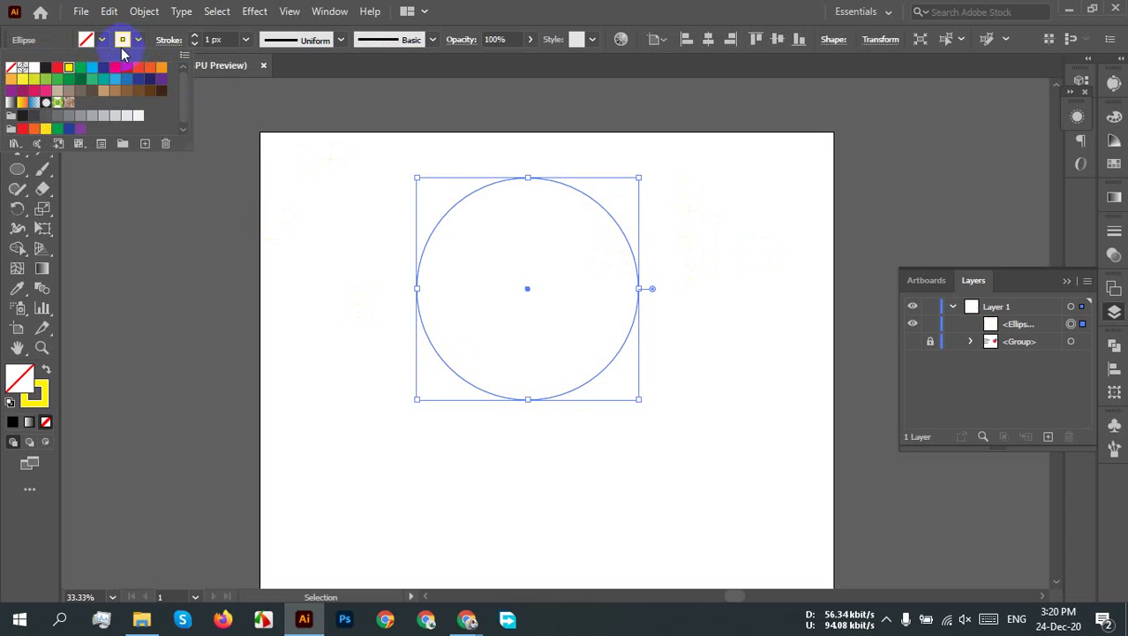
click(45, 71)
click(726, 328)
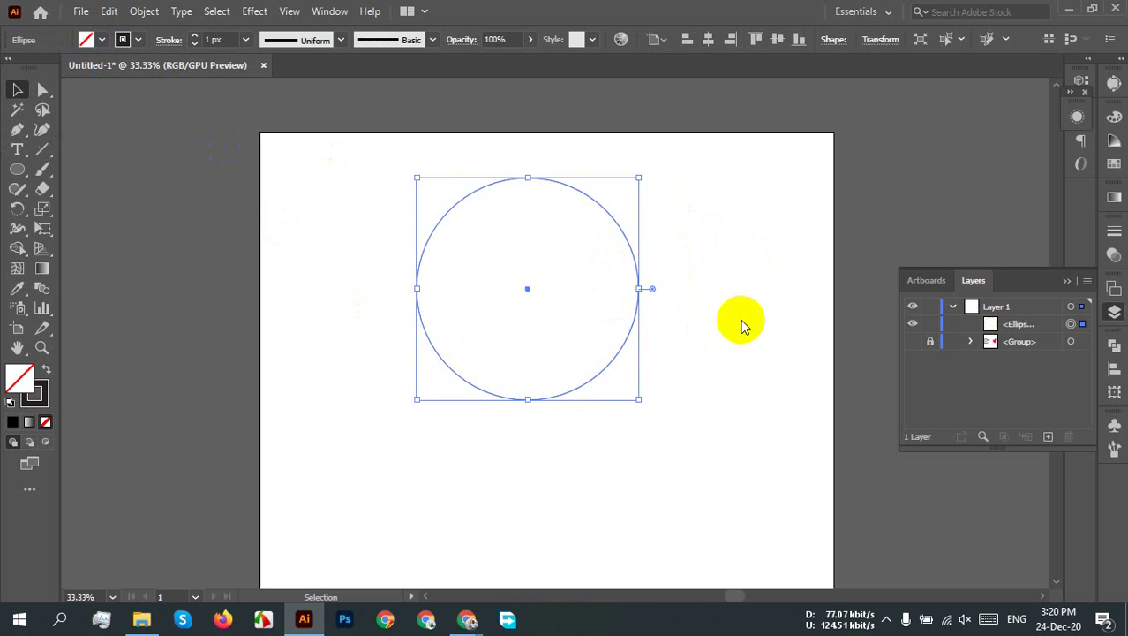
double_click(35, 394)
drag(429, 356, 398, 389)
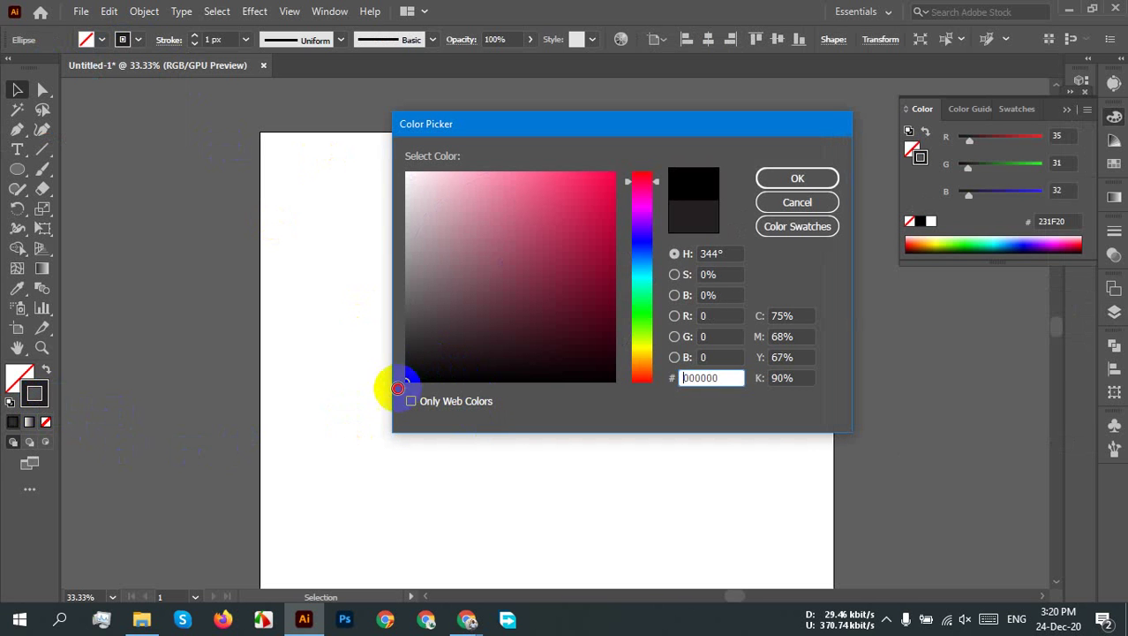
click(788, 186)
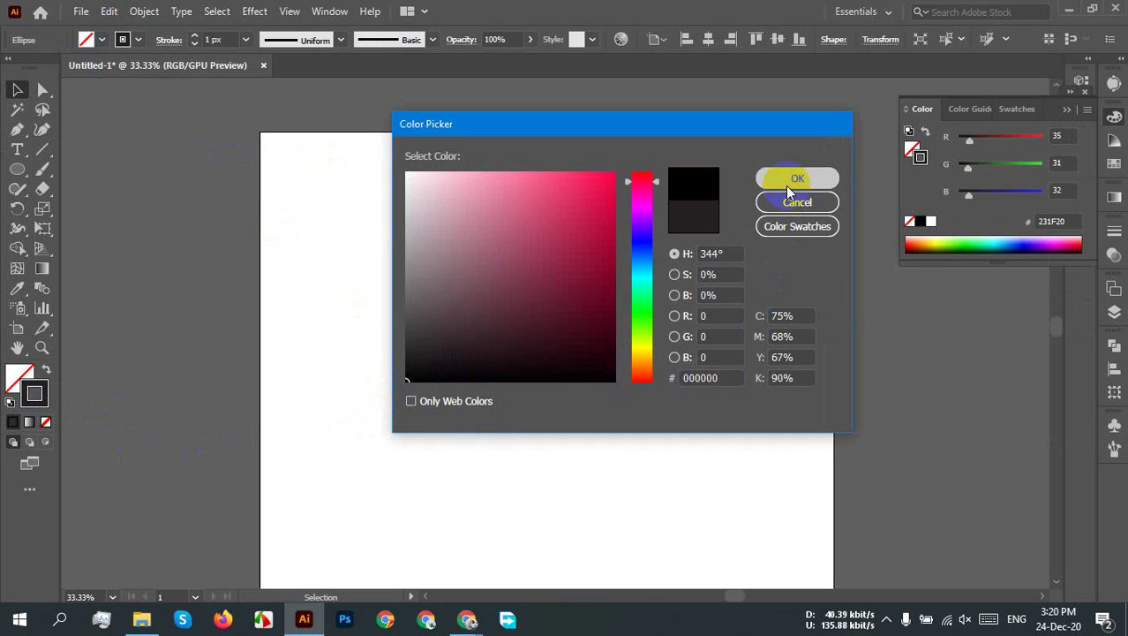
click(770, 229)
drag(715, 189, 451, 409)
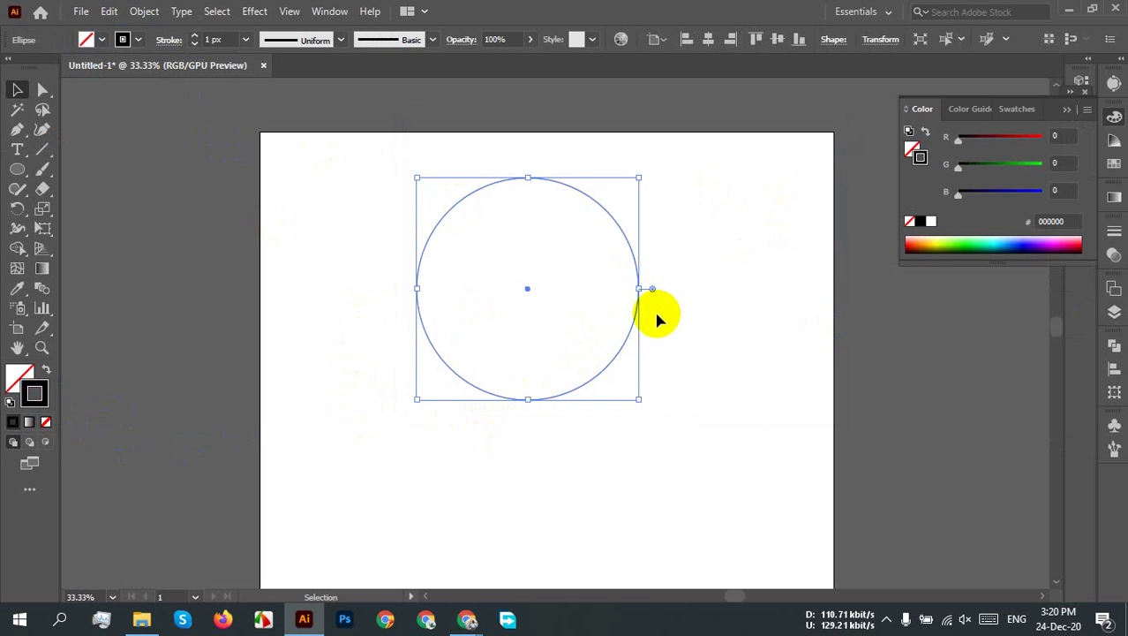
Step: Turn Smart Guides off and back on
click(292, 18)
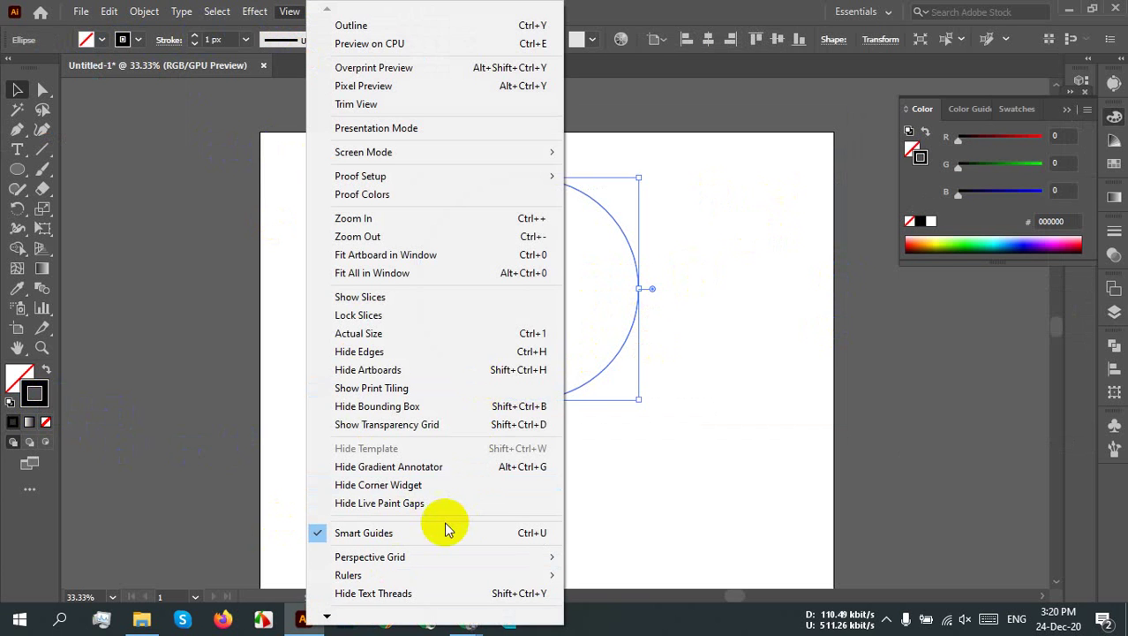
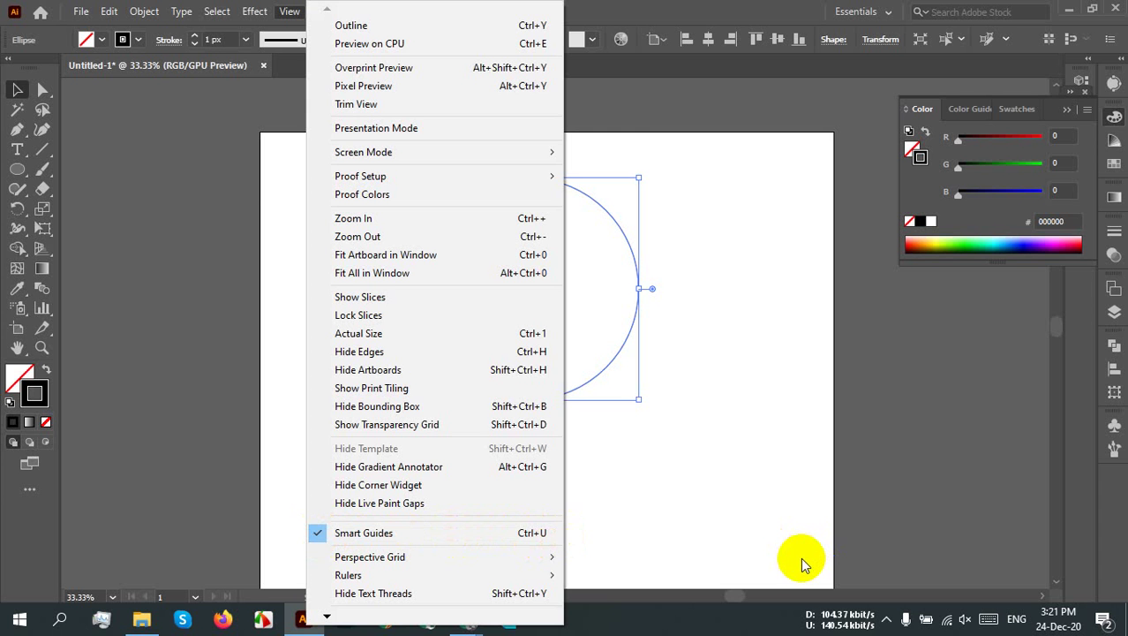
click(484, 534)
click(746, 292)
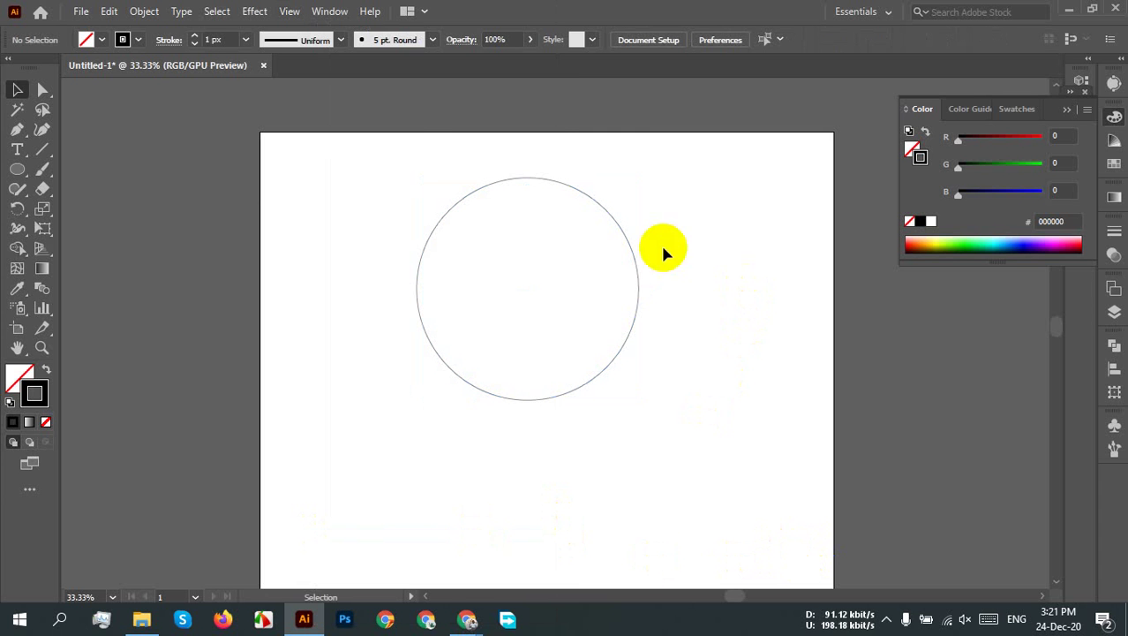
click(291, 13)
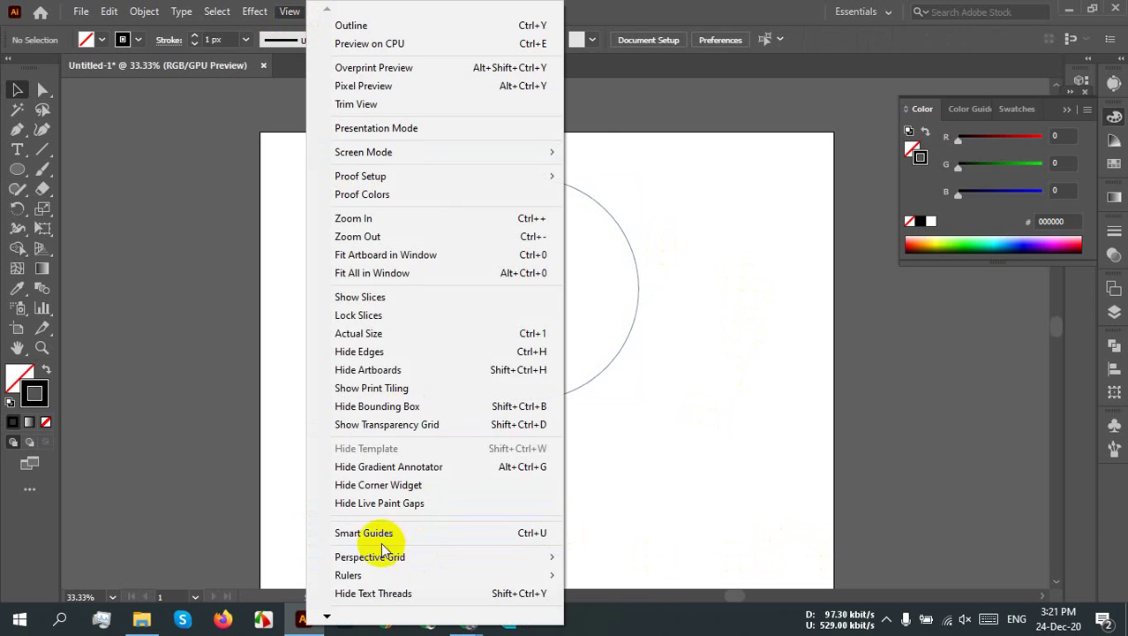
click(369, 535)
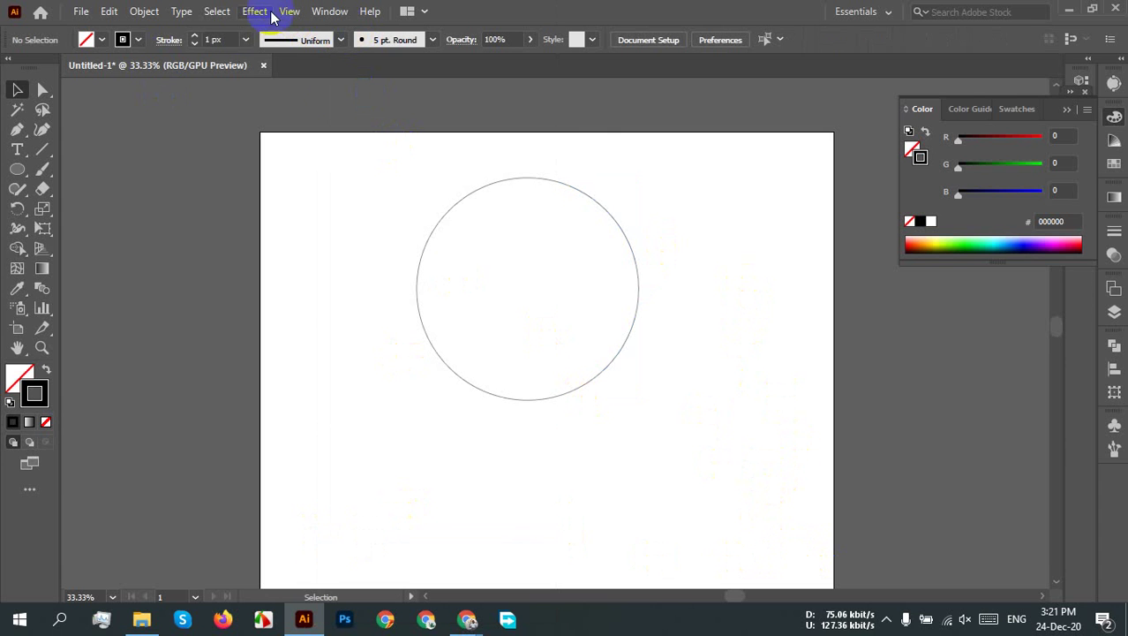
Step: Duplicate the circle in place and scale the copy down about its centre into a small concentric circle
drag(347, 190, 689, 397)
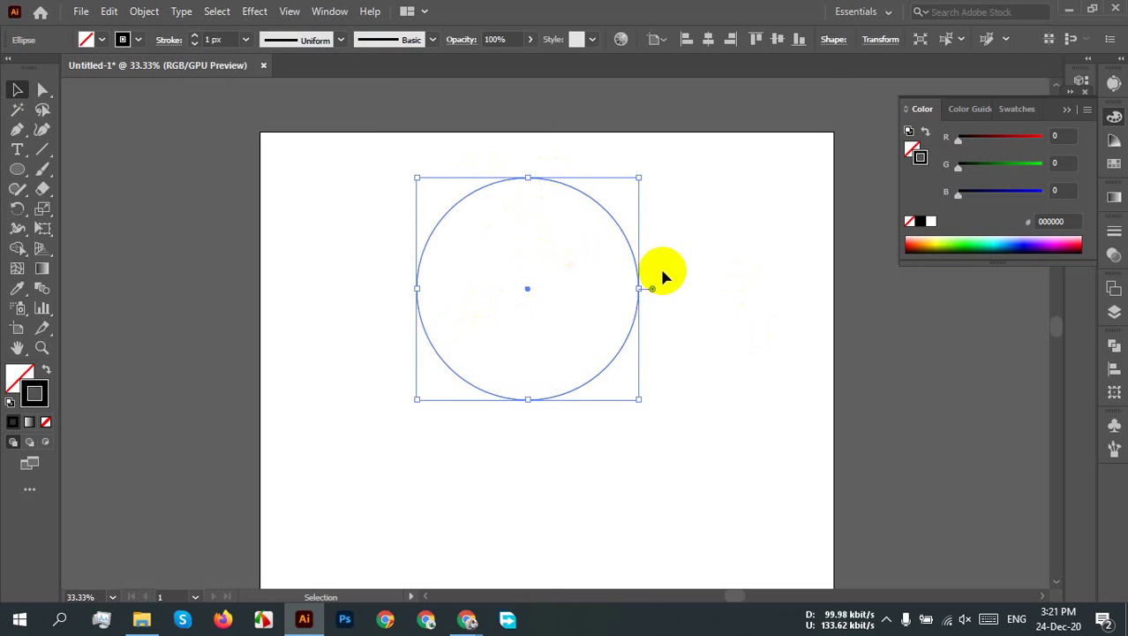
click(107, 12)
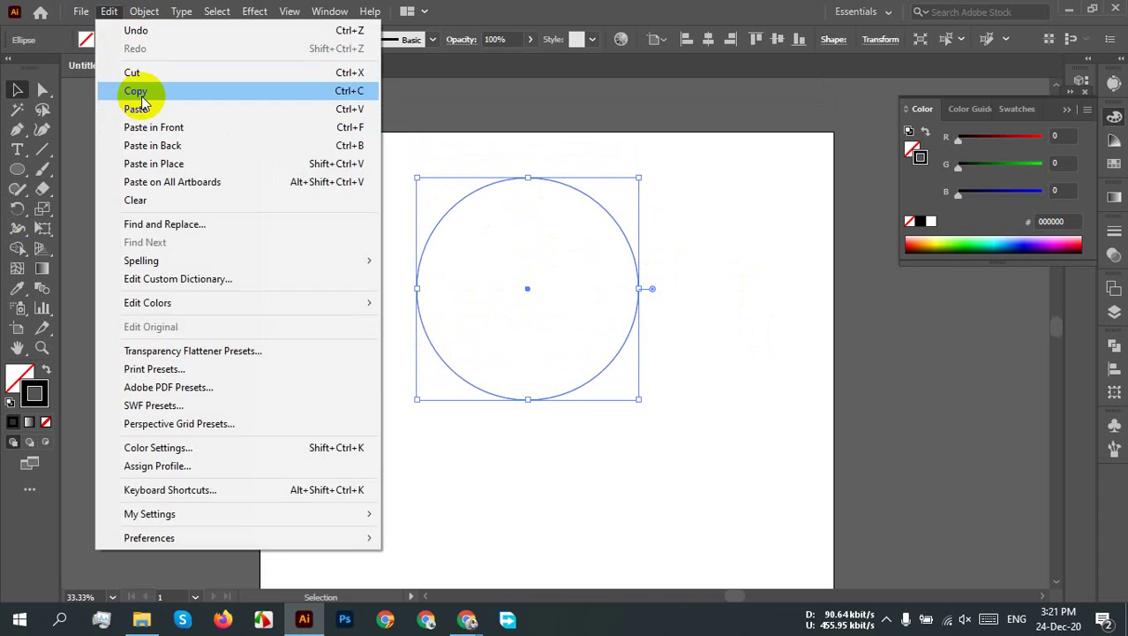
click(139, 91)
click(109, 11)
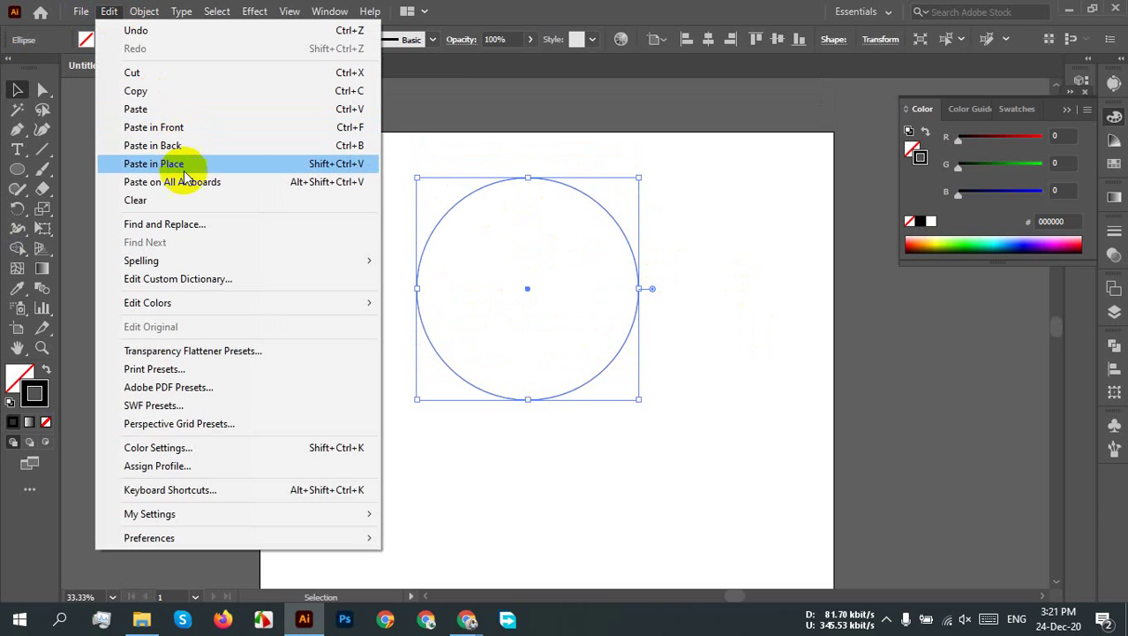
click(182, 165)
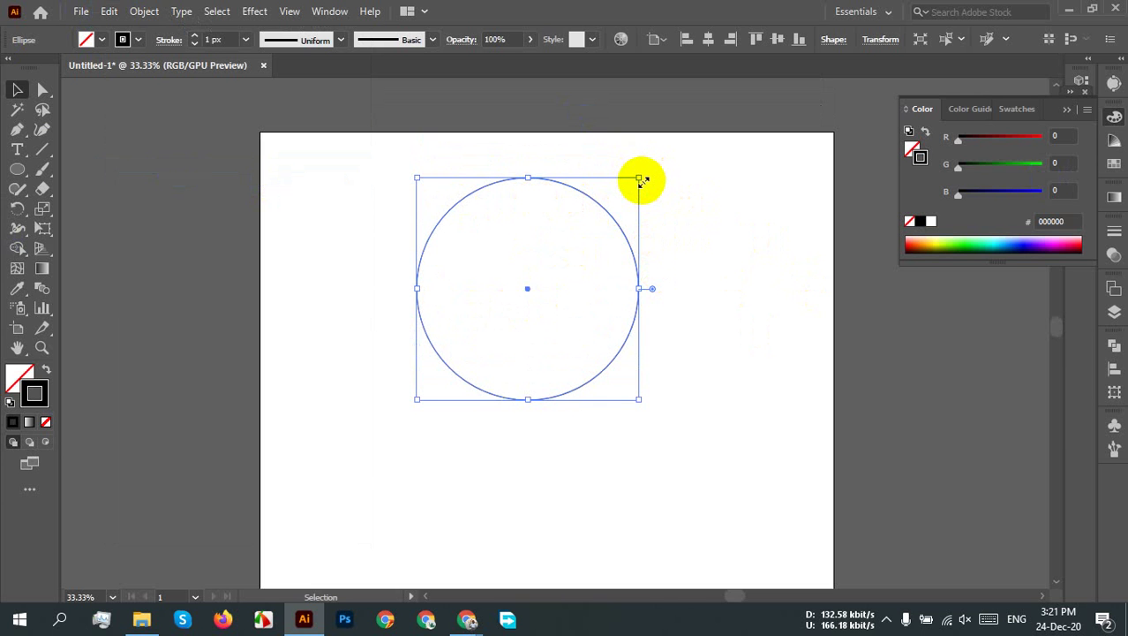
drag(641, 179, 584, 244)
click(677, 225)
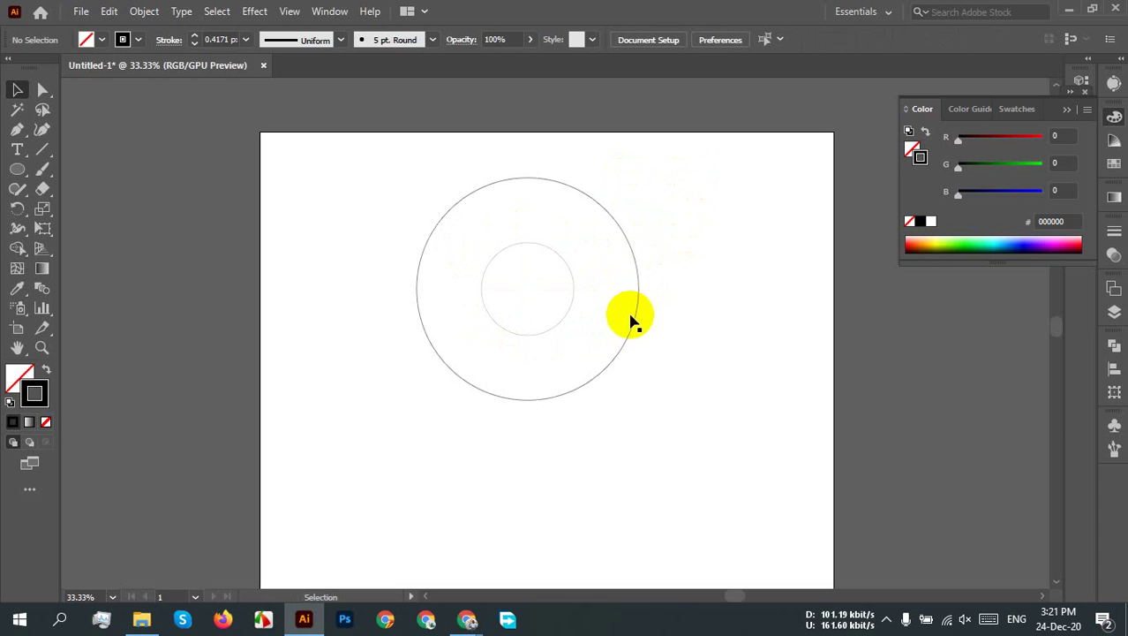
Step: Select both circles and the inner circle alone to examine how their centres coincide
drag(709, 194, 345, 403)
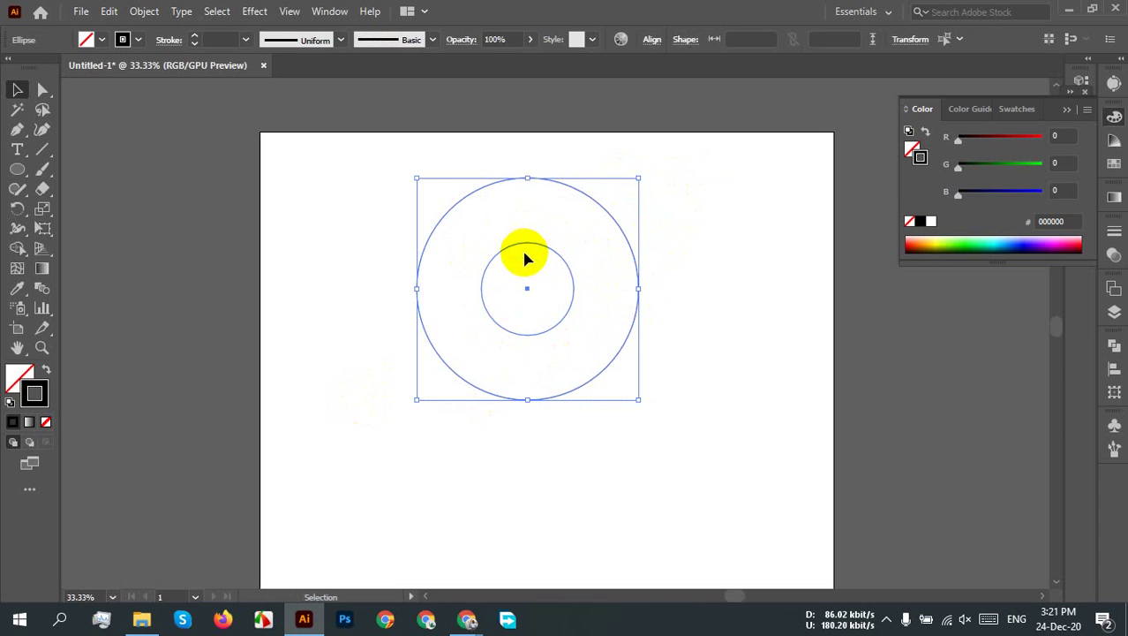
click(717, 311)
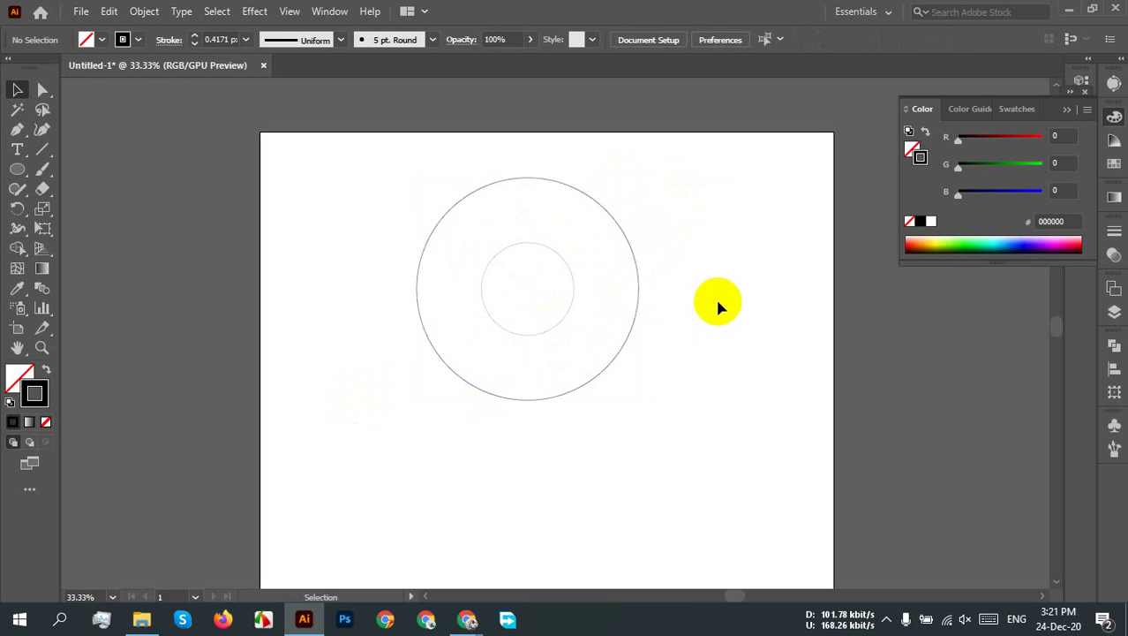
click(515, 302)
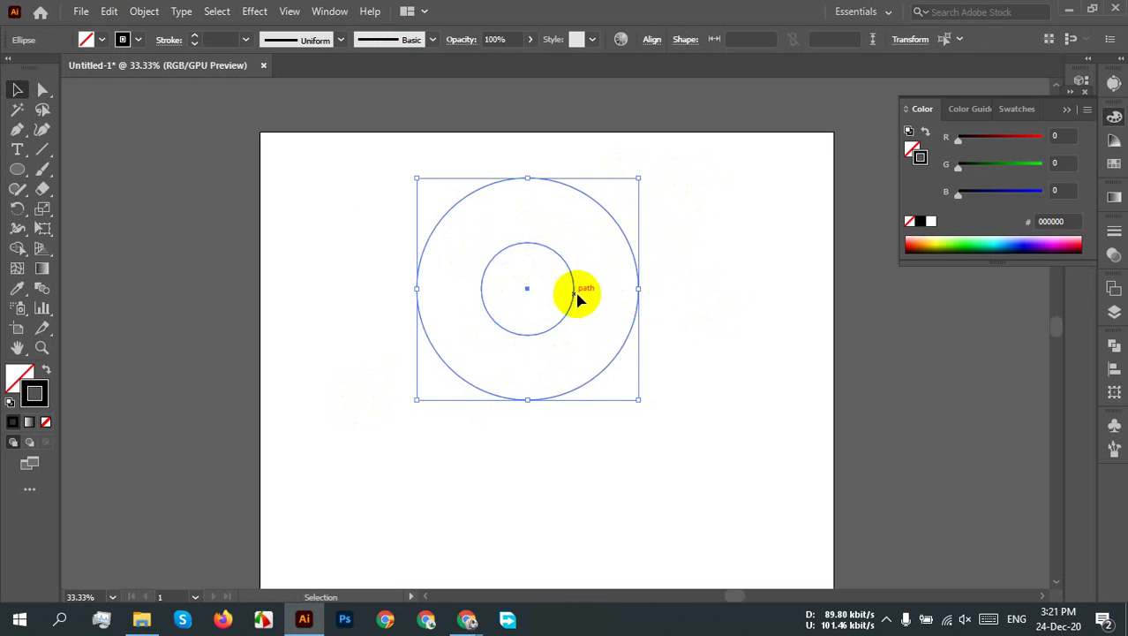
click(694, 328)
drag(557, 284, 554, 288)
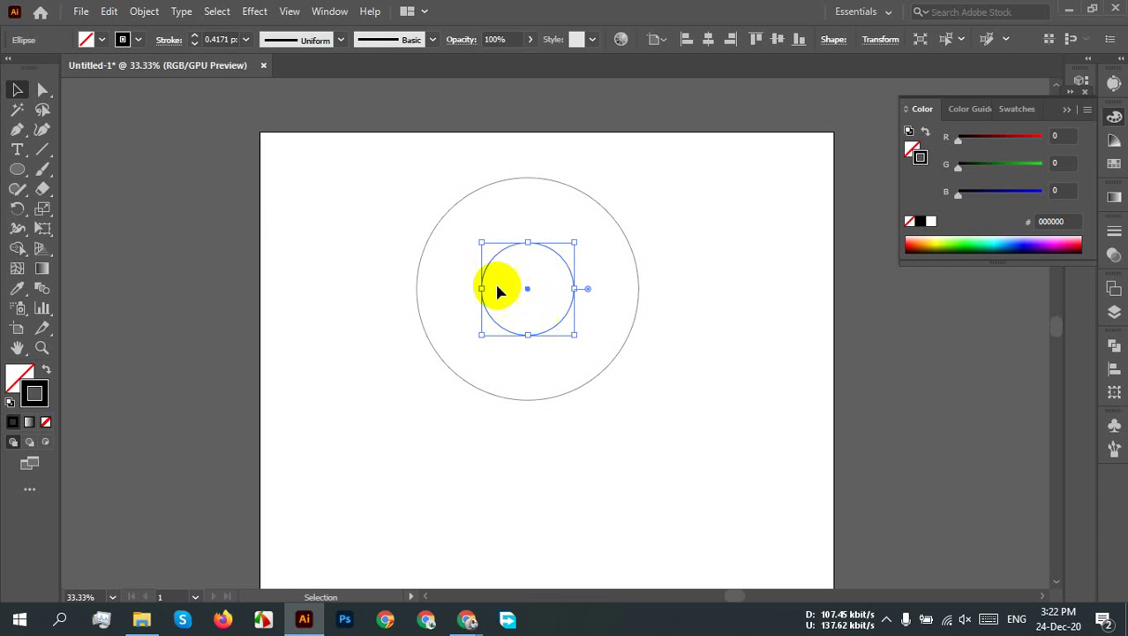
Step: Align the large and small circles to each other on a common centre
drag(676, 190, 279, 459)
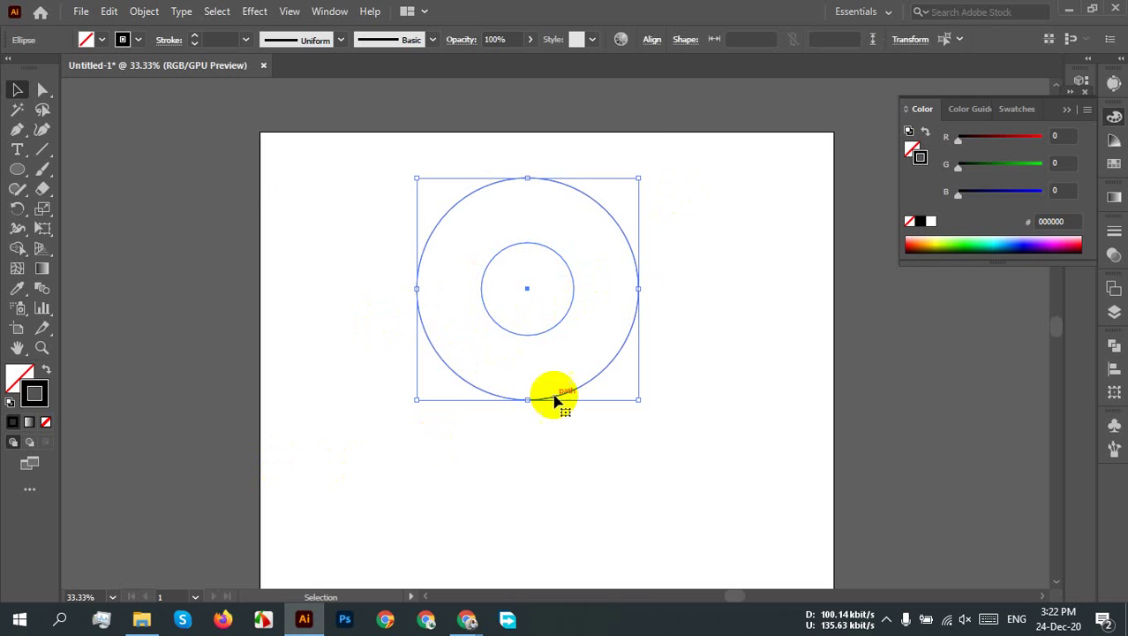
click(651, 44)
click(638, 183)
click(656, 205)
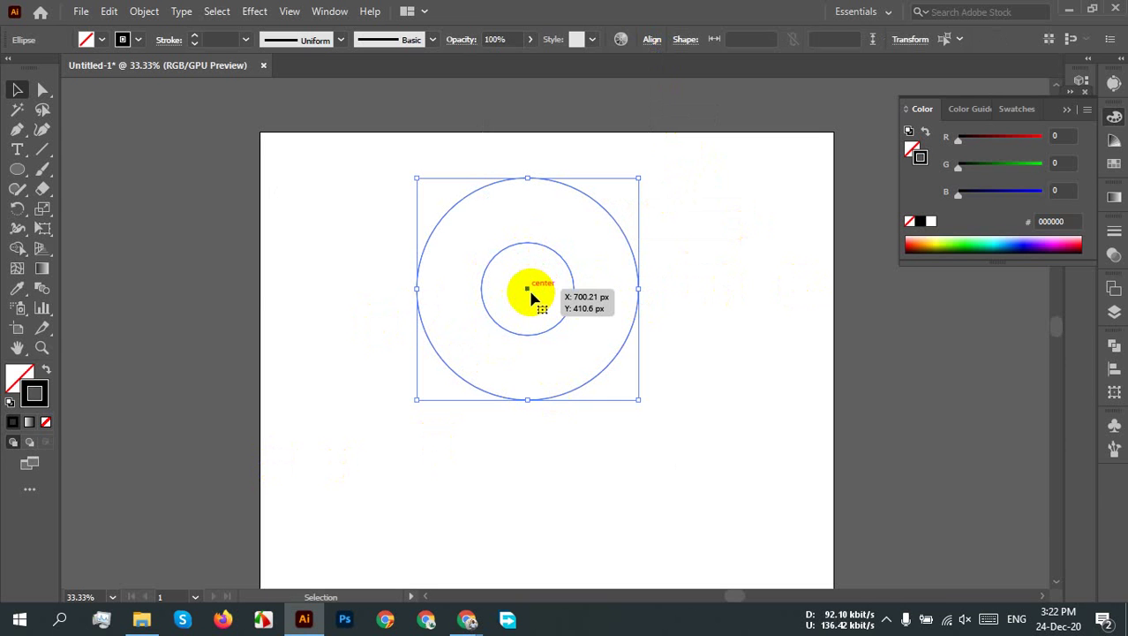
click(731, 287)
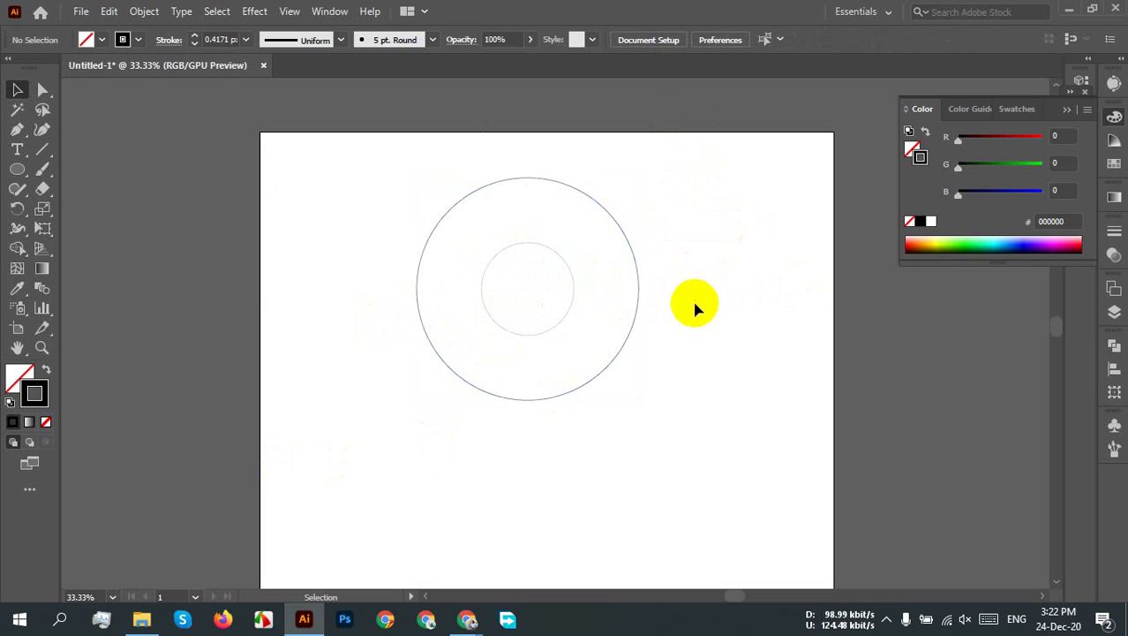
Step: Duplicate the small circle in place and enlarge the copy to about 411 px, reaching the outer circle's top and right extents
drag(563, 235, 530, 271)
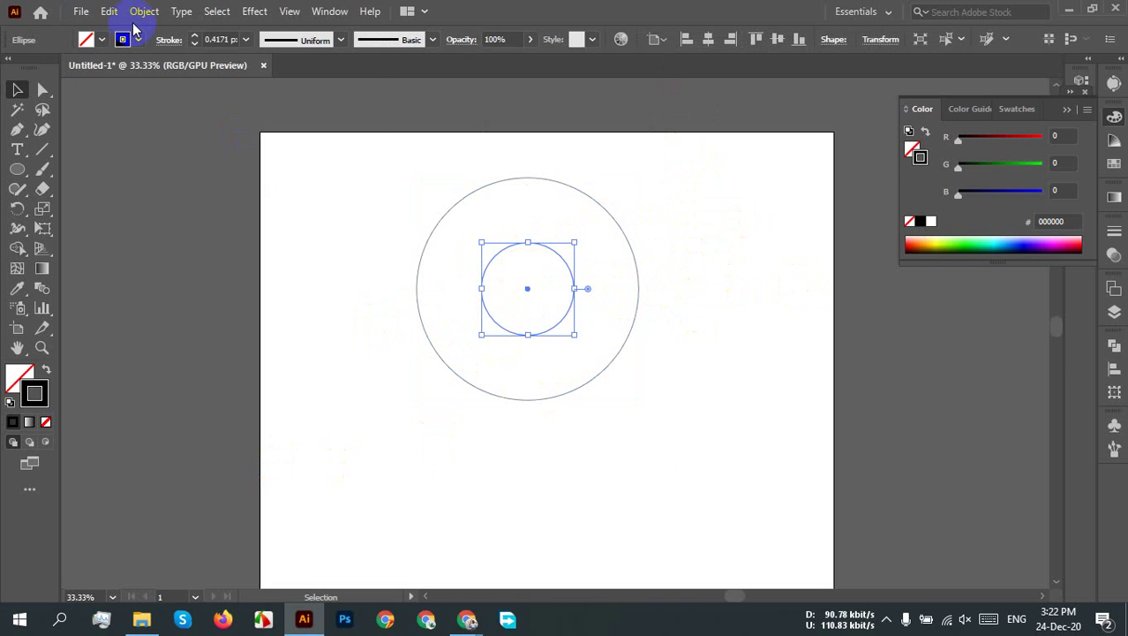
click(107, 12)
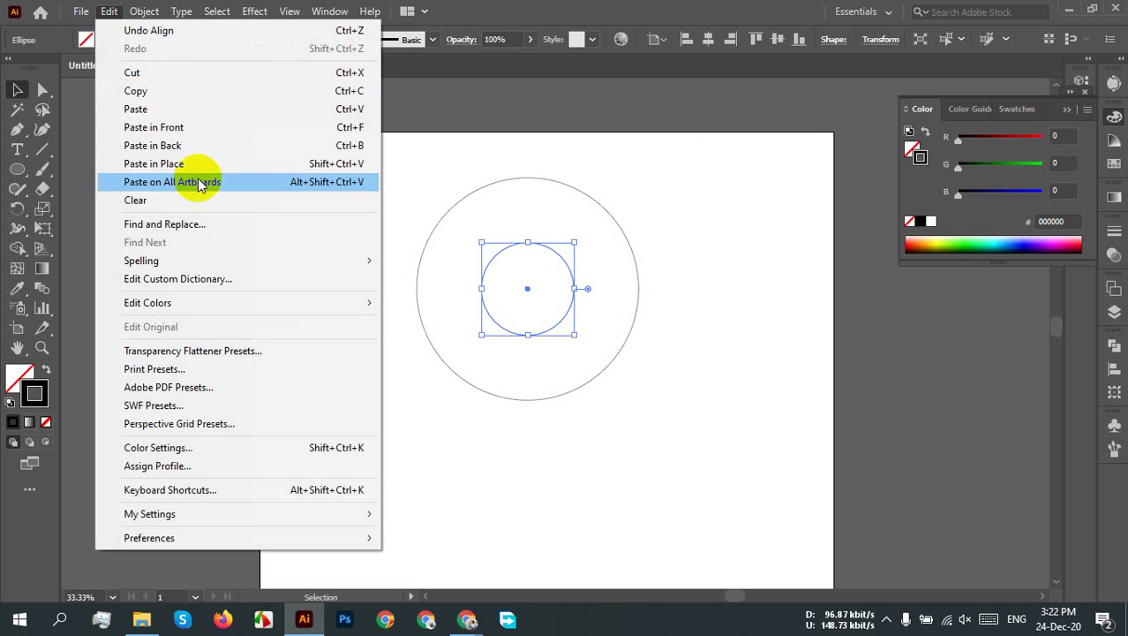
click(159, 92)
click(109, 12)
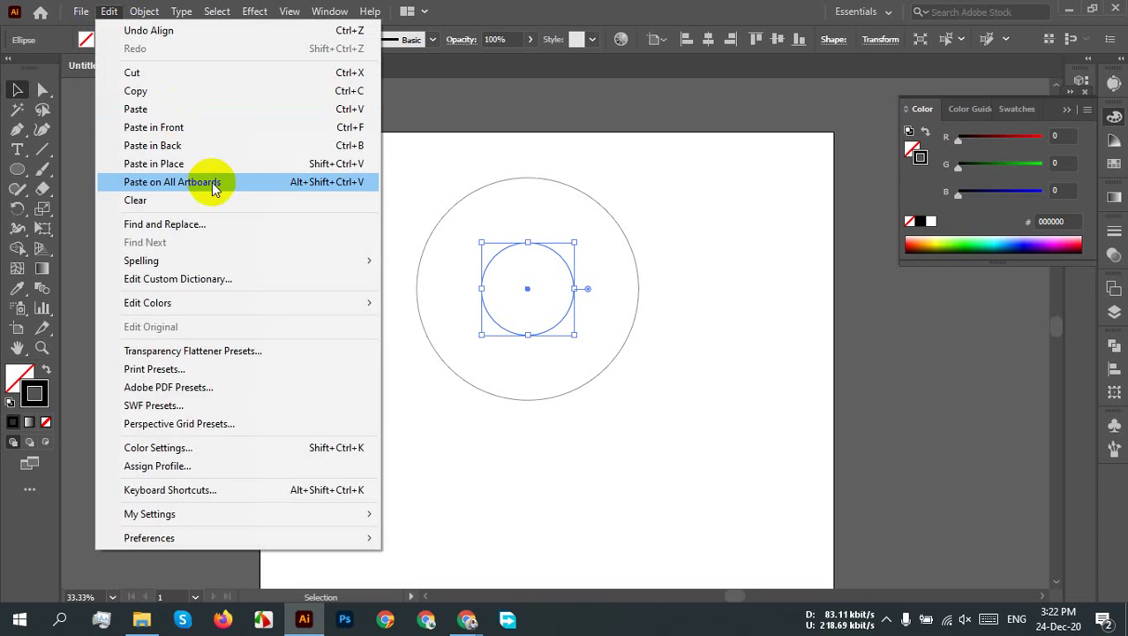
click(190, 165)
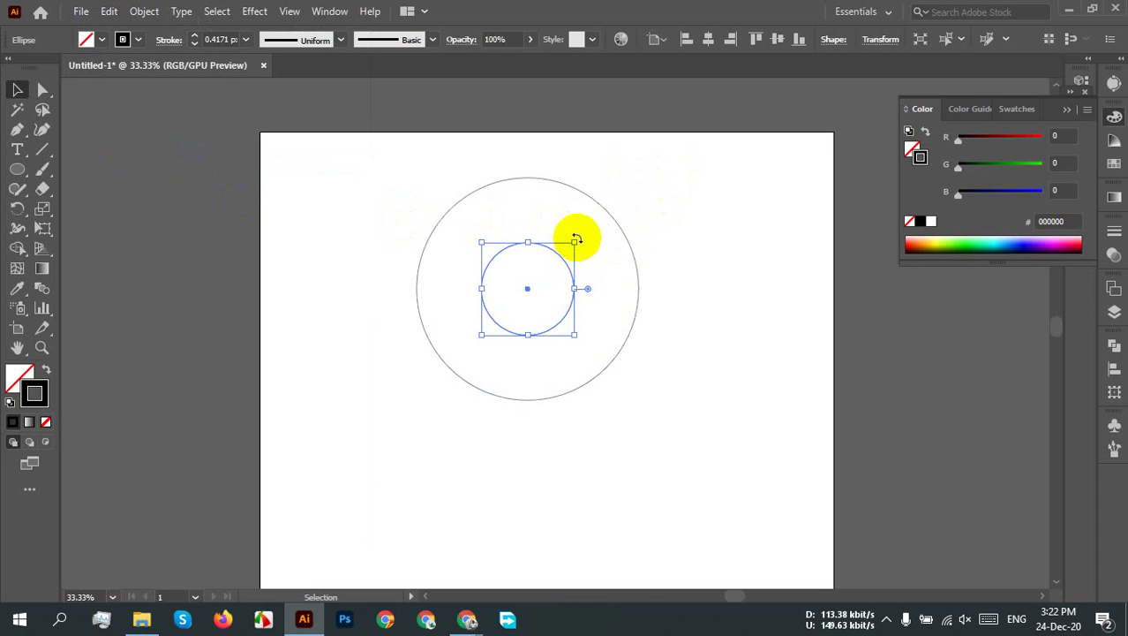
drag(574, 240, 664, 180)
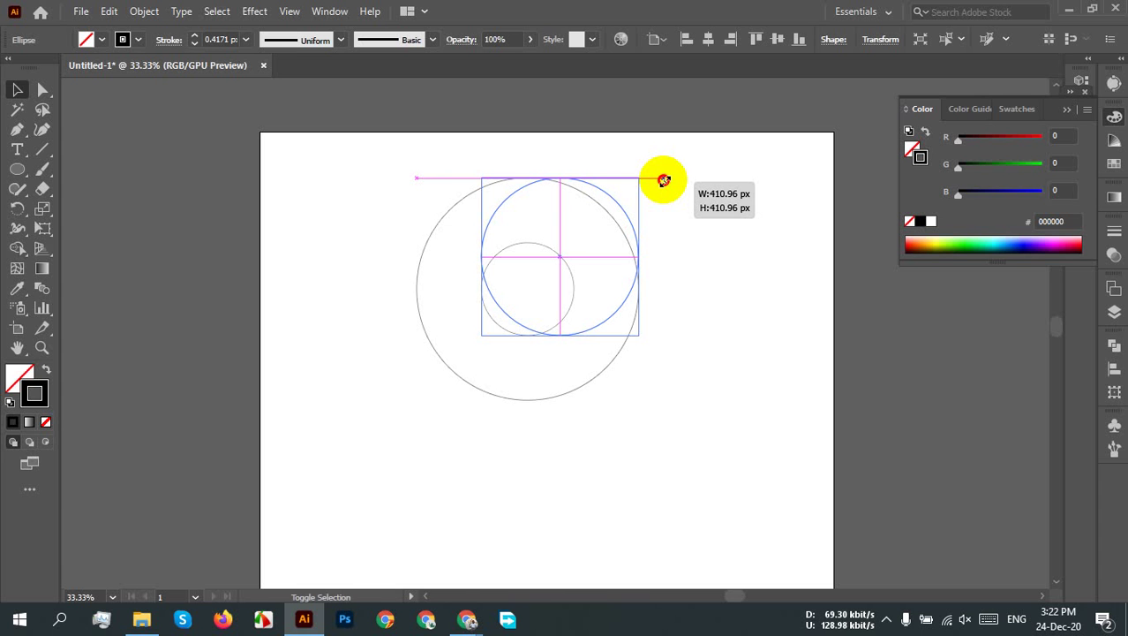
drag(664, 180, 664, 181)
click(718, 248)
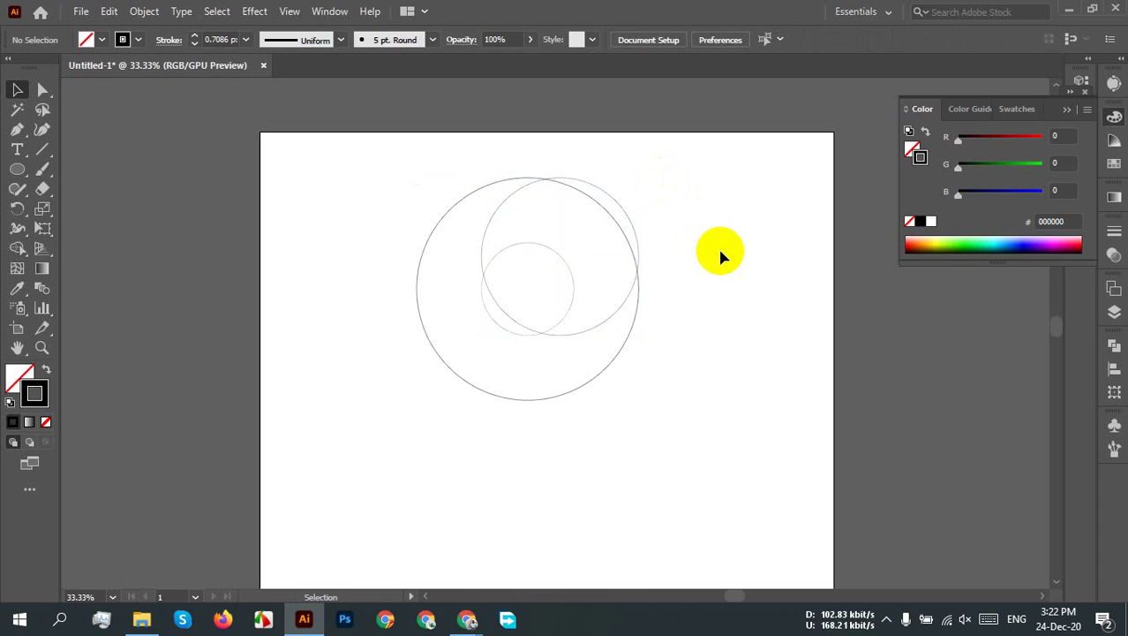
Step: Select the outer and medium circles and examine closely how their top edges line up
scroll(552, 181, up, 5)
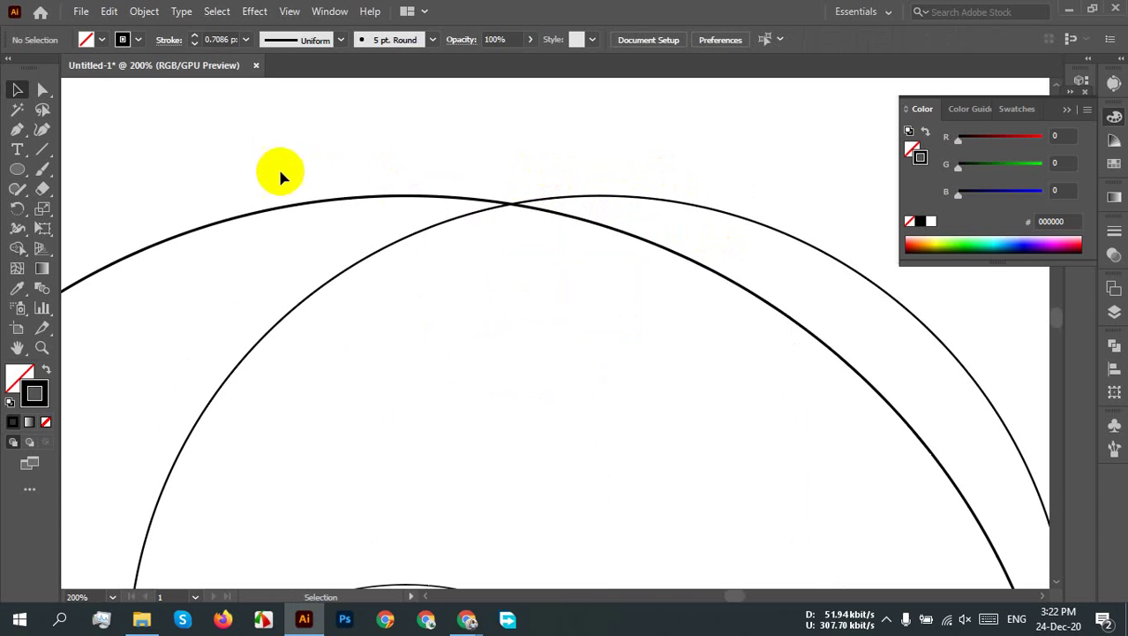
drag(274, 157, 422, 254)
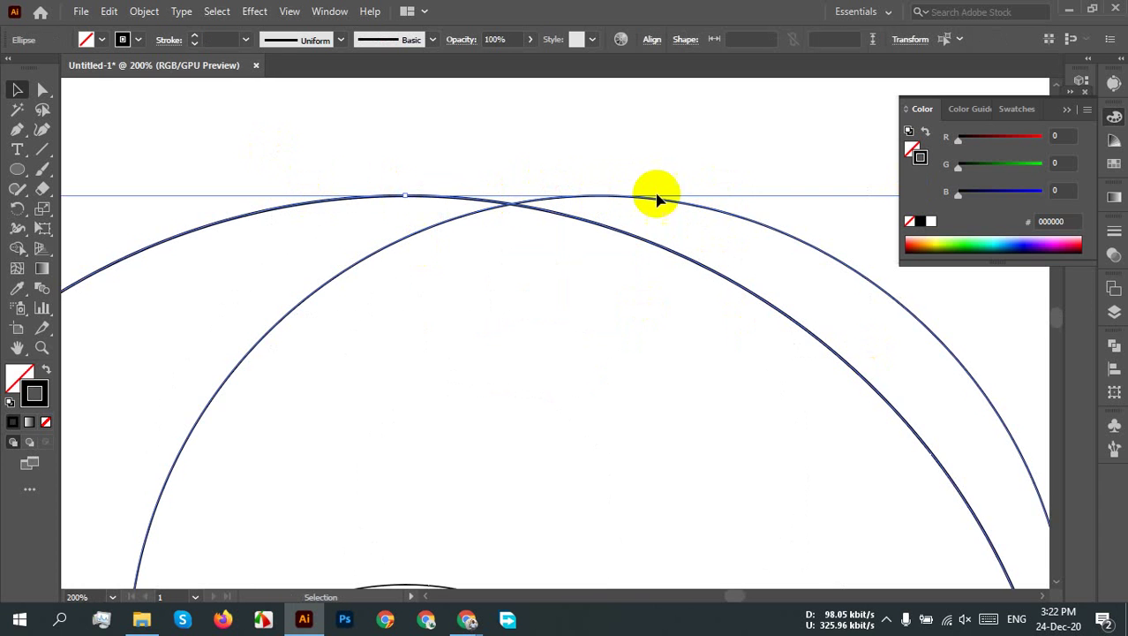
scroll(547, 186, up, 3)
scroll(597, 221, down, 7)
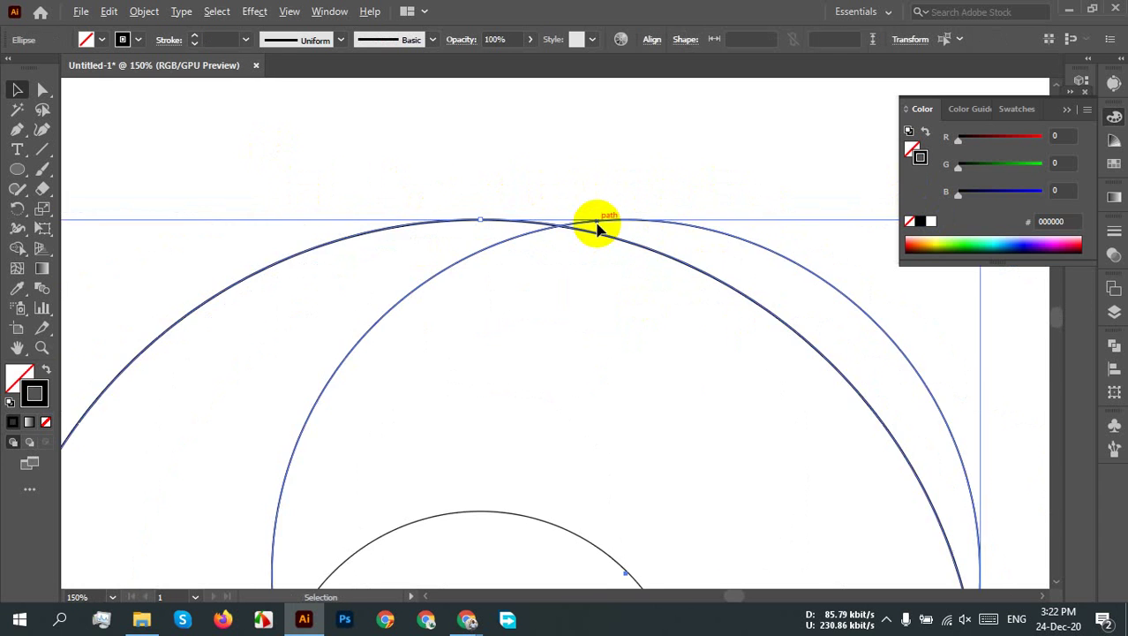
click(818, 425)
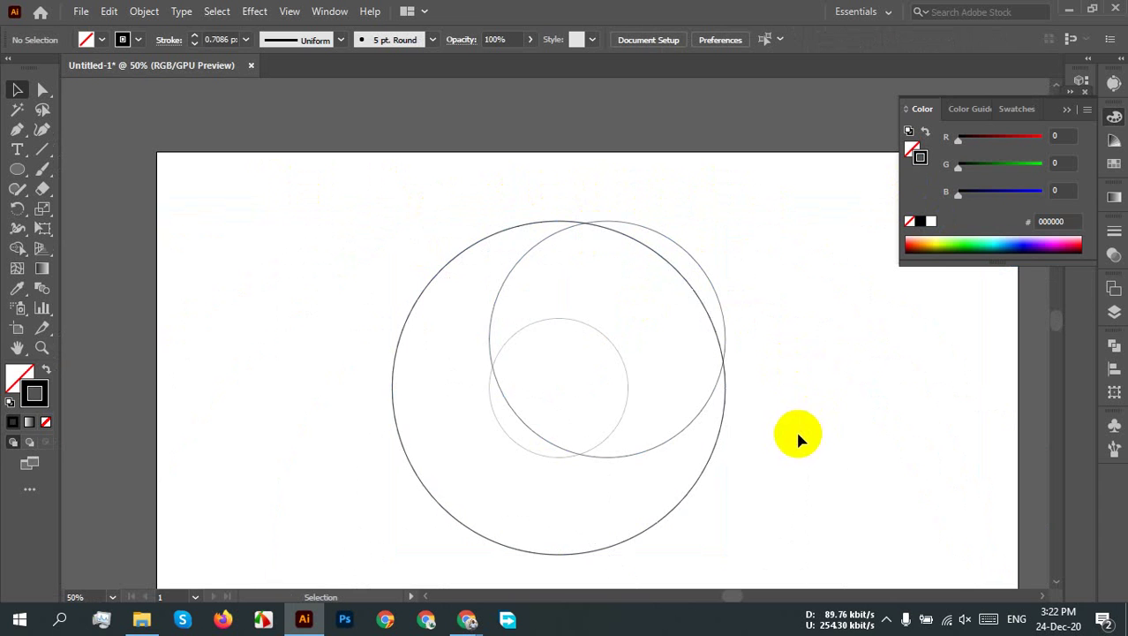
scroll(797, 439, down, 2)
scroll(798, 439, right, 3)
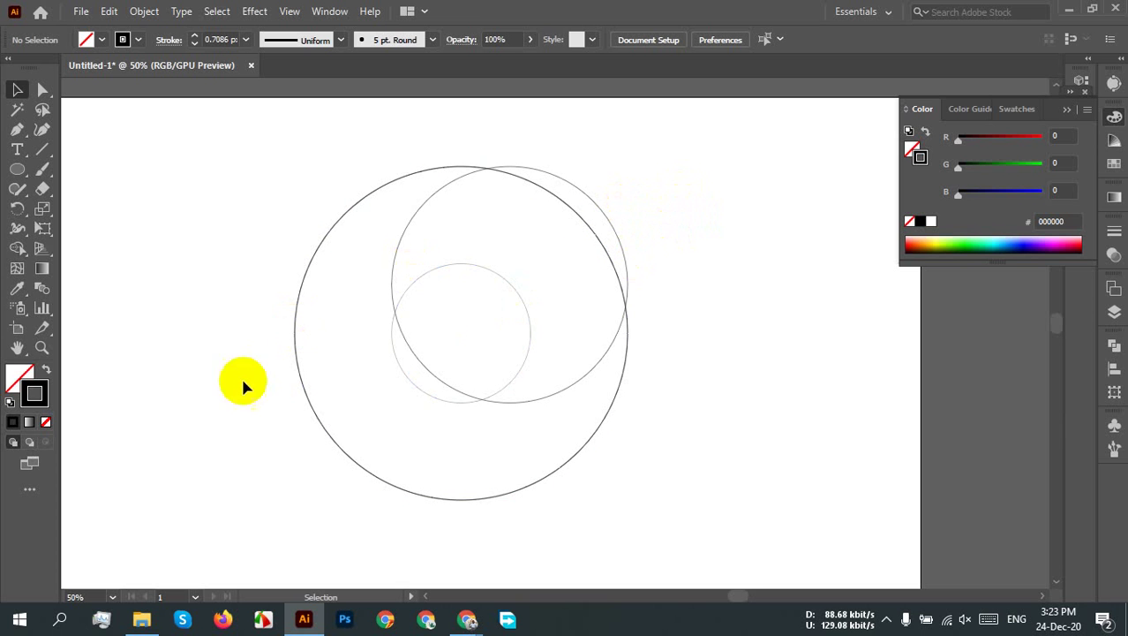
Step: Duplicate the small inner circle in place and enlarge the copy to about 411 px, reaching the outer circle's bottom and right extents
key(ctrl+minus)
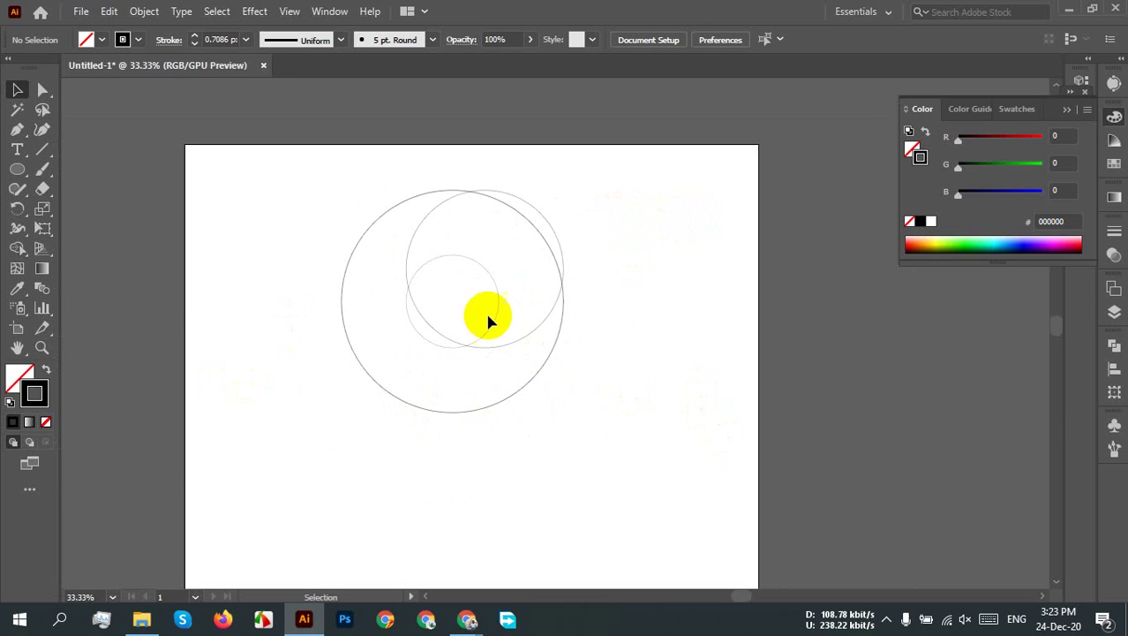
click(497, 301)
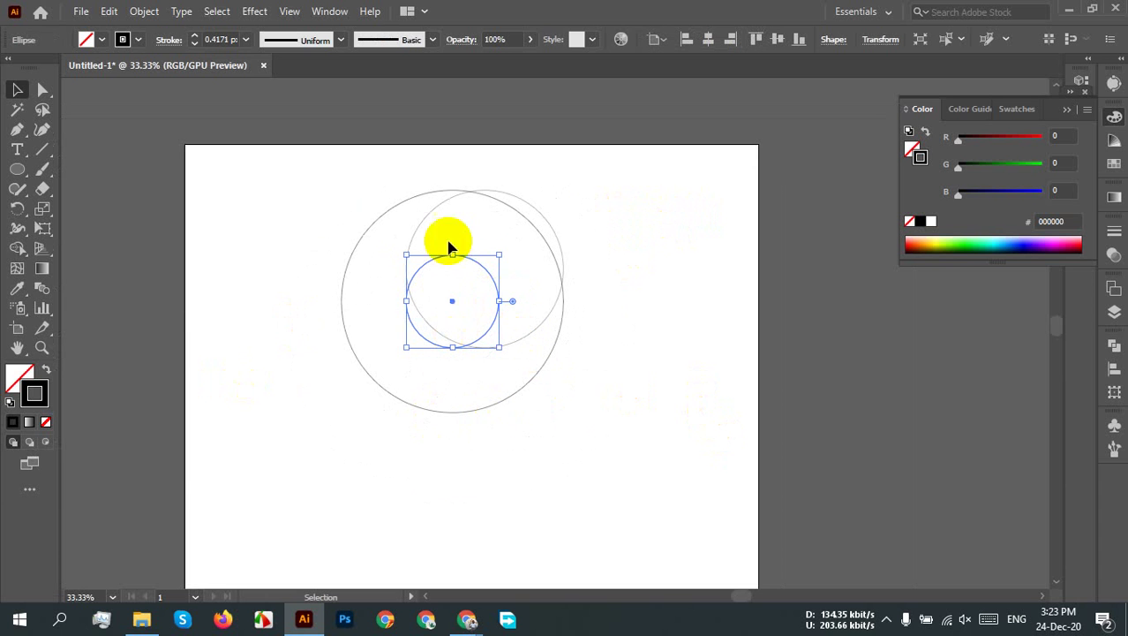
click(109, 12)
mouse_move(143, 11)
mouse_move(109, 11)
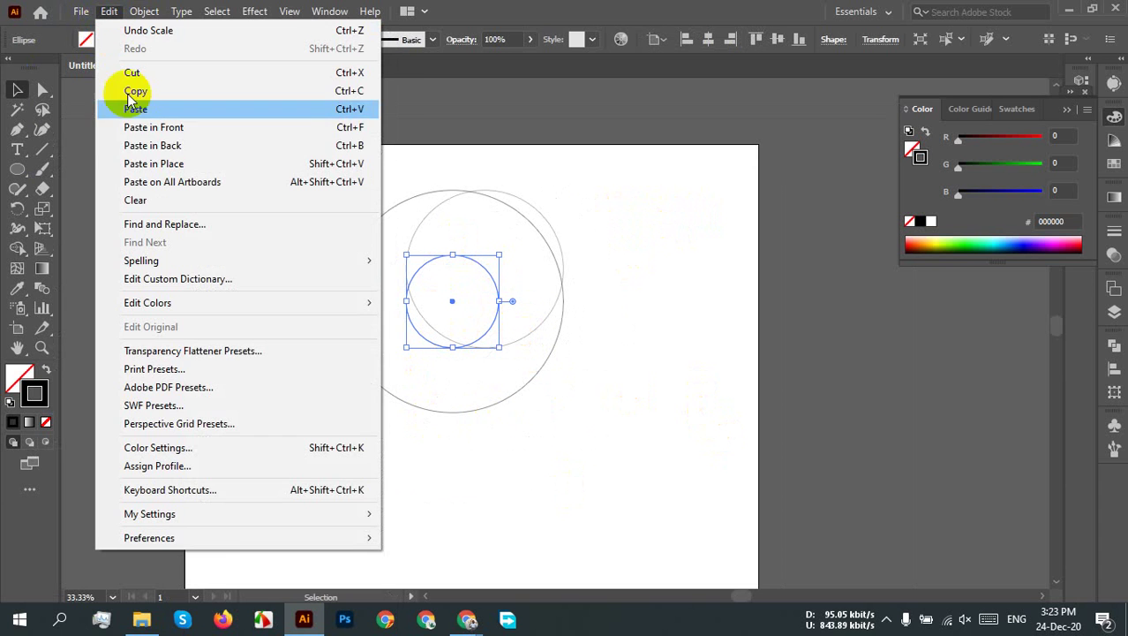
click(154, 92)
click(109, 12)
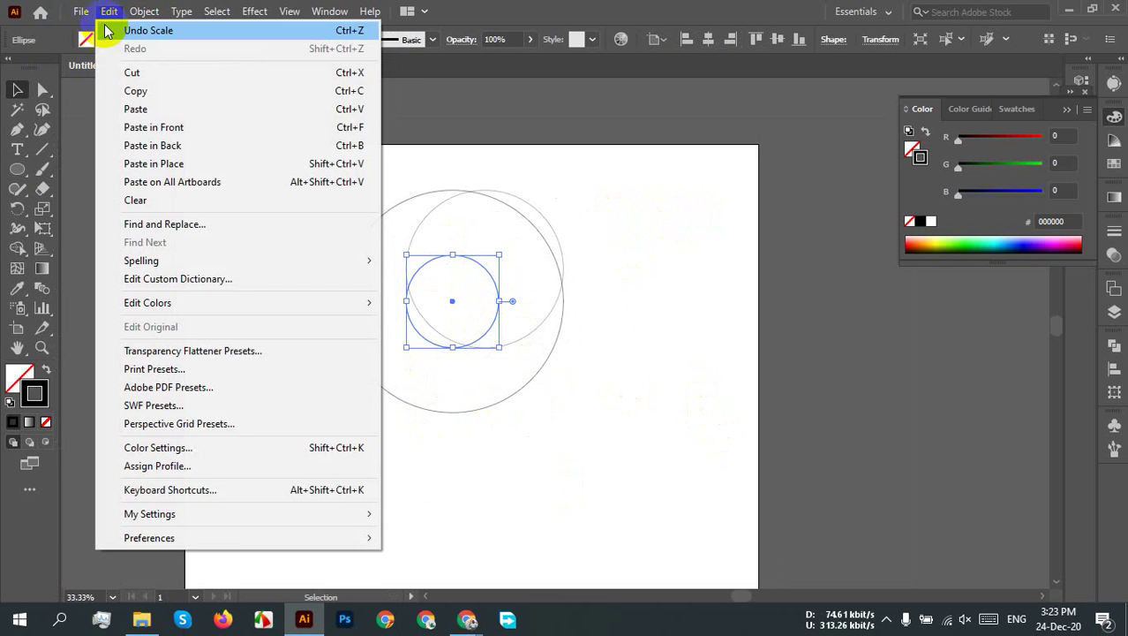
click(153, 165)
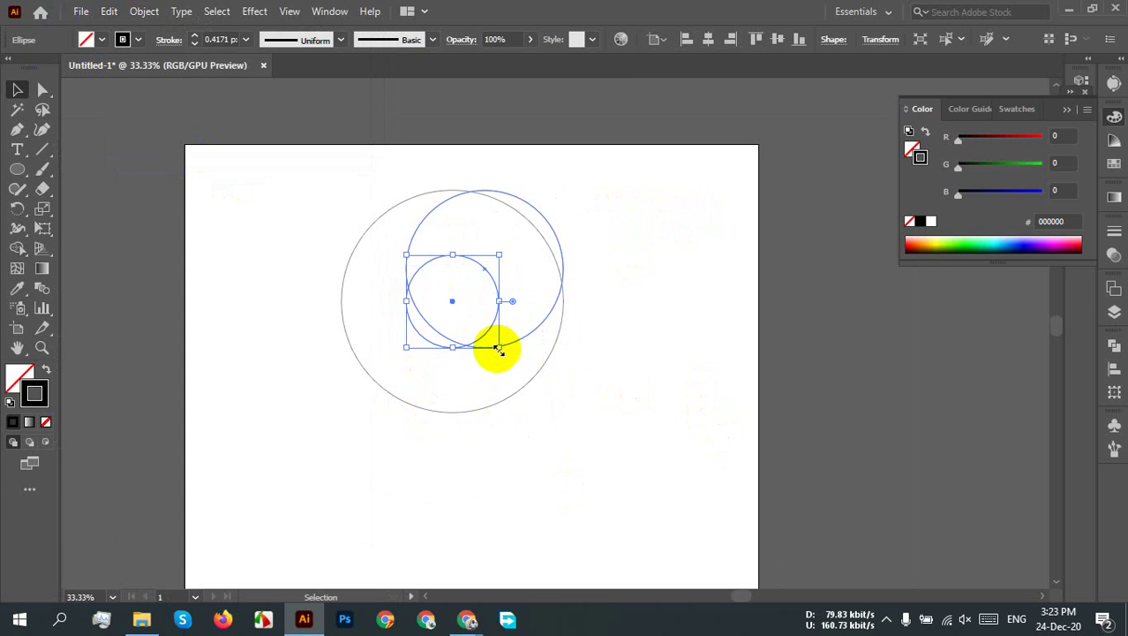
drag(498, 349, 563, 433)
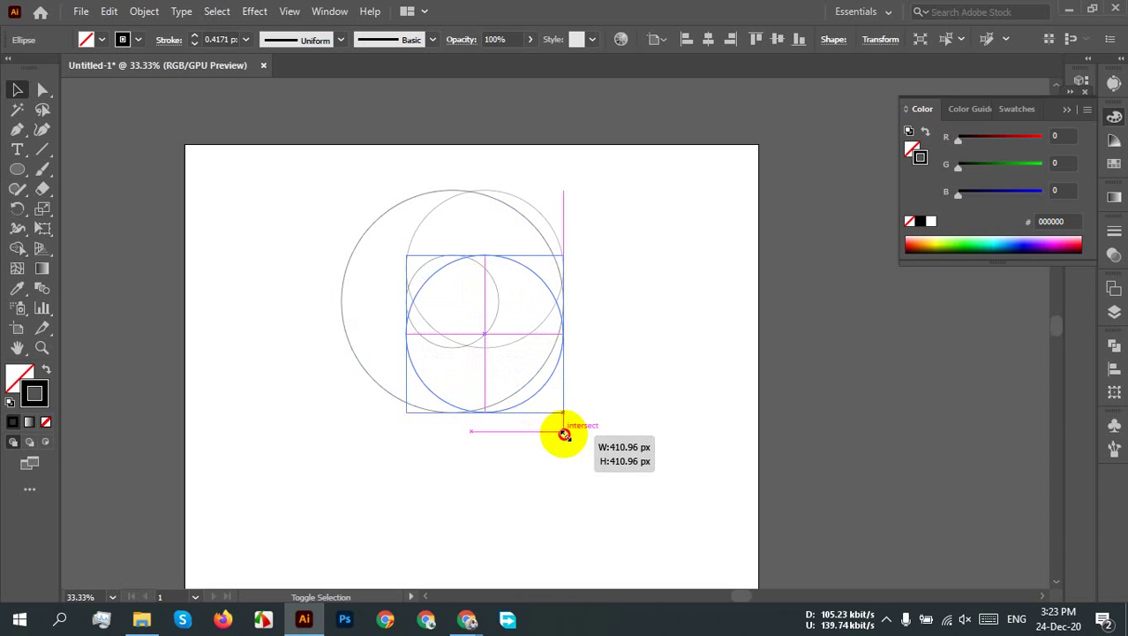
drag(565, 433, 563, 433)
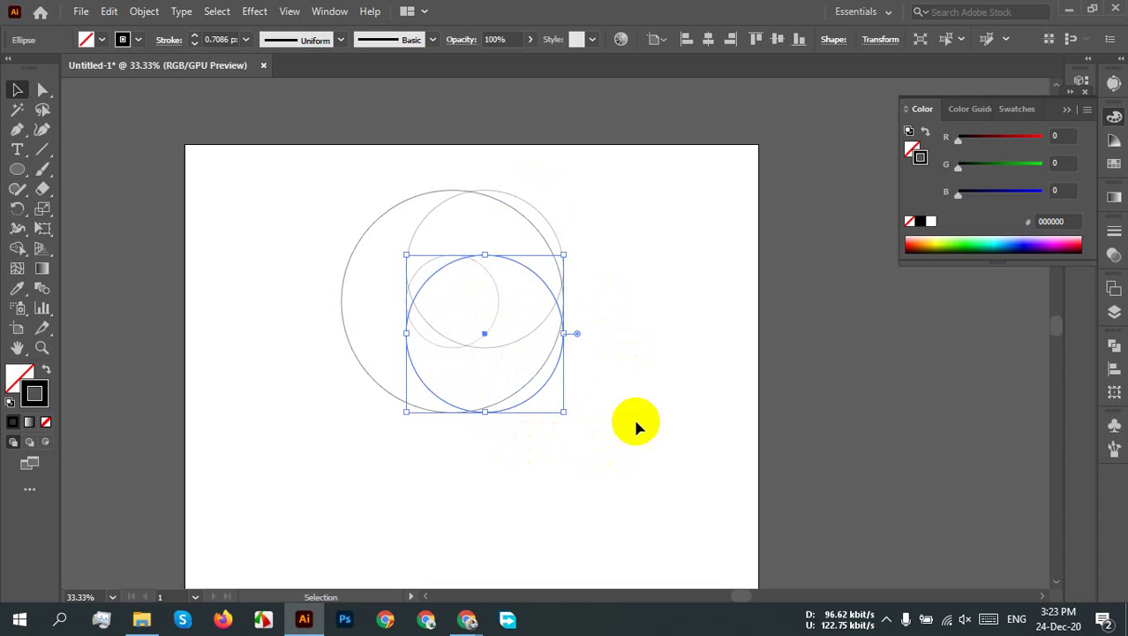
click(650, 301)
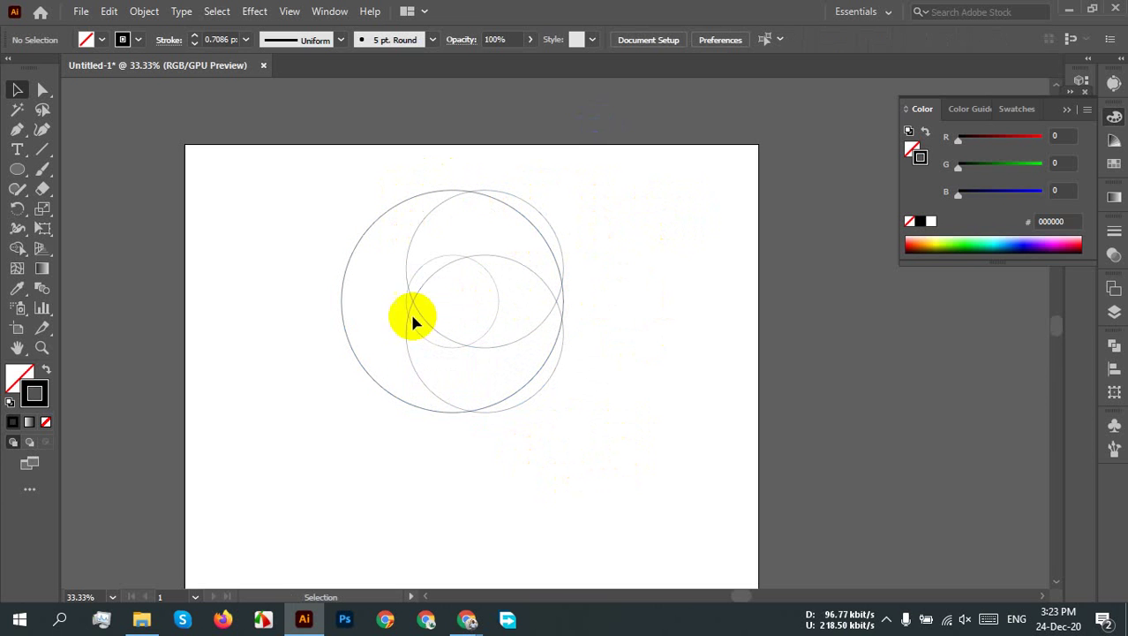
Step: Align all four circles to each other on their horizontal centres
drag(627, 174, 166, 473)
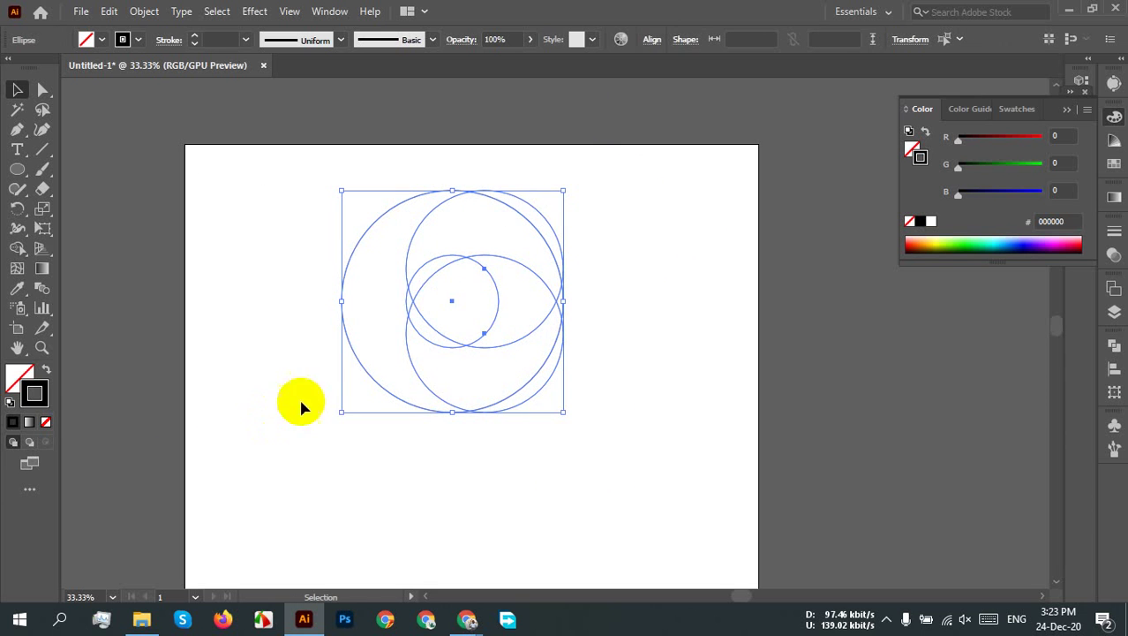
click(652, 41)
click(516, 87)
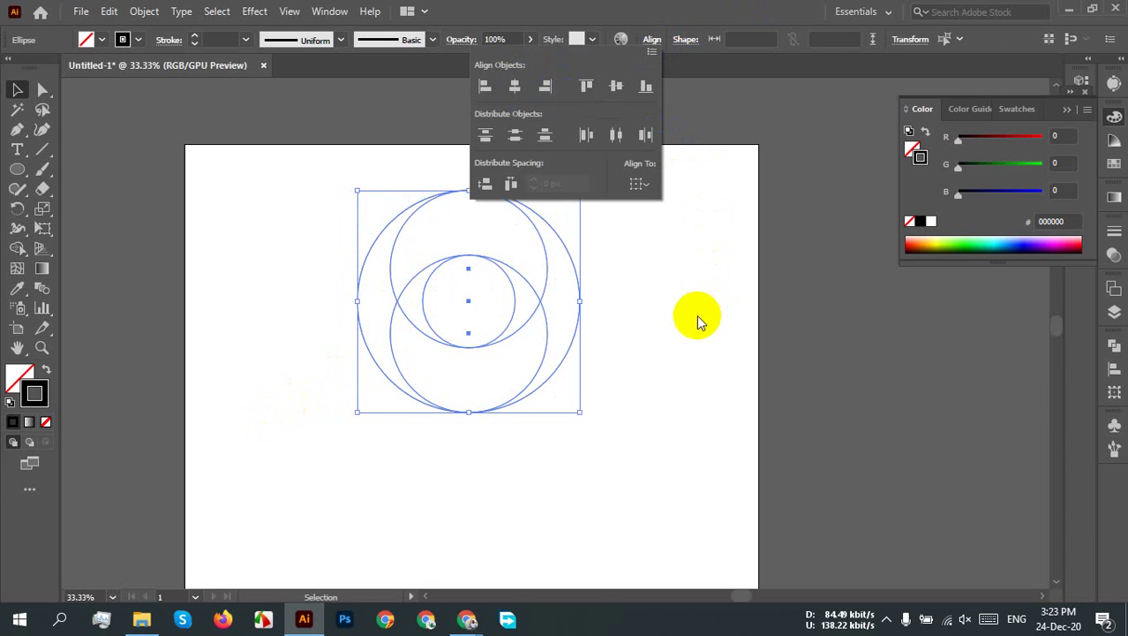
Step: Switch to Outline view and examine the points where the circles touch at their tops and bottoms
scroll(529, 343, up, 3)
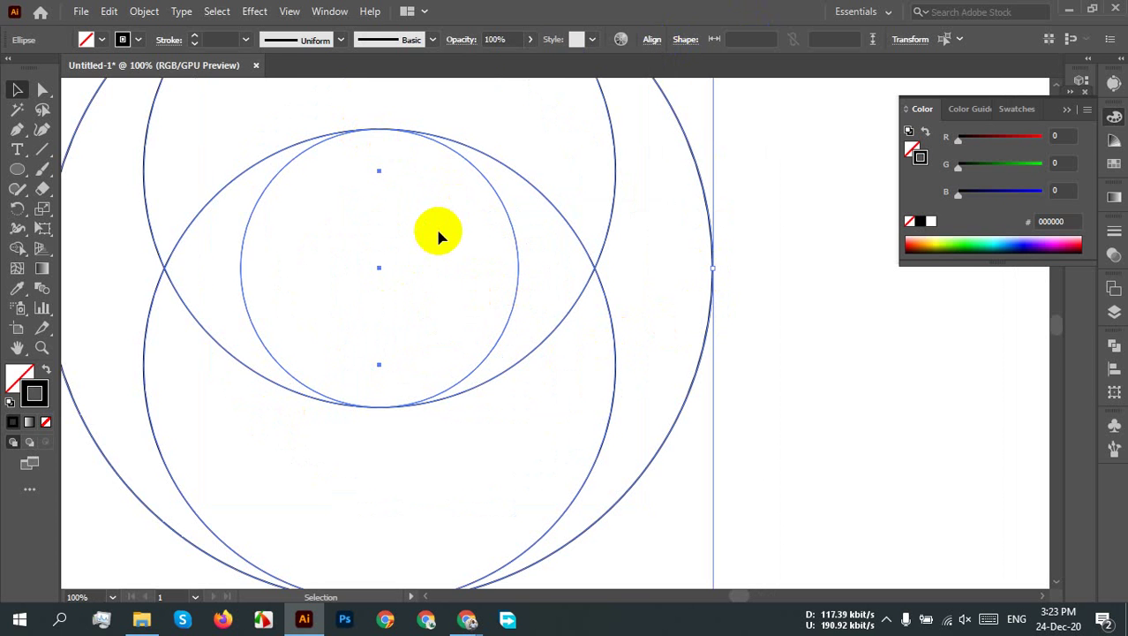
scroll(439, 234, down, 1)
scroll(496, 309, up, 2)
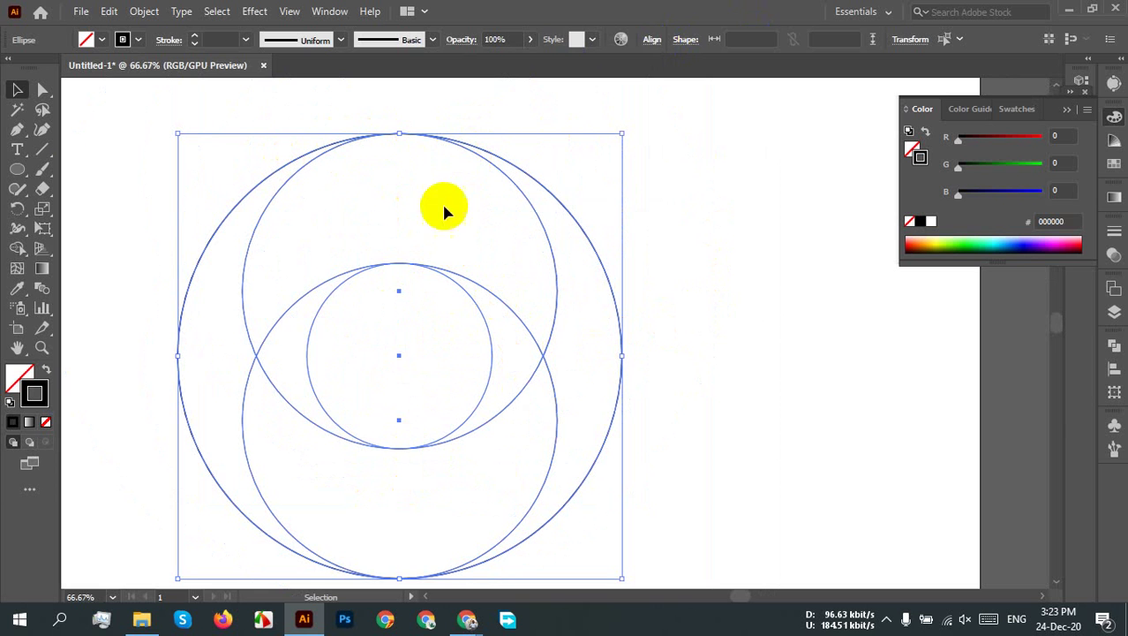
key(ctrl+y)
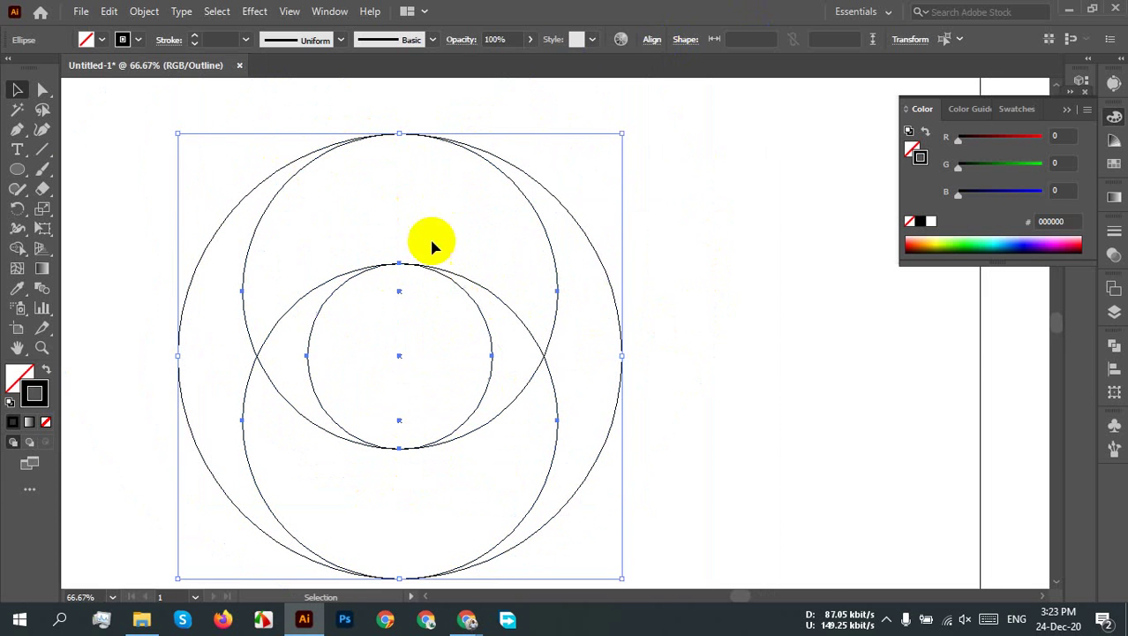
scroll(419, 157, up, 7)
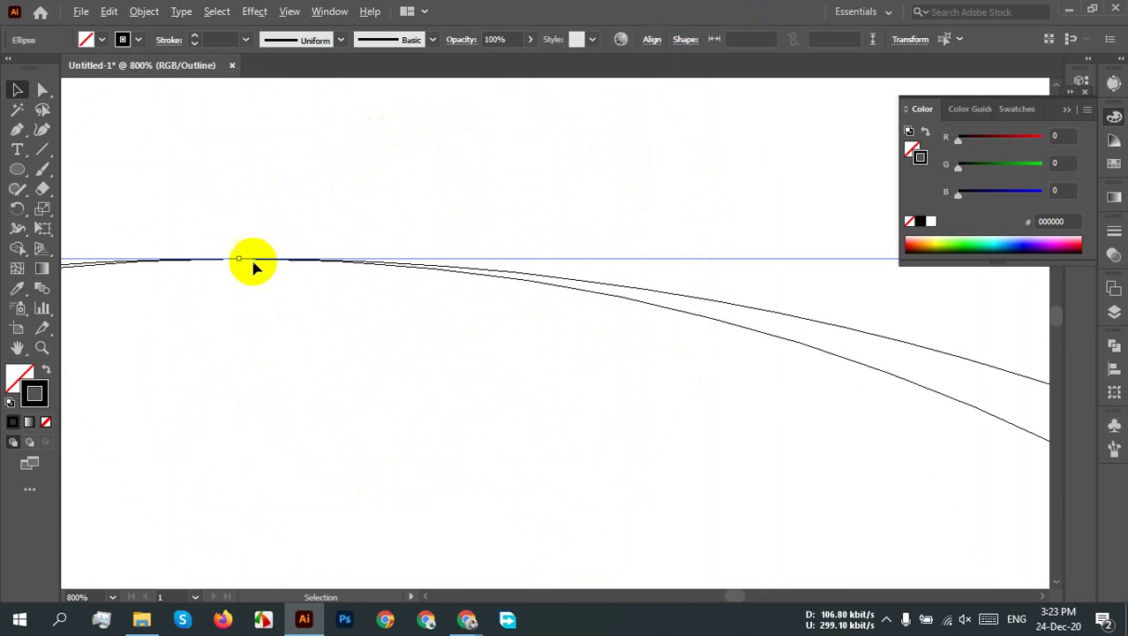
click(230, 316)
drag(264, 221, 161, 334)
scroll(225, 274, down, 6)
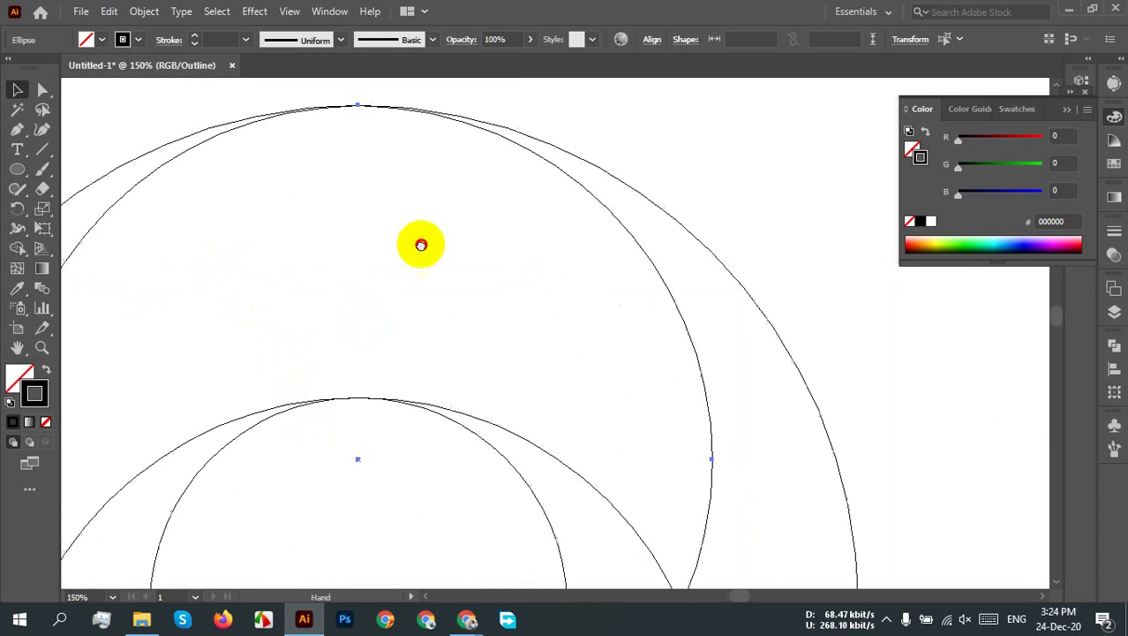
scroll(415, 283, up, 3)
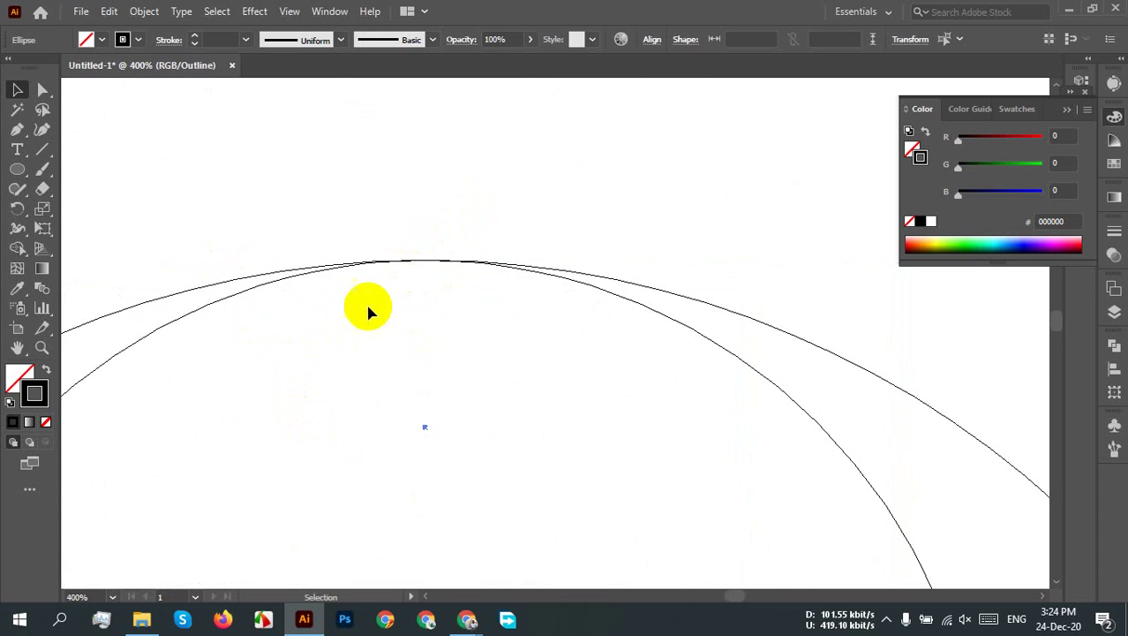
scroll(586, 352, down, 5)
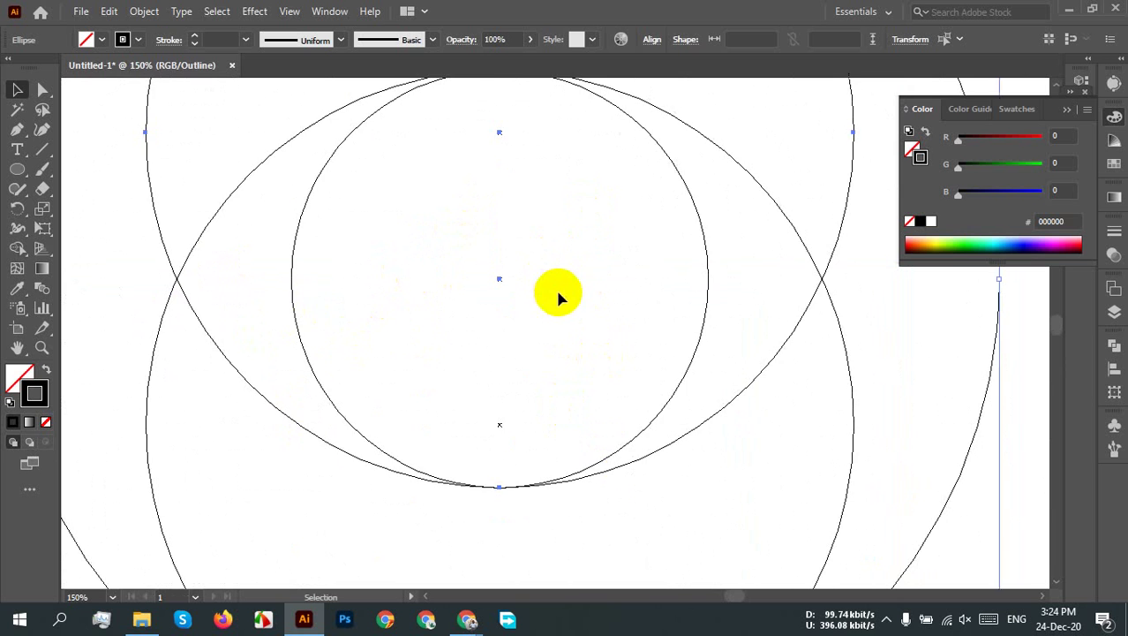
scroll(586, 357, up, 5)
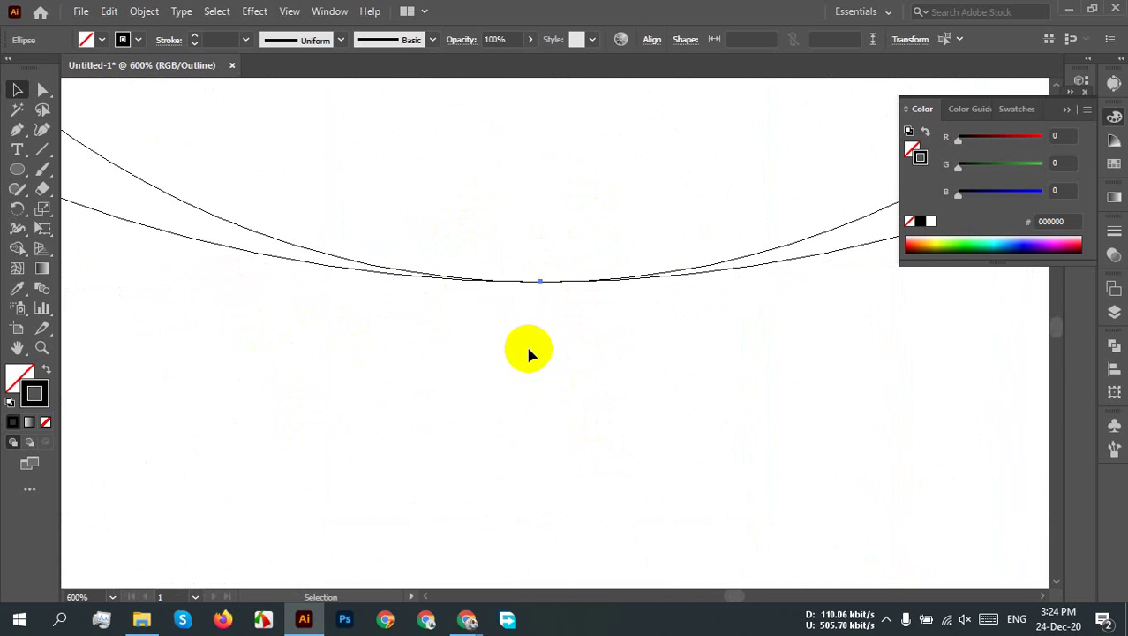
scroll(570, 349, down, 5)
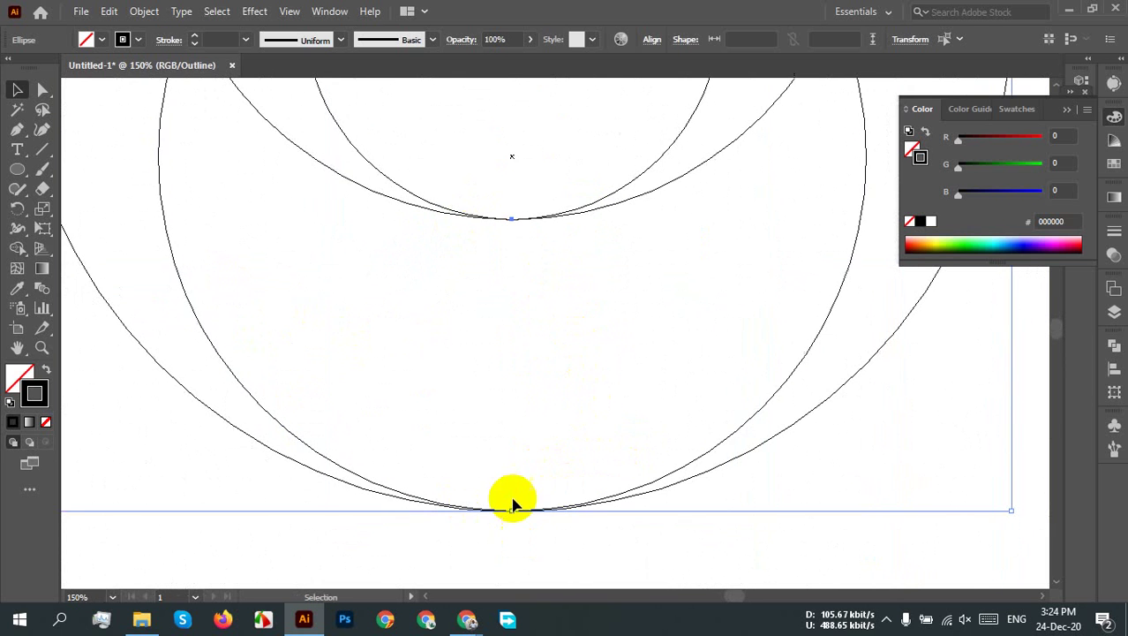
Step: Fit the artboard in the window, return from Outline view to the normal preview and deselect the circles
scroll(530, 459, down, 4)
scroll(550, 404, down, 2)
scroll(558, 426, up, 3)
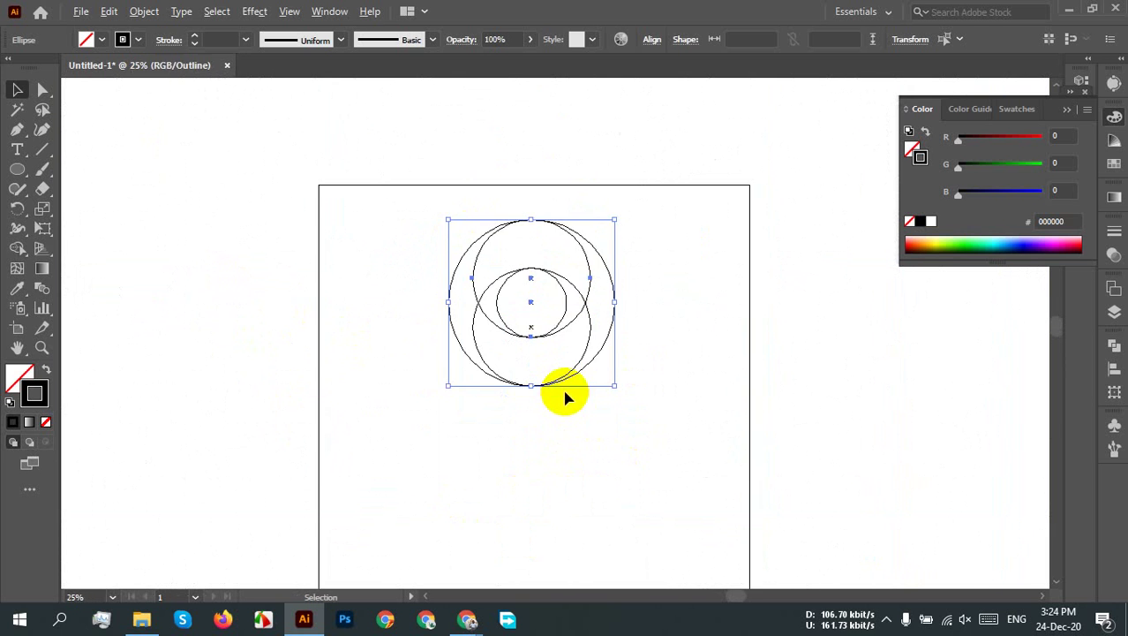
key(ctrl)
key(ctrl+0)
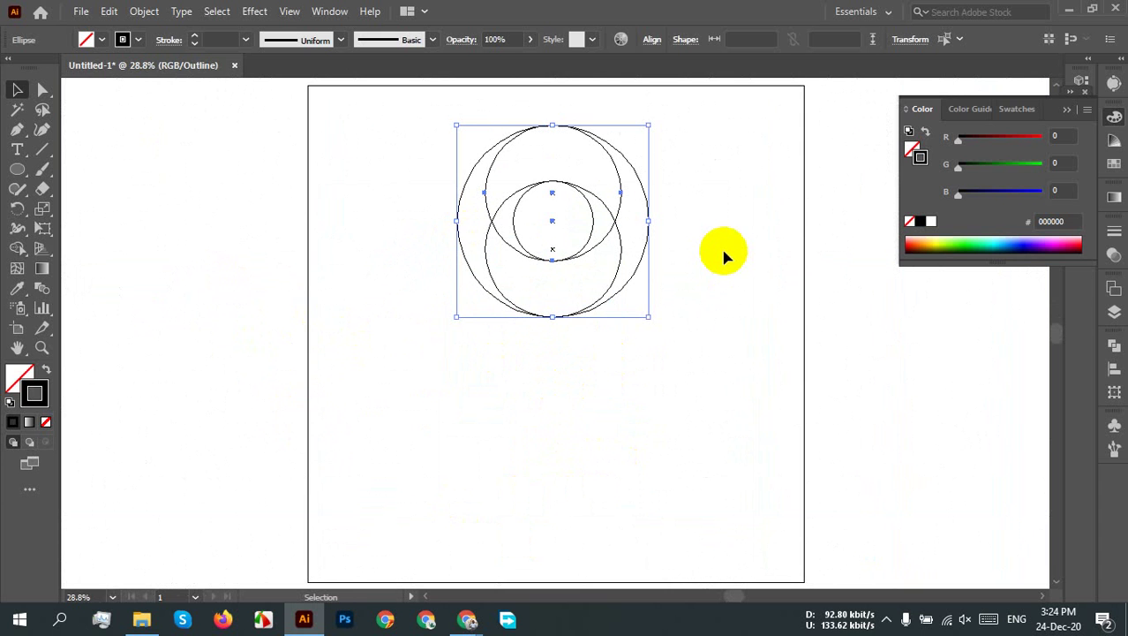
key(ctrl)
key(ctrl+y)
click(698, 256)
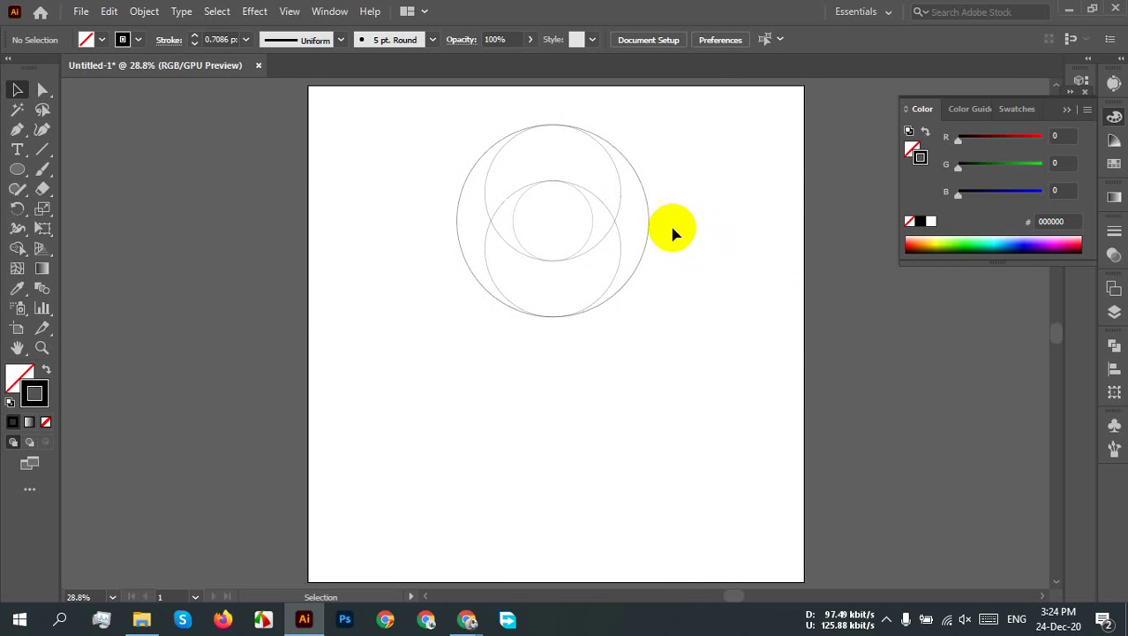
Step: Put away the colour settings and display the document's layer list
scroll(642, 189, up, 3)
drag(700, 169, 721, 245)
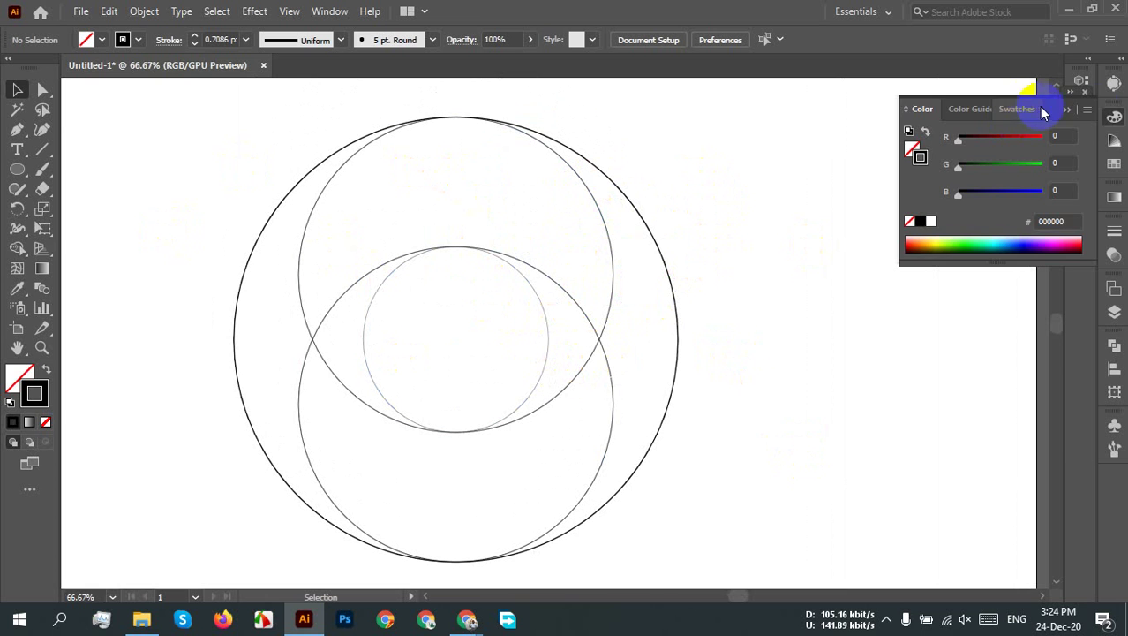
click(1114, 116)
click(1122, 308)
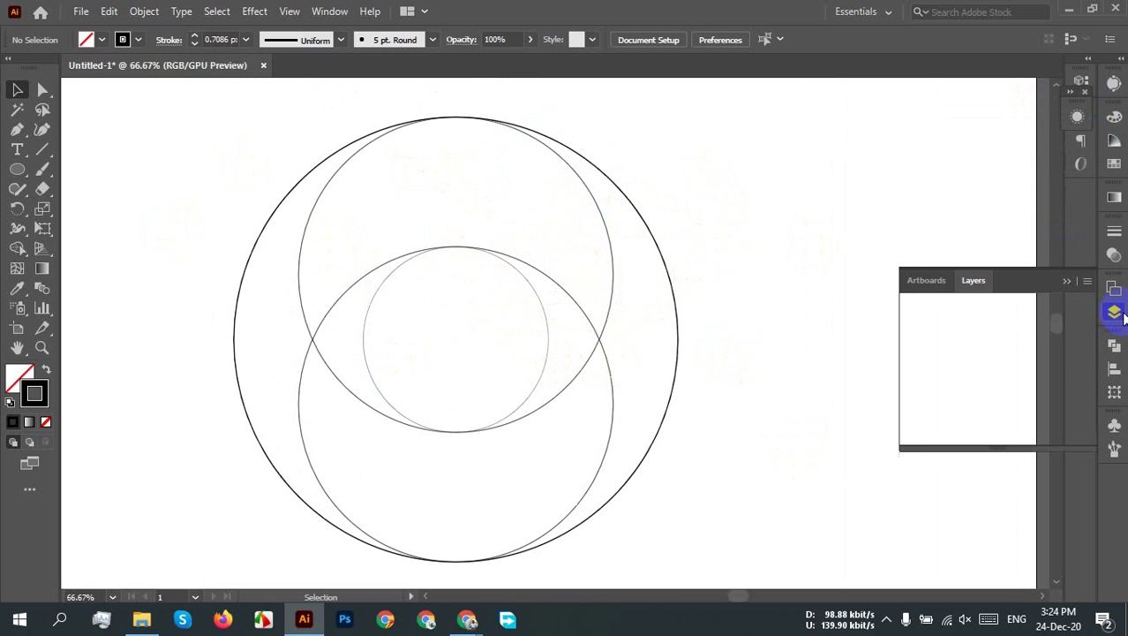
Step: Copy the upper medium-sized circle of the construction and paste a duplicate of it
click(608, 258)
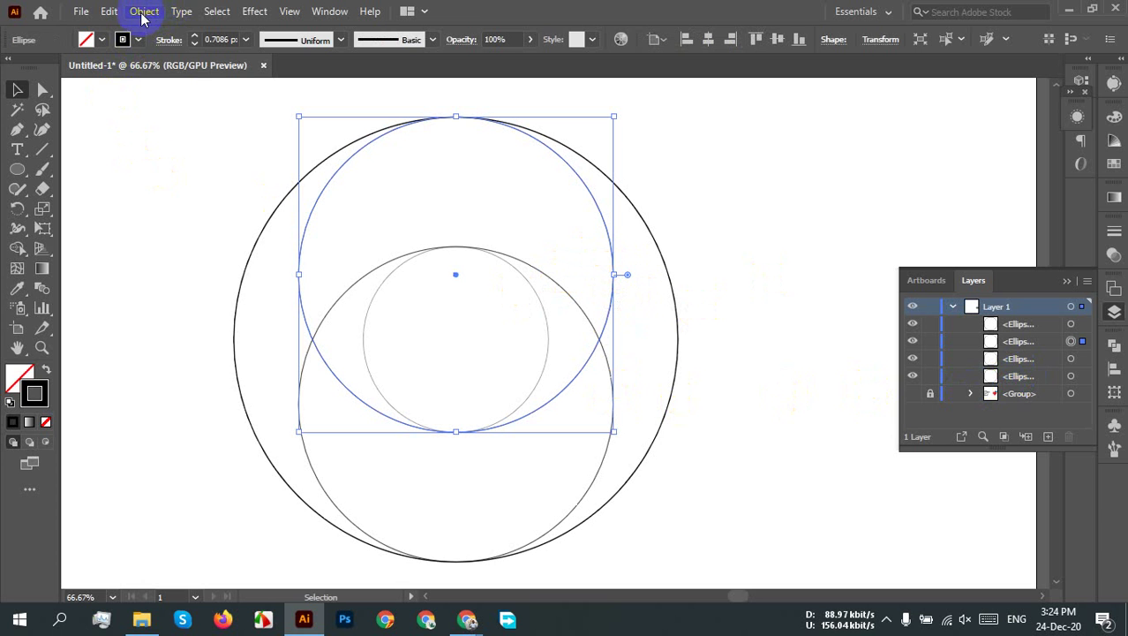
click(107, 12)
click(141, 91)
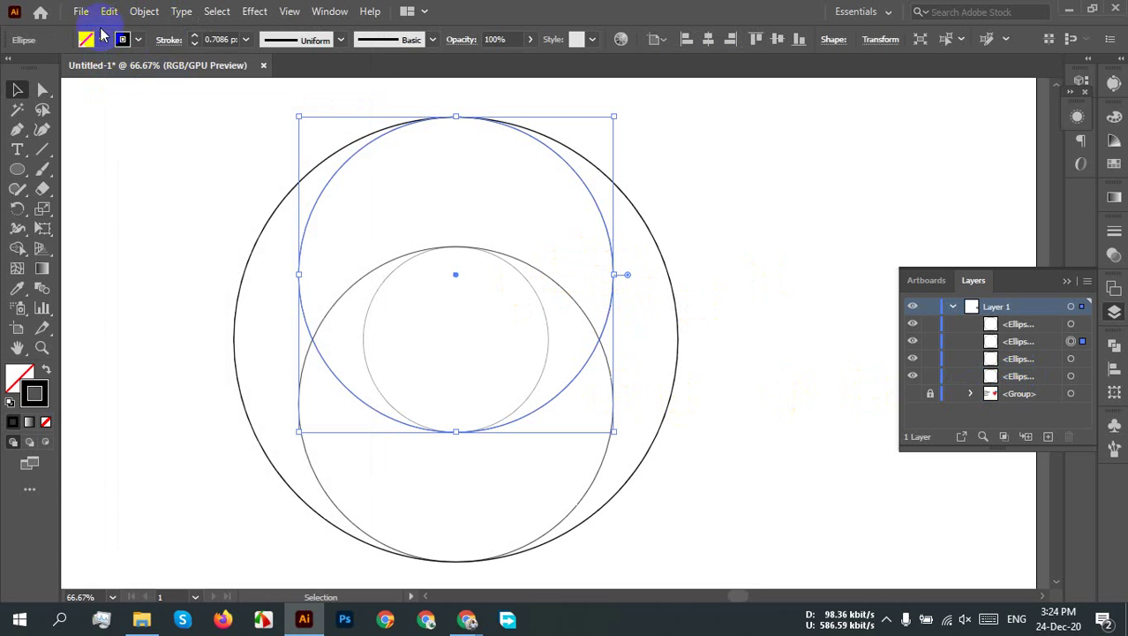
click(108, 12)
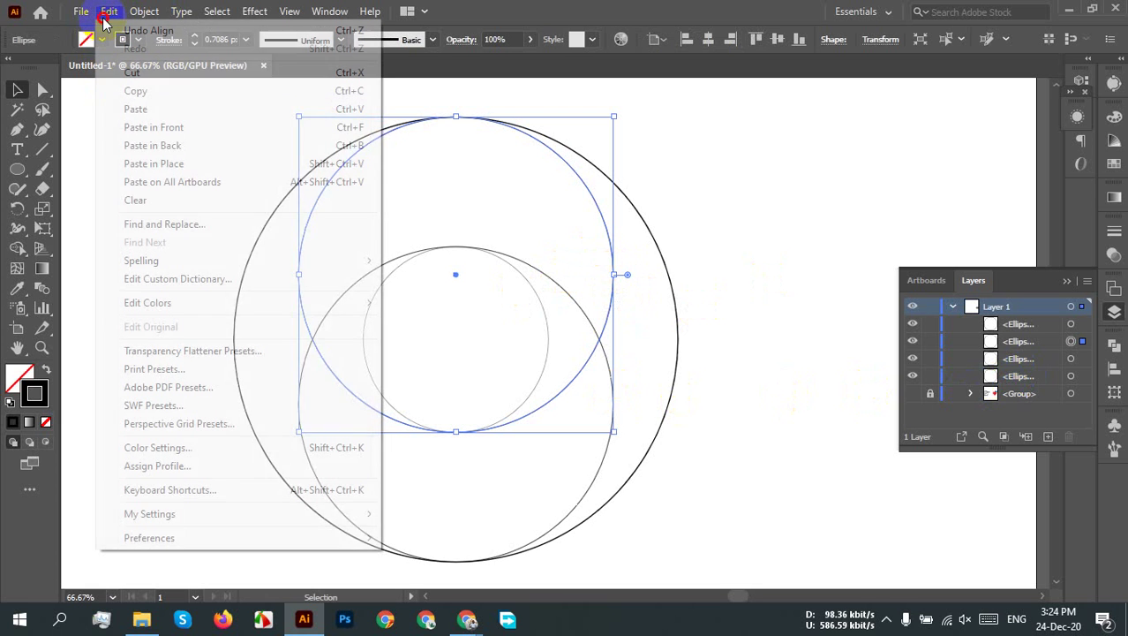
click(141, 111)
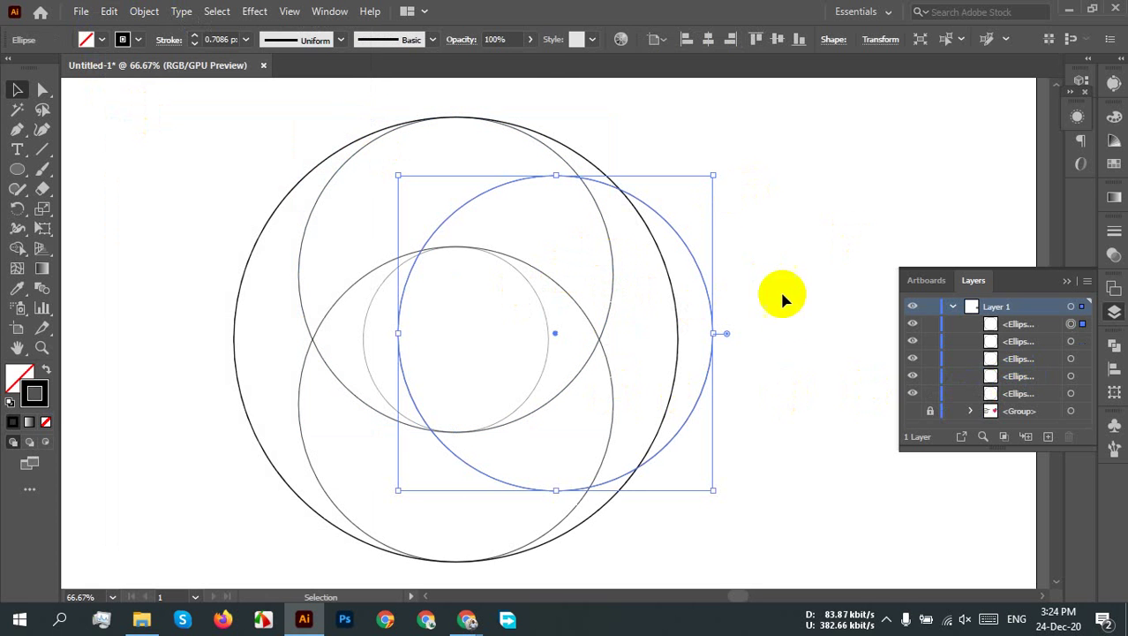
Step: Move the pasted circle horizontally to the right, clear of the large outer circle and level with its centre, and deselect it
scroll(750, 280, down, 2)
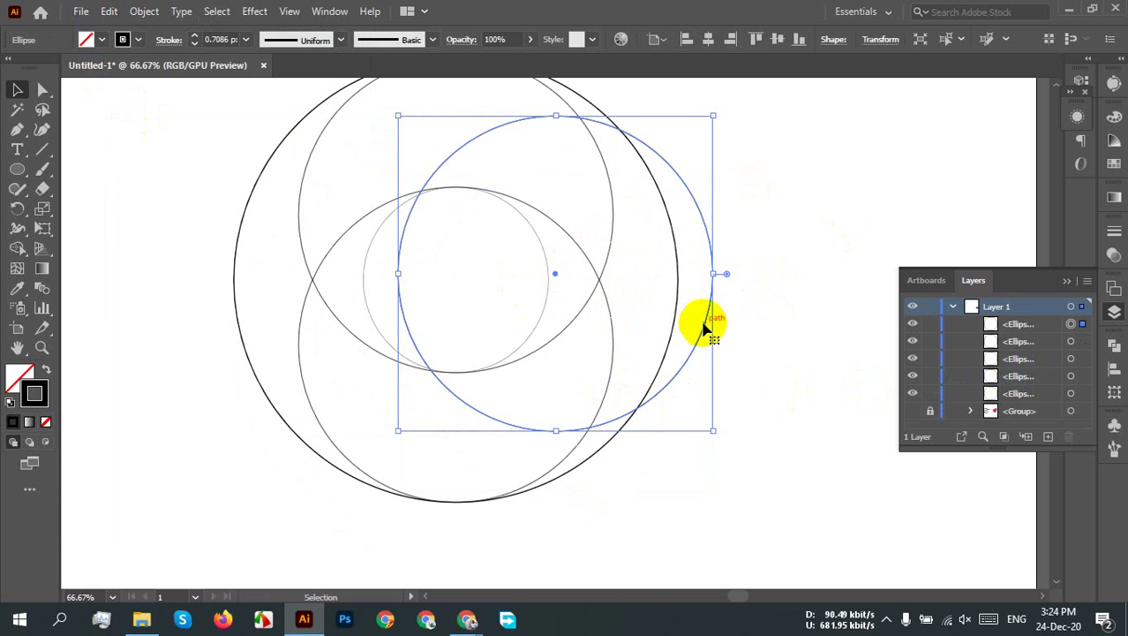
drag(708, 327, 896, 318)
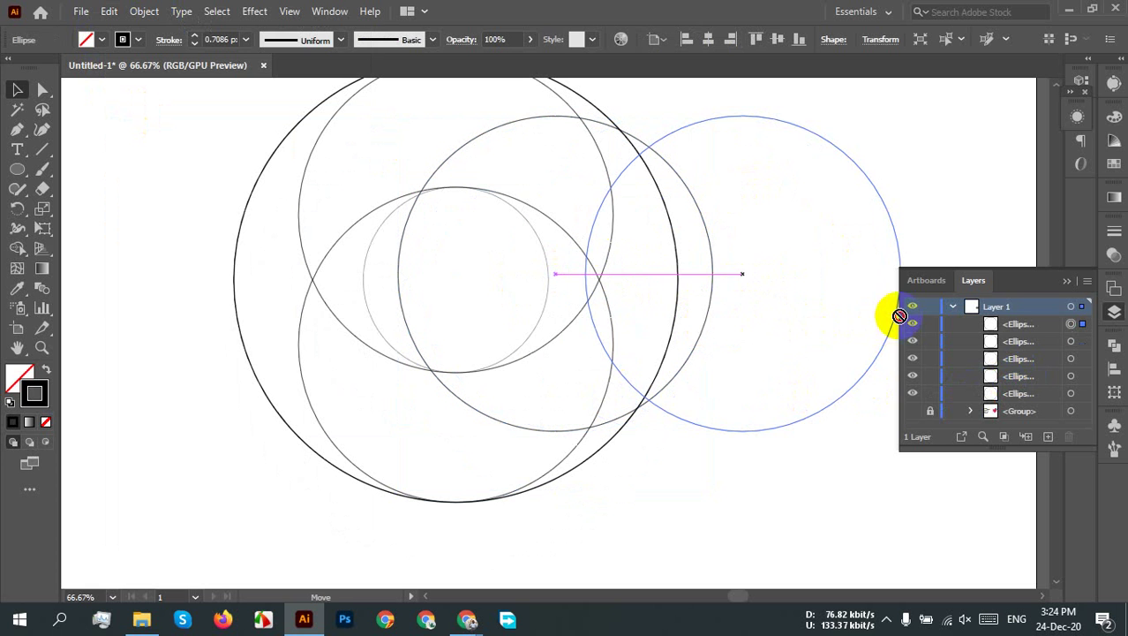
key(ctrl+z)
scroll(649, 418, right, 4)
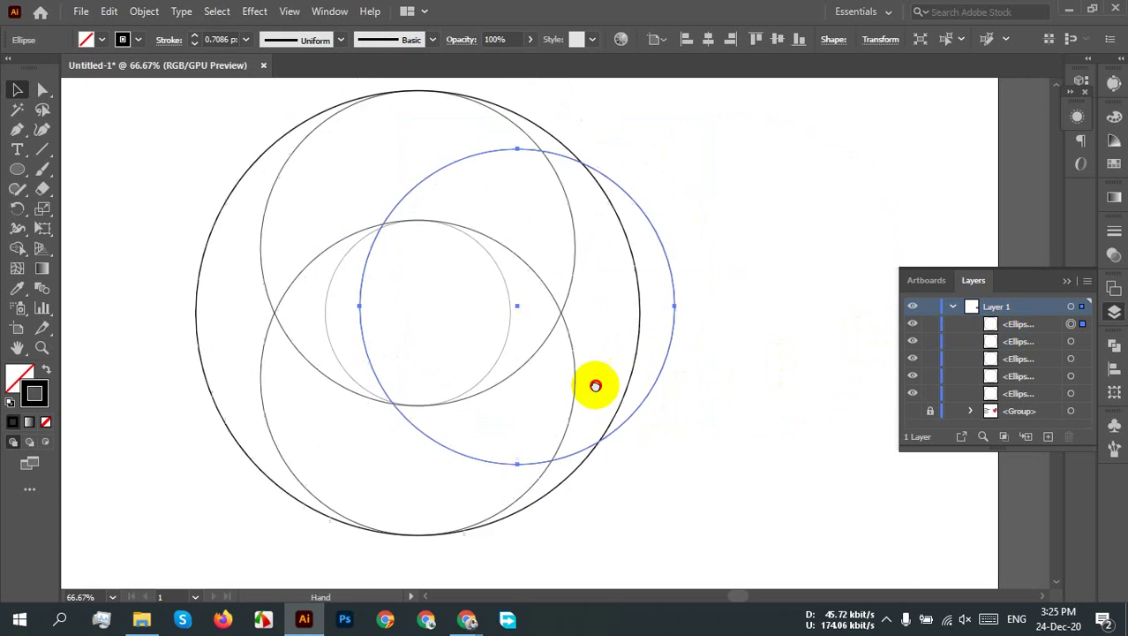
scroll(597, 383, up, 3)
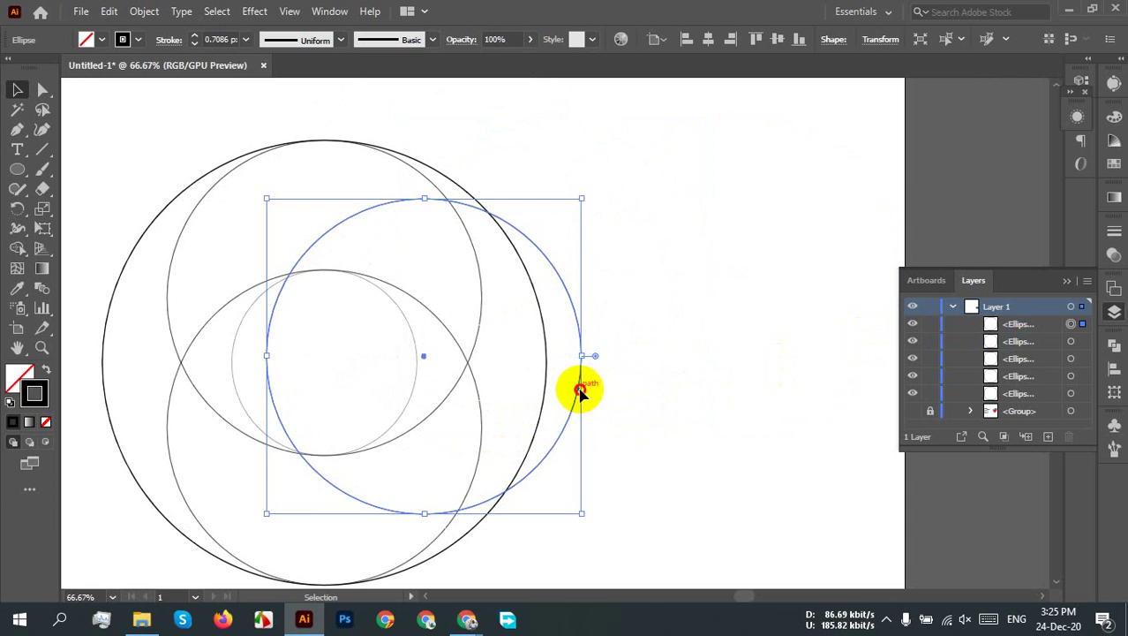
drag(582, 394, 830, 402)
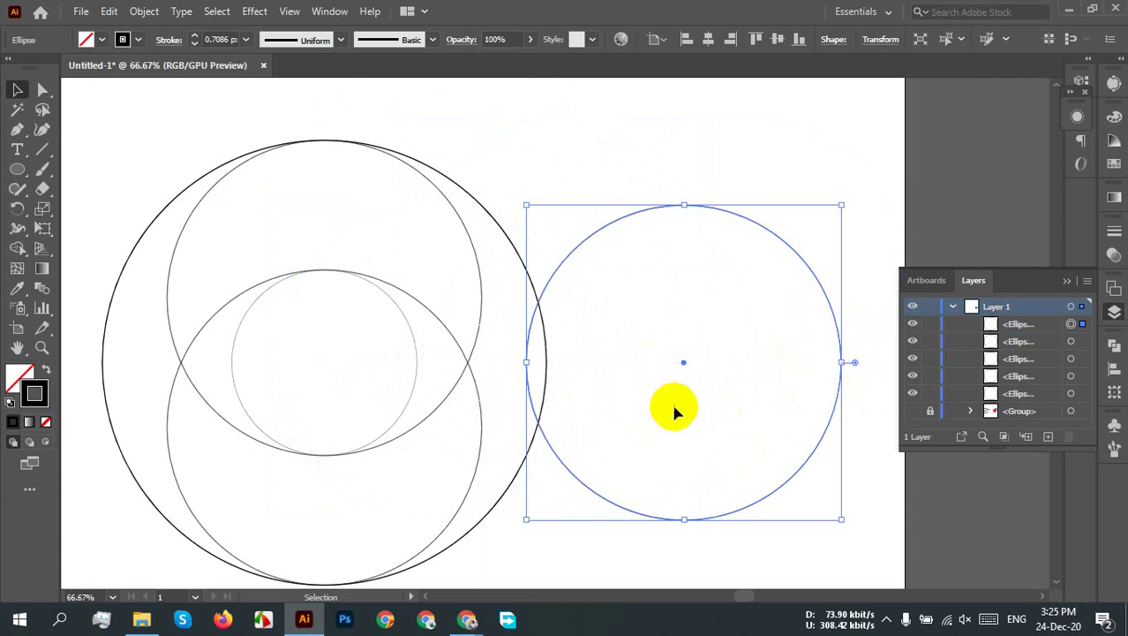
scroll(675, 371, down, 1)
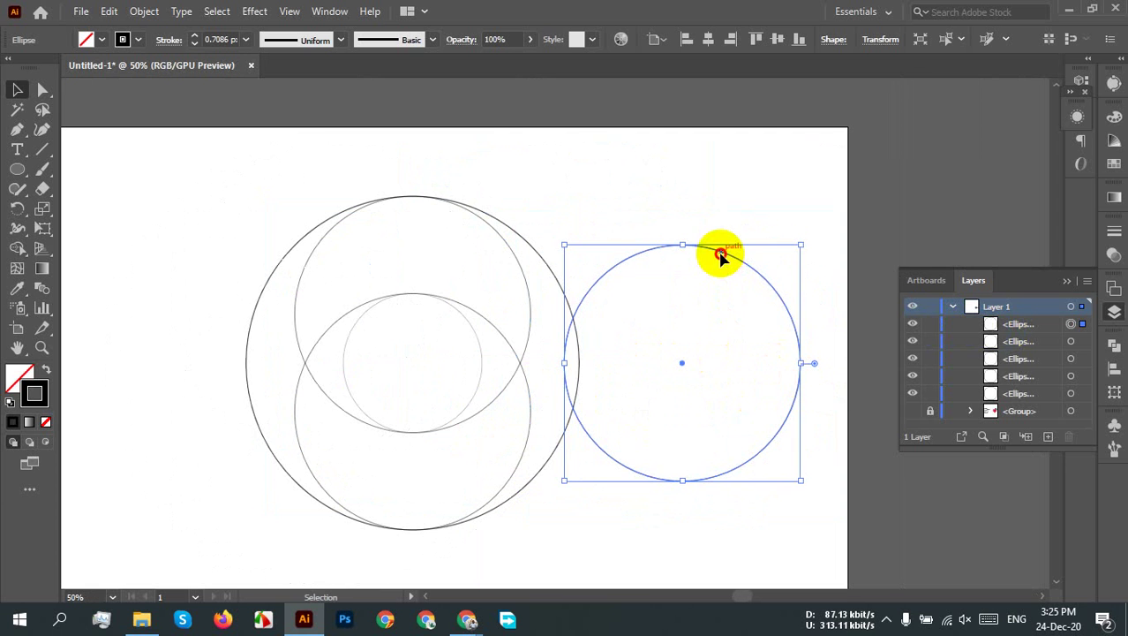
drag(720, 255, 780, 252)
click(546, 206)
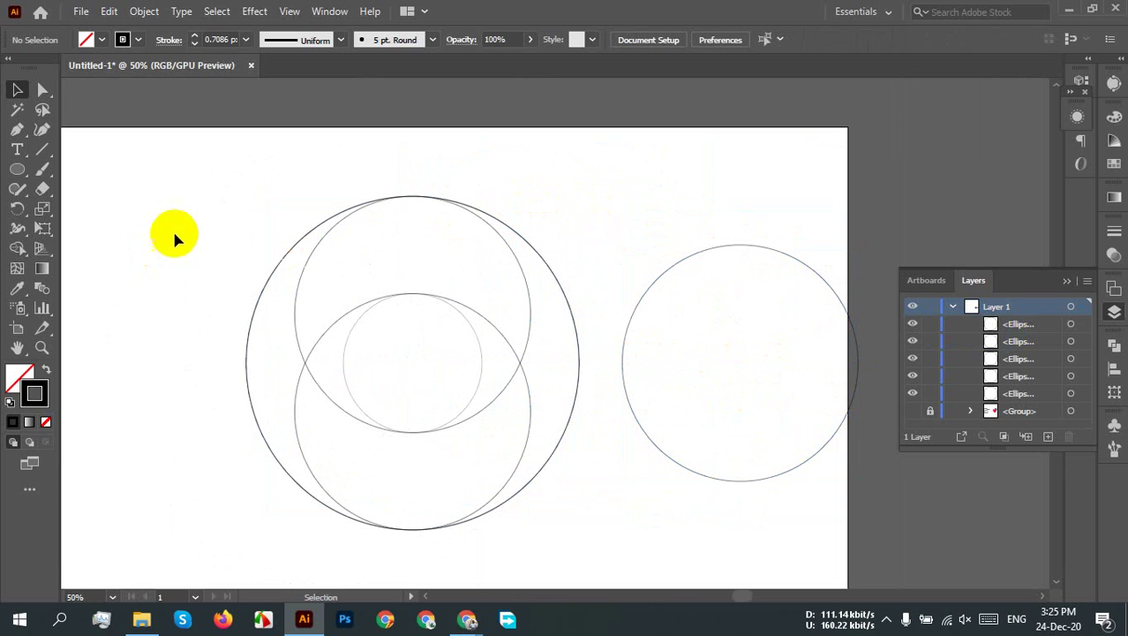
Step: Group the four nested circles, leaving out the separate circle beside them, and clear the selection
drag(184, 190, 581, 577)
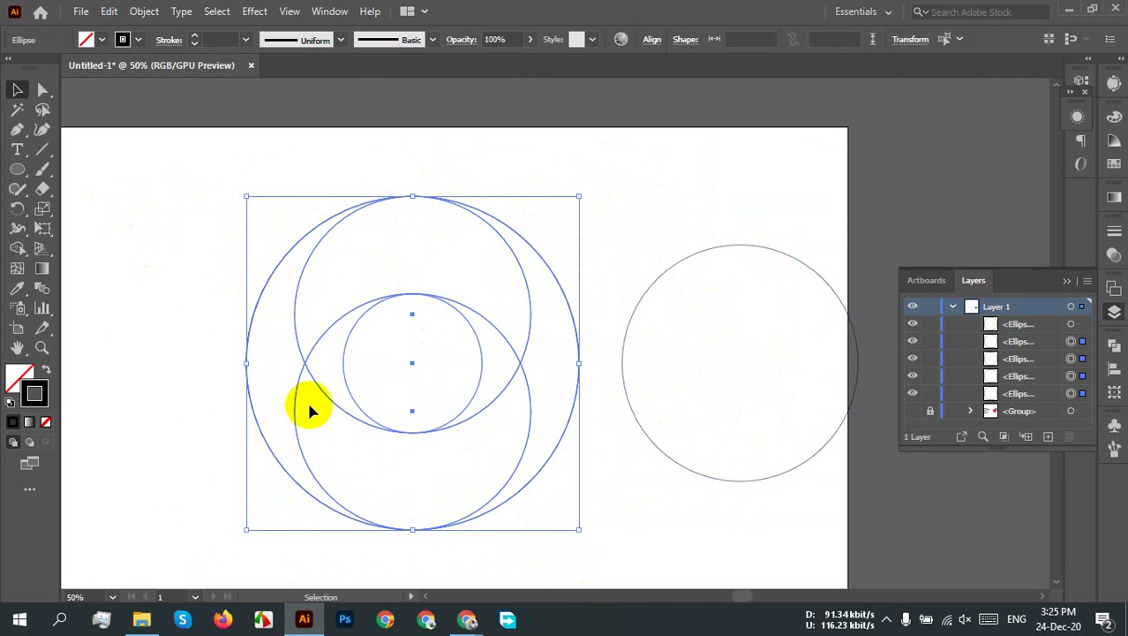
right_click(373, 244)
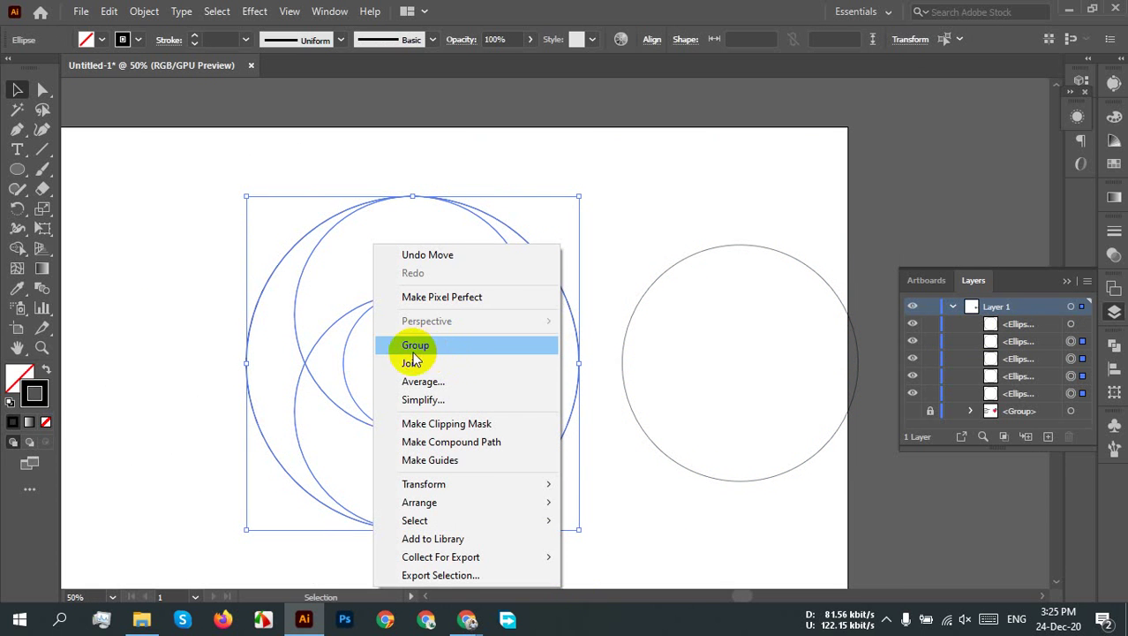
click(513, 344)
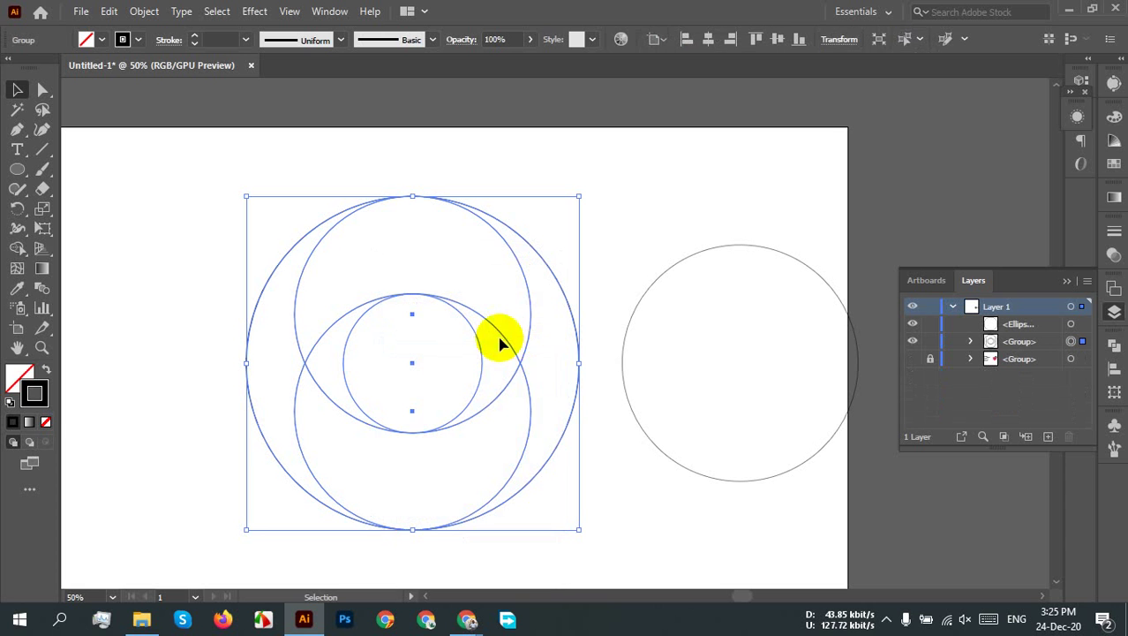
click(605, 416)
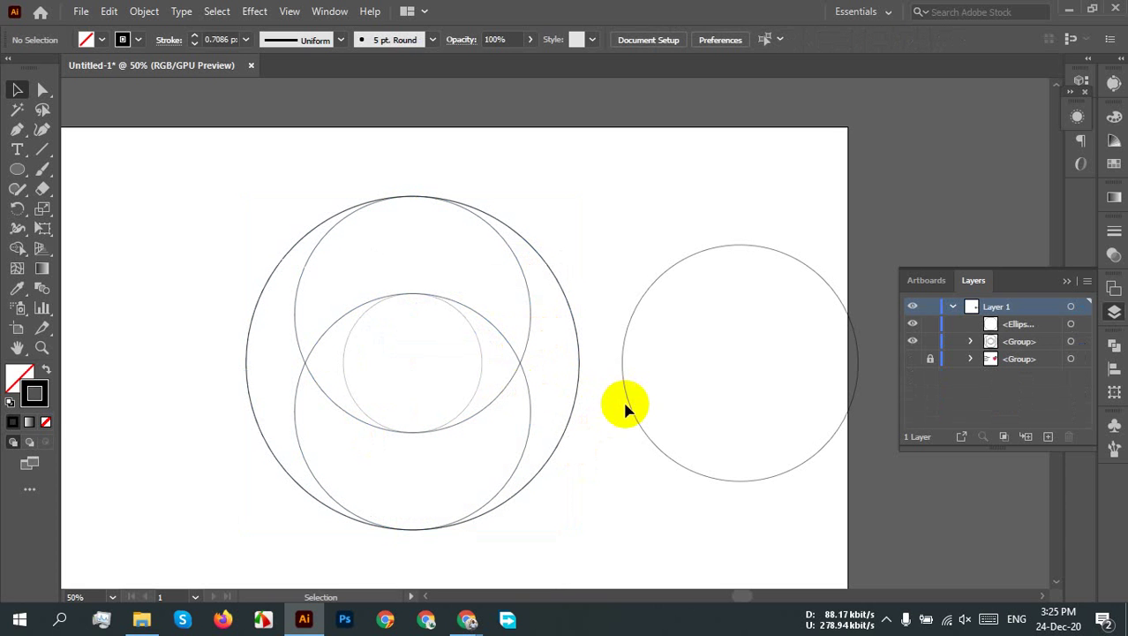
Step: Align the left edges of the separate circle and the grouped circles, so the circle touches the large one inside, and deselect them
click(668, 267)
click(730, 393)
drag(703, 385, 472, 303)
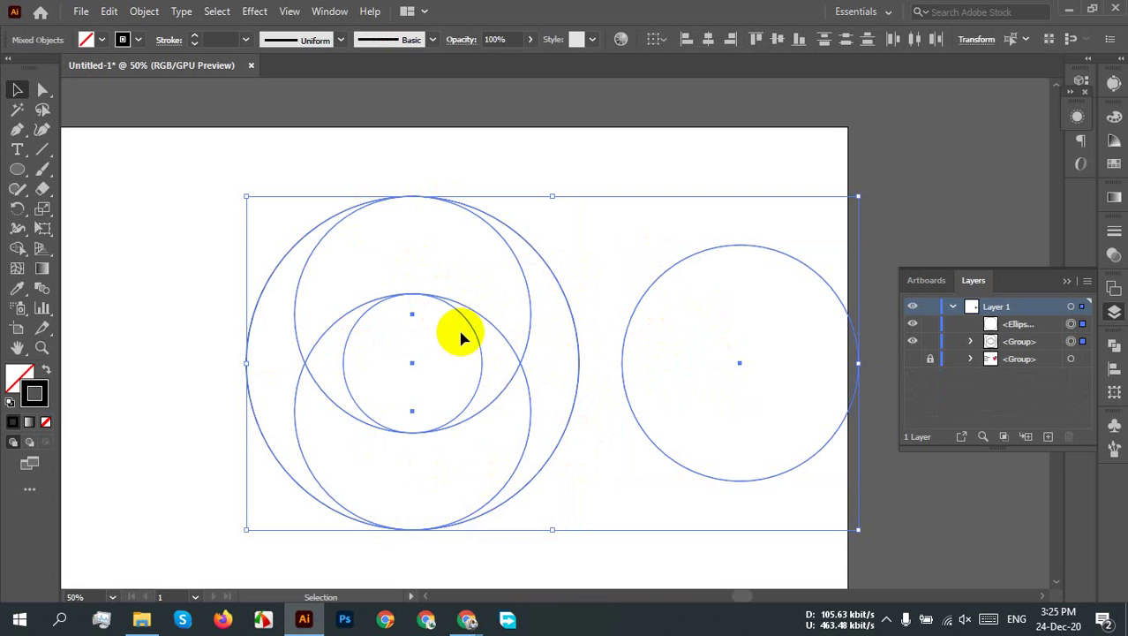
click(690, 40)
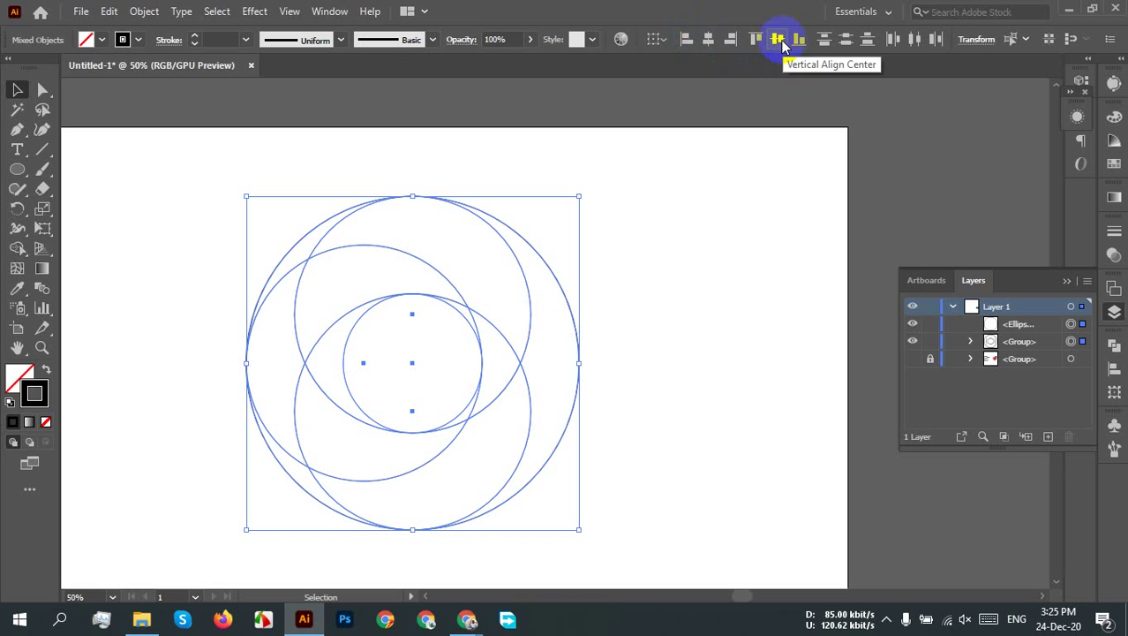
click(678, 393)
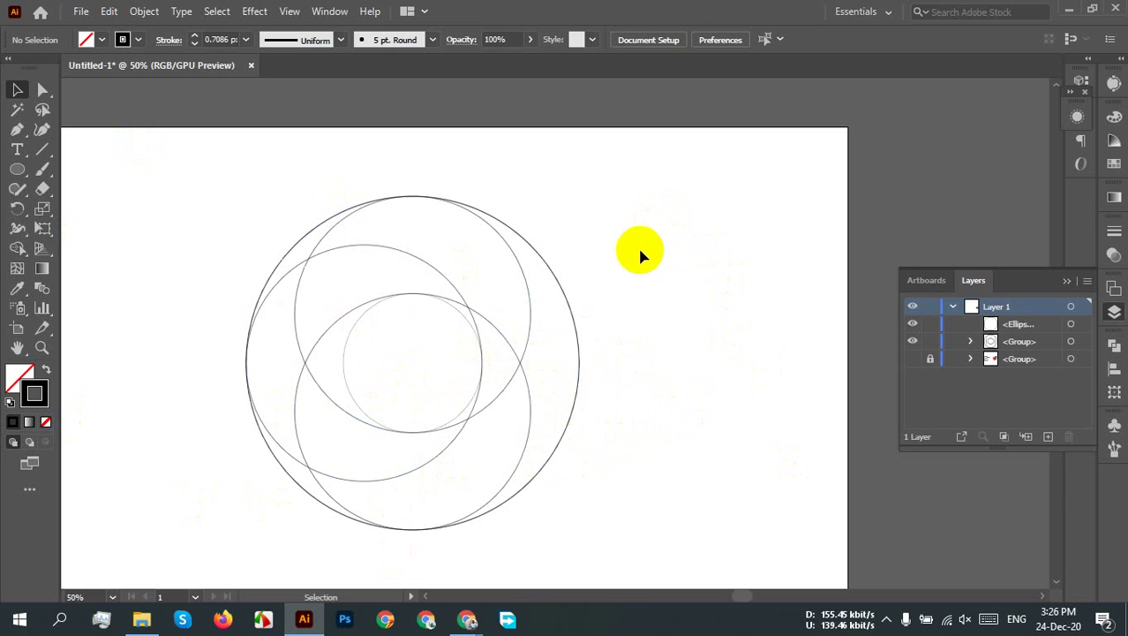
Step: Group the left-aligned circle together with the existing circle group and deselect the result
drag(596, 438, 621, 406)
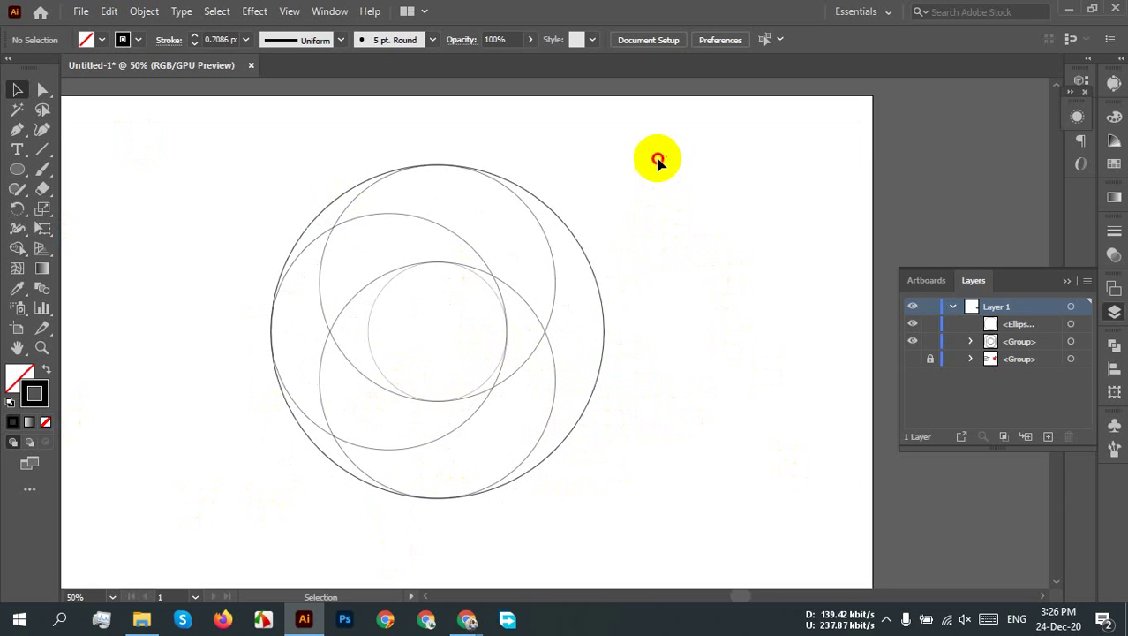
drag(657, 161, 264, 523)
right_click(403, 320)
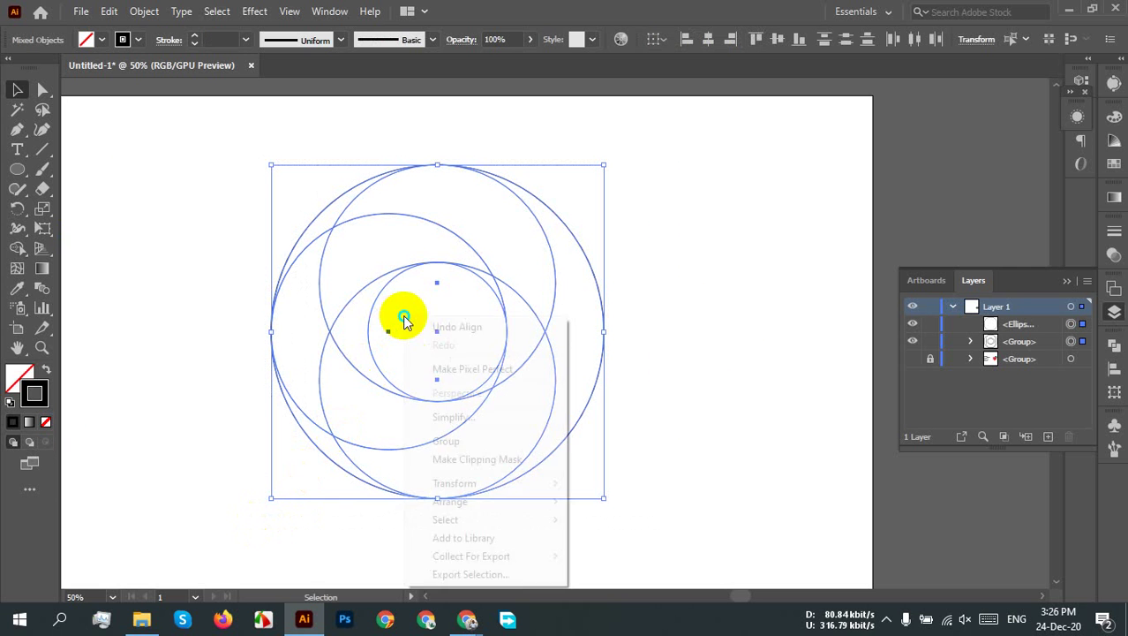
click(486, 442)
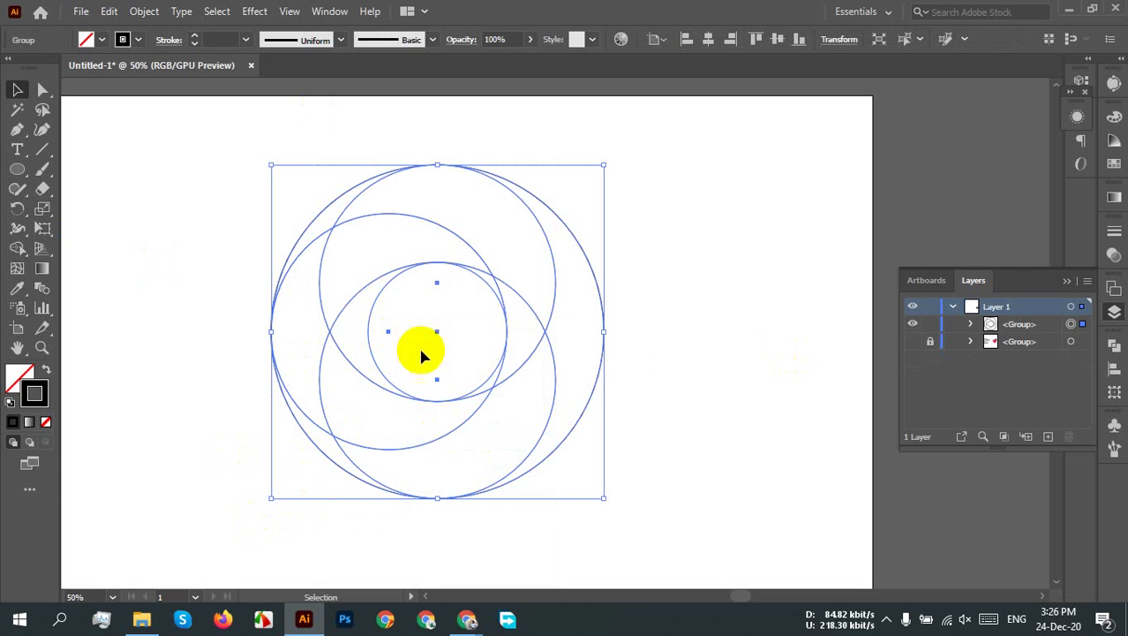
click(706, 402)
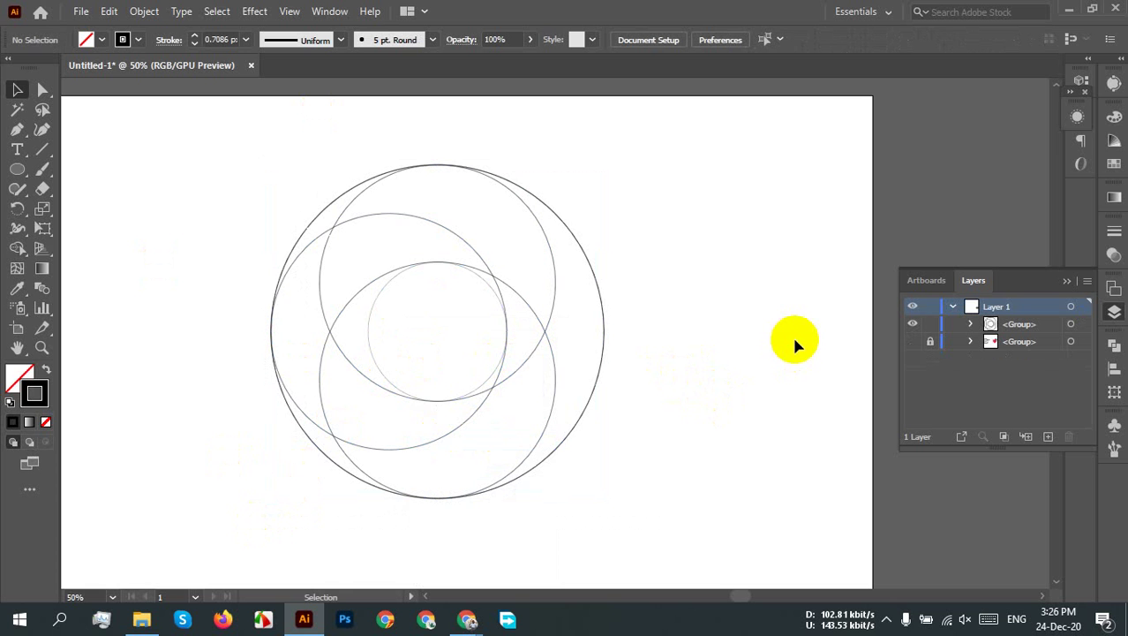
Step: Copy the complete group of five circles
alt+scroll(673, 269, down, 2)
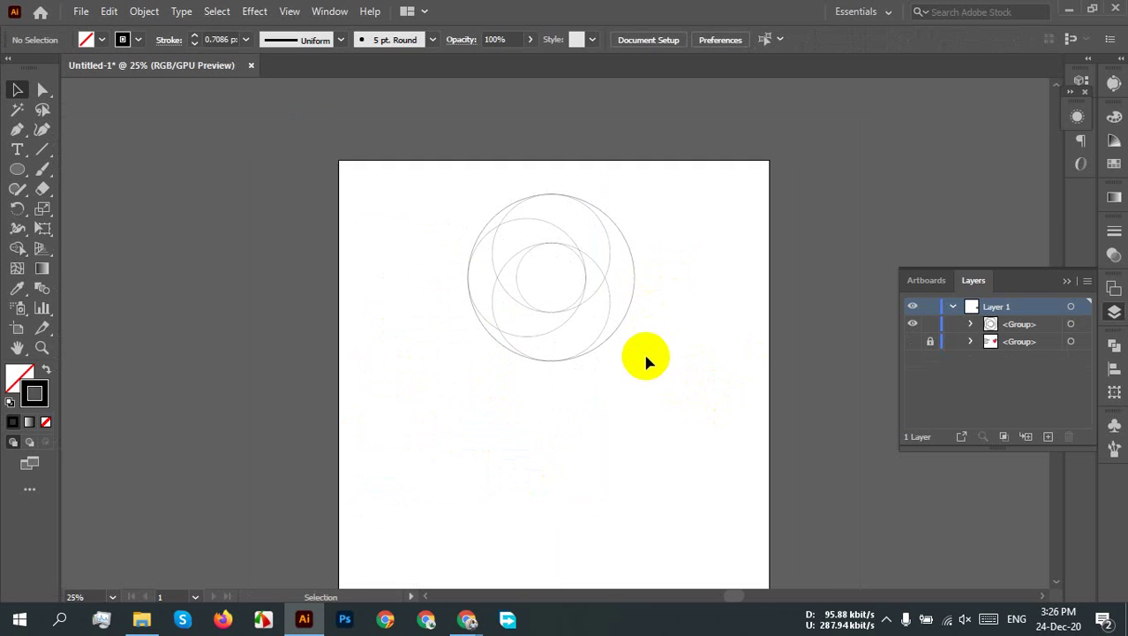
alt+scroll(647, 361, up, 2)
alt+scroll(676, 379, down, 1)
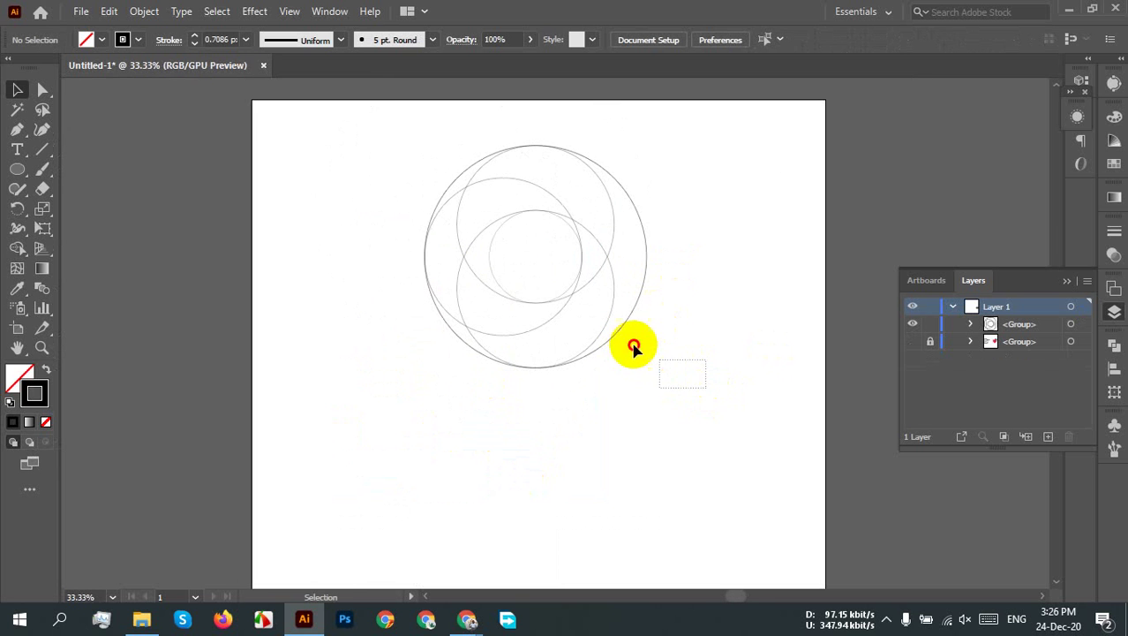
drag(634, 347, 374, 117)
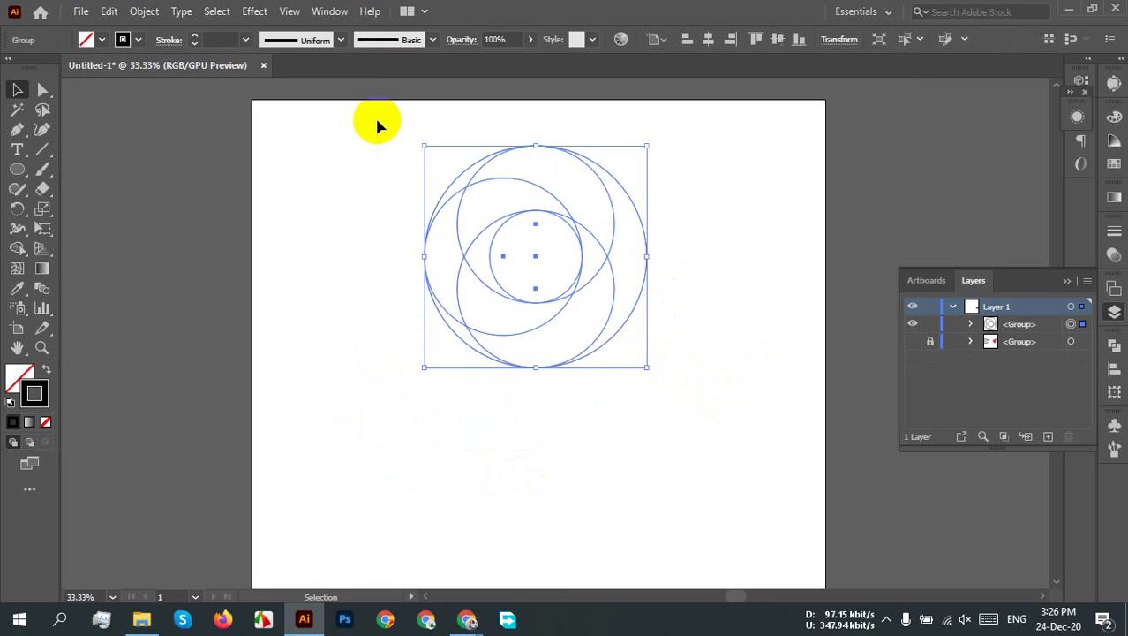
click(109, 11)
click(128, 88)
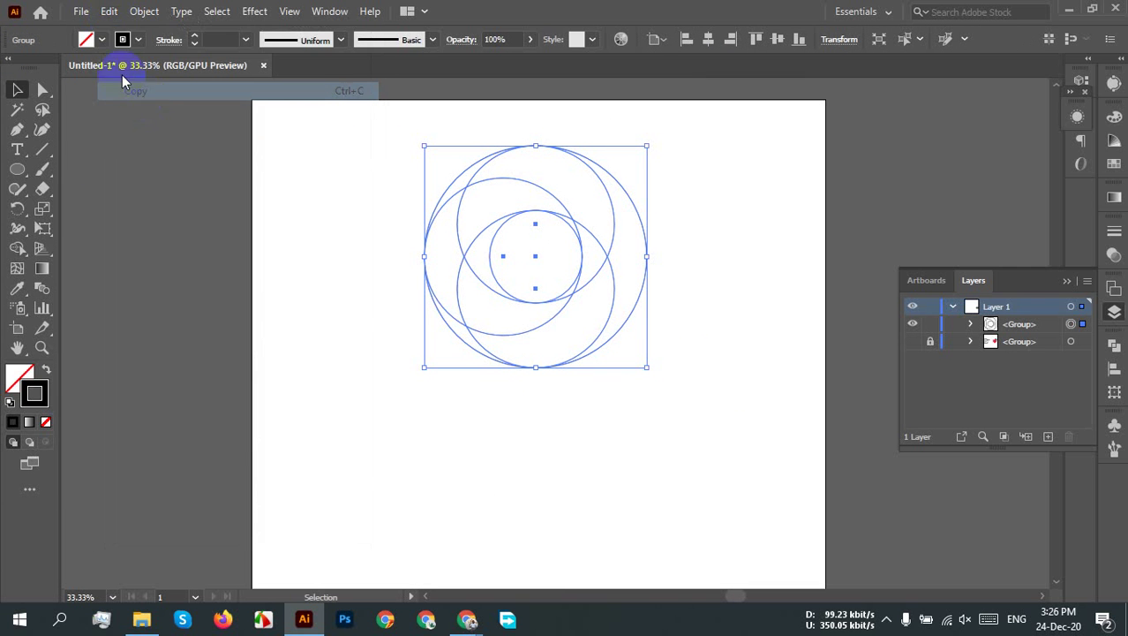
Step: Paste a duplicate of the copied circle group onto the artboard with the ordinary Paste command
click(108, 11)
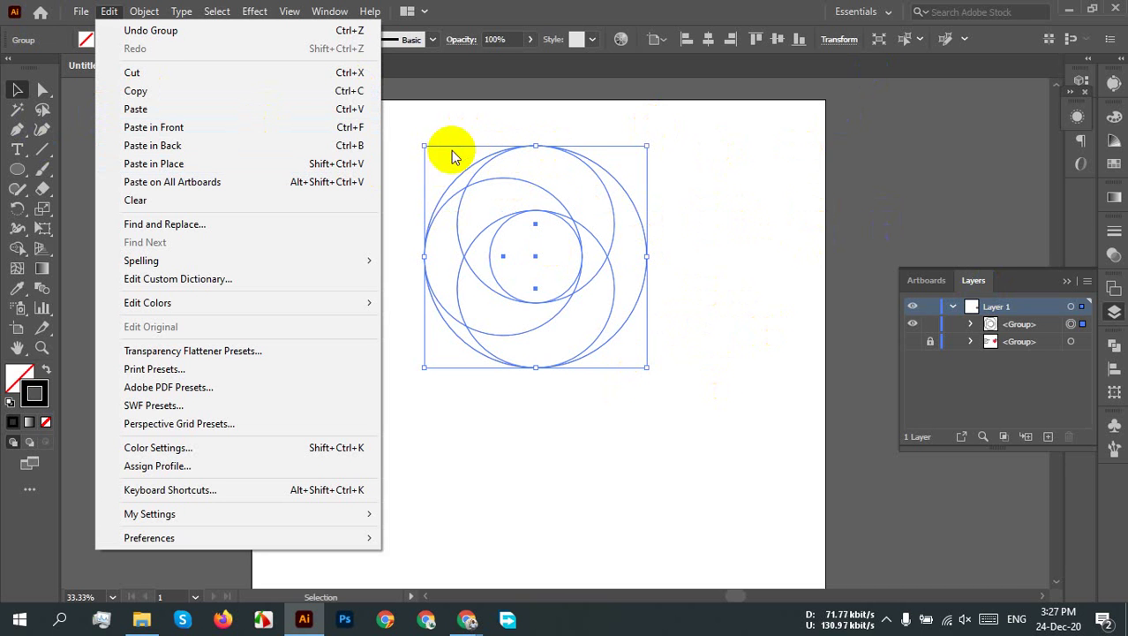
click(773, 240)
drag(709, 181, 413, 374)
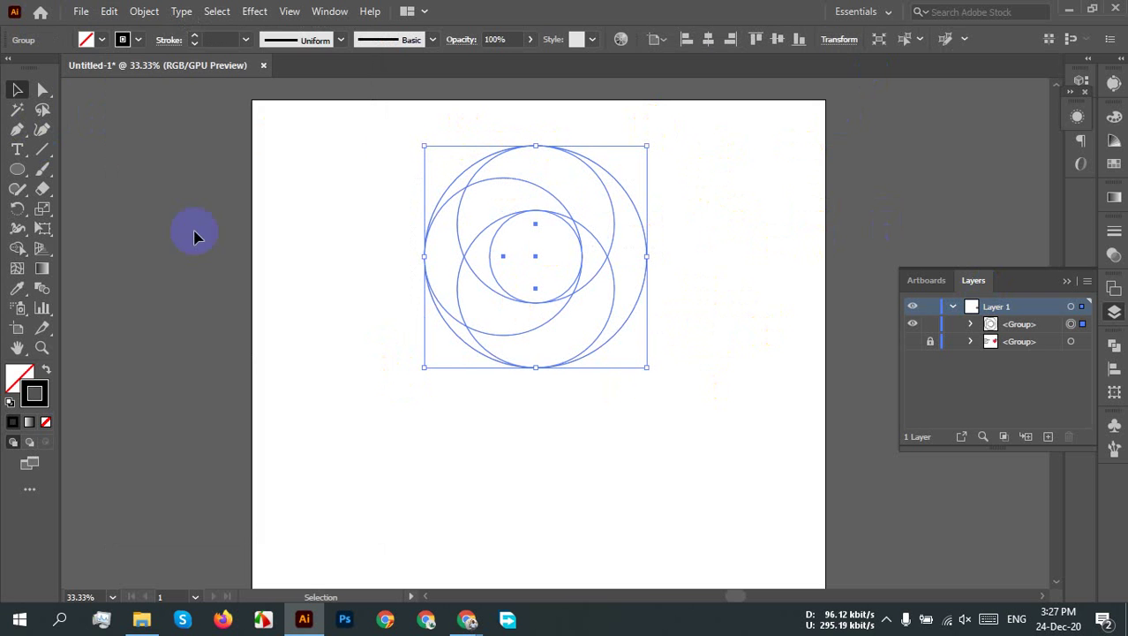
drag(109, 10, 169, 108)
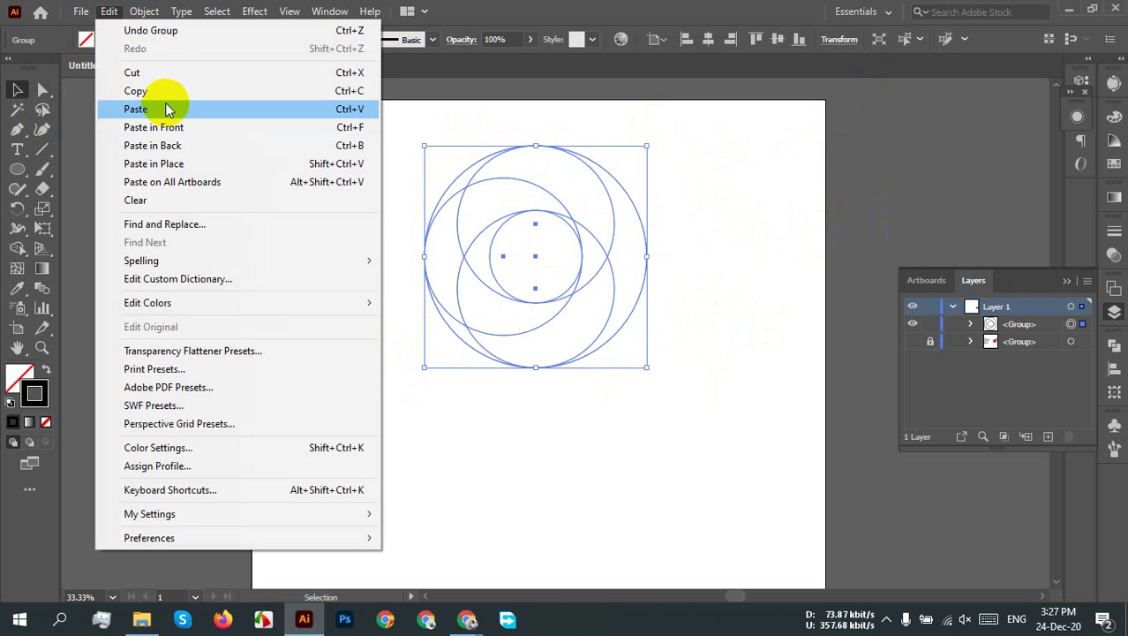
click(170, 109)
click(109, 11)
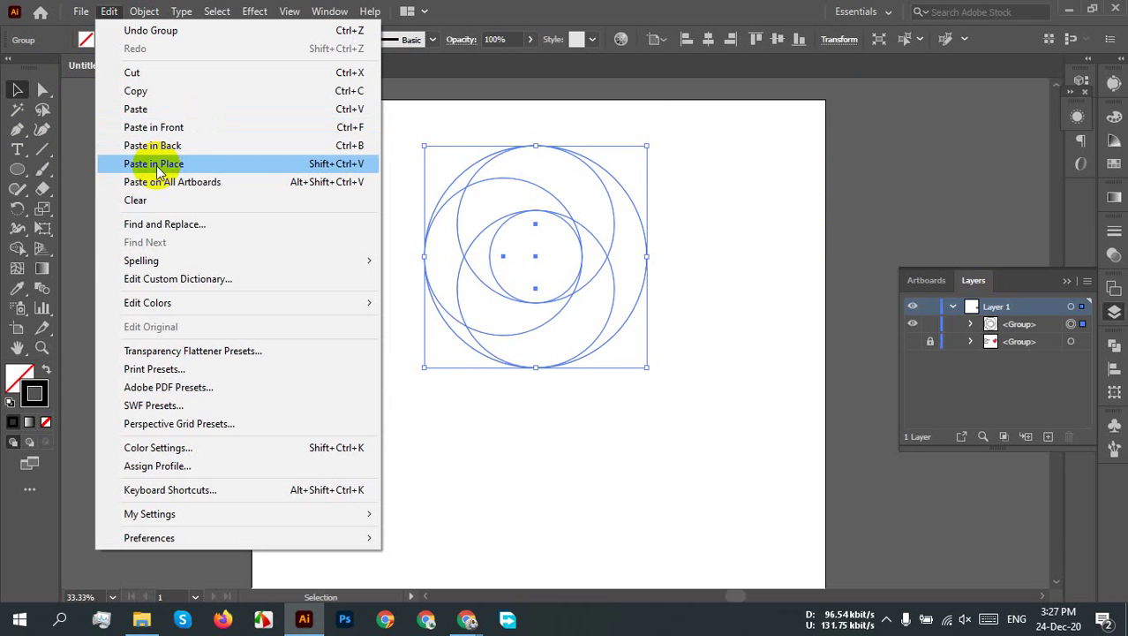
click(152, 111)
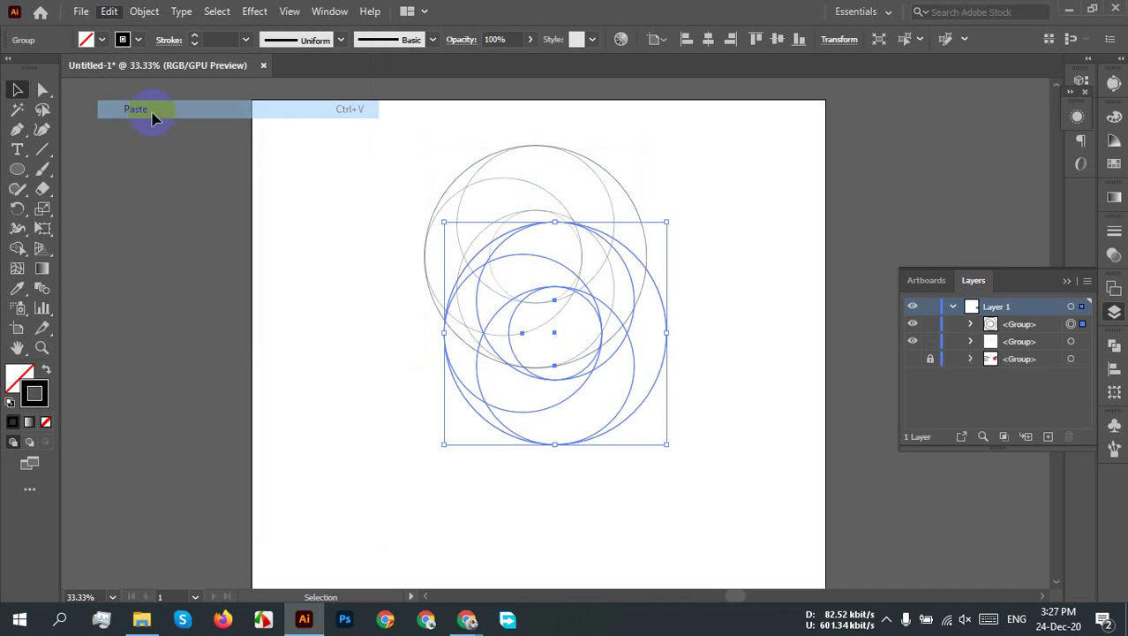
Step: Move the pasted circle group directly below the original, vertically in line with it and with a small gap between, and deselect it
scroll(698, 371, down, 2)
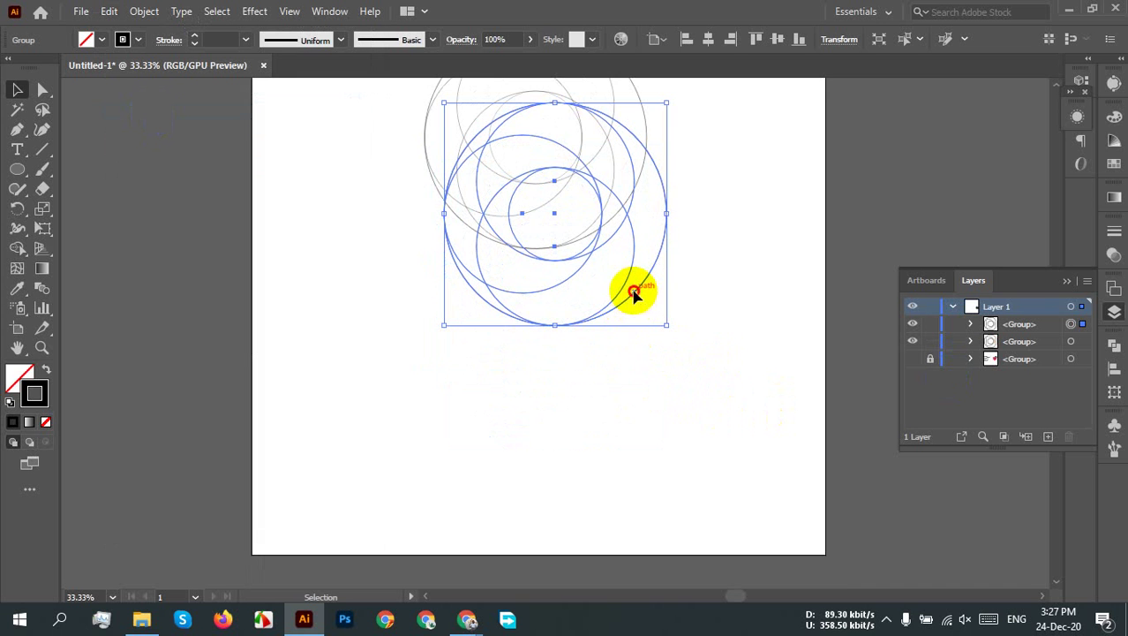
drag(637, 295, 616, 464)
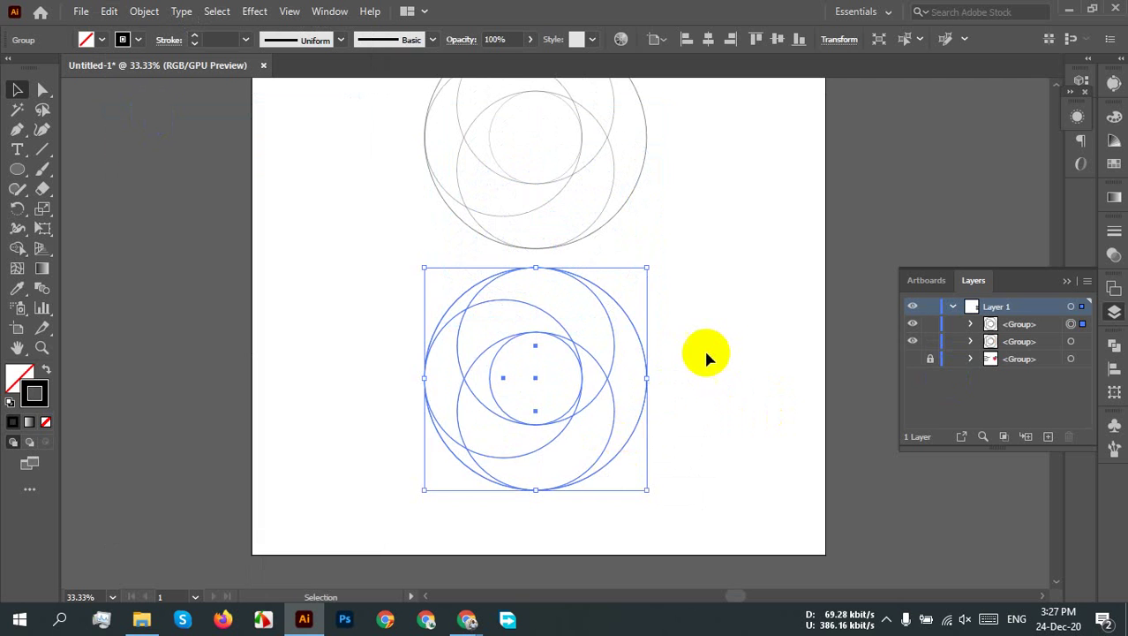
click(710, 356)
Step: Align the two circle groups on their horizontal centres and deselect them
scroll(713, 355, up, 1)
scroll(714, 356, up, 1)
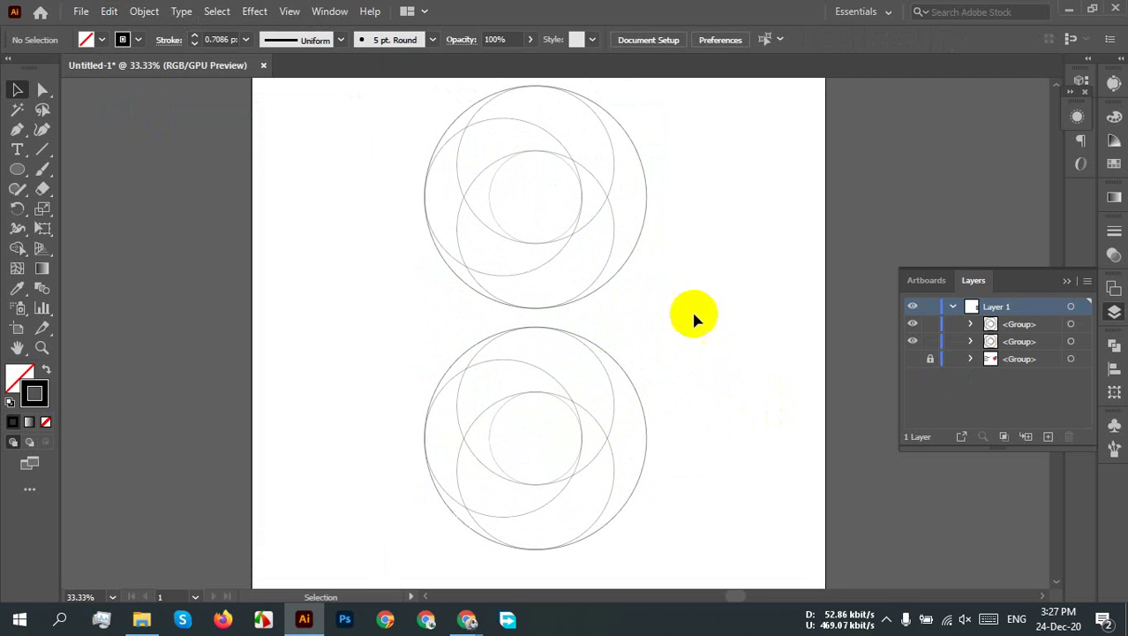
drag(703, 192, 534, 501)
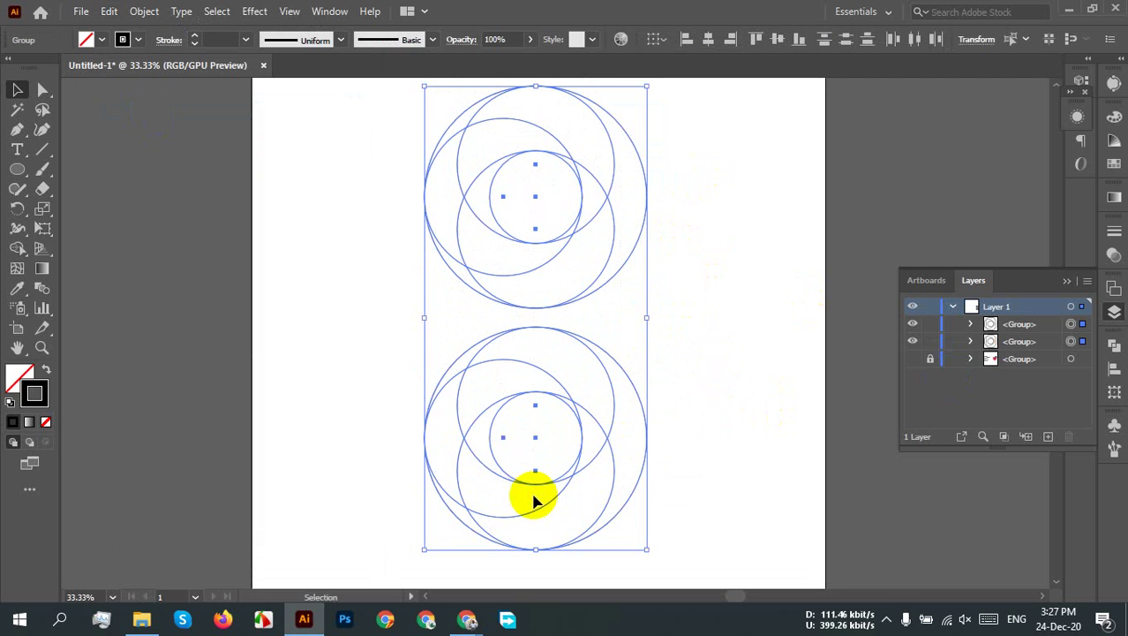
click(709, 43)
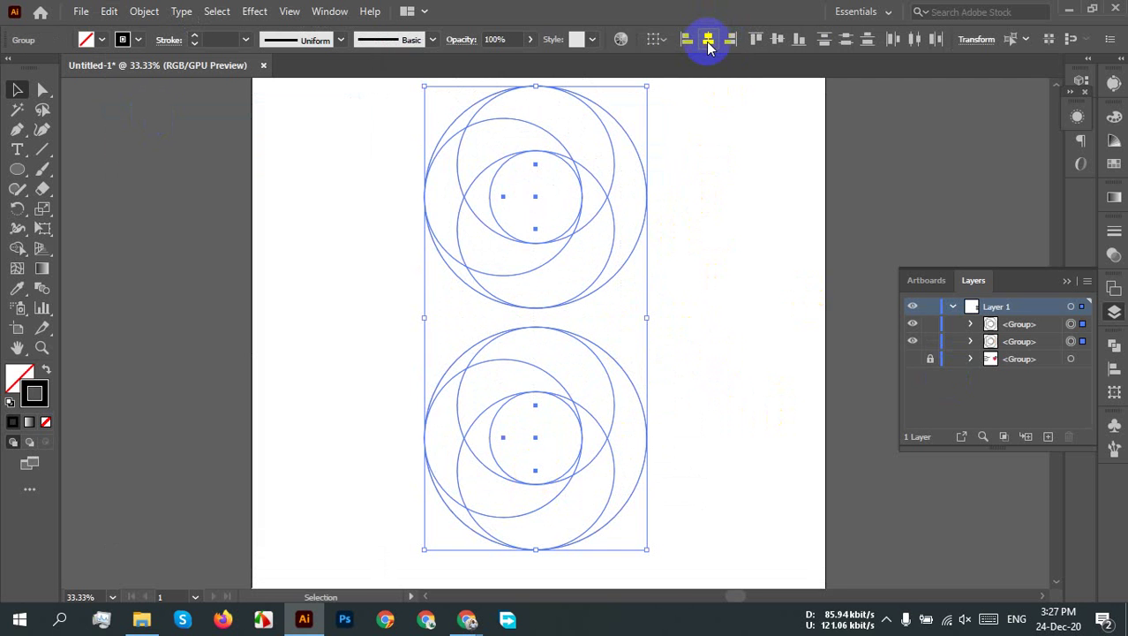
click(685, 290)
Step: Try to rotate the lower circle group by half a turn
drag(672, 352, 555, 464)
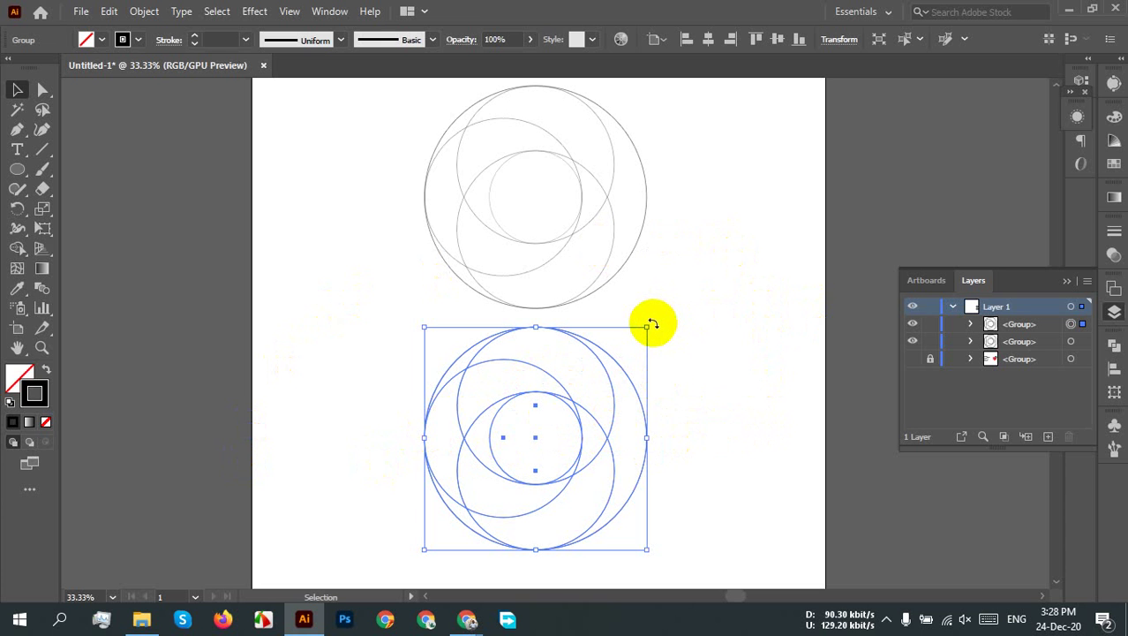
drag(652, 325, 396, 557)
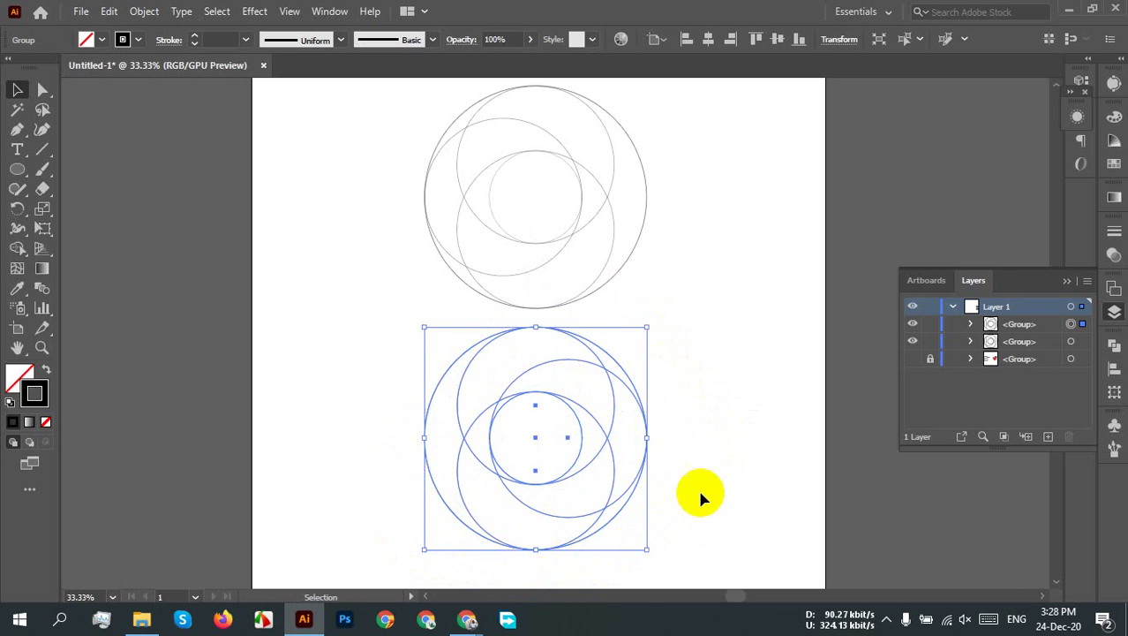
click(756, 439)
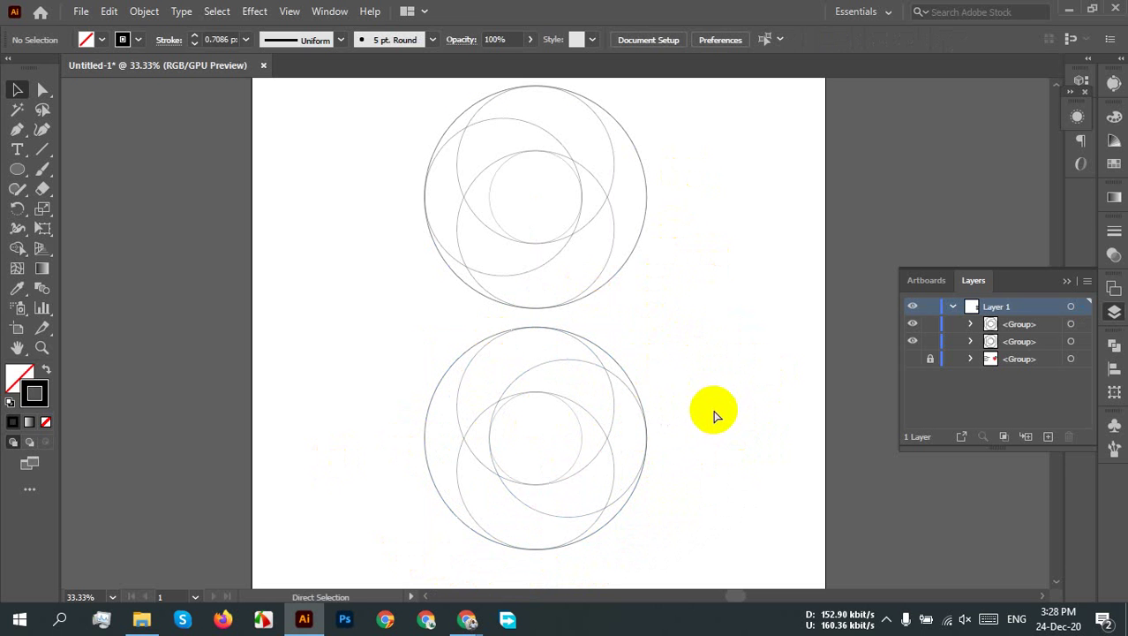
Step: Reflect the lower circle group across the vertical axis and deselect it
click(674, 421)
right_click(565, 402)
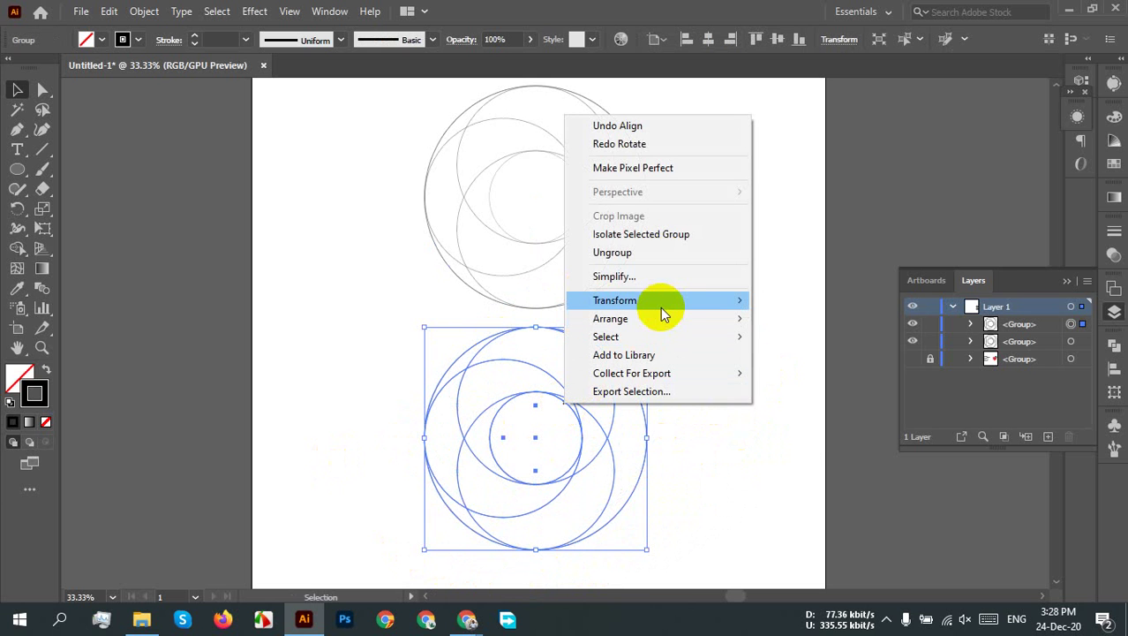
mouse_move(685, 303)
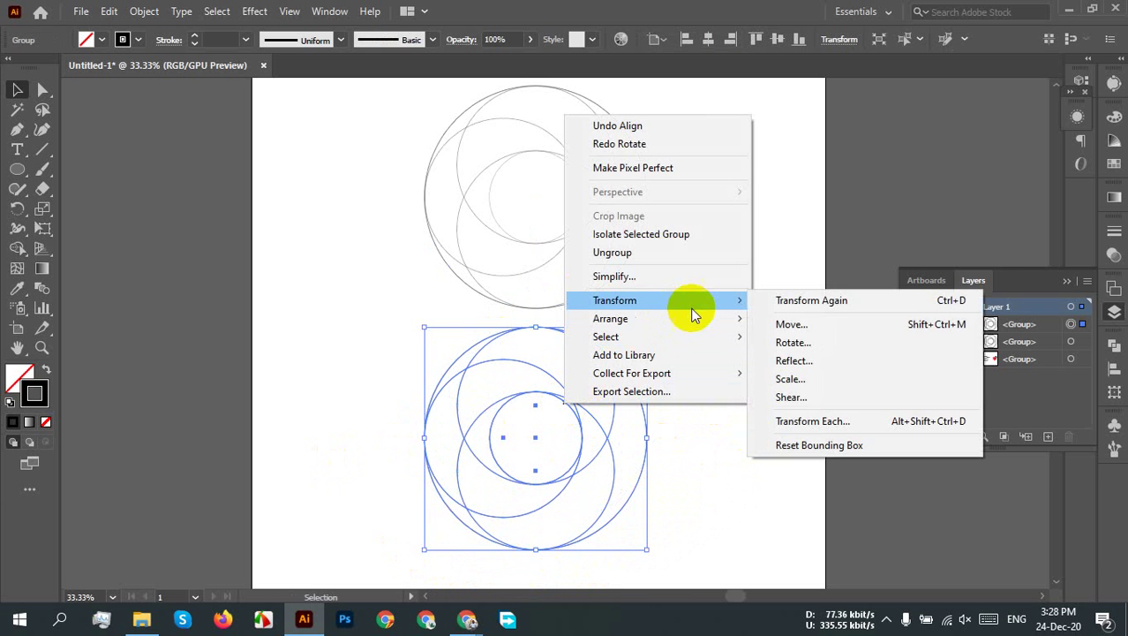
click(840, 365)
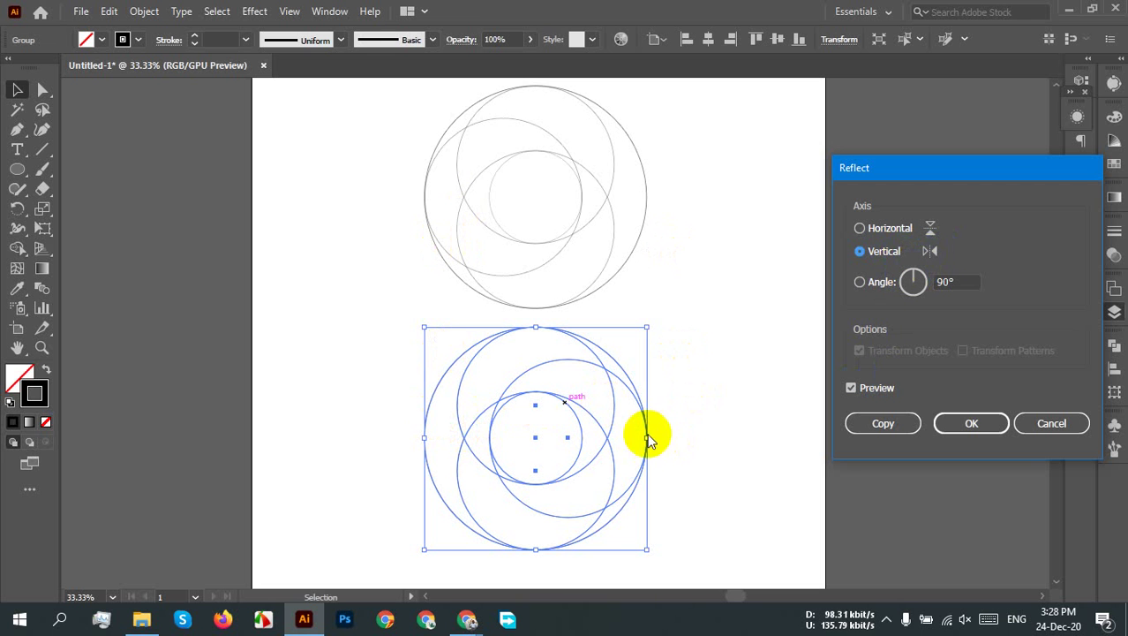
click(966, 422)
click(750, 409)
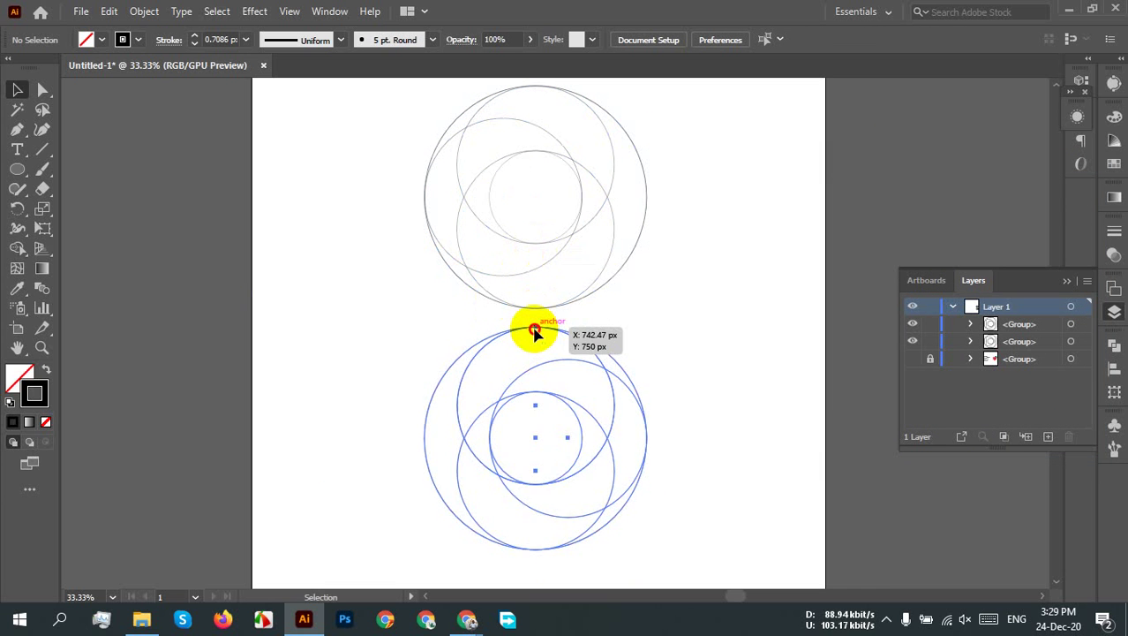
Step: Try to move the lower circle group by its topmost anchor point, and undo that move
drag(534, 330, 538, 356)
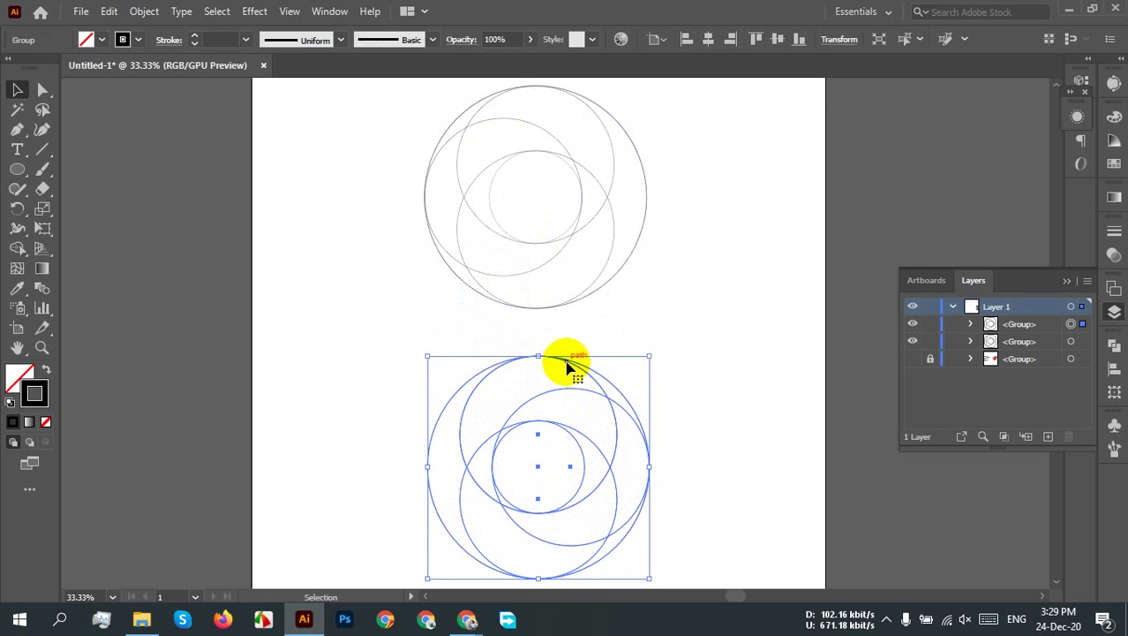
key(ctrl+z)
key(v)
scroll(569, 336, up, 2)
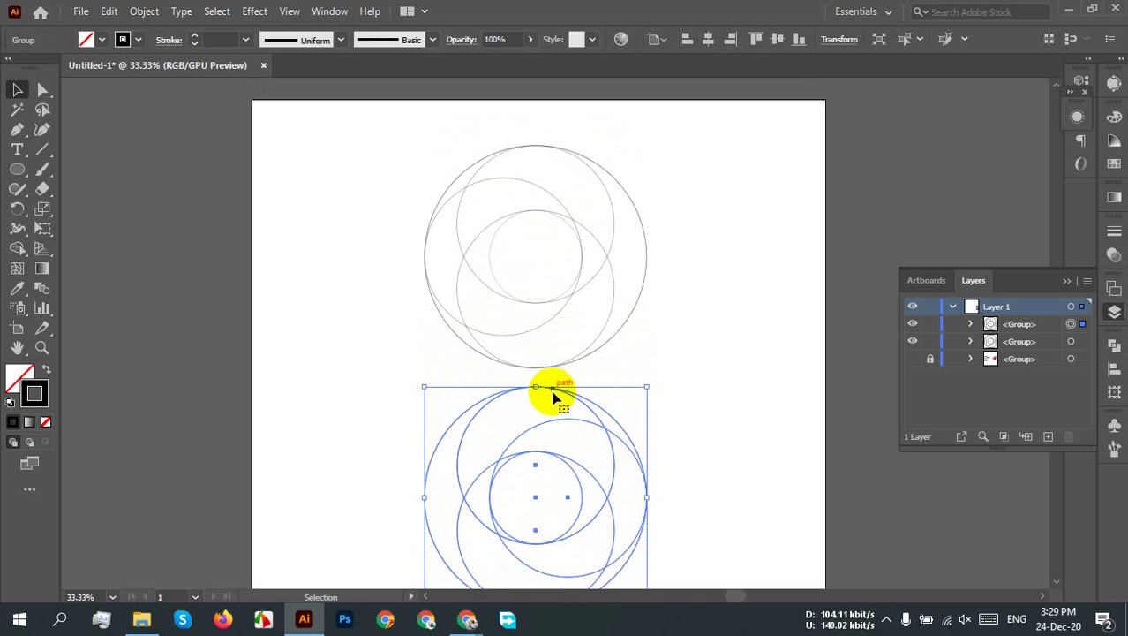
click(721, 179)
shift+click(440, 328)
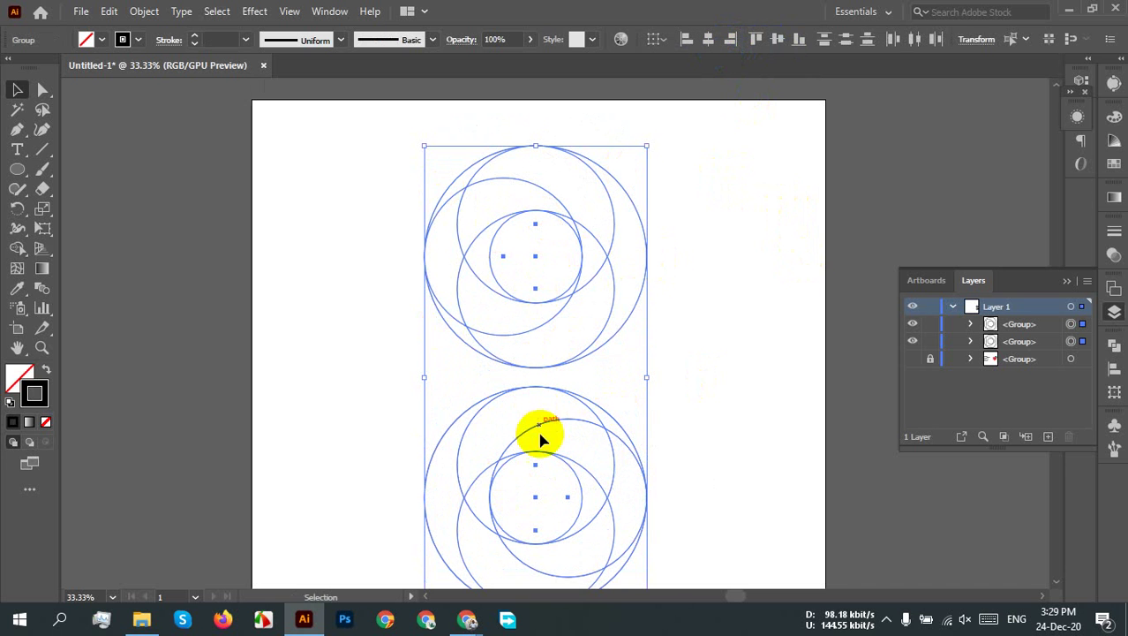
click(676, 377)
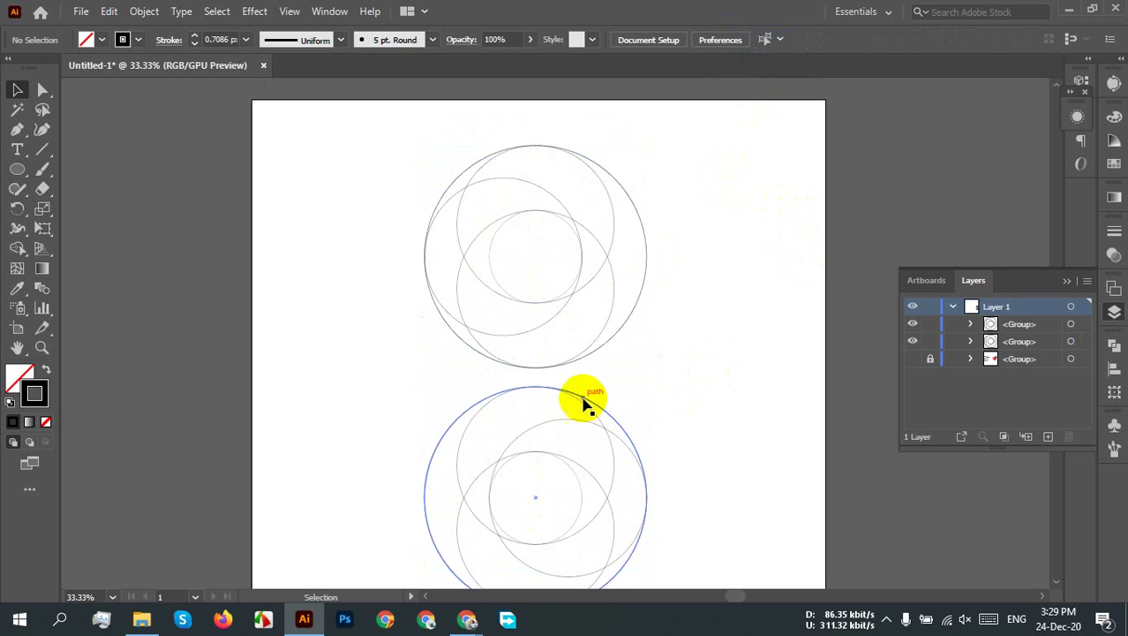
Step: Move the lower circle group straight up 218.44 px so its top touches the bottom of the upper group's innermost circle
drag(582, 403, 599, 318)
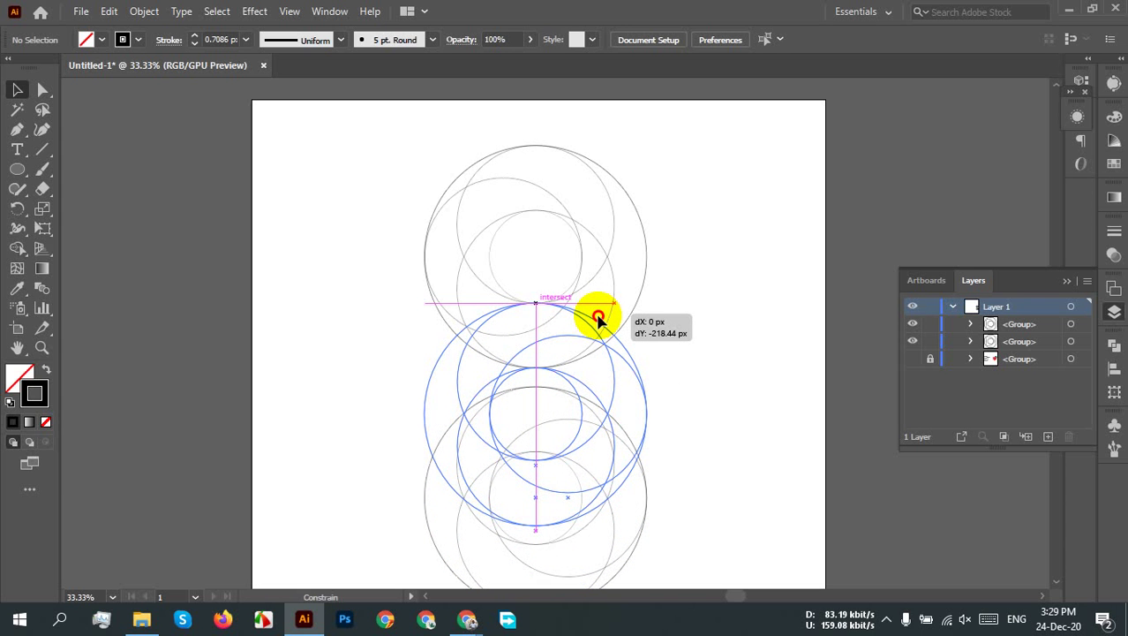
drag(599, 318, 599, 318)
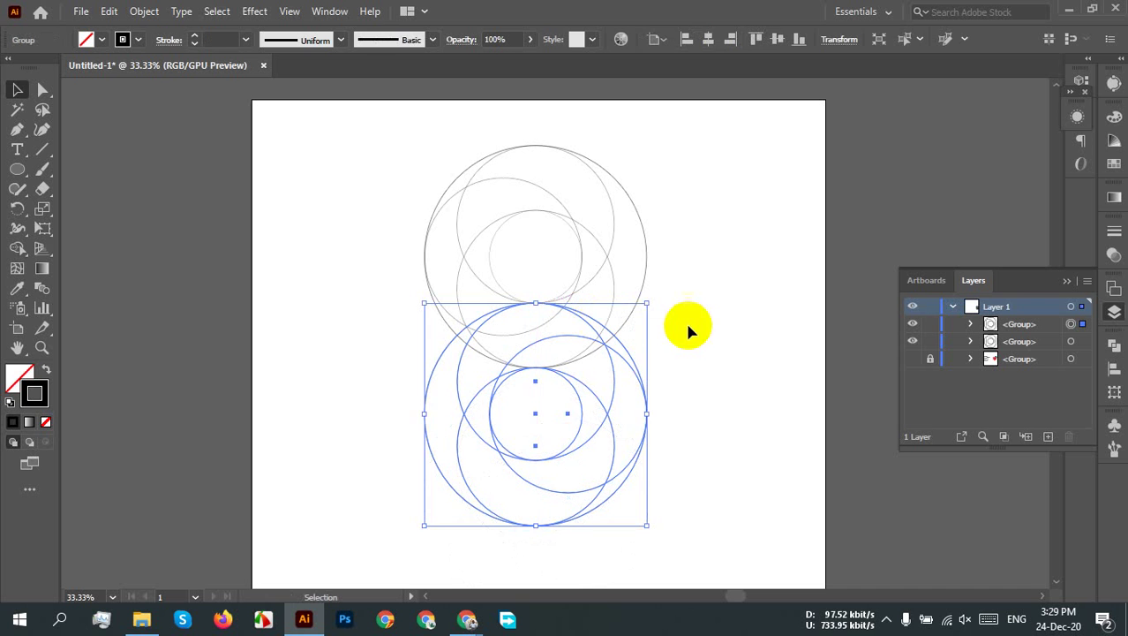
click(718, 326)
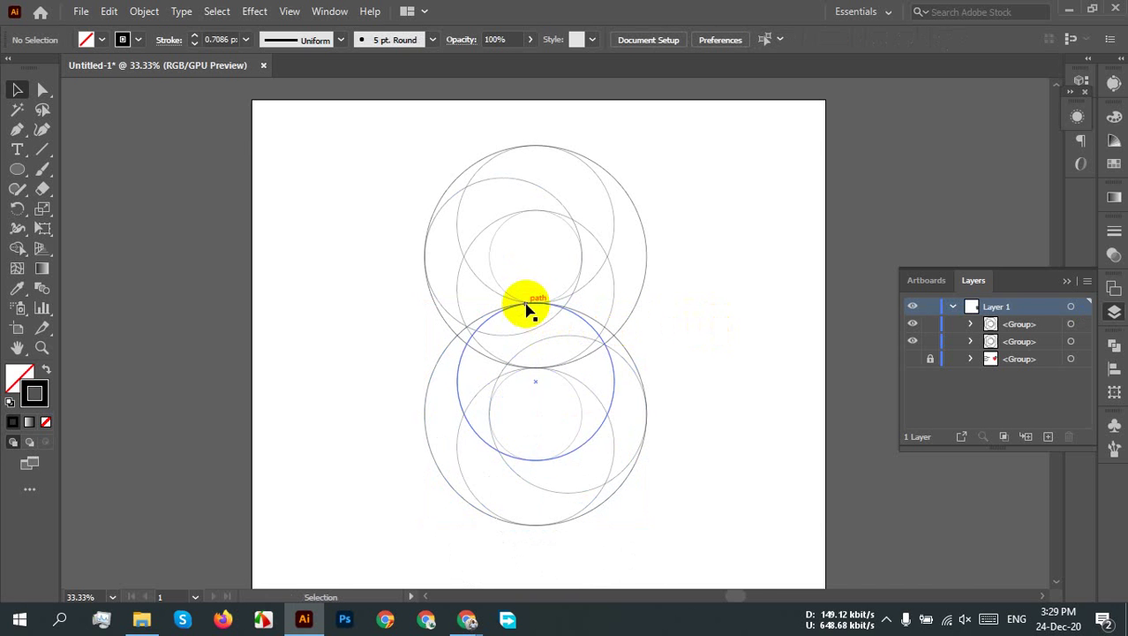
Step: Select everything and examine up close where the lower group's top meets the bottom of the upper group's innermost circle
scroll(529, 275, up, 3)
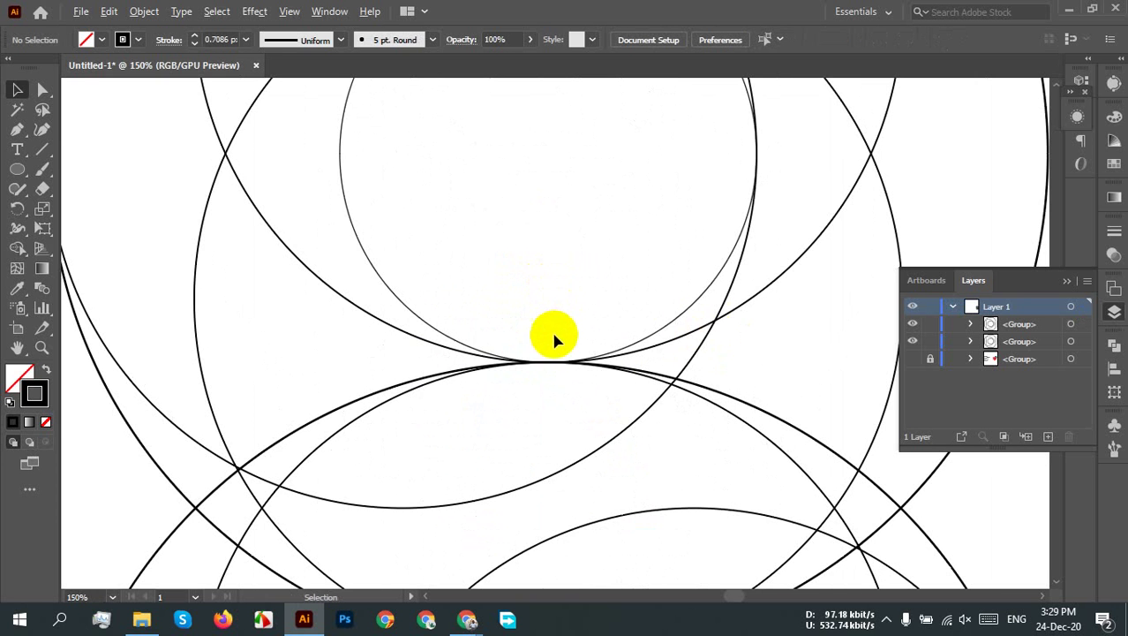
scroll(551, 342, up, 4)
key(ctrl+a)
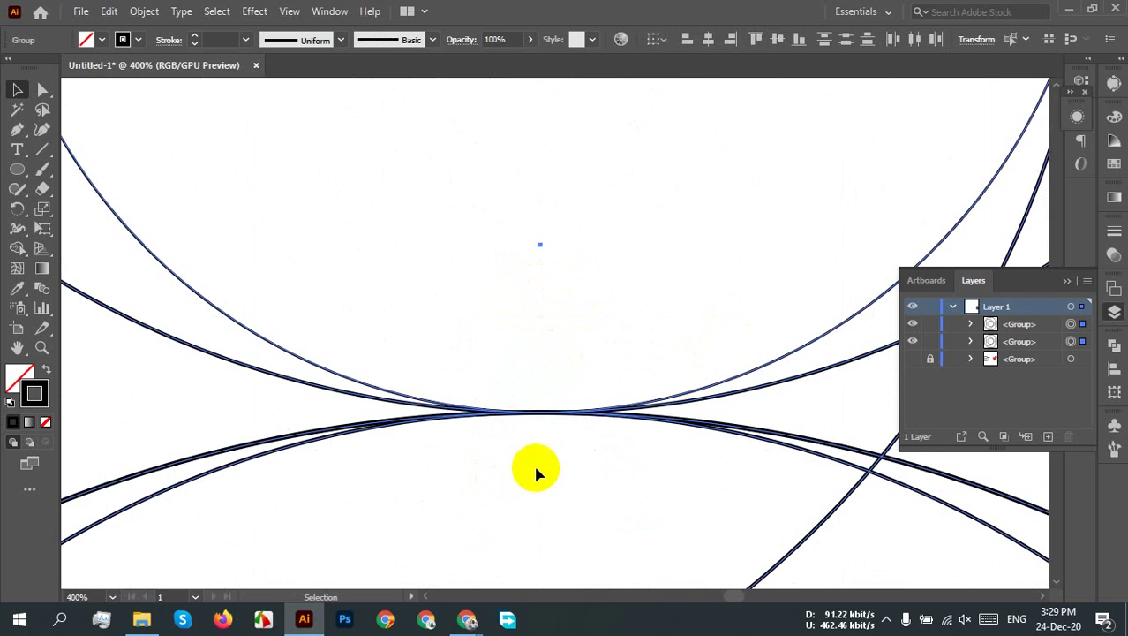
scroll(534, 460, down, 4)
scroll(535, 461, down, 3)
scroll(715, 458, up, 3)
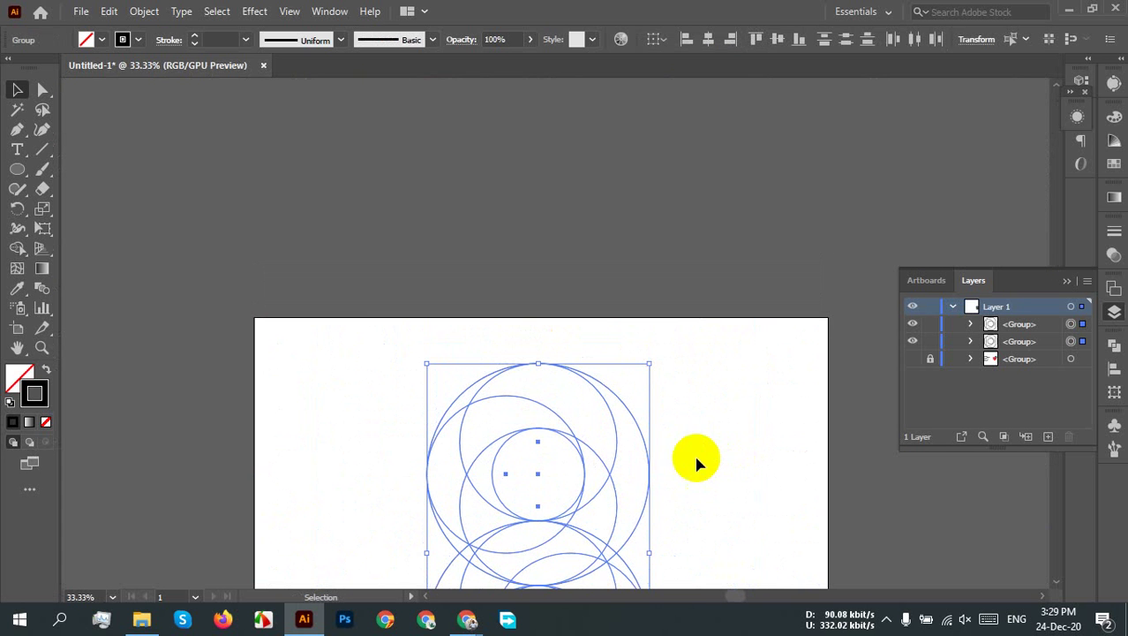
scroll(717, 495, down, 4)
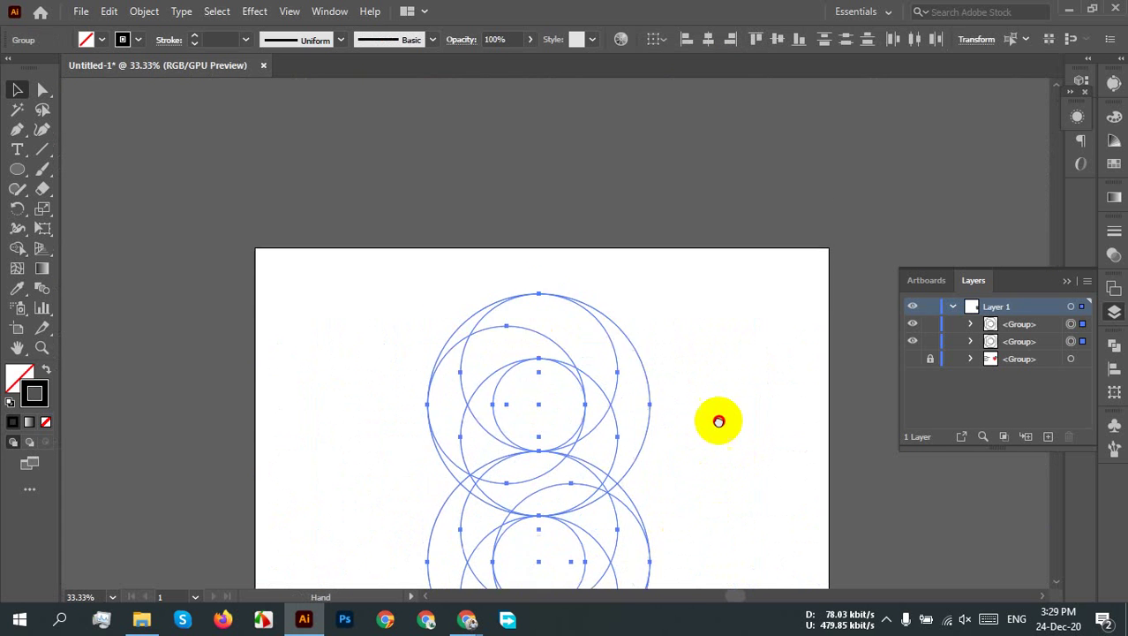
Step: Check the anchor alignment at the upper contact point in Outline view, return to the normal preview, and deselect
scroll(575, 371, up, 2)
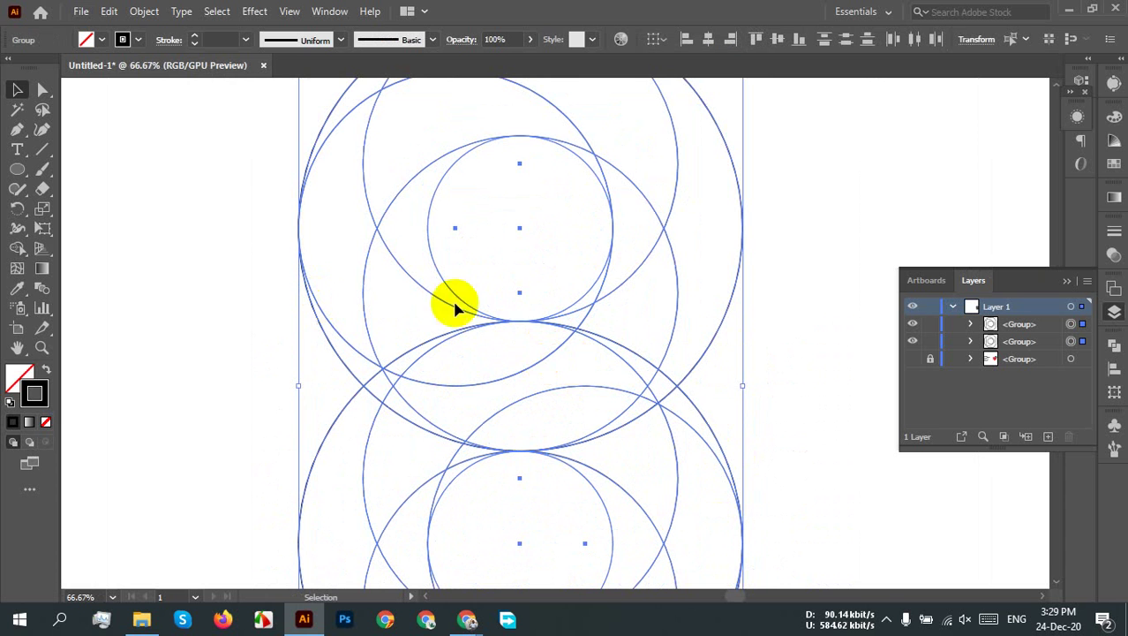
key(a)
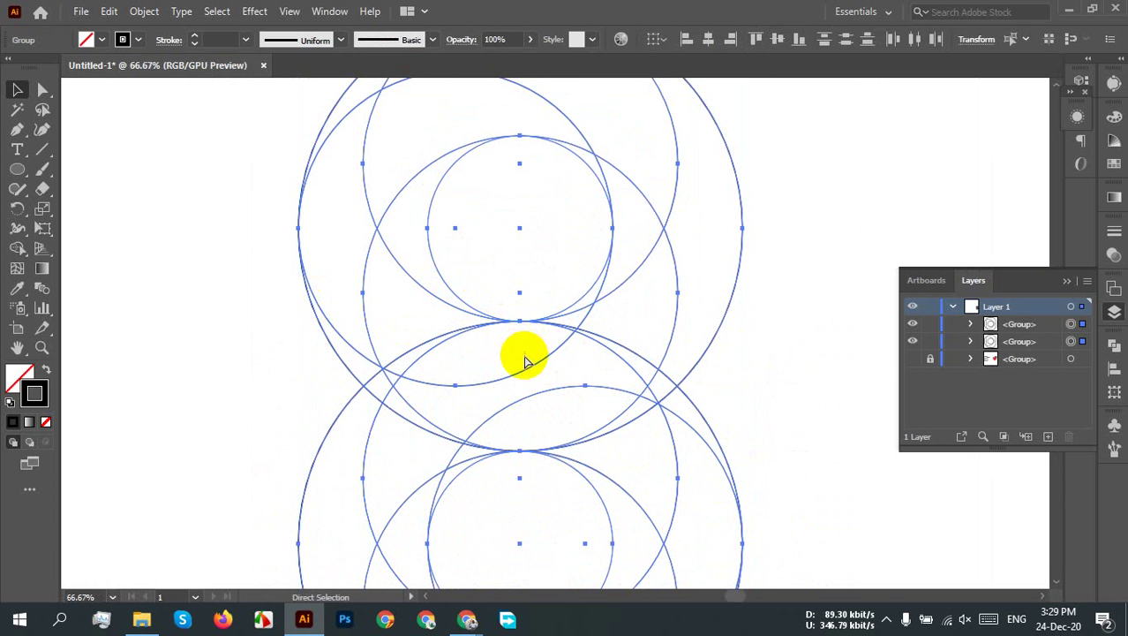
key(ctrl+y)
key(v)
scroll(524, 314, up, 1)
scroll(521, 322, up, 7)
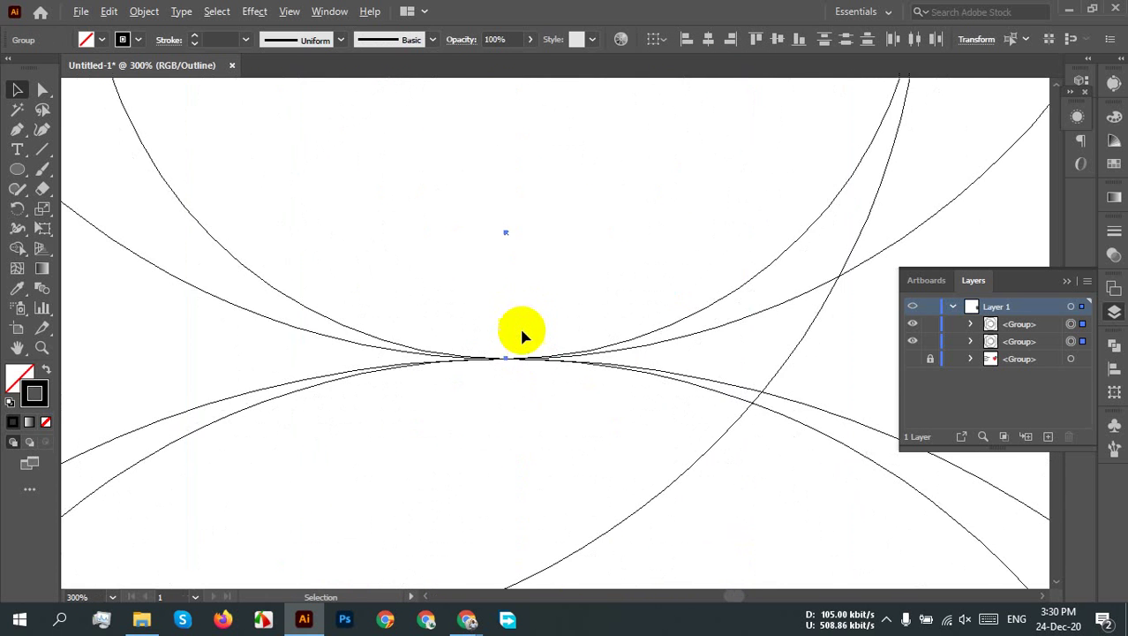
drag(504, 371, 371, 525)
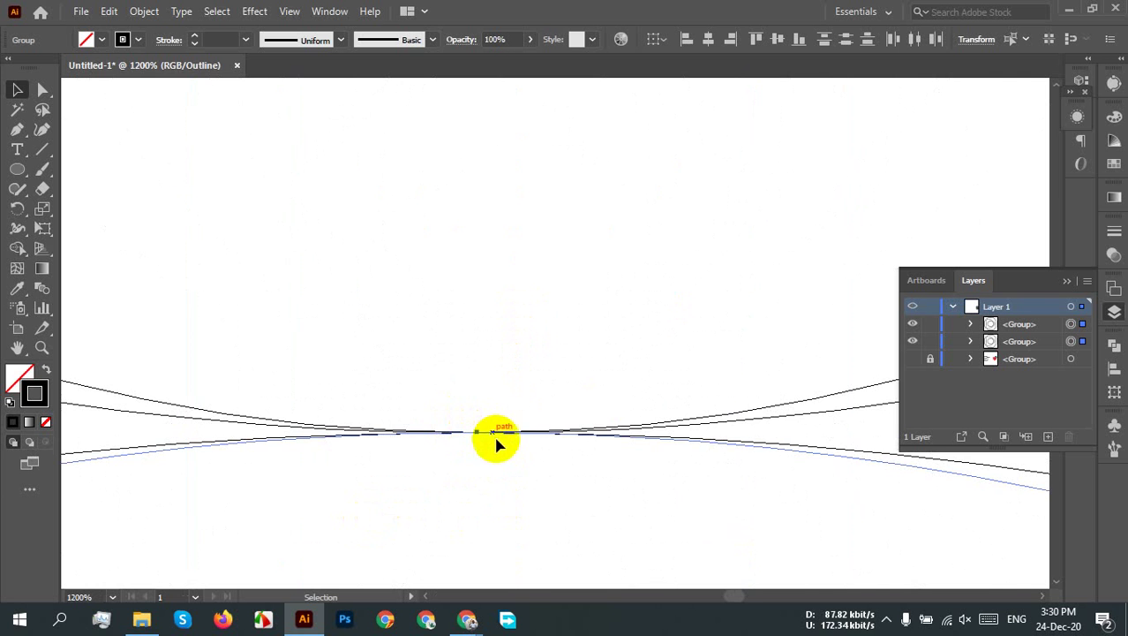
scroll(494, 433, down, 6)
scroll(506, 466, down, 4)
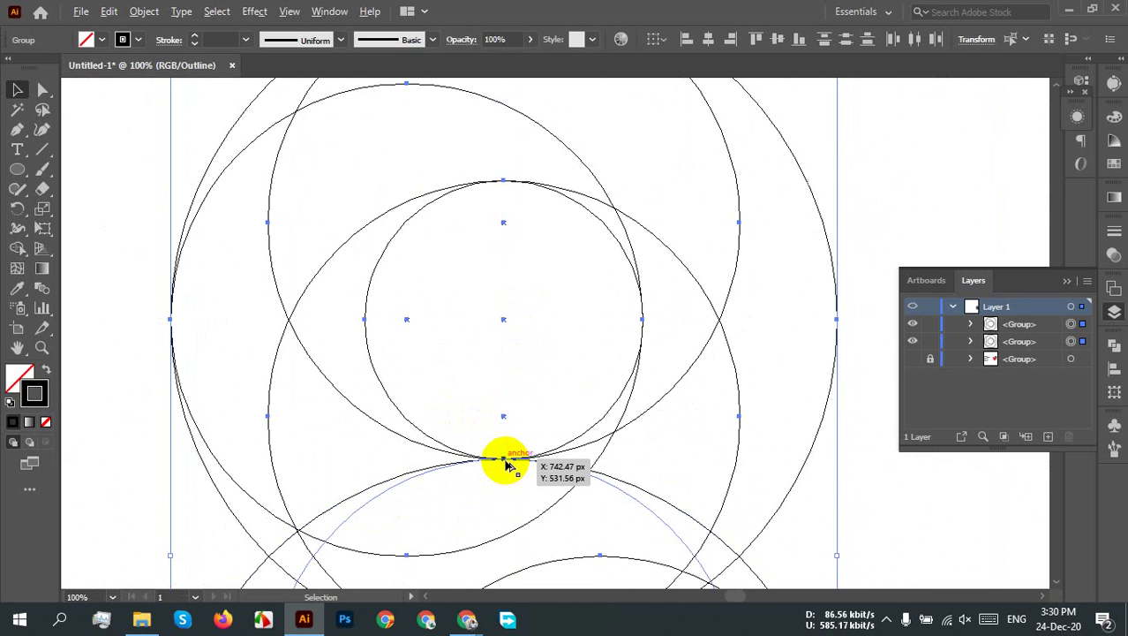
drag(795, 539, 680, 340)
key(ctrl+y)
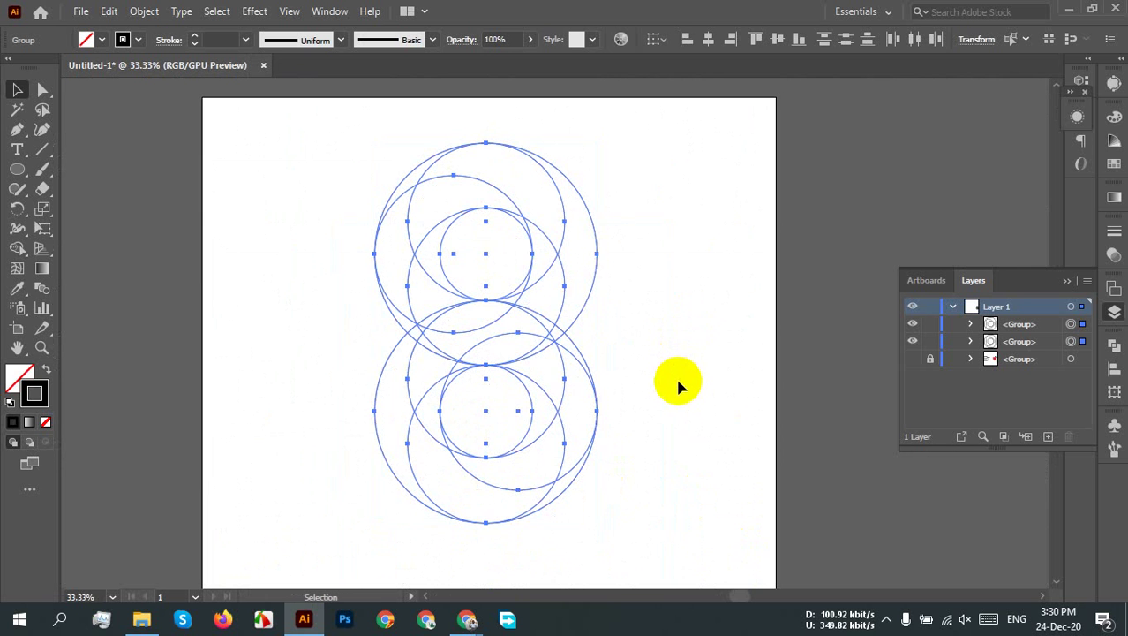
click(687, 353)
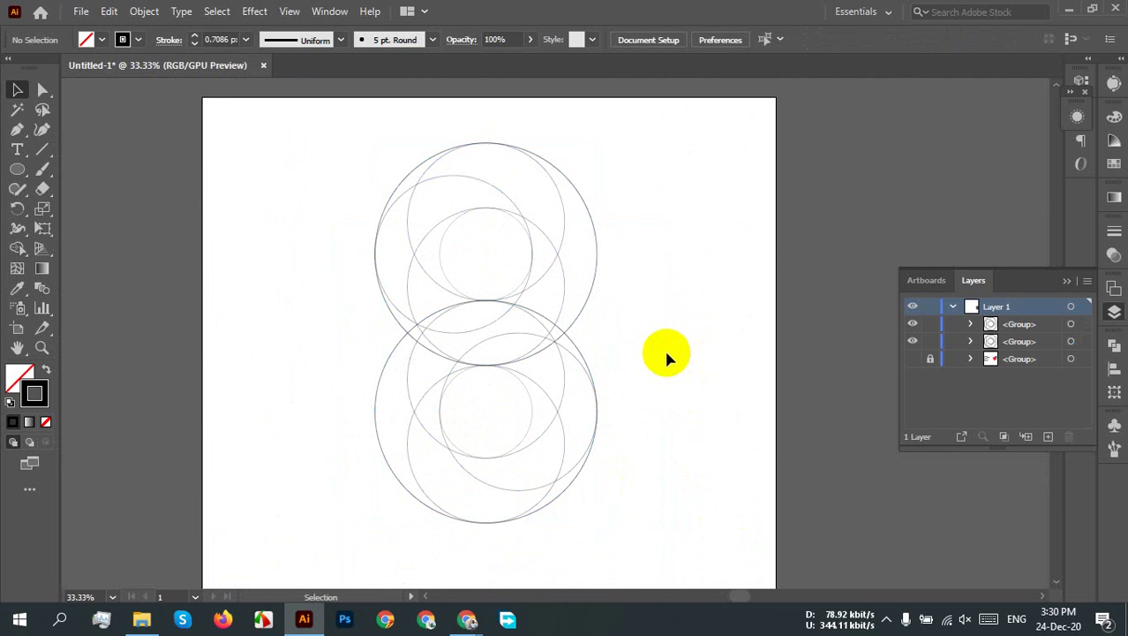
Step: Check in Outline view where the upper group's outer circle meets the lower group's innermost circle, restore the preview, and deselect
scroll(587, 330, up, 1)
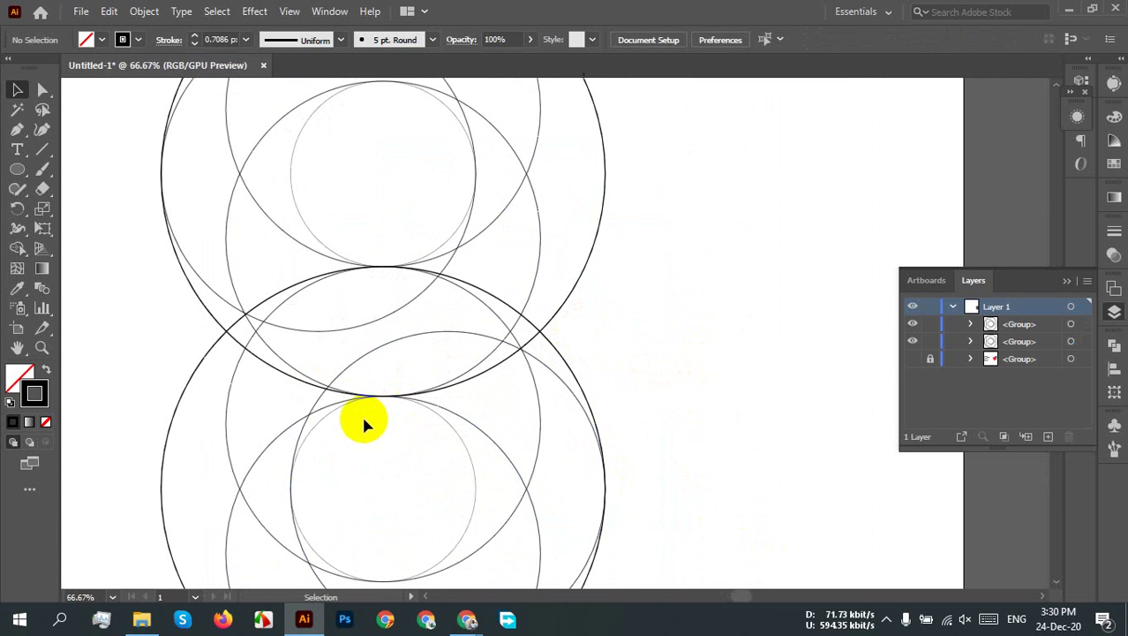
scroll(361, 414, up, 2)
drag(362, 413, 377, 316)
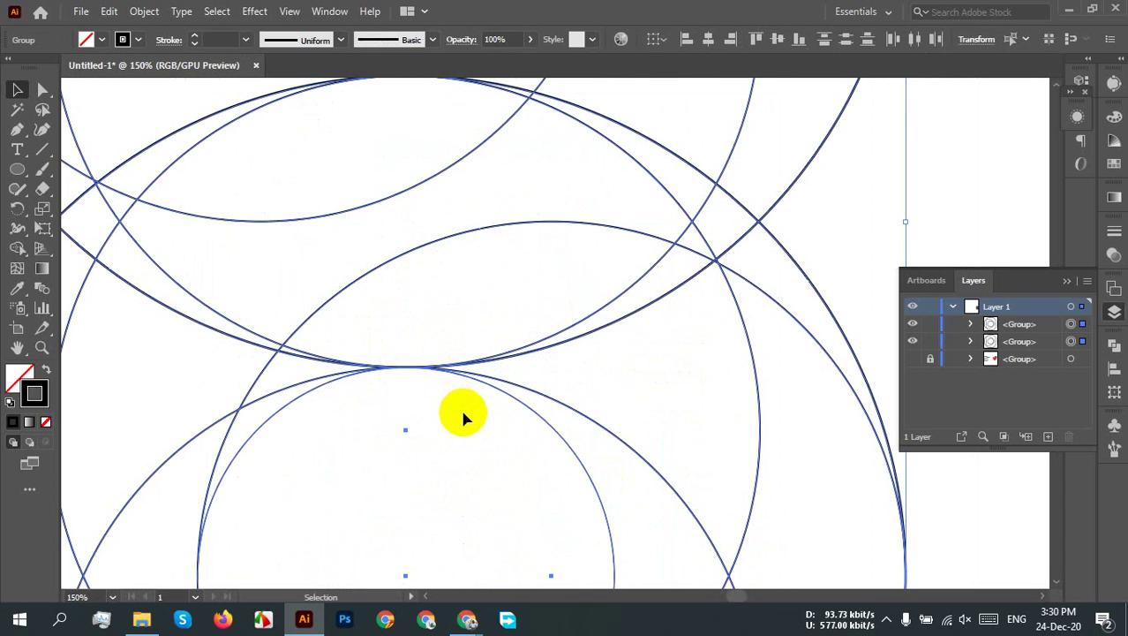
key(a)
key(ctrl+y)
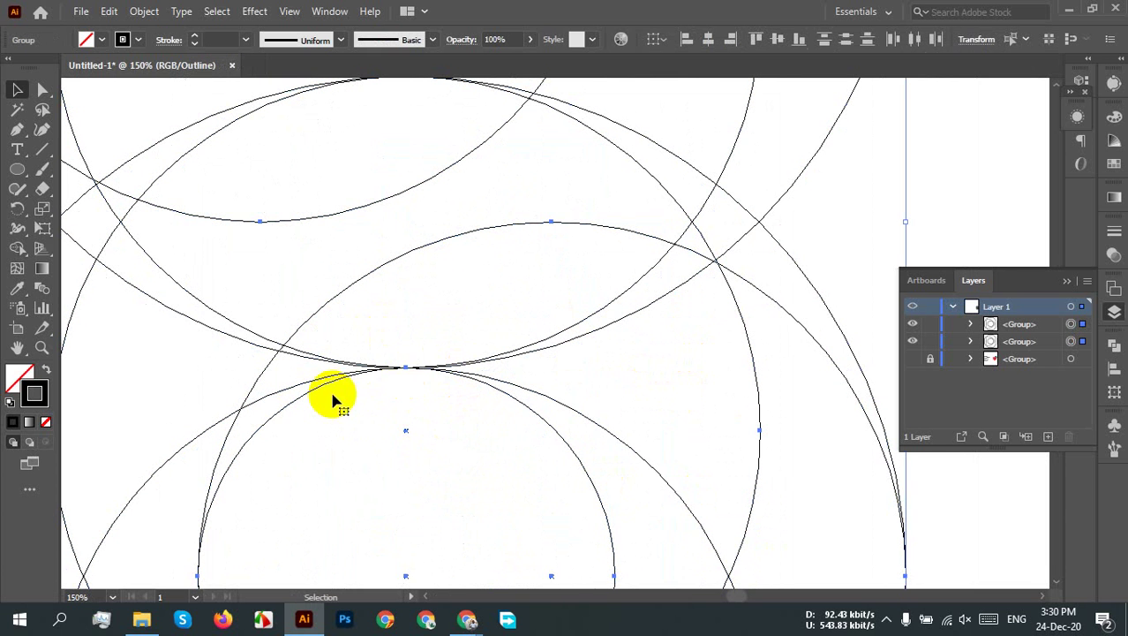
key(ctrl+y)
key(v)
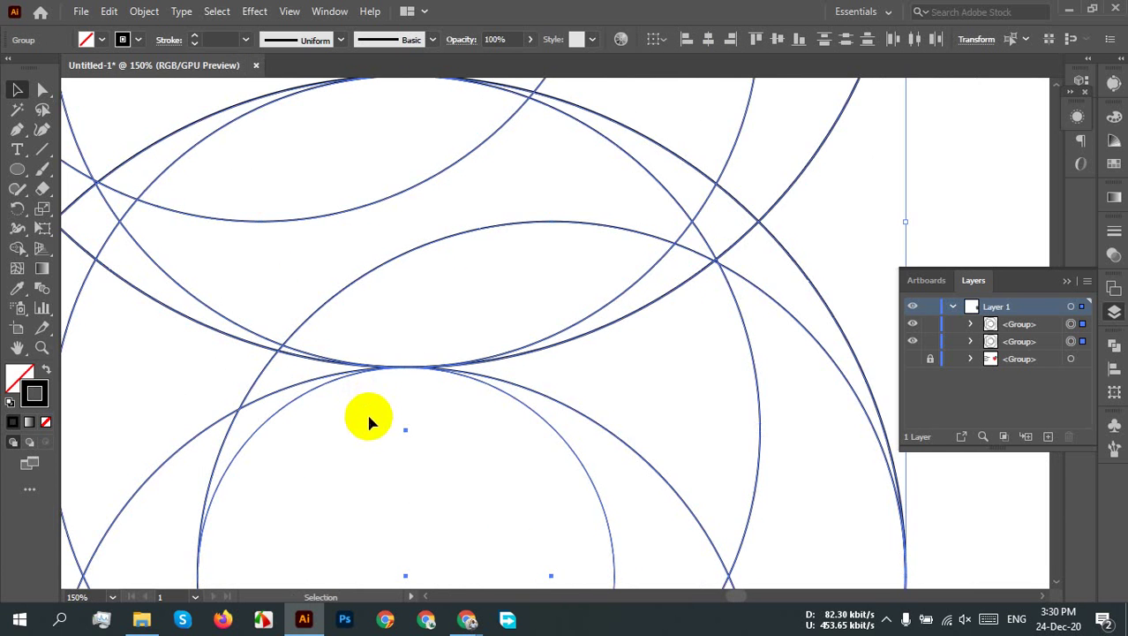
scroll(424, 406, down, 3)
click(672, 291)
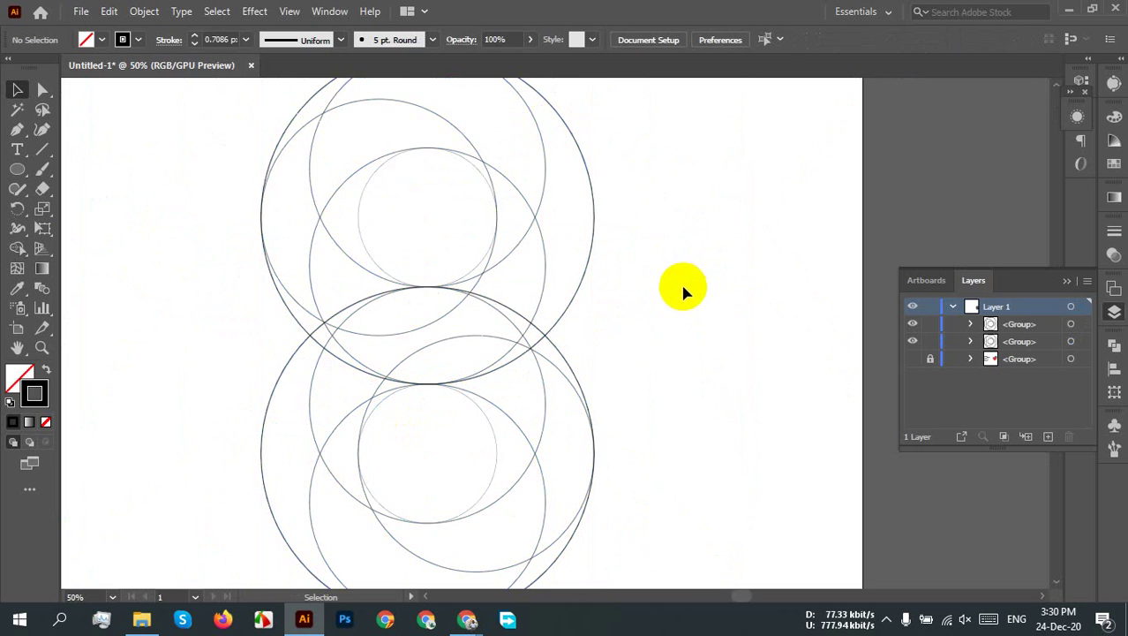
Step: Select both circle groups and use Shape Builder on the upper group's outer crescent region and its innermost circle
scroll(688, 285, down, 1)
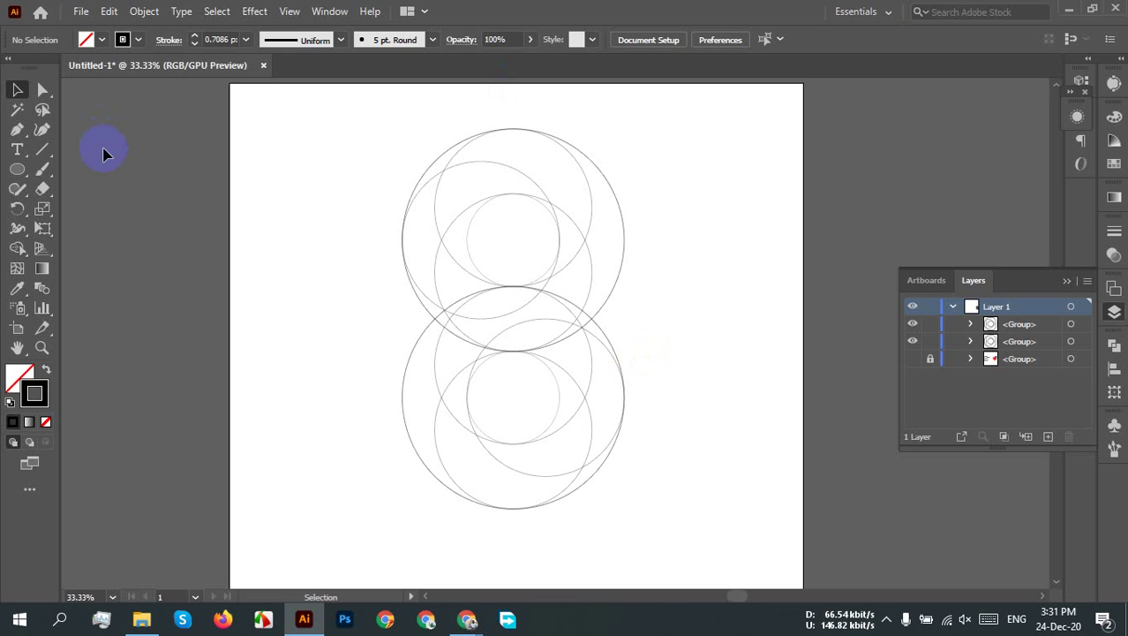
drag(314, 113, 760, 468)
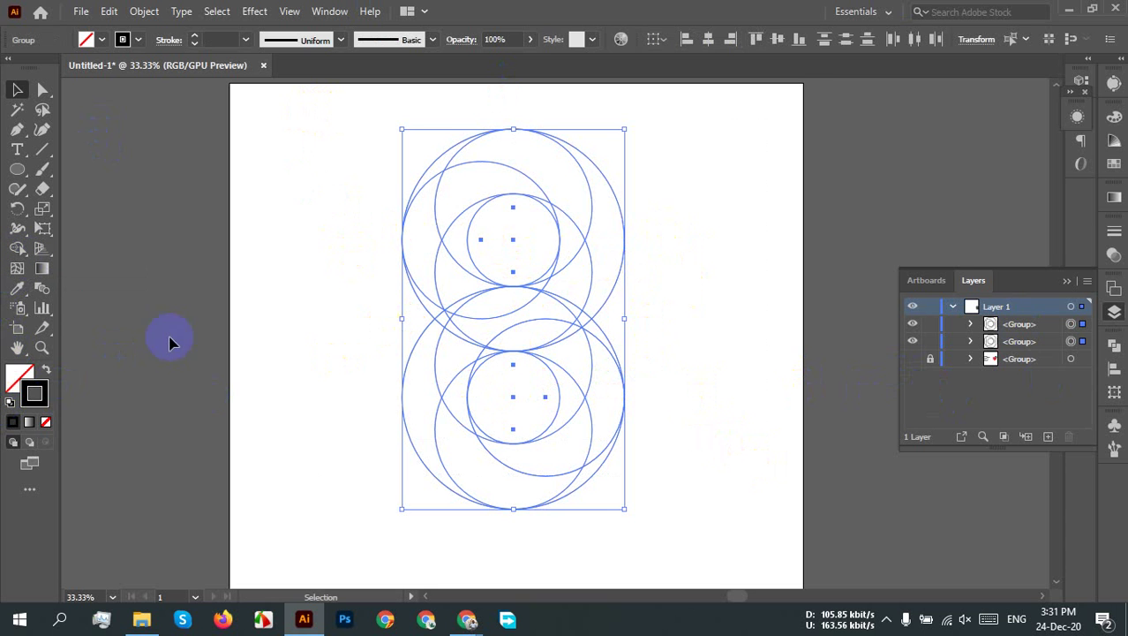
click(21, 253)
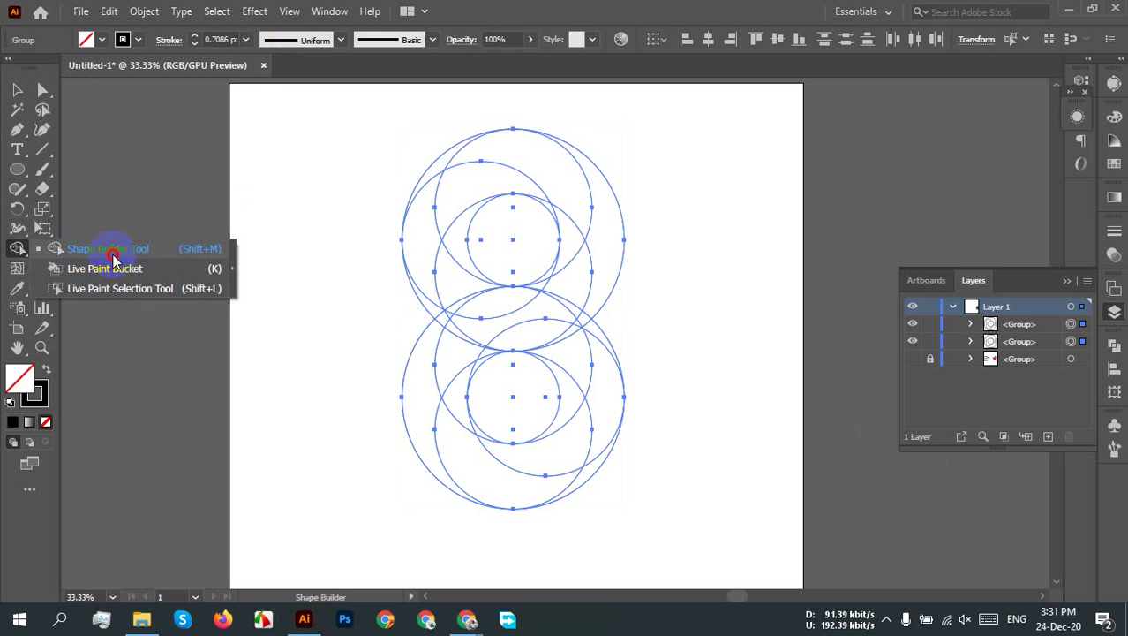
click(115, 250)
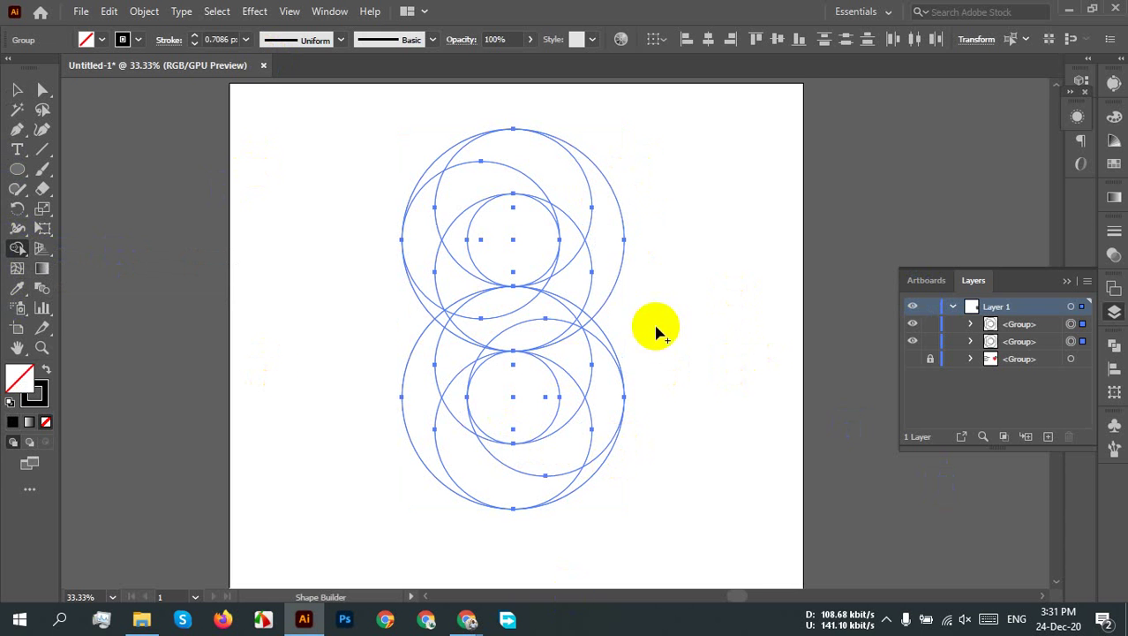
click(603, 247)
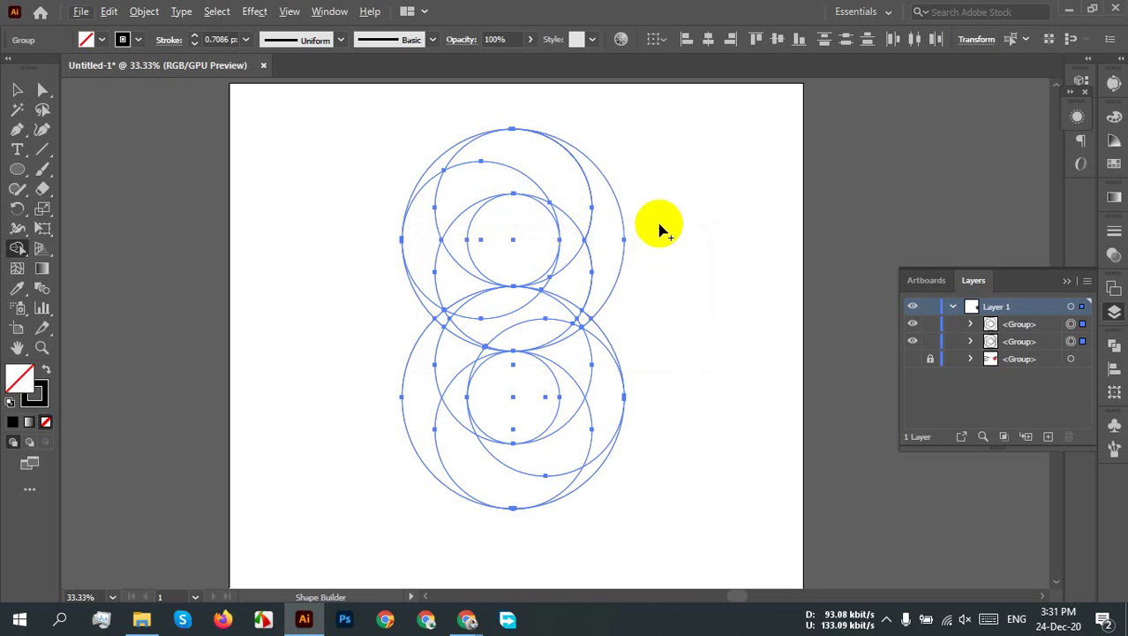
click(495, 246)
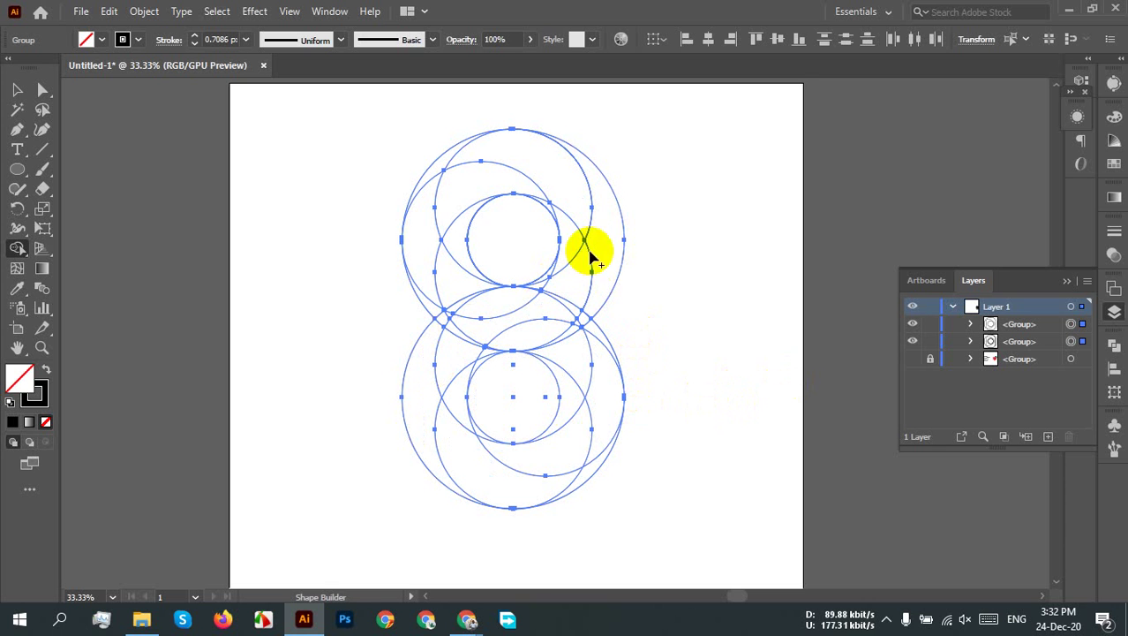
Step: Merge the regions running diagonally from the upper-right crescent to the lower-left crescent into one S-shaped band, including the notch at its lower-right edge
drag(595, 251, 435, 362)
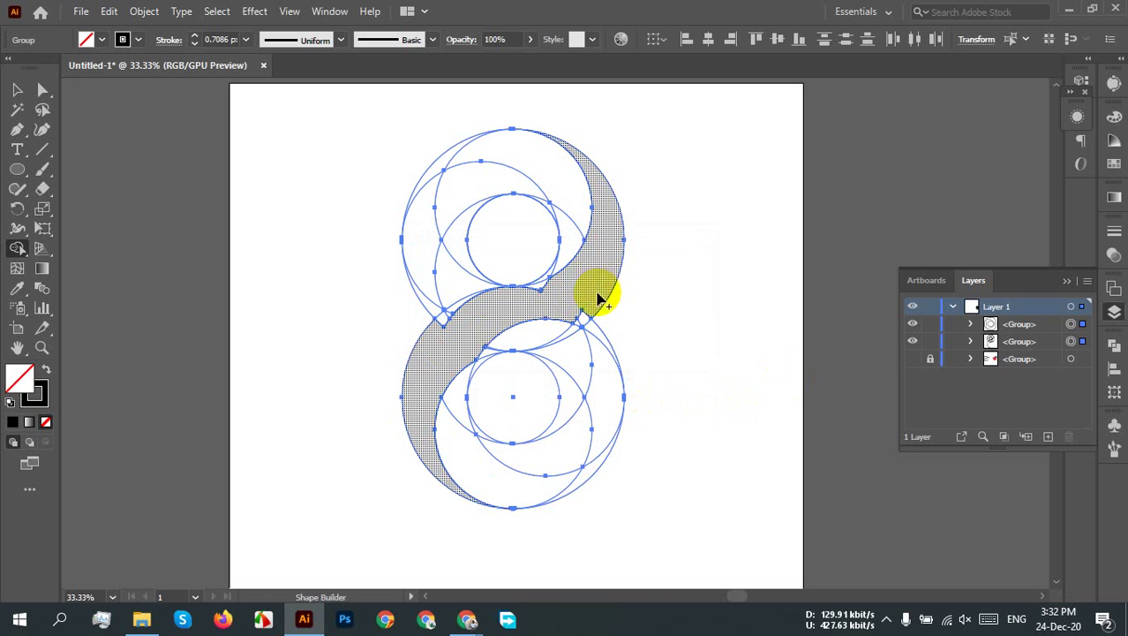
drag(572, 328, 558, 331)
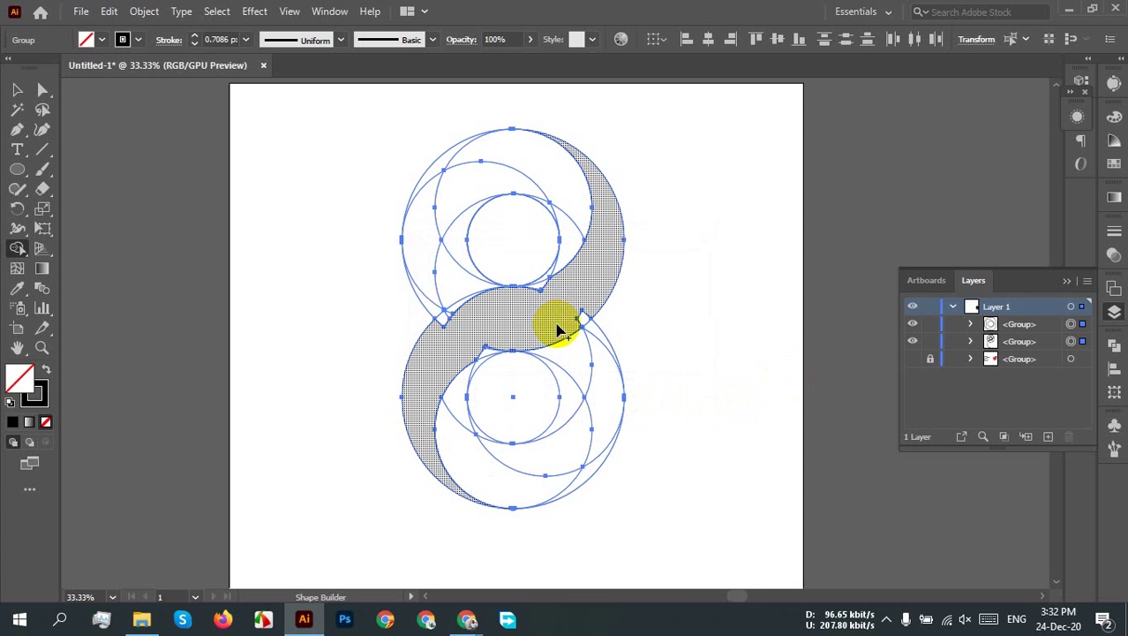
scroll(585, 311, up, 6)
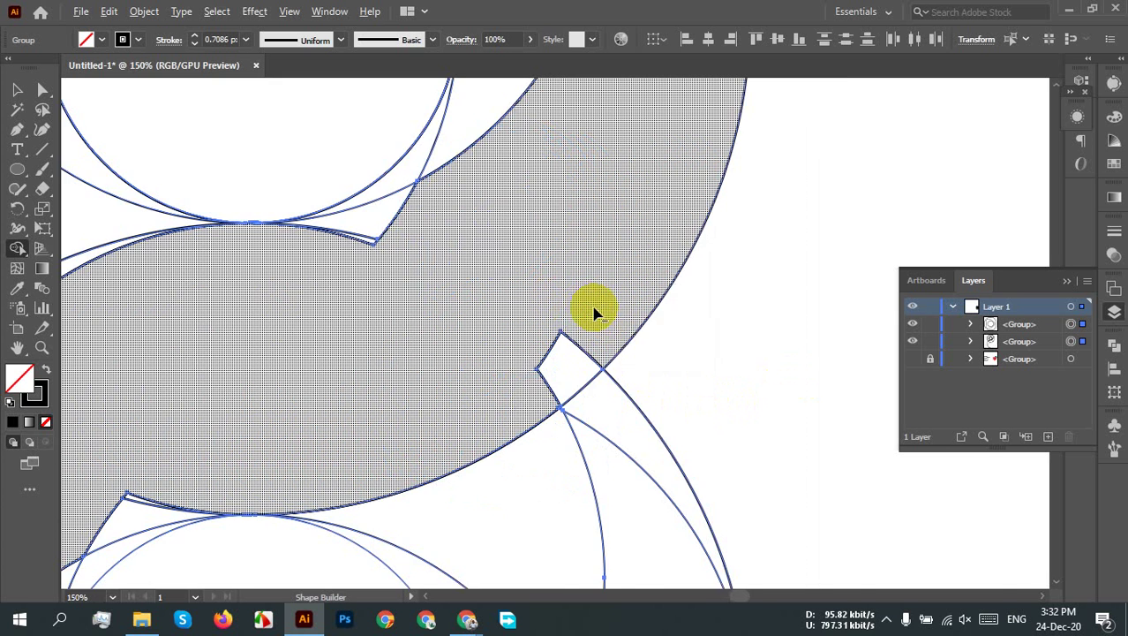
scroll(530, 349, down, 3)
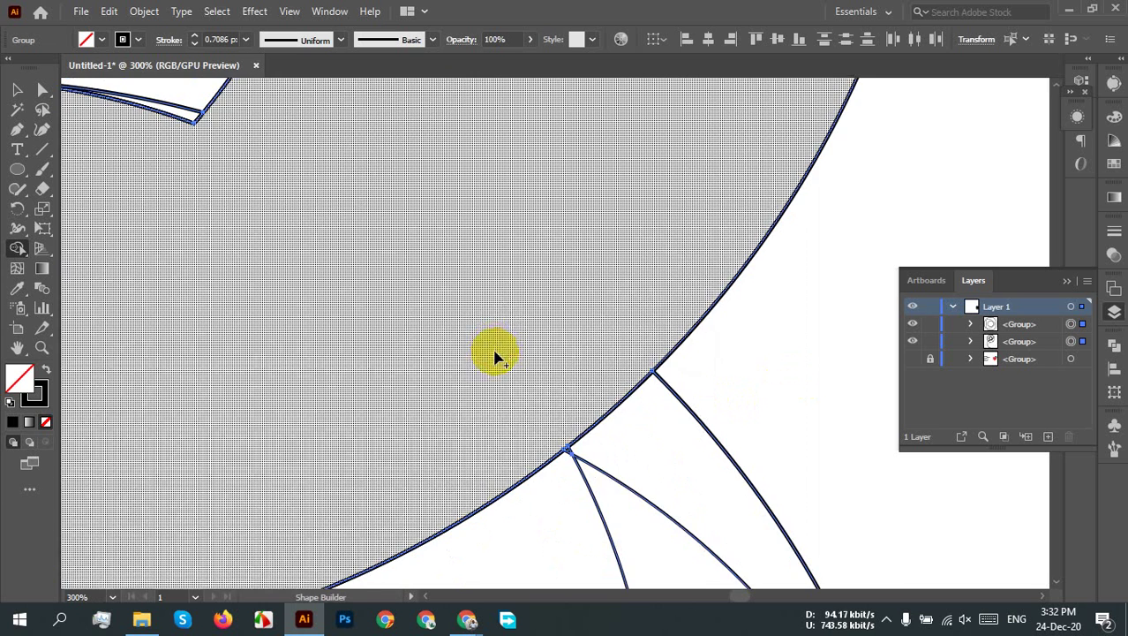
drag(322, 366, 761, 241)
mouse_move(646, 295)
mouse_down()
mouse_move(557, 372)
mouse_move(521, 370)
mouse_up()
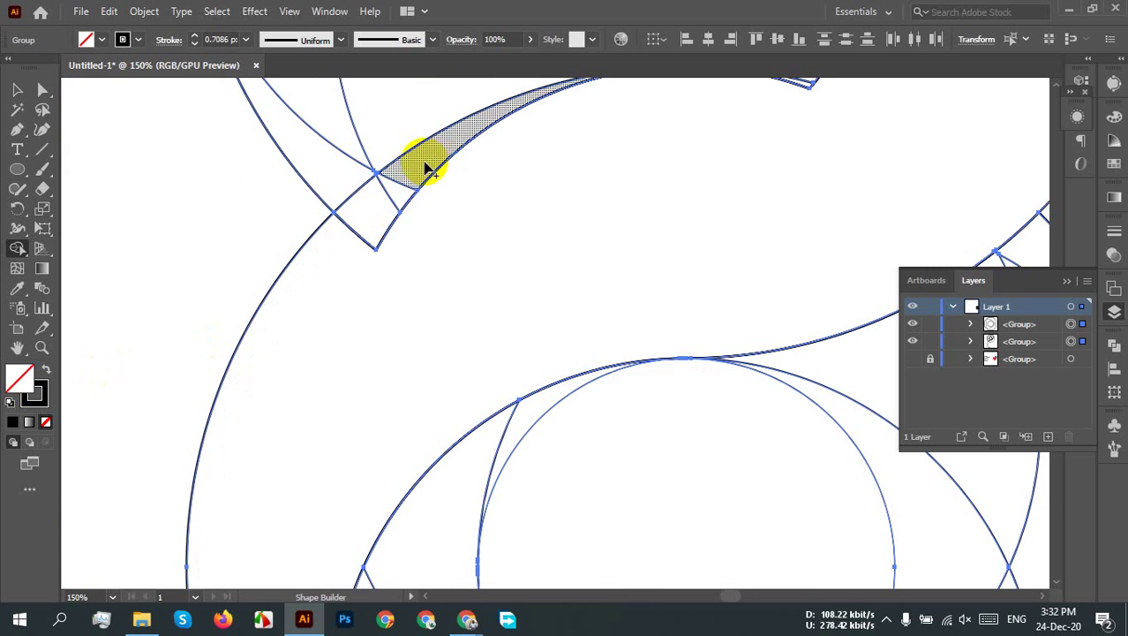
Step: Merge the leftover slivers along the S-shaped band's upper edge into it, below the upper innermost circle and at the left crossing
drag(428, 165, 348, 264)
scroll(636, 216, down, 3)
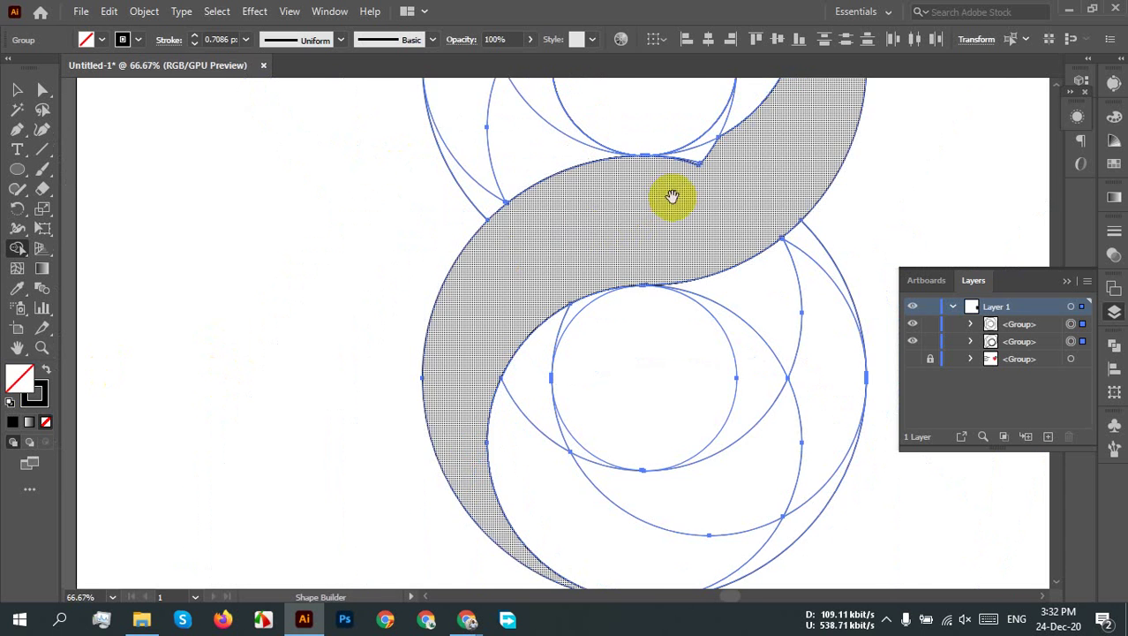
scroll(548, 291, up, 5)
mouse_move(554, 262)
mouse_down()
mouse_move(411, 298)
mouse_move(594, 305)
mouse_up()
scroll(615, 298, down, 4)
scroll(615, 298, down, 1)
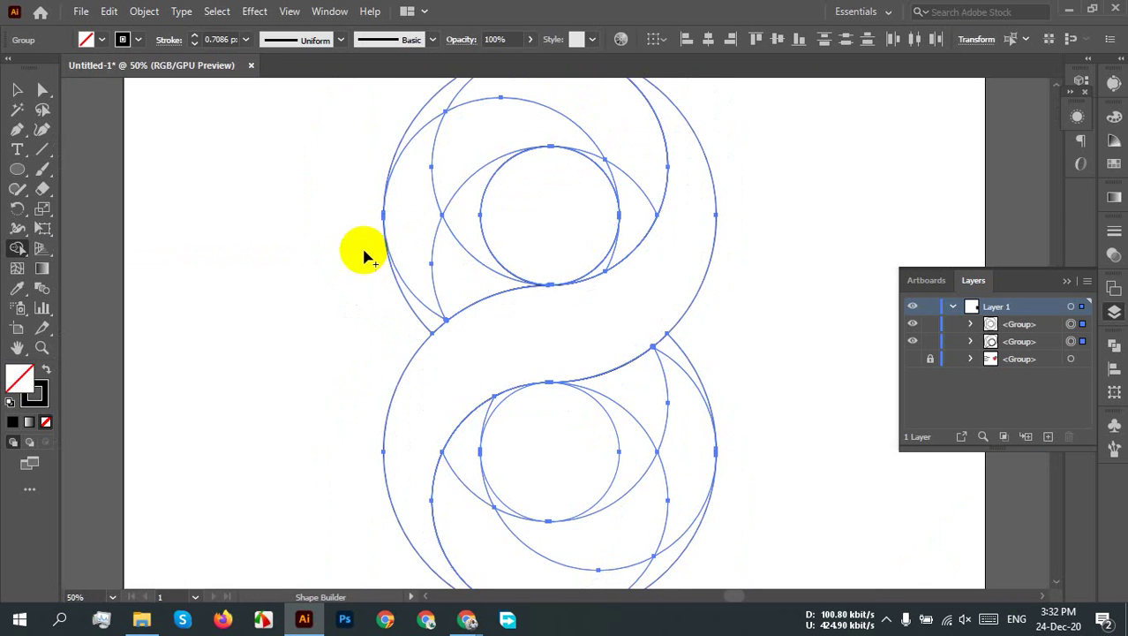
Step: Try erasing the outer regions at the upper left and lower right of the figure eight, and undo the removals
mouse_move(360, 163)
mouse_down()
mouse_move(403, 199)
mouse_move(390, 196)
mouse_up()
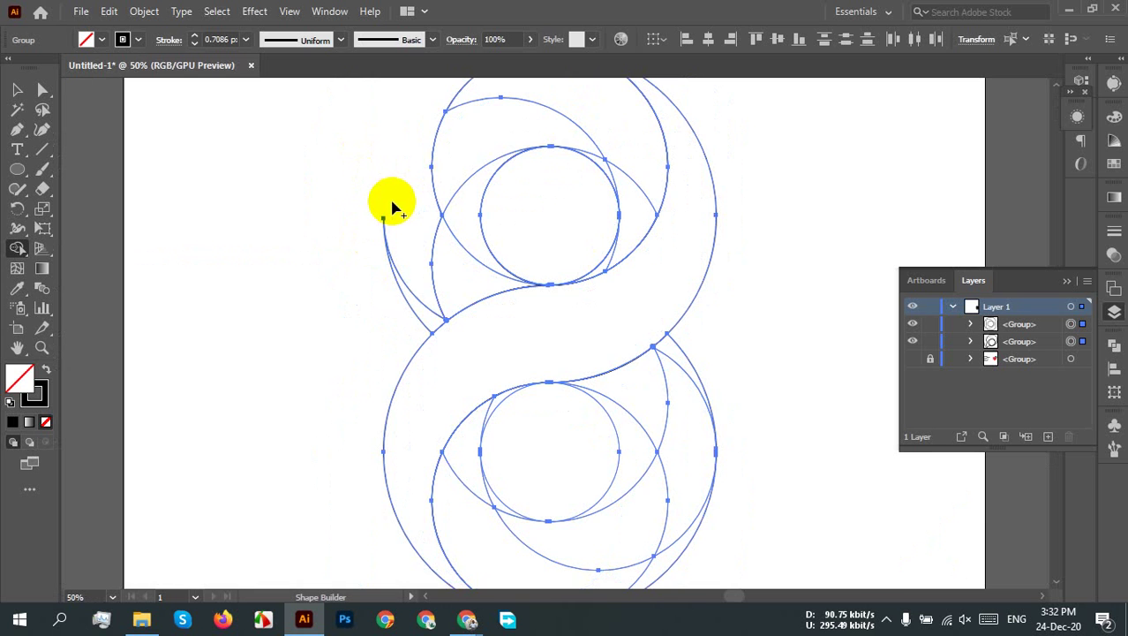
scroll(391, 198, down, 2)
mouse_move(597, 322)
mouse_down()
mouse_move(517, 368)
mouse_move(469, 416)
mouse_up()
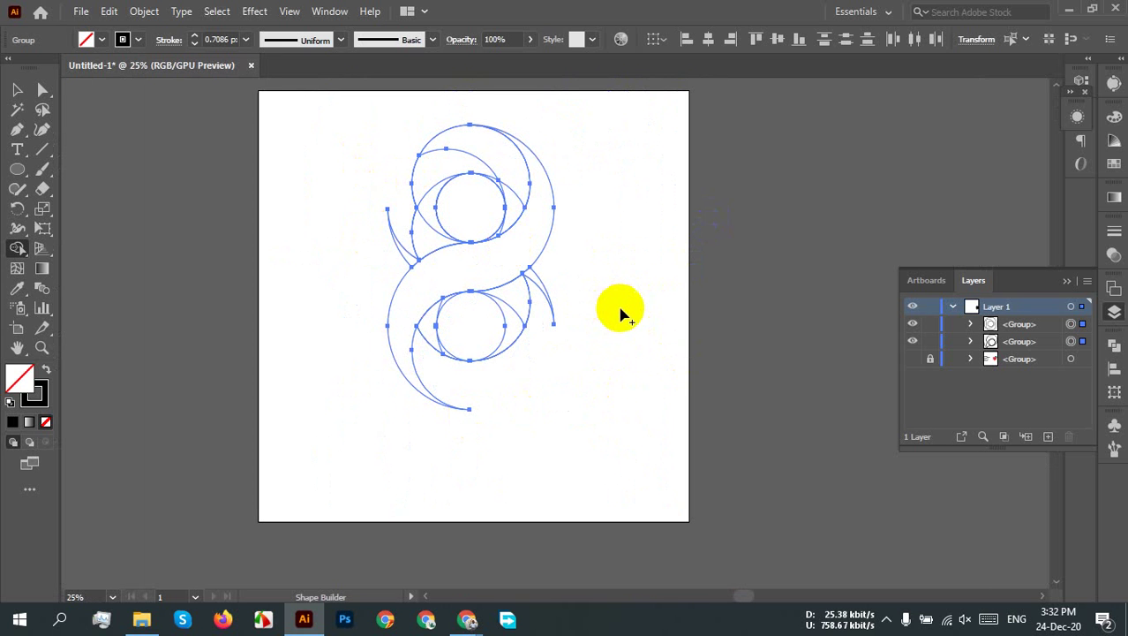
key(ctrl)
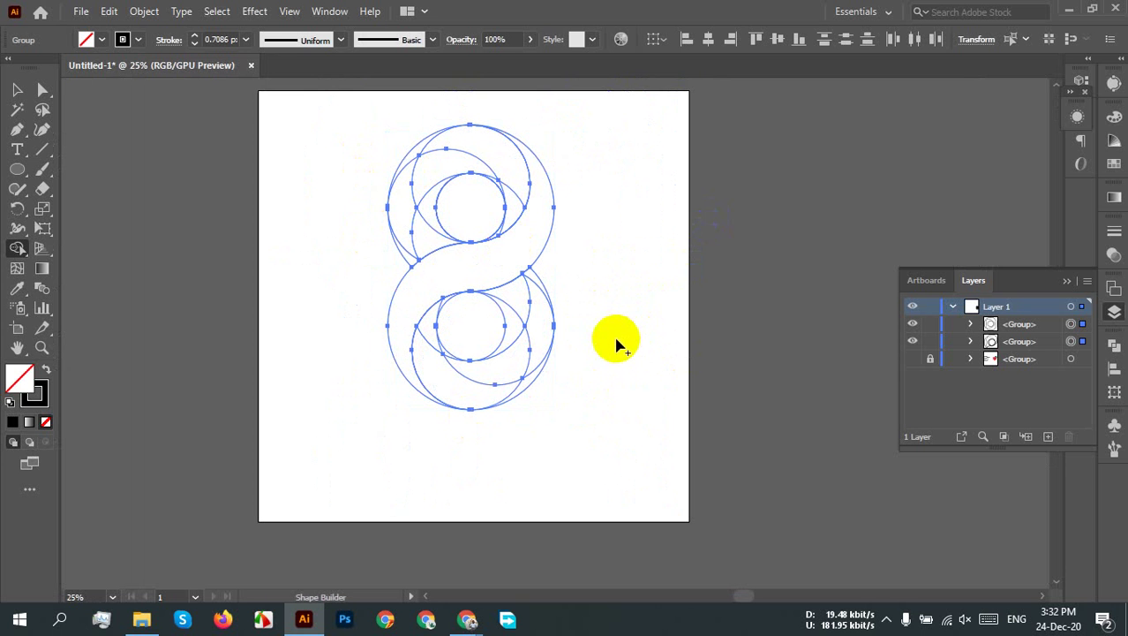
Step: Merge the regions to the left of the upper group's innermost circle into a single inner crescent above the S-shaped band
mouse_move(425, 393)
mouse_down()
mouse_move(466, 260)
mouse_move(403, 256)
mouse_move(540, 181)
mouse_move(574, 252)
mouse_up()
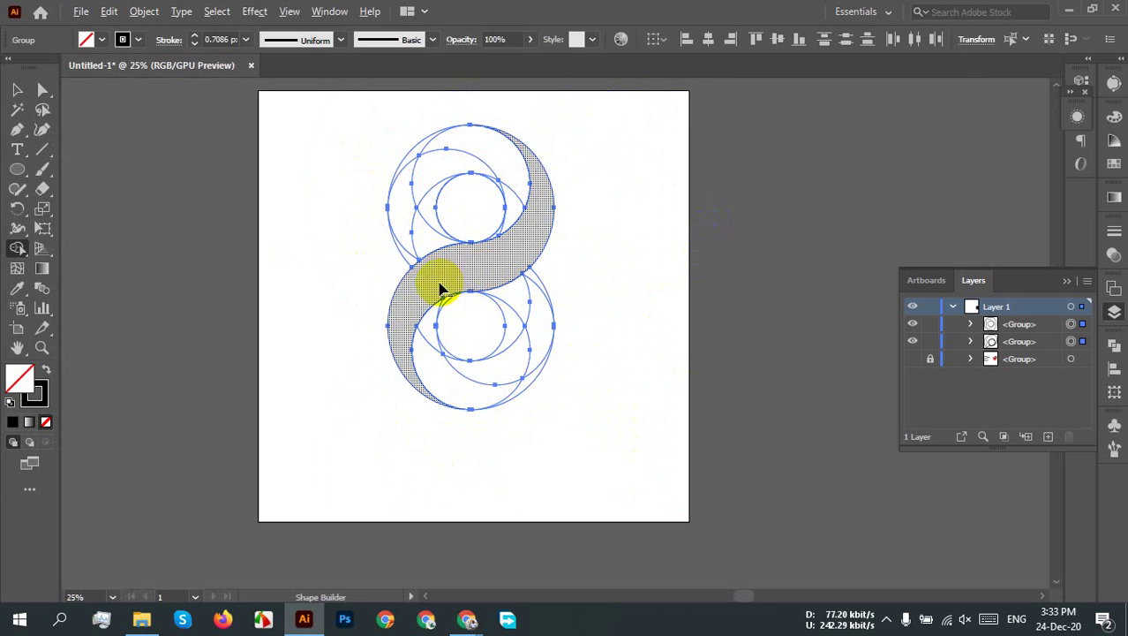
scroll(441, 284, up, 6)
drag(484, 184, 430, 472)
drag(415, 406, 433, 294)
scroll(433, 294, down, 2)
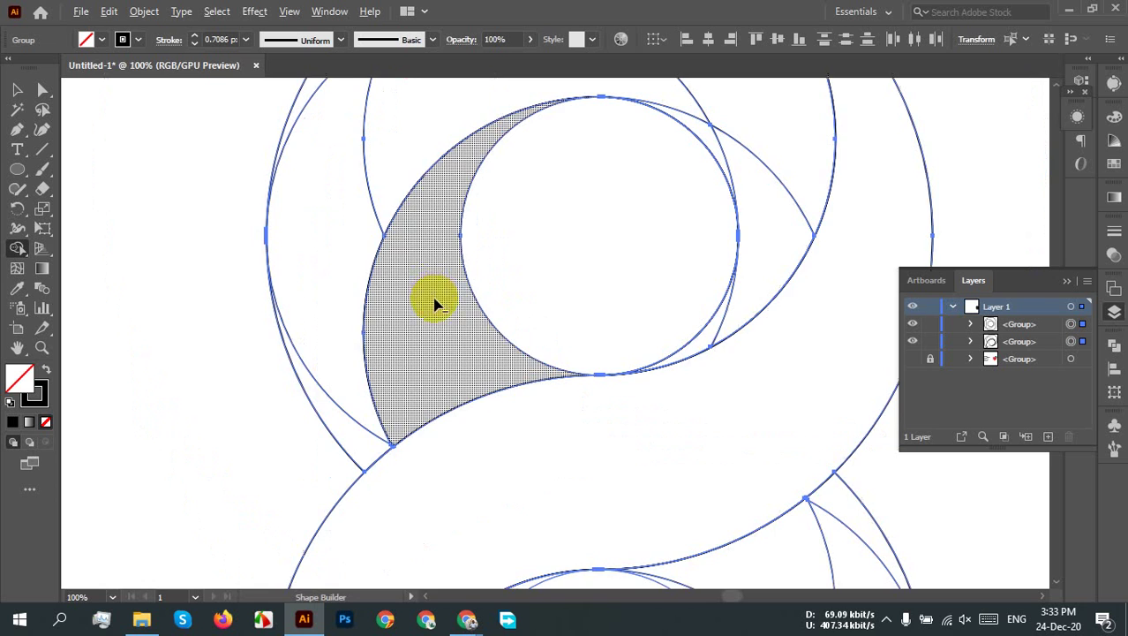
Step: Merge the tiny triangle at the inner crescent's lower tip into the crescent so its corner reaches the S-shaped band
scroll(382, 515, up, 3)
scroll(449, 293, up, 1)
scroll(448, 287, up, 3)
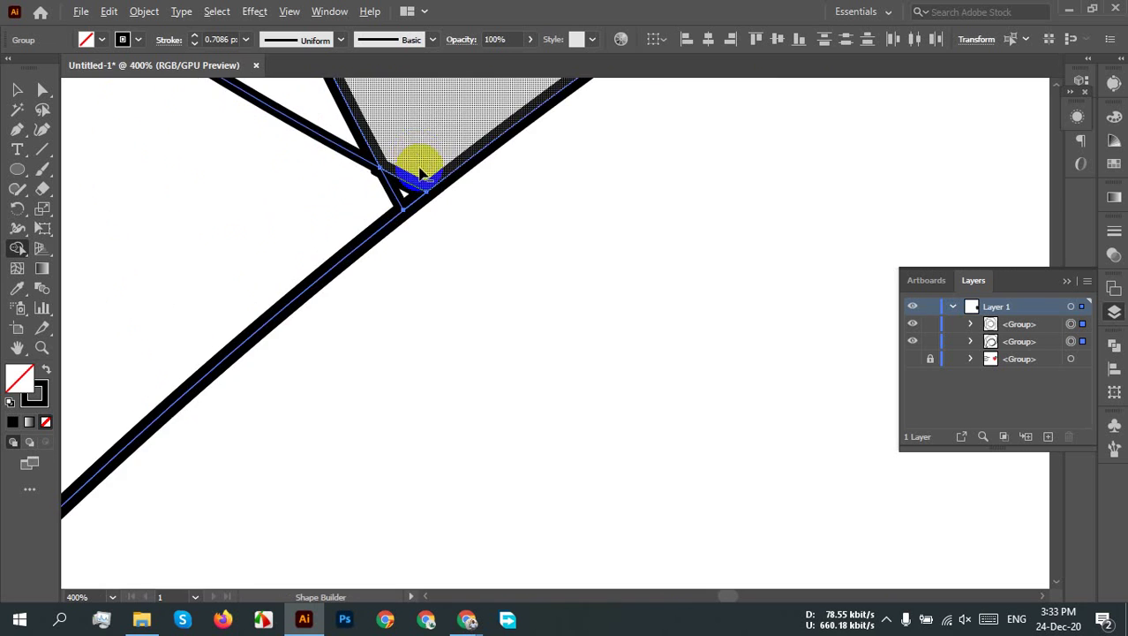
drag(439, 122, 402, 385)
scroll(362, 463, up, 3)
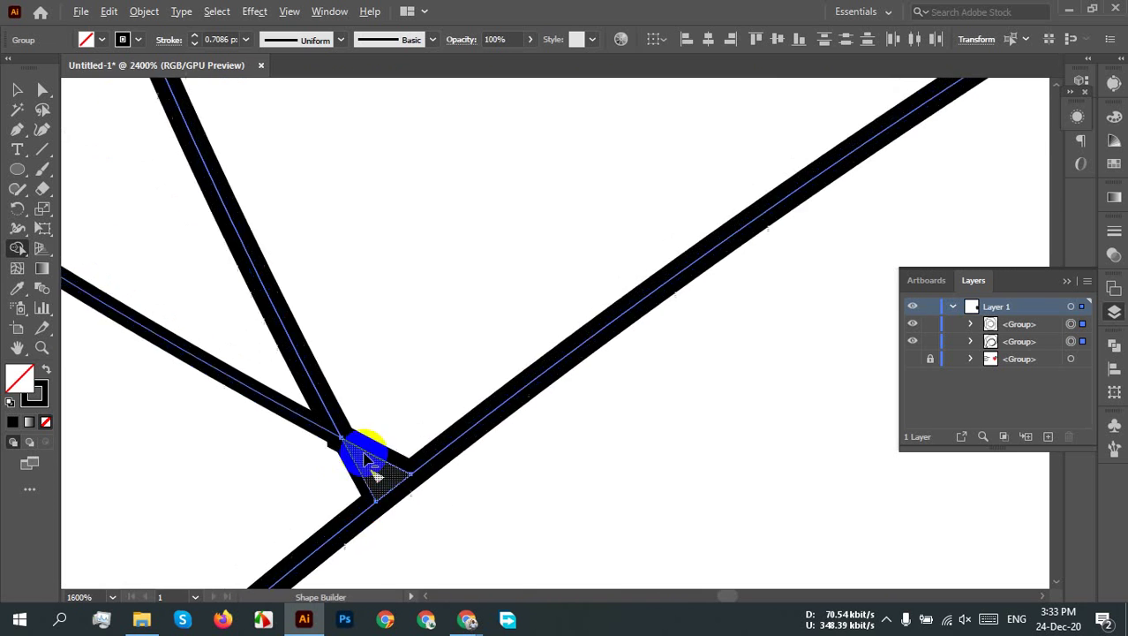
mouse_move(446, 450)
mouse_down()
mouse_move(409, 291)
mouse_move(351, 333)
mouse_move(340, 390)
mouse_up()
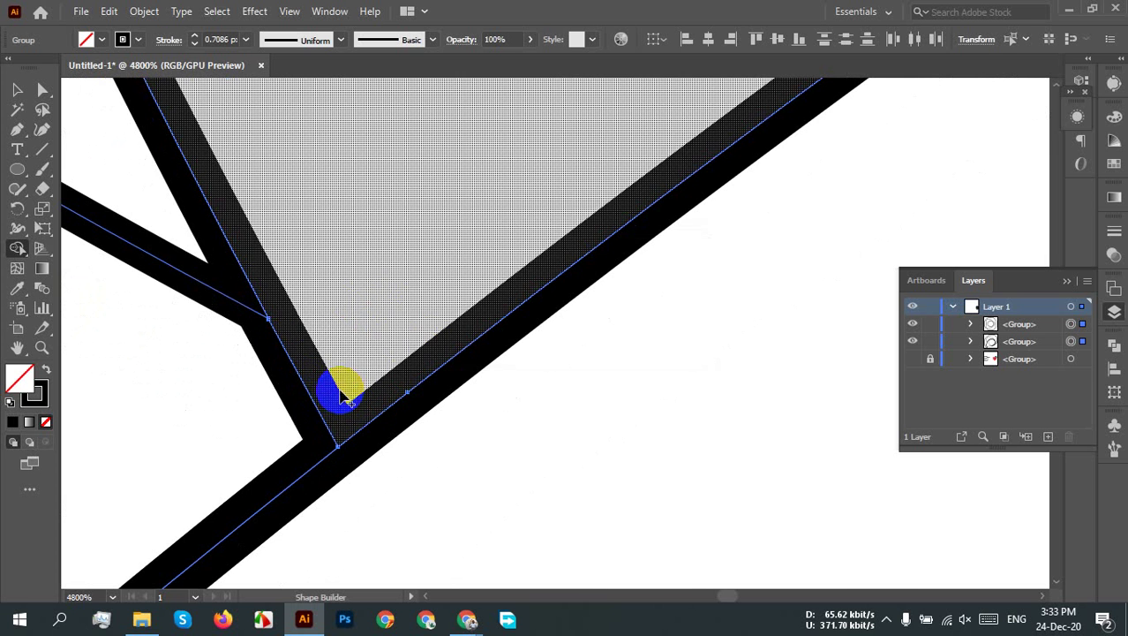
scroll(340, 353, down, 10)
scroll(264, 342, down, 3)
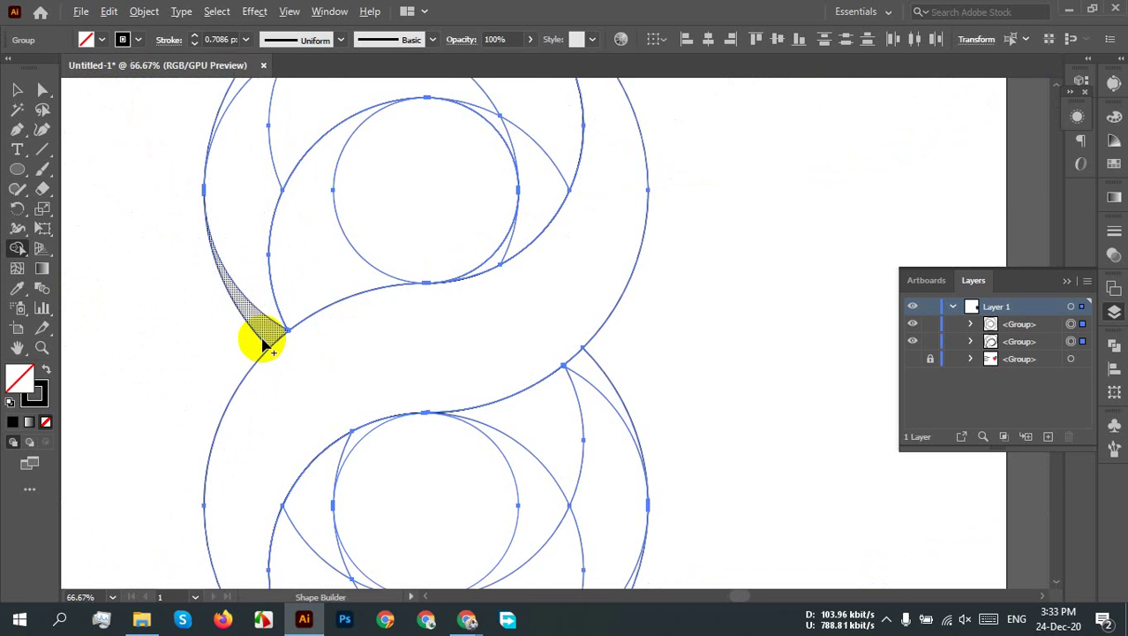
Step: Merge the upper group's left-hand regions into a middle crescent band curving over the inner crescent, including the sliver beside the innermost circle
scroll(343, 340, up, 3)
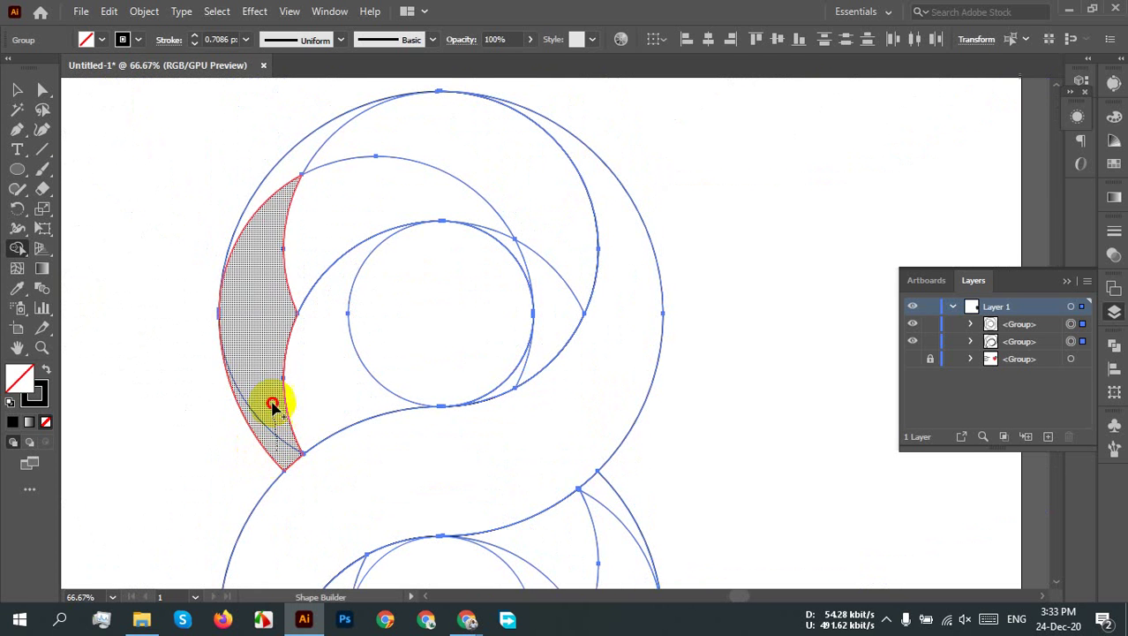
drag(276, 290, 322, 231)
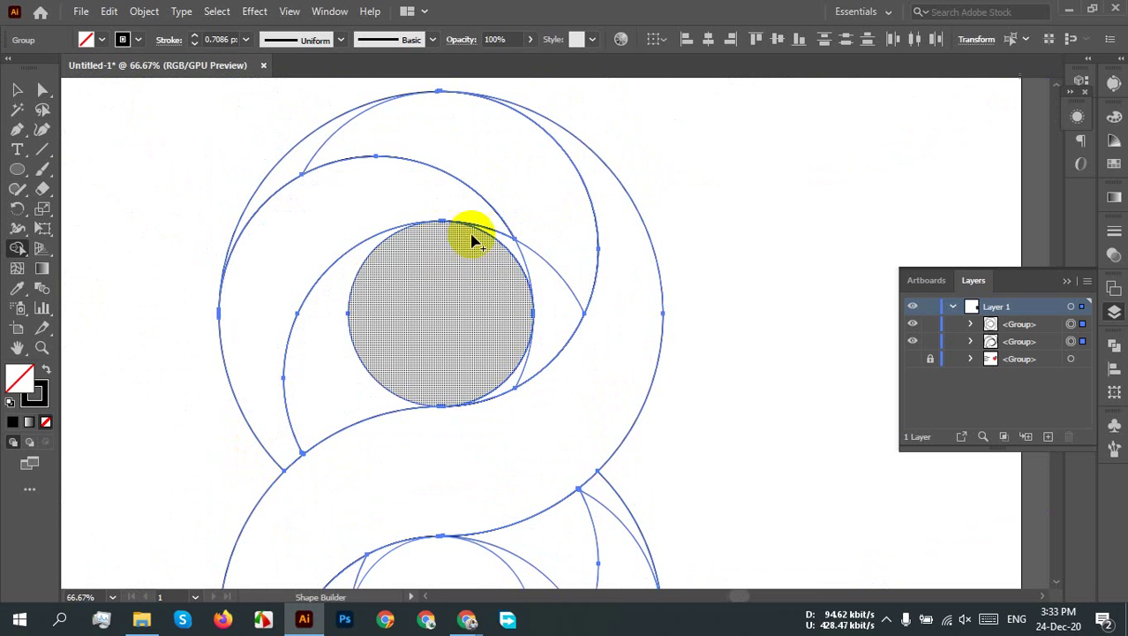
scroll(514, 244, up, 4)
drag(446, 168, 491, 231)
scroll(458, 180, down, 2)
scroll(521, 256, down, 2)
scroll(562, 306, down, 2)
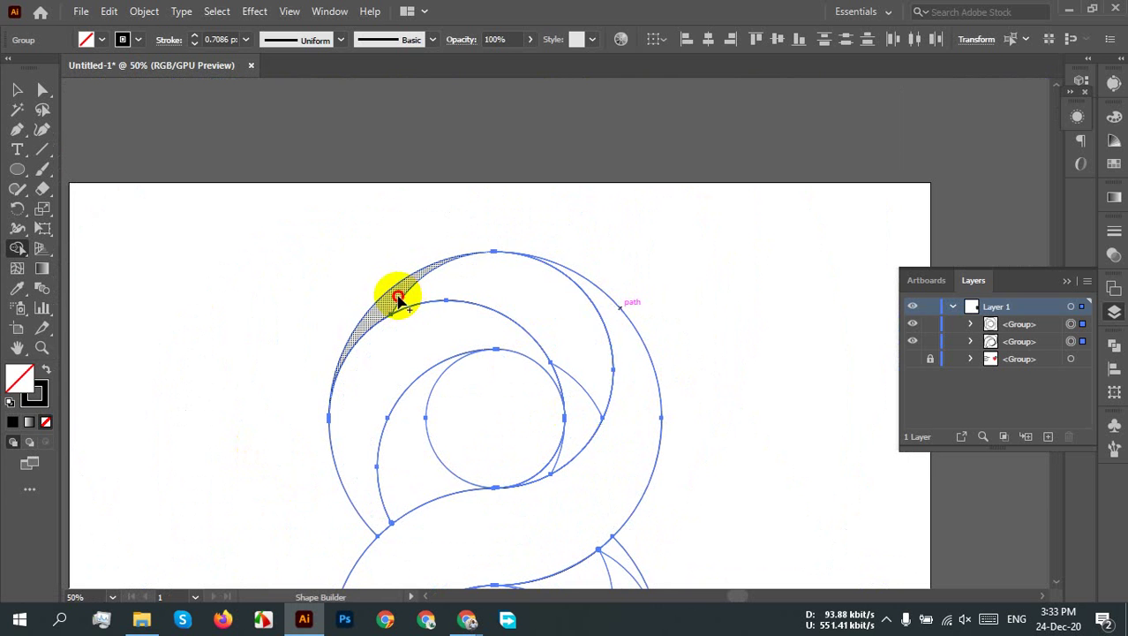
Step: Merge the upper group's remaining outer regions into a band sweeping over the top and down to the sliver beneath the innermost circle
mouse_move(398, 298)
mouse_down()
mouse_move(588, 298)
mouse_move(597, 370)
mouse_move(580, 419)
mouse_up()
scroll(580, 419, up, 4)
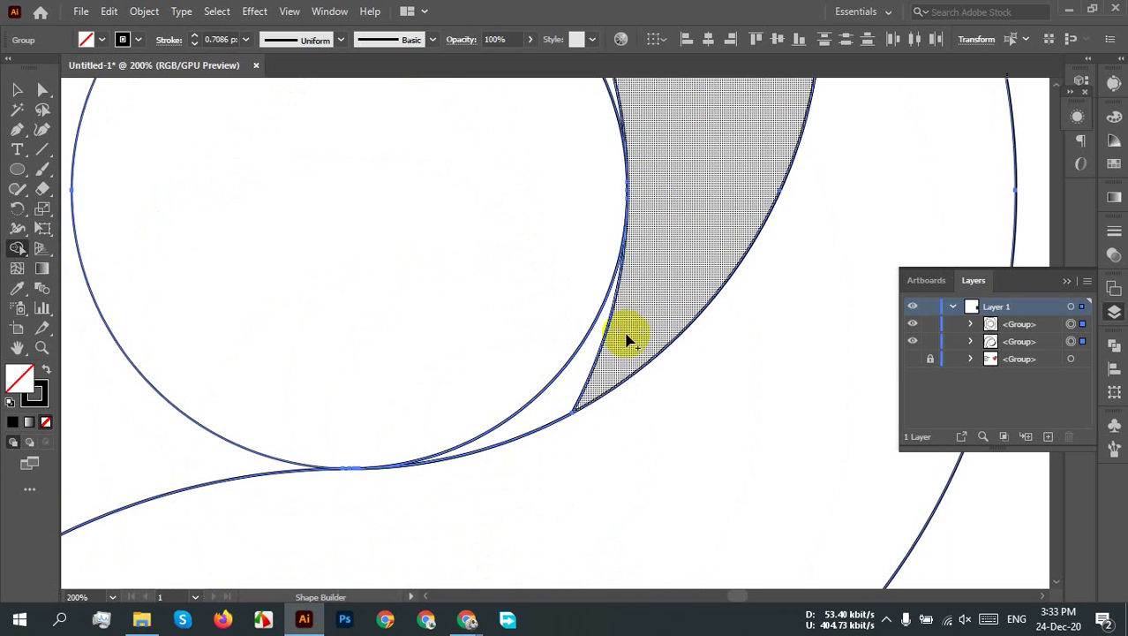
drag(626, 340, 585, 383)
scroll(612, 380, down, 3)
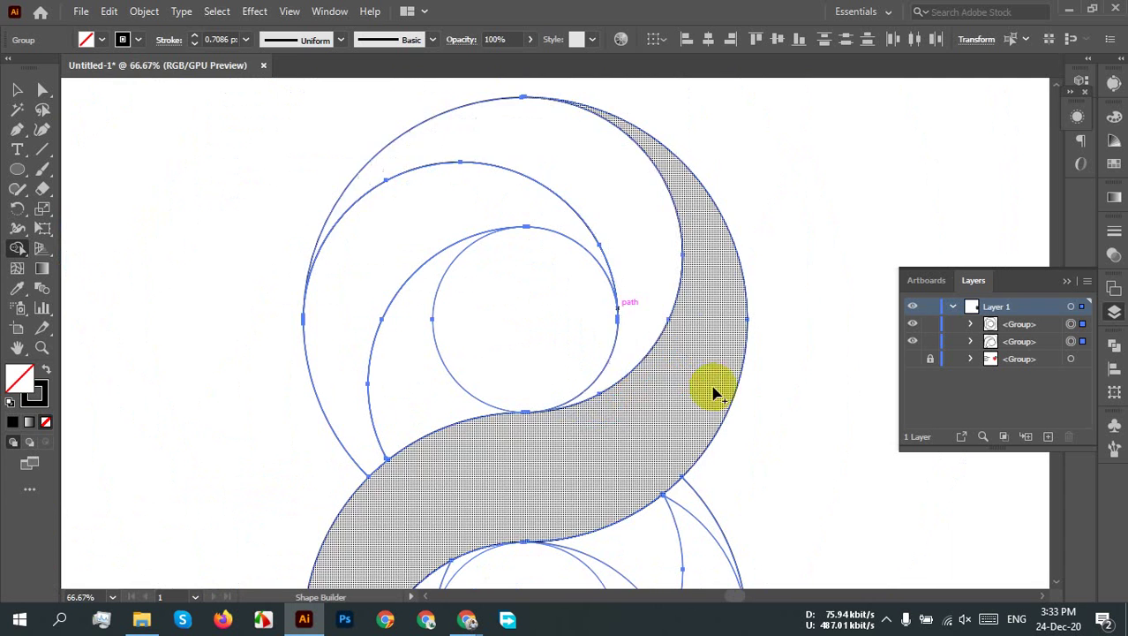
Step: Merge the lower ring's fragments with Shape Builder into a right-hand crescent and a crescent sweeping from the inner circle around the bottom
scroll(654, 371, down, 2)
drag(795, 423, 743, 327)
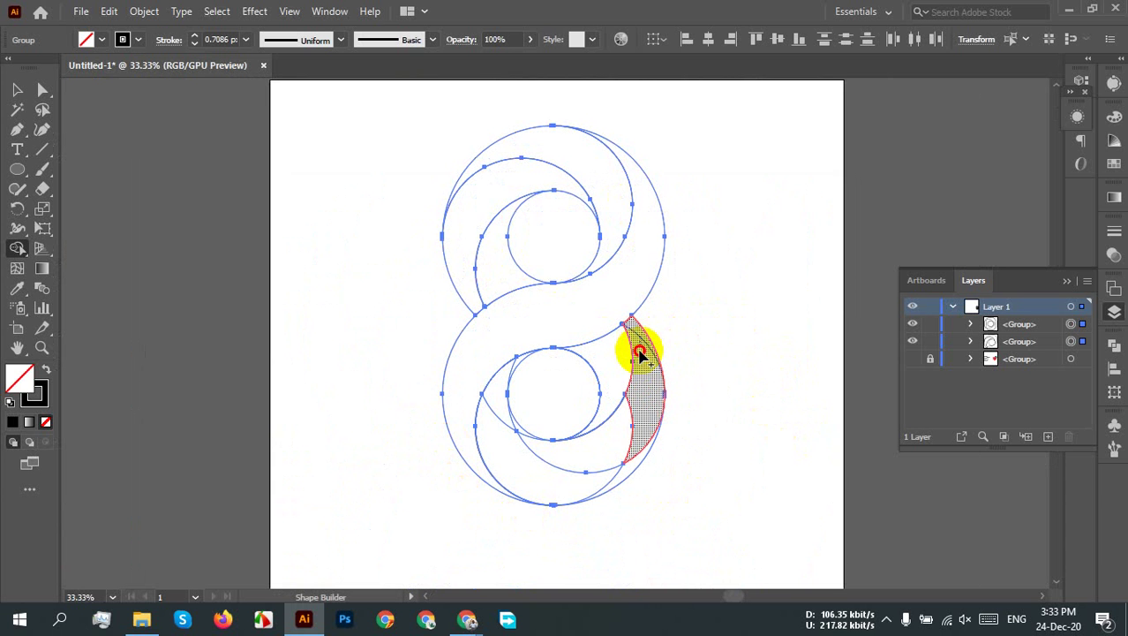
drag(640, 432, 561, 465)
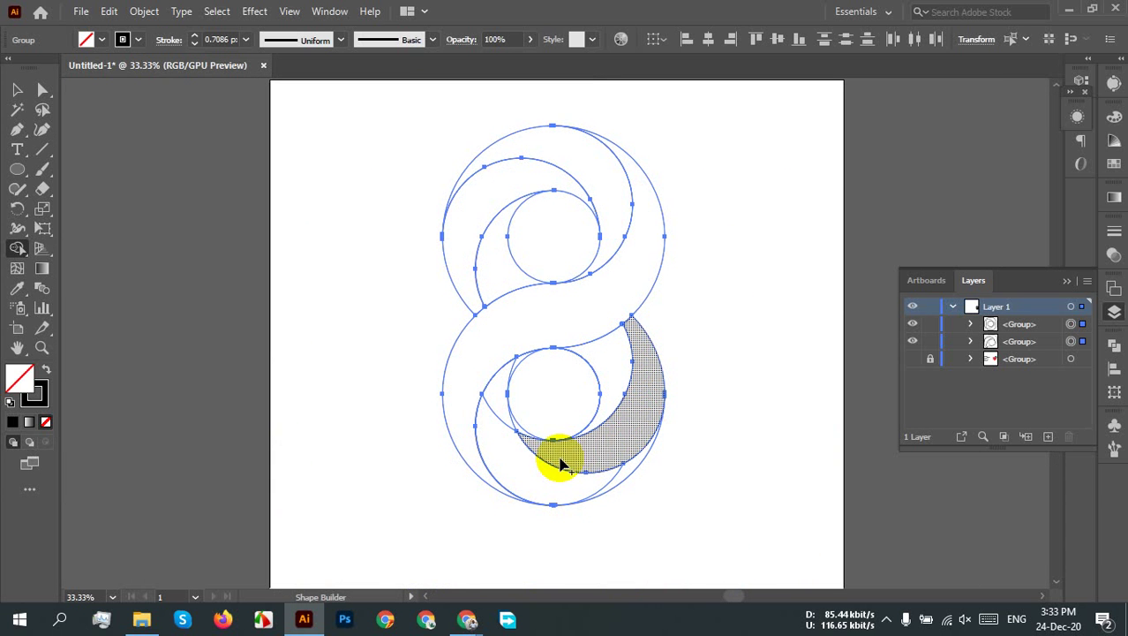
scroll(543, 457, up, 3)
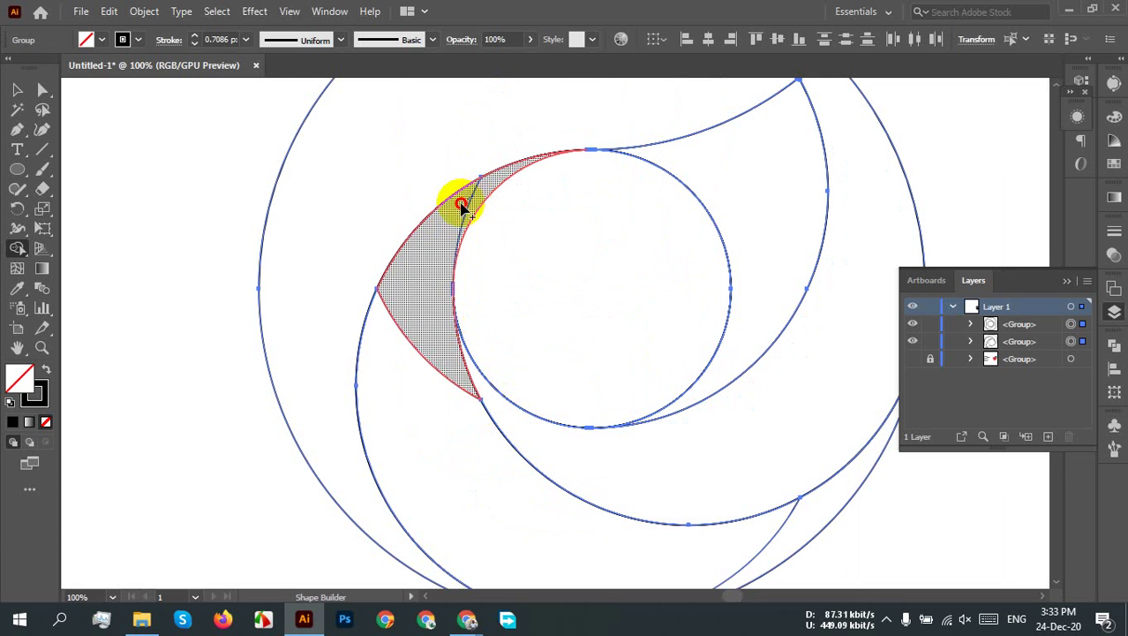
drag(460, 206, 395, 396)
scroll(408, 412, down, 2)
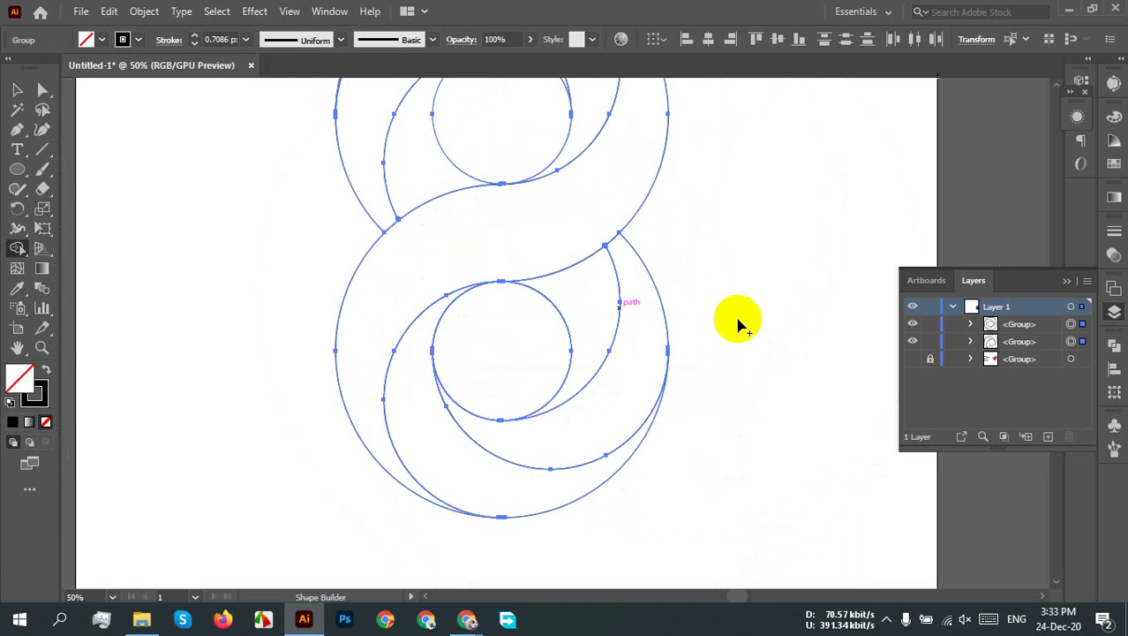
Step: Merge the tiny triangular sliver where the lower ring's inner curve meets the diagonal band into the adjoining region
scroll(618, 251, up, 6)
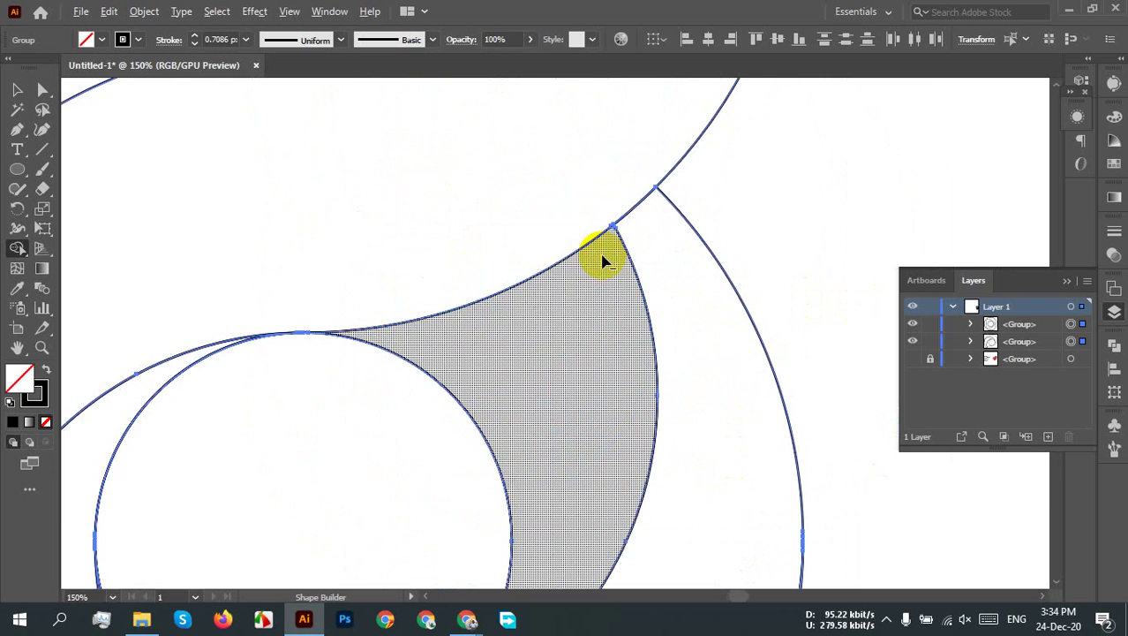
scroll(646, 192, up, 6)
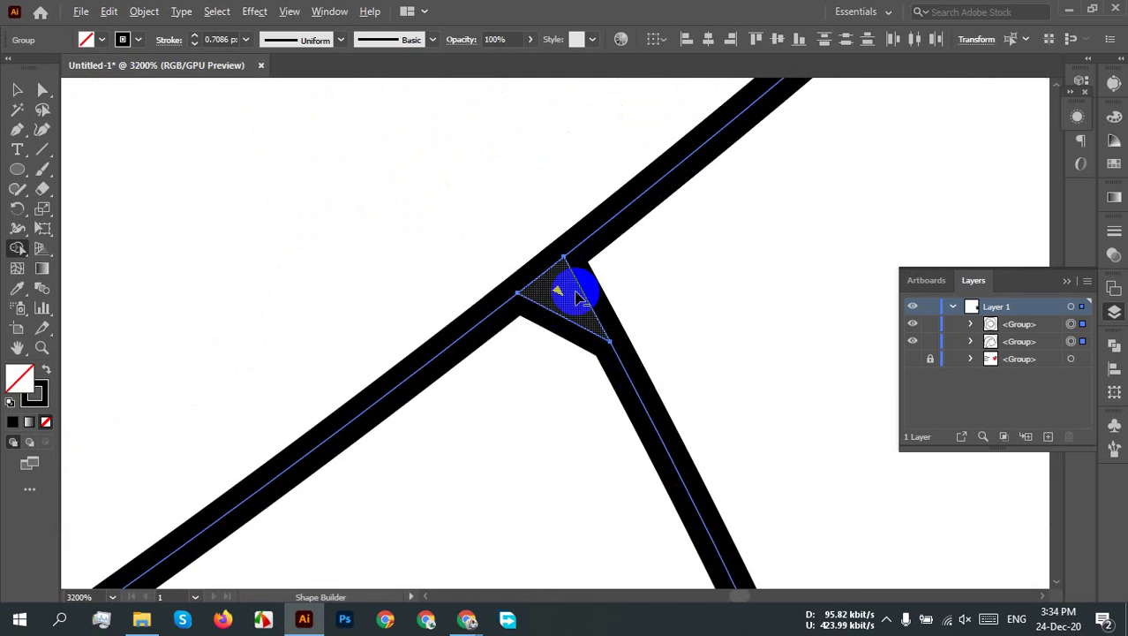
mouse_move(524, 381)
mouse_down()
mouse_move(560, 307)
mouse_move(553, 319)
mouse_up()
scroll(550, 326, down, 11)
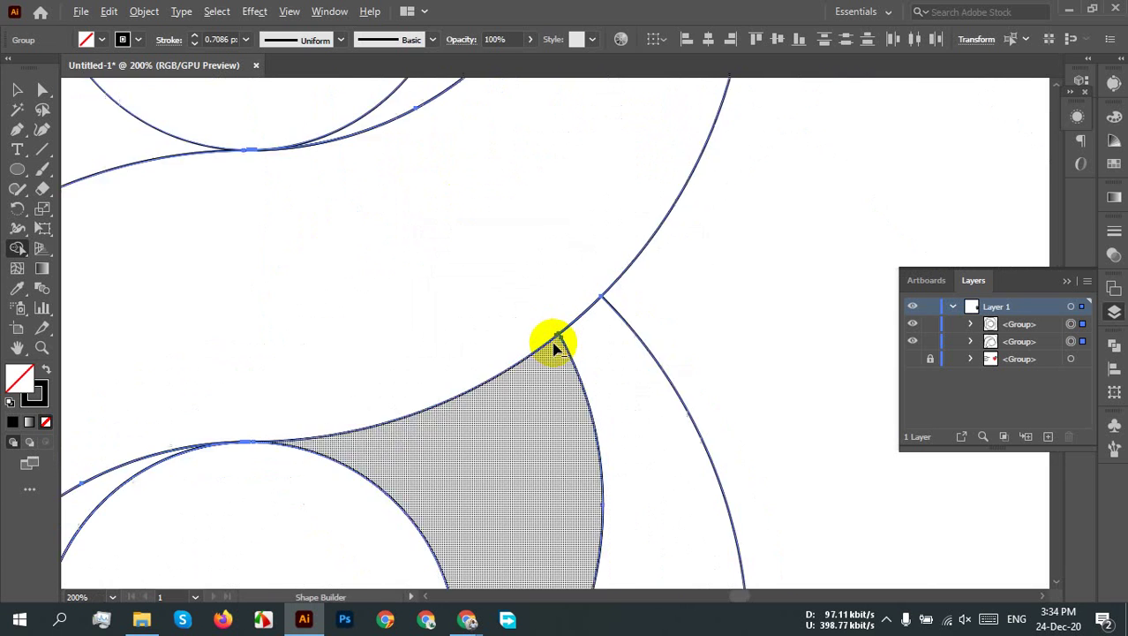
scroll(706, 363, down, 2)
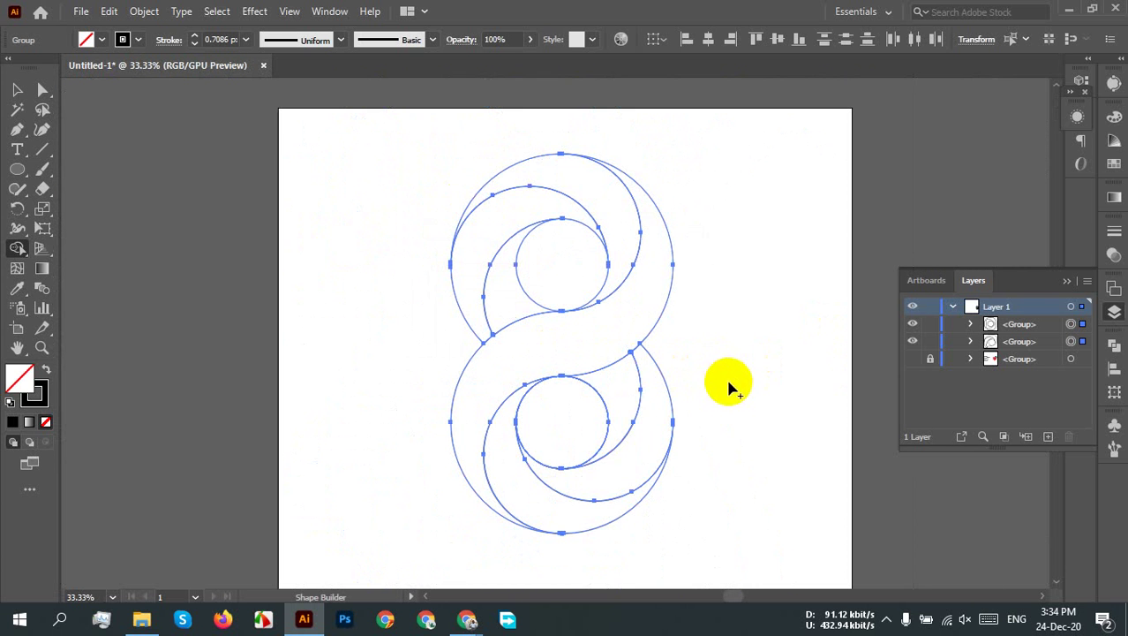
Step: Select the whole figure 8 and swap its fill and stroke so all shapes get a black fill without outline
click(15, 90)
click(747, 341)
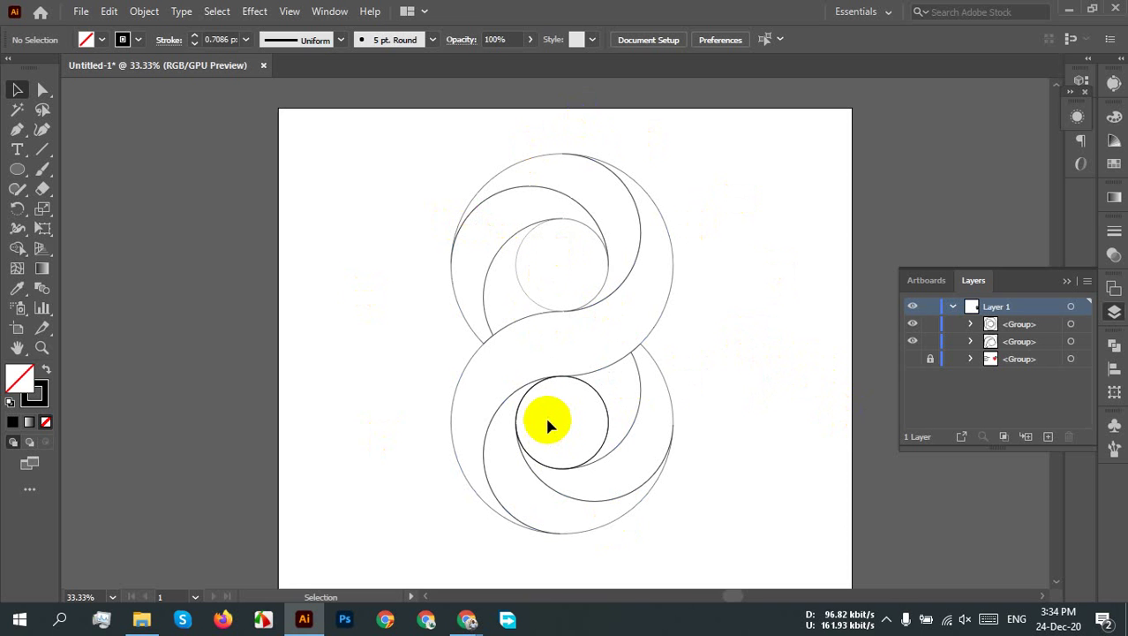
drag(373, 119, 703, 524)
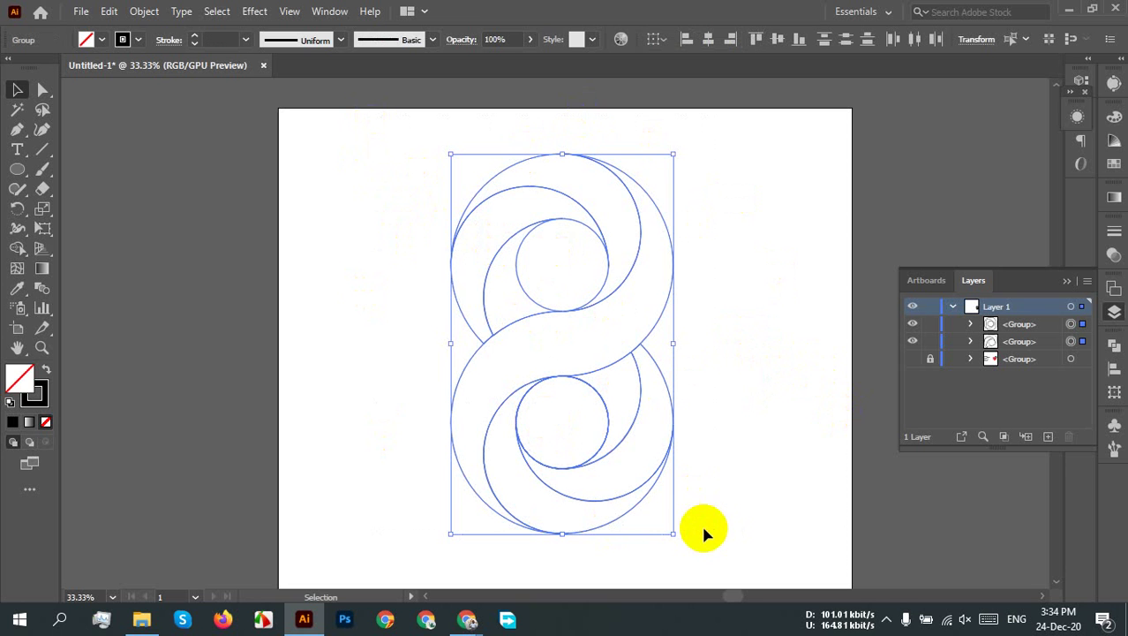
click(46, 372)
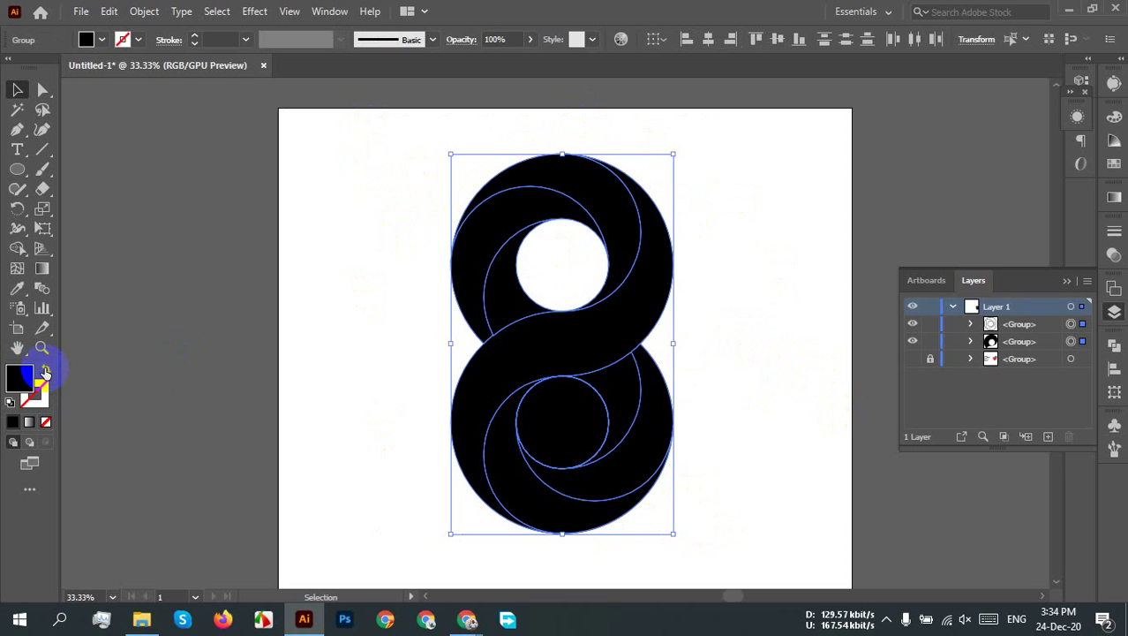
click(725, 331)
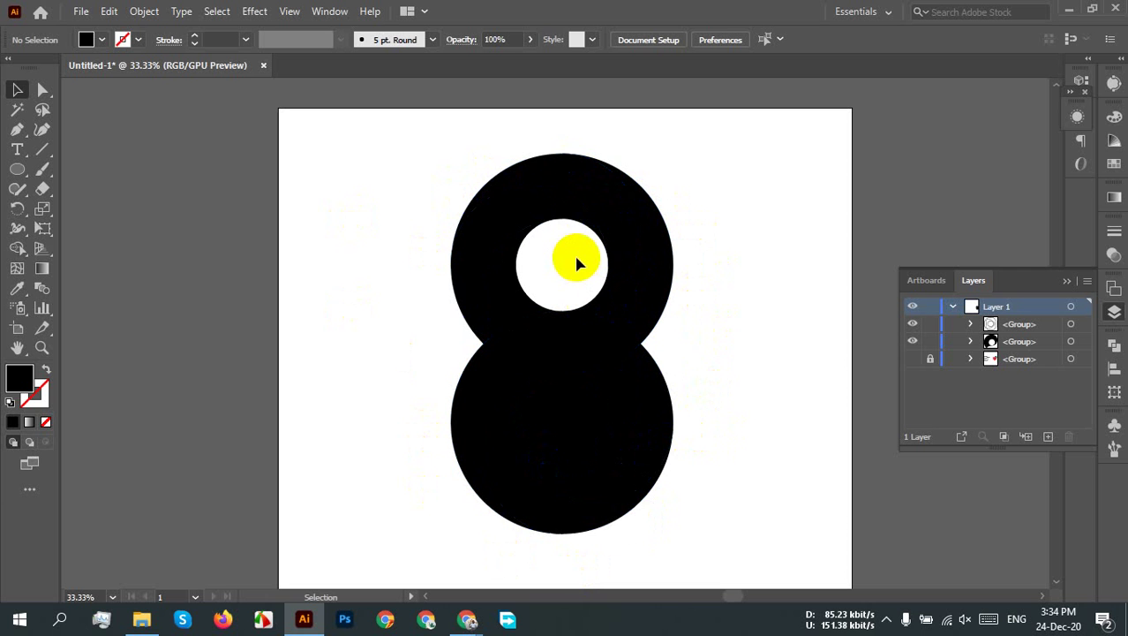
Step: Remove the filled inner circle of the lower ring with Shape Builder and deselect the artwork
drag(512, 231, 569, 460)
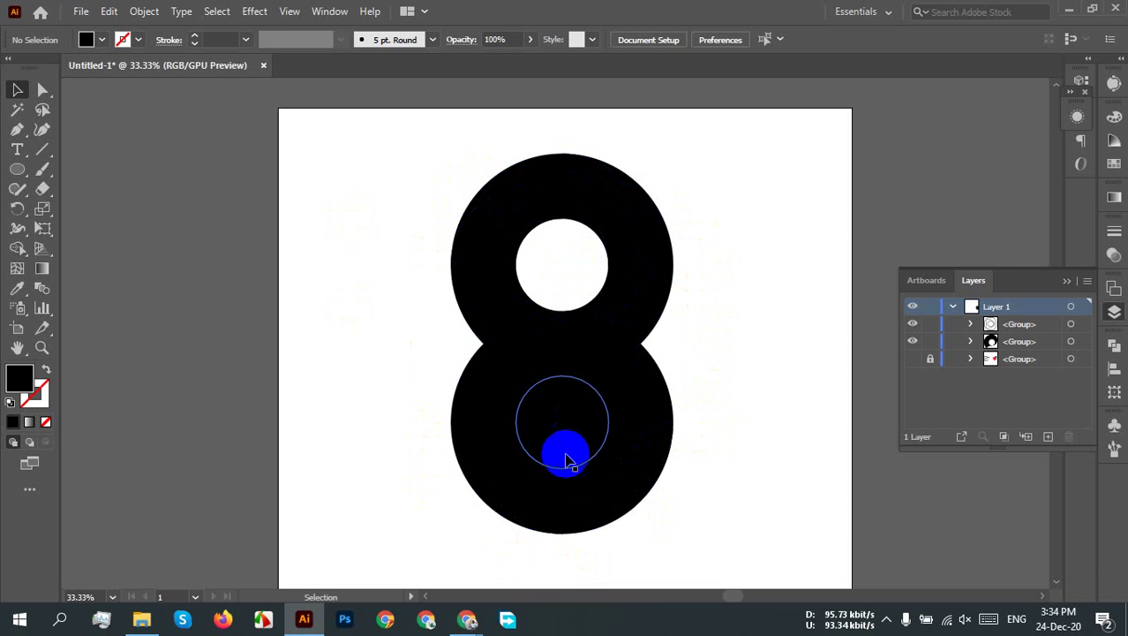
click(557, 433)
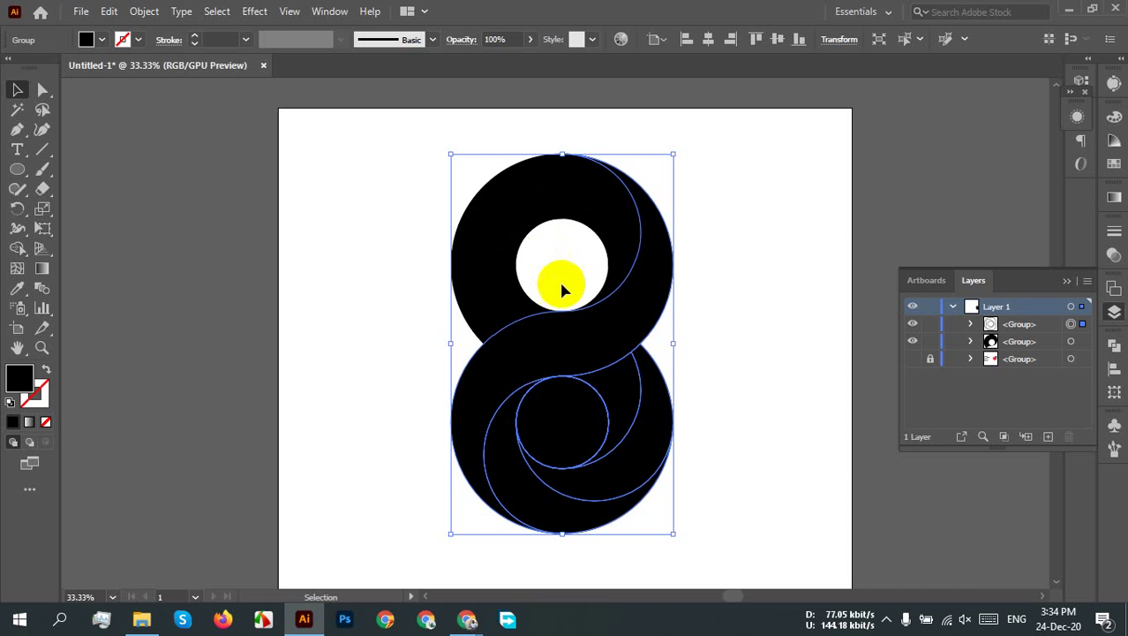
click(18, 250)
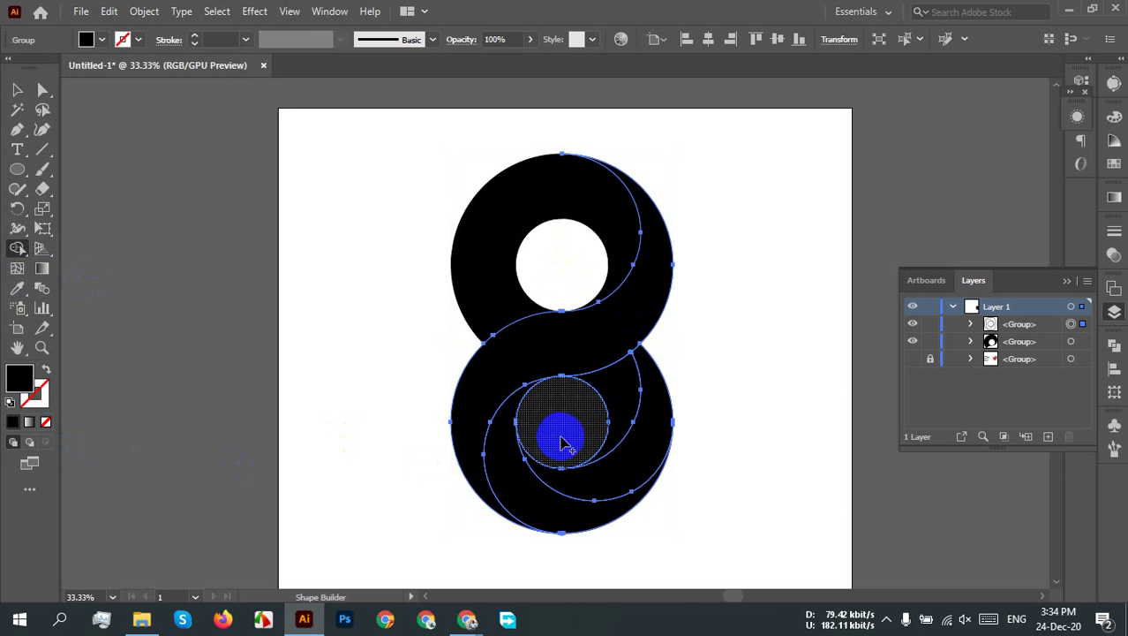
alt+click(563, 439)
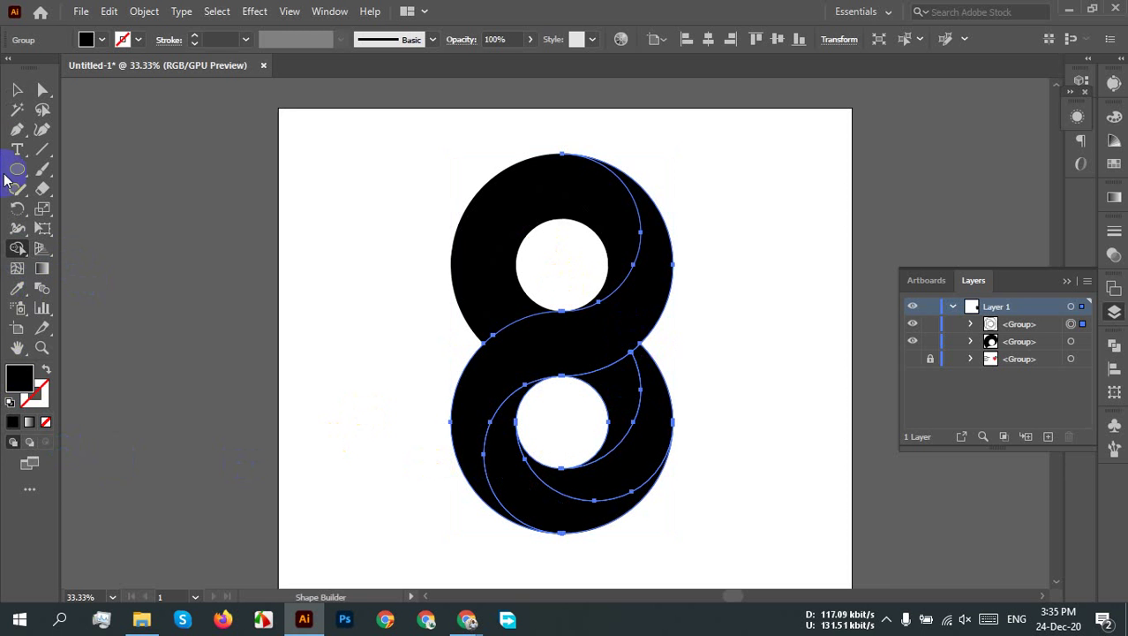
click(17, 90)
click(737, 321)
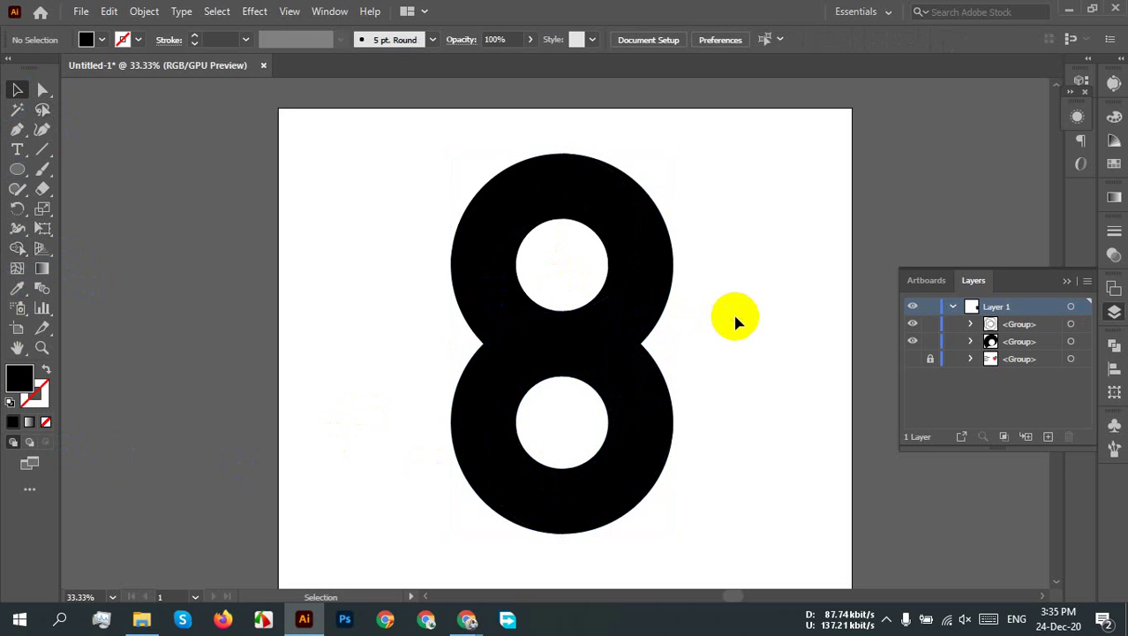
Step: Select the entire figure 8, ungroup it, and deselect the artwork
drag(306, 136, 867, 627)
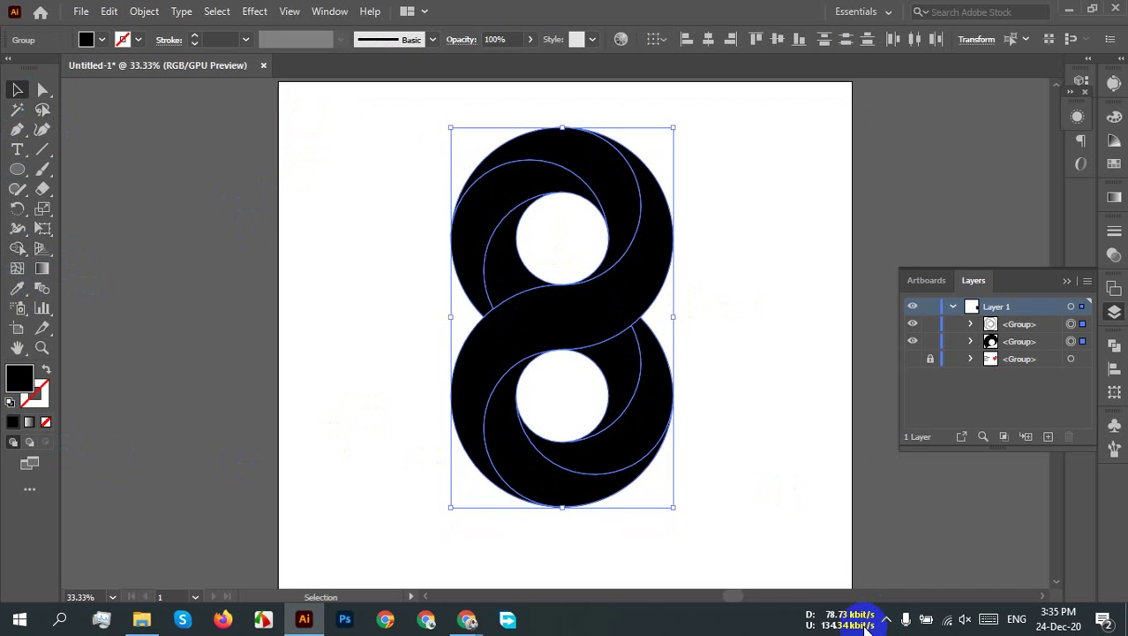
right_click(621, 285)
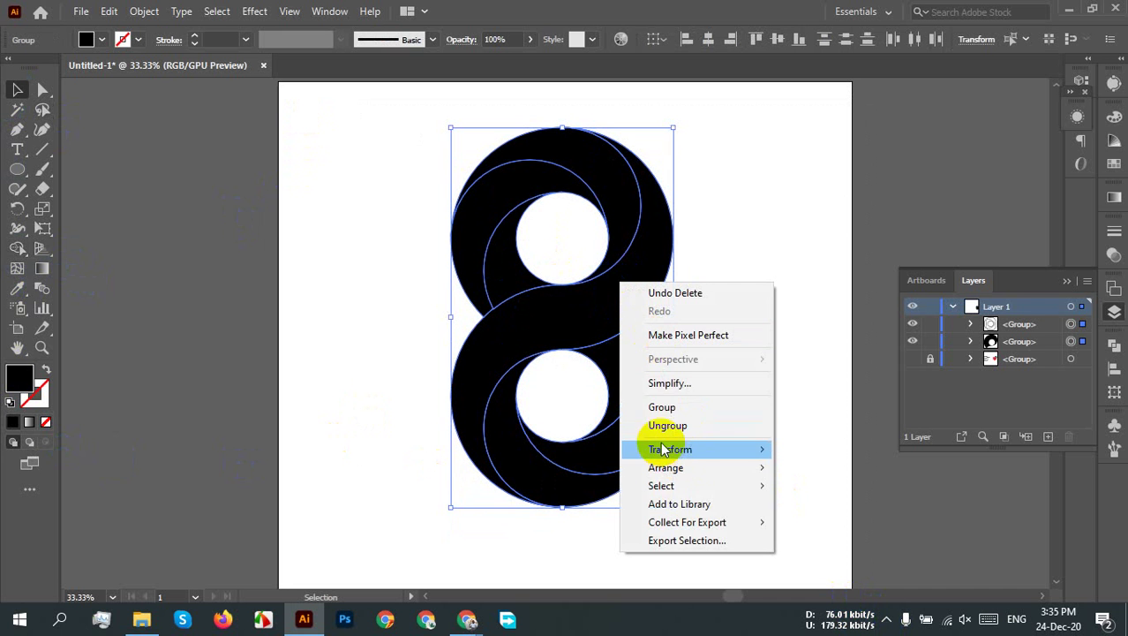
click(658, 427)
right_click(506, 248)
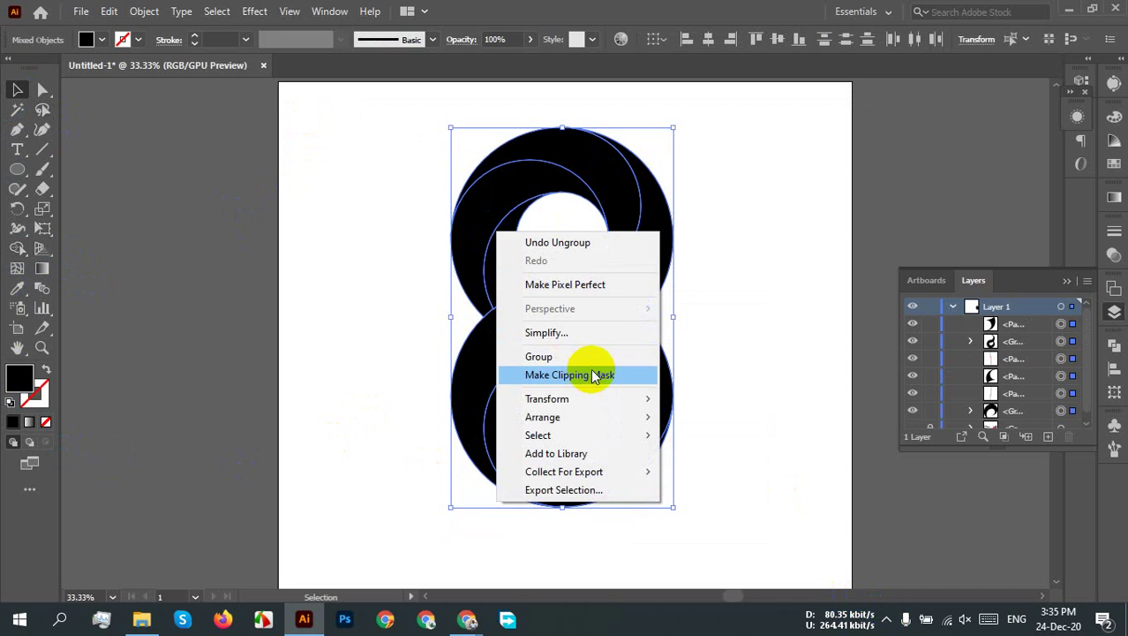
click(737, 240)
click(737, 241)
Step: Ungroup the remaining group of upper-ring pieces into individual paths
click(474, 241)
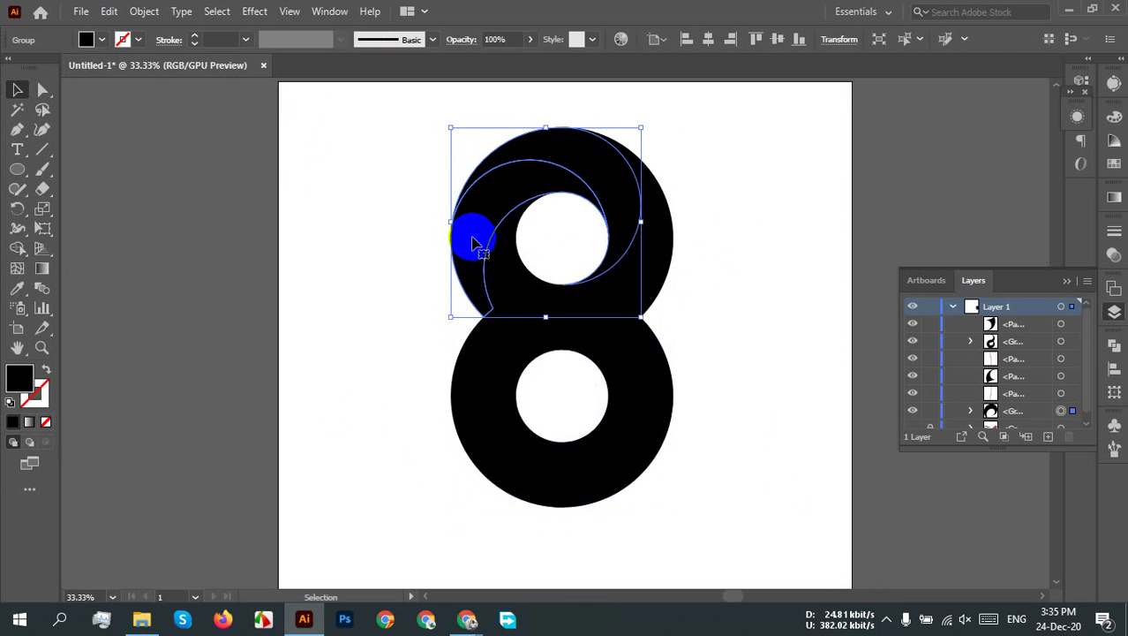
right_click(474, 241)
click(556, 372)
click(738, 284)
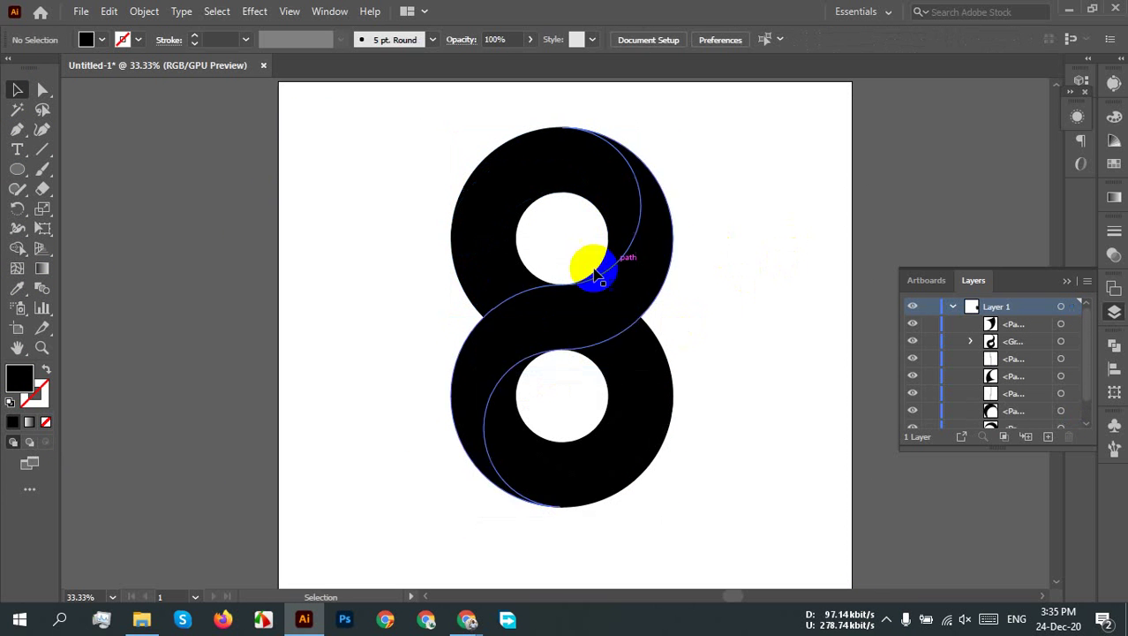
Step: Ungroup the remaining group containing the S-shaped band and the lower-ring crescents
drag(597, 274, 569, 151)
click(642, 244)
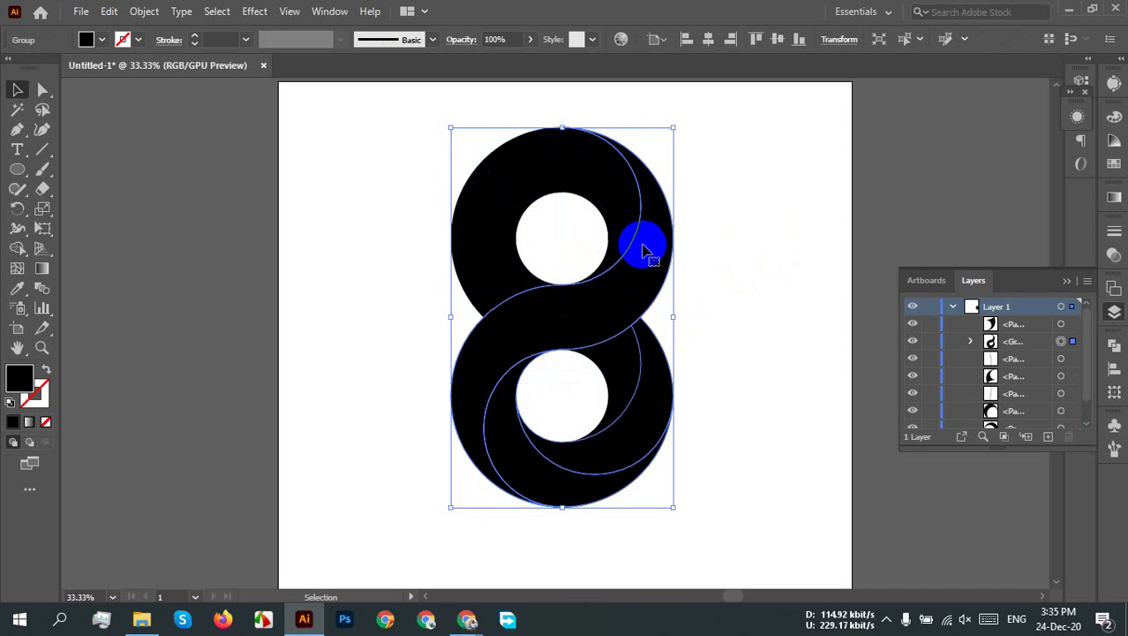
right_click(644, 246)
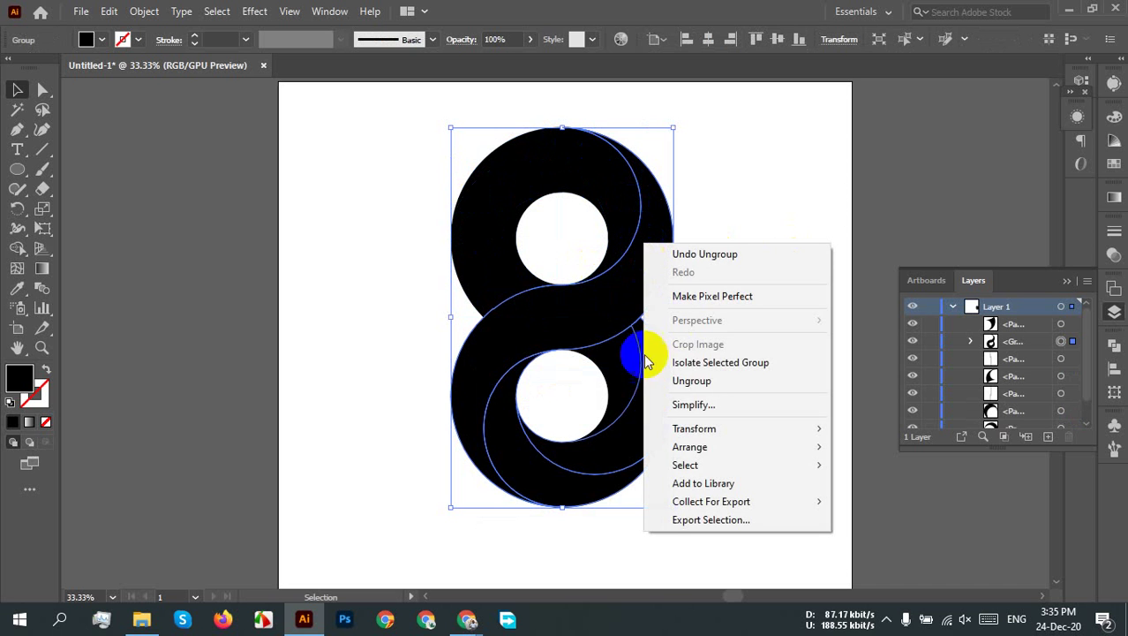
click(693, 381)
click(693, 366)
Step: Select the lower-ring pieces and the S-shaped band one at a time to check that each is a separate path
click(642, 399)
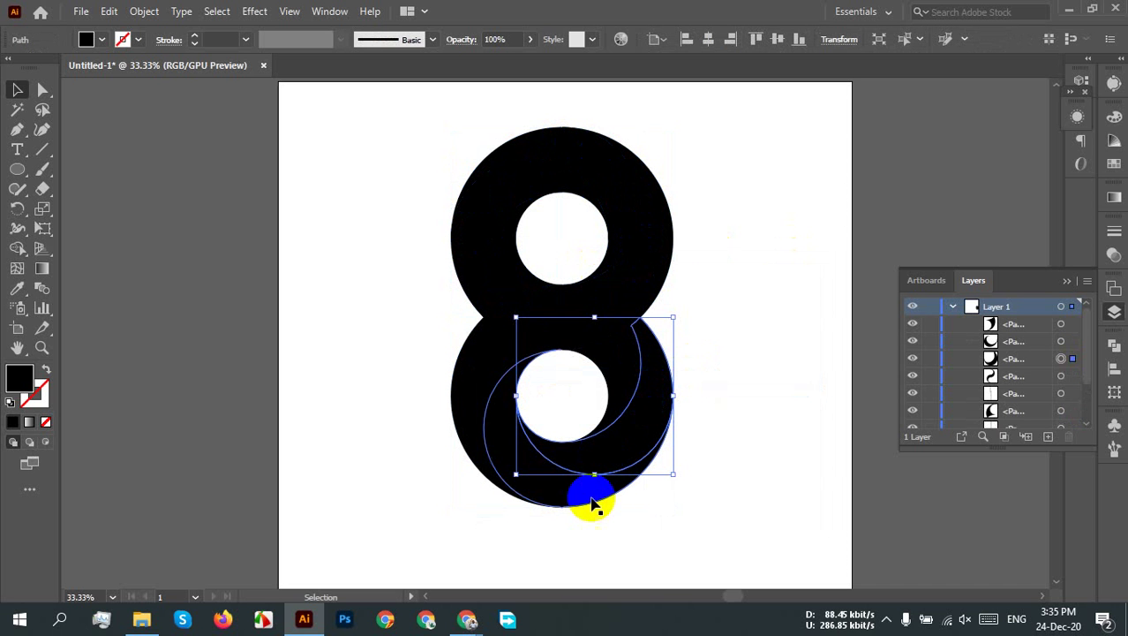
click(584, 505)
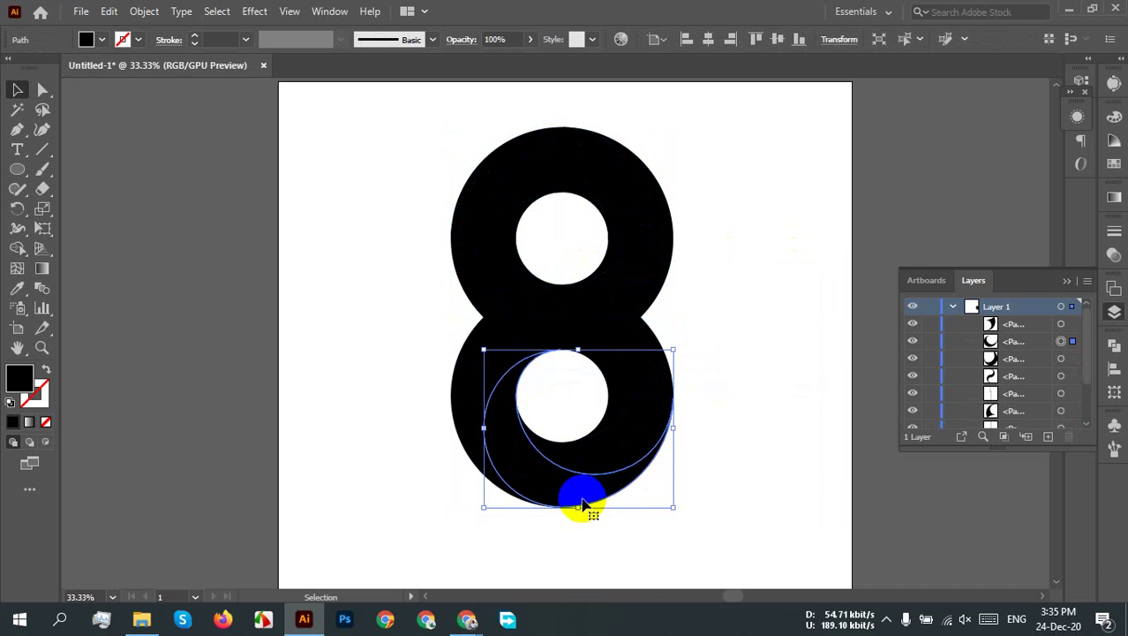
click(625, 358)
click(482, 375)
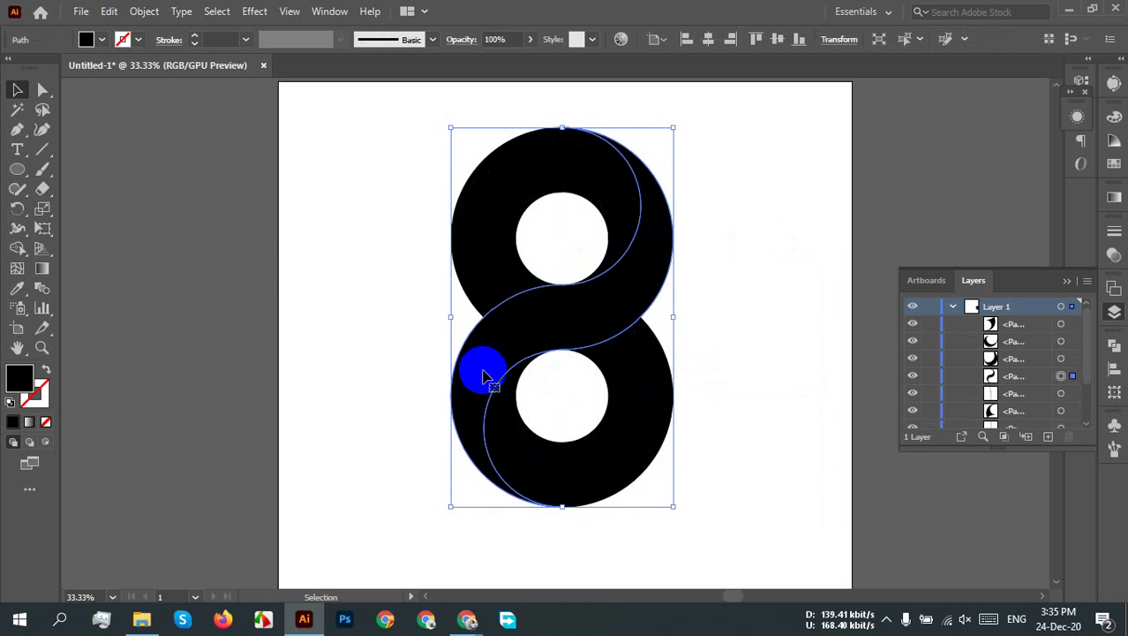
click(779, 360)
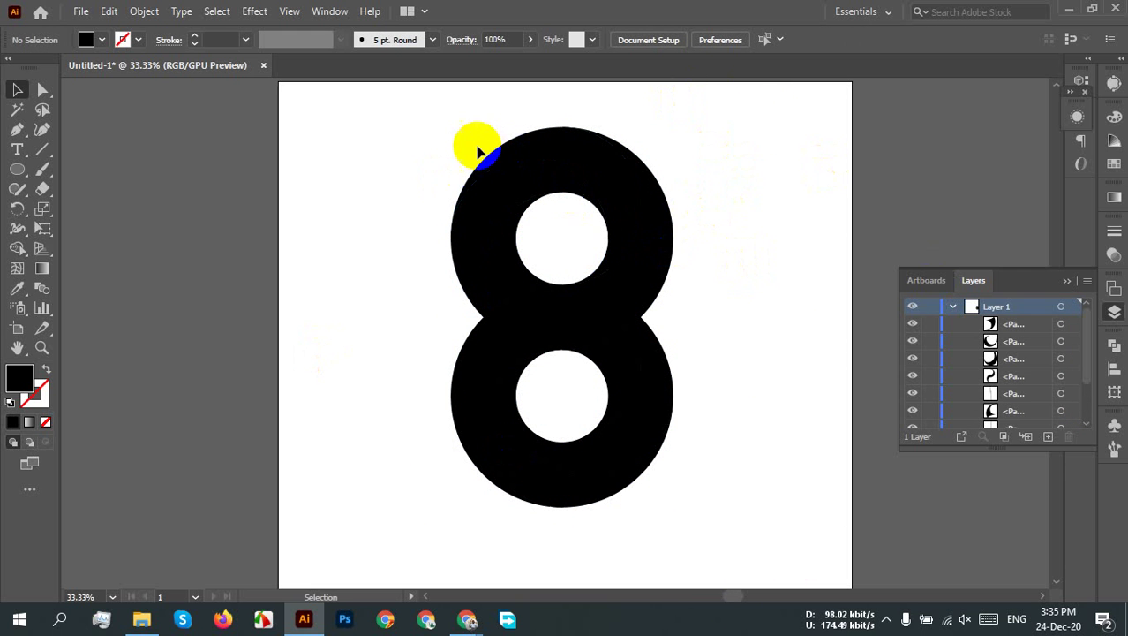
Step: Try moving the crescents, the S-shaped band and the small inner pieces of the figure 8 apart from one another
drag(460, 254, 220, 252)
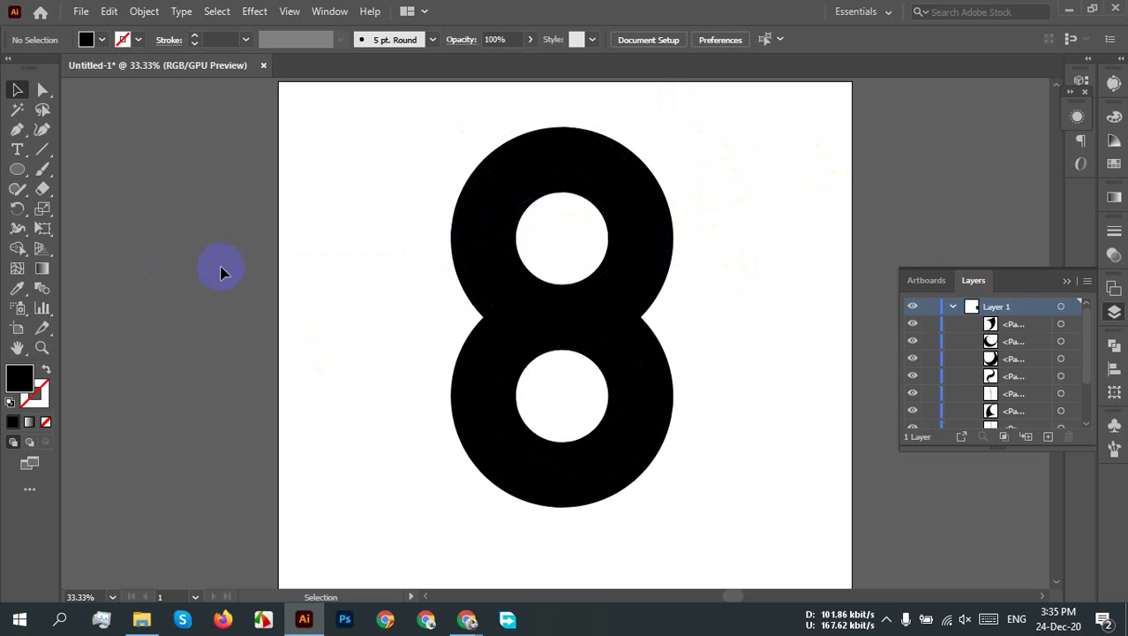
drag(511, 192, 288, 262)
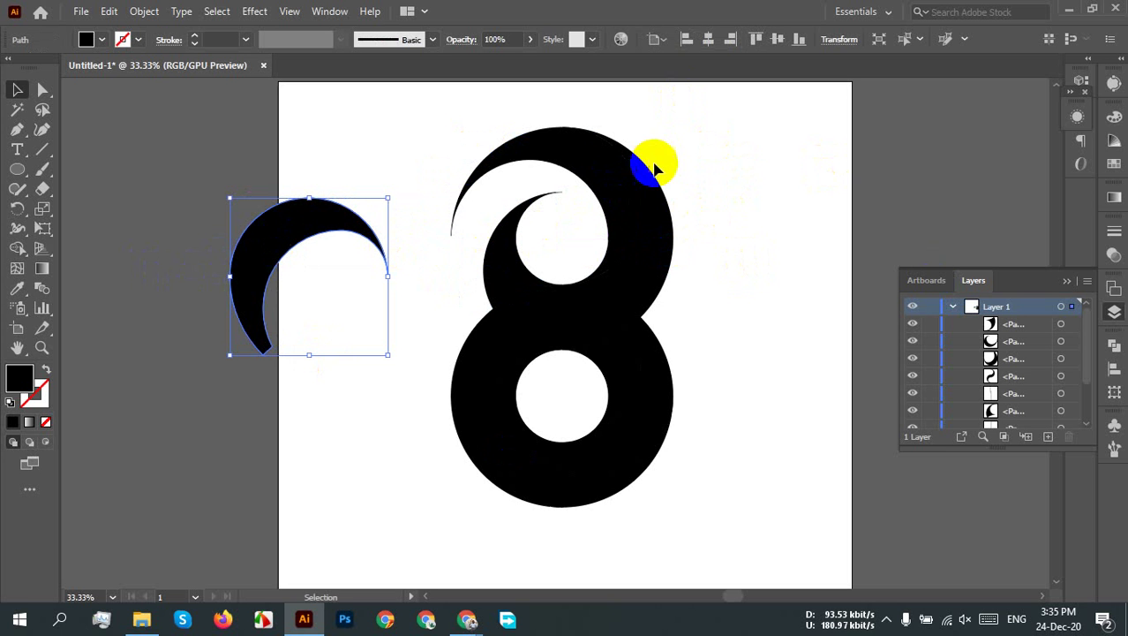
drag(654, 168, 818, 227)
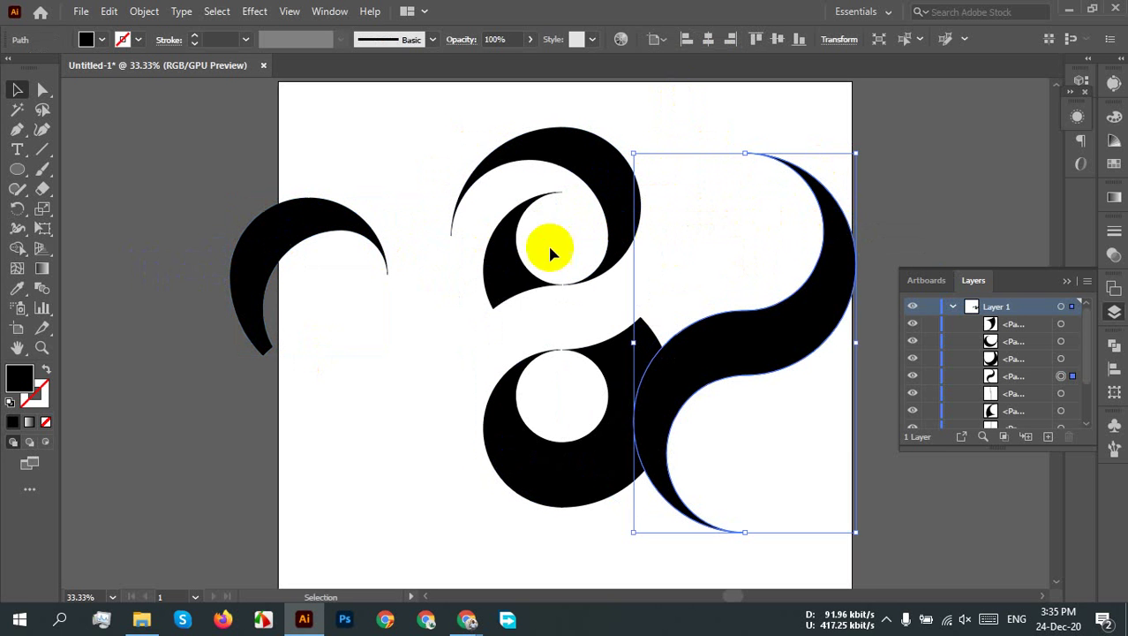
drag(550, 253, 517, 272)
drag(625, 239, 642, 212)
drag(550, 434, 331, 520)
drag(617, 459, 821, 526)
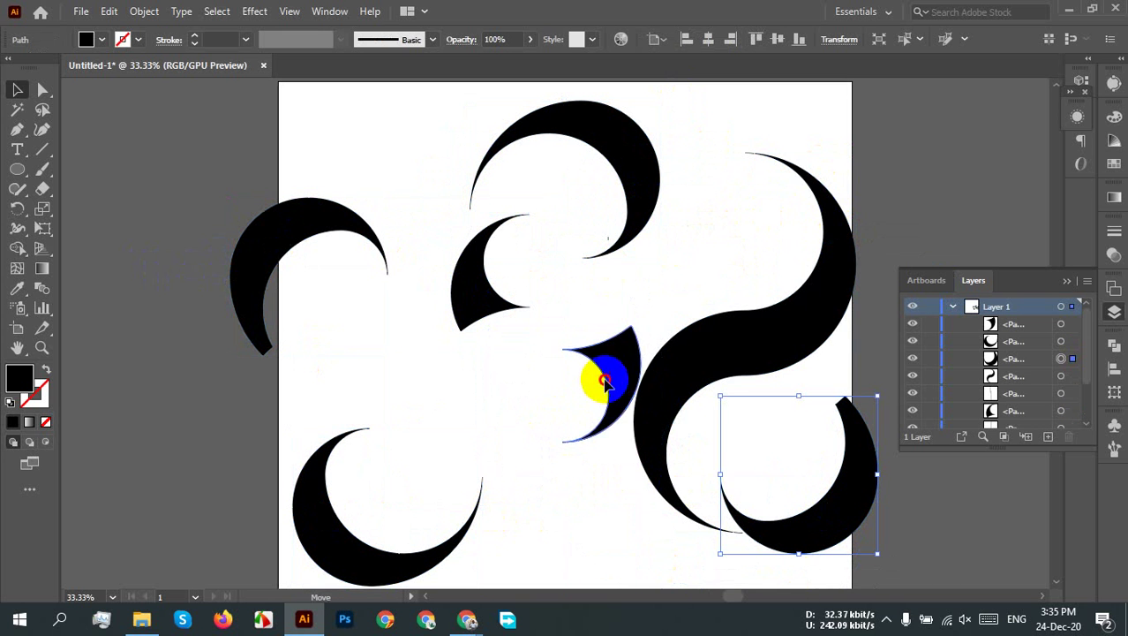
drag(597, 377, 537, 416)
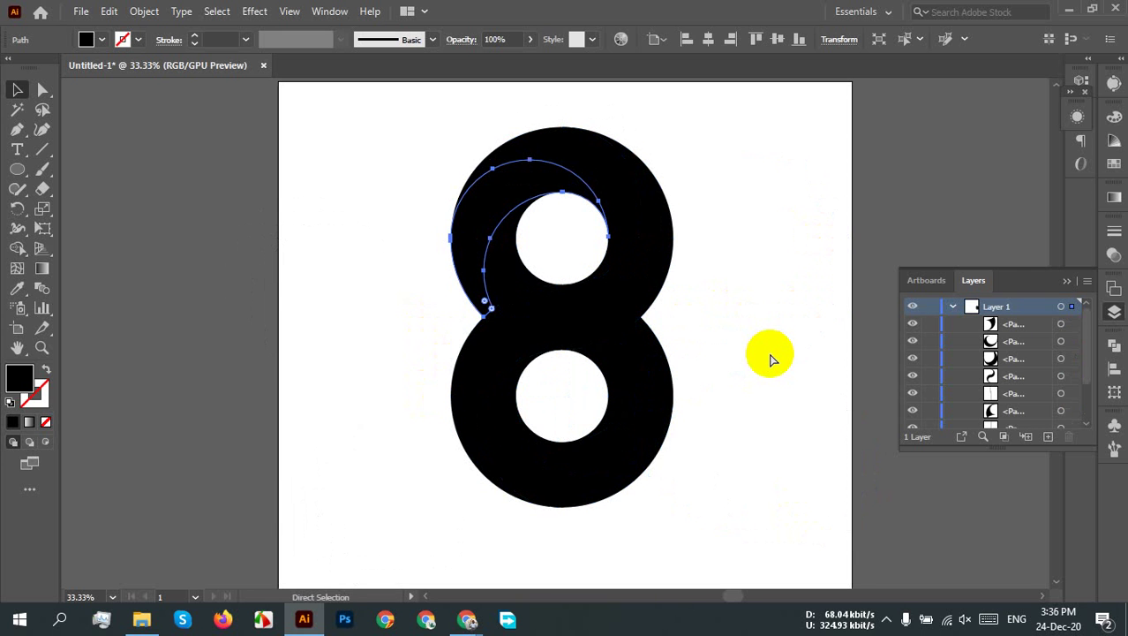
Step: Deselect the upper-ring path and display the colour swatches
key(v)
click(770, 355)
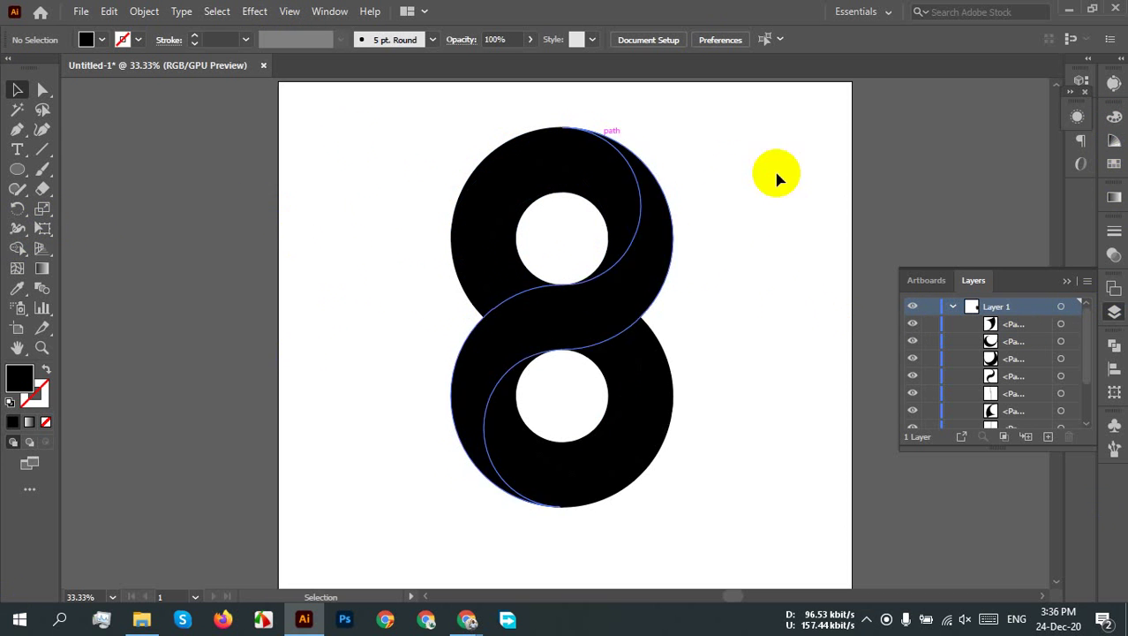
click(1116, 167)
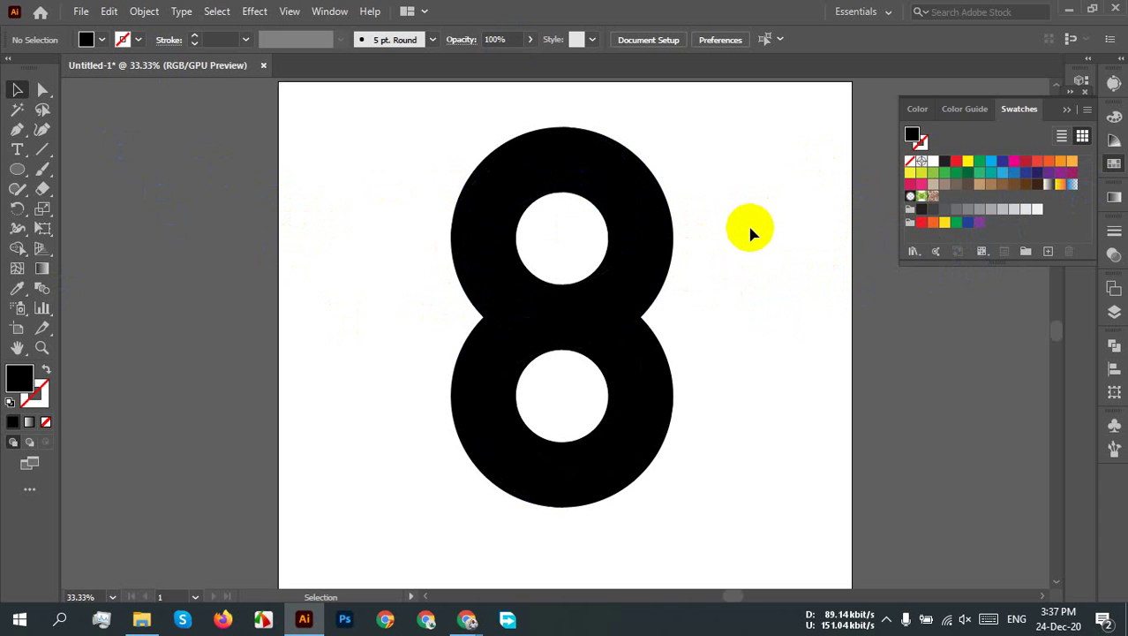
Step: Place a duplicate of the complete figure 8 outside the artboard, to its left, leaving the original in place
key(ctrl+minus)
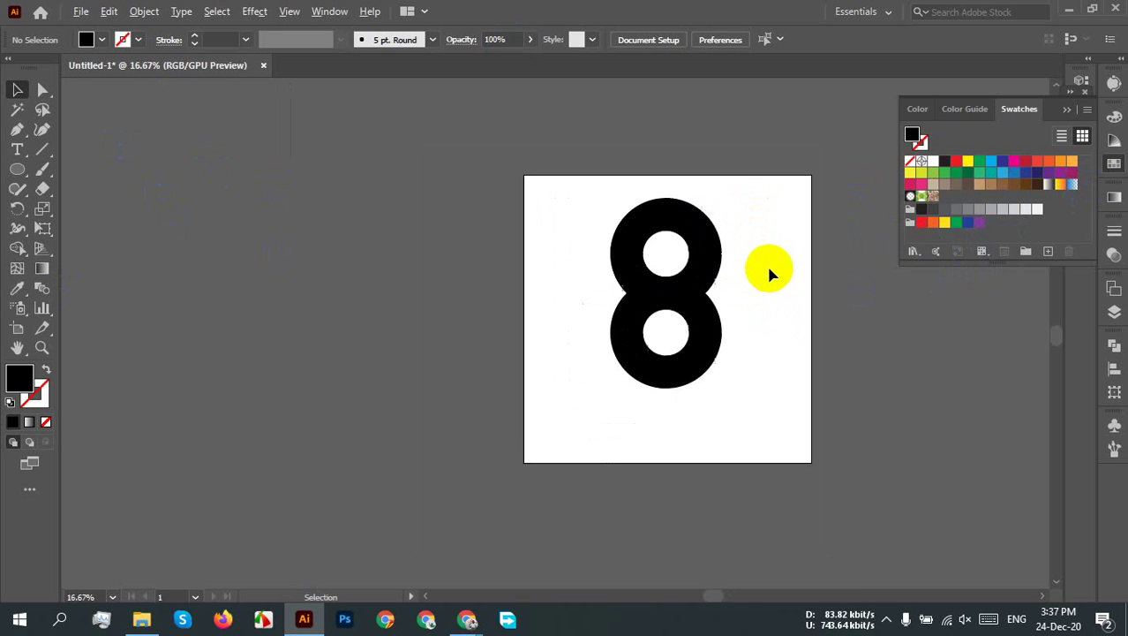
drag(761, 201, 555, 449)
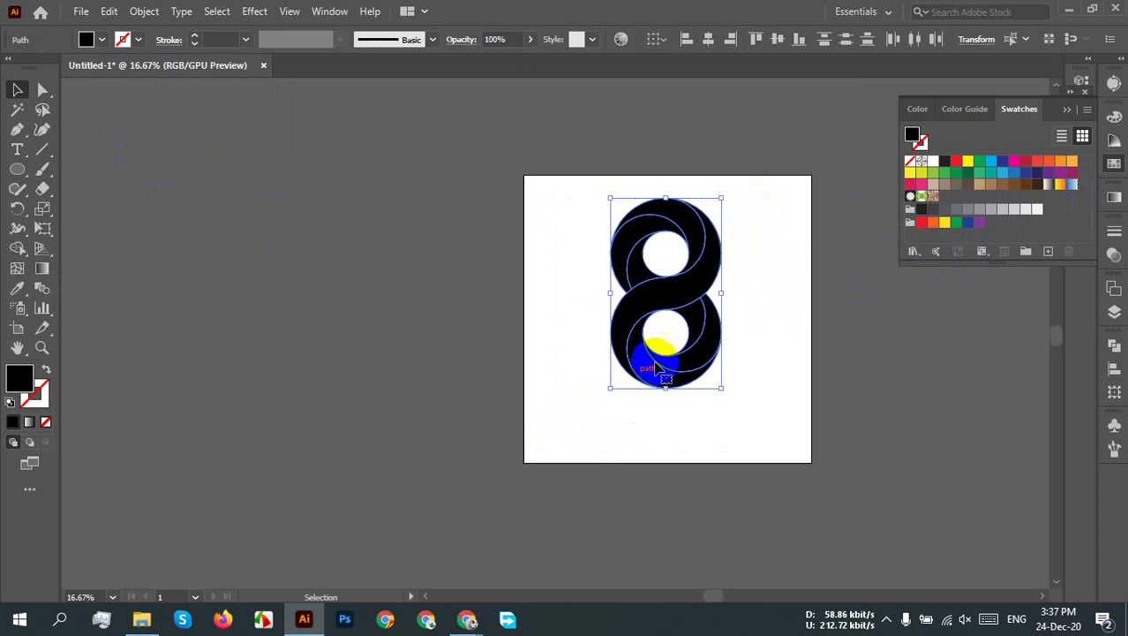
right_click(719, 301)
click(789, 193)
drag(789, 194, 574, 456)
drag(718, 290, 213, 360)
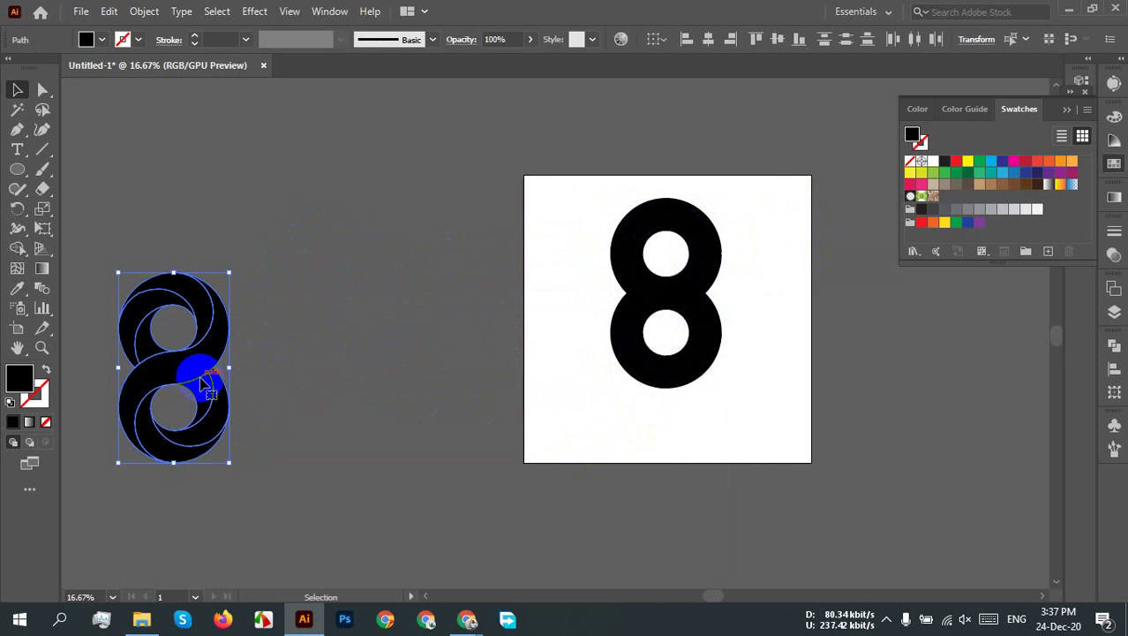
key(a)
key(ctrl+shift+a)
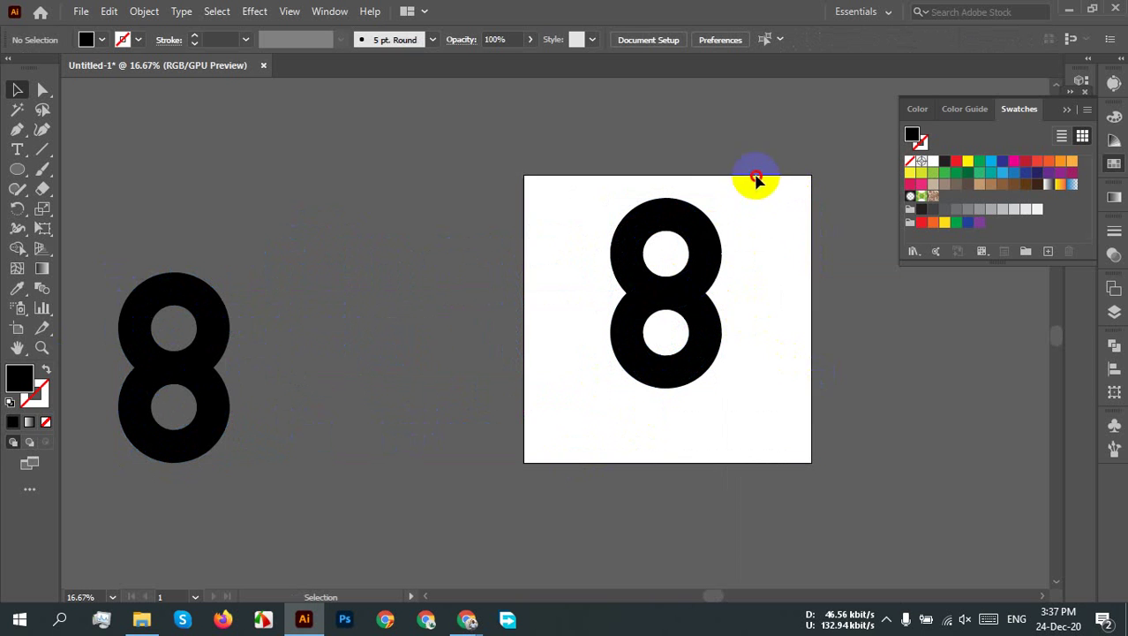
drag(753, 176, 541, 429)
click(808, 315)
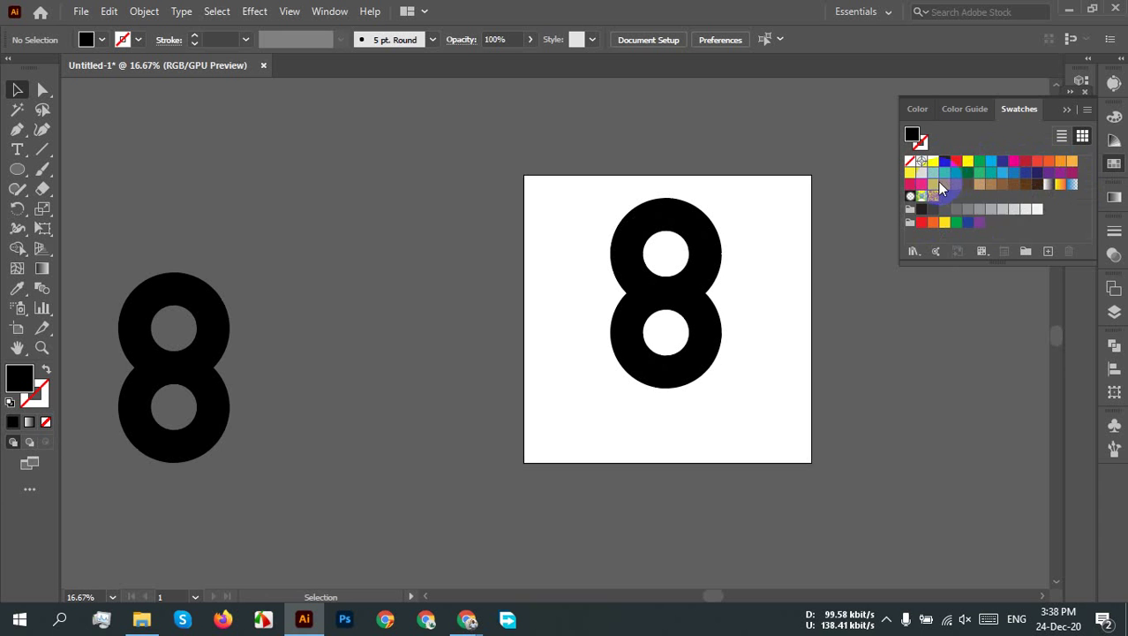
Step: Make the CMYK Cyan swatch a global process colour without adding it to a library
click(990, 163)
double_click(991, 165)
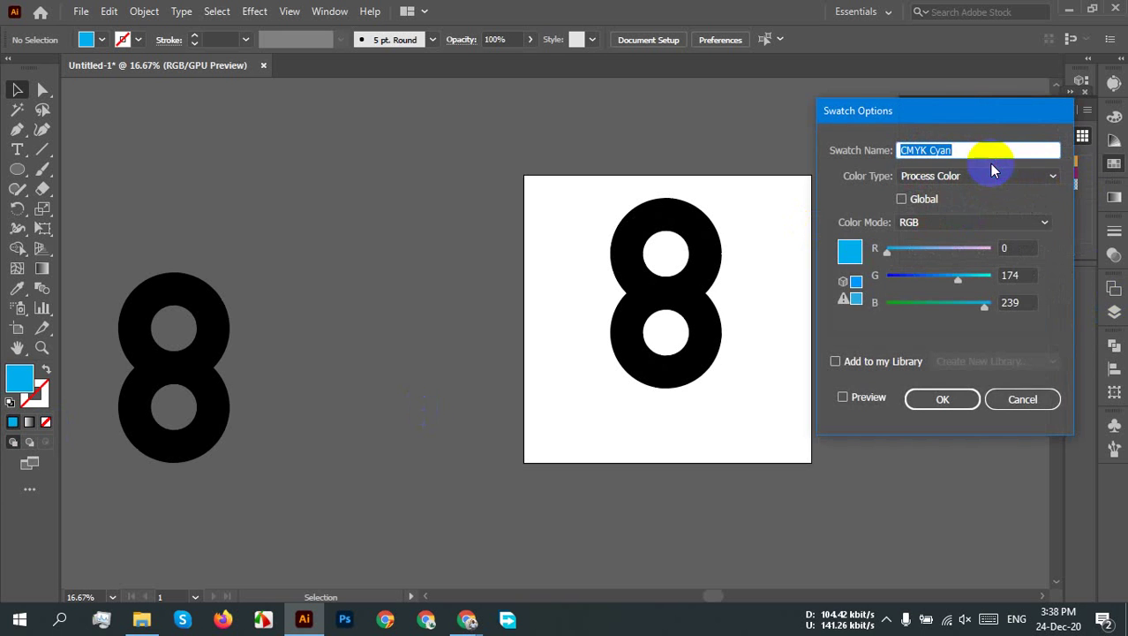
drag(934, 113, 593, 109)
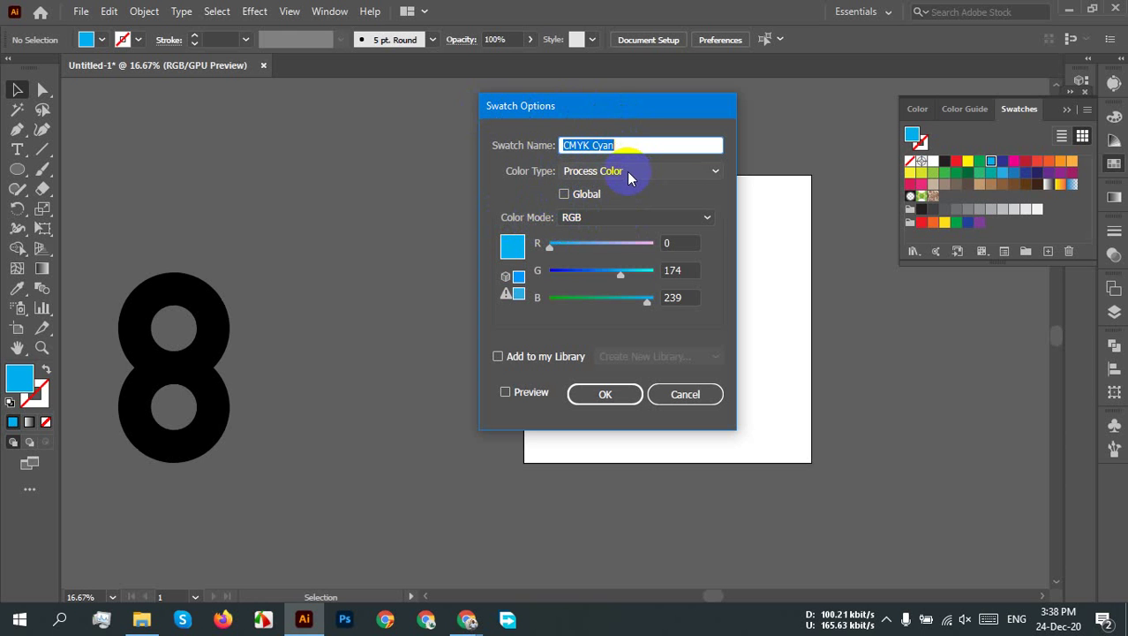
click(564, 195)
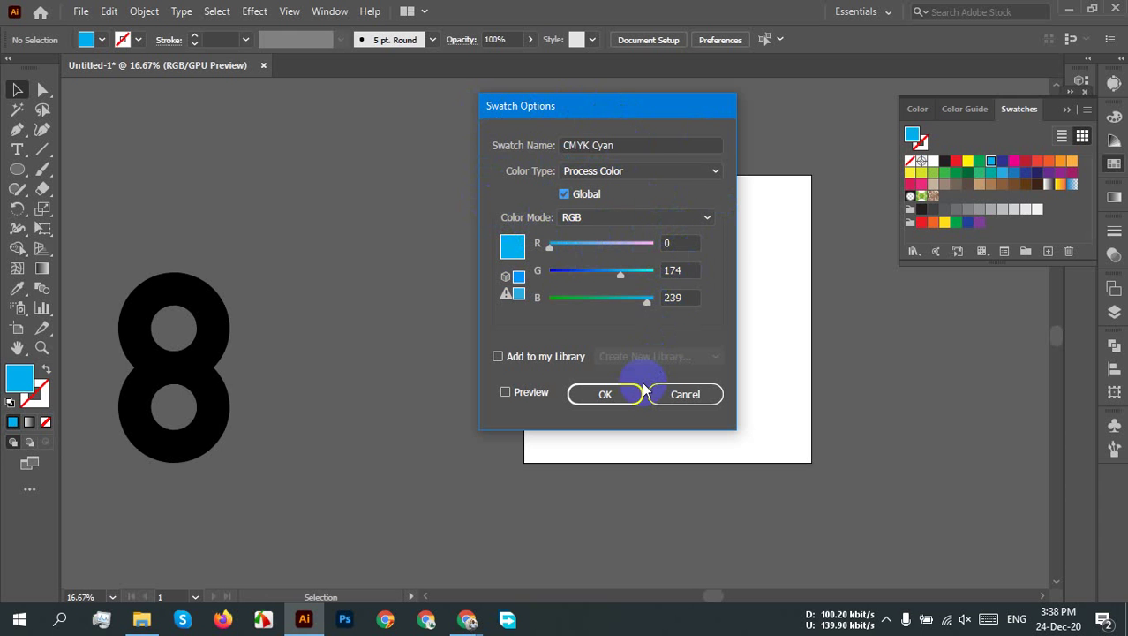
click(616, 394)
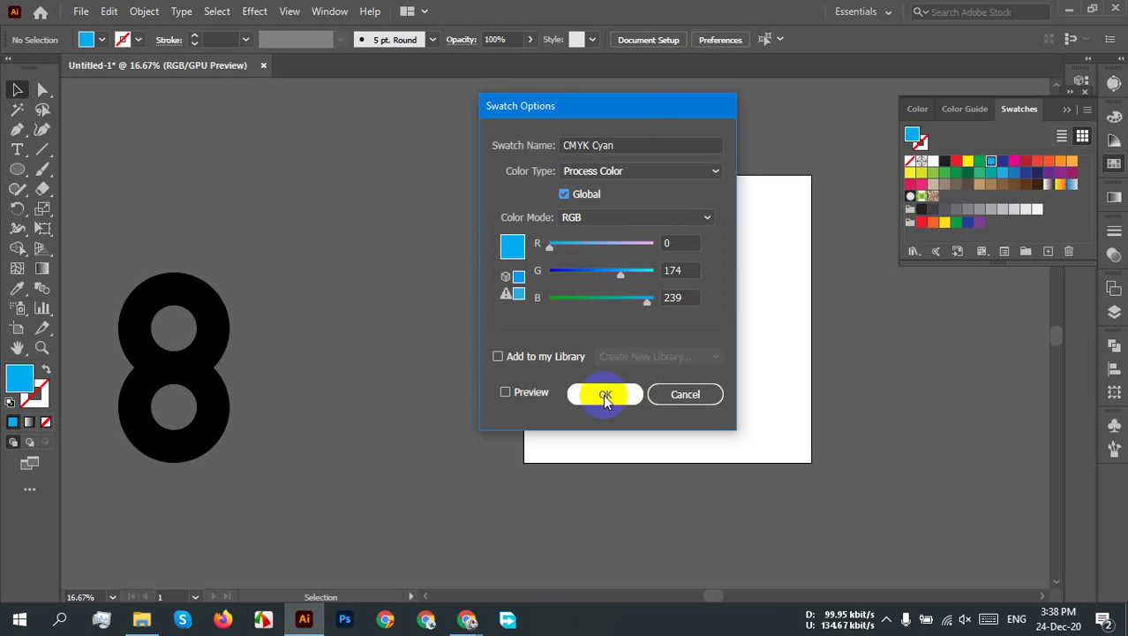
click(551, 358)
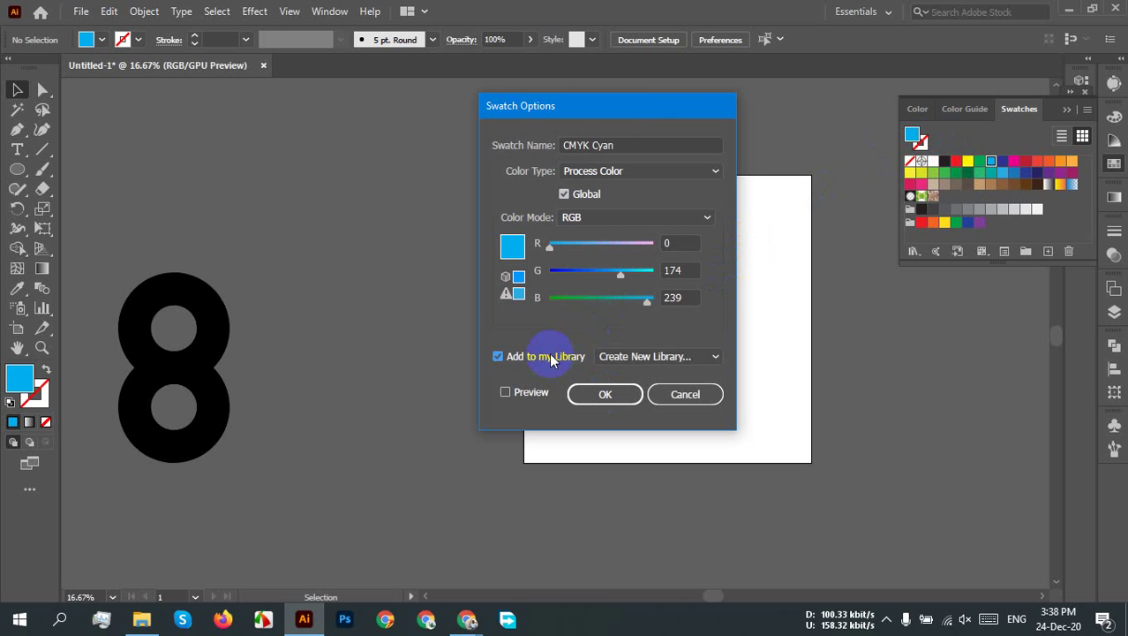
click(549, 353)
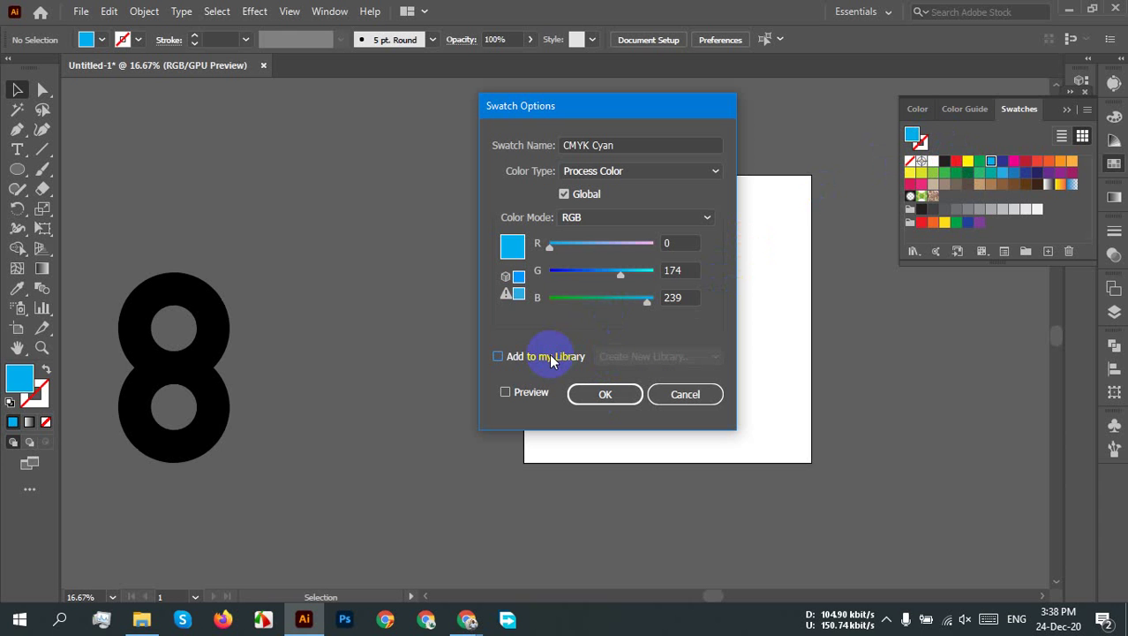
click(605, 394)
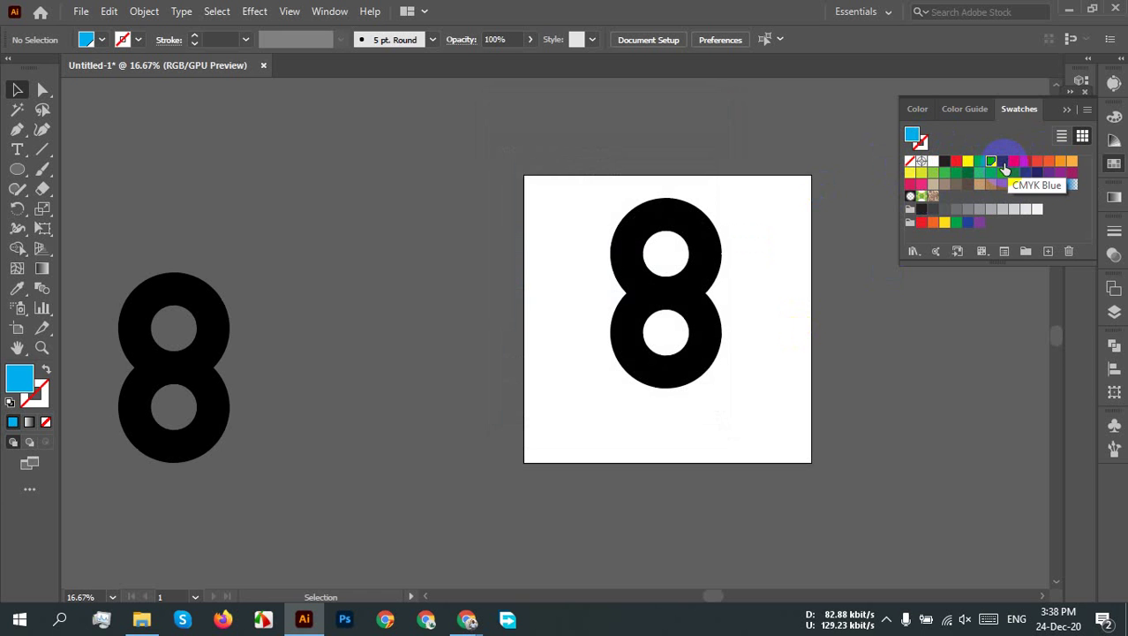
Step: Make the CMYK Blue swatch a global process colour
double_click(1003, 162)
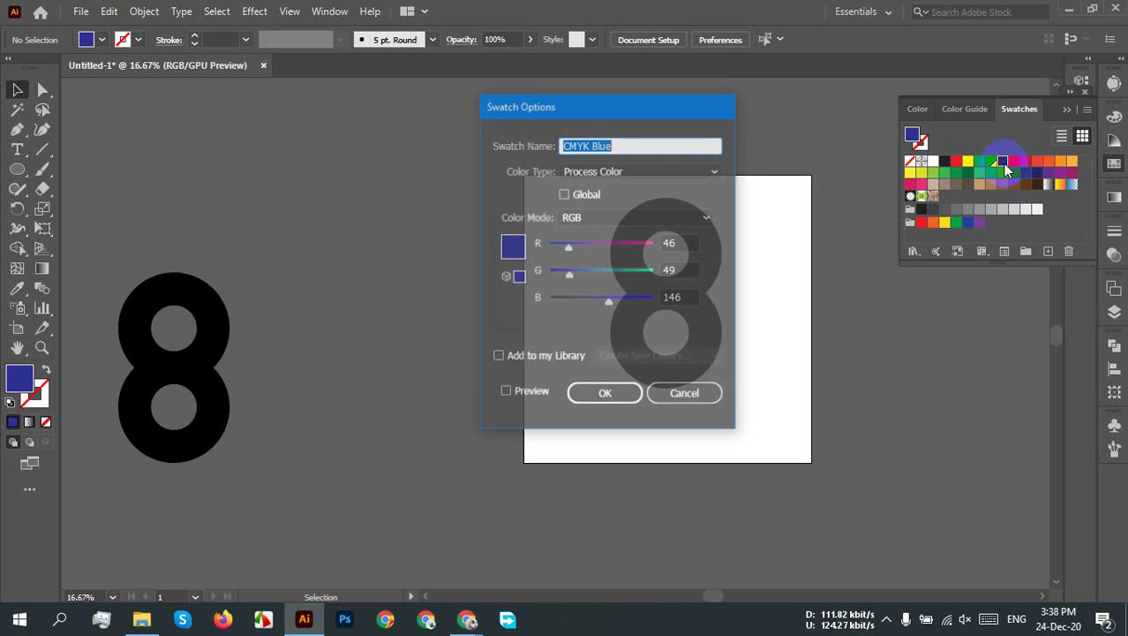
click(564, 194)
click(605, 391)
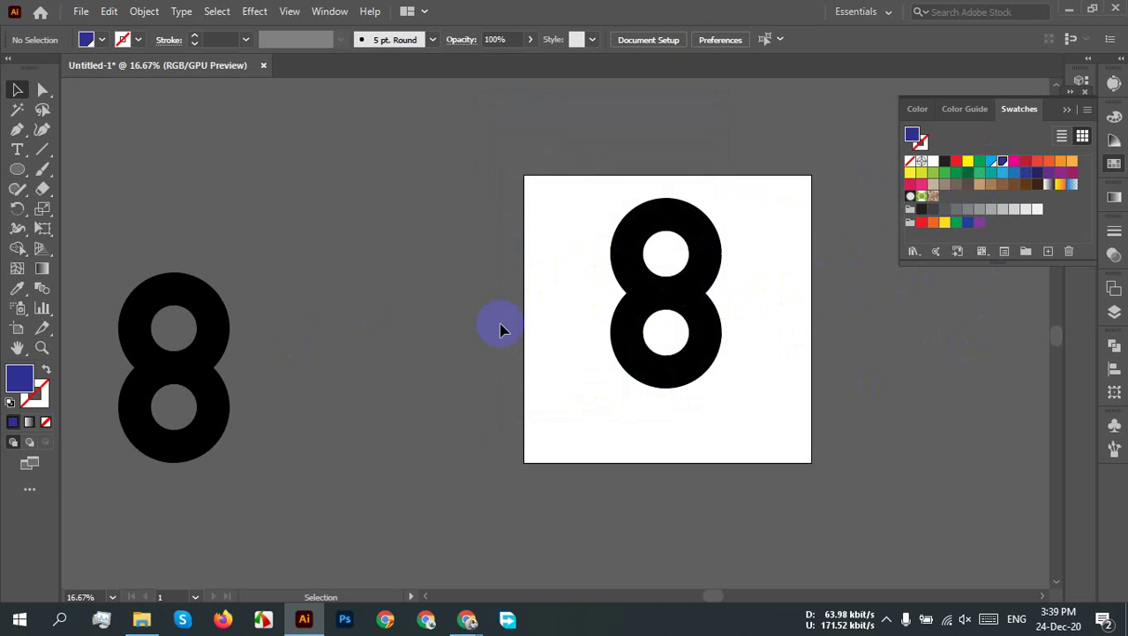
Step: Select the small inner crescent on the right side of the lower ring's hole and fit the artboard in view
drag(704, 255, 687, 255)
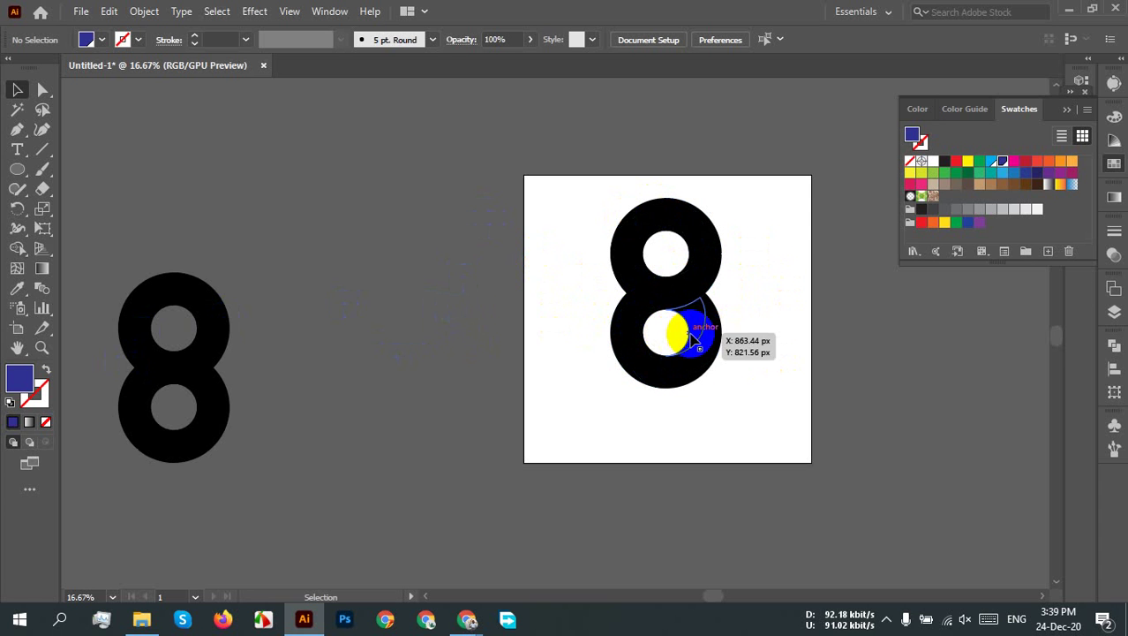
drag(701, 316, 709, 322)
click(707, 316)
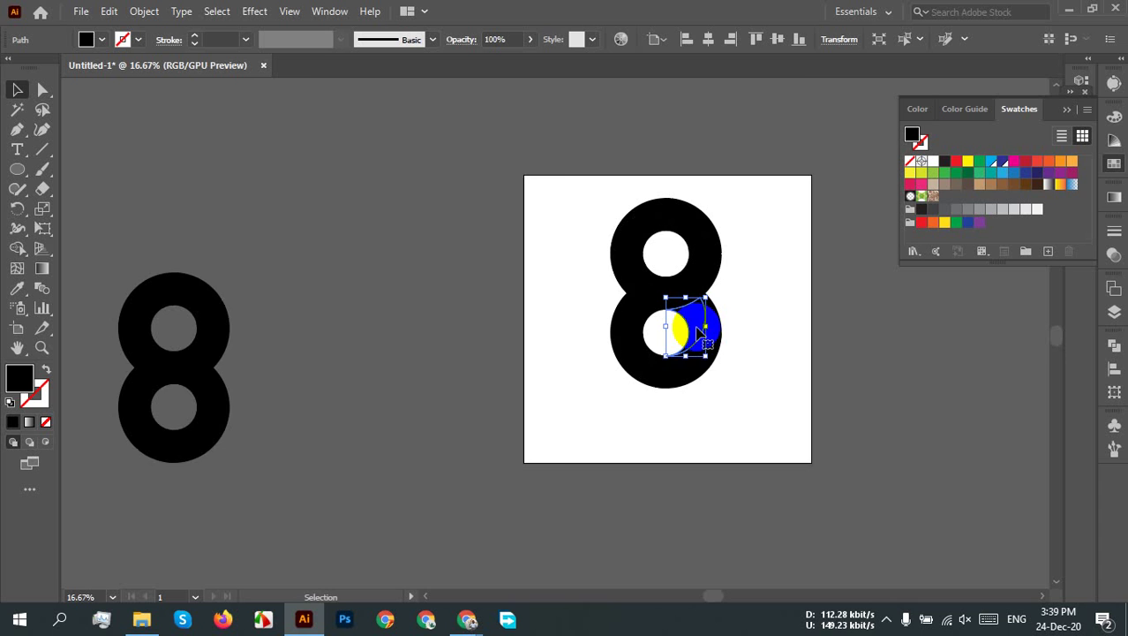
key(ctrl+0)
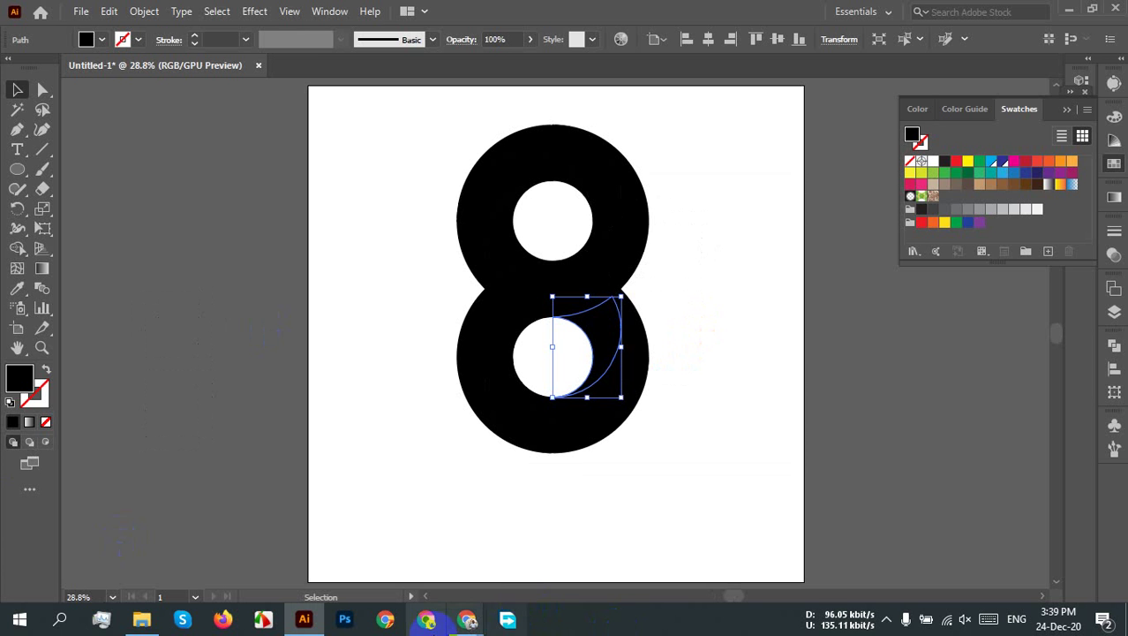
Step: Switch to the Google Meet call in the browser to check on it, and return to Illustrator
mouse_move(459, 618)
click(412, 600)
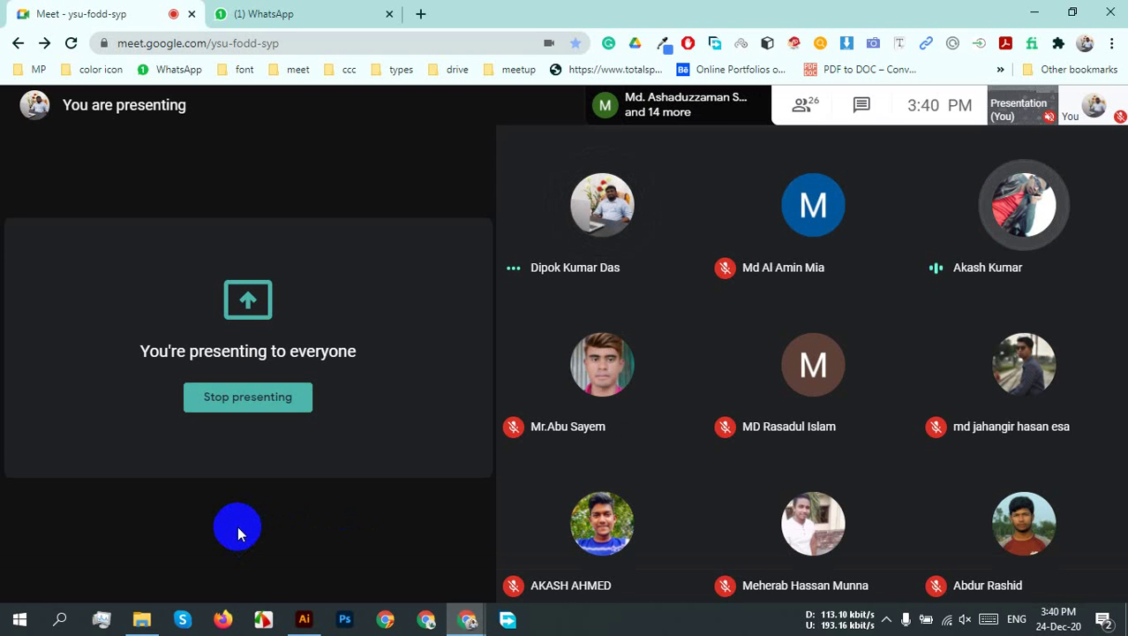
click(884, 621)
click(875, 614)
click(307, 618)
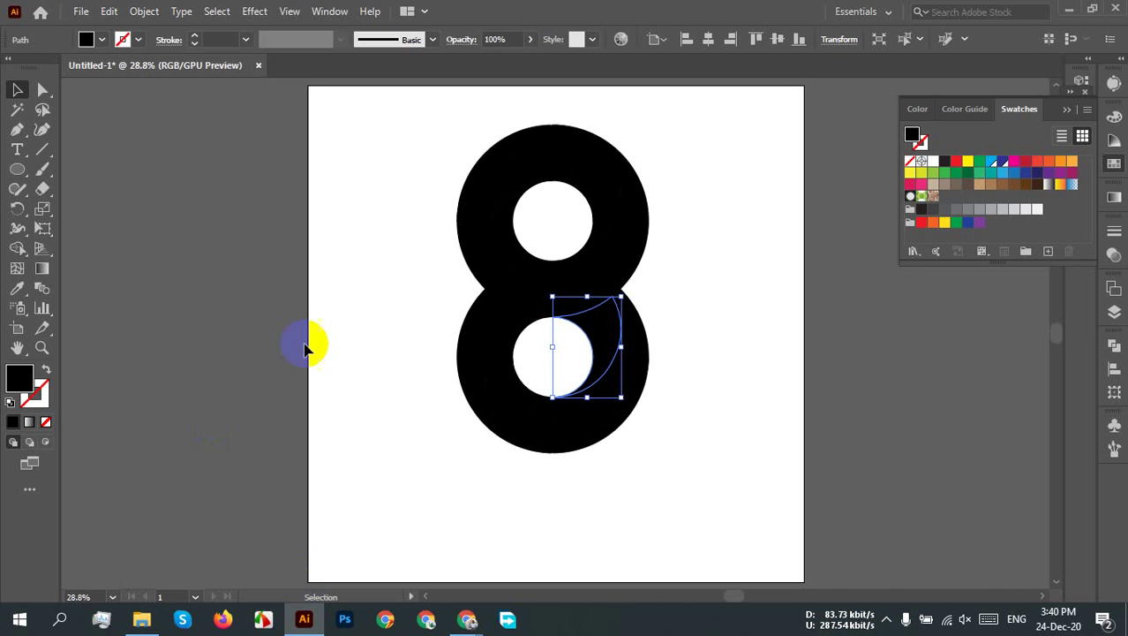
Step: Fill the lower ring's small inner crescent with the white-to-black linear gradient
click(576, 342)
click(605, 340)
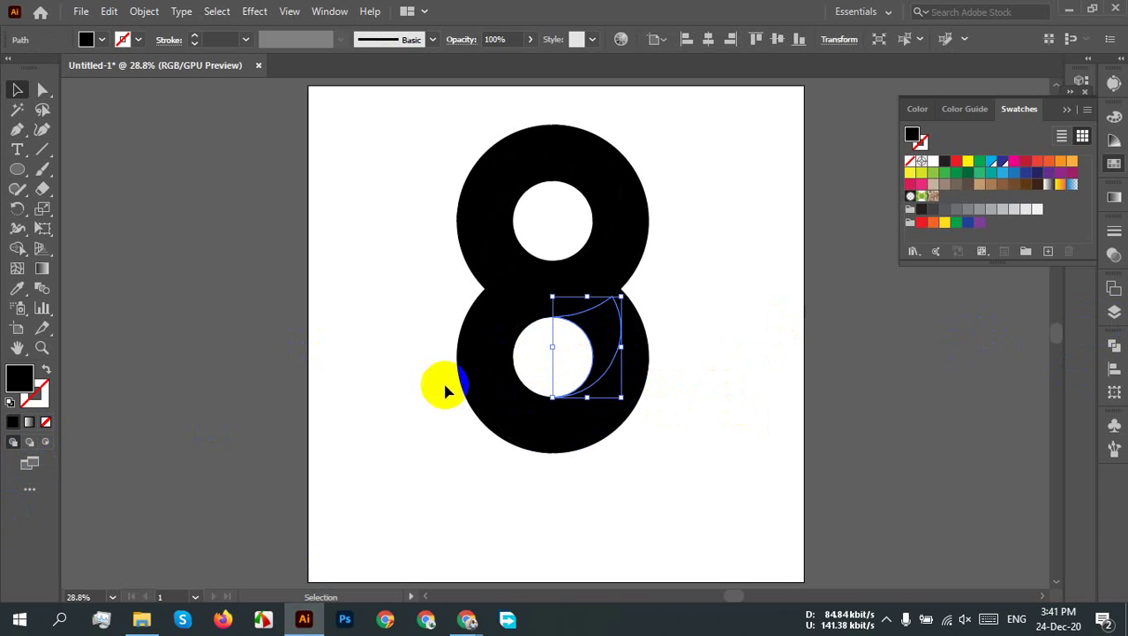
click(32, 423)
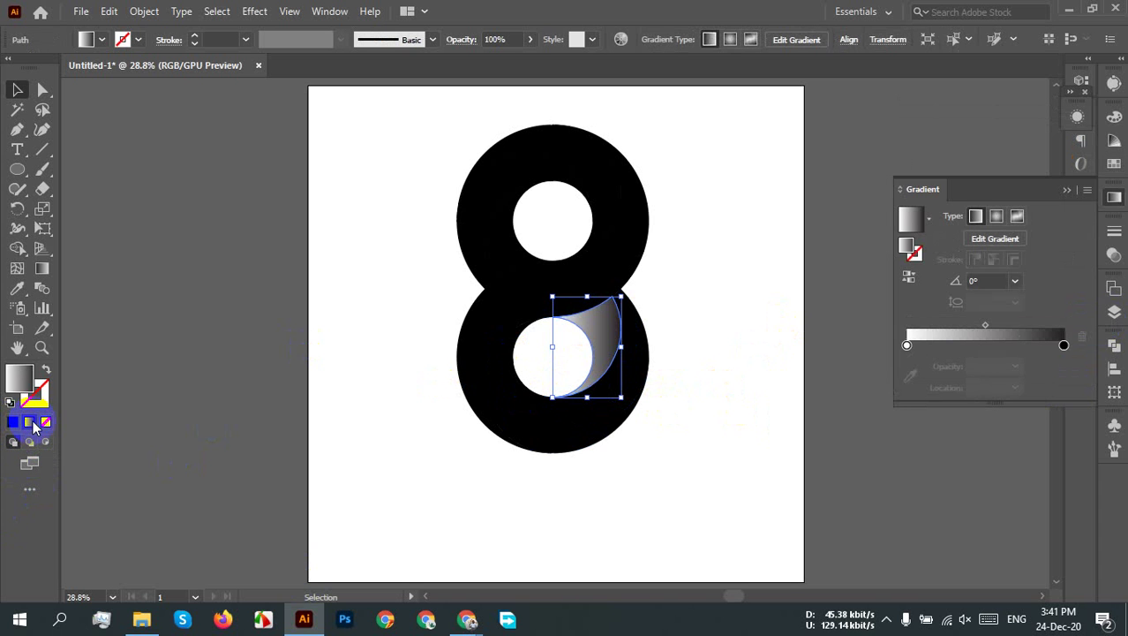
click(723, 329)
click(606, 353)
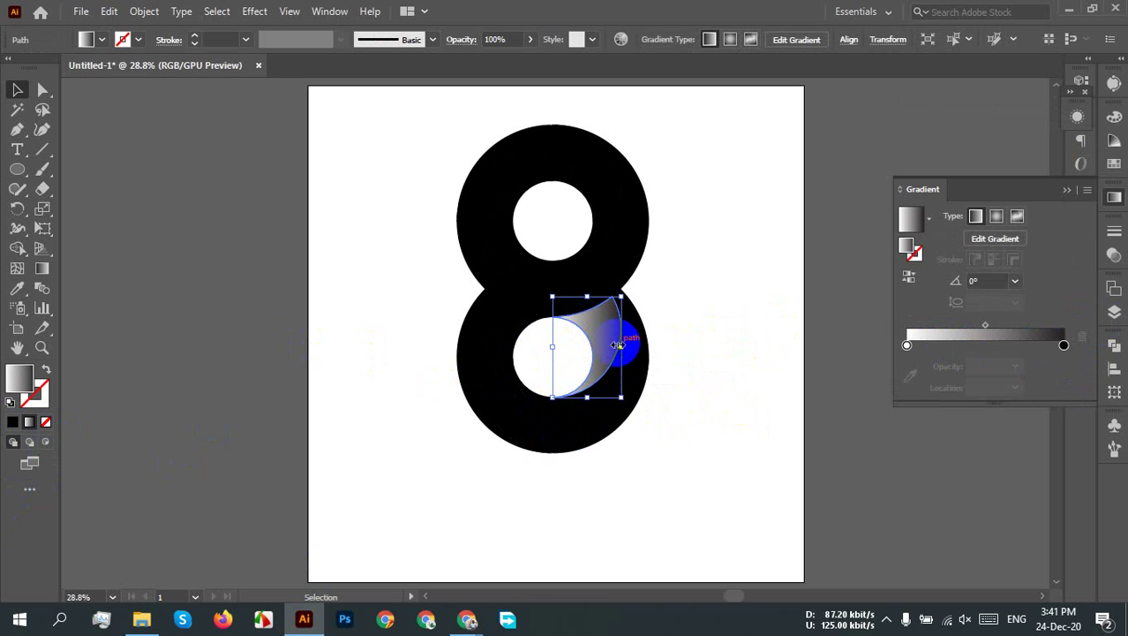
click(1064, 346)
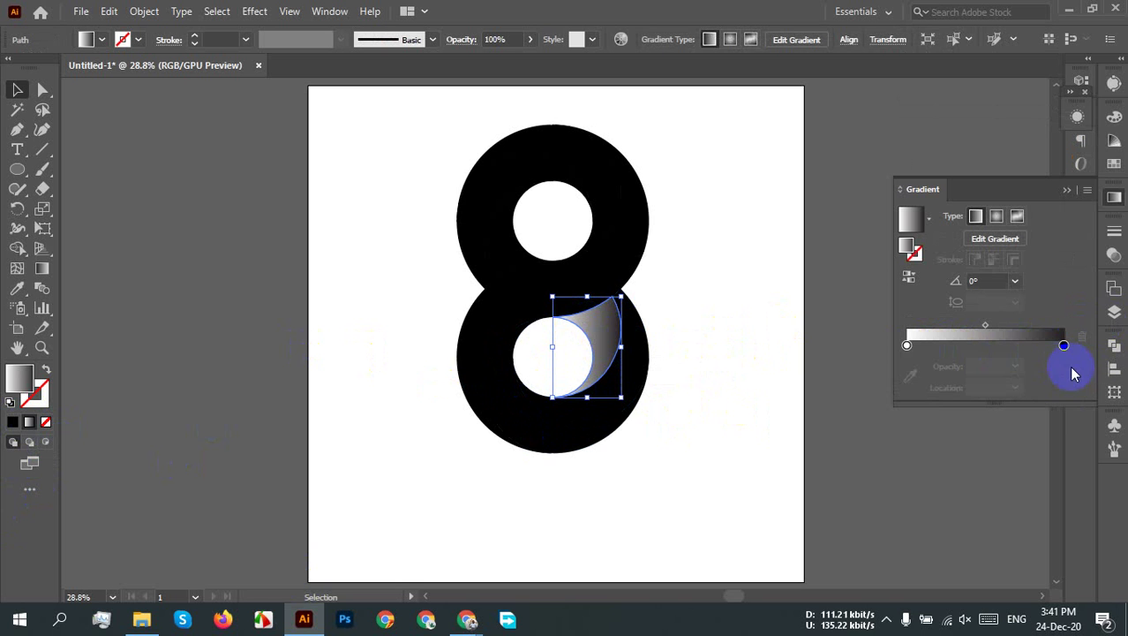
click(907, 346)
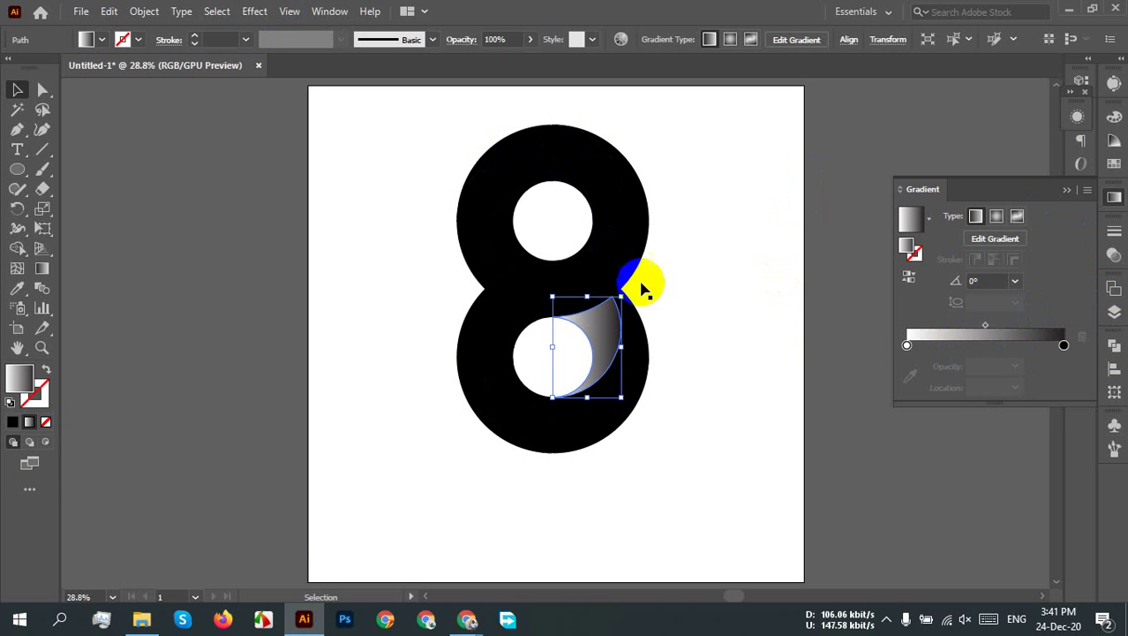
click(329, 12)
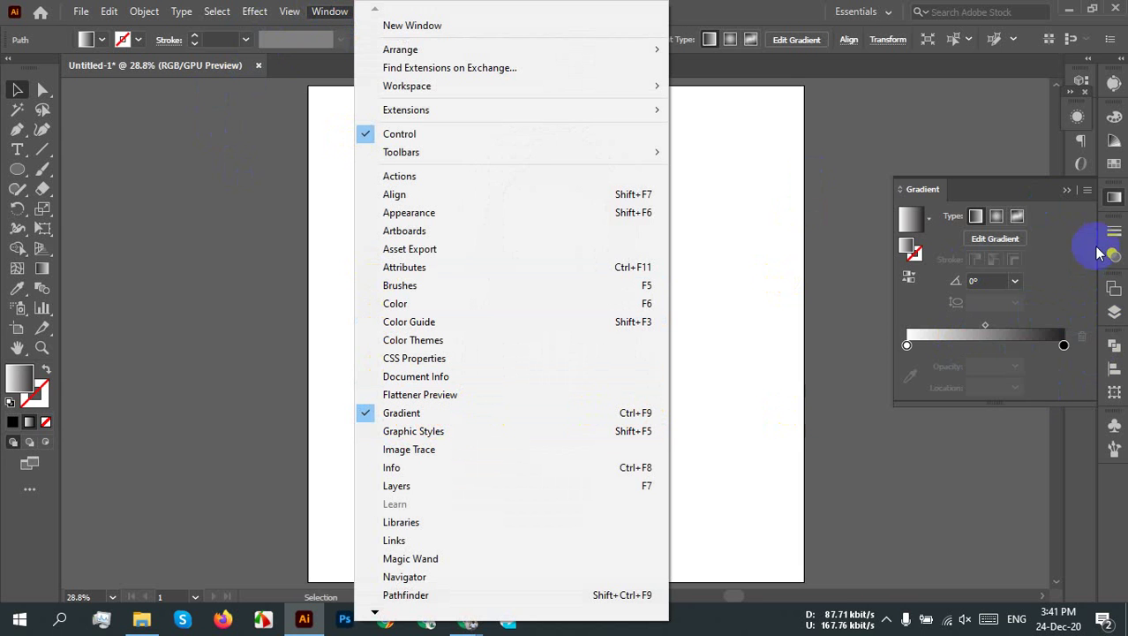
click(1114, 197)
click(1114, 198)
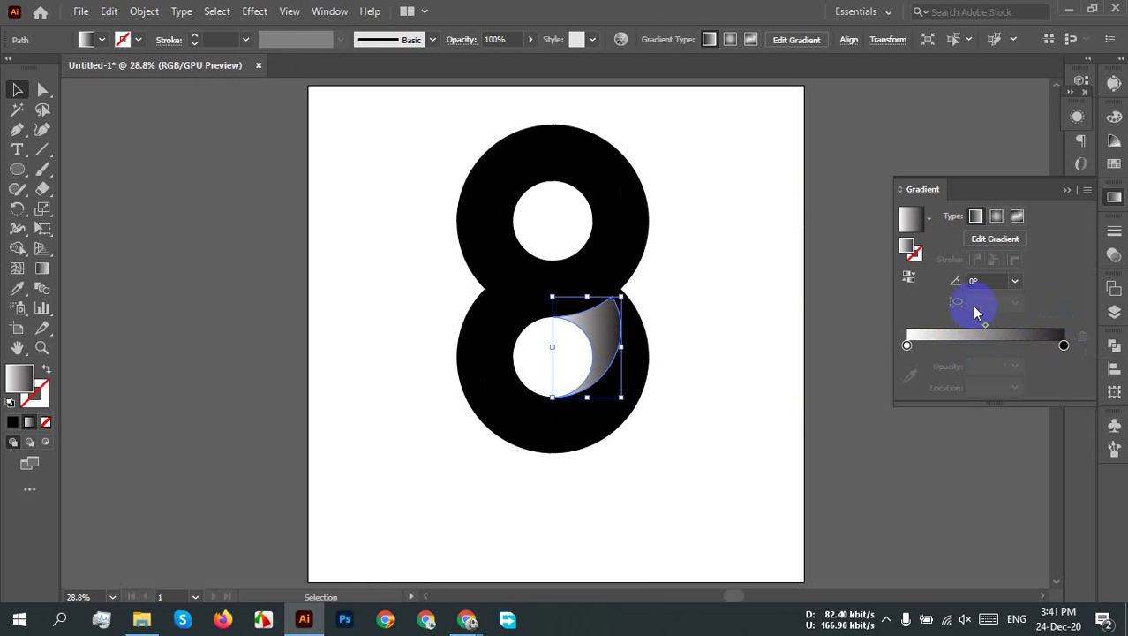
Step: Try gradient angles of 90° and 180° on the lower ring's inner crescent
click(1016, 281)
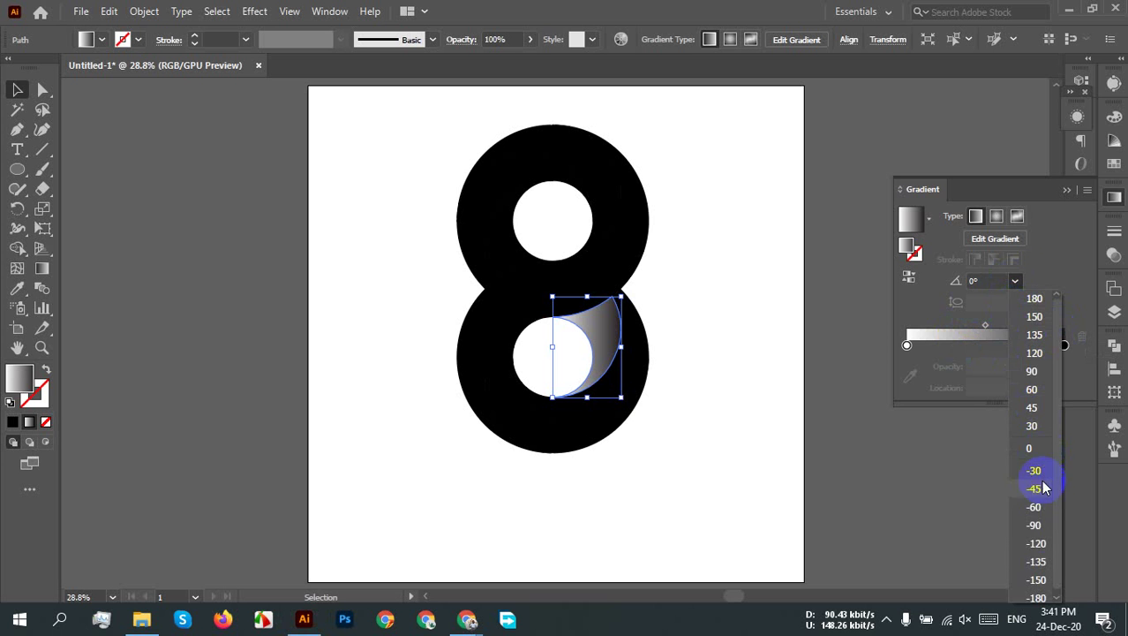
click(1040, 373)
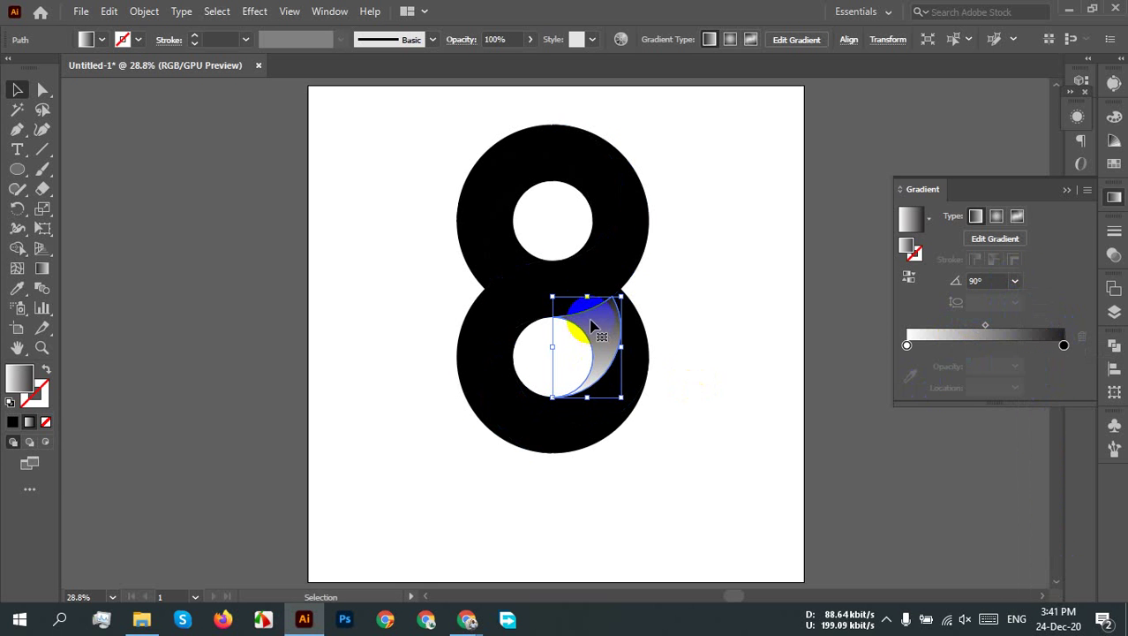
click(1016, 281)
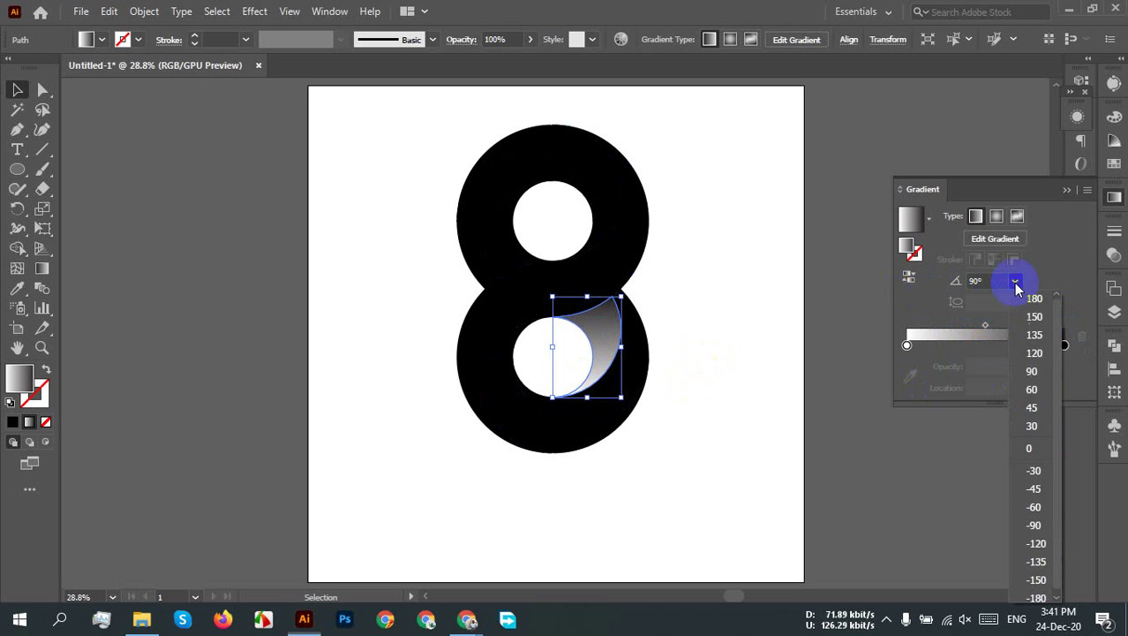
click(1033, 300)
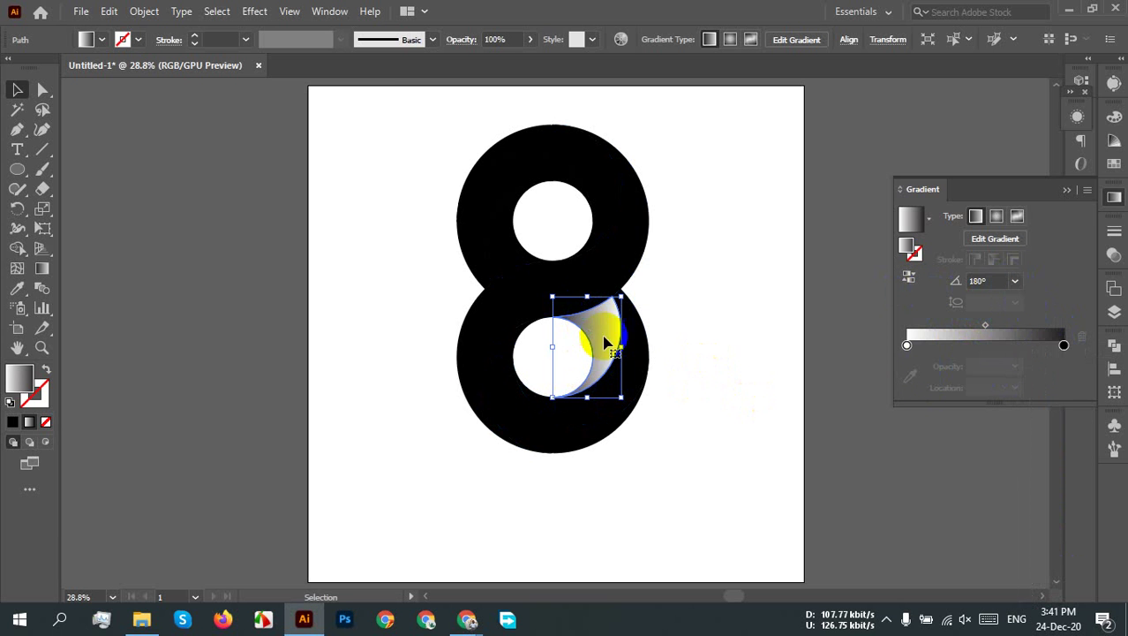
Step: Set the inner crescent's gradient angle to 60° and deselect the piece
click(1017, 285)
click(1034, 385)
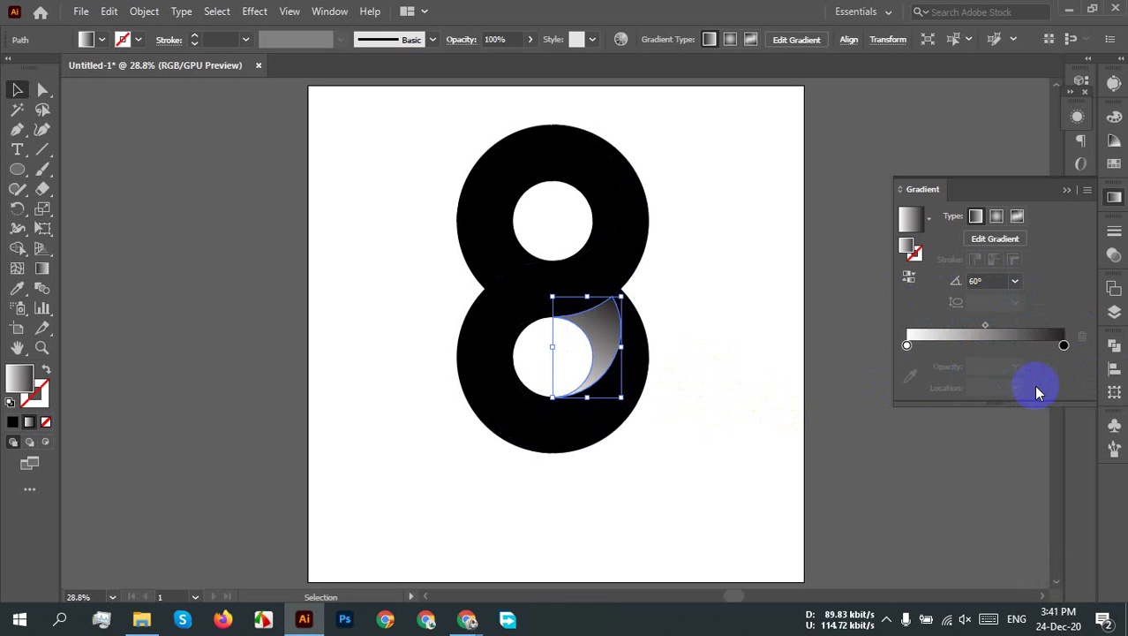
click(612, 415)
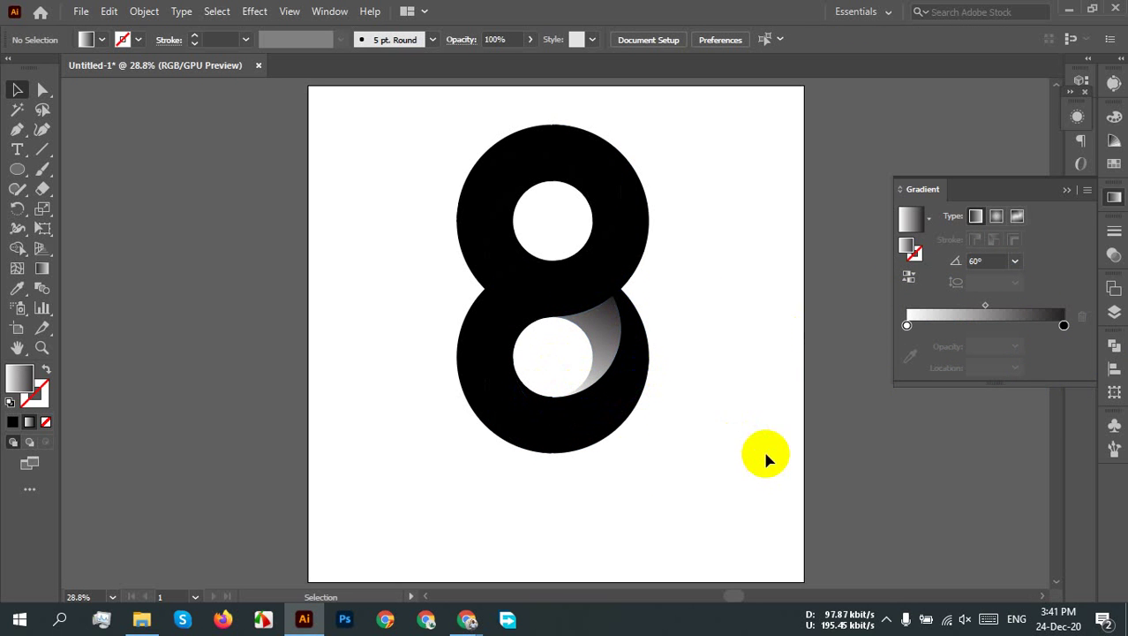
Step: Set the gradient midpoint location to 50% on the lower ring's inner crescent
click(604, 332)
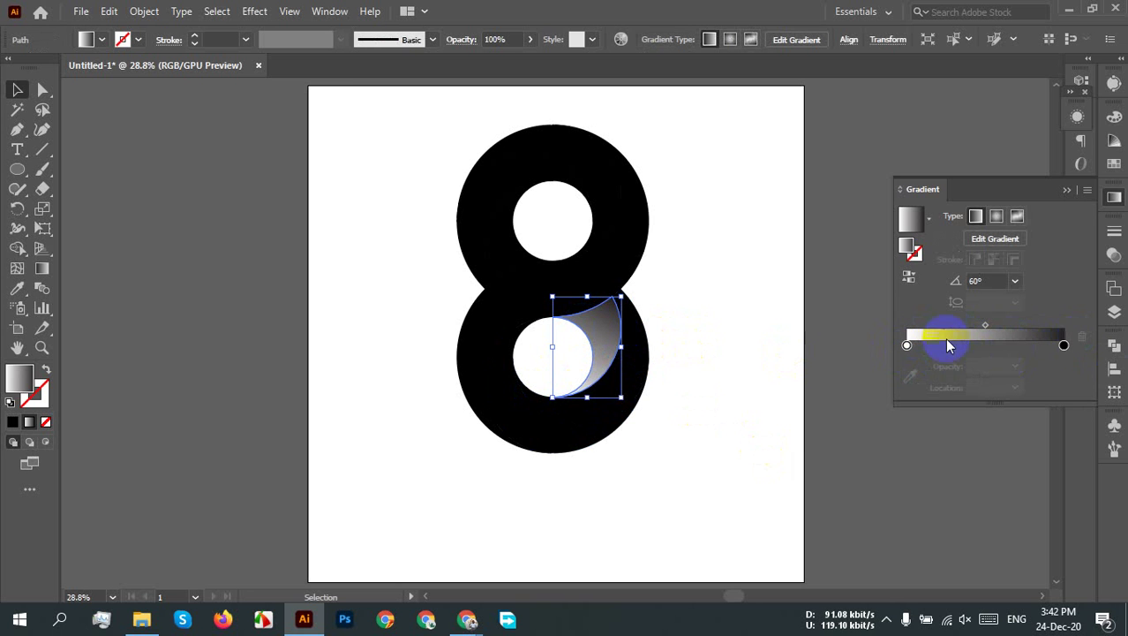
mouse_move(987, 330)
mouse_down()
mouse_move(937, 325)
mouse_move(1044, 339)
mouse_move(960, 331)
mouse_move(1000, 332)
mouse_move(988, 346)
mouse_up()
click(993, 387)
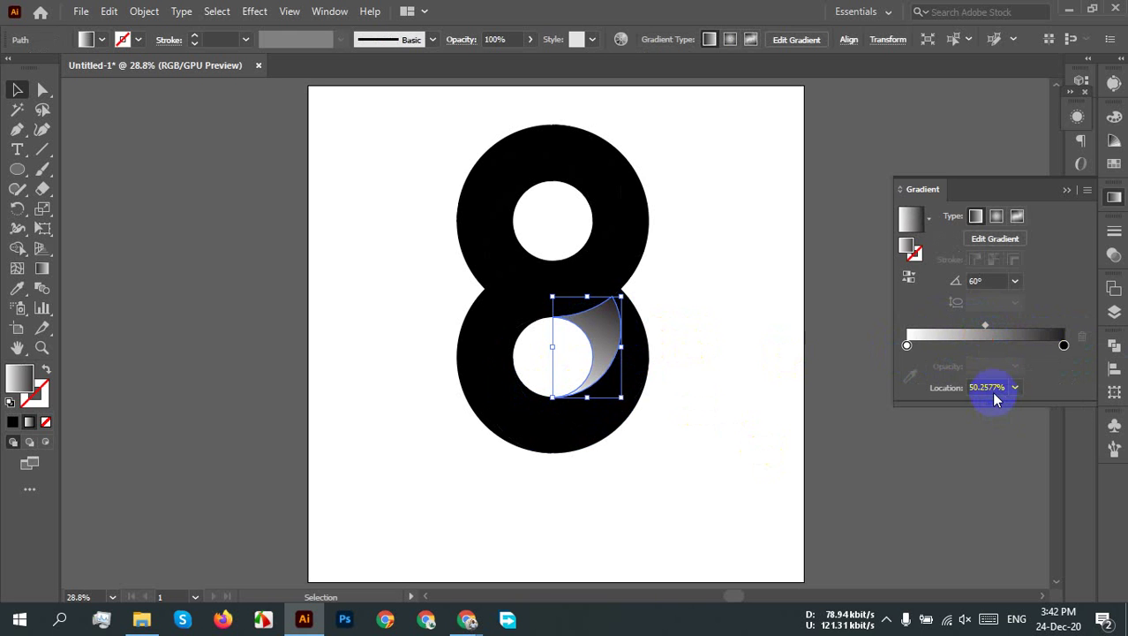
click(983, 387)
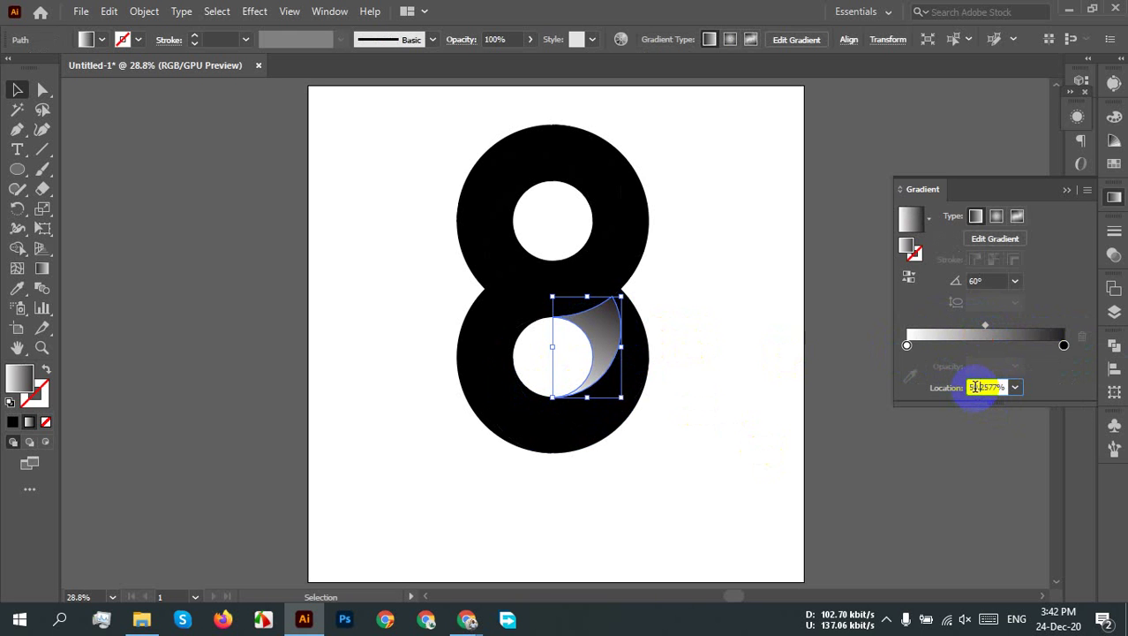
drag(972, 387, 998, 385)
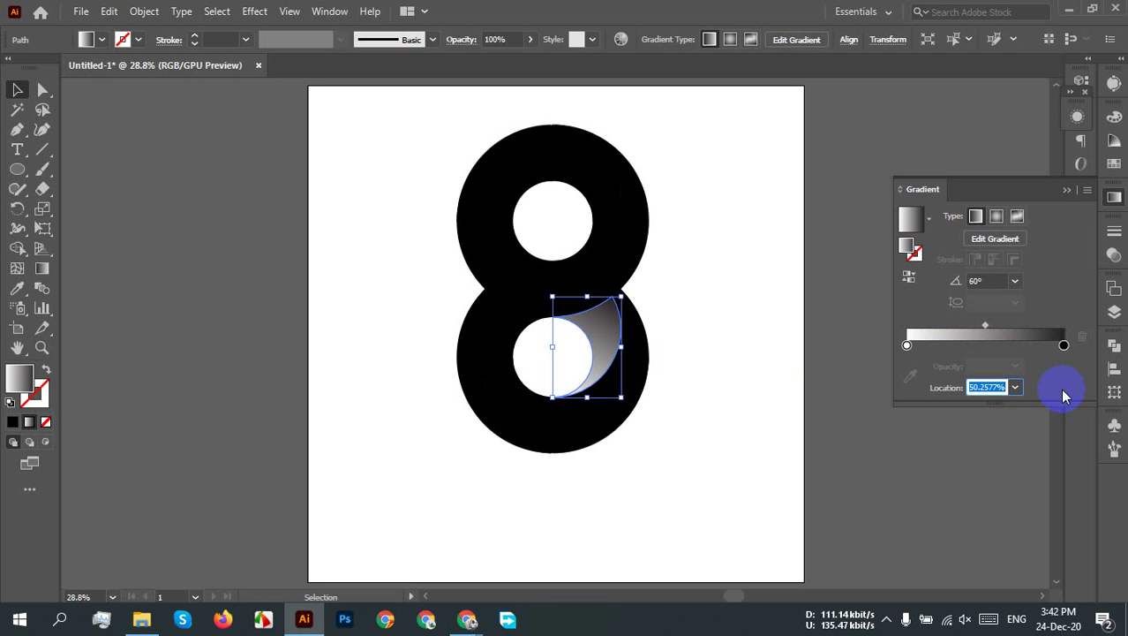
text(50)
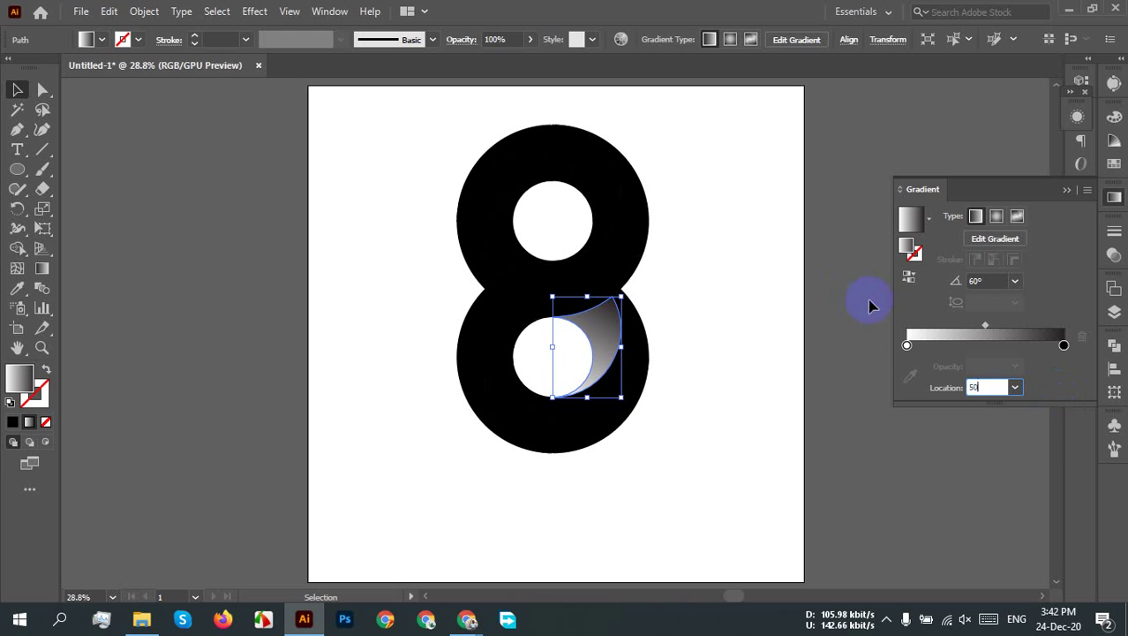
click(1014, 390)
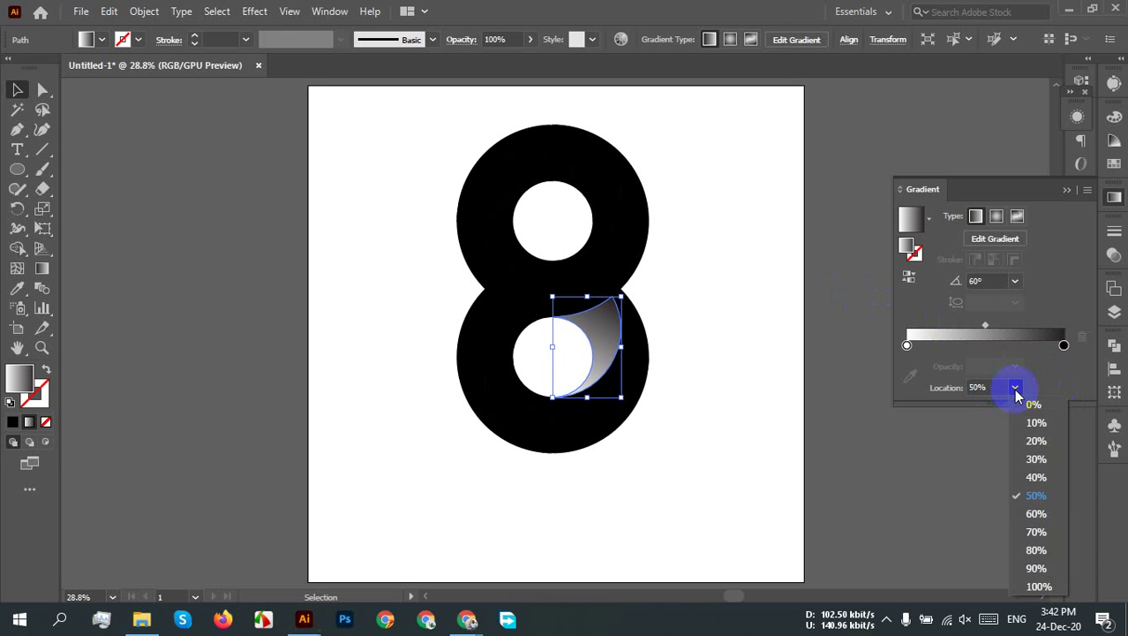
click(1015, 389)
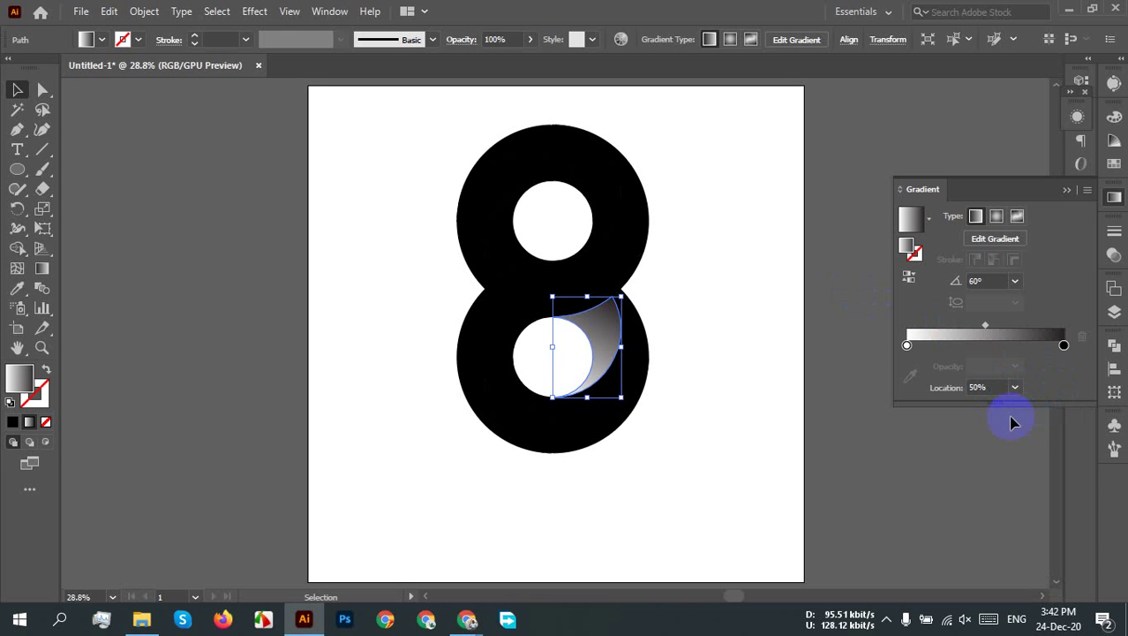
Step: Examine the colour mixer and swatch options for the gradient's white start stop
click(907, 346)
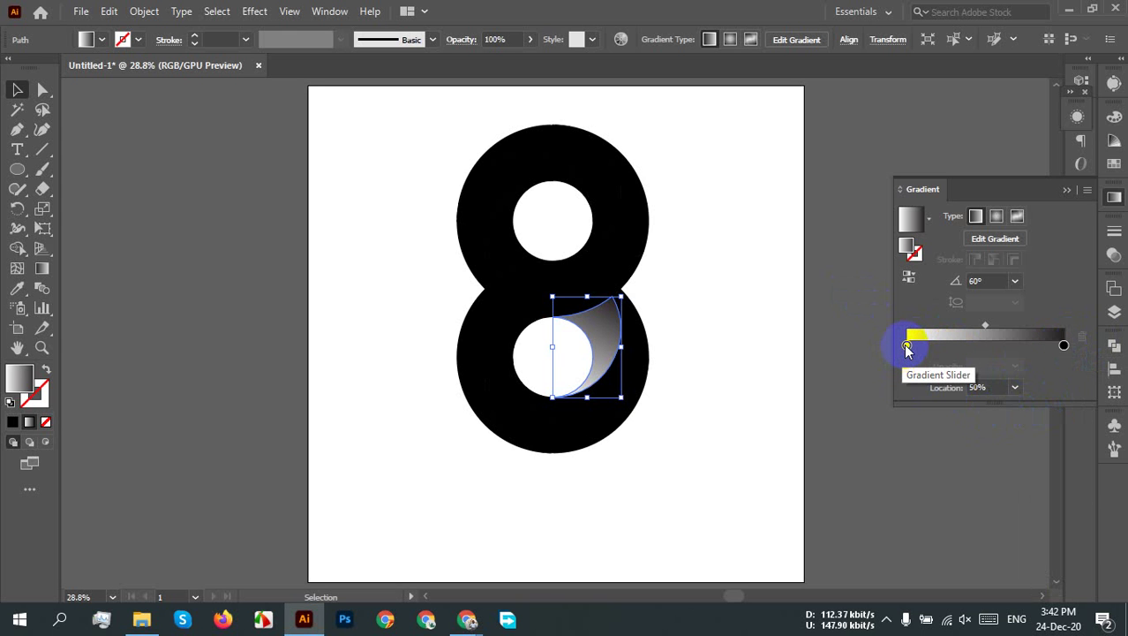
double_click(907, 345)
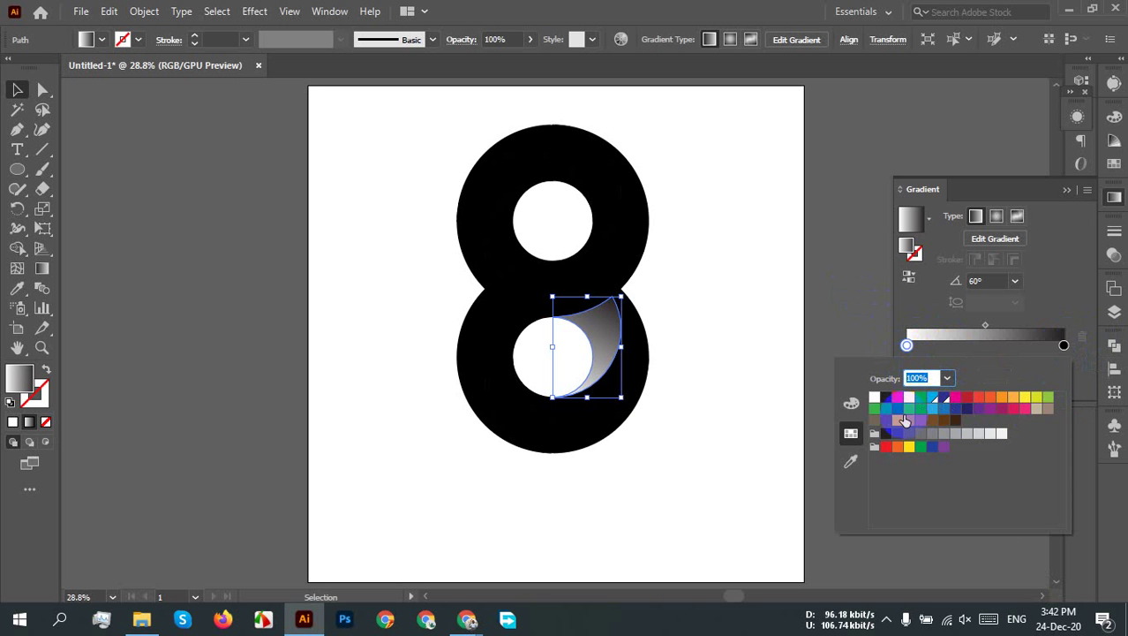
click(851, 404)
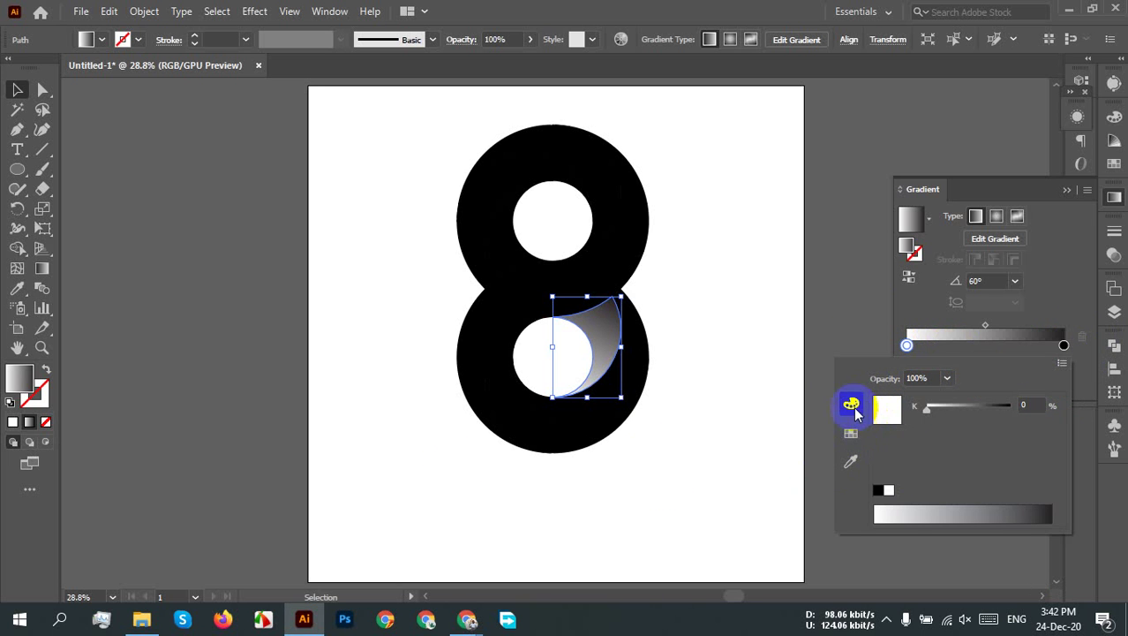
click(851, 433)
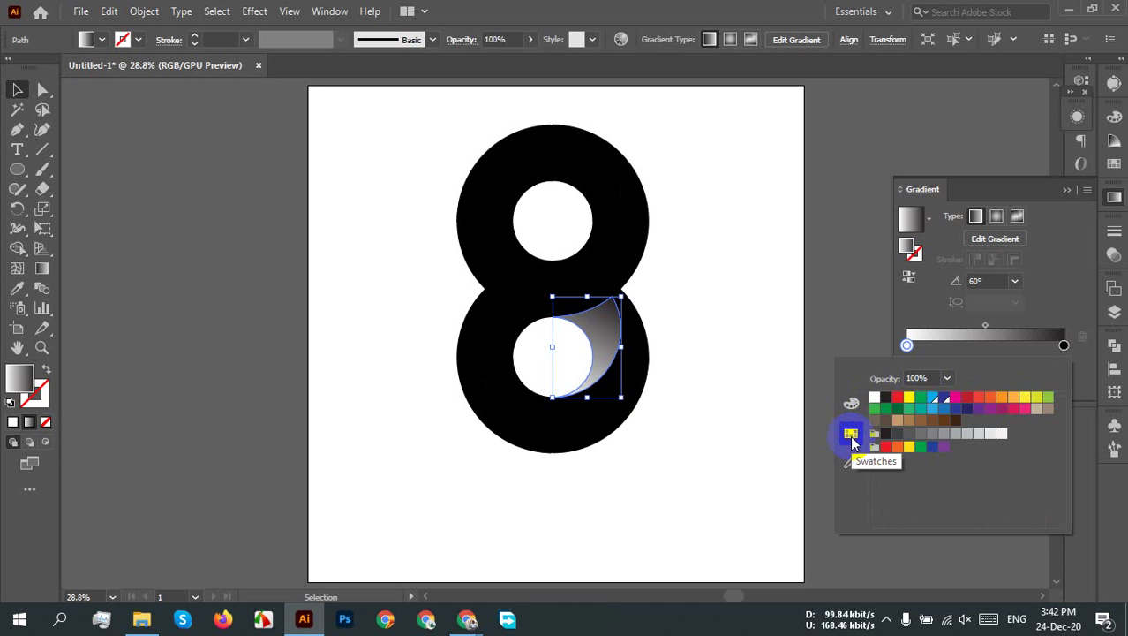
click(851, 404)
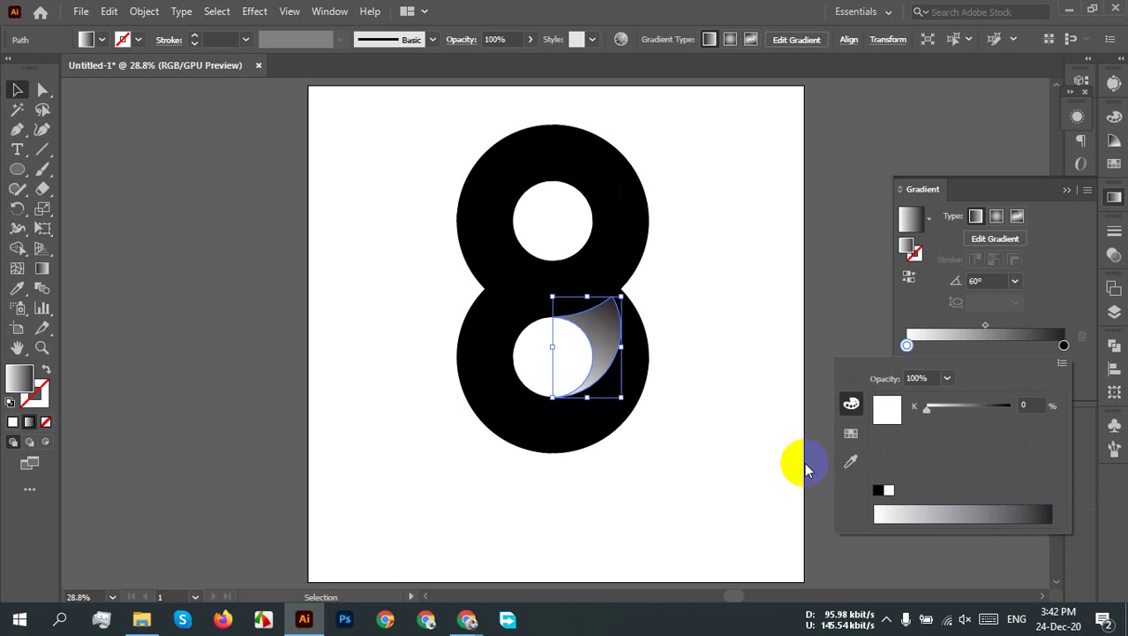
click(851, 432)
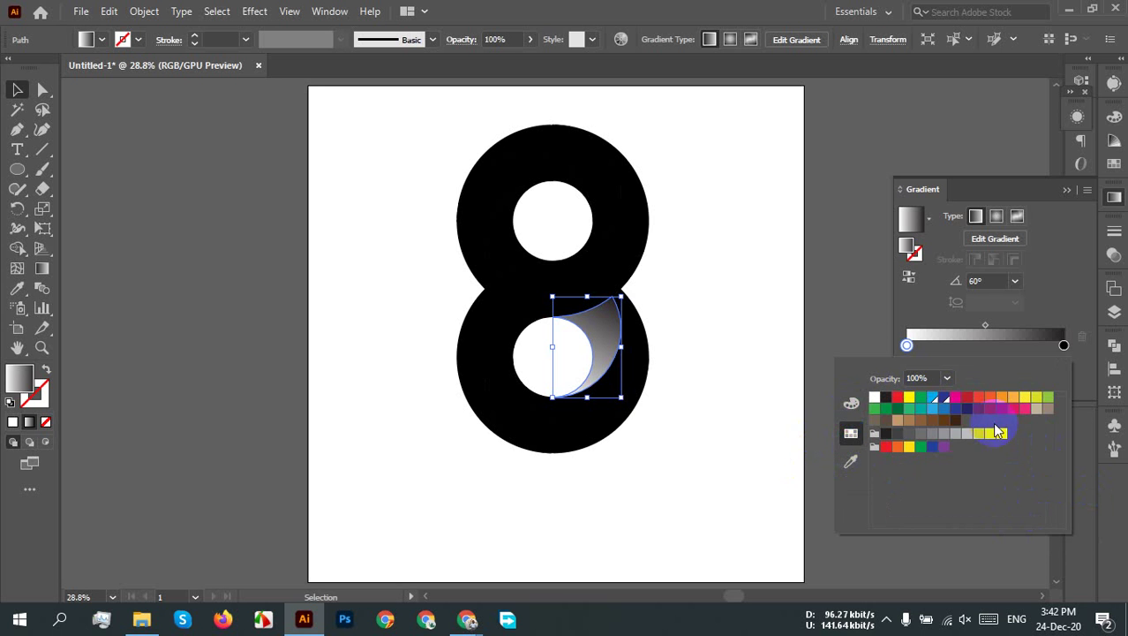
click(853, 468)
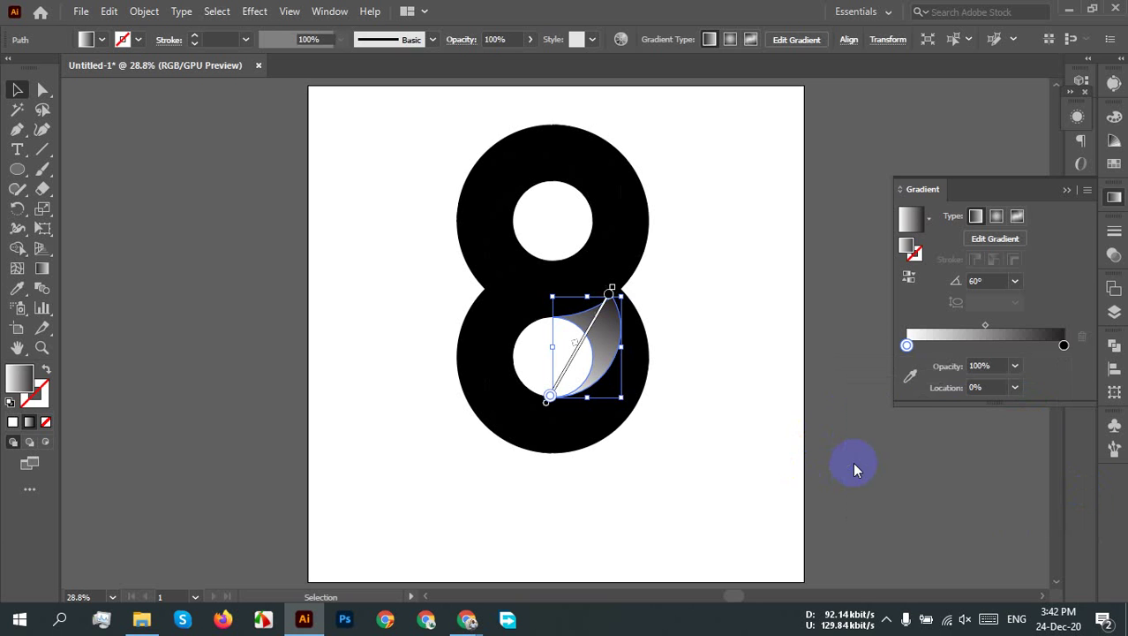
Step: Recolour the inner crescent's gradient with CMYK Cyan at the start stop and the dark blue swatch at the end stop
click(910, 328)
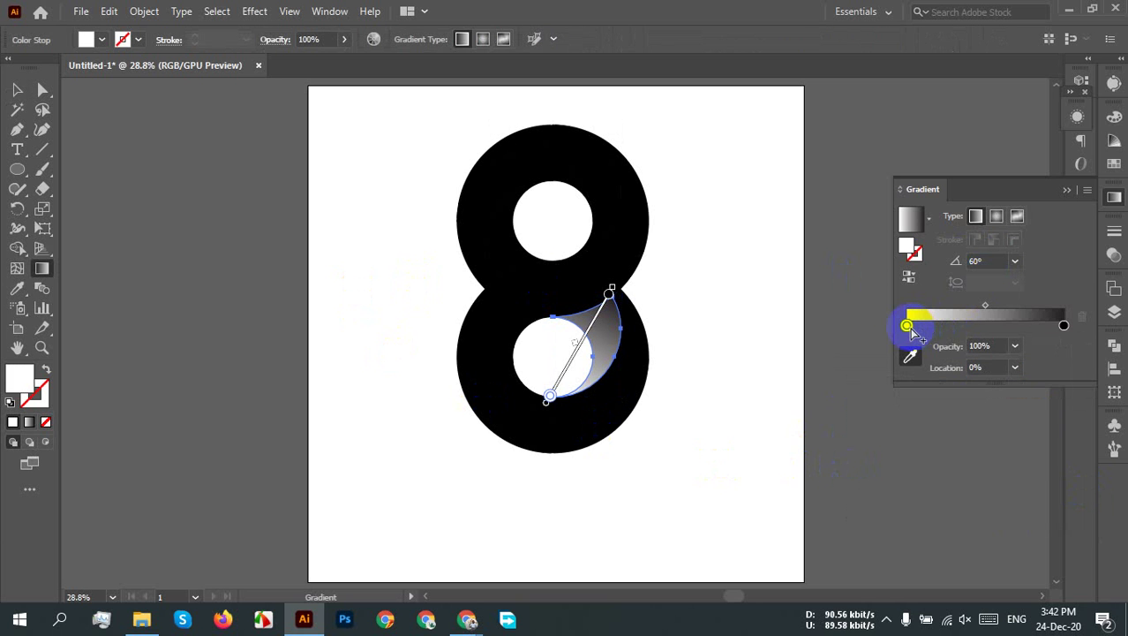
double_click(908, 326)
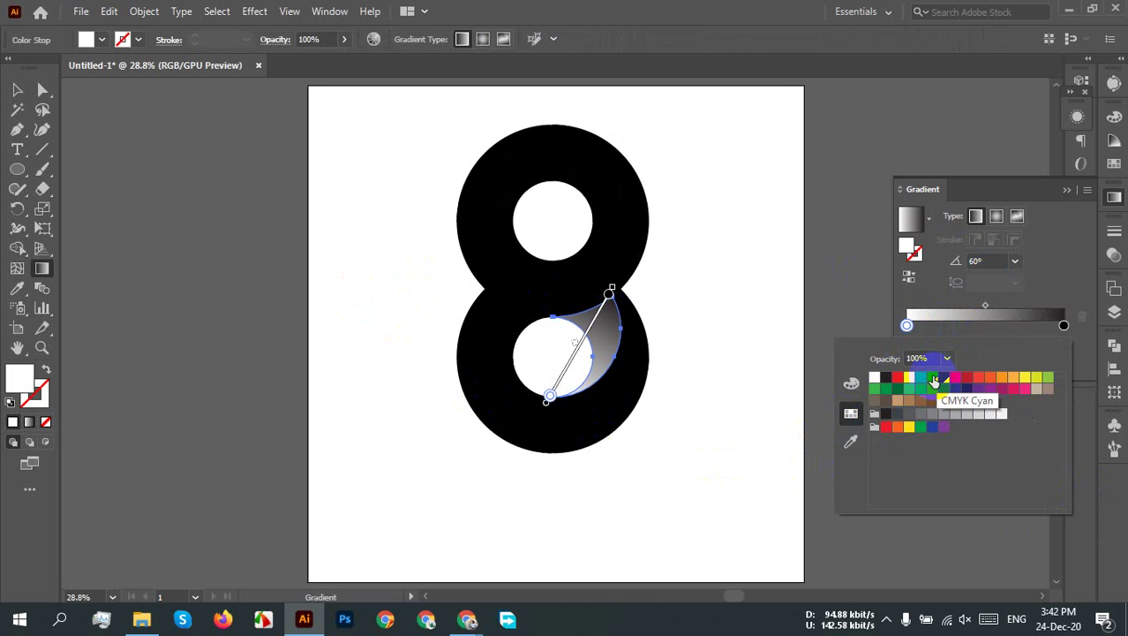
click(934, 380)
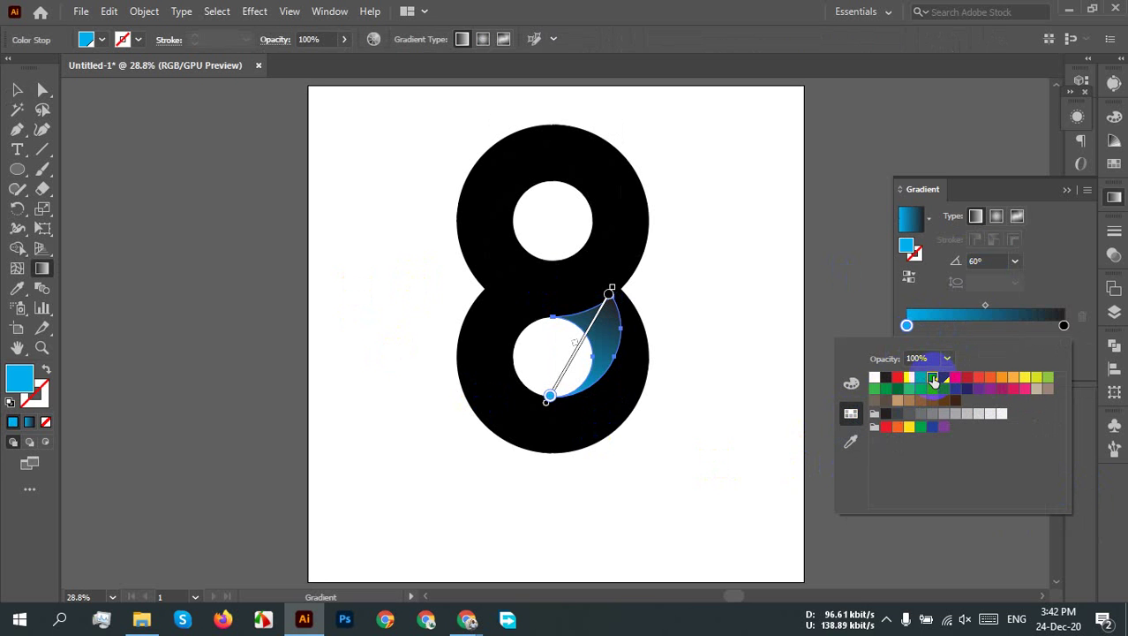
click(1065, 327)
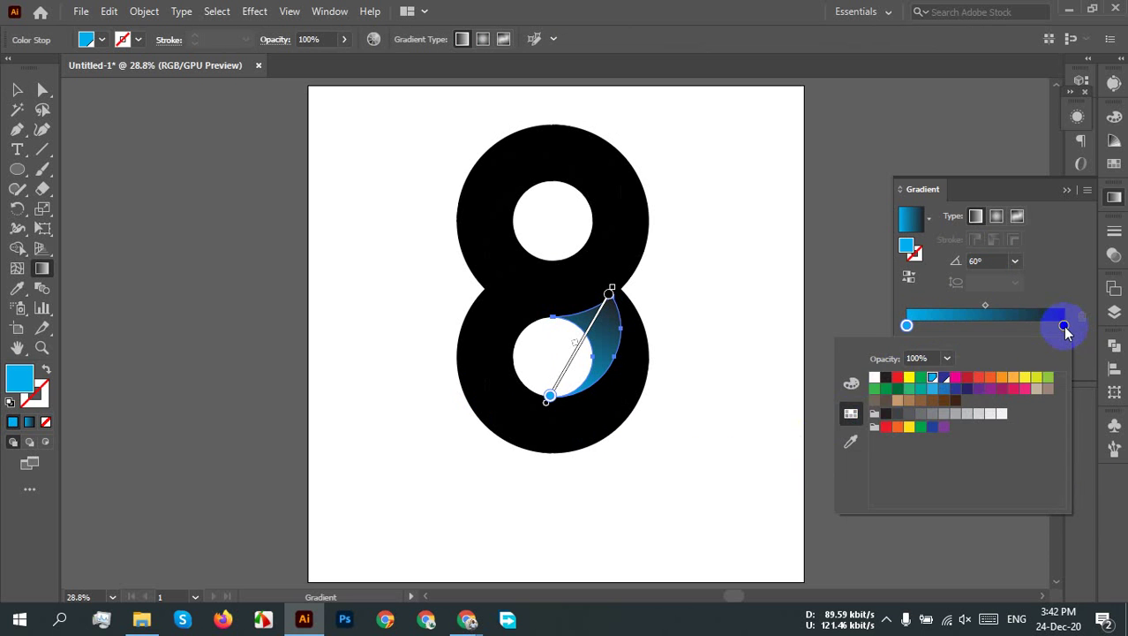
double_click(1065, 327)
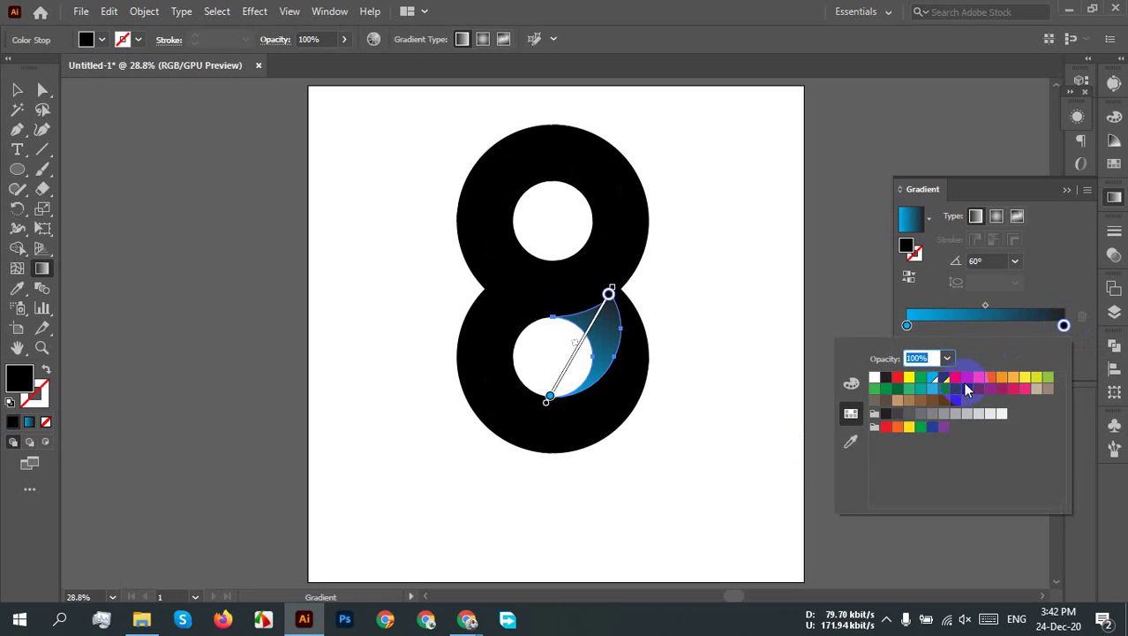
click(944, 377)
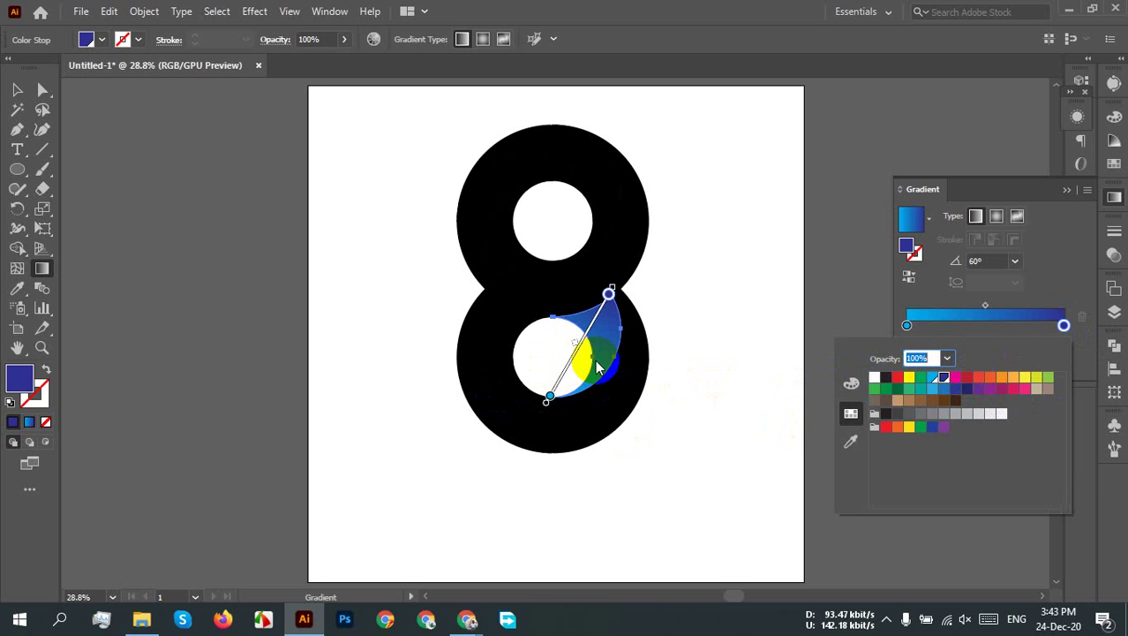
click(1035, 268)
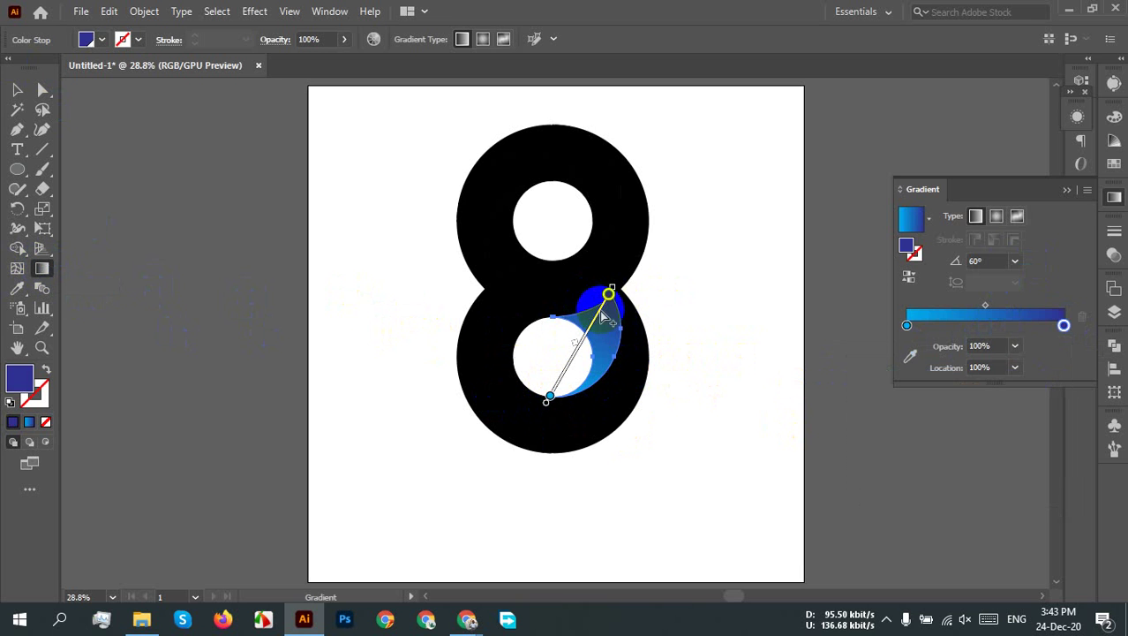
Step: Try redrawing the crescent's gradient freehand, first diagonally at about 59° and again nearly horizontally at about 176°
drag(570, 375, 618, 284)
click(1004, 256)
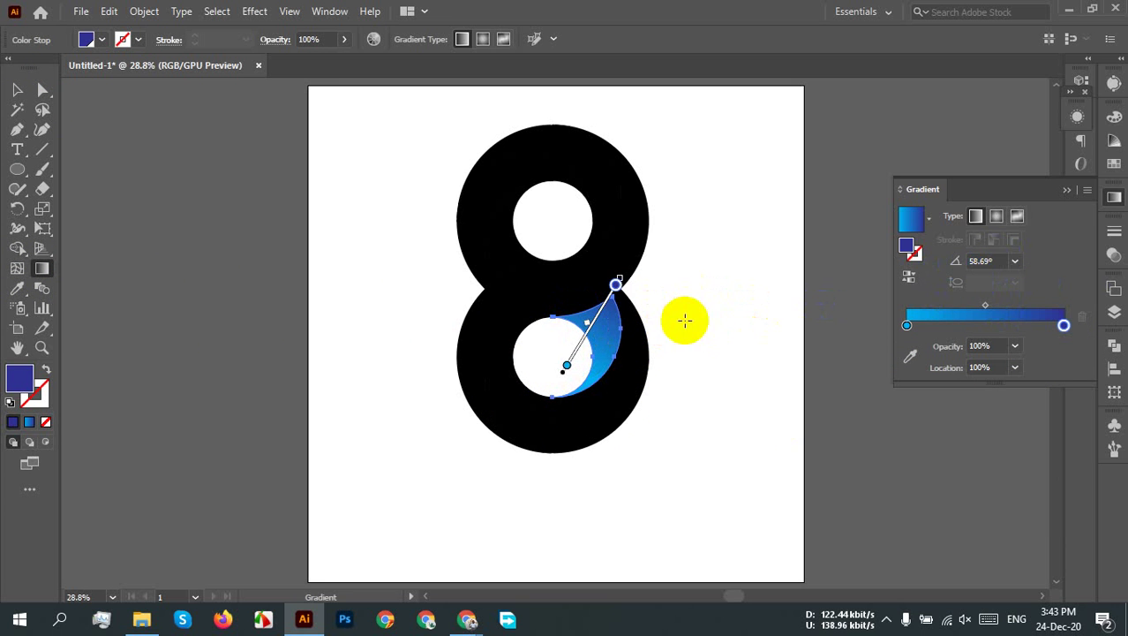
drag(680, 352, 547, 343)
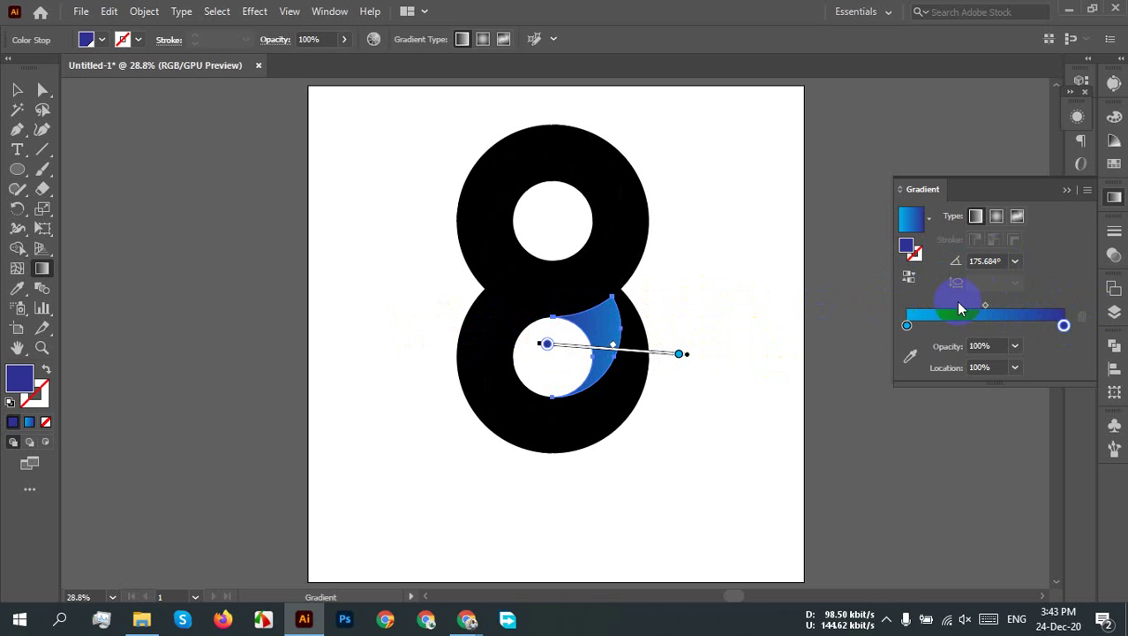
Step: Set the gradient angle to 45° and try shifting the cyan stop along the gradient line
click(1015, 261)
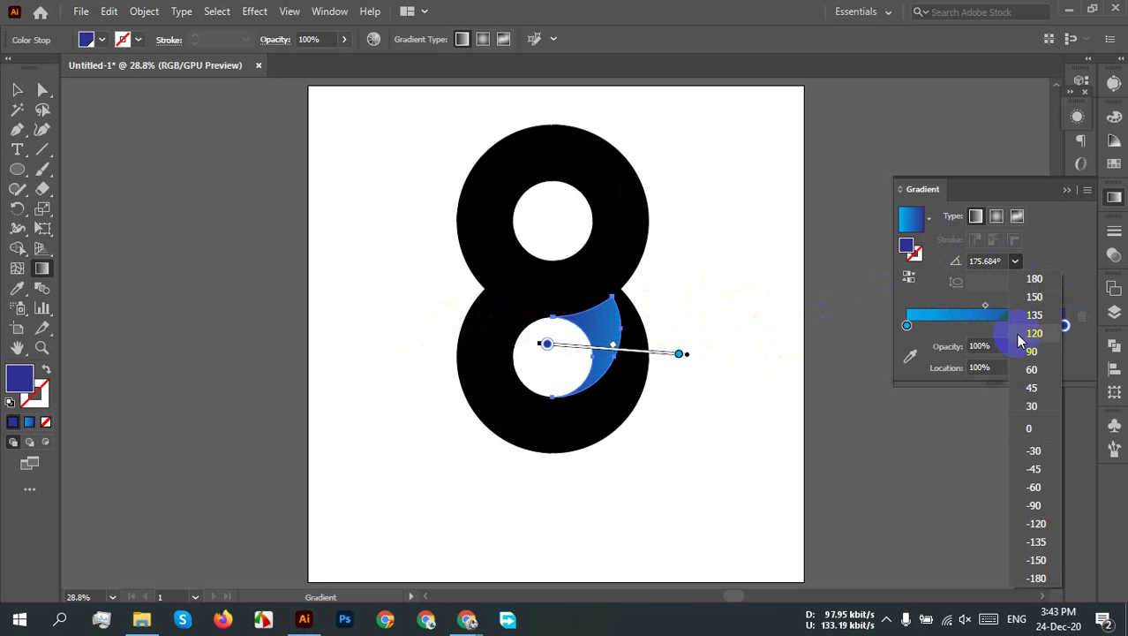
click(1035, 389)
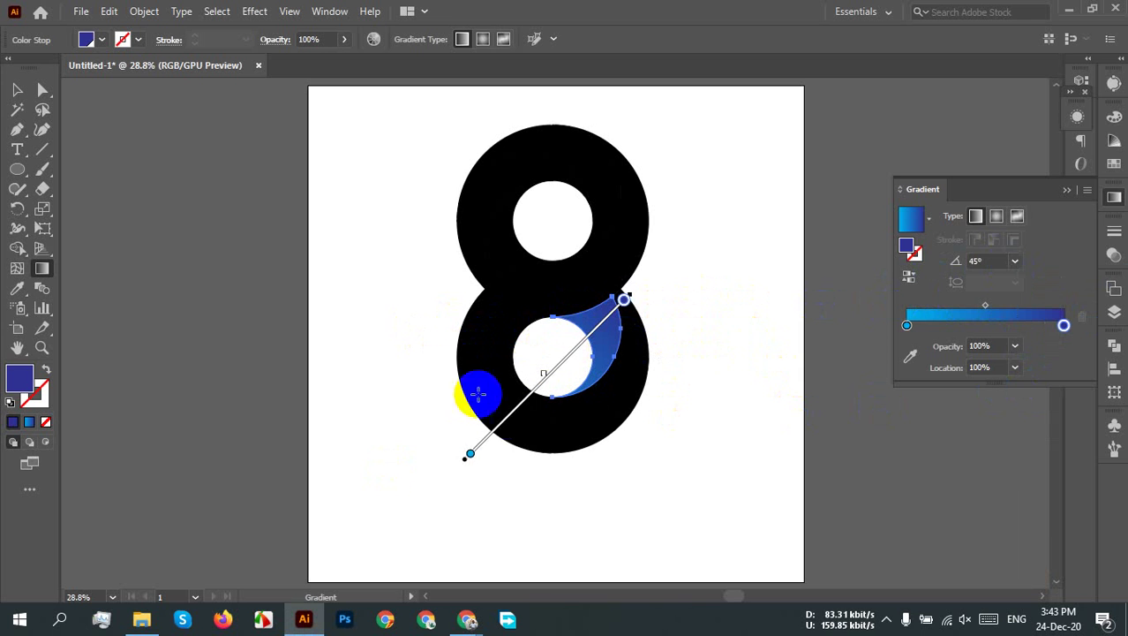
drag(471, 456, 506, 415)
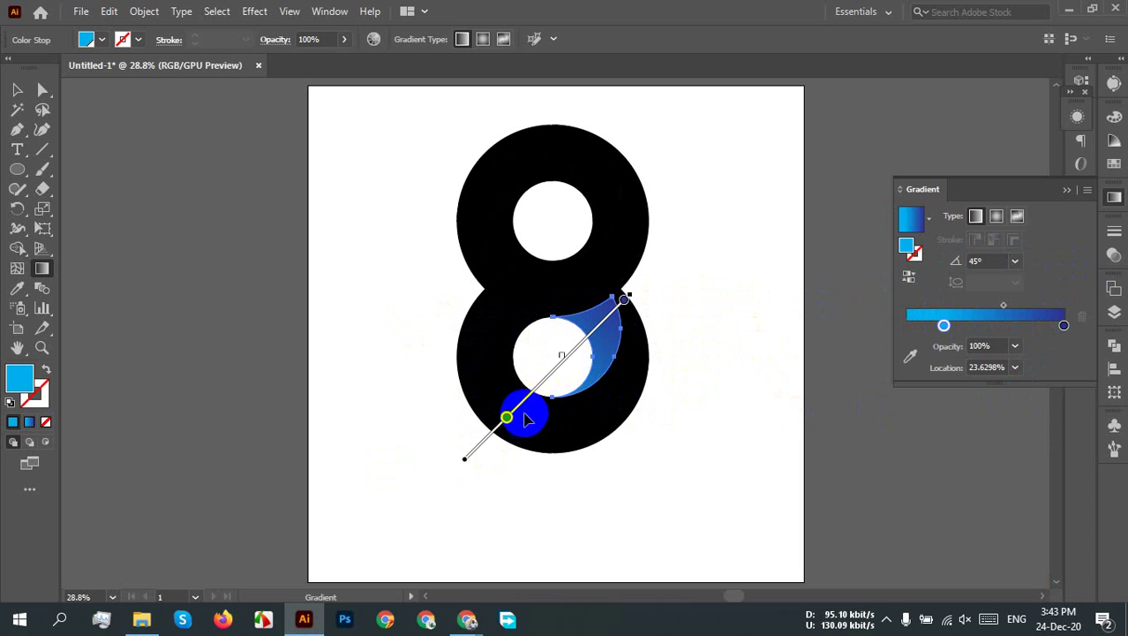
mouse_move(516, 415)
mouse_down()
mouse_move(550, 382)
mouse_move(472, 457)
mouse_move(453, 497)
mouse_up()
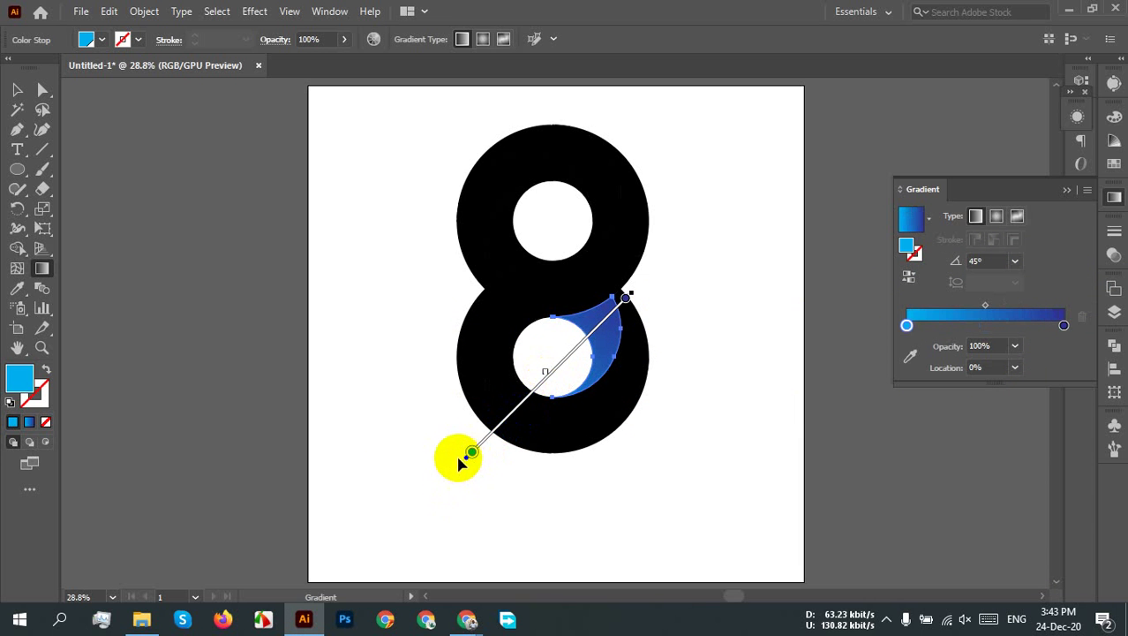
mouse_move(467, 458)
mouse_down()
mouse_move(502, 421)
mouse_move(457, 471)
mouse_up()
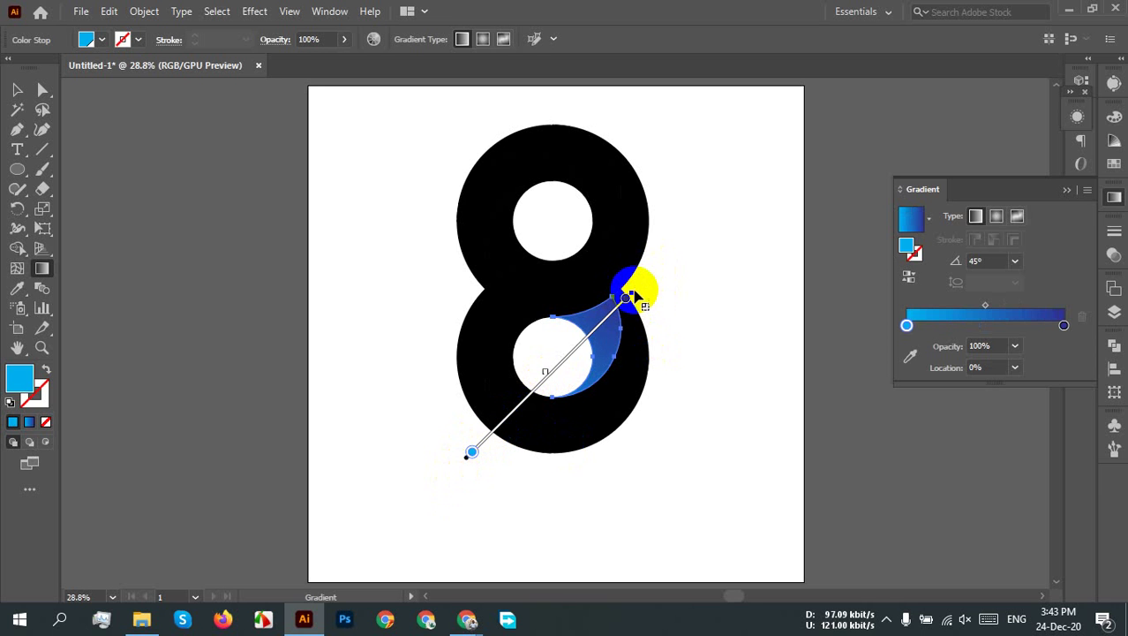
Step: Shorten the 45° gradient from its dark blue end and move it onto the upper part of the crescent
click(629, 298)
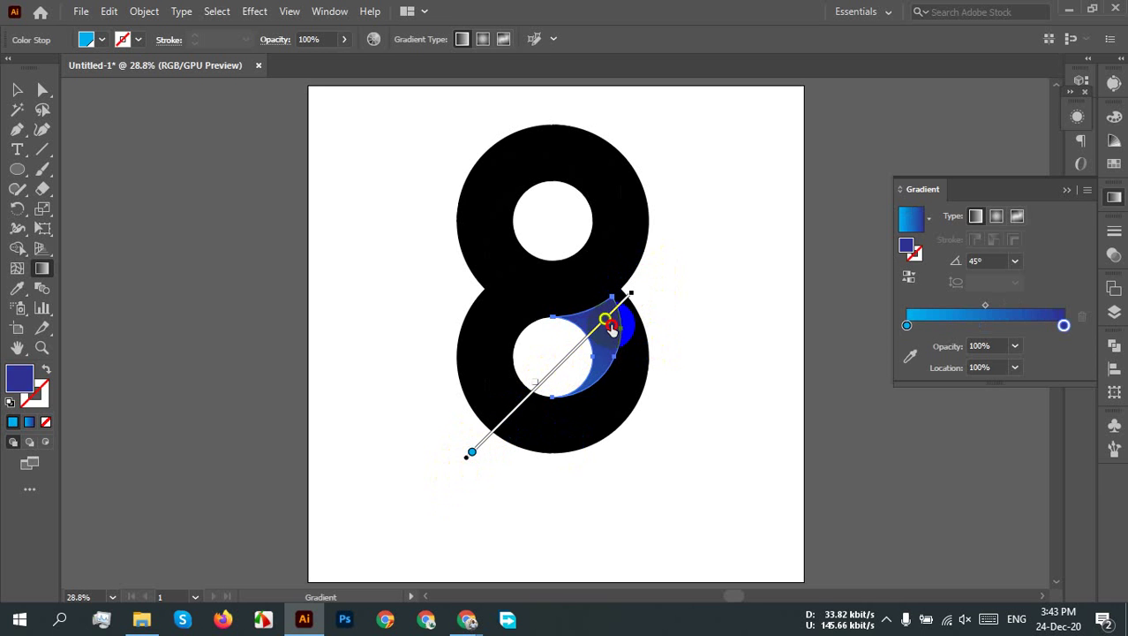
mouse_move(623, 316)
mouse_down()
mouse_move(559, 373)
mouse_move(531, 422)
mouse_move(516, 408)
mouse_up()
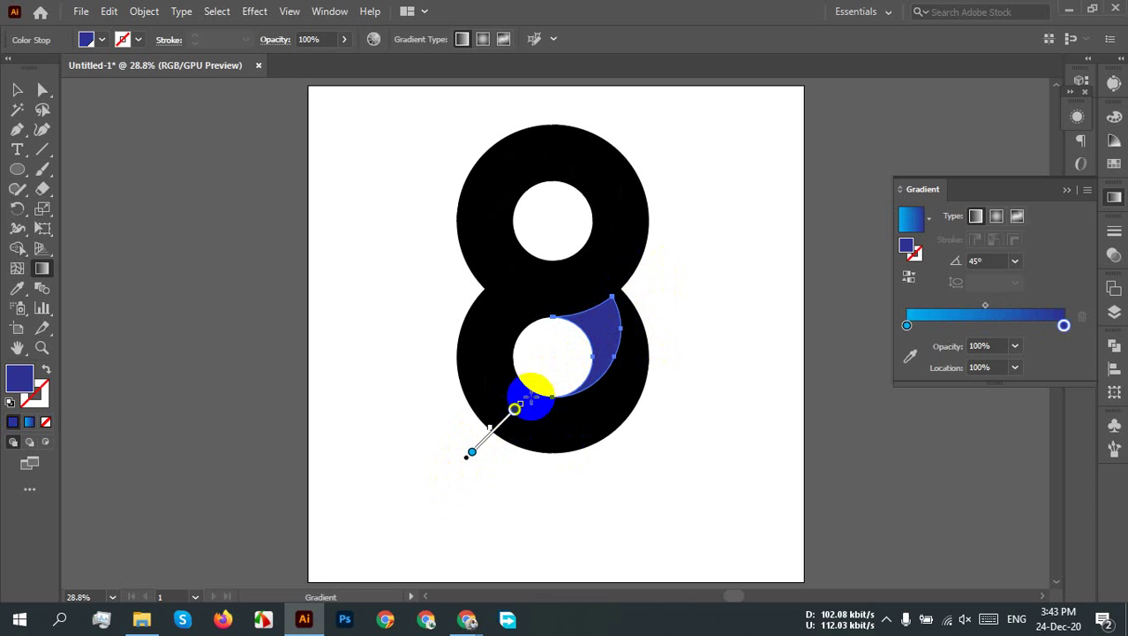
click(516, 409)
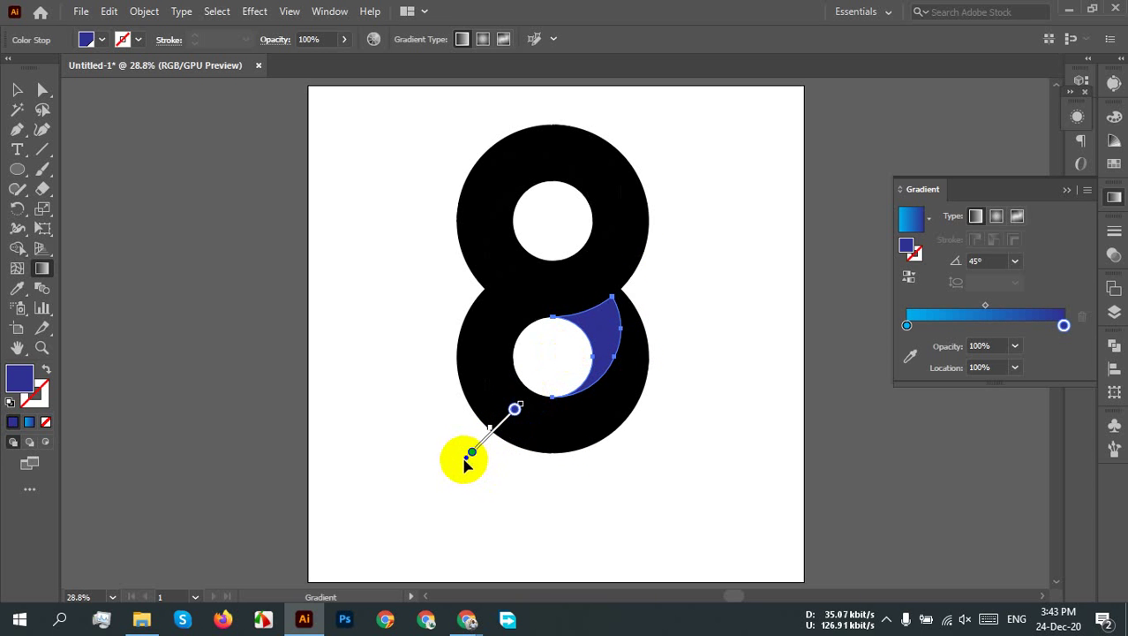
mouse_move(474, 453)
mouse_down()
mouse_move(567, 364)
mouse_move(590, 381)
mouse_move(577, 351)
mouse_up()
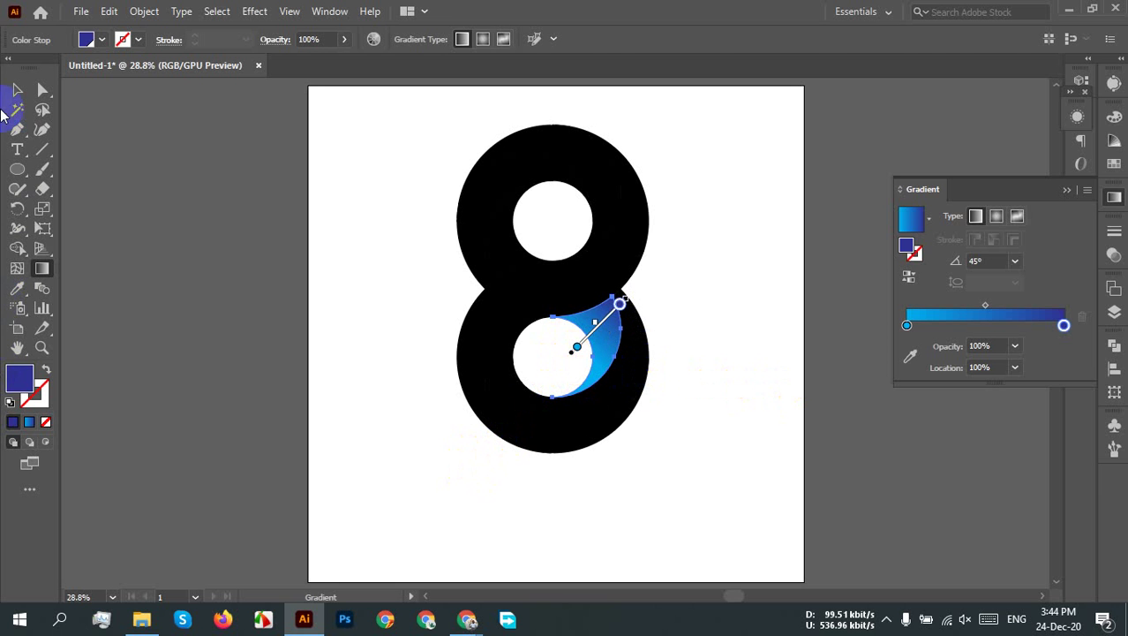
Step: Redraw the crescent's gradient with the Gradient tool as a long steep line from below the 8 up to its upper ring, about 83°
click(12, 91)
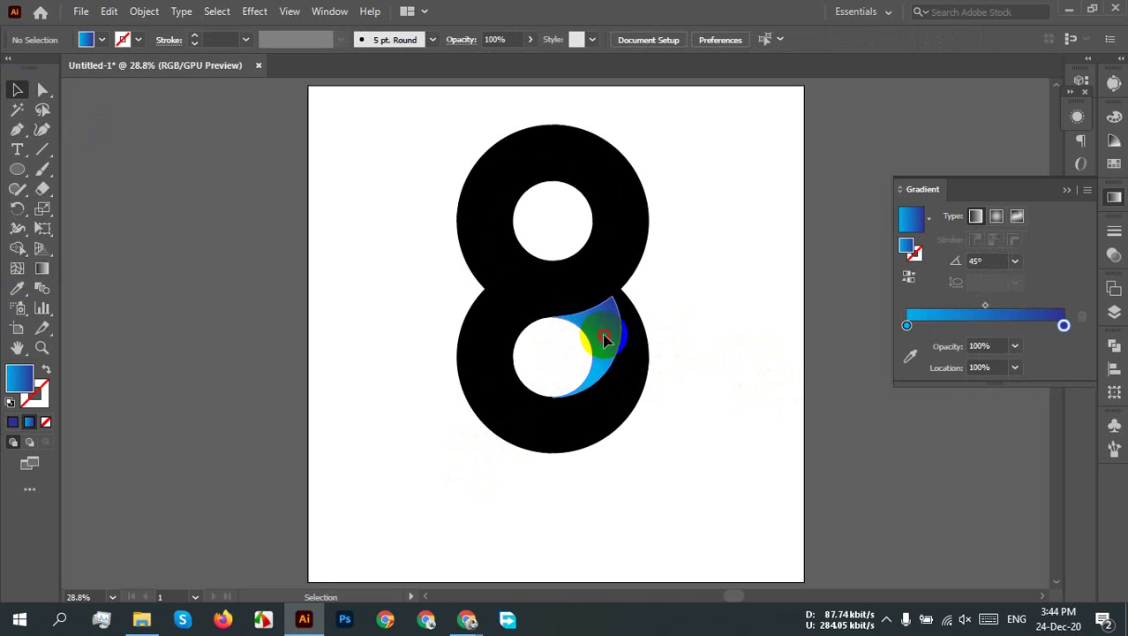
click(41, 267)
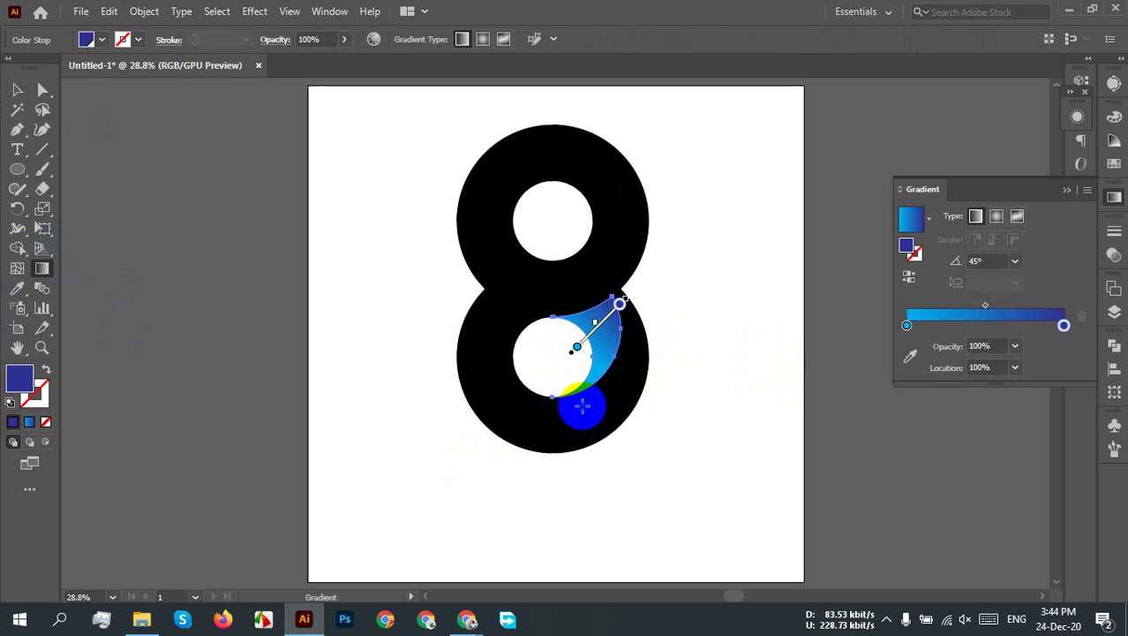
drag(573, 519, 612, 139)
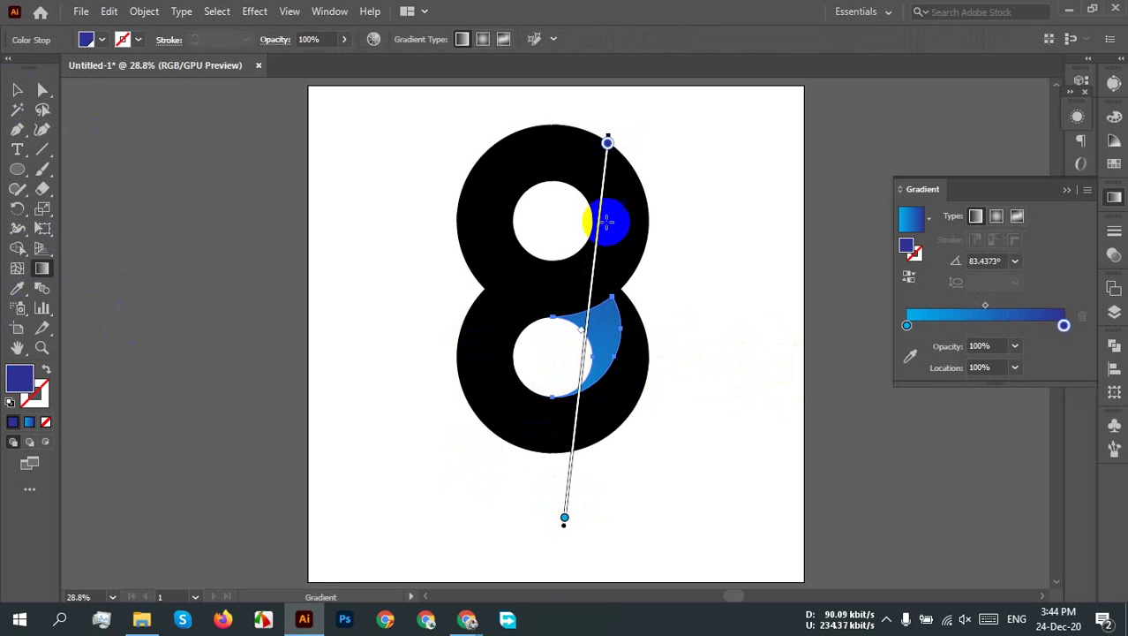
Step: Redraw the crescent's gradient freehand with the Gradient tool as a short diagonal line across the lower ring, about 148°
drag(657, 408, 586, 332)
drag(661, 288, 577, 329)
drag(650, 366, 564, 334)
Step: Try a -45° angle on the crescent's gradient, settle on -60°, and deselect the crescent
click(1016, 261)
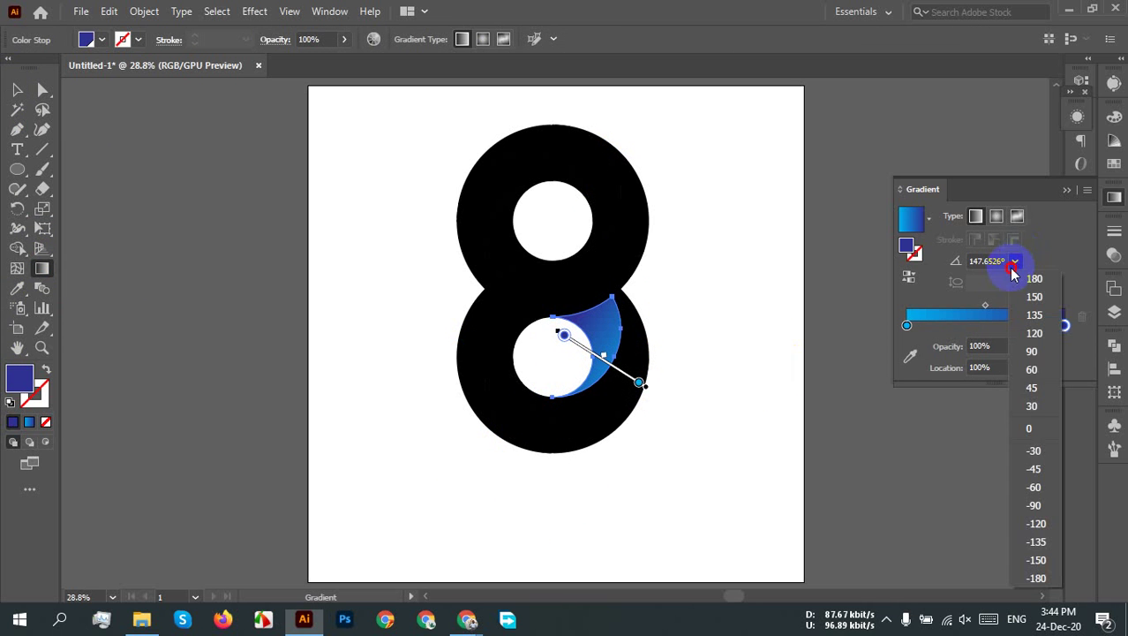
click(1033, 466)
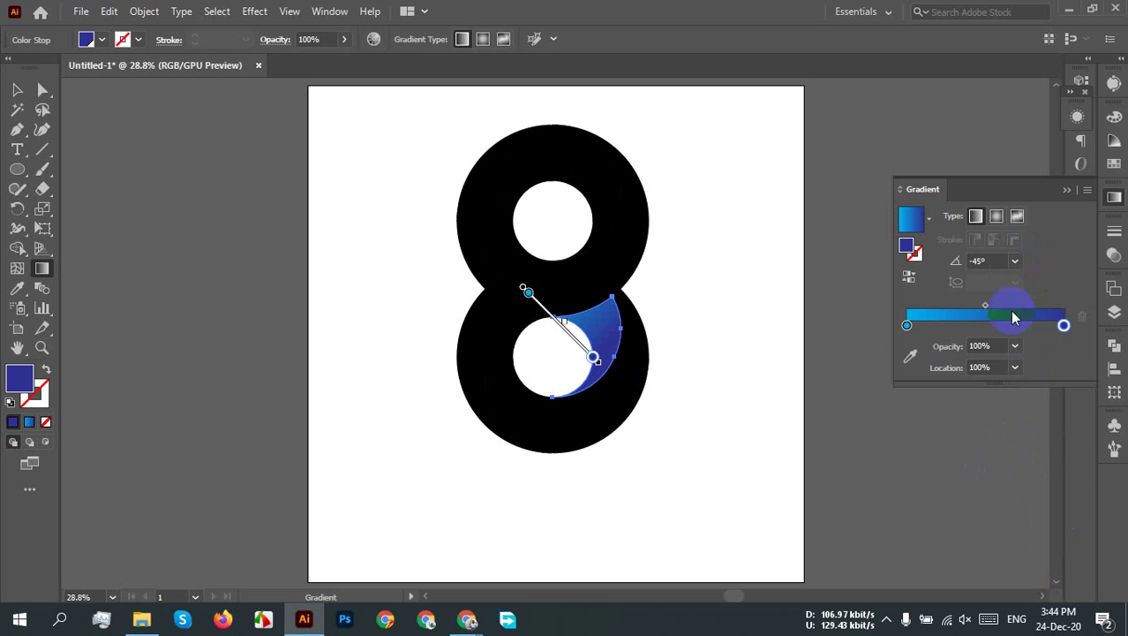
click(1015, 260)
click(1042, 488)
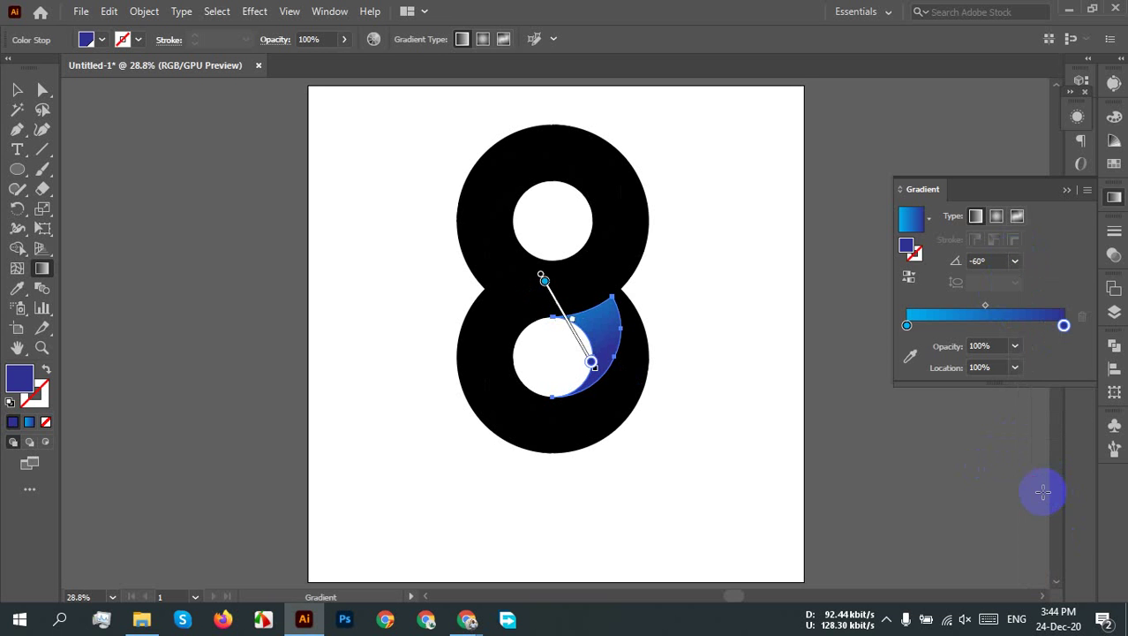
click(17, 89)
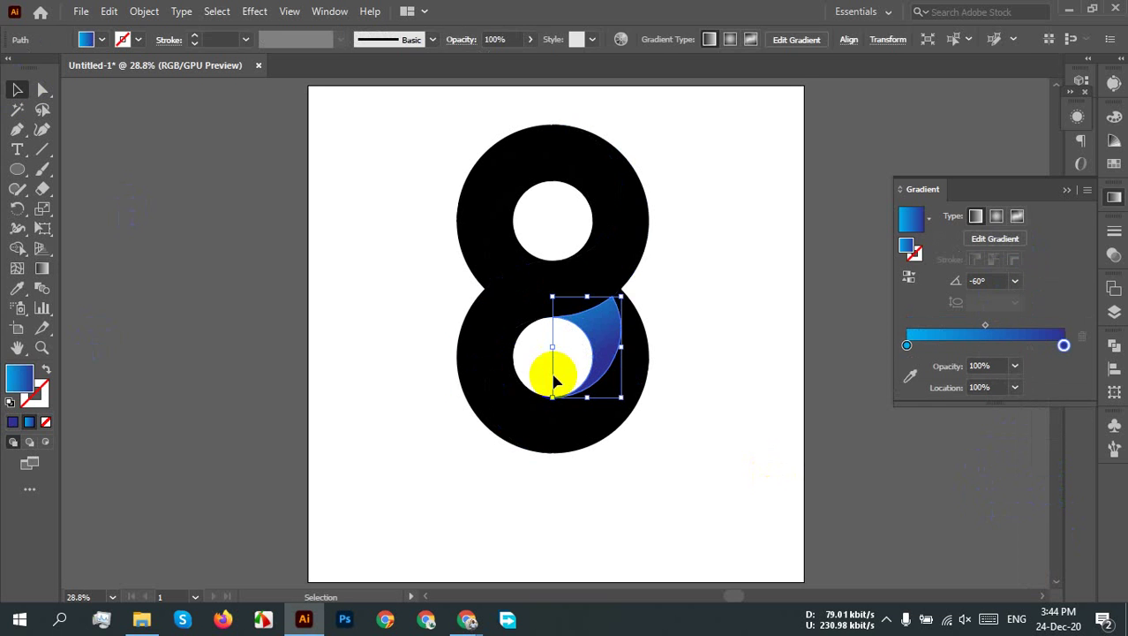
click(742, 278)
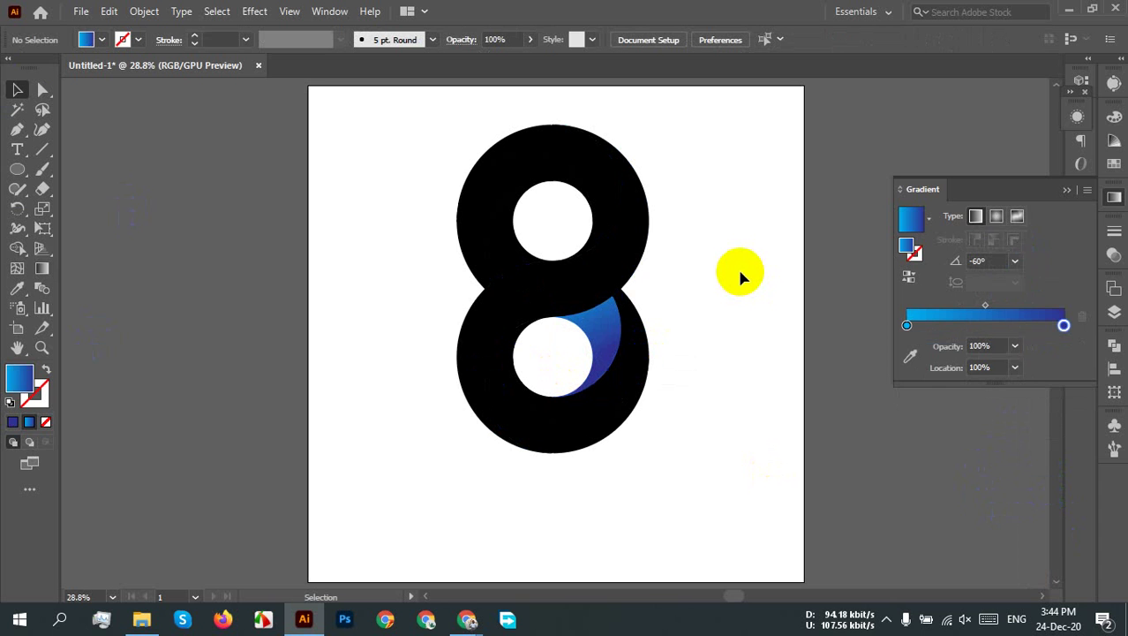
click(607, 344)
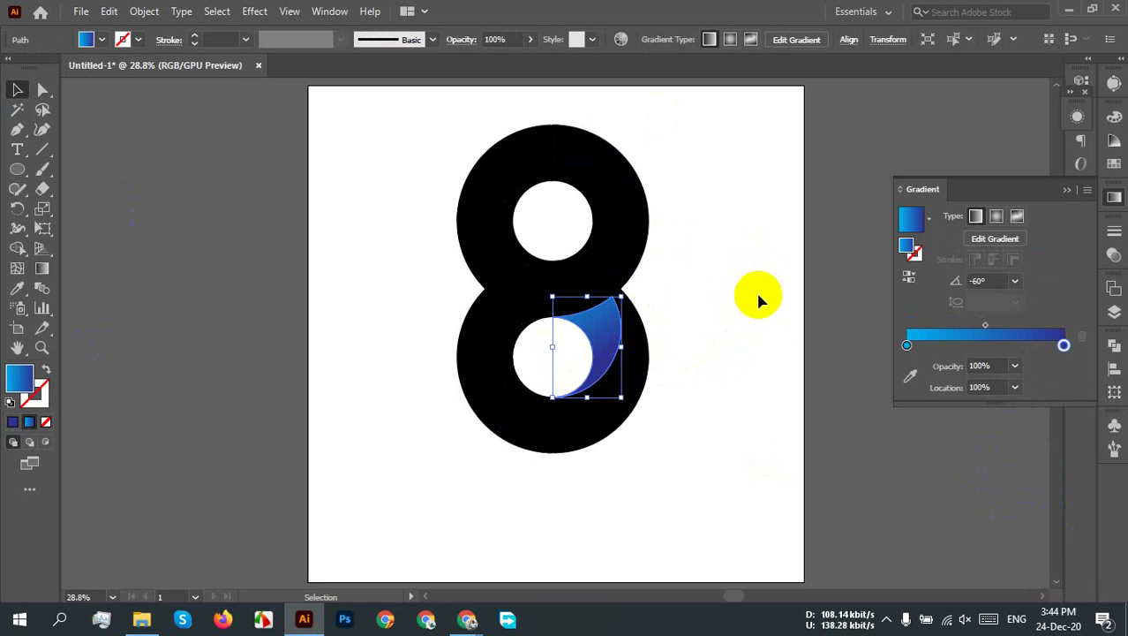
click(663, 271)
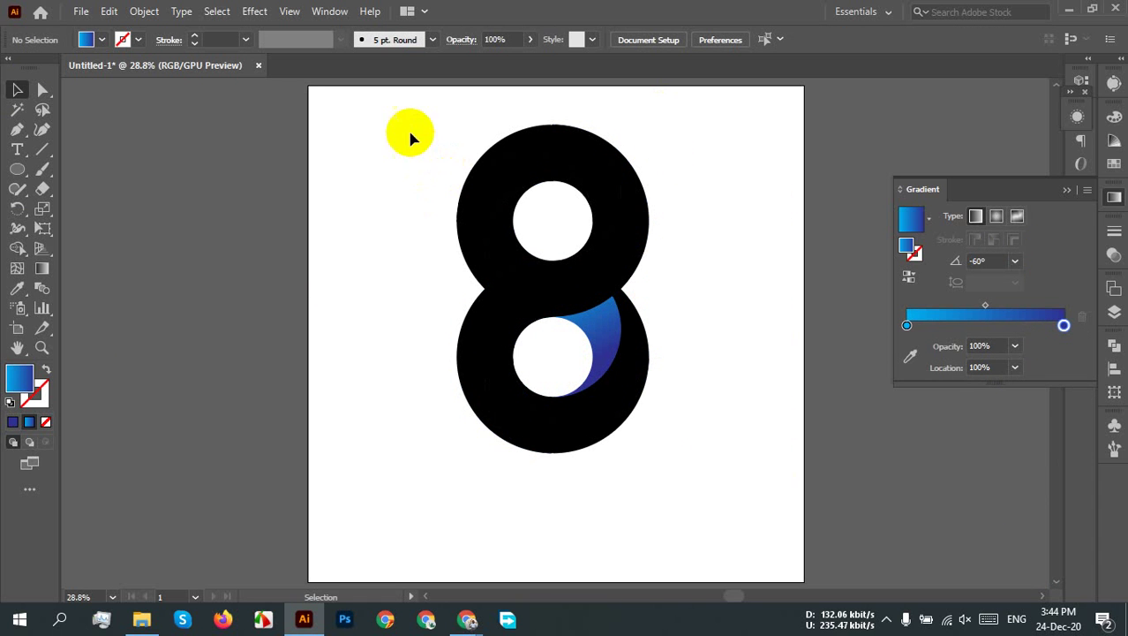
Step: Select all pieces of the 8 and fill them with the crescent's cyan-to-blue gradient using the Eyedropper
drag(415, 126, 693, 415)
scroll(693, 415, up, 2)
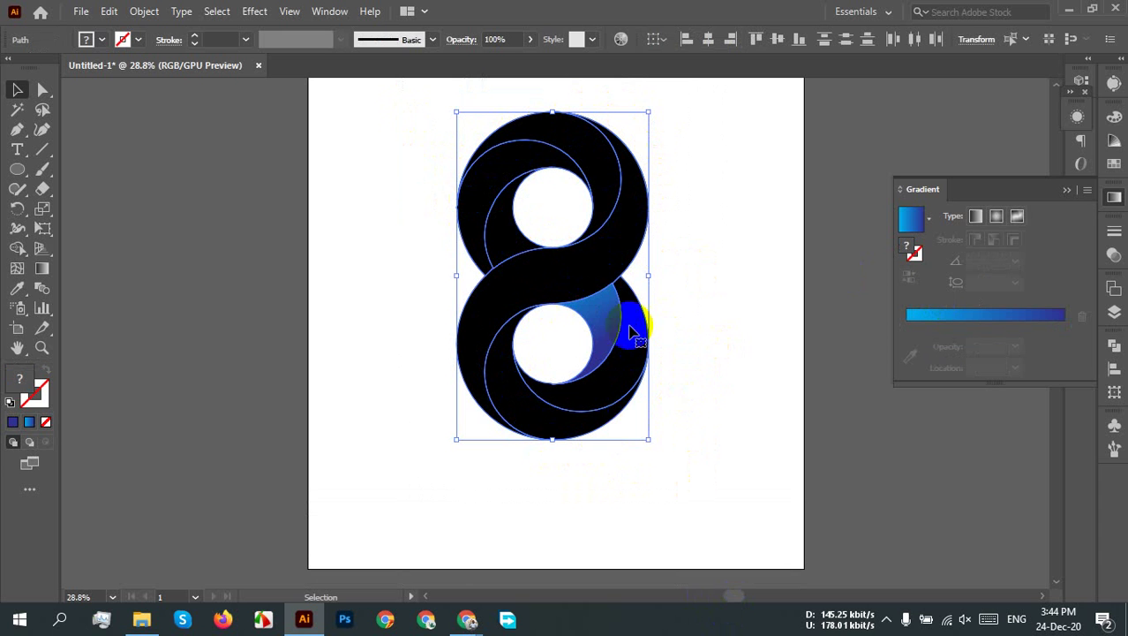
click(19, 291)
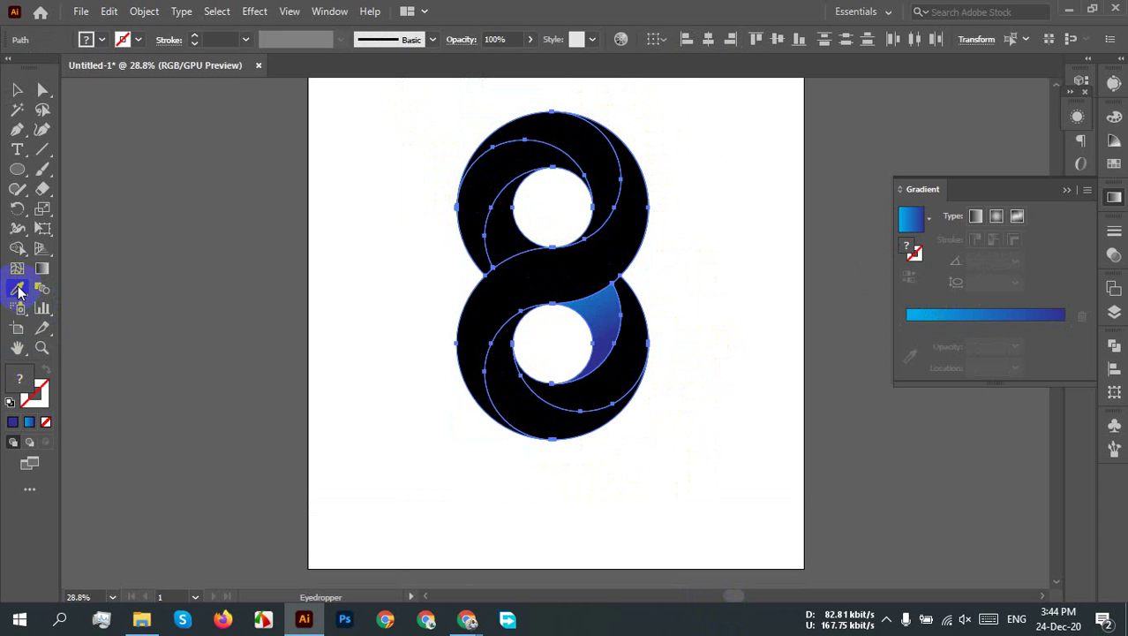
click(607, 317)
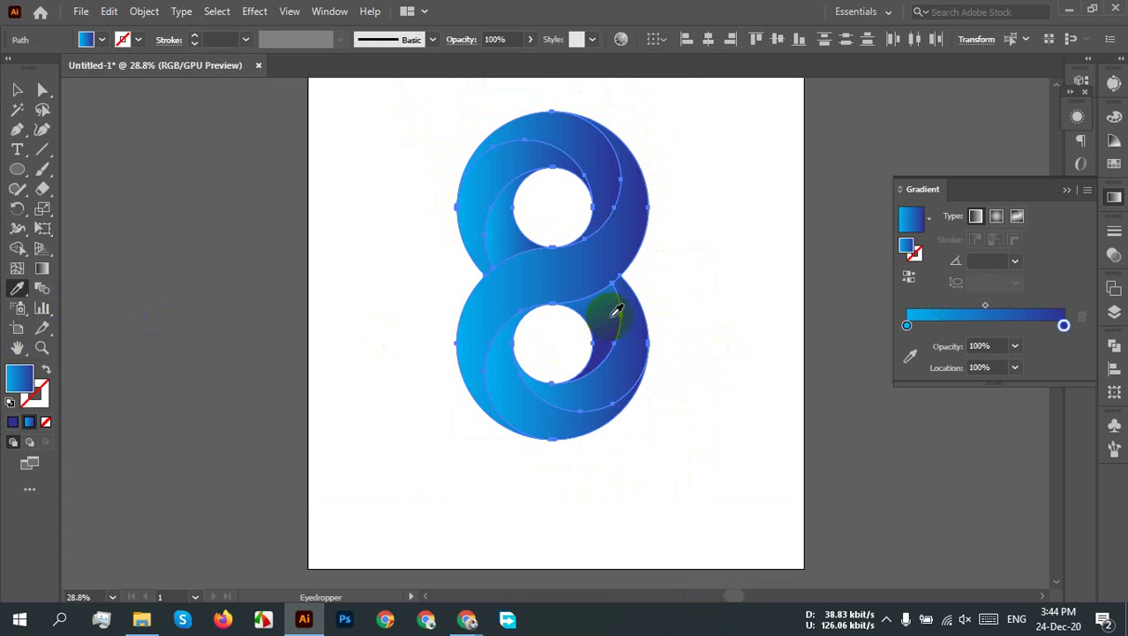
click(529, 274)
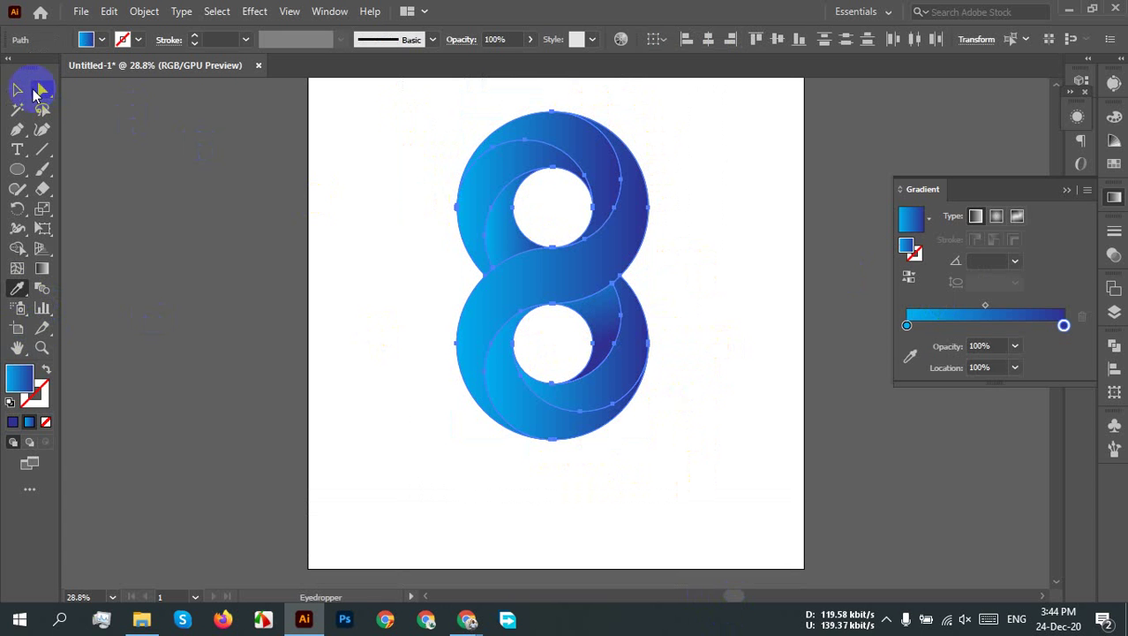
click(16, 89)
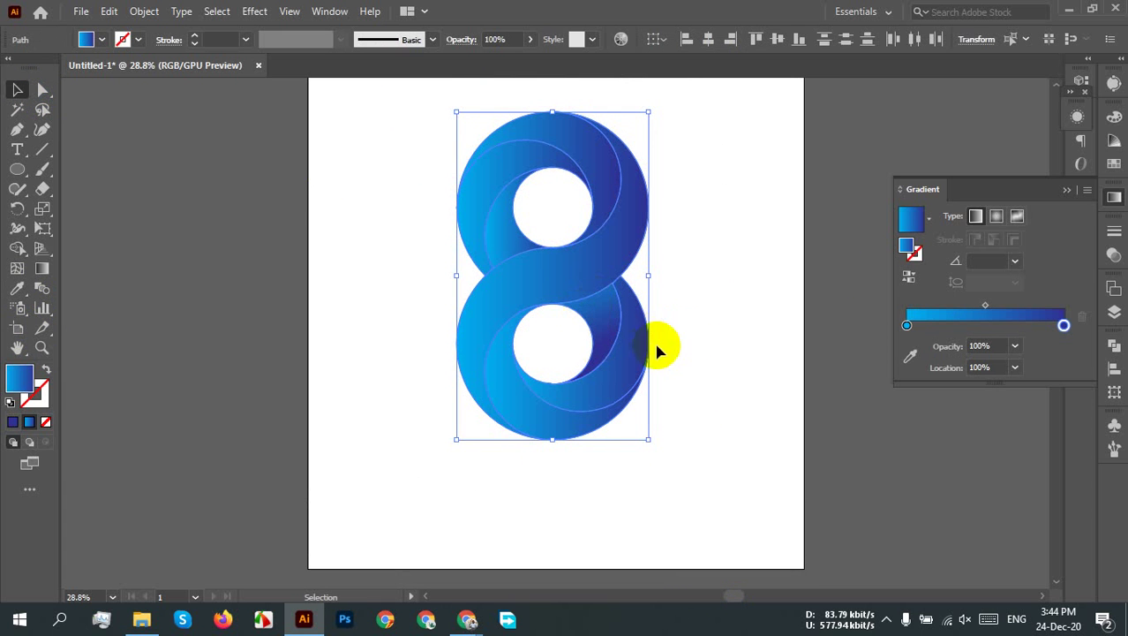
click(708, 327)
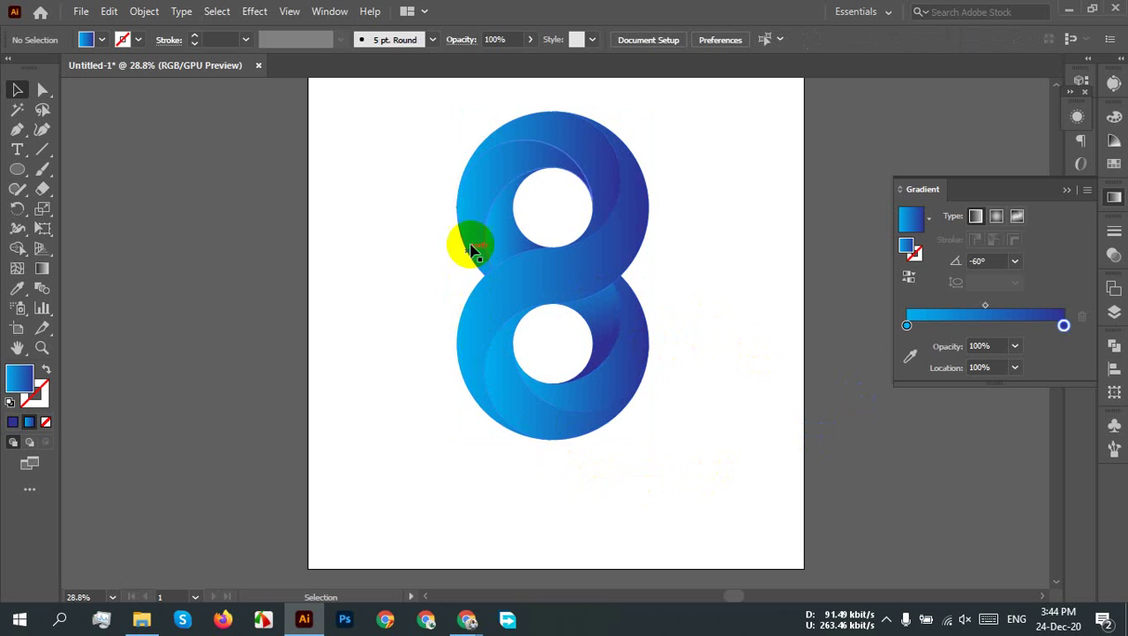
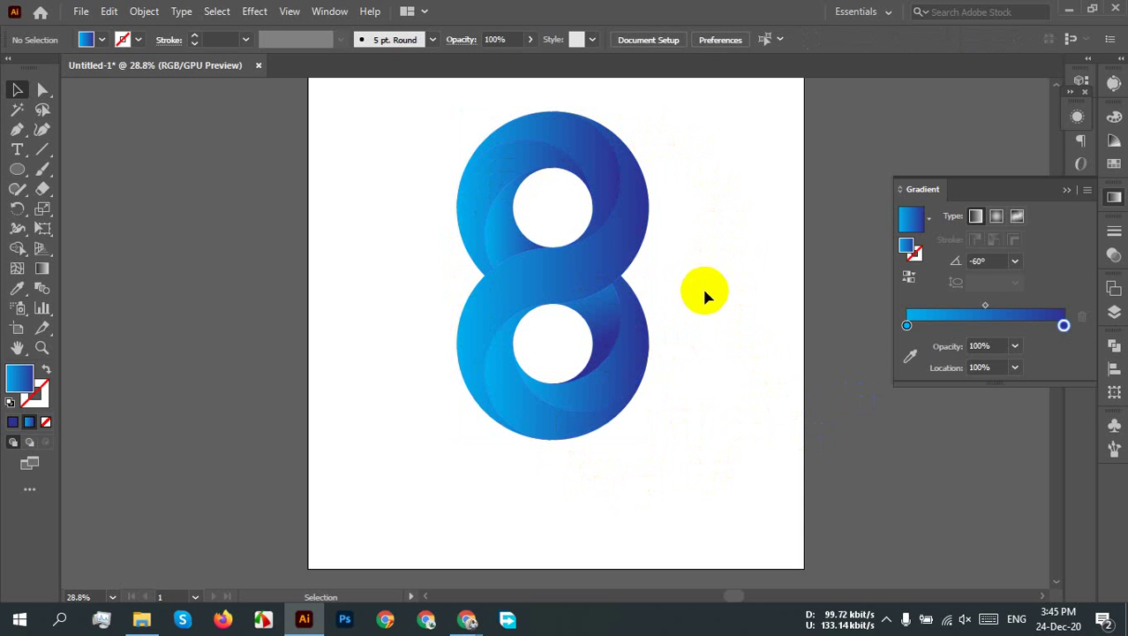
Step: Set the gradient angle of the inner crescent in the upper ring to 60°
click(604, 316)
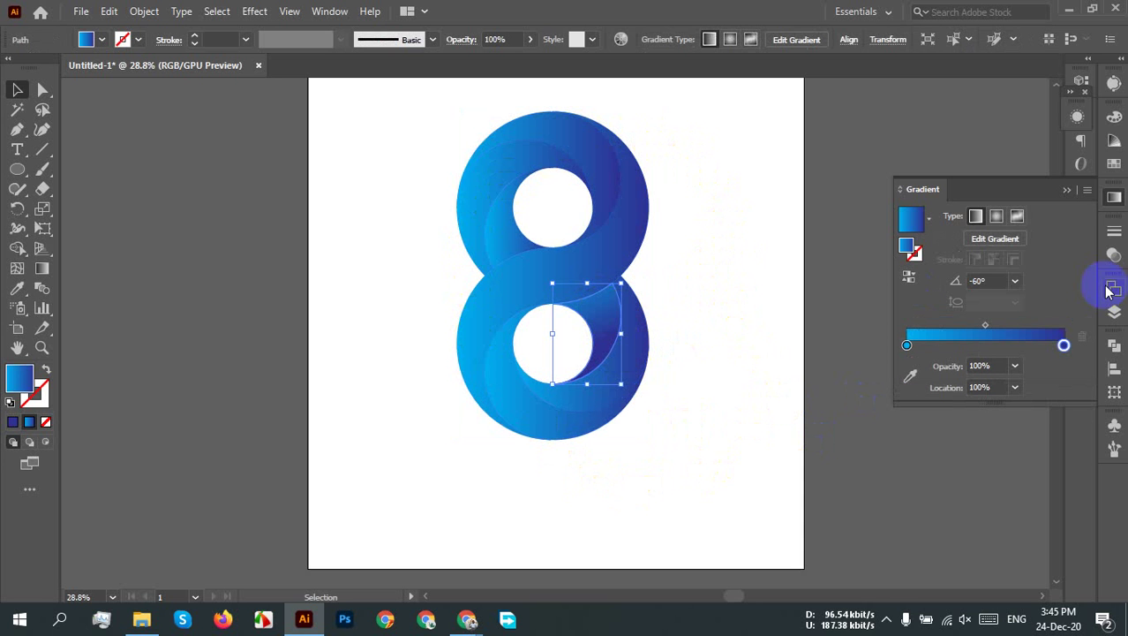
click(504, 252)
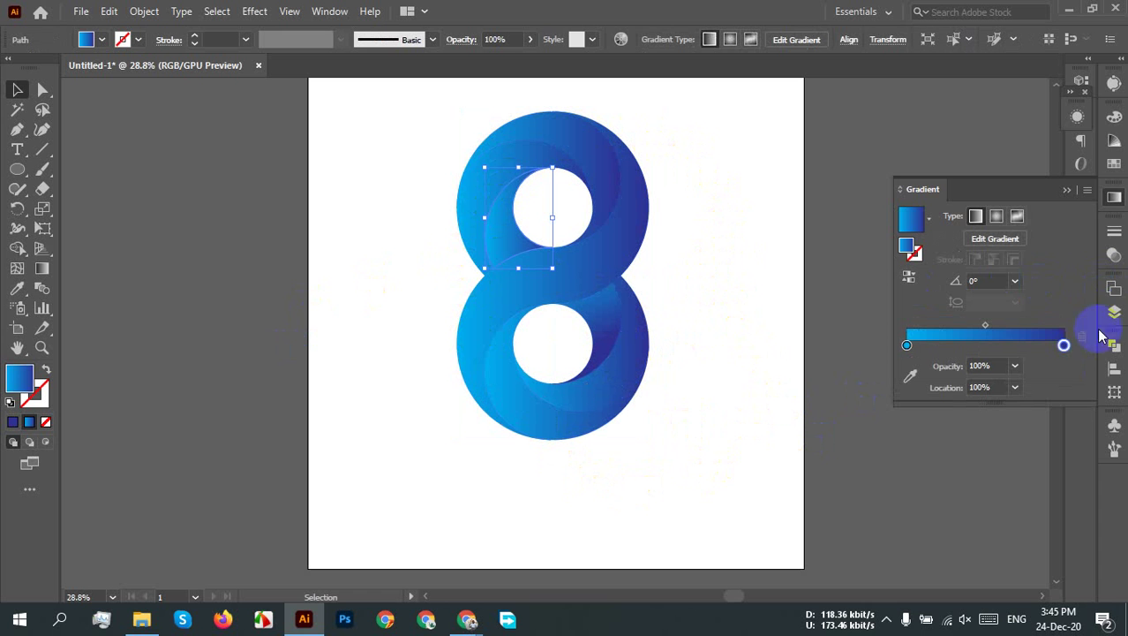
click(1016, 281)
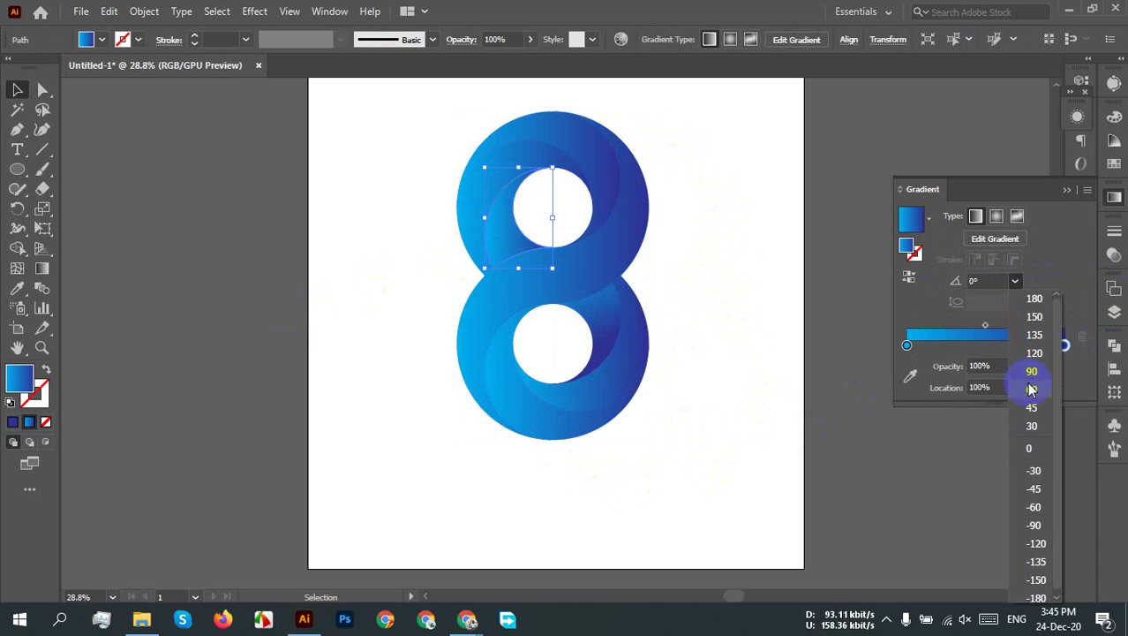
click(1026, 383)
click(742, 315)
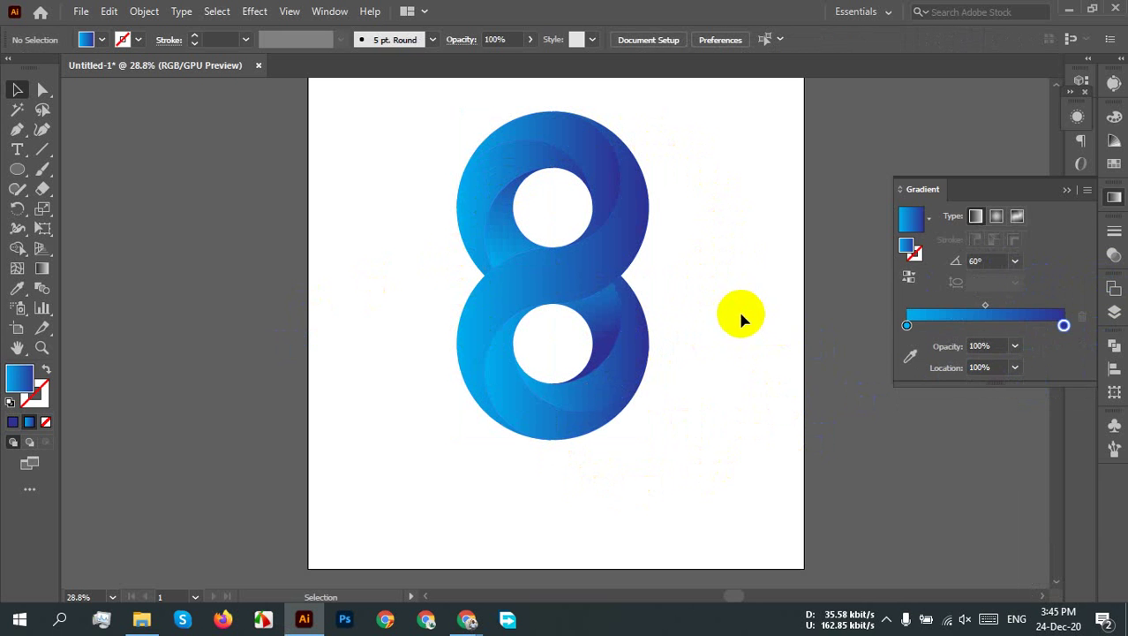
Step: On the large S-shaped band's gradient, set the cyan stop's location to 50% and add a third, blue stop at 0%
click(596, 136)
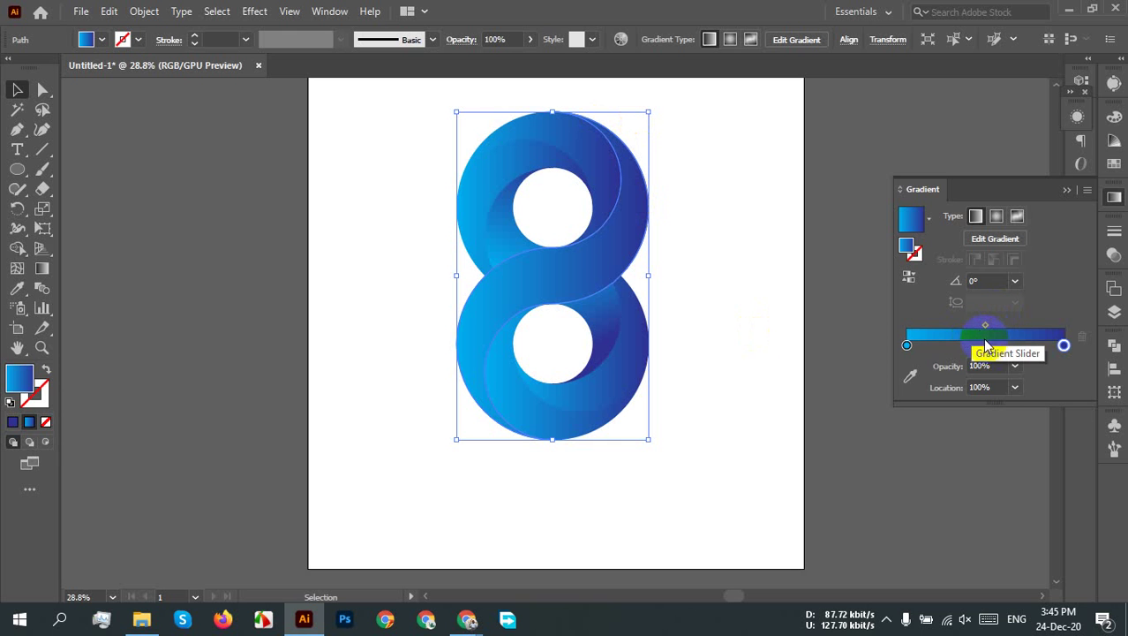
drag(907, 345, 990, 351)
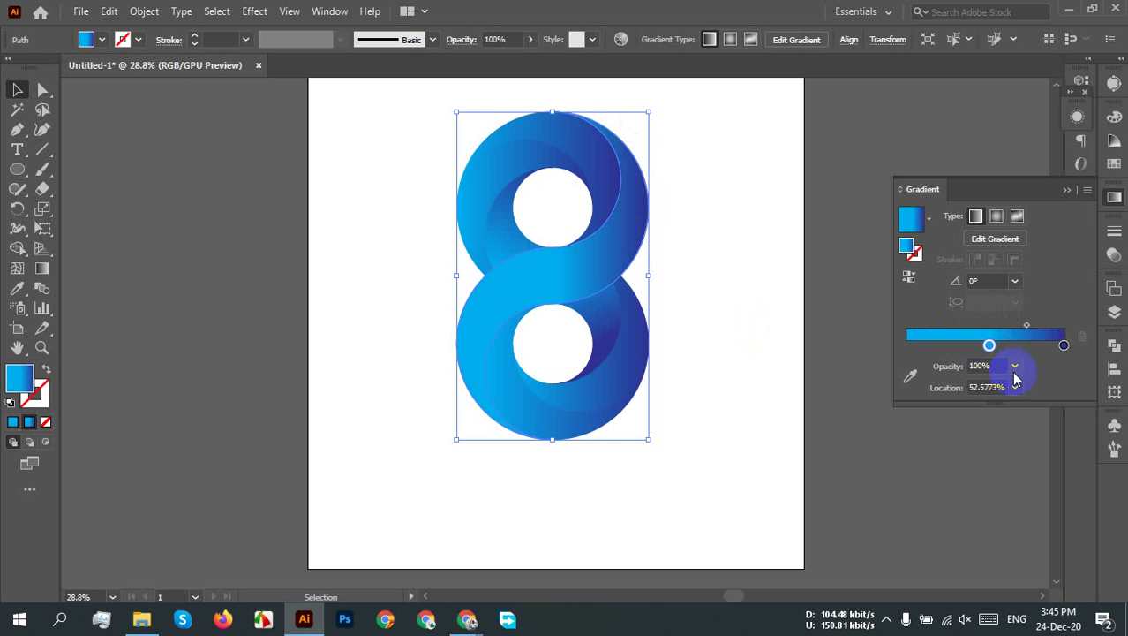
click(1015, 387)
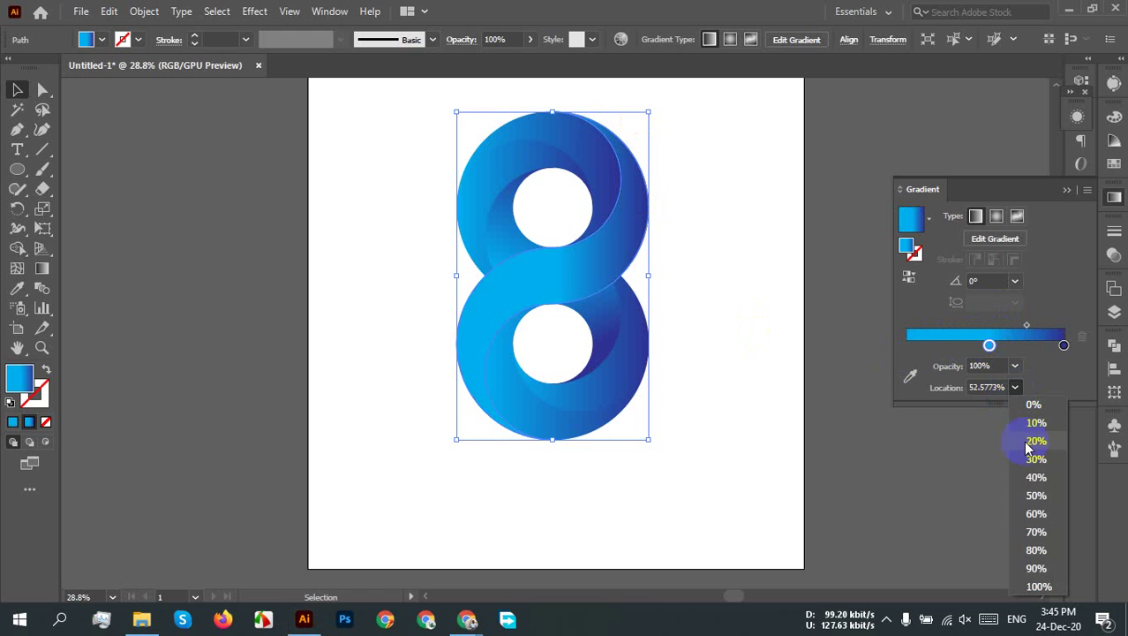
click(1040, 497)
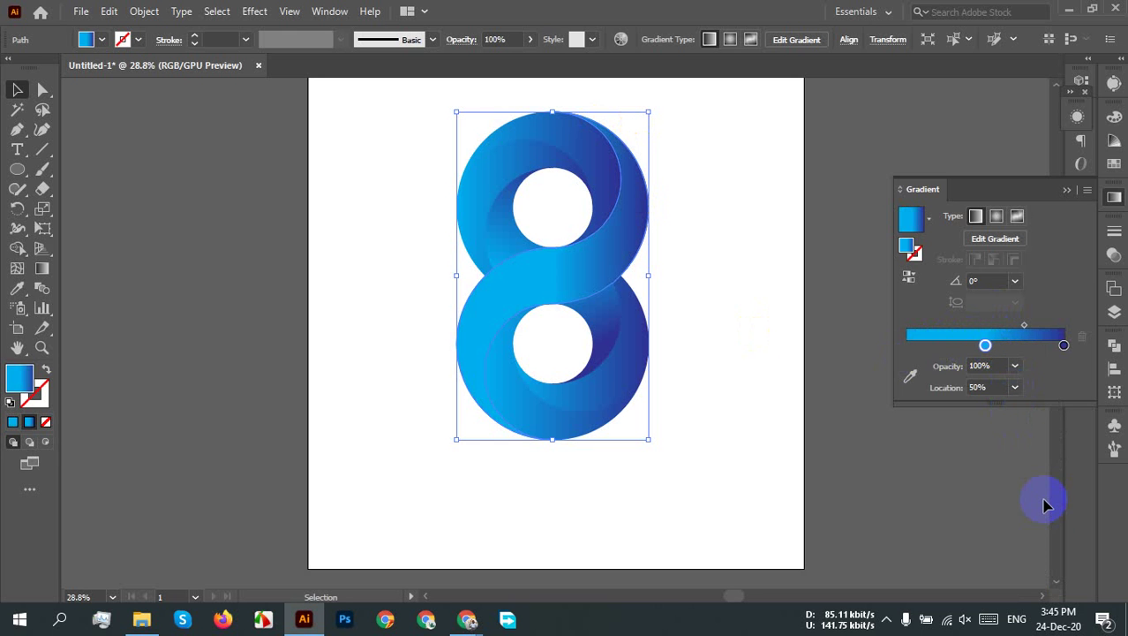
click(1065, 345)
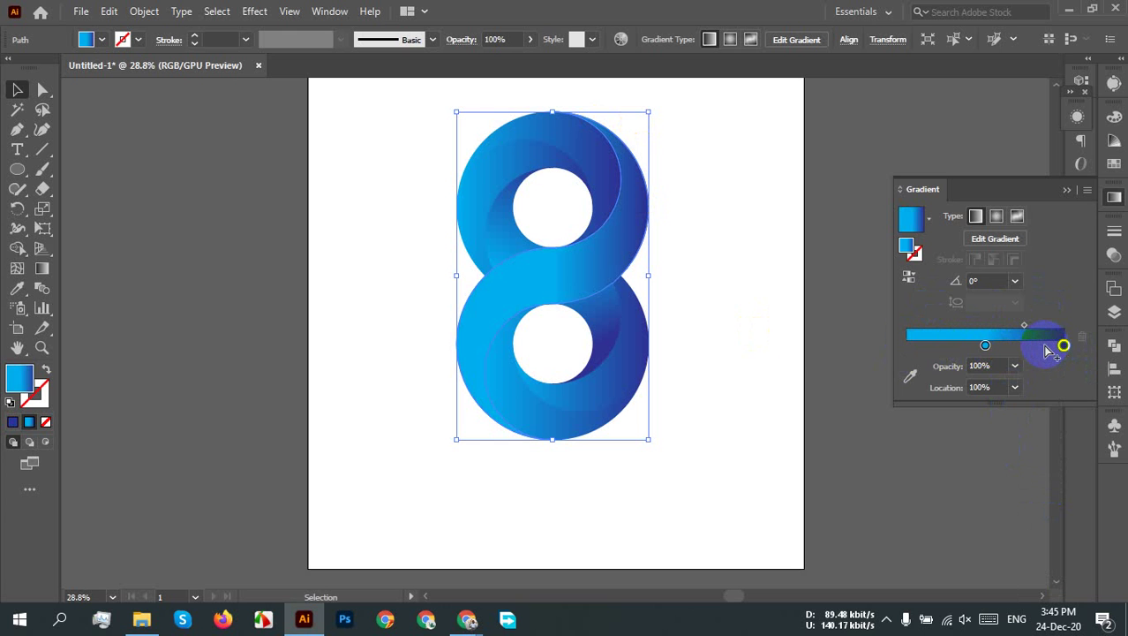
click(1065, 345)
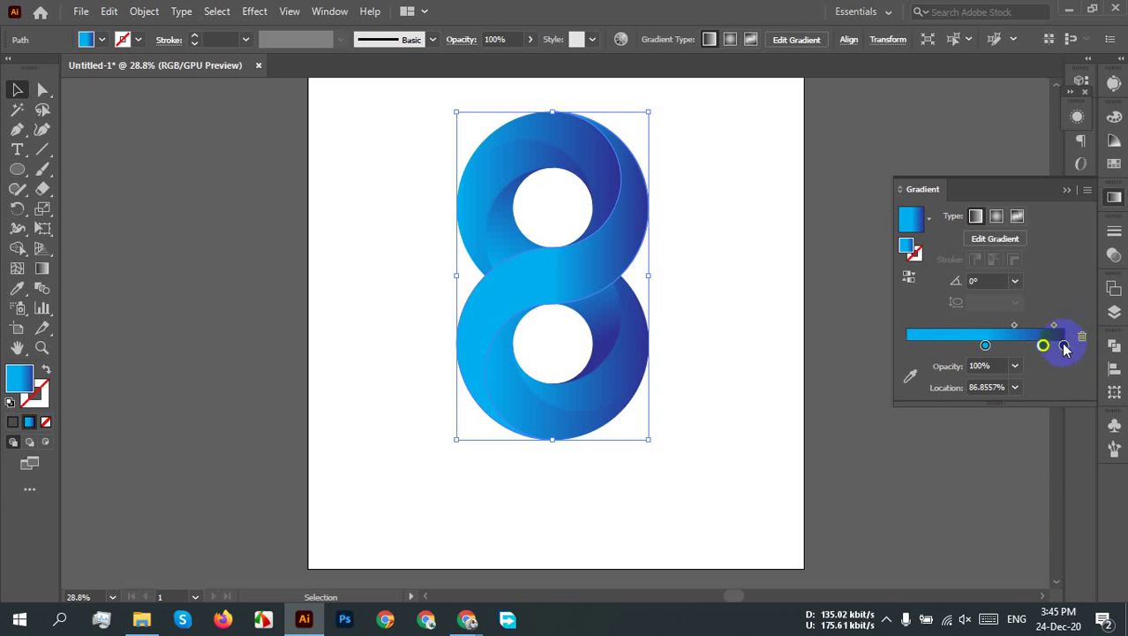
drag(1044, 350, 886, 352)
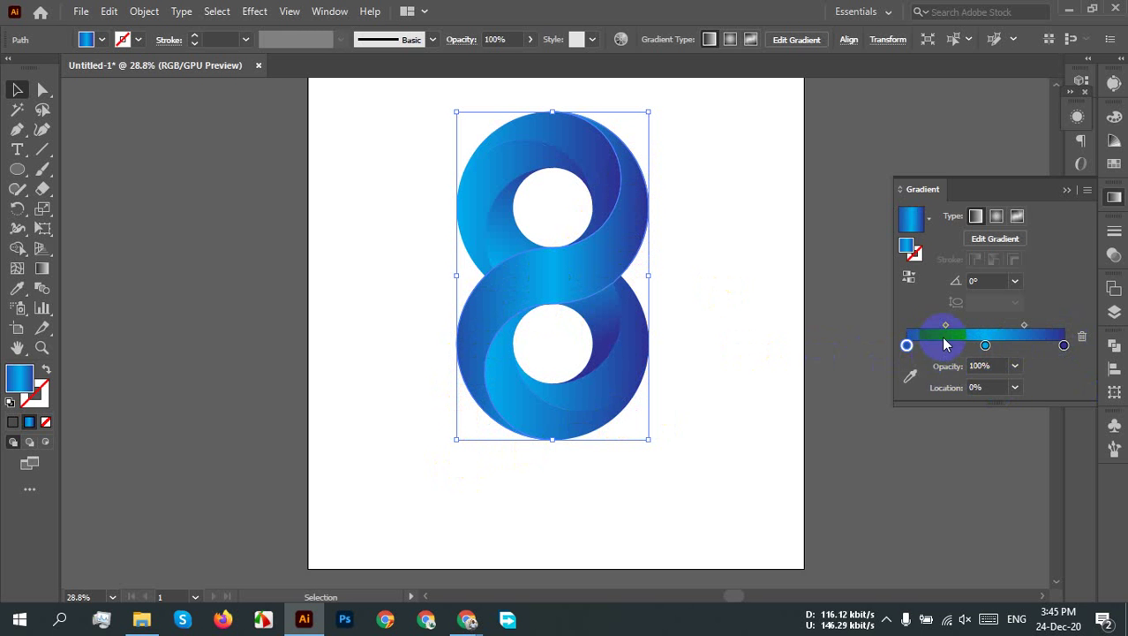
Step: Set the S-shaped band's gradient midpoints to 40% before the cyan stop and 60% after it
drag(945, 332, 940, 330)
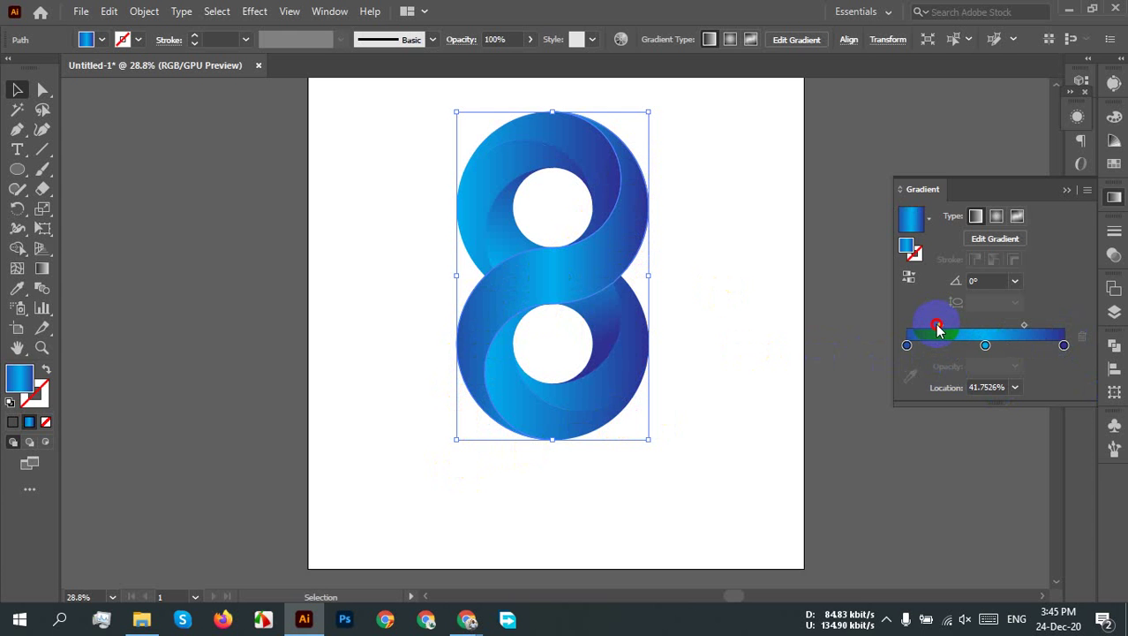
drag(941, 329, 941, 328)
click(1015, 394)
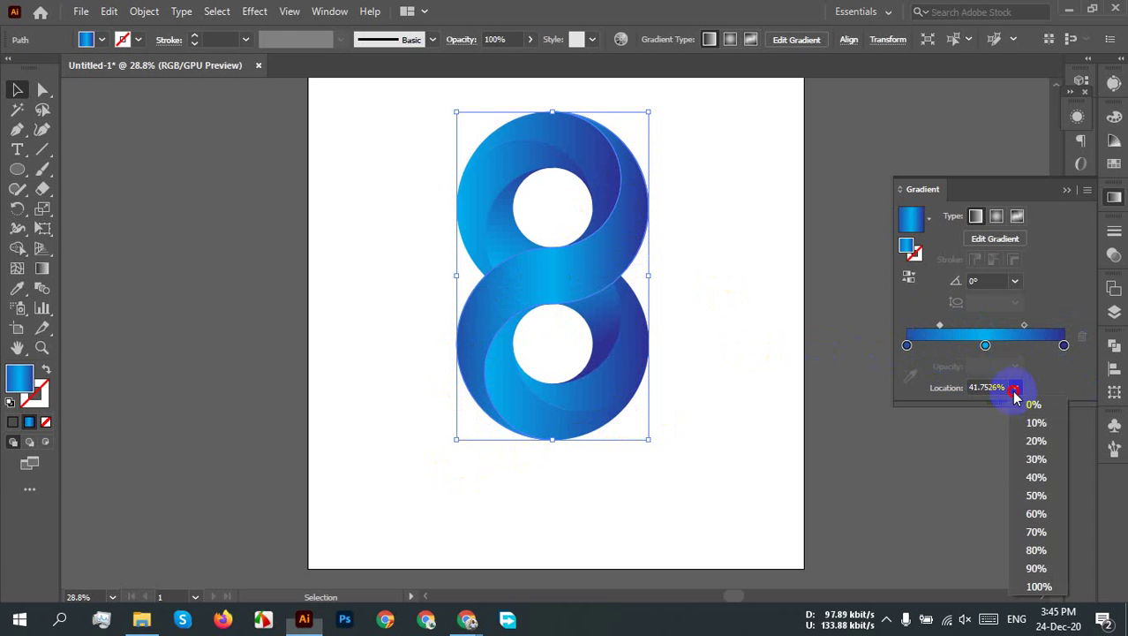
click(1039, 478)
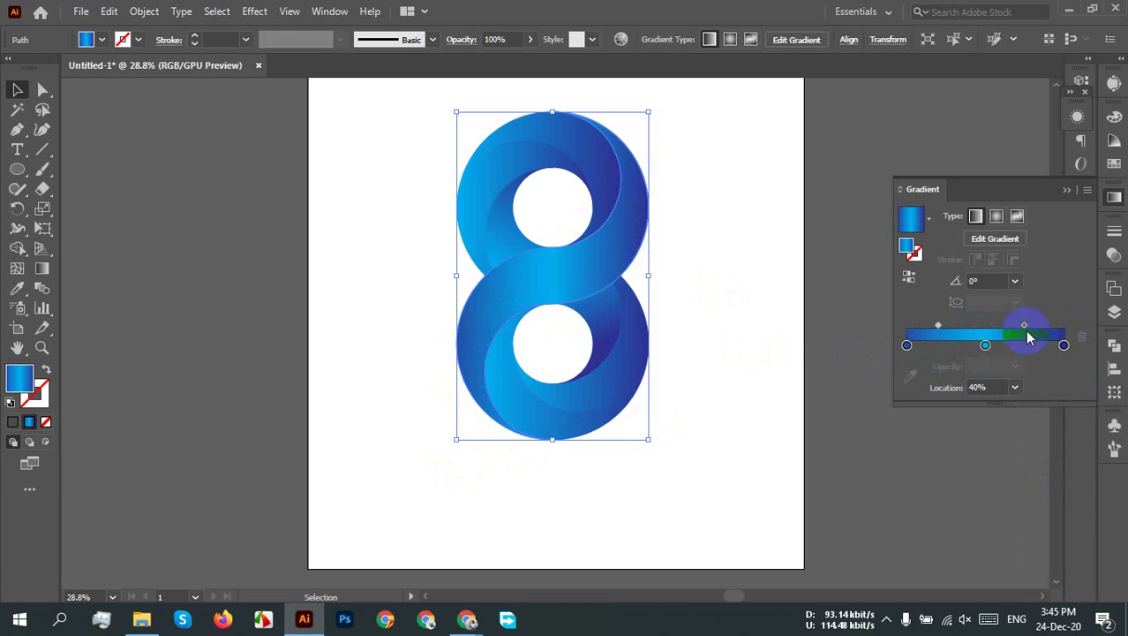
click(1015, 388)
click(1040, 474)
drag(1027, 328, 1032, 324)
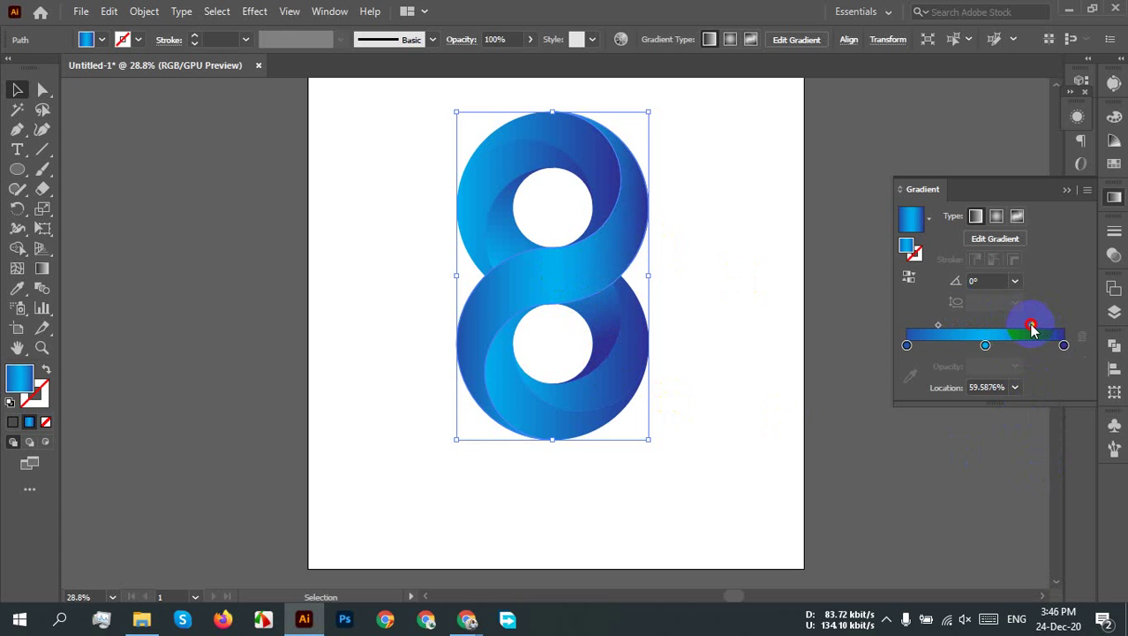
click(1016, 387)
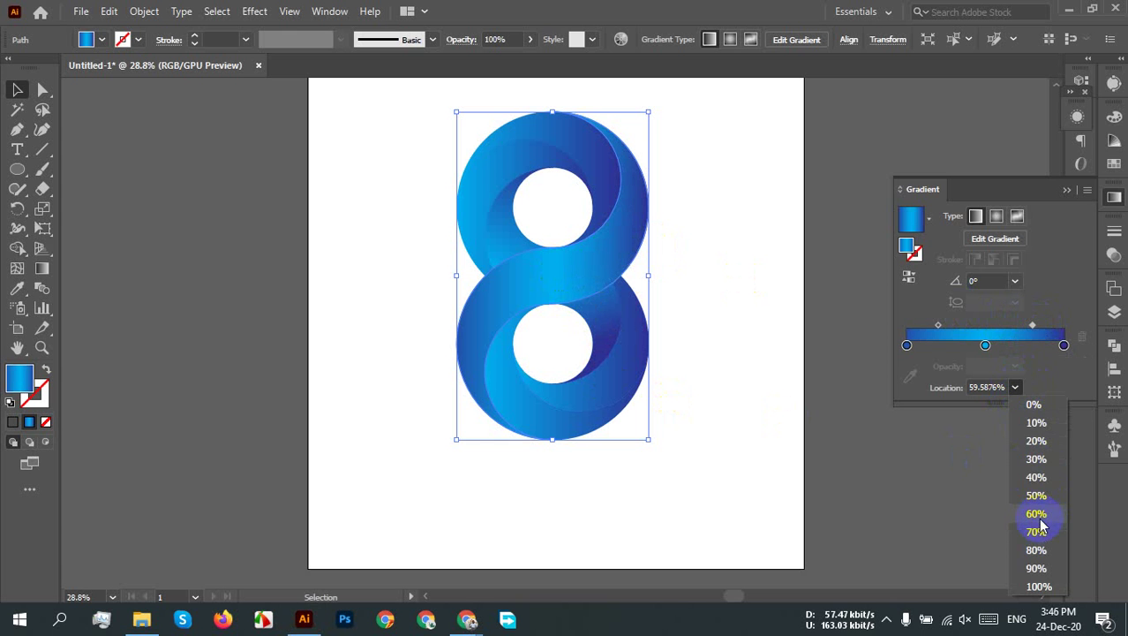
click(1037, 515)
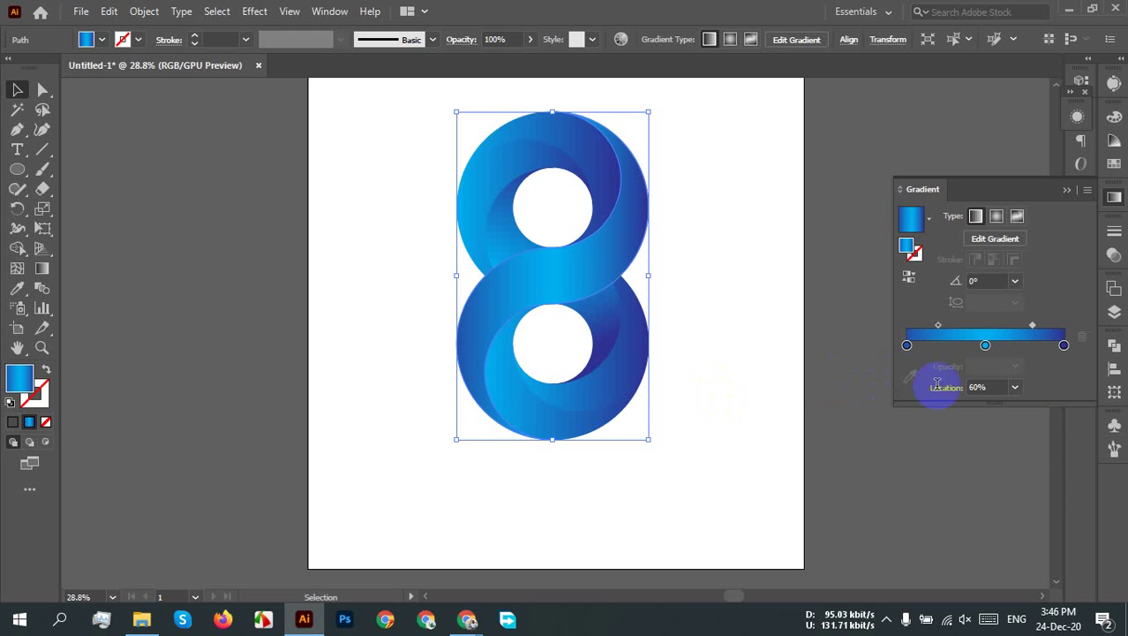
Step: Set the S-shaped band's gradient angle to 45° and deselect the band
click(985, 345)
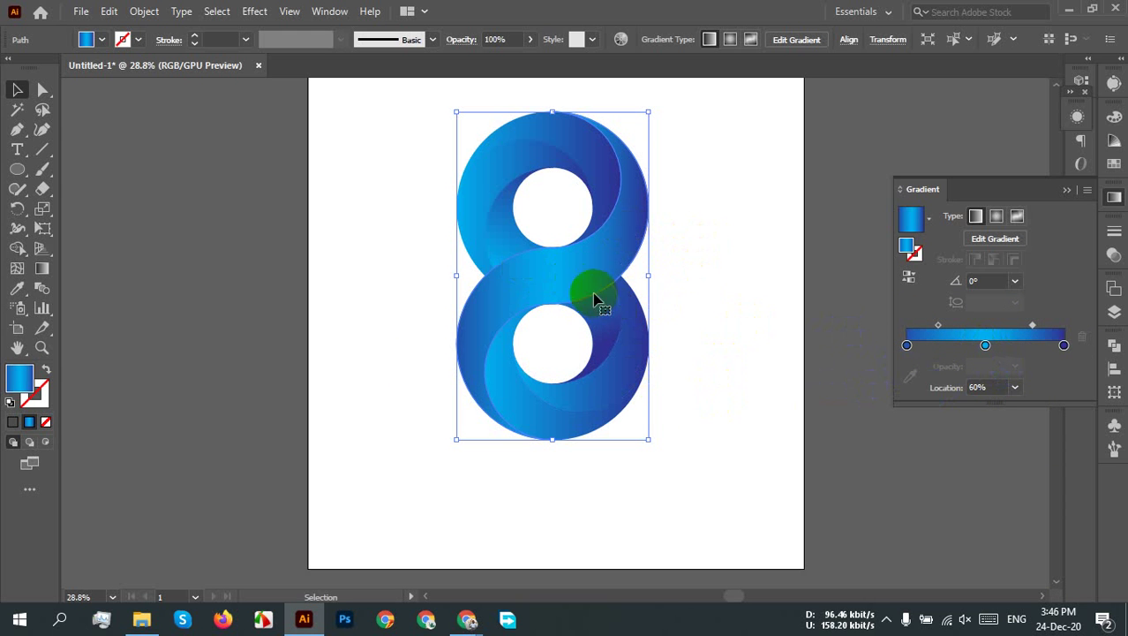
click(1015, 281)
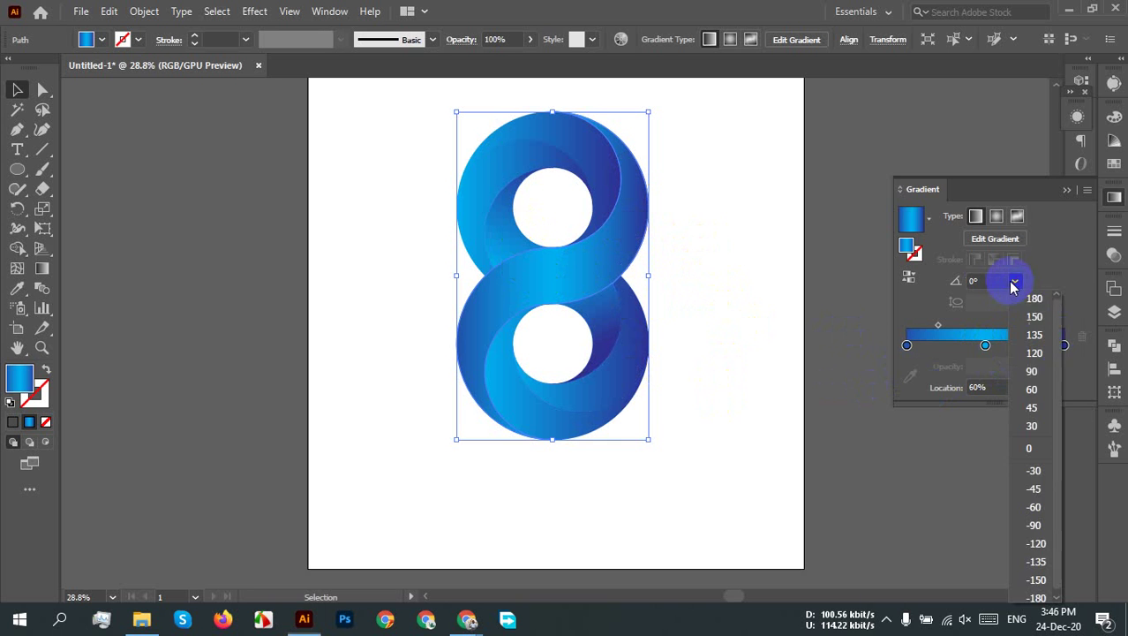
click(1032, 407)
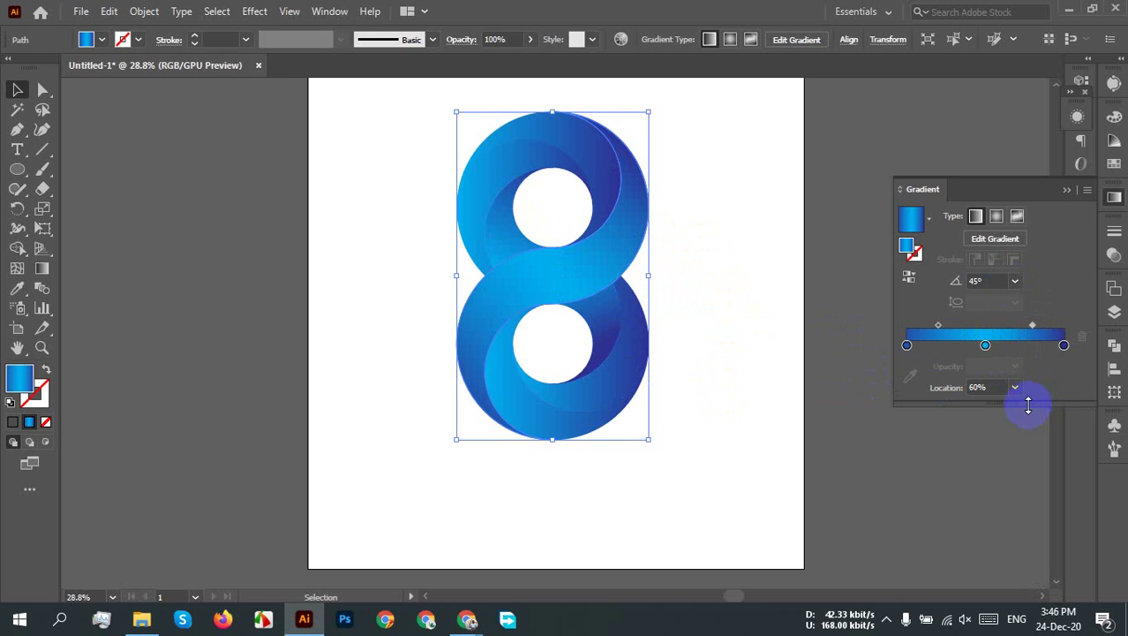
click(839, 341)
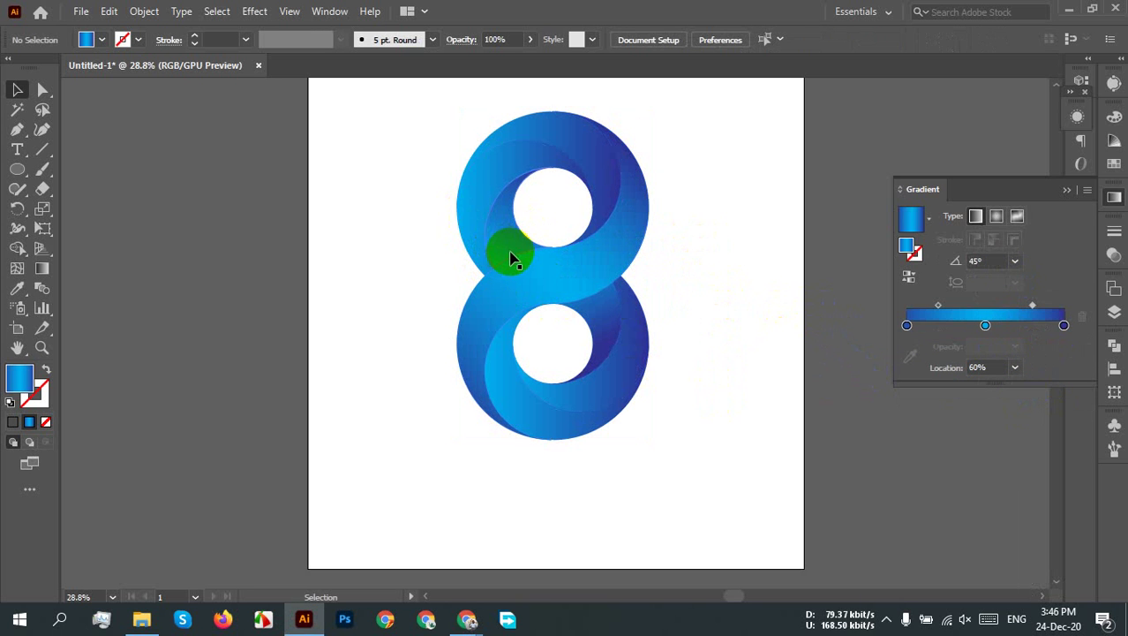
Step: Redraw the gradient of the inner crescent in the lower ring diagonally downwards at about -58°, then deselect it
click(597, 334)
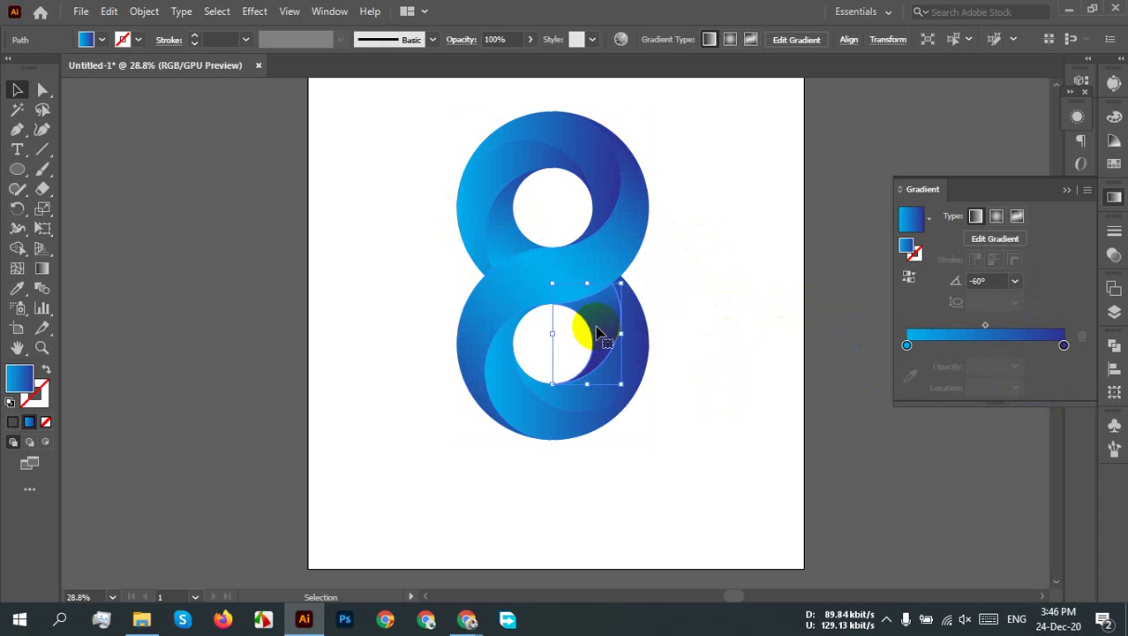
click(55, 272)
drag(553, 242, 627, 405)
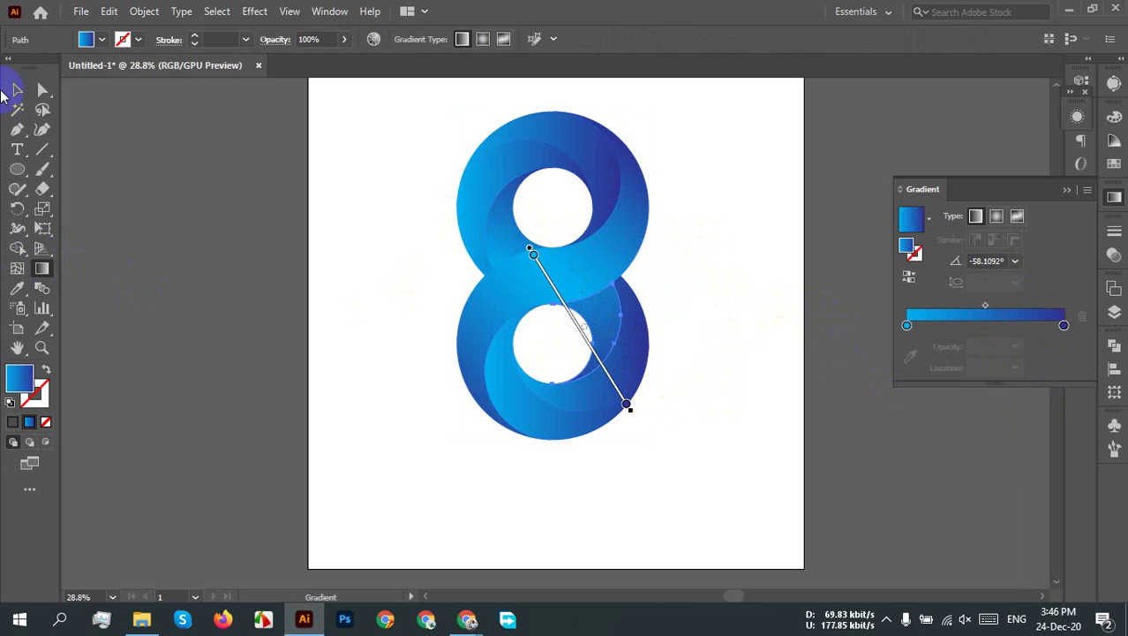
click(15, 89)
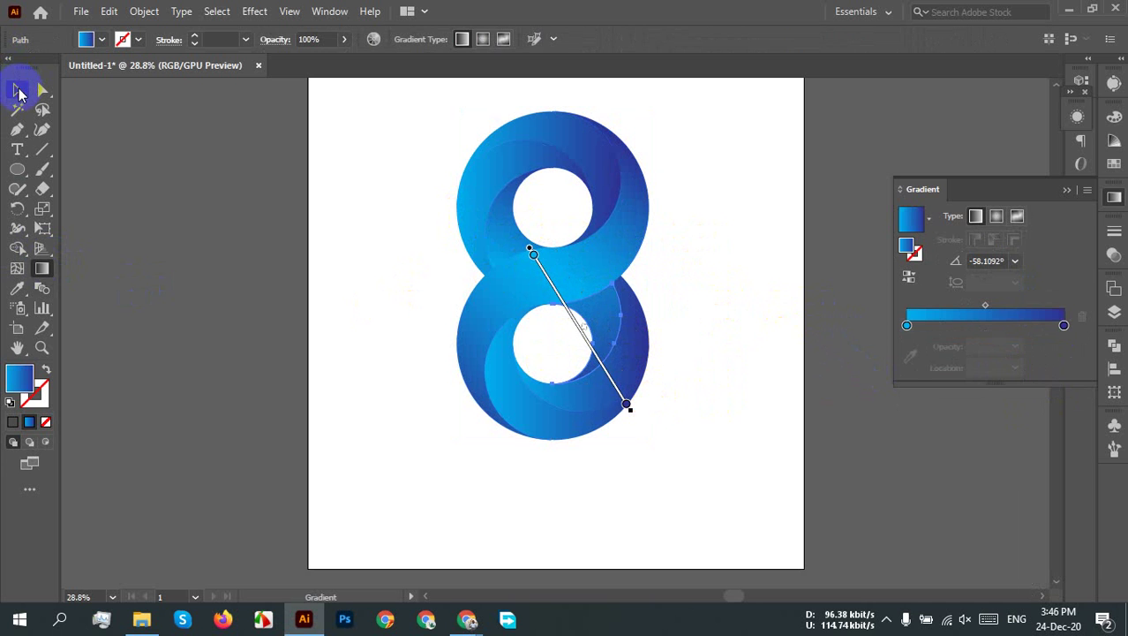
click(755, 277)
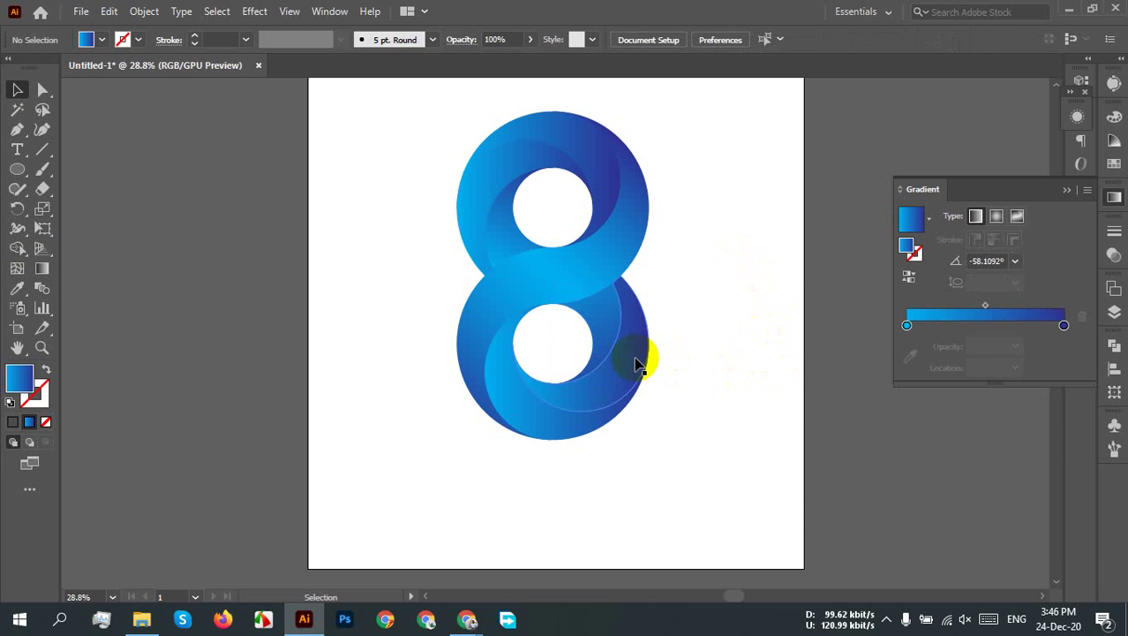
Step: Try a gradient angle of 60° on the large right-hand crescent of the lower ring
click(642, 360)
click(1018, 282)
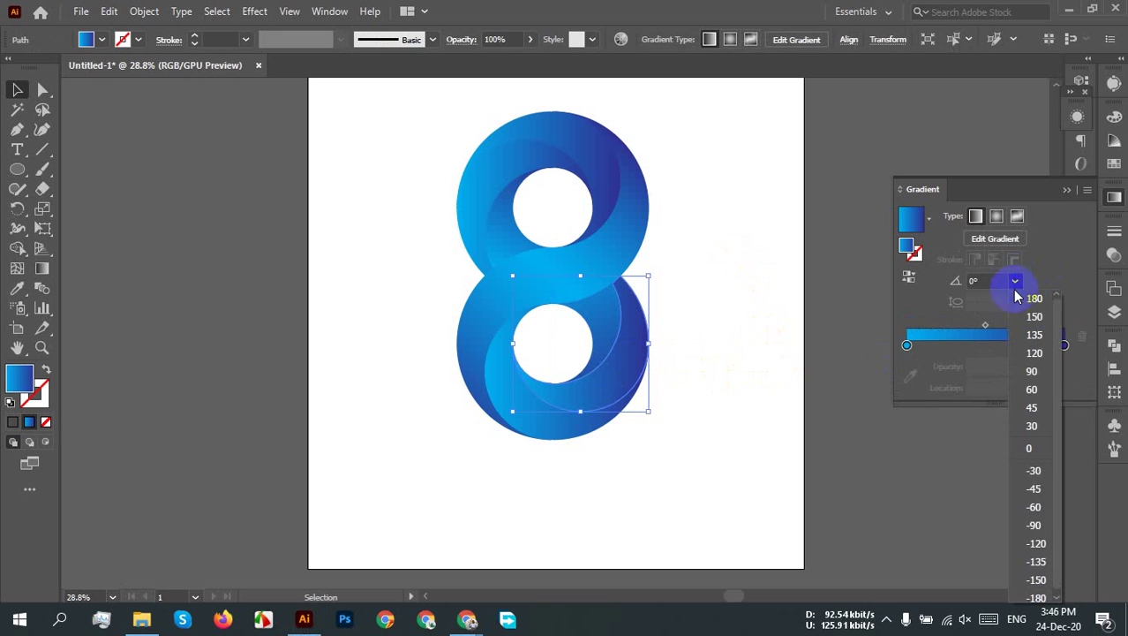
click(1018, 396)
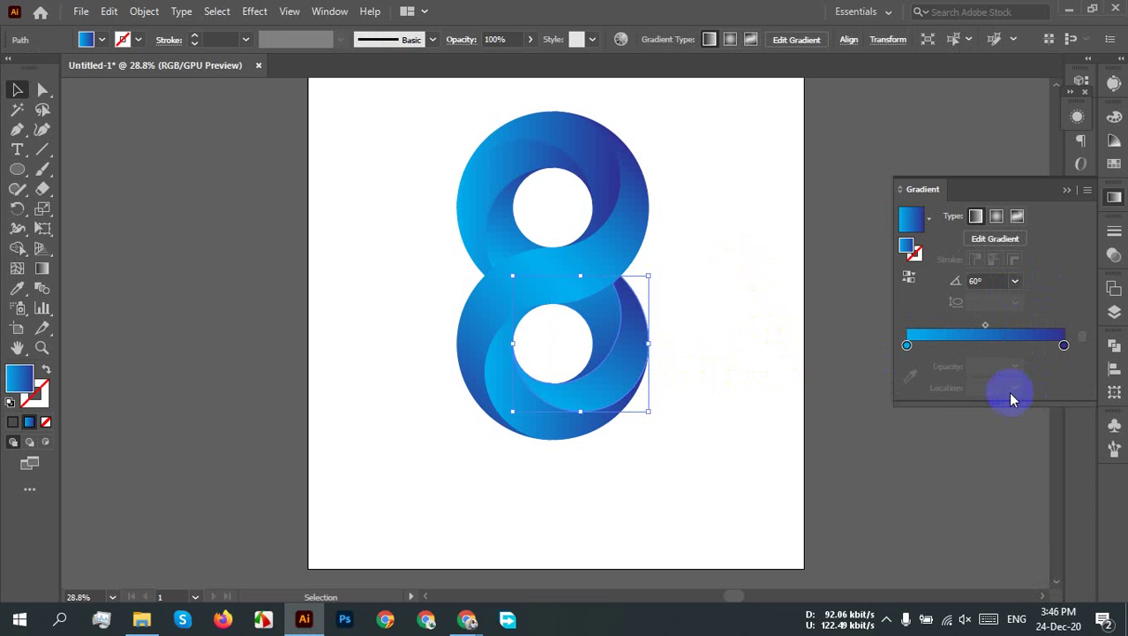
click(737, 389)
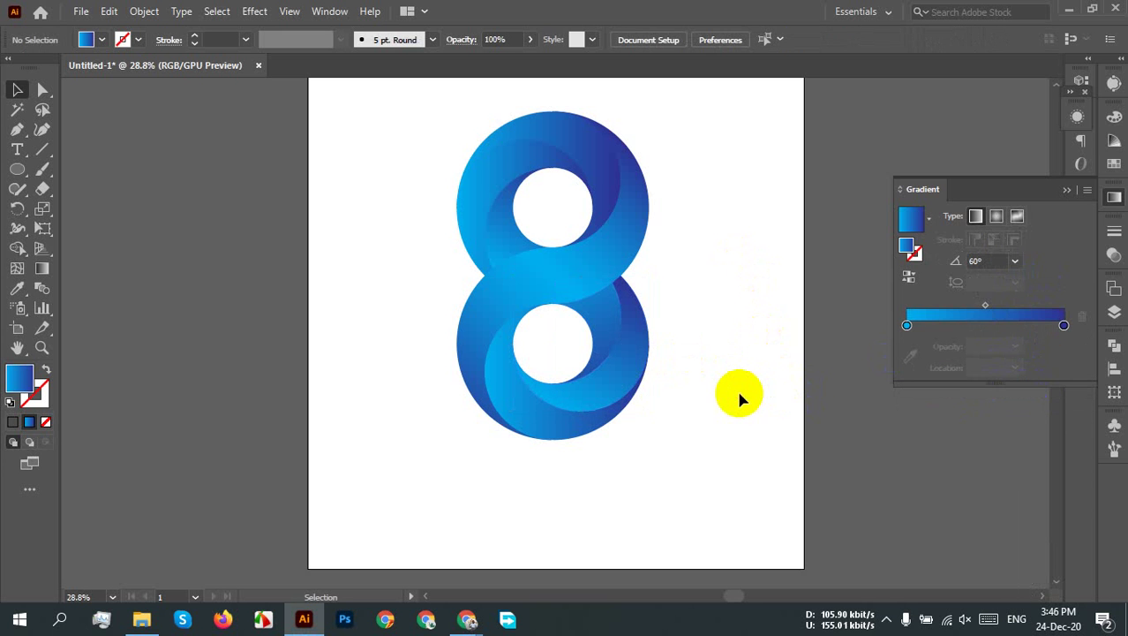
Step: Set the gradient angle of the lower ring's large right-hand crescent to -60°
click(625, 386)
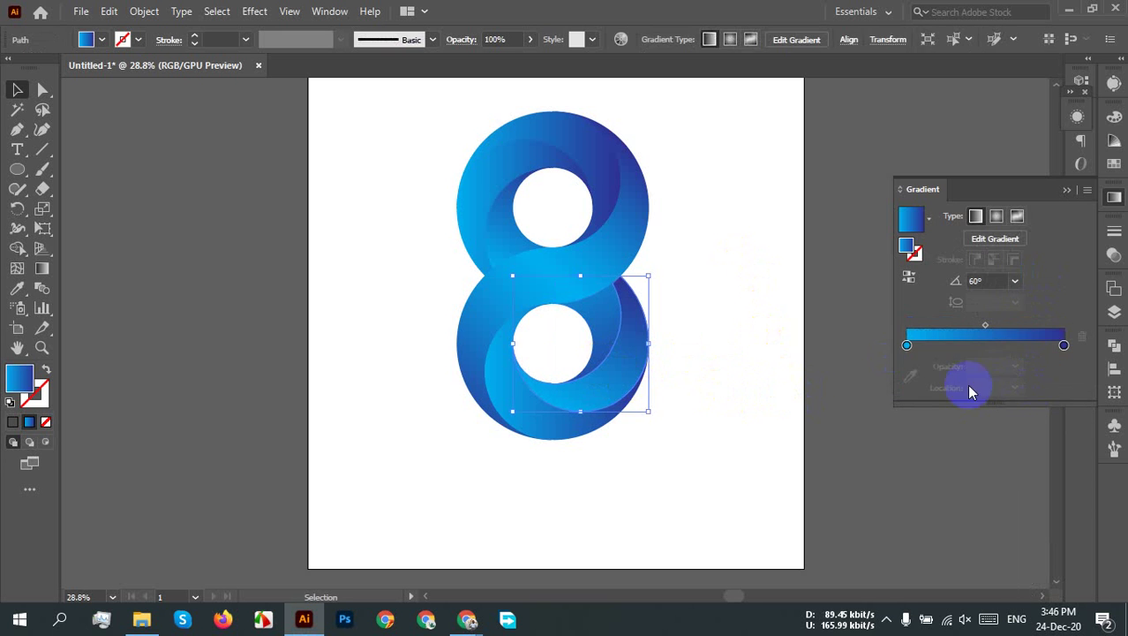
click(1015, 281)
click(1033, 514)
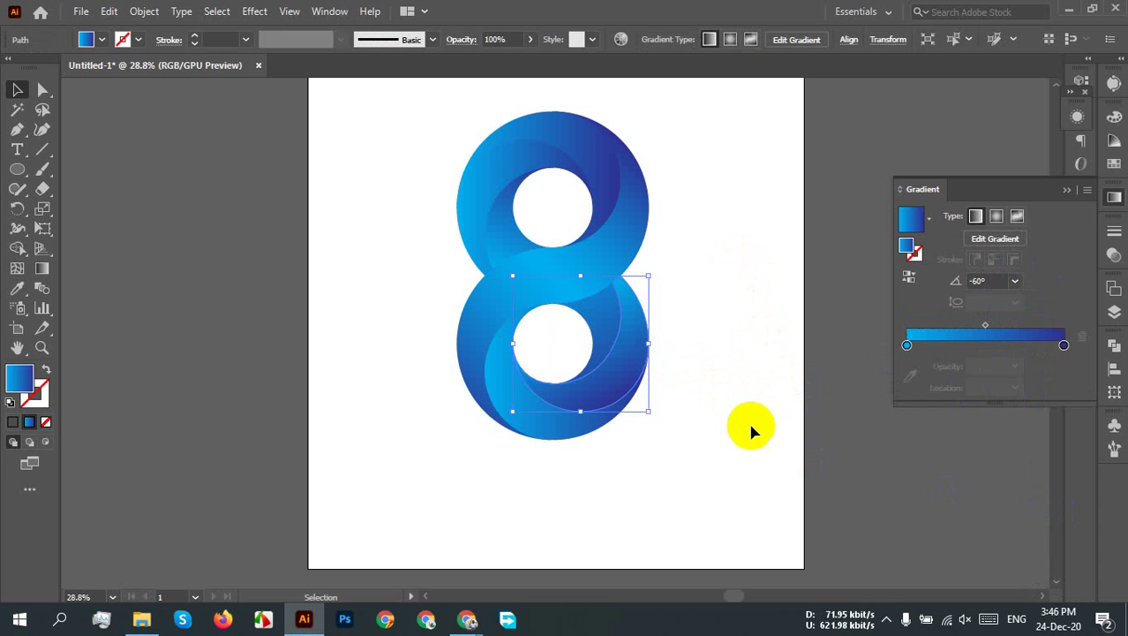
click(750, 430)
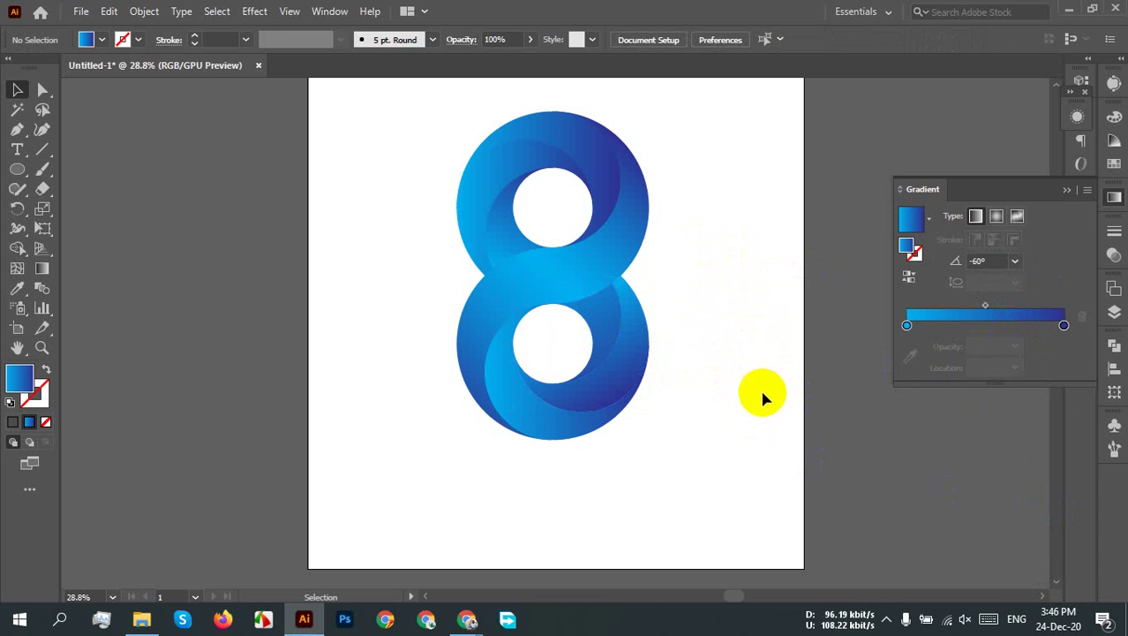
click(621, 394)
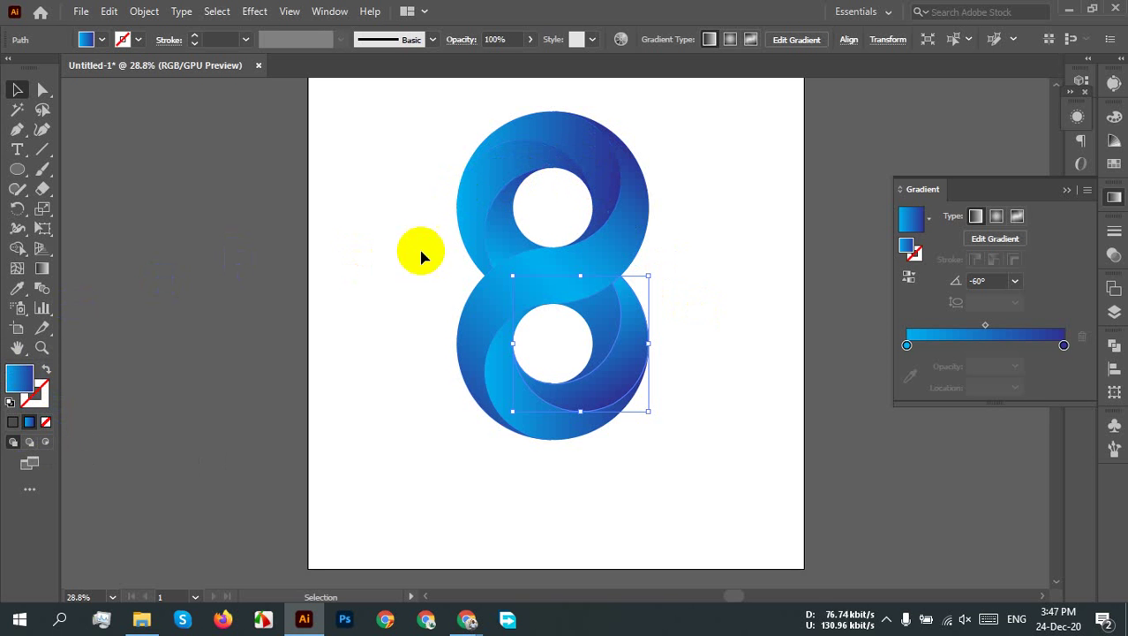
Step: Set the gradient angle of the upper ring's large left-hand crescent to 60° and deselect it
click(482, 180)
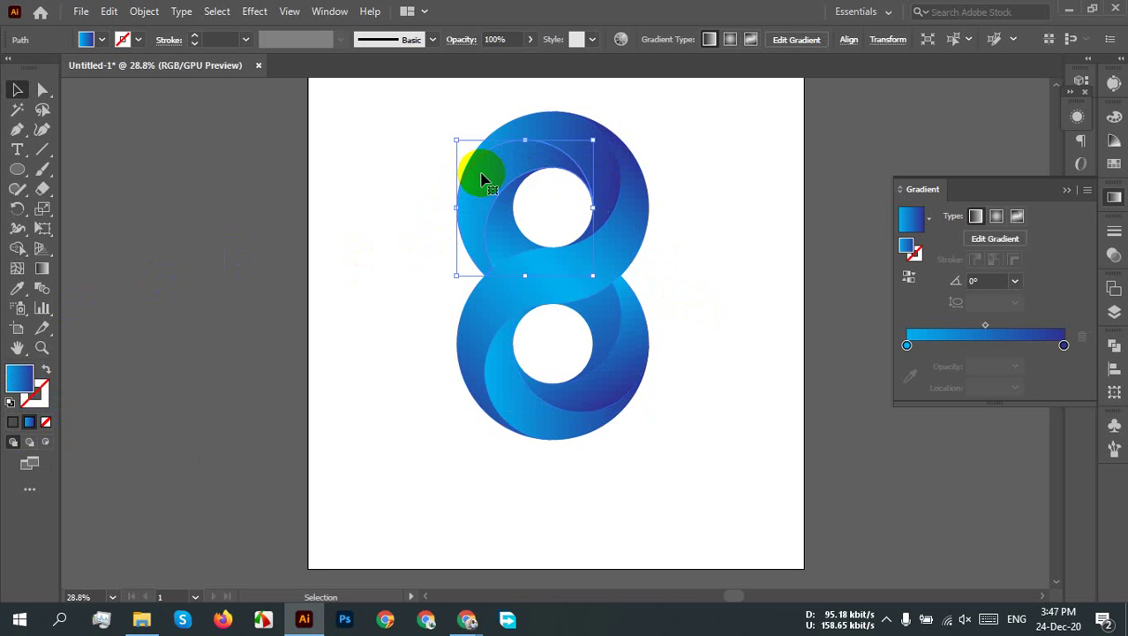
click(1017, 284)
click(1027, 392)
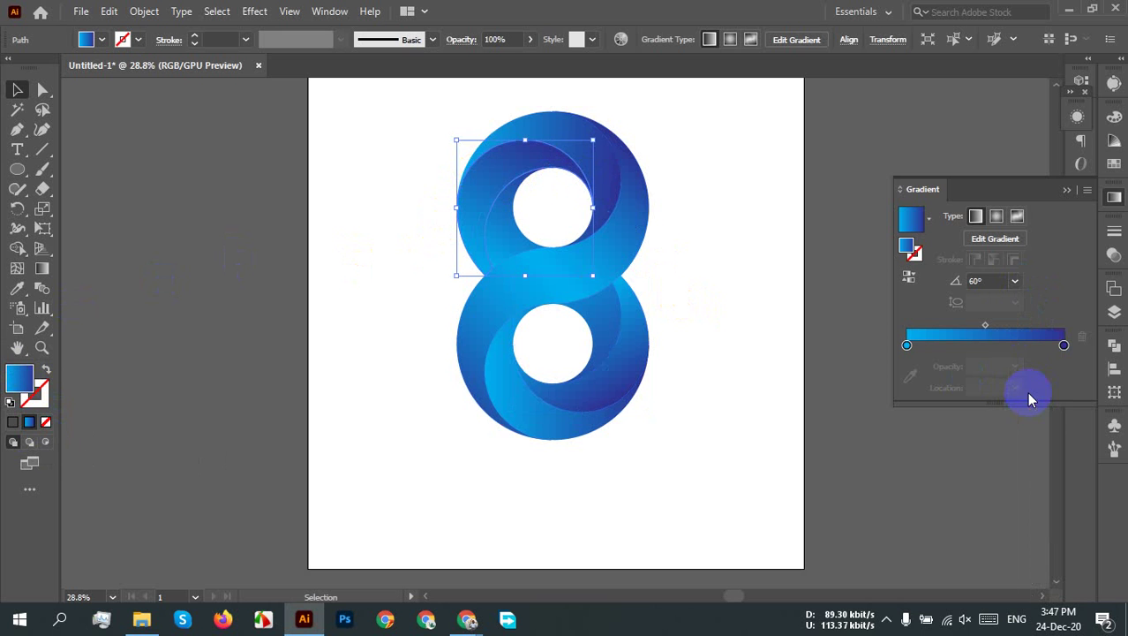
click(746, 228)
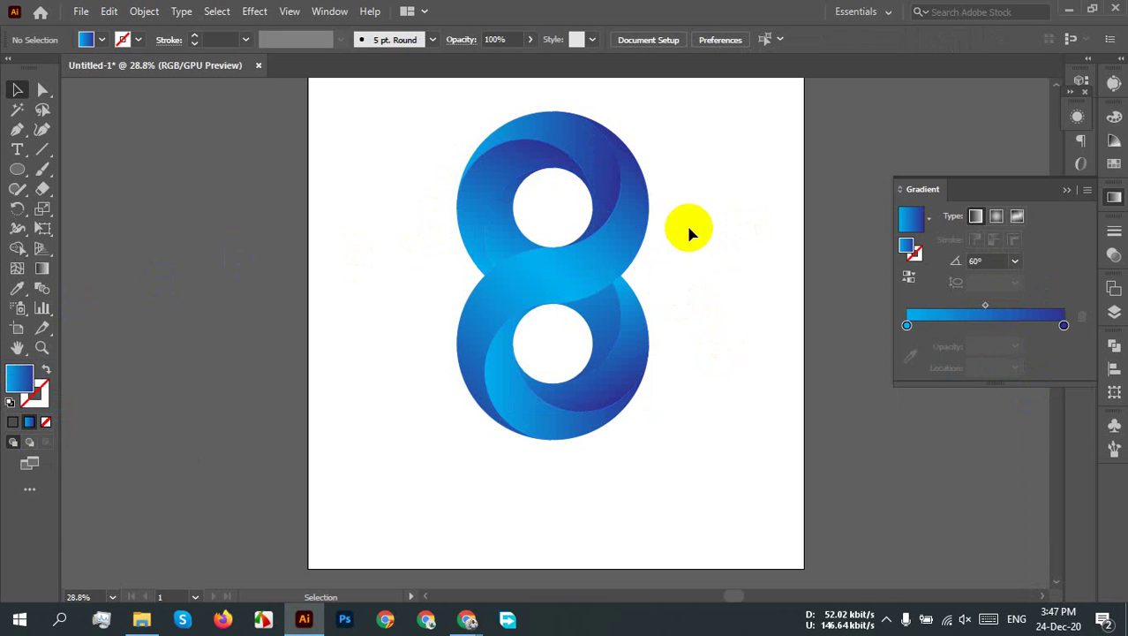
Step: Try a gradient angle of 58° on the inner left crescent of the upper ring
click(509, 246)
click(588, 308)
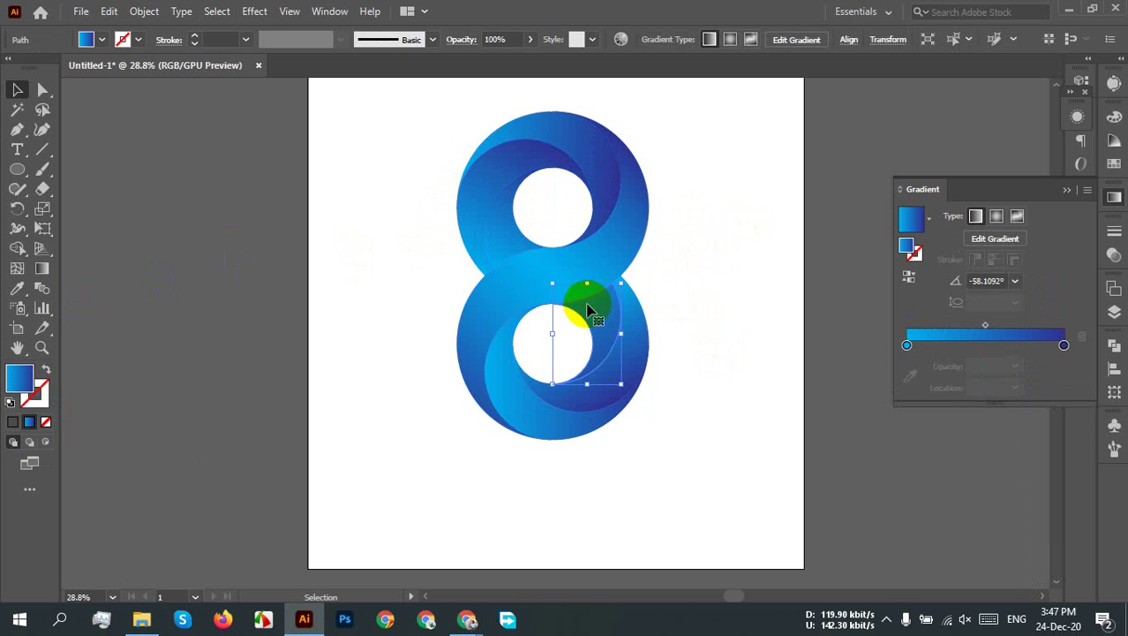
click(514, 232)
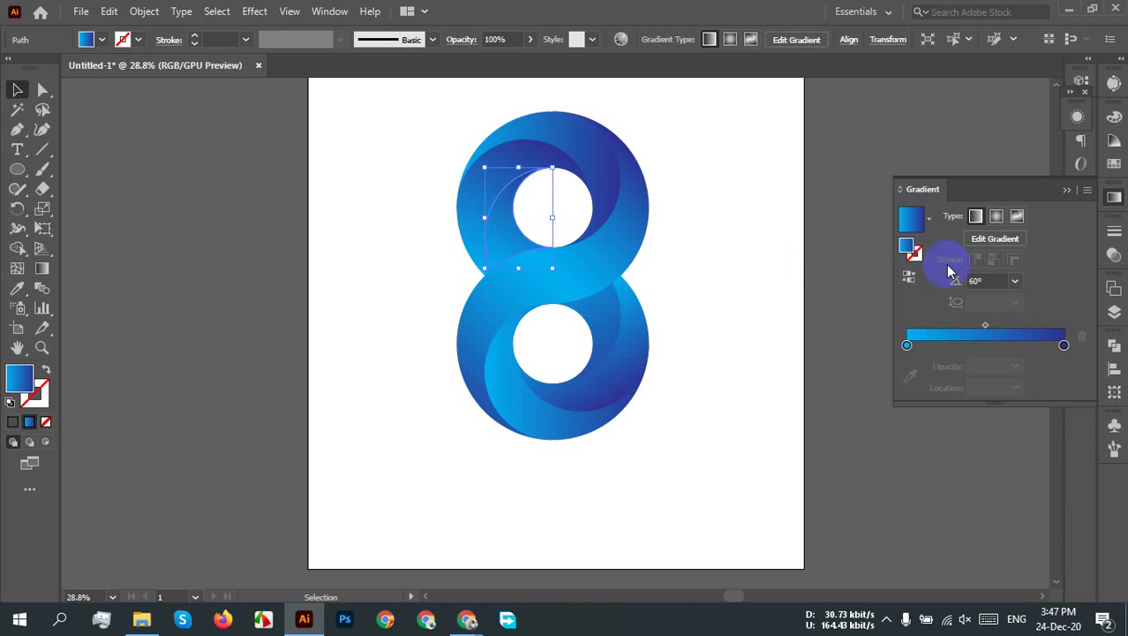
click(999, 279)
key(Down)
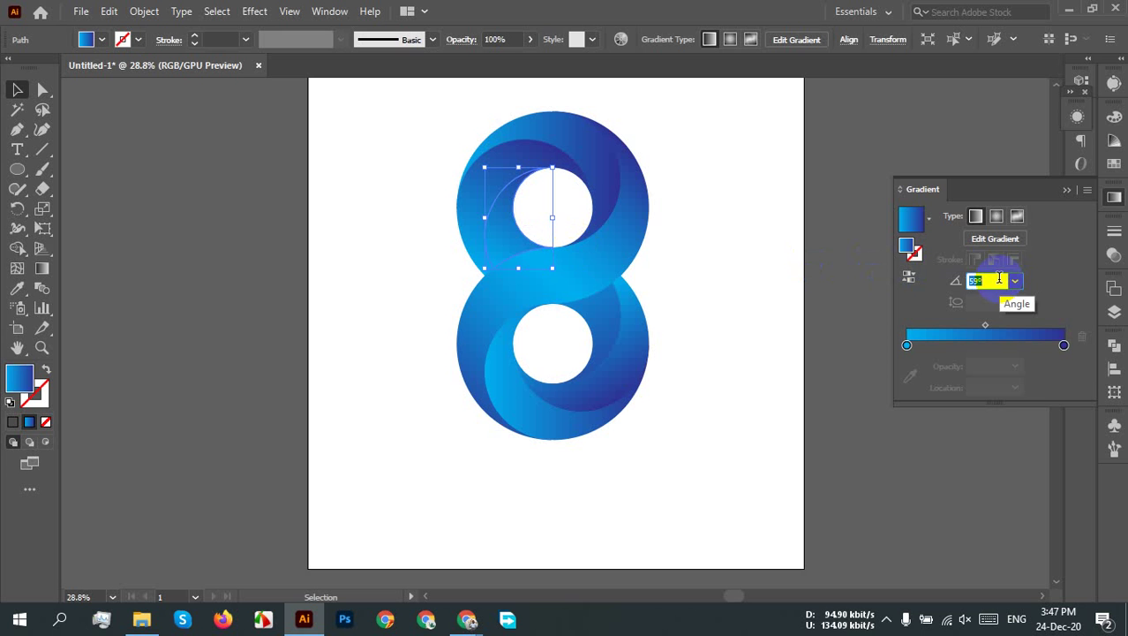
click(839, 298)
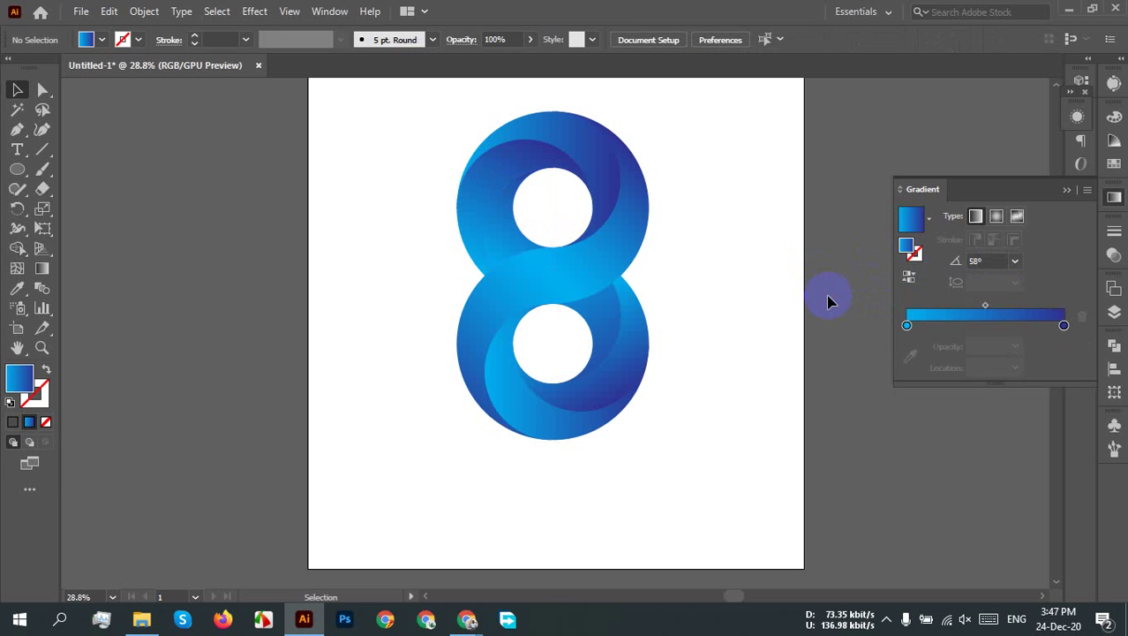
Step: Redraw the gradient of the upper ring's inner left crescent at about 114°, running from cyan at its lower end up to blue
click(503, 251)
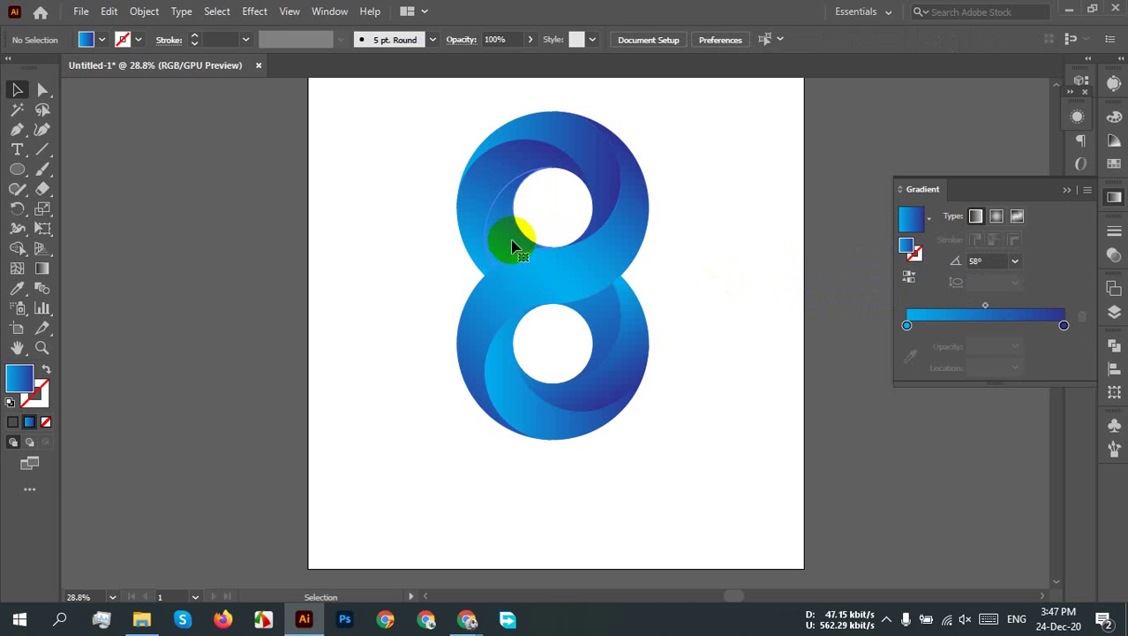
click(43, 268)
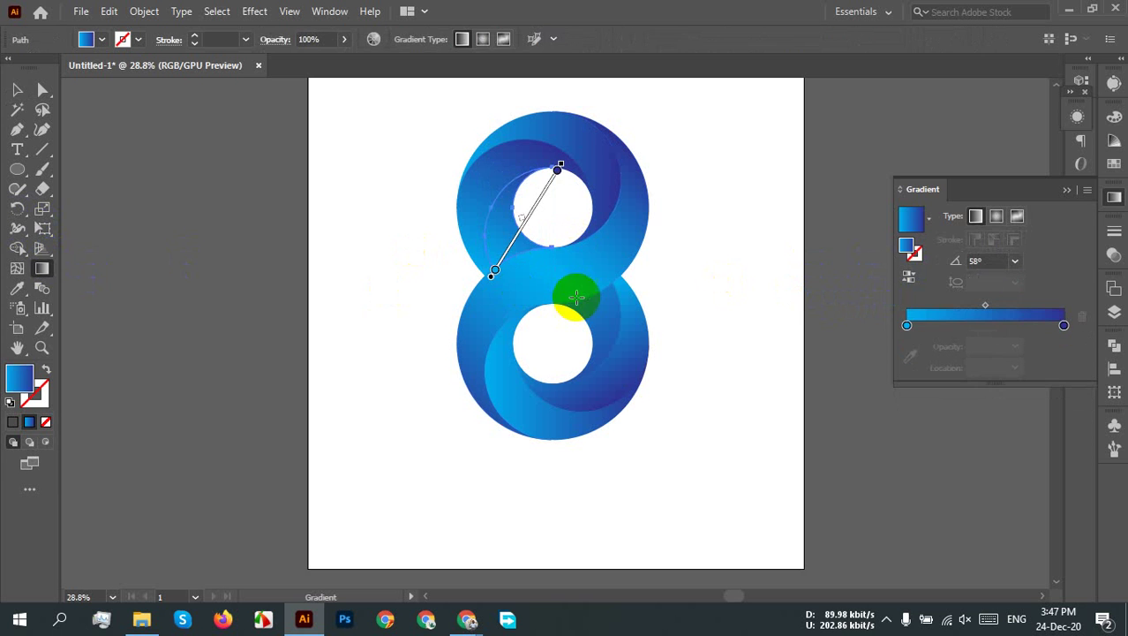
click(662, 287)
mouse_move(651, 300)
mouse_down()
mouse_move(496, 177)
mouse_move(479, 183)
mouse_up()
drag(541, 281, 492, 166)
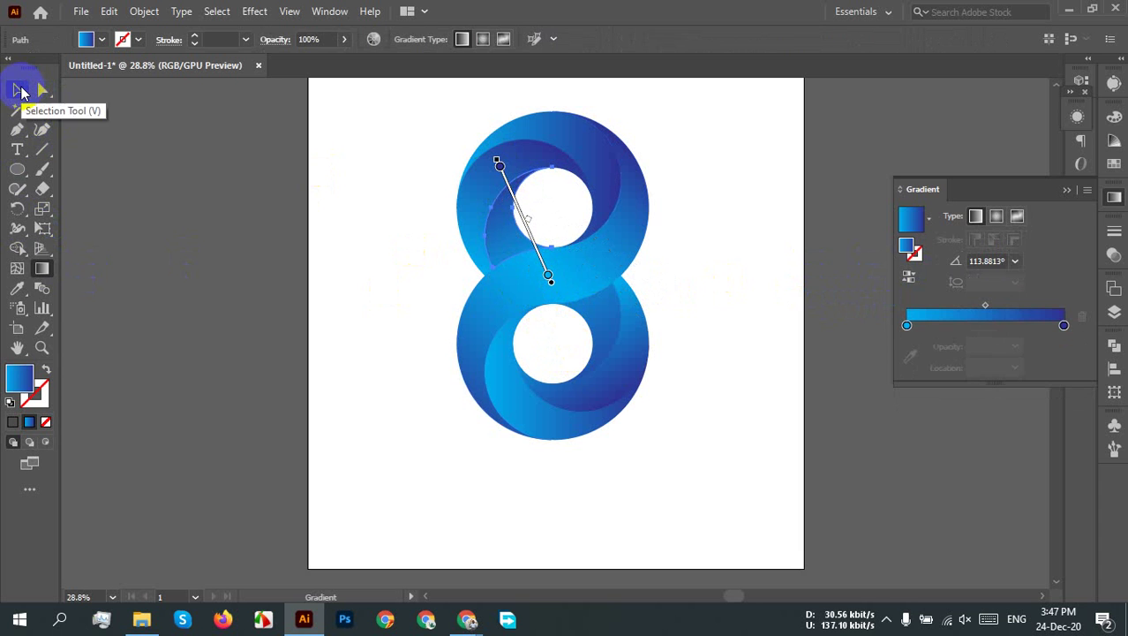
click(21, 91)
click(732, 268)
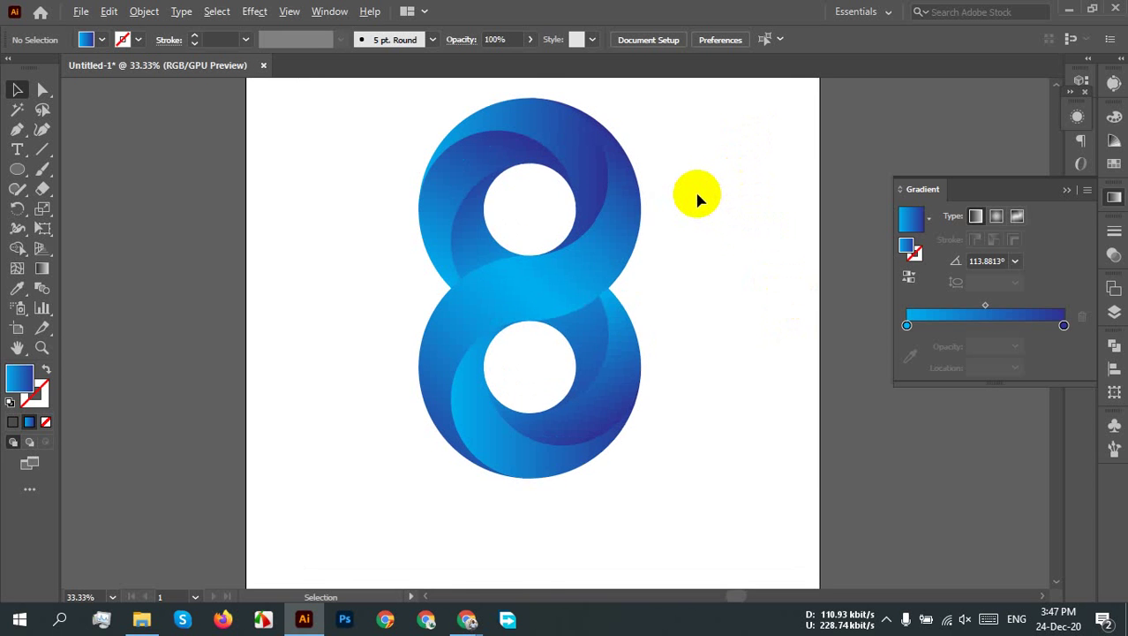
Step: Put the gradient settings away and open the options of the CMYK Cyan swatch beside the logo with preview enabled
scroll(698, 200, up, 2)
scroll(697, 200, down, 2)
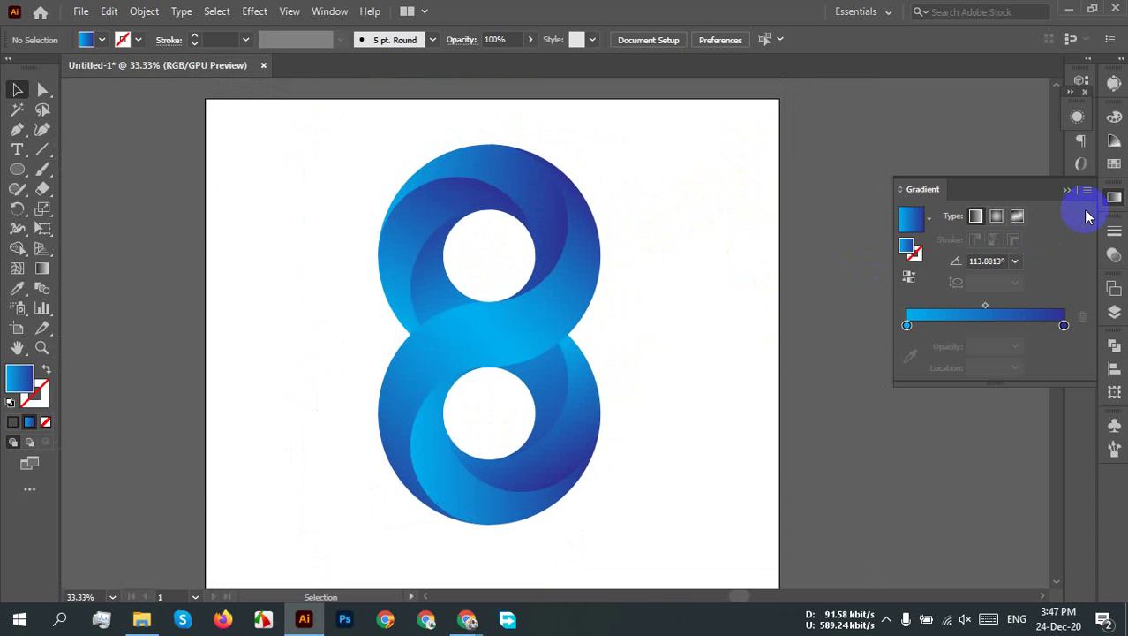
click(1113, 196)
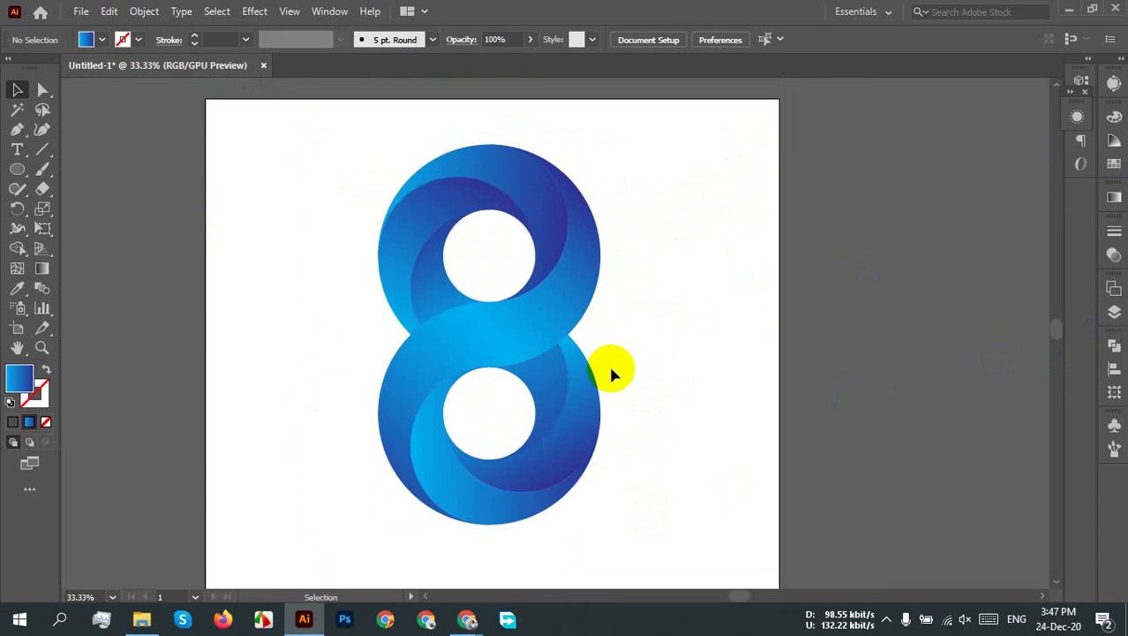
drag(616, 371, 433, 370)
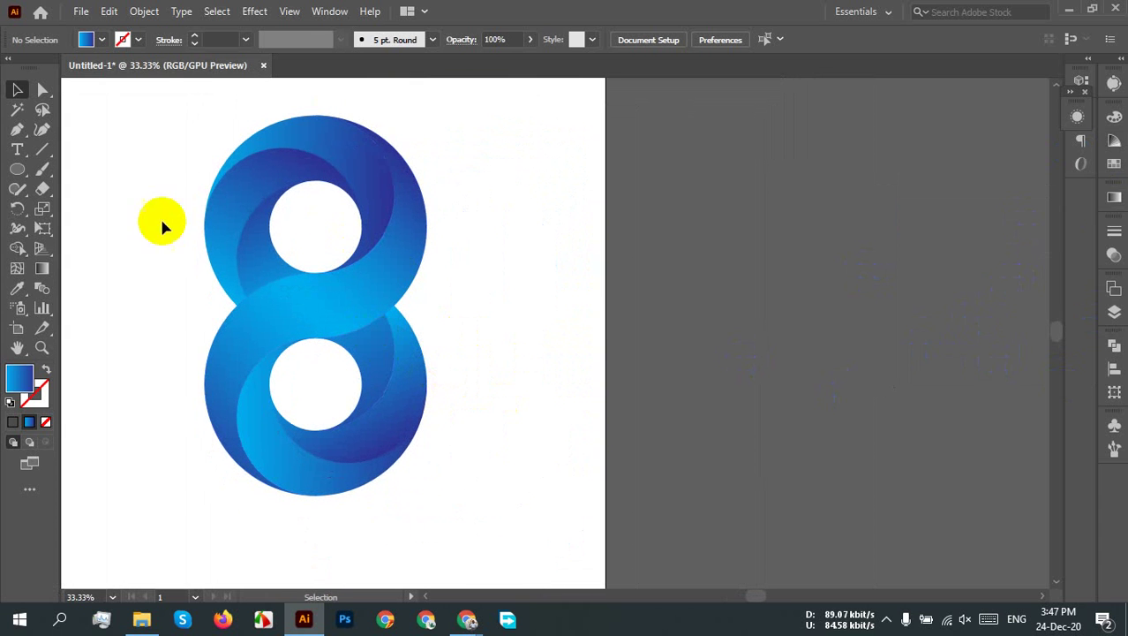
click(1114, 164)
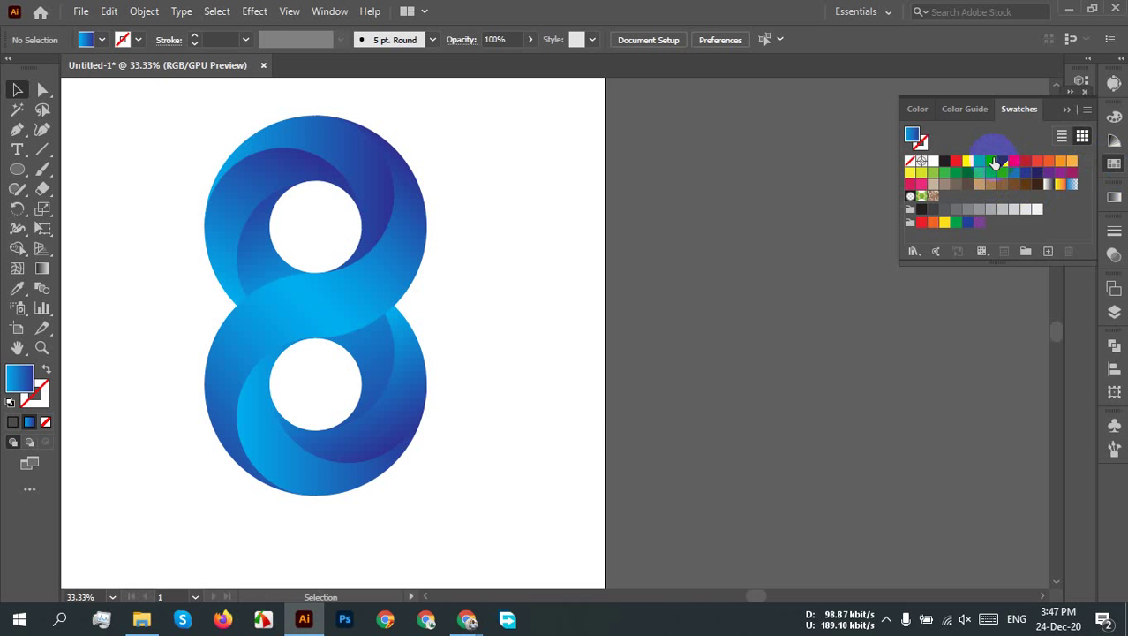
double_click(992, 162)
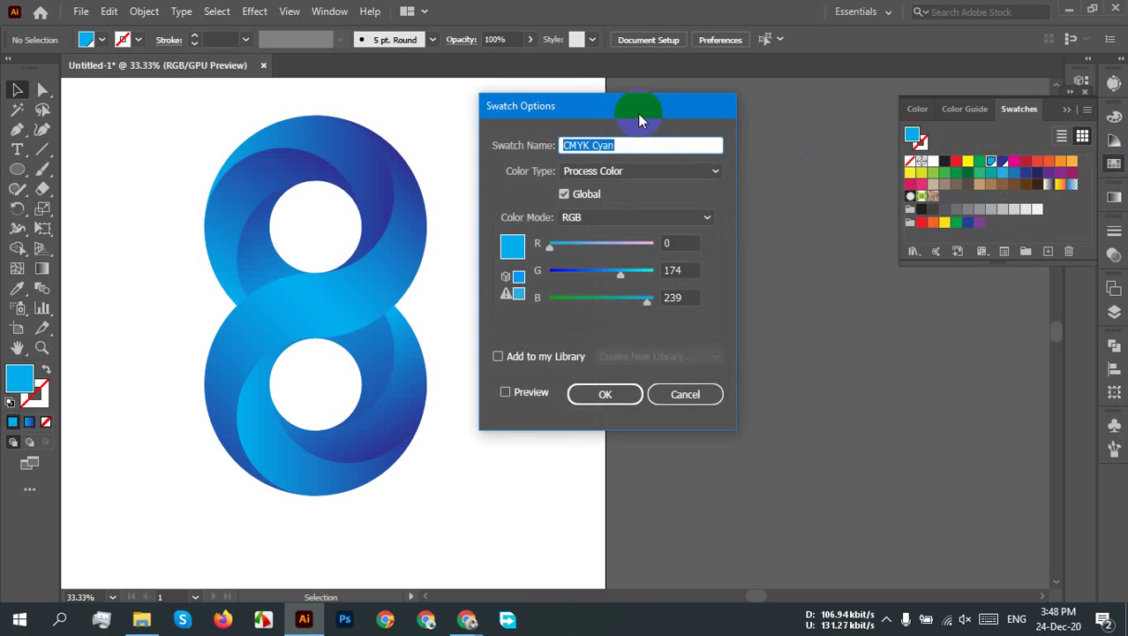
drag(637, 101, 729, 108)
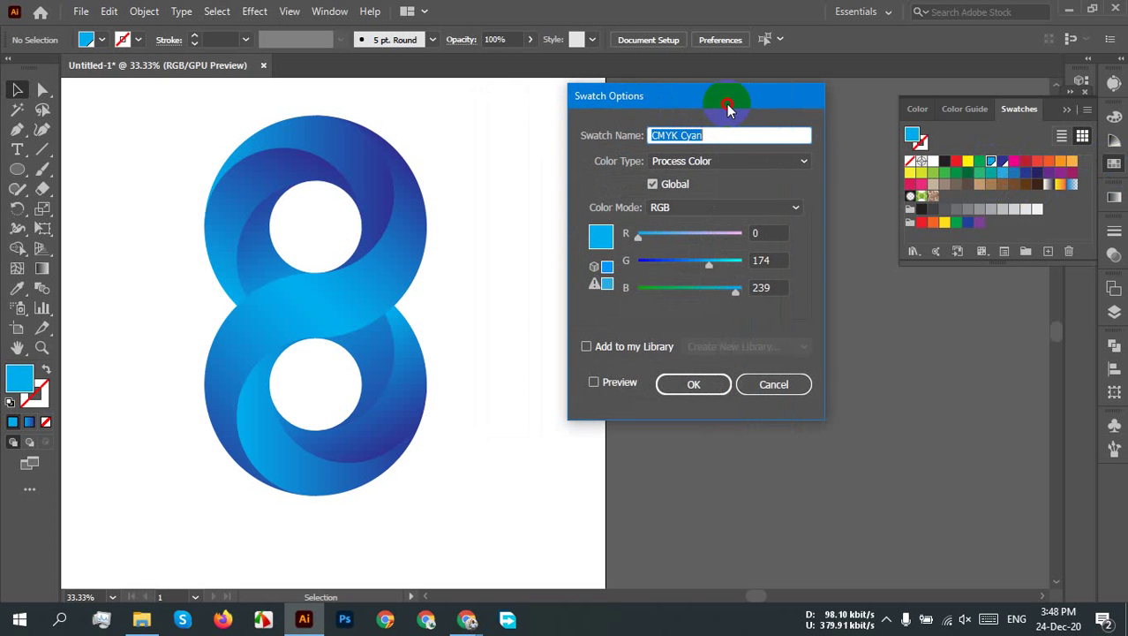
click(595, 383)
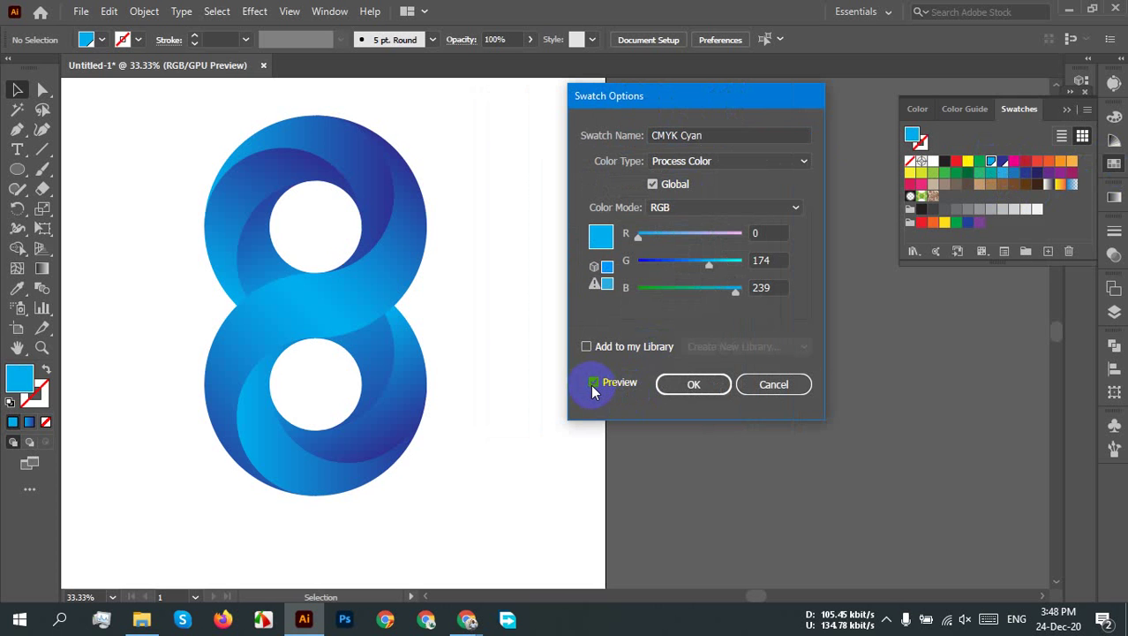
drag(677, 96, 693, 123)
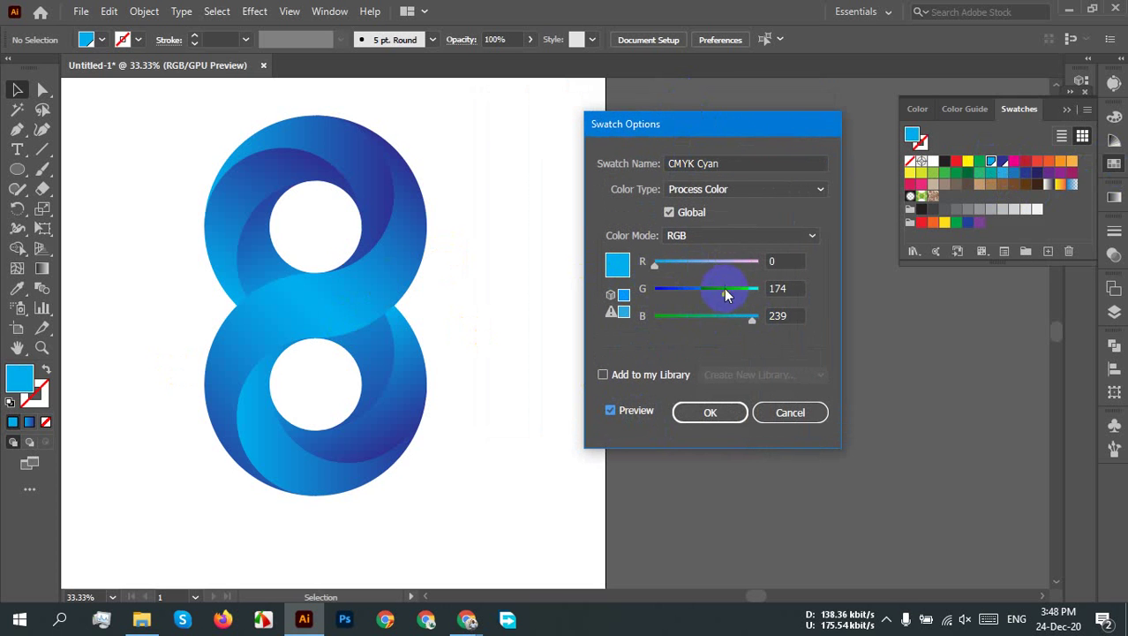
Step: Try a pinkish violet of RGB 223, 131, 239 and a magenta of RGB 223, 37, 255 for the CMYK Cyan swatch
mouse_move(726, 294)
mouse_down()
mouse_move(681, 291)
mouse_move(712, 305)
mouse_up()
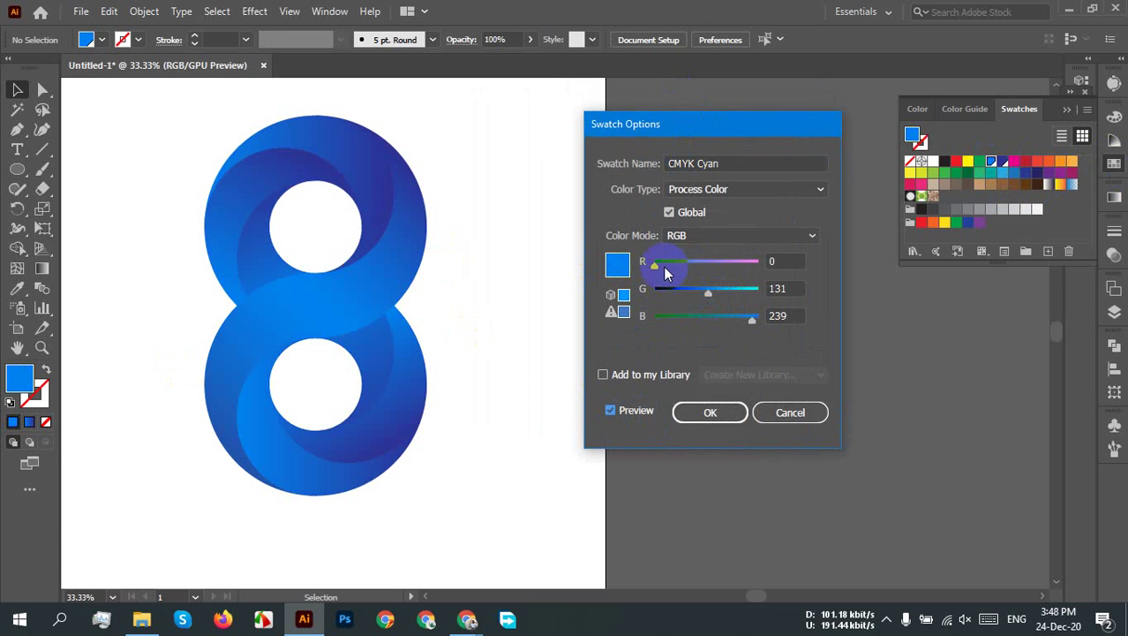
drag(664, 267, 712, 265)
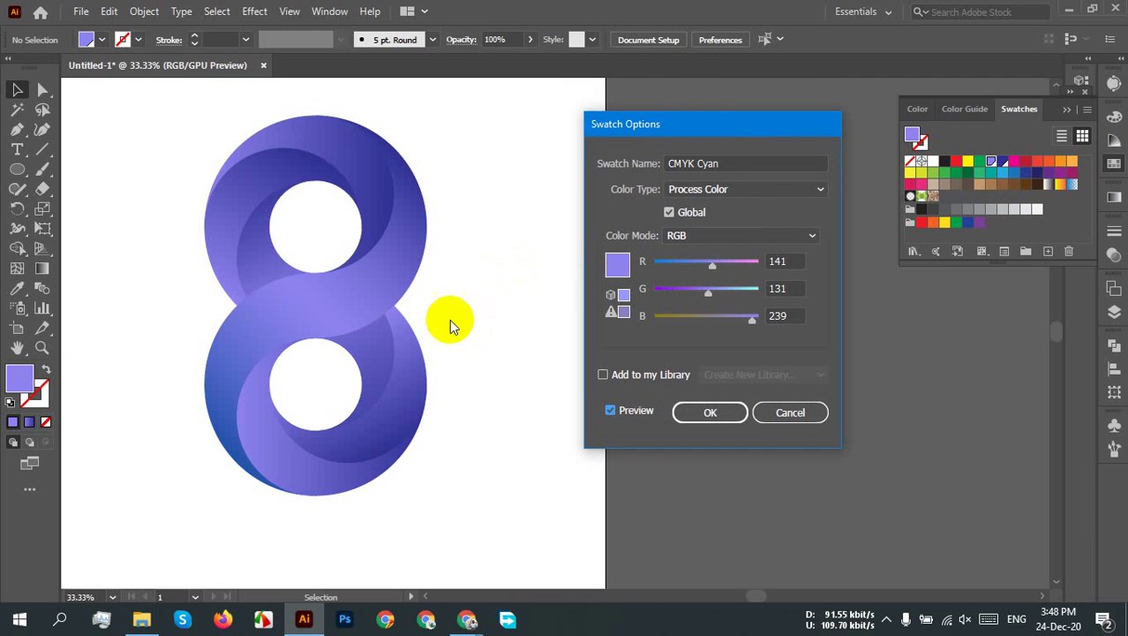
drag(712, 265, 747, 272)
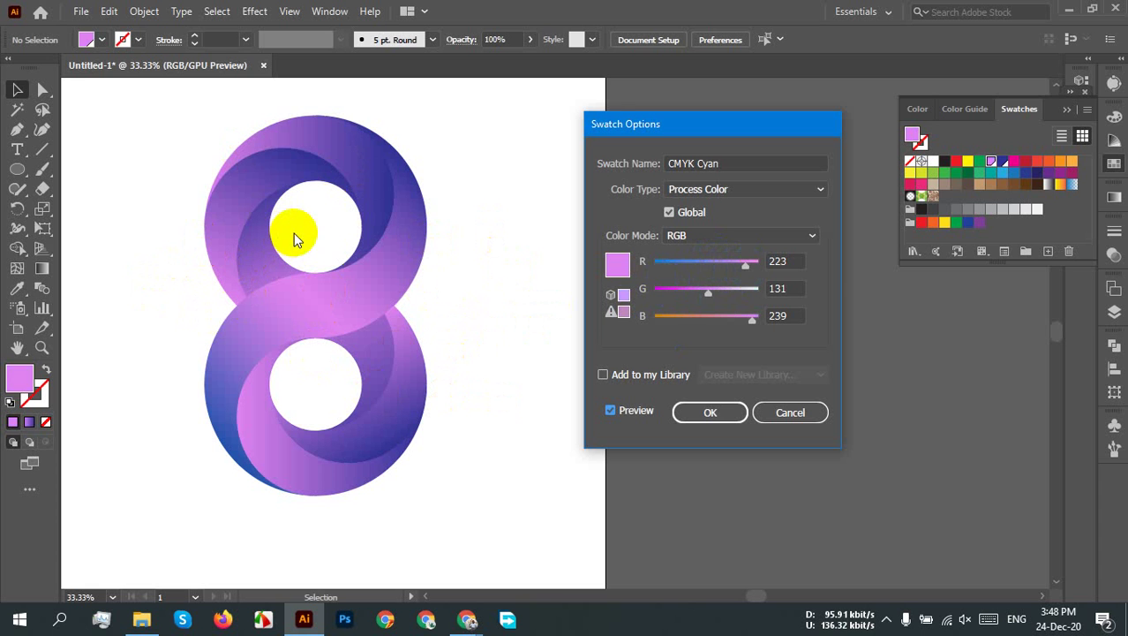
drag(750, 319, 578, 334)
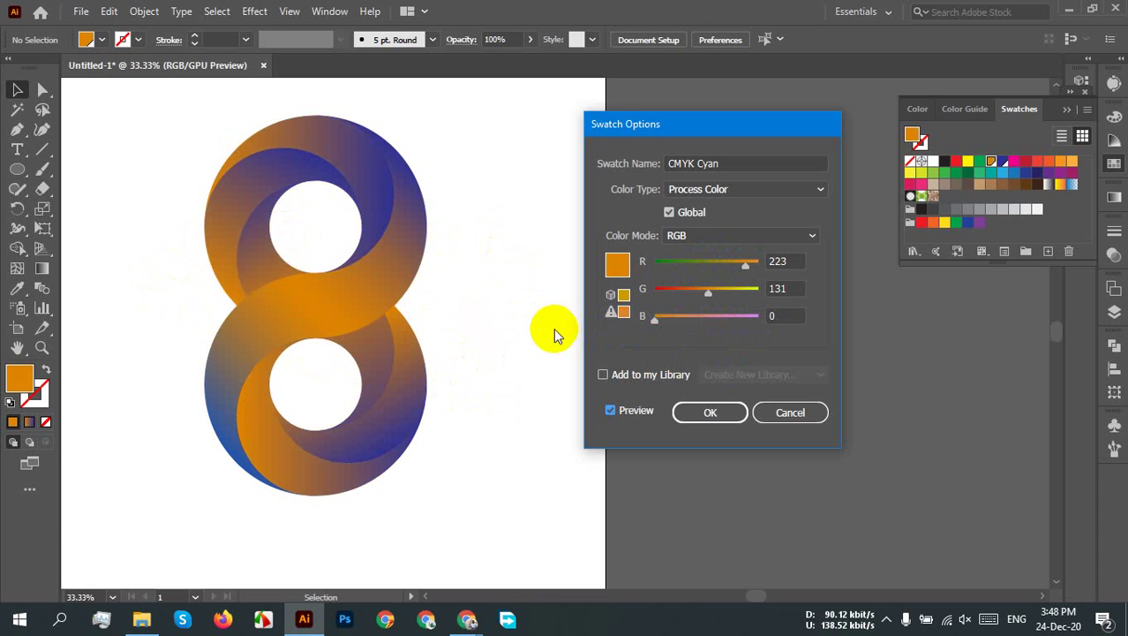
drag(655, 319, 795, 318)
drag(703, 297, 668, 305)
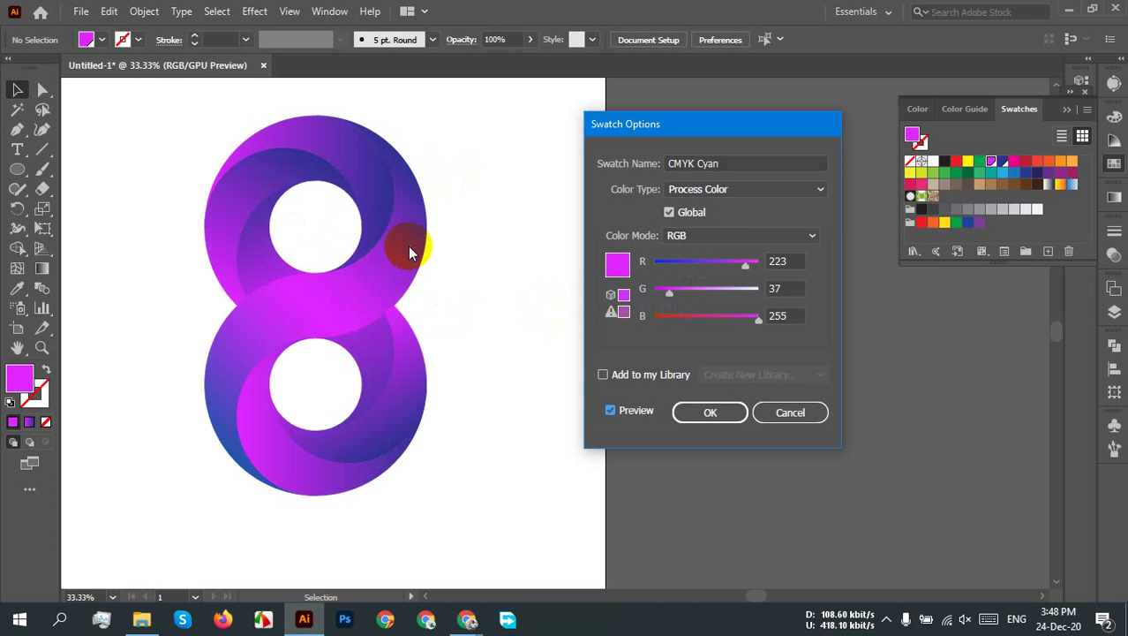
Step: Try pure cyan, RGB 0, 255, 255, and a violet-blue of RGB 96, 114, 255 for the swatch
drag(743, 264, 765, 307)
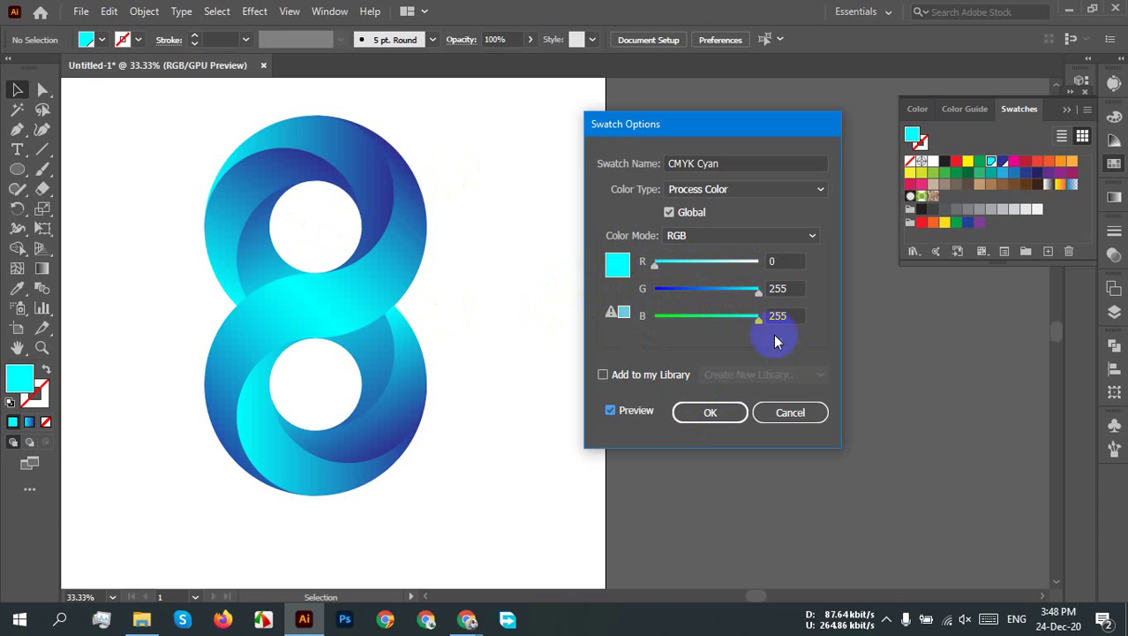
click(757, 292)
mouse_move(759, 293)
mouse_down()
mouse_move(713, 297)
mouse_move(775, 302)
mouse_up()
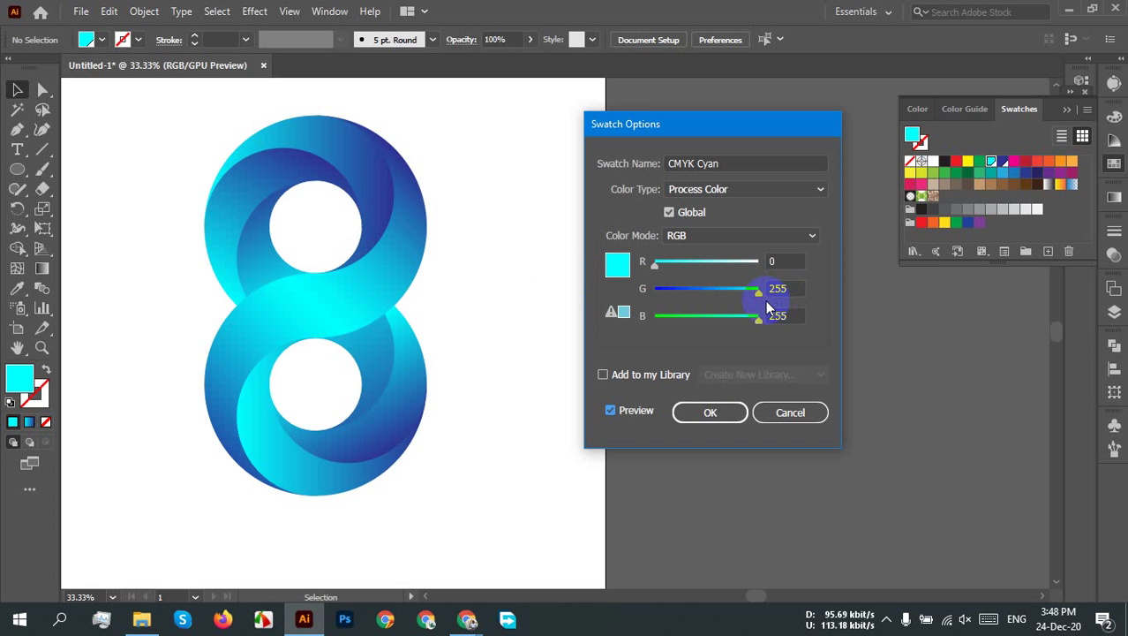
drag(655, 265, 695, 275)
mouse_move(763, 295)
mouse_down()
mouse_move(691, 292)
mouse_move(702, 295)
mouse_up()
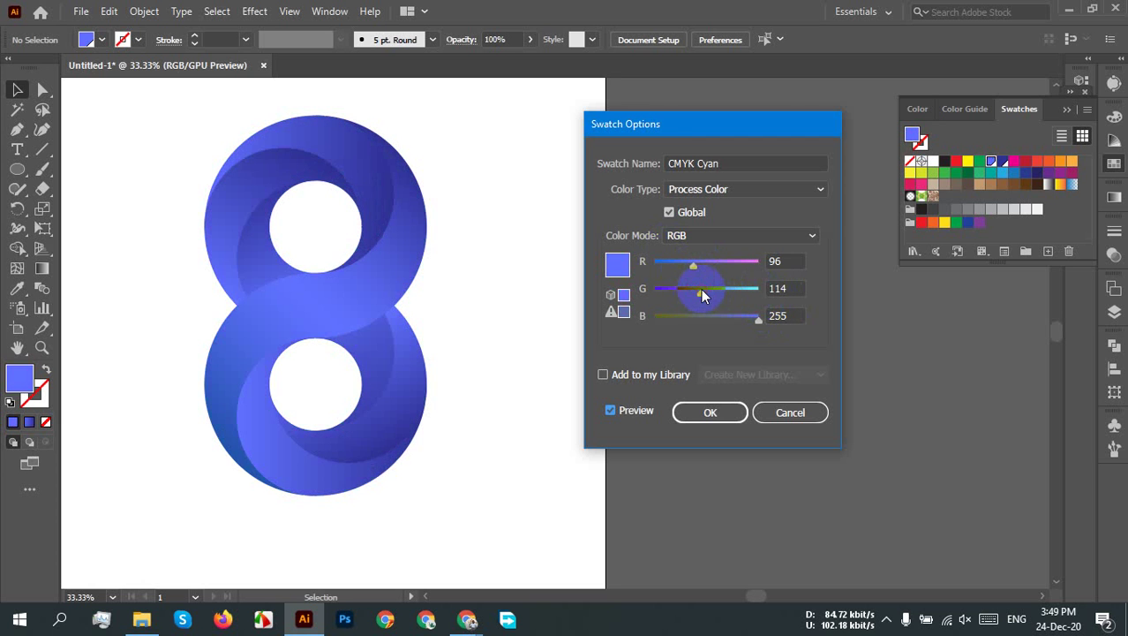
Step: Try a sky blue of RGB 49, 159, 255 and a crimson of RGB 191, 35, 61 for the swatch
mouse_move(756, 322)
mouse_down()
mouse_move(712, 318)
mouse_move(819, 317)
mouse_up()
mouse_move(700, 296)
mouse_down()
mouse_move(662, 260)
mouse_move(723, 290)
mouse_up()
click(701, 295)
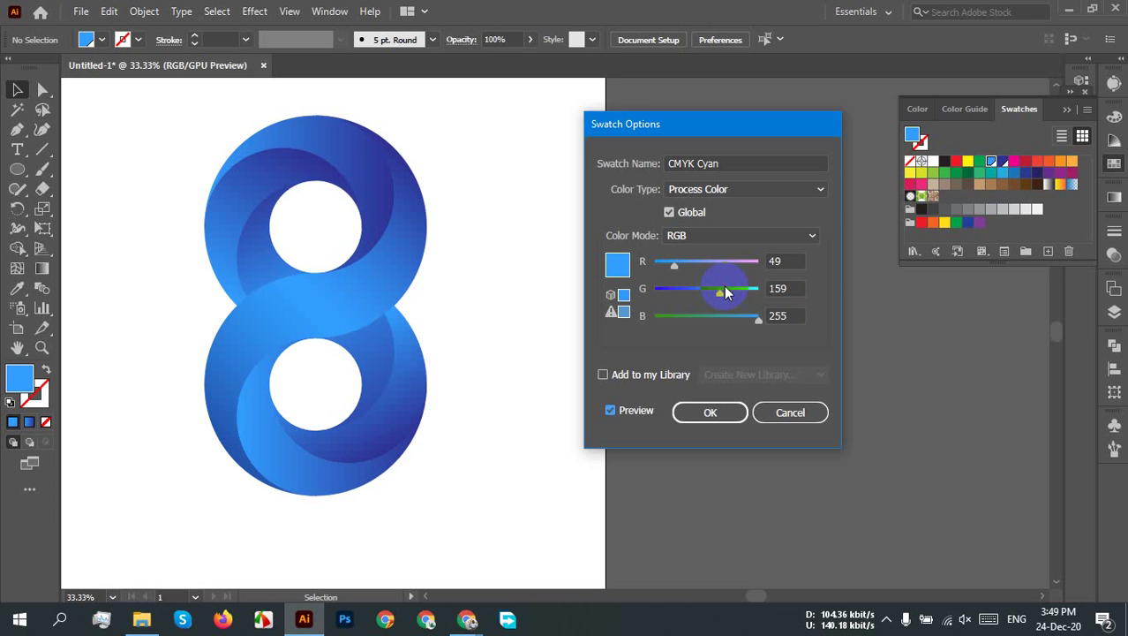
drag(674, 265, 669, 290)
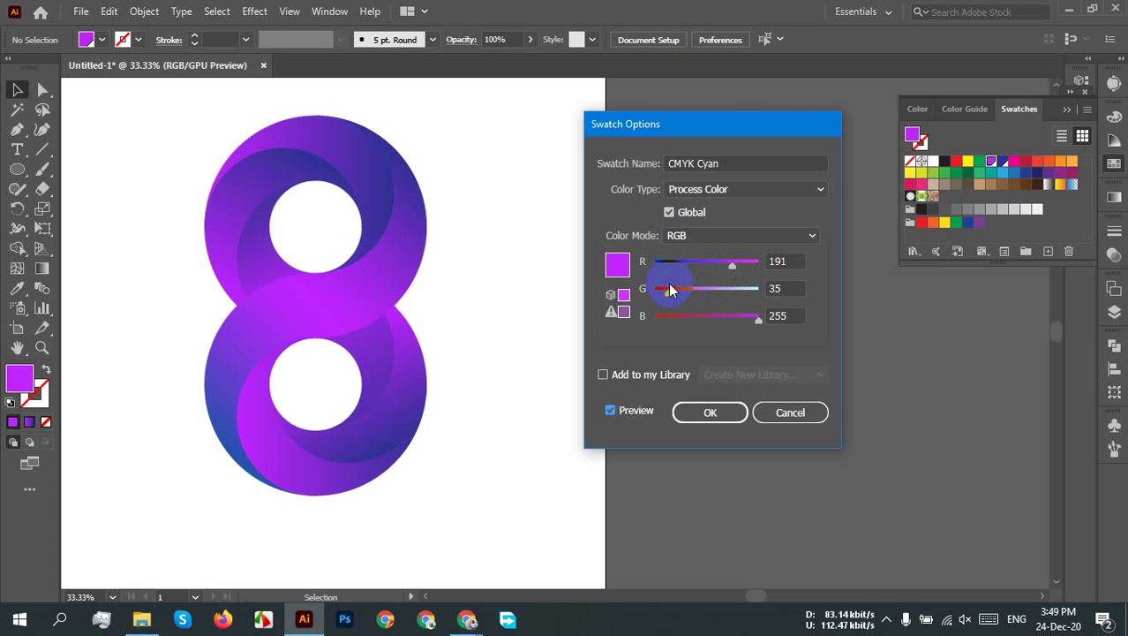
drag(761, 326, 677, 324)
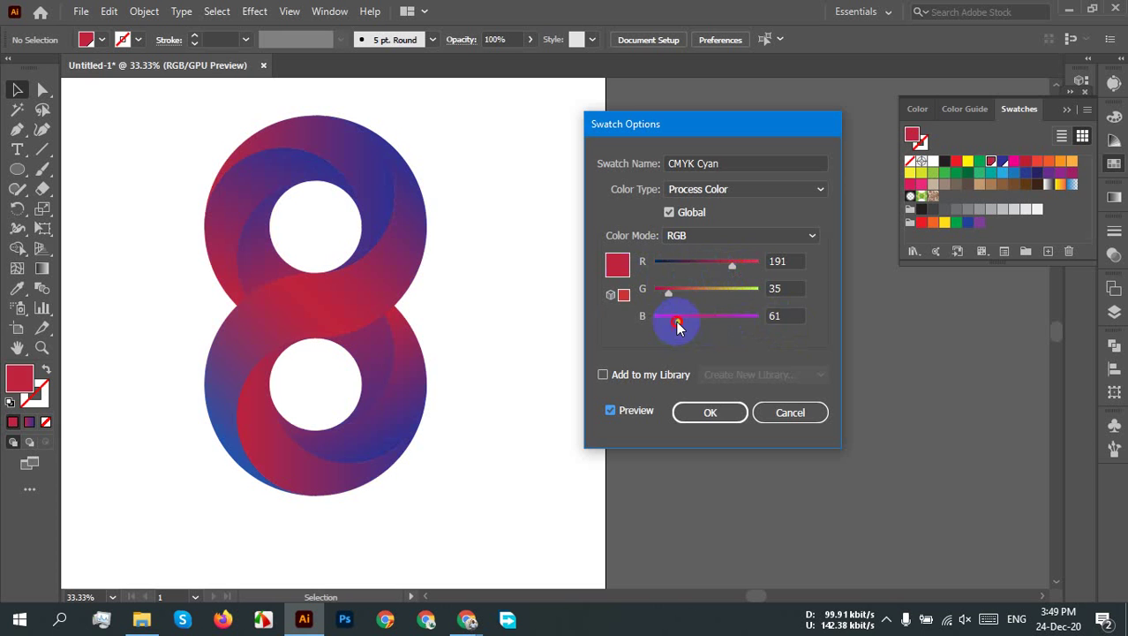
Step: Set the CMYK Cyan swatch to a bright light blue of RGB 45, 213, 255 and accept the swatch options
drag(676, 321, 780, 318)
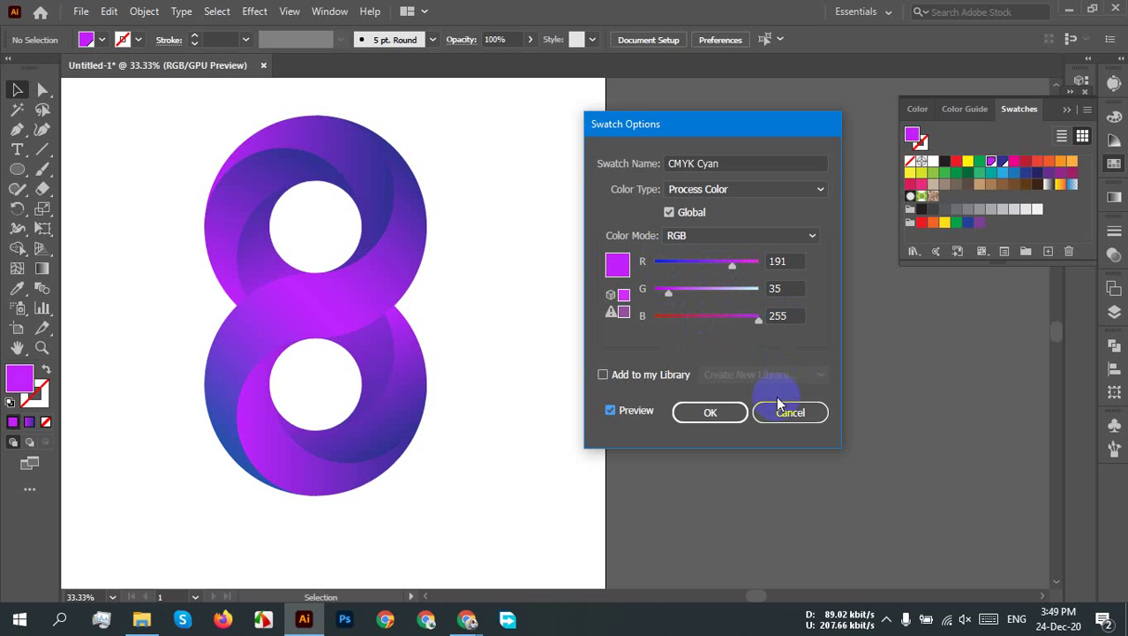
drag(671, 293, 693, 297)
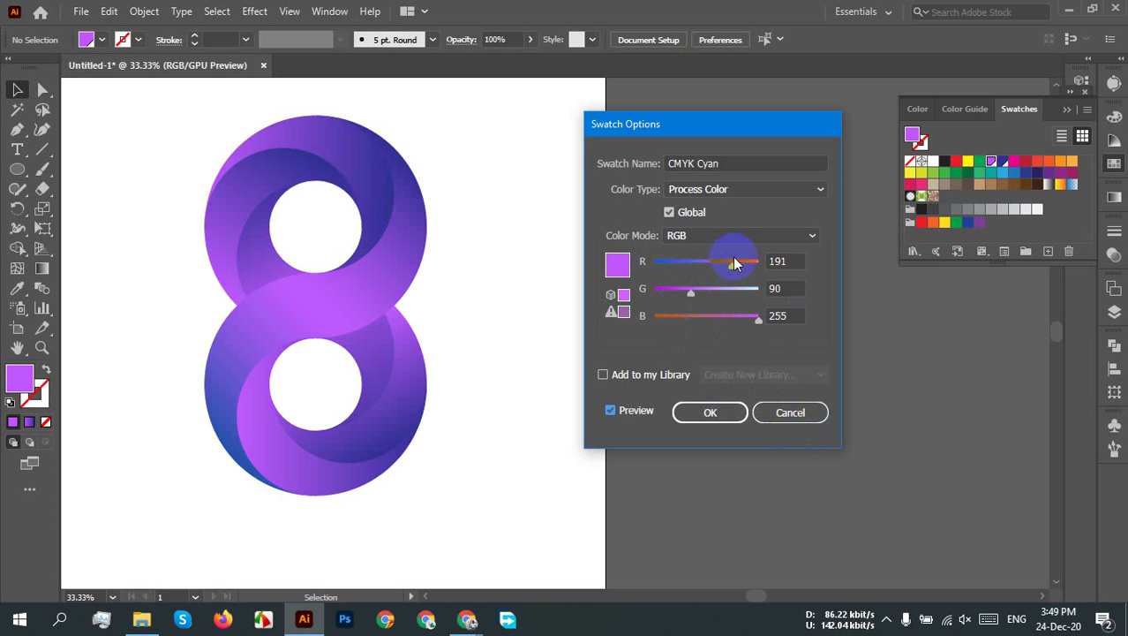
drag(732, 263, 673, 264)
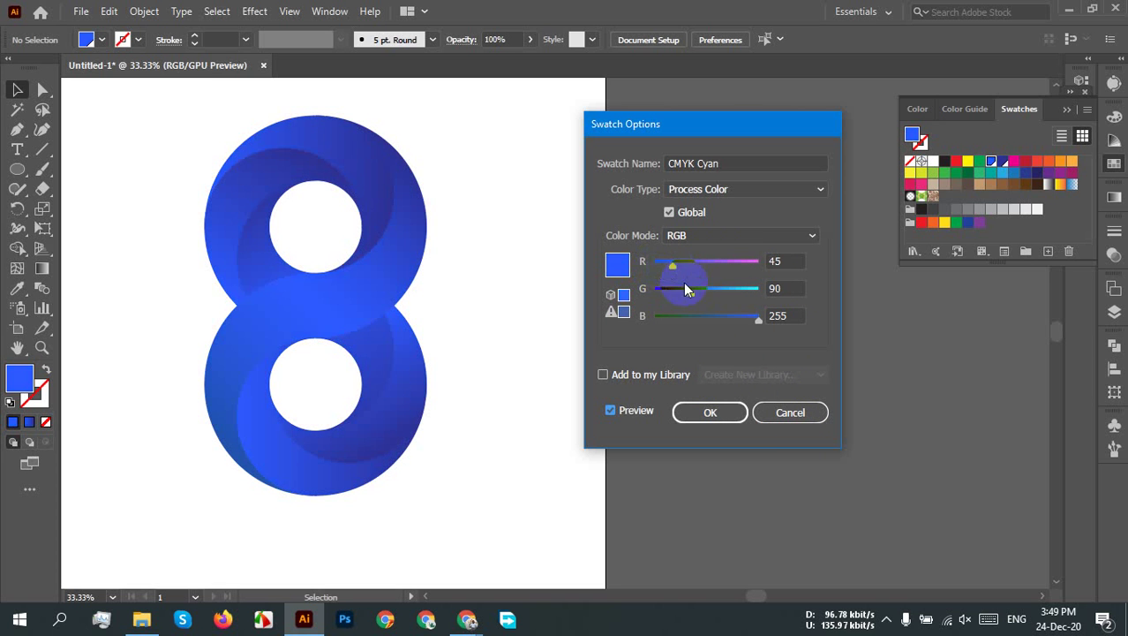
drag(698, 300, 746, 297)
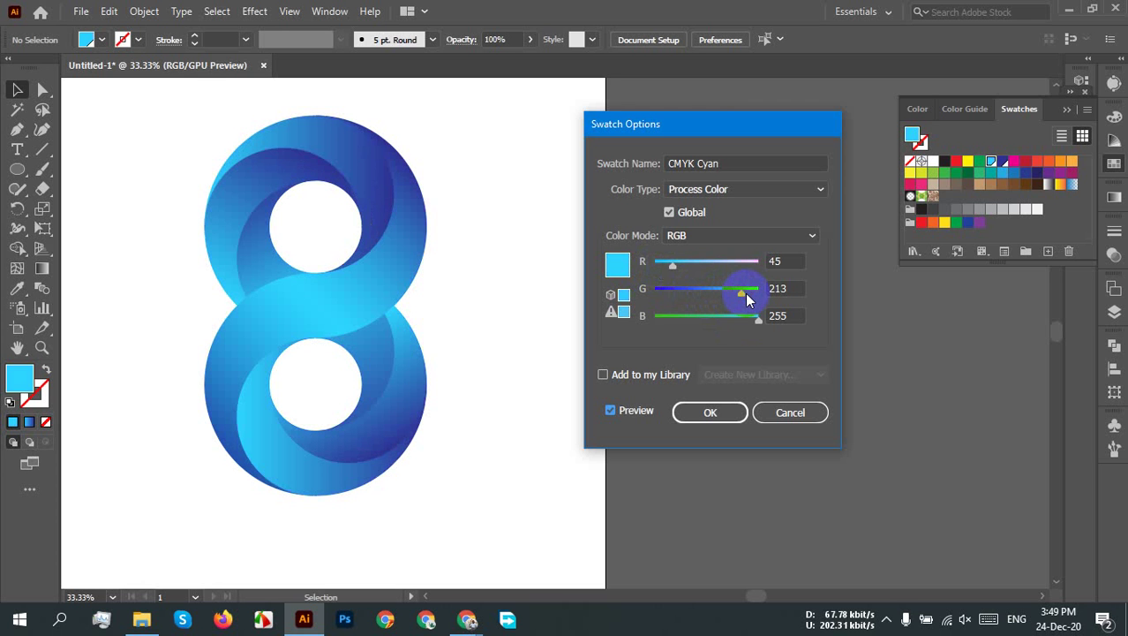
click(717, 412)
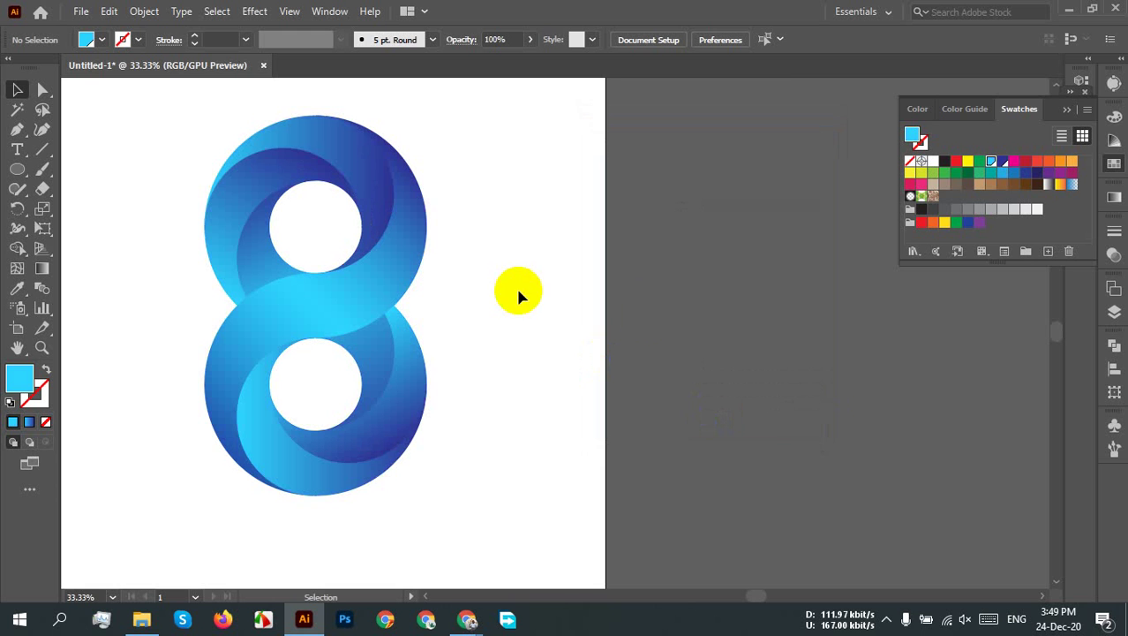
click(704, 322)
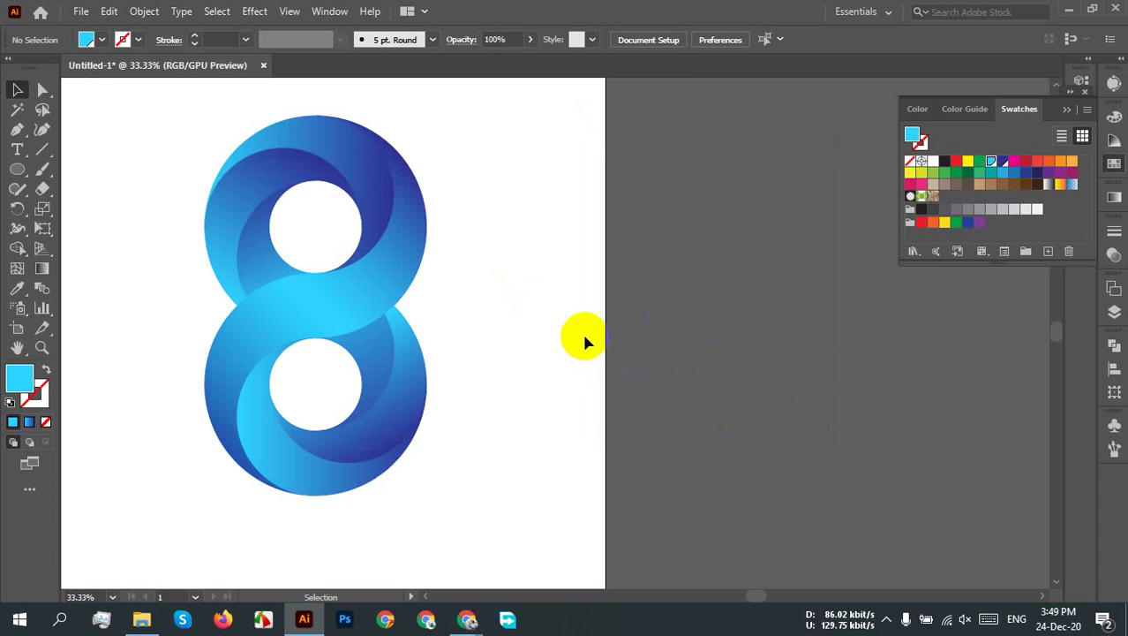
scroll(584, 336, down, 2)
drag(581, 334, 645, 352)
scroll(636, 323, up, 1)
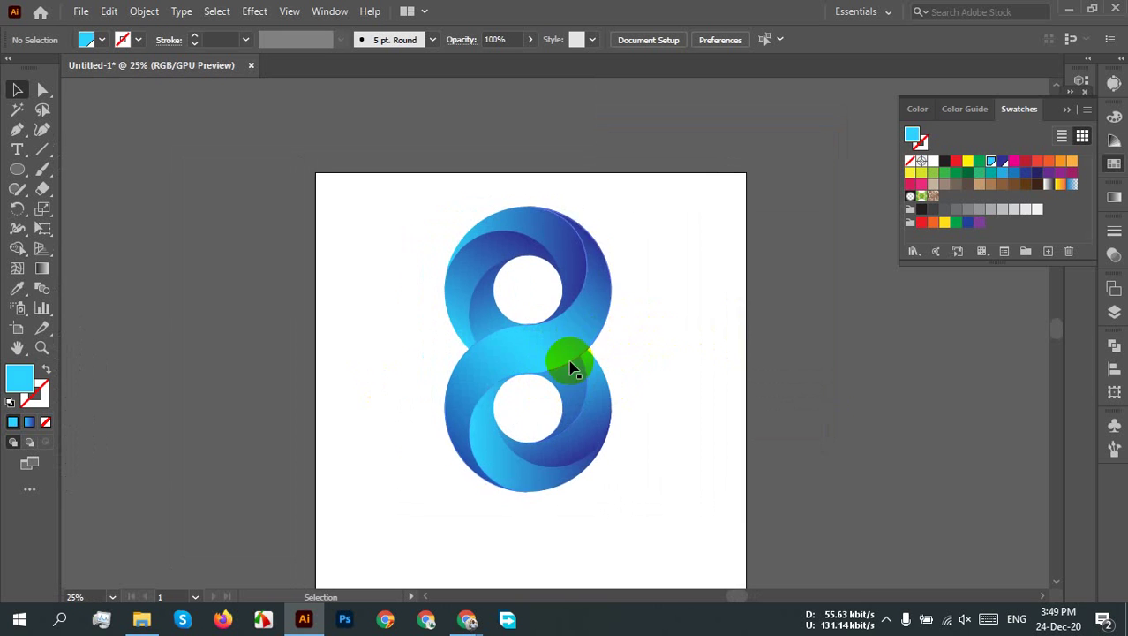
drag(572, 366, 803, 383)
drag(639, 479, 536, 510)
drag(563, 203, 913, 559)
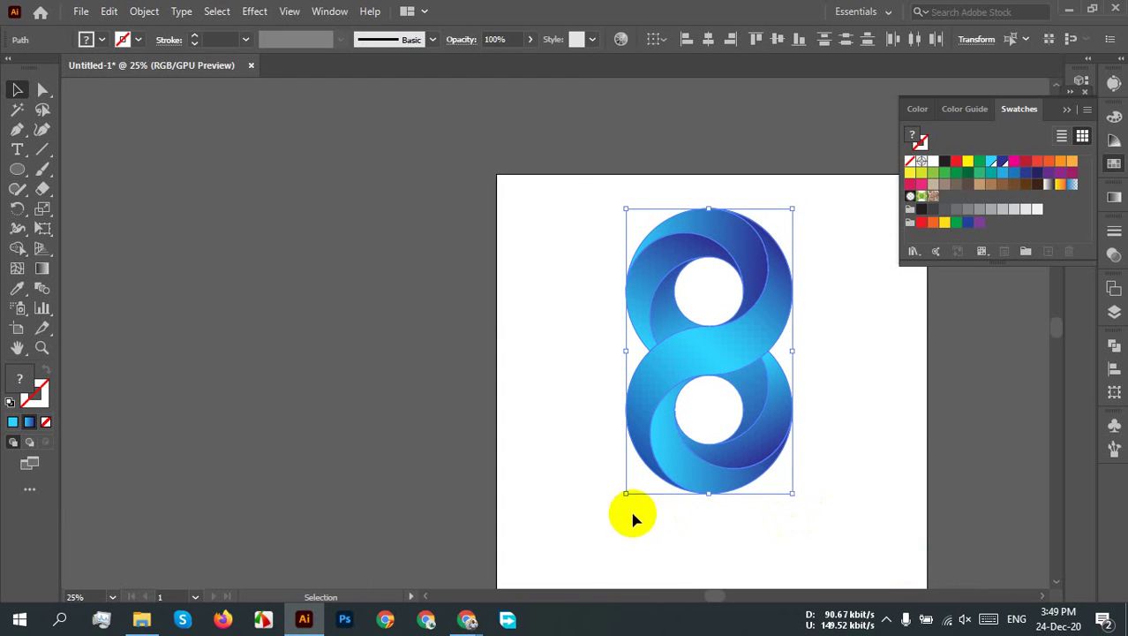
key(ctrl+alt+2)
click(487, 332)
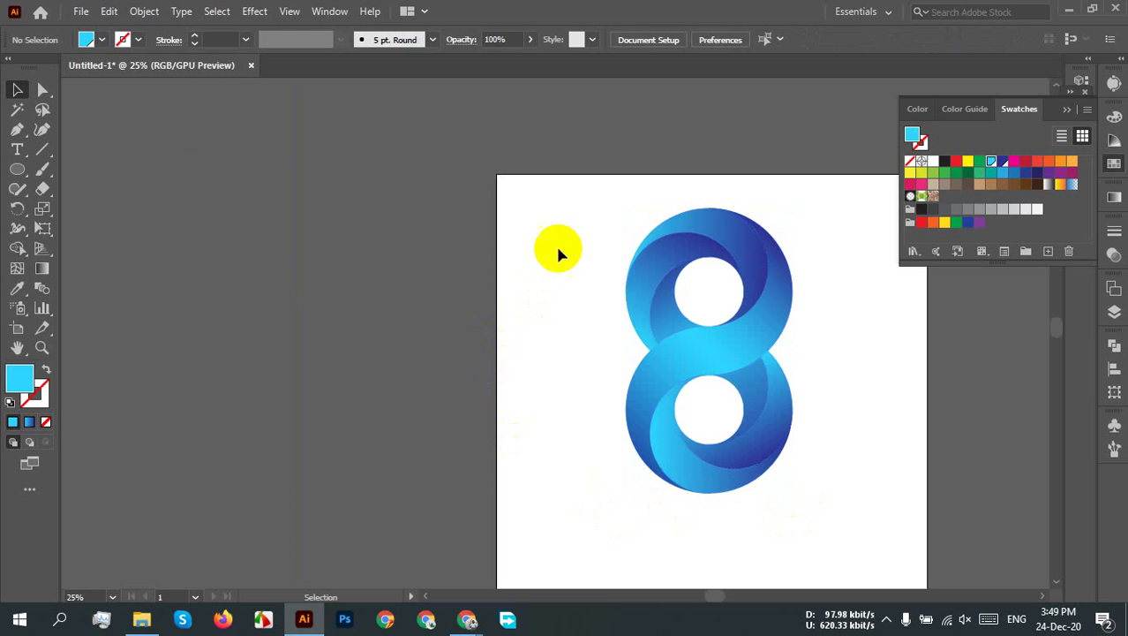
drag(584, 190, 925, 561)
click(664, 468)
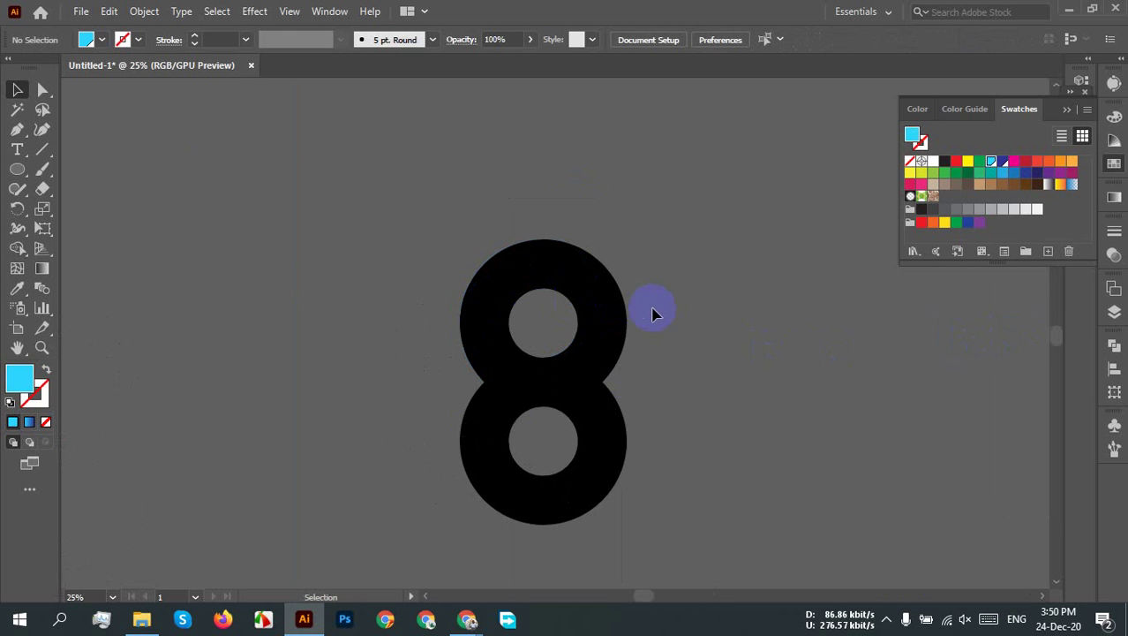
Step: Fill the S-shaped band of the black figure-8 copy with the linear gradient and change its start colour to a plain light blue swatch
click(605, 335)
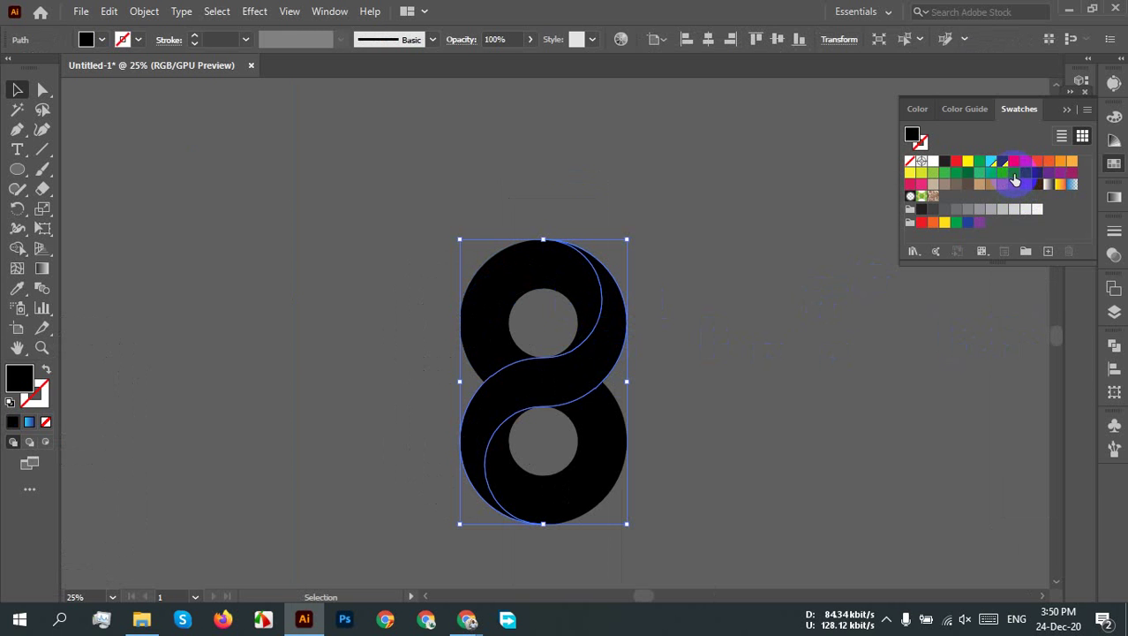
click(1112, 196)
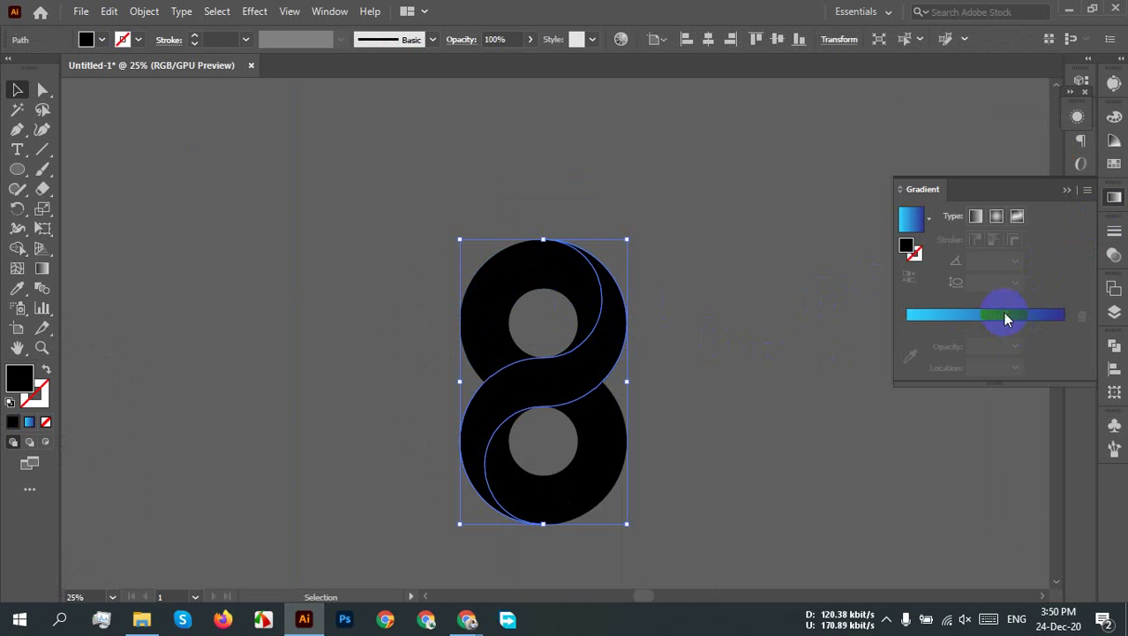
click(1007, 316)
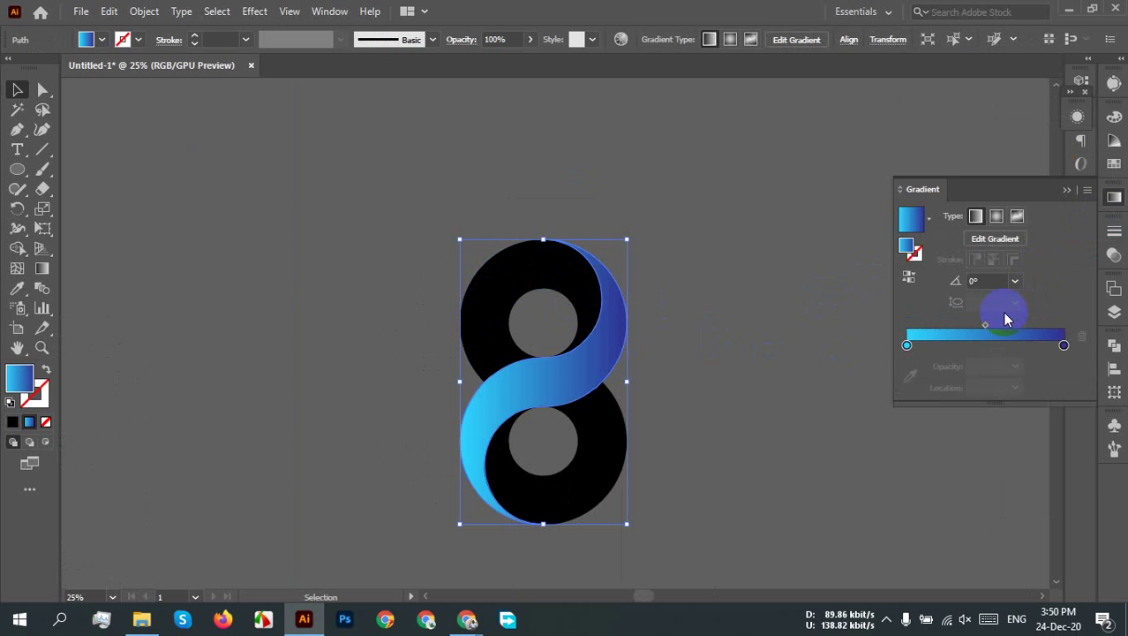
double_click(909, 346)
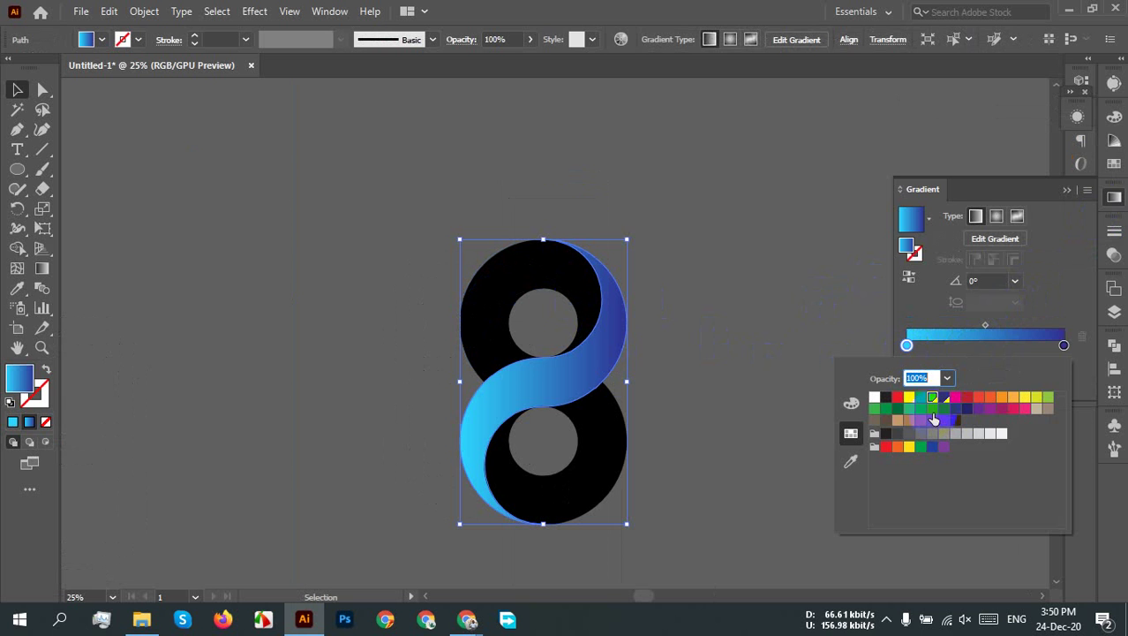
click(933, 409)
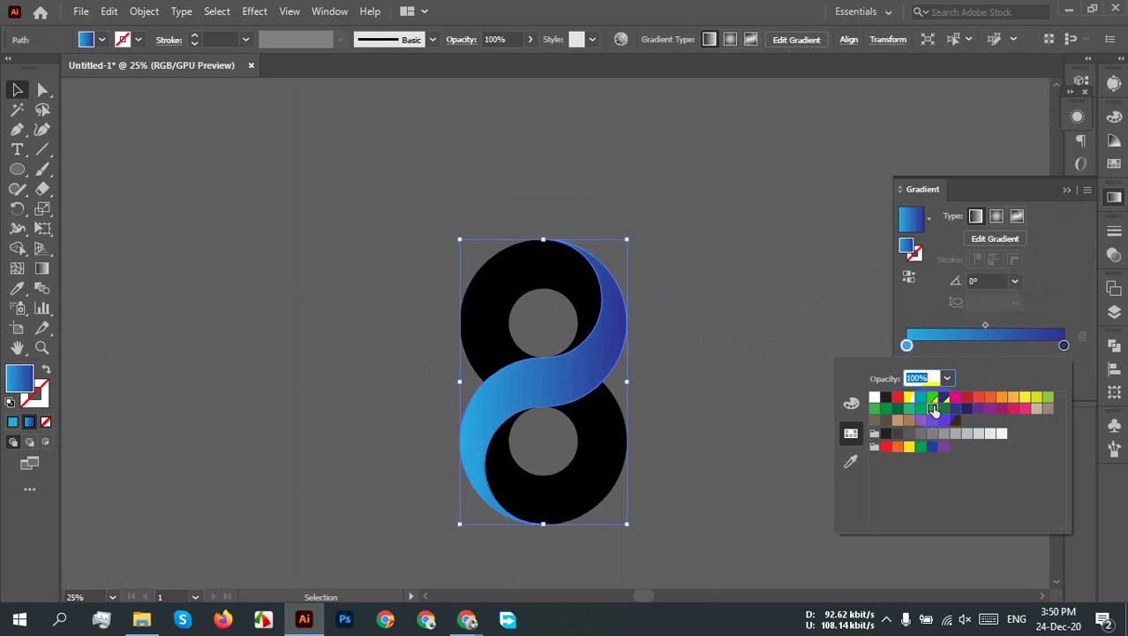
Step: Change the gradient's end colour to a medium blue swatch, darken it by adding black, and deselect the S-shaped band
click(1065, 345)
double_click(1065, 345)
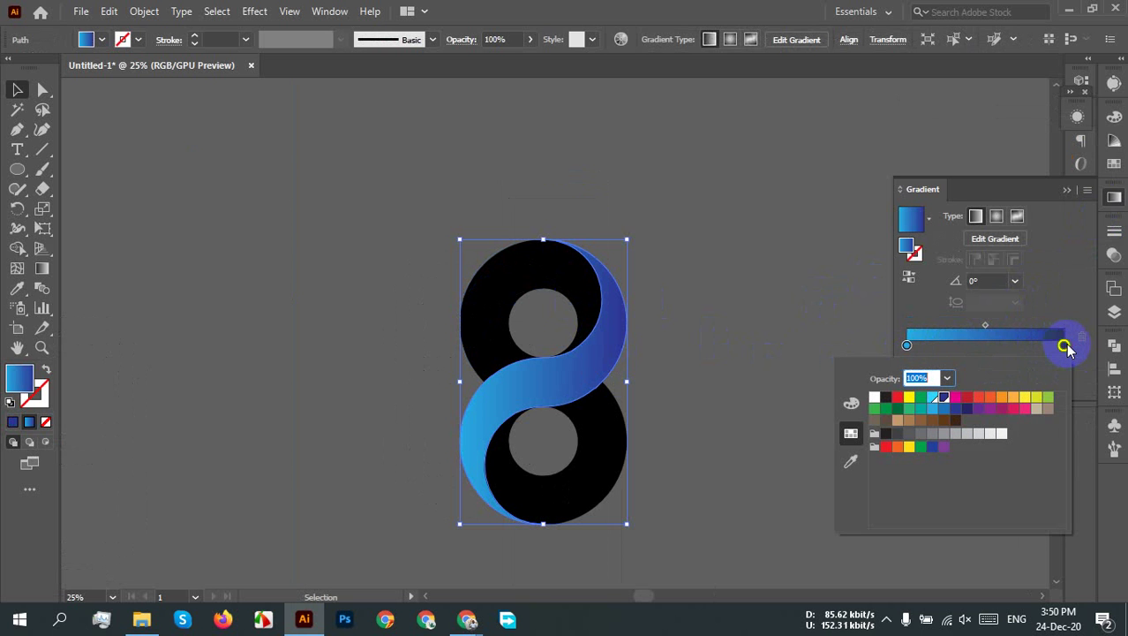
click(944, 409)
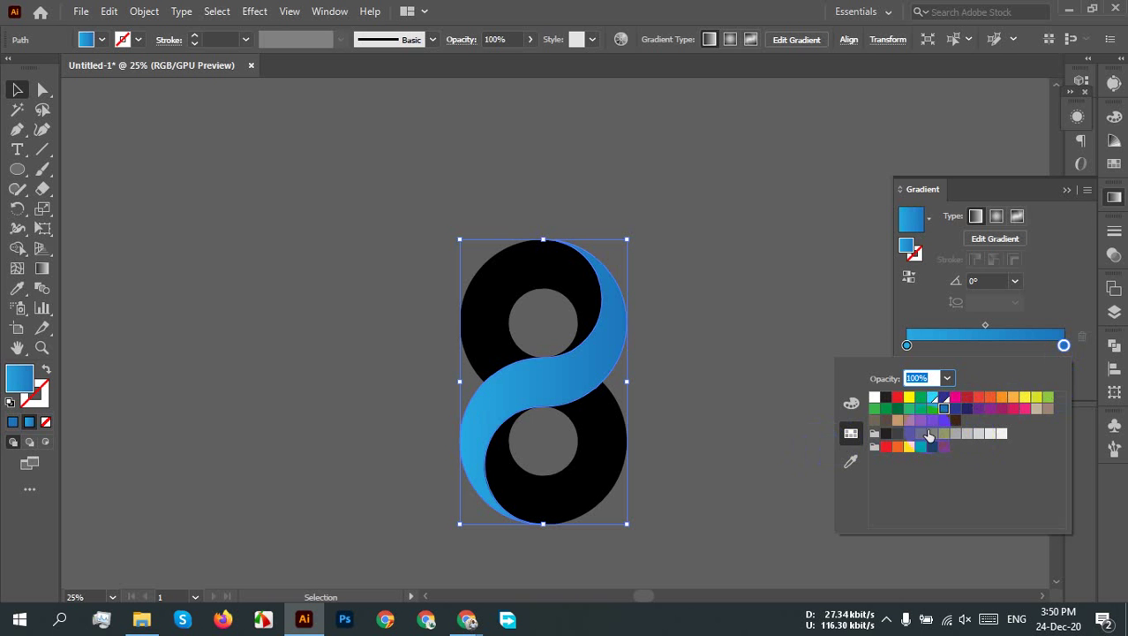
click(851, 403)
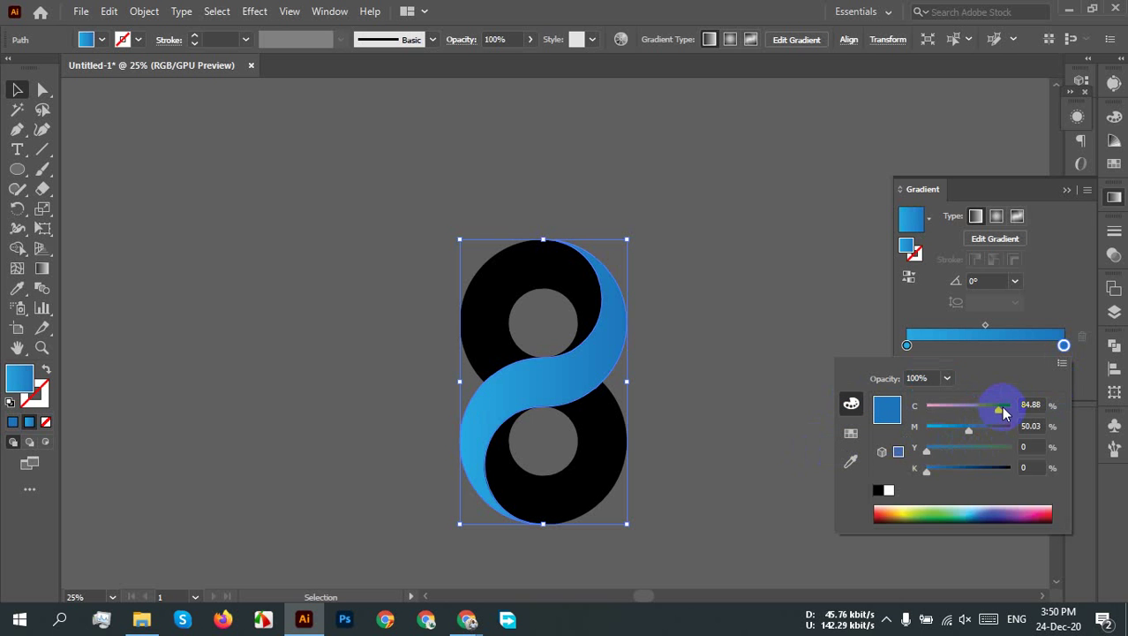
drag(934, 474, 959, 474)
click(879, 289)
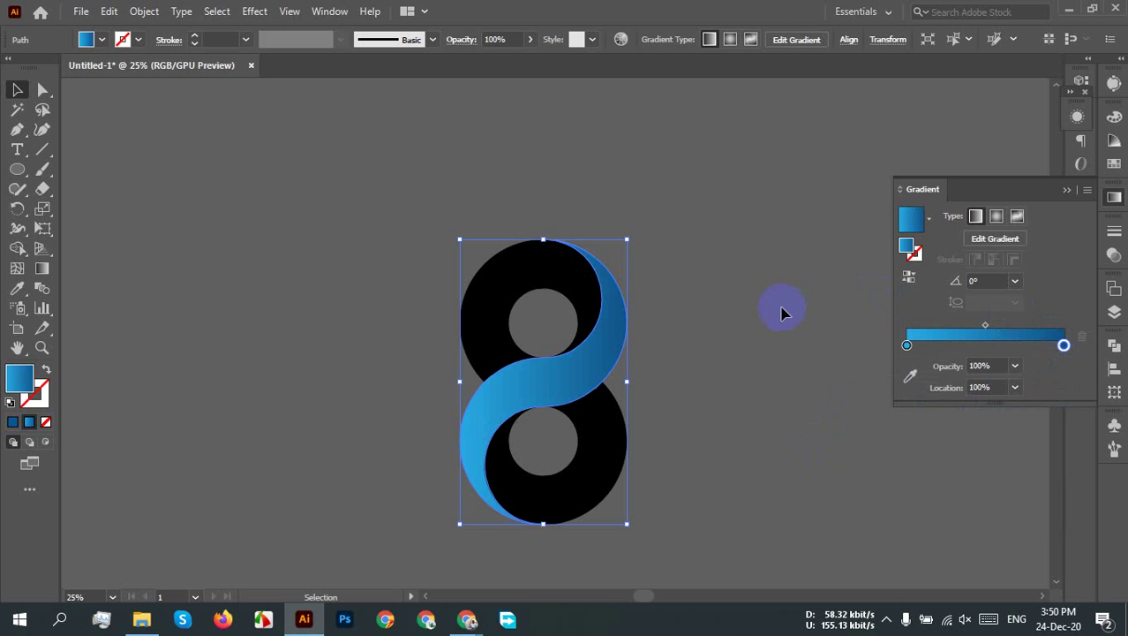
click(755, 300)
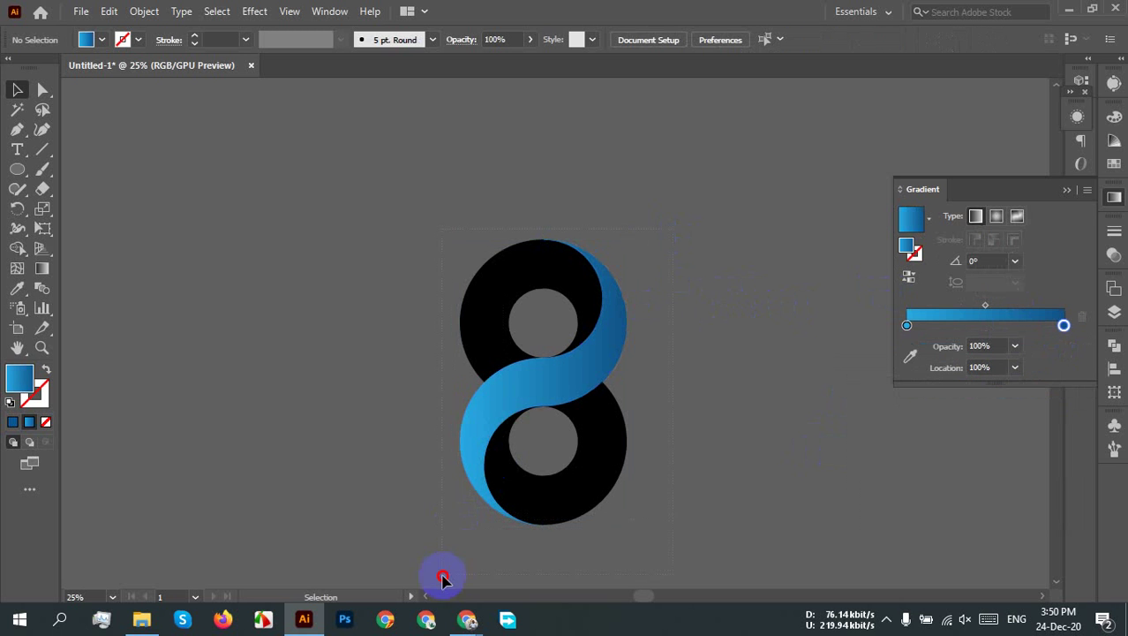
Step: Copy the S-shaped band's gradient onto all pieces of the black figure-8 with the Eyedropper and deselect them
key(ctrl+a)
key(i)
click(557, 388)
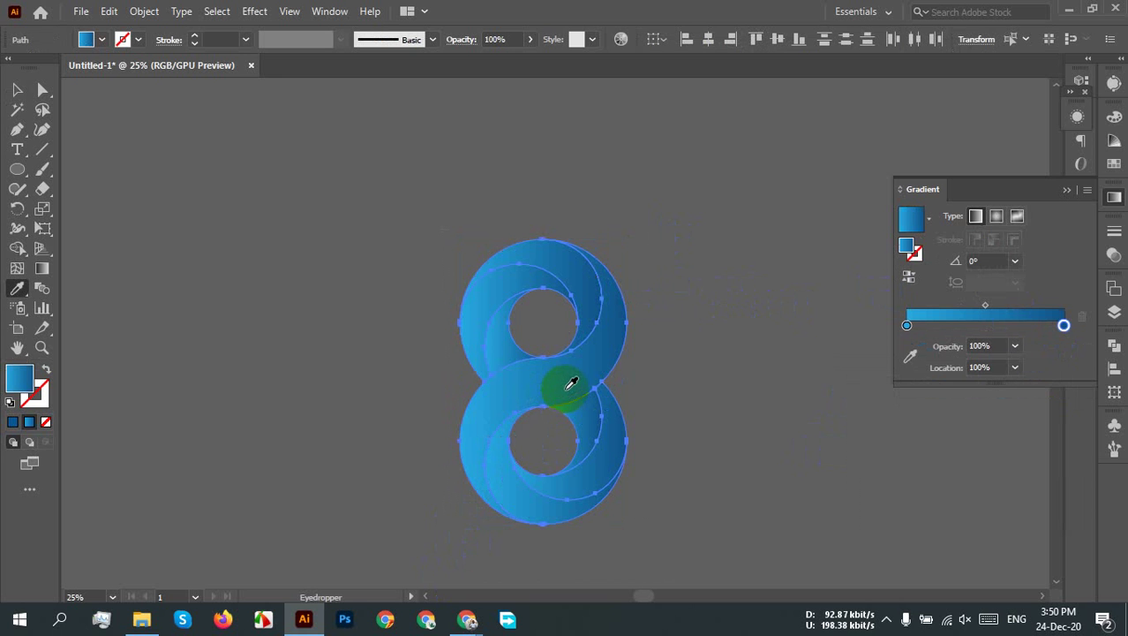
key(v)
click(679, 359)
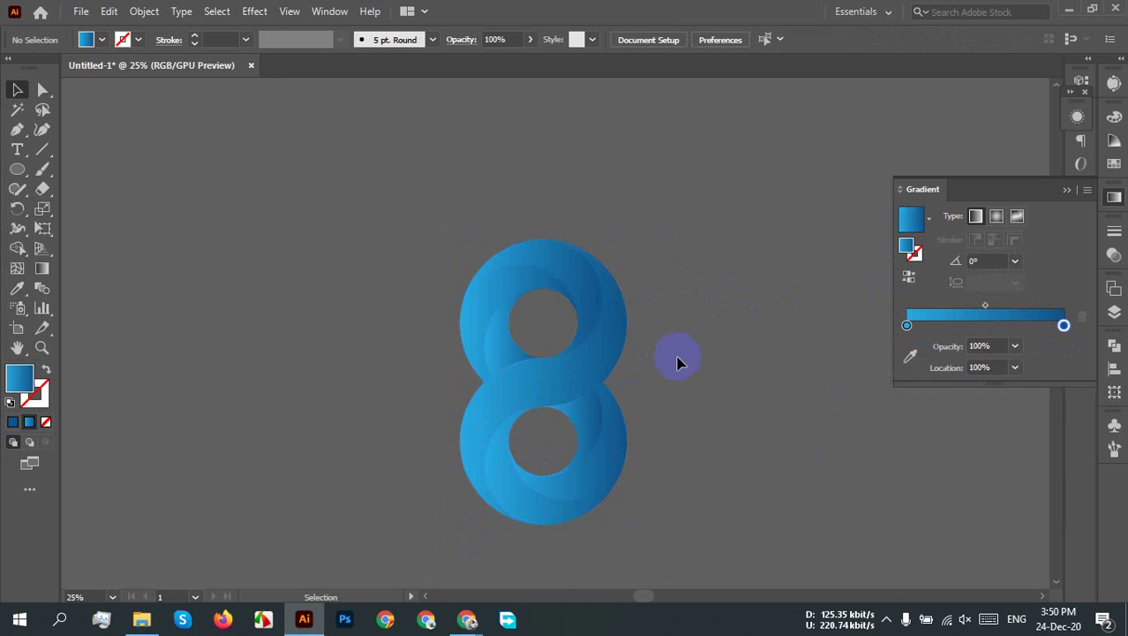
scroll(676, 358, up, 2)
scroll(637, 359, down, 2)
drag(682, 437, 212, 444)
scroll(375, 347, down, 1)
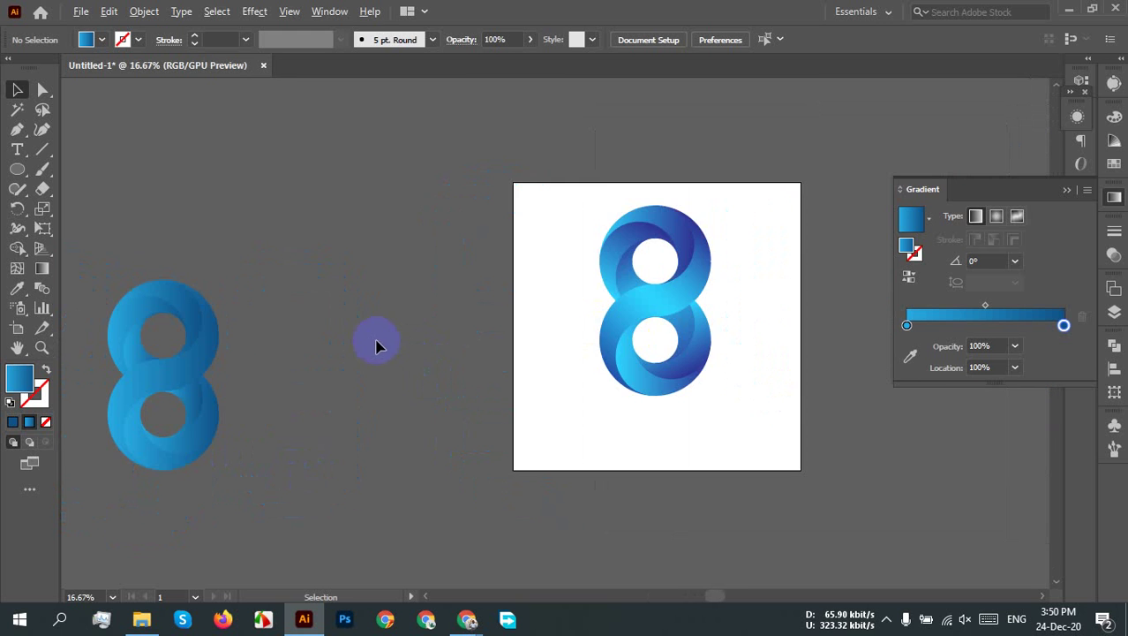
drag(279, 393, 577, 365)
scroll(441, 365, up, 3)
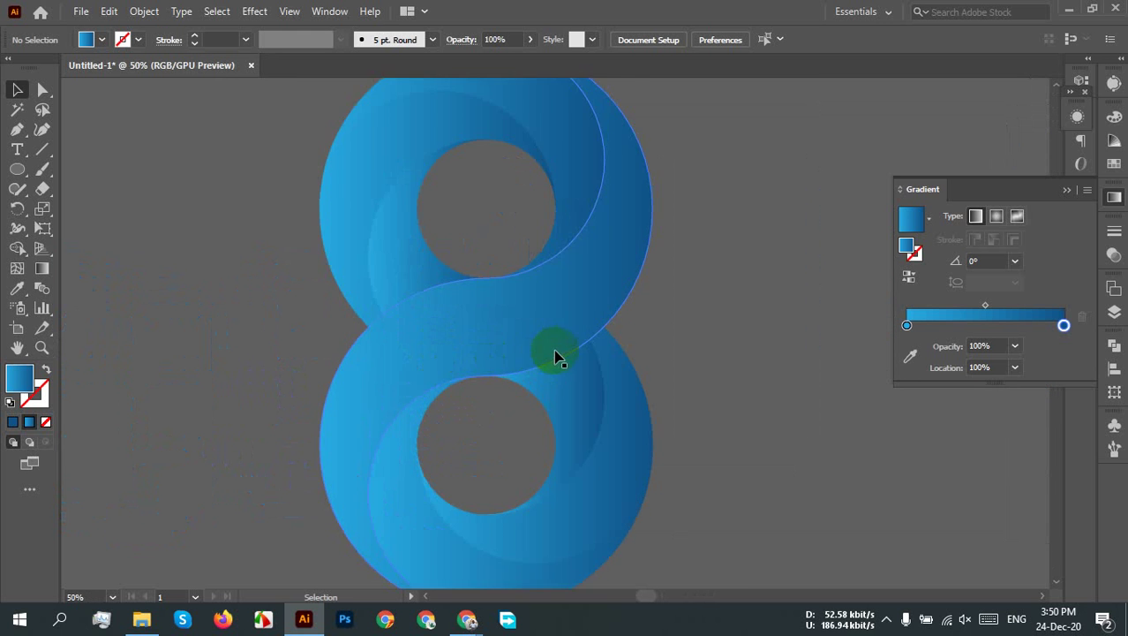
Step: Draw a large, nearly square rectangle covering the whole blue figure-8 copy and fill it with white
scroll(554, 353, down, 2)
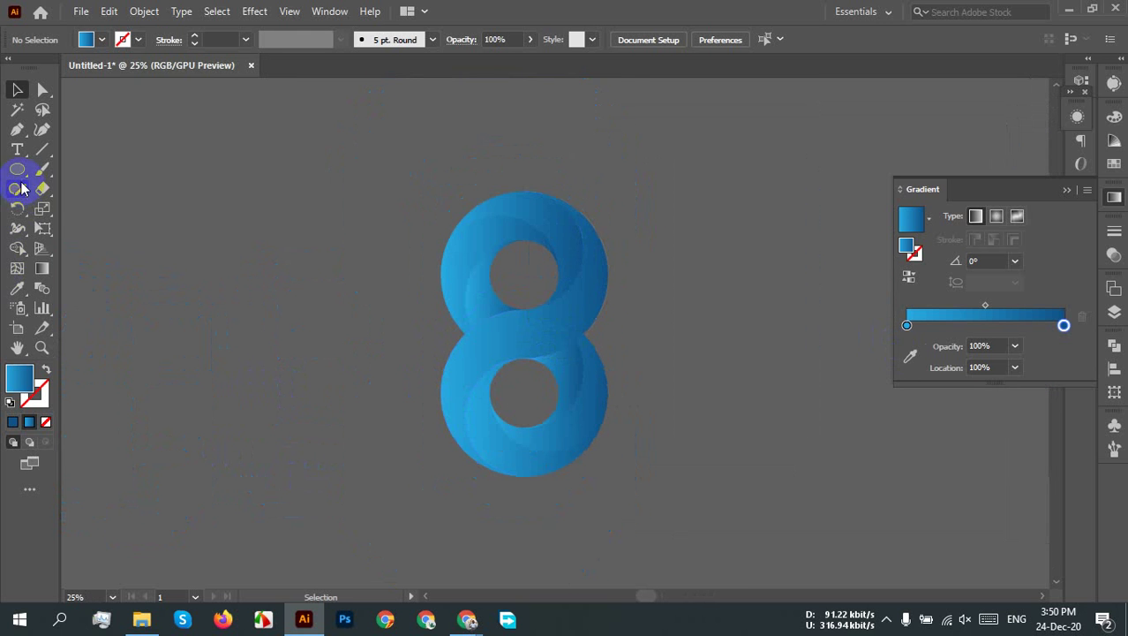
key(m)
mouse_move(253, 102)
mouse_down()
mouse_move(597, 363)
mouse_move(770, 587)
mouse_up()
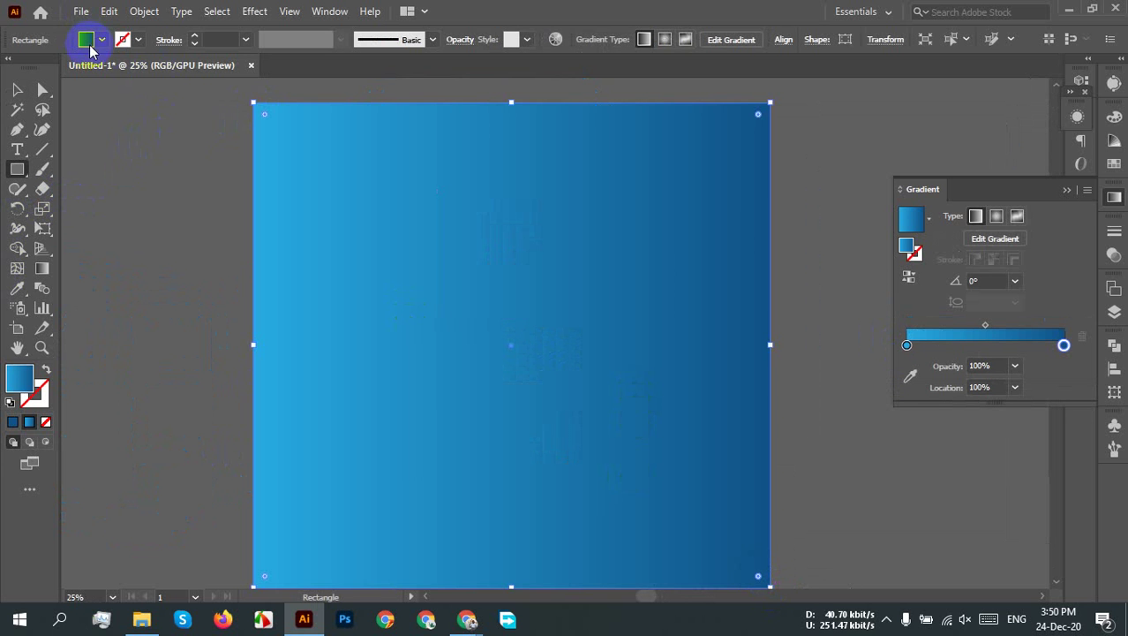
click(88, 39)
click(36, 78)
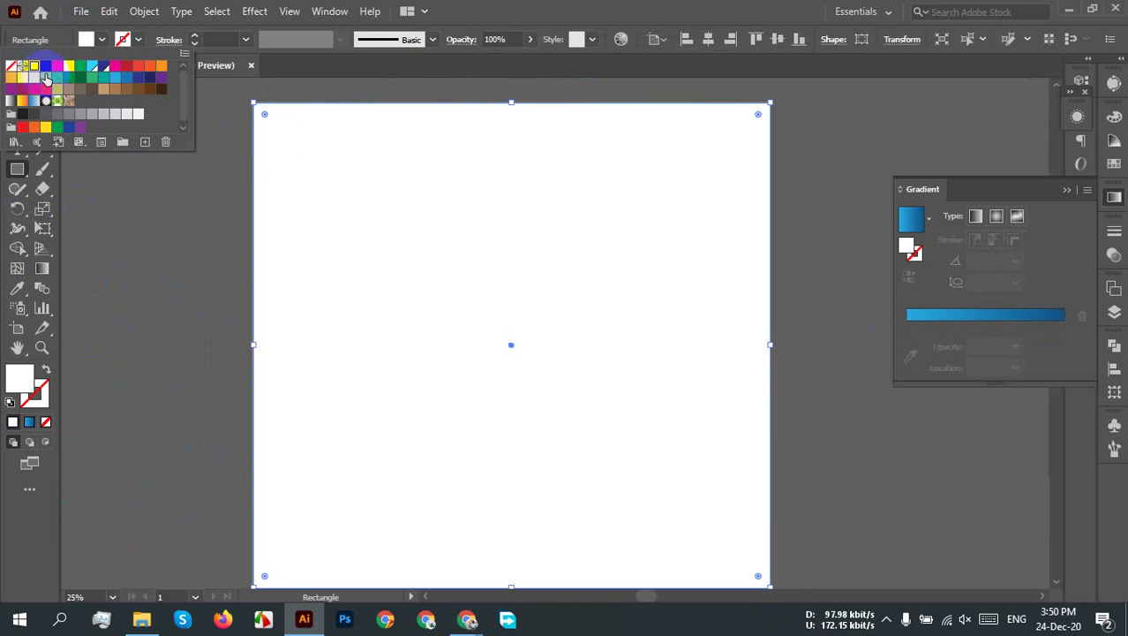
Step: Send the white rectangle to the back so it sits behind the blue figure-8 copy, and deselect everything
key(v)
right_click(549, 191)
mouse_move(639, 465)
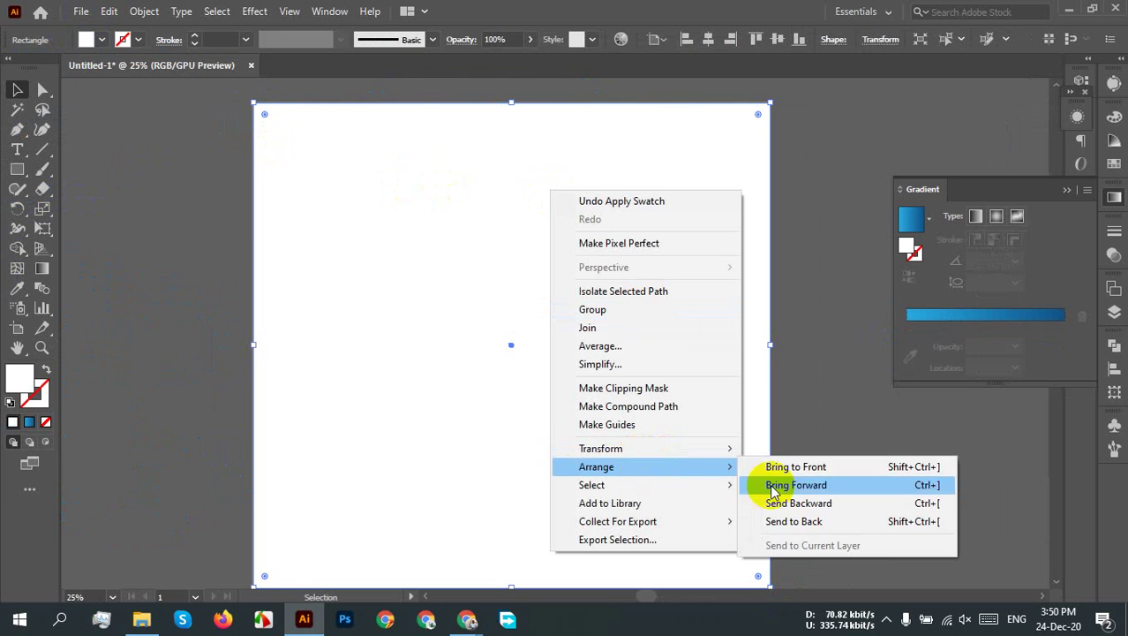
click(809, 525)
click(862, 491)
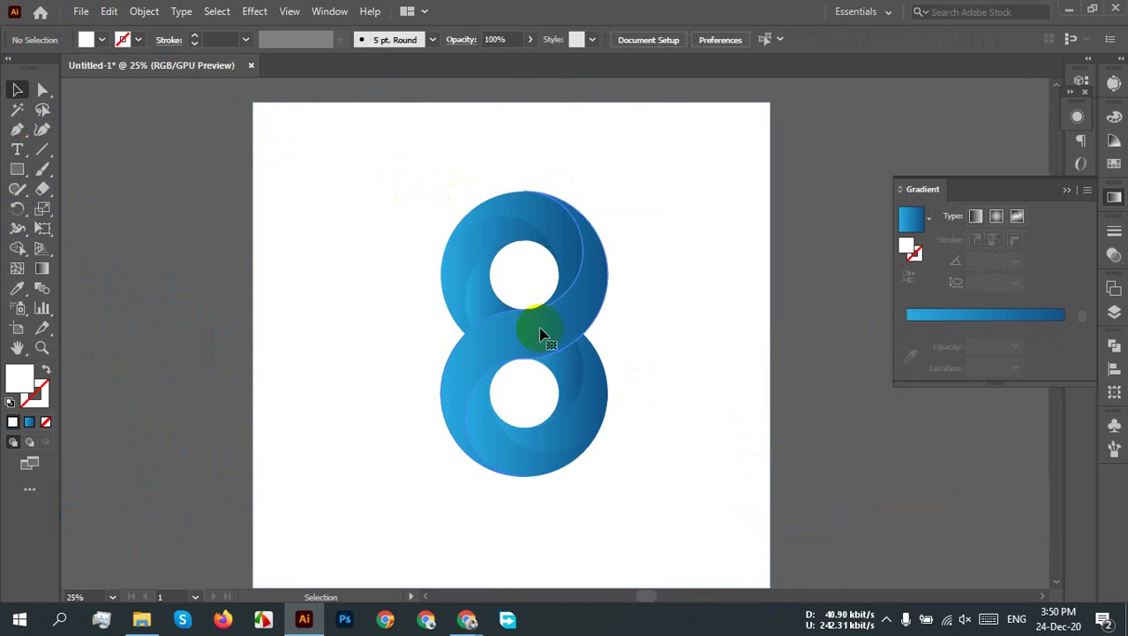
click(541, 334)
click(813, 297)
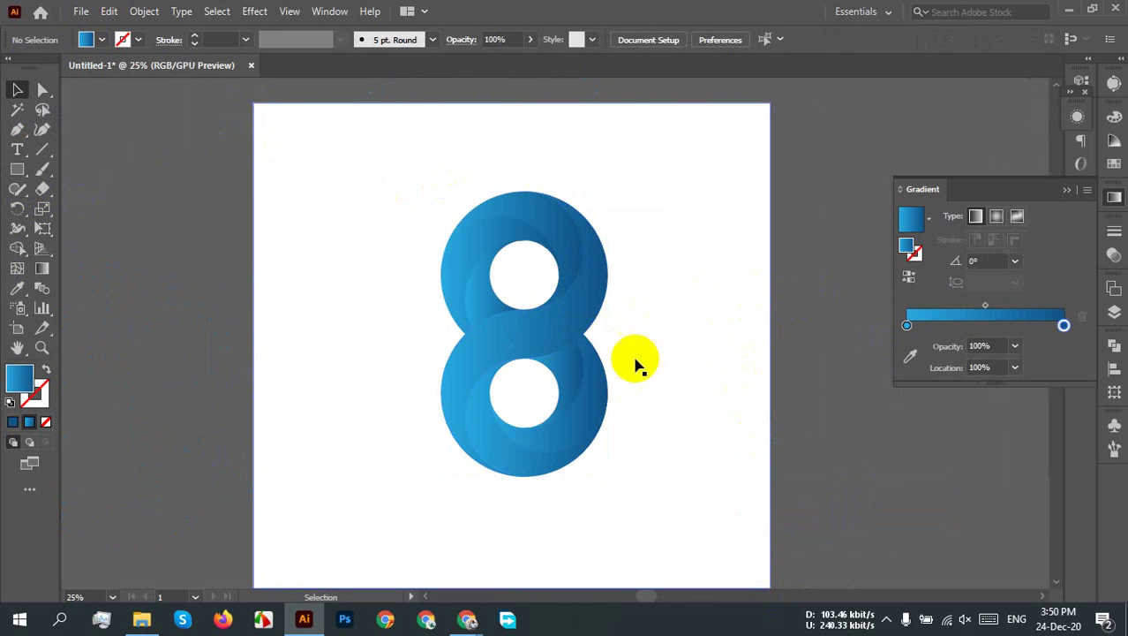
Step: Try changing the non-global teal C=80 M=10 Y=45 K=0 swatch to RGB 0, 23, 255 with preview, and cancel
drag(870, 301, 324, 375)
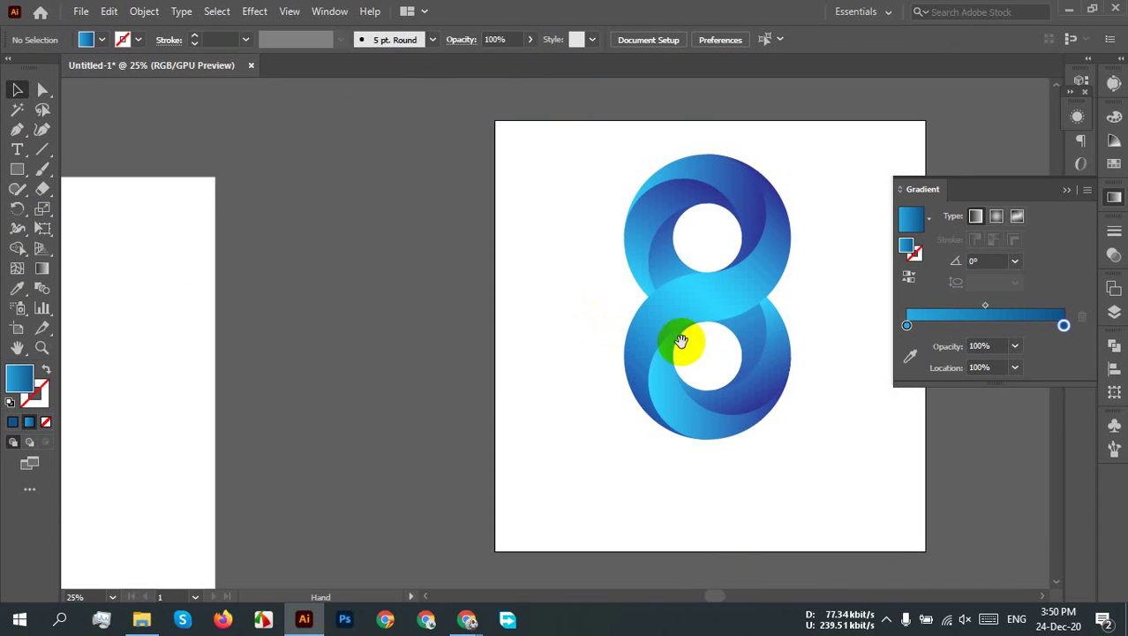
drag(424, 358, 680, 328)
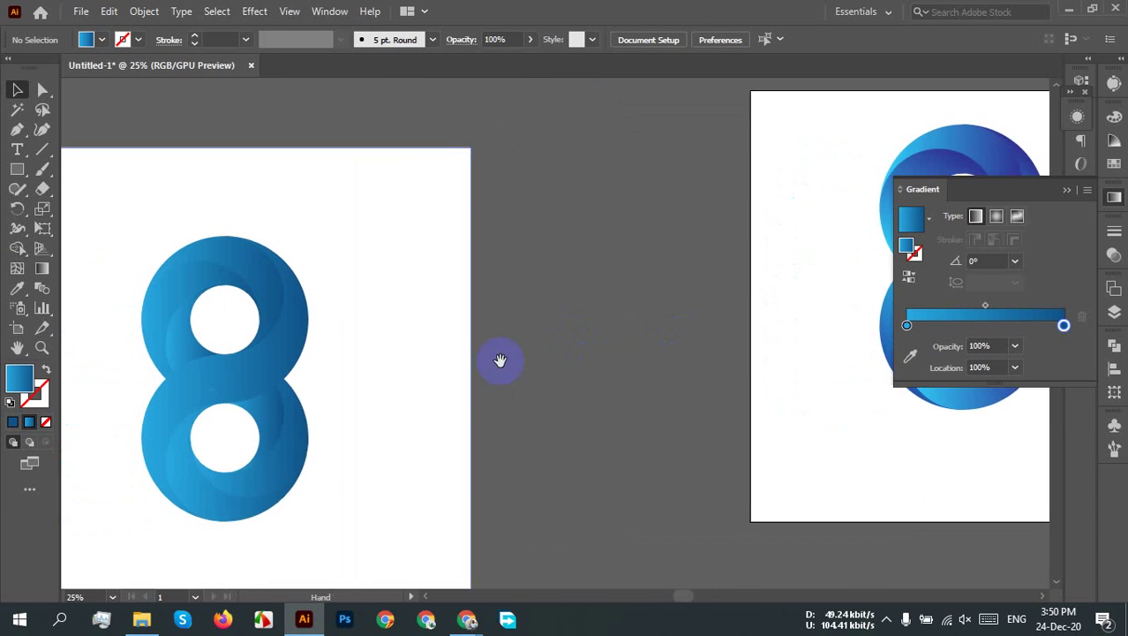
drag(501, 360, 591, 341)
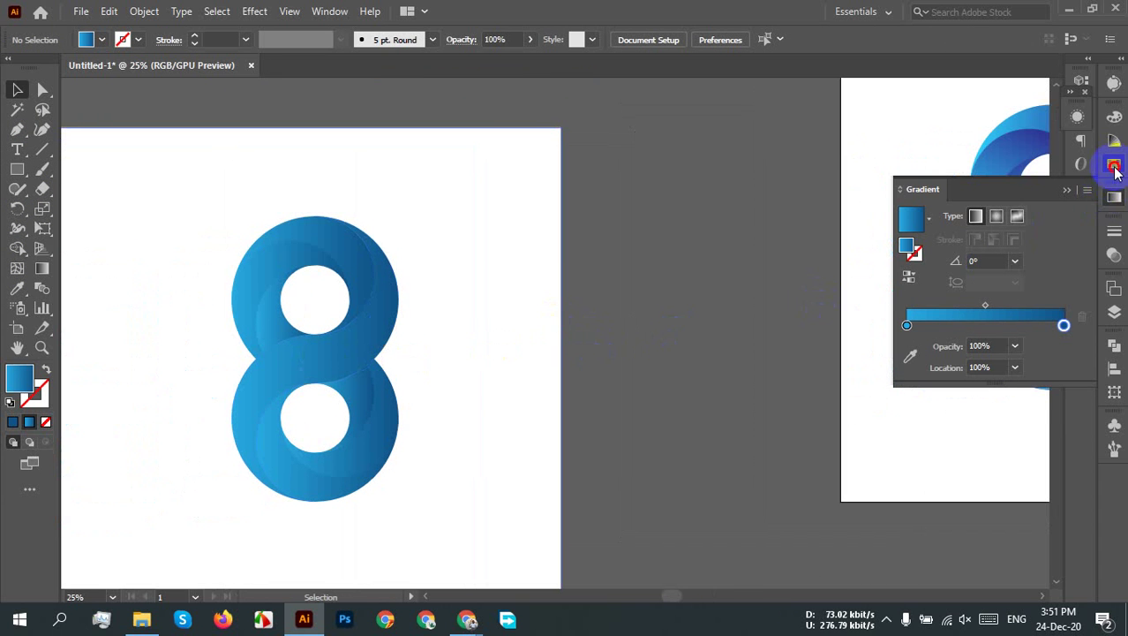
click(1114, 166)
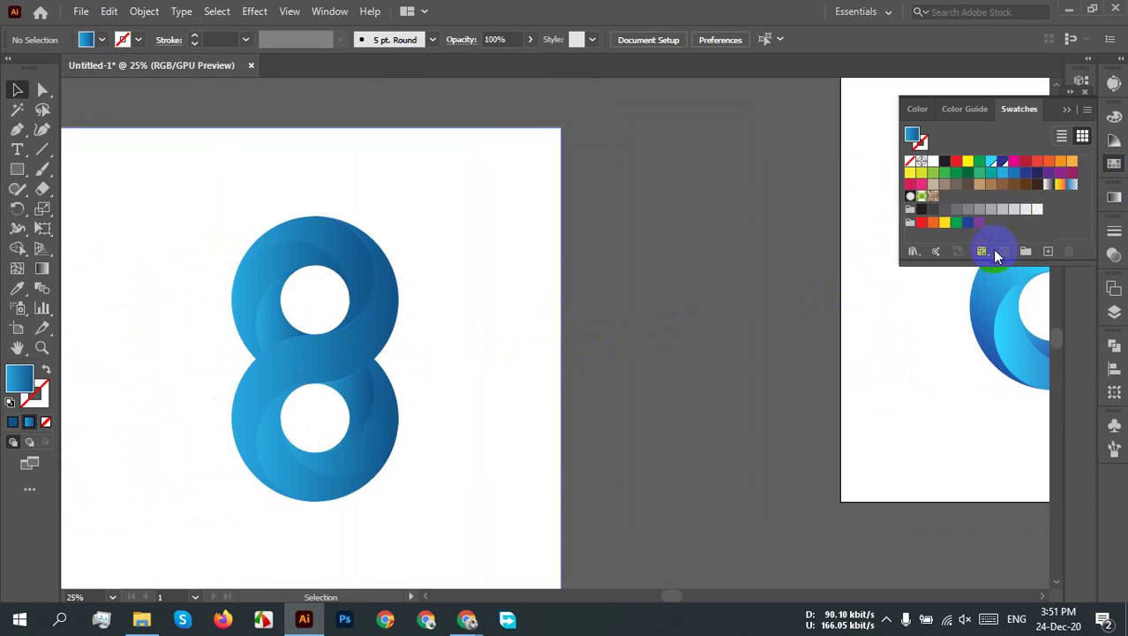
double_click(992, 173)
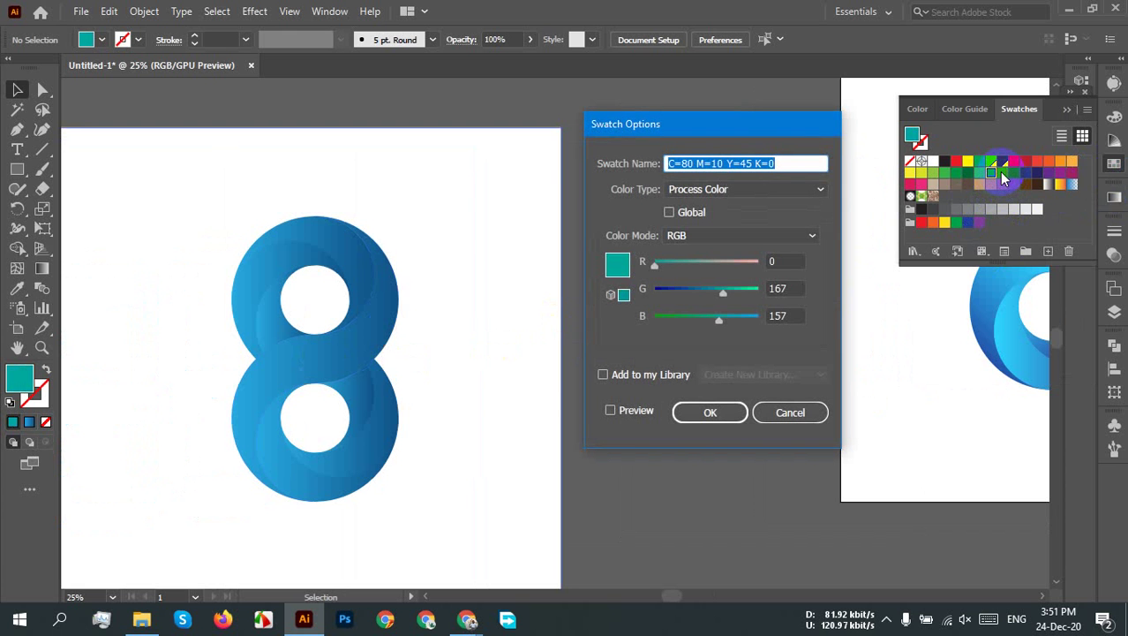
drag(724, 294, 667, 297)
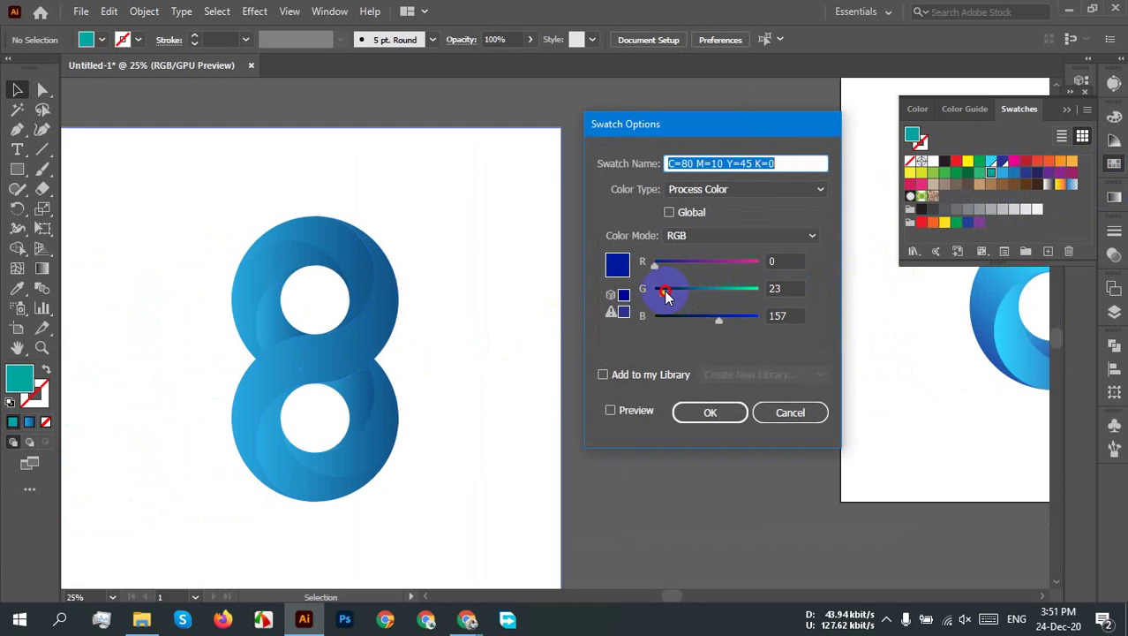
click(628, 410)
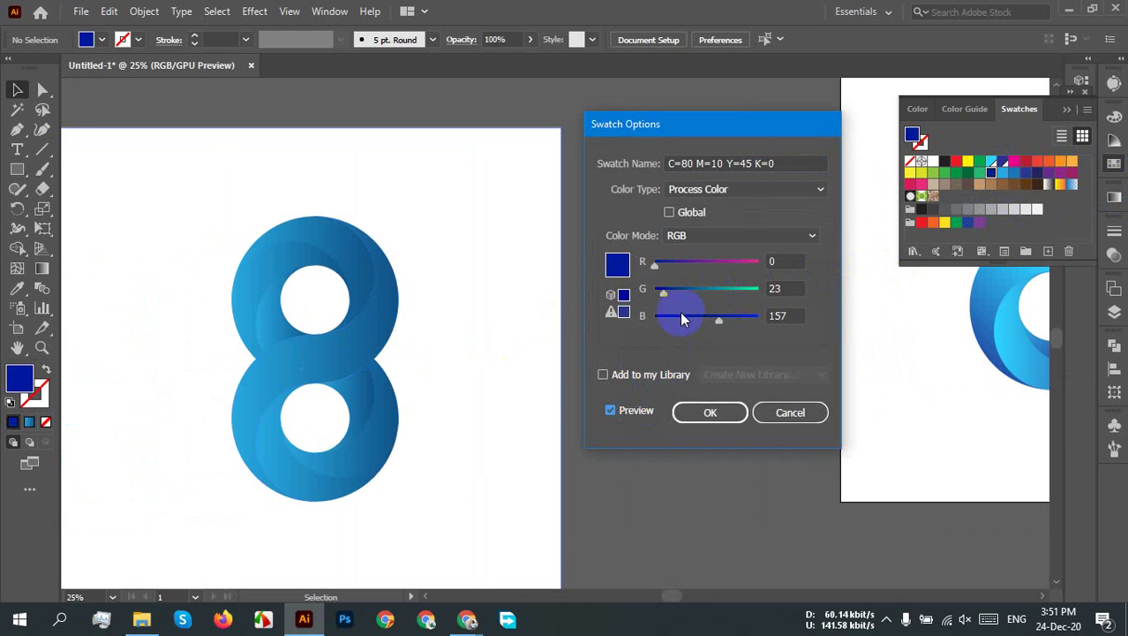
drag(698, 321, 736, 327)
drag(706, 328, 793, 318)
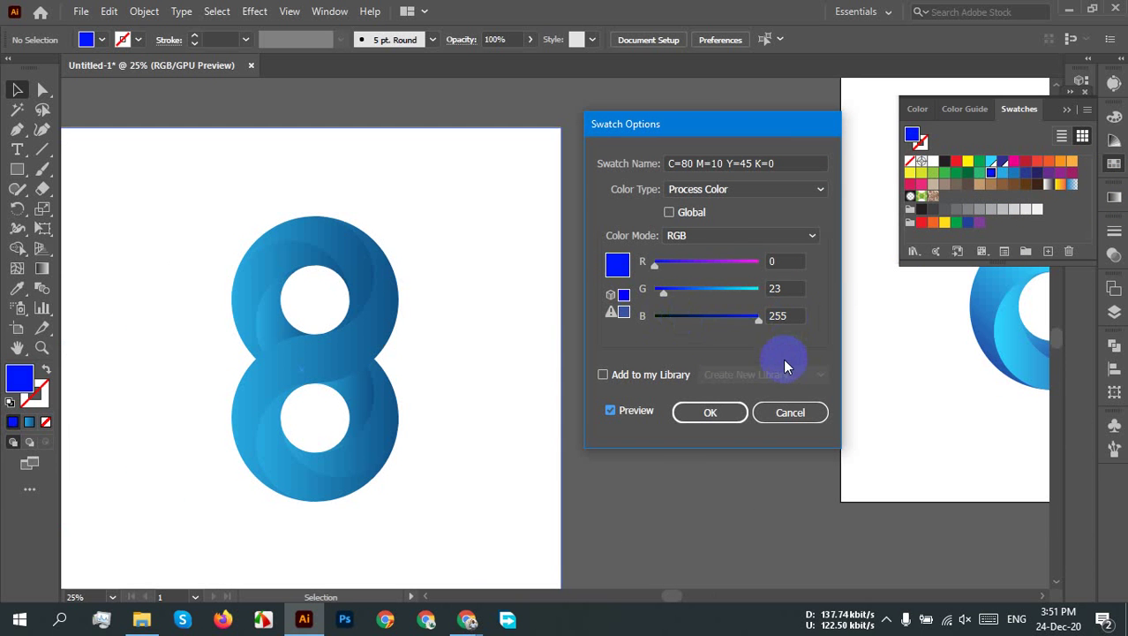
click(791, 413)
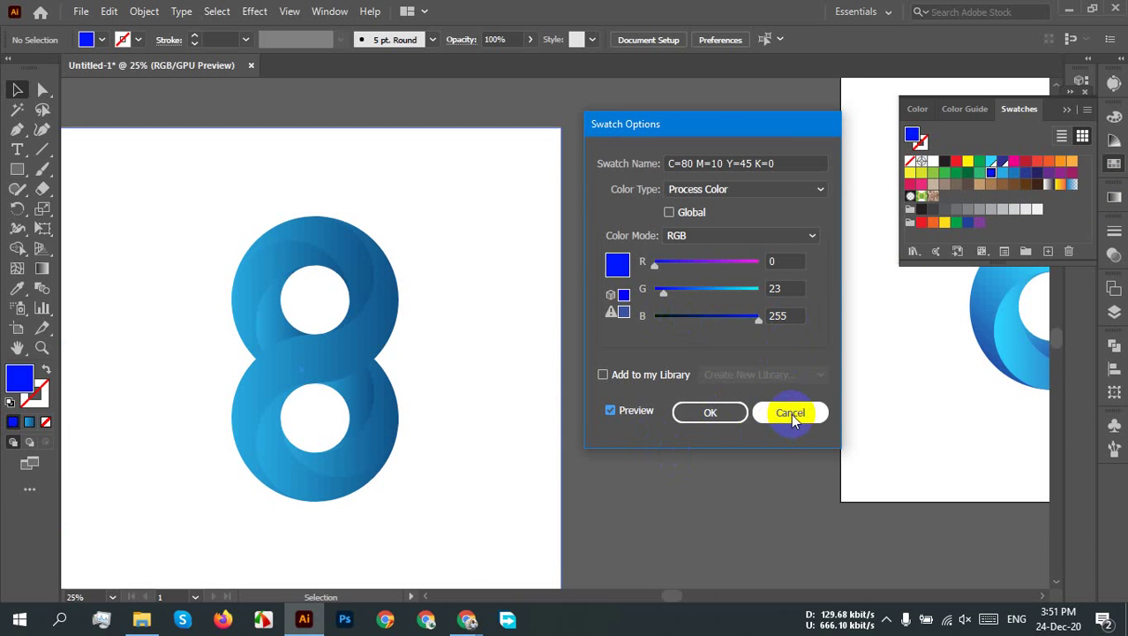
Step: Try changing the non-global blue C=85 M=50 Y=0 K=0 swatch to RGB 28, 255, 48 with preview, and cancel
click(1111, 162)
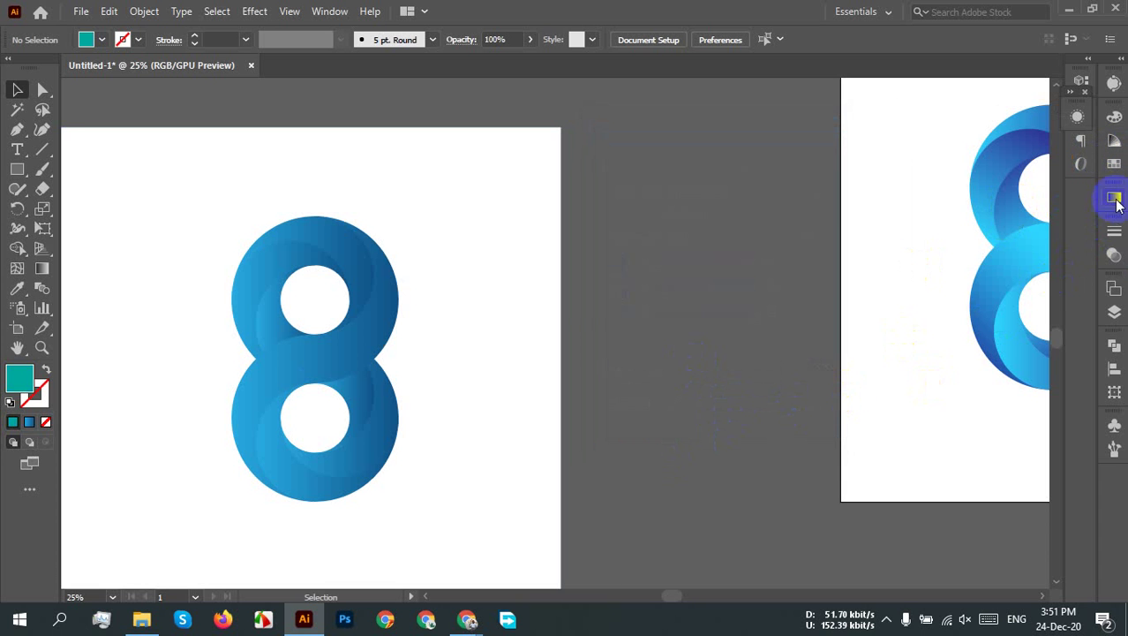
click(1114, 164)
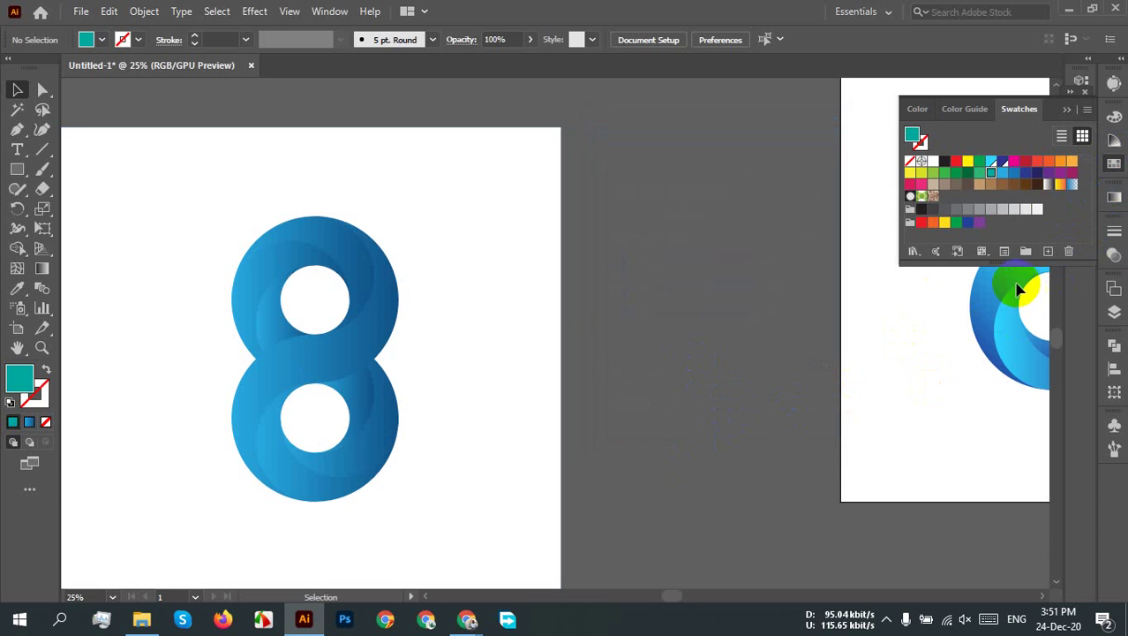
double_click(1014, 177)
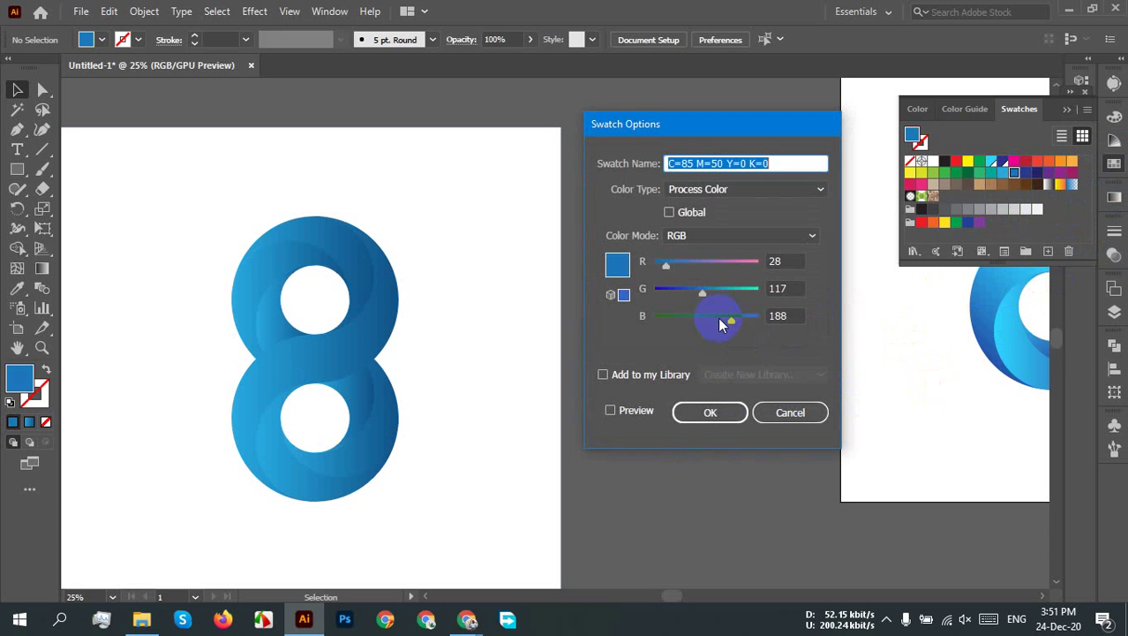
drag(733, 319, 756, 292)
click(610, 410)
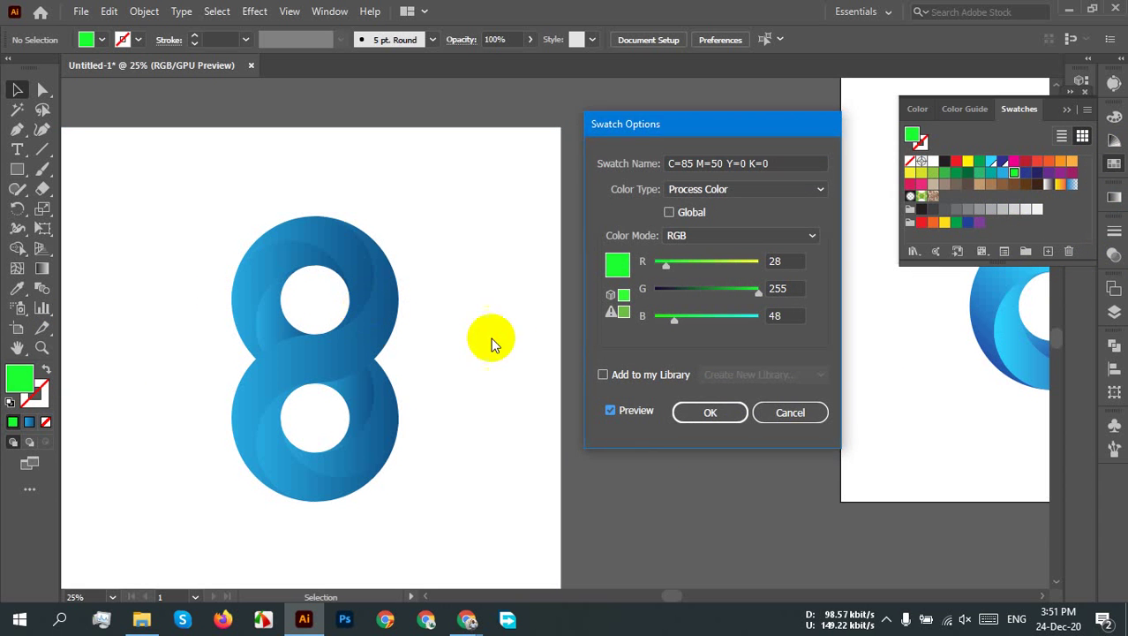
click(792, 413)
Step: Fill the S-shaped band with the C=85 M=50 Y=0 K=0 swatch and try that swatch at RGB 255, 87, 188 with preview
click(348, 360)
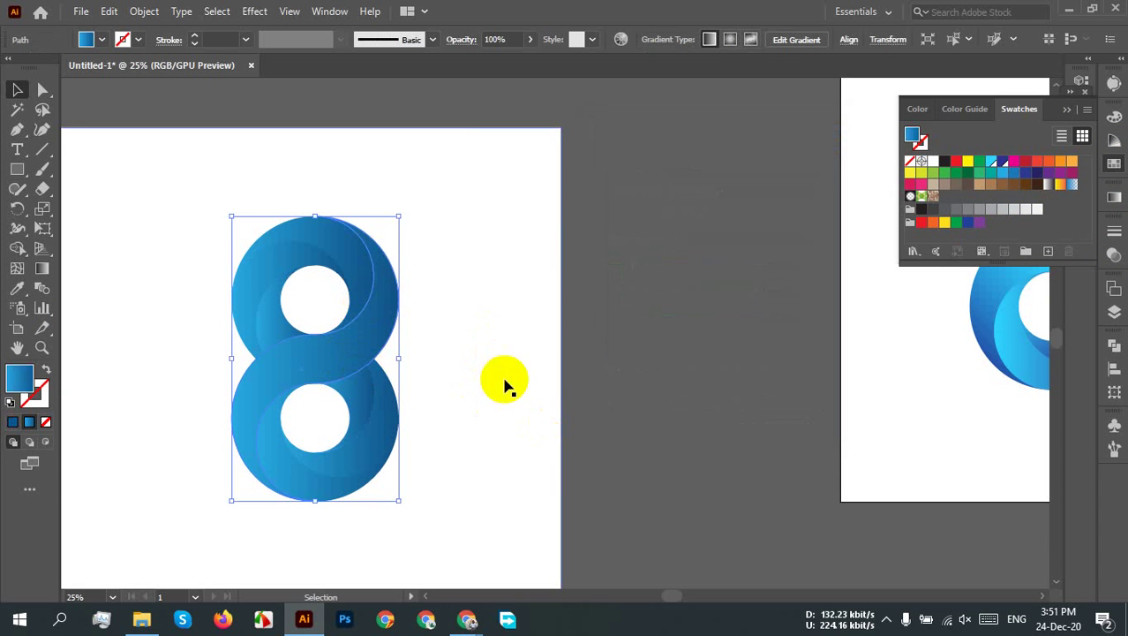
click(992, 172)
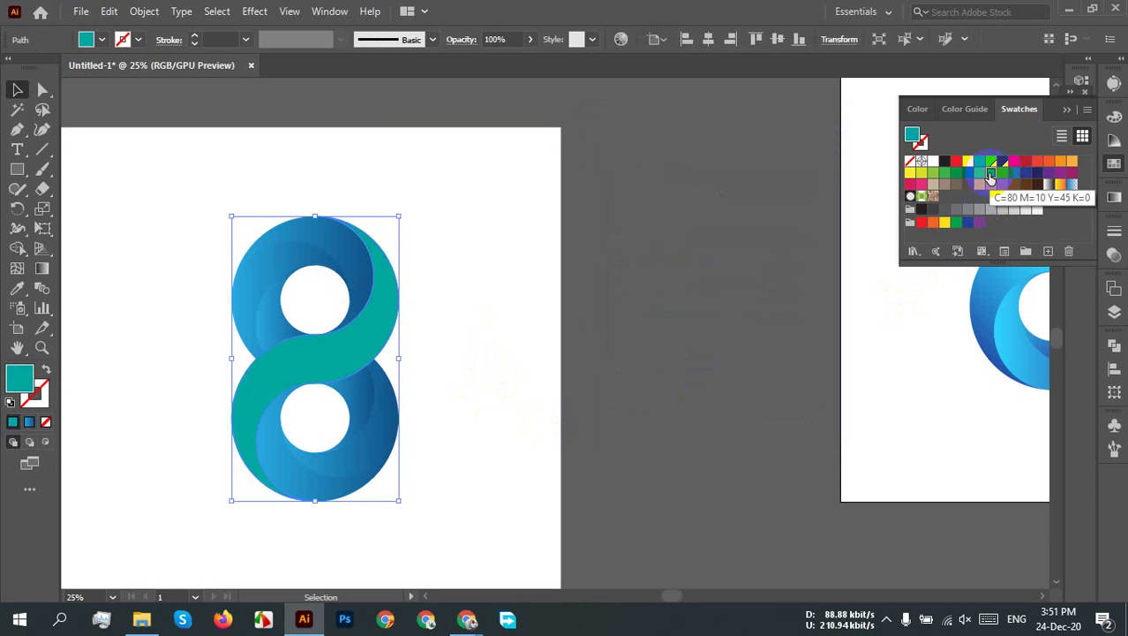
click(1014, 175)
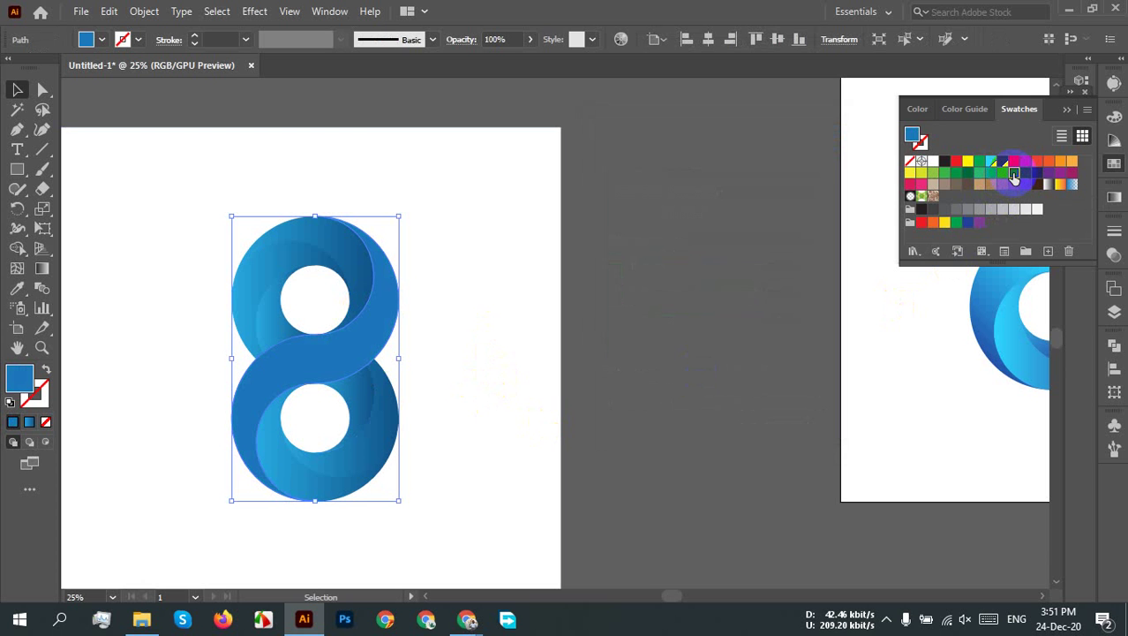
double_click(1014, 175)
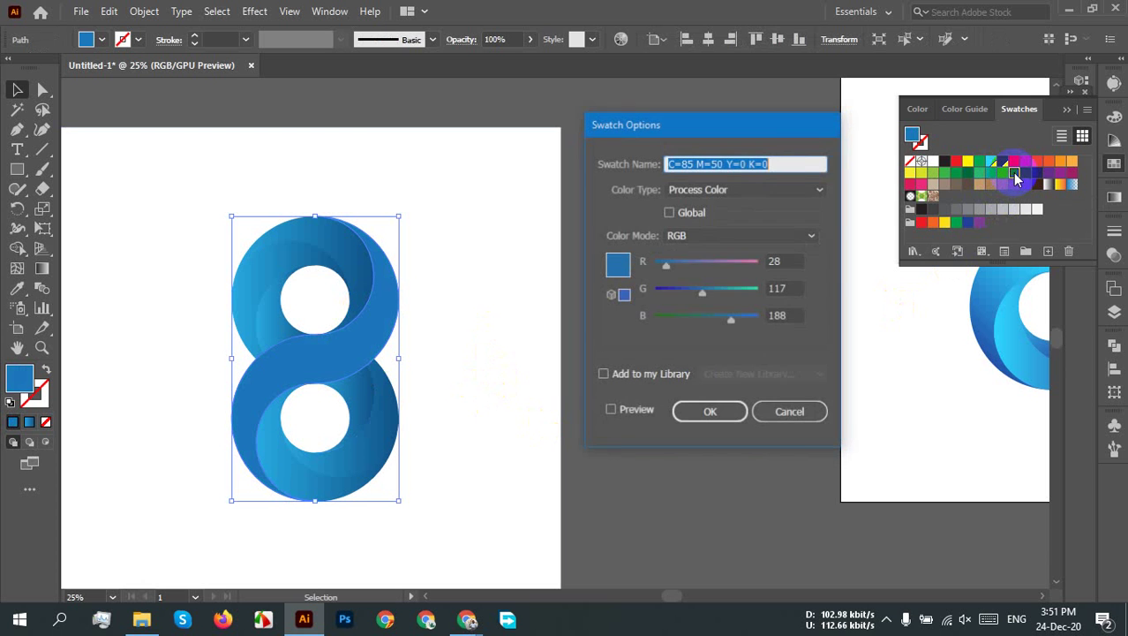
mouse_move(700, 293)
mouse_down()
mouse_move(659, 293)
mouse_move(687, 295)
mouse_up()
click(636, 415)
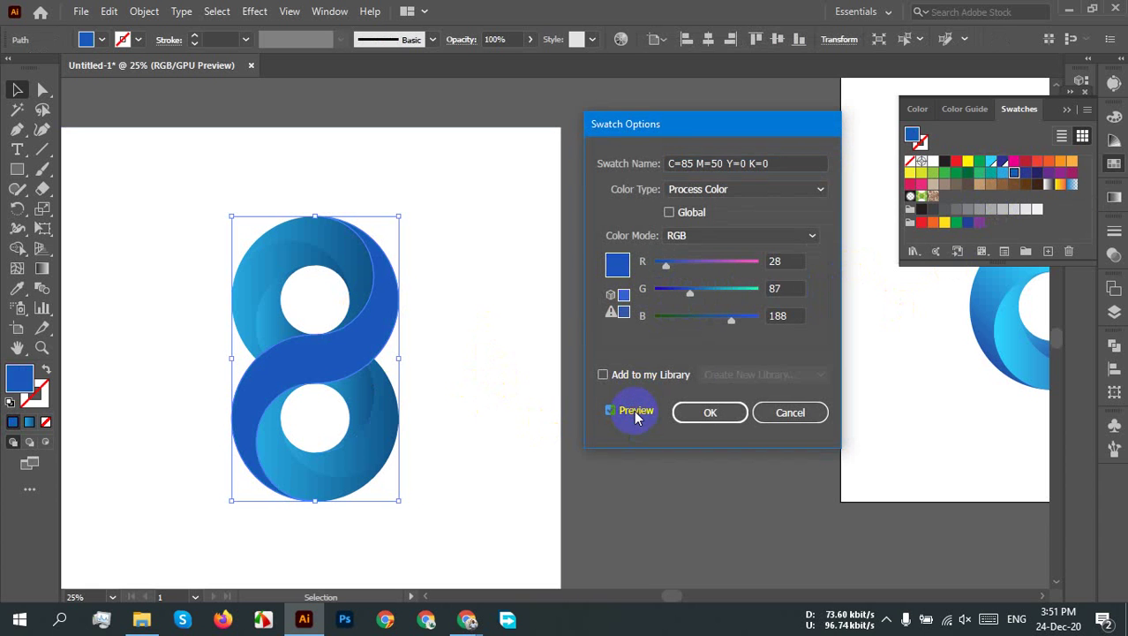
drag(666, 267, 768, 278)
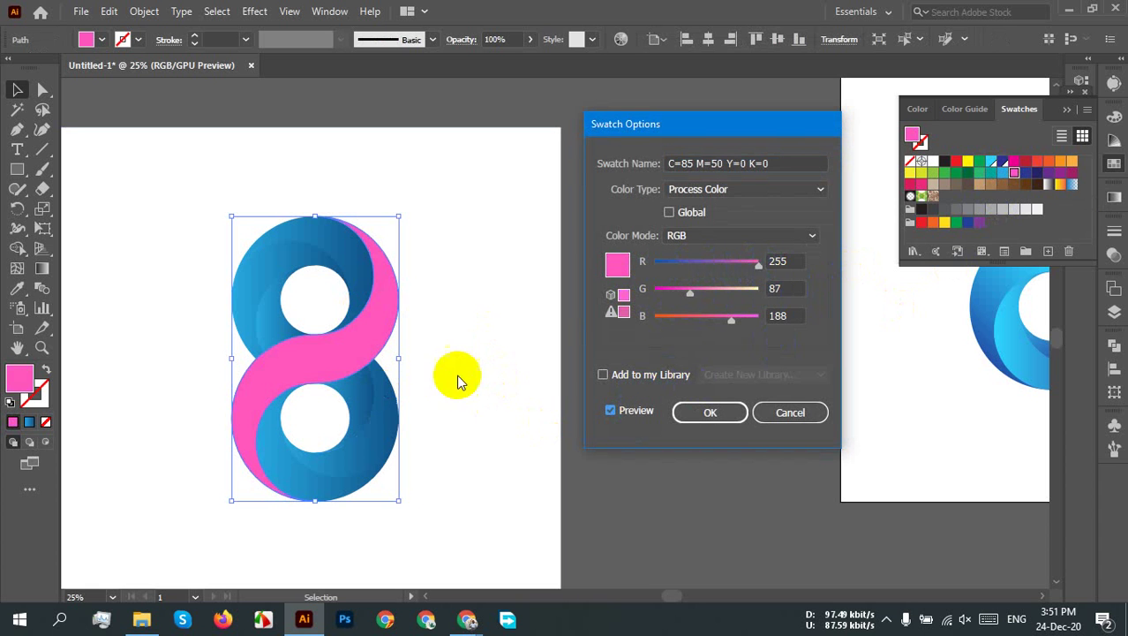
click(788, 416)
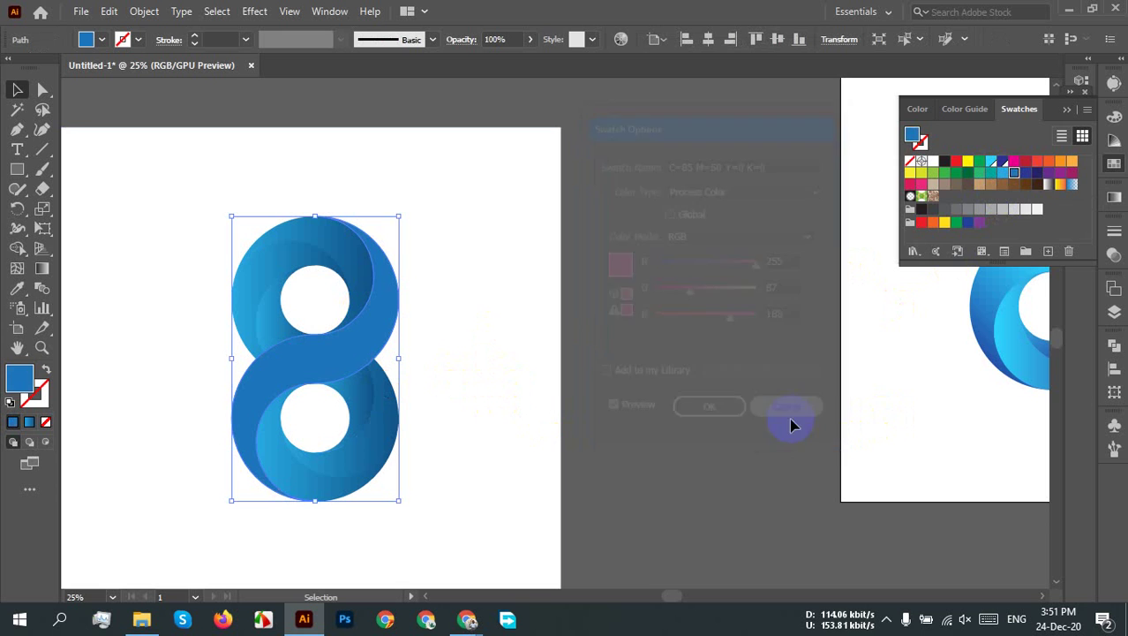
Step: Restore the blue gradient on the S-shaped band by sampling the figure-8's upper ring with the Eyedropper
click(1118, 196)
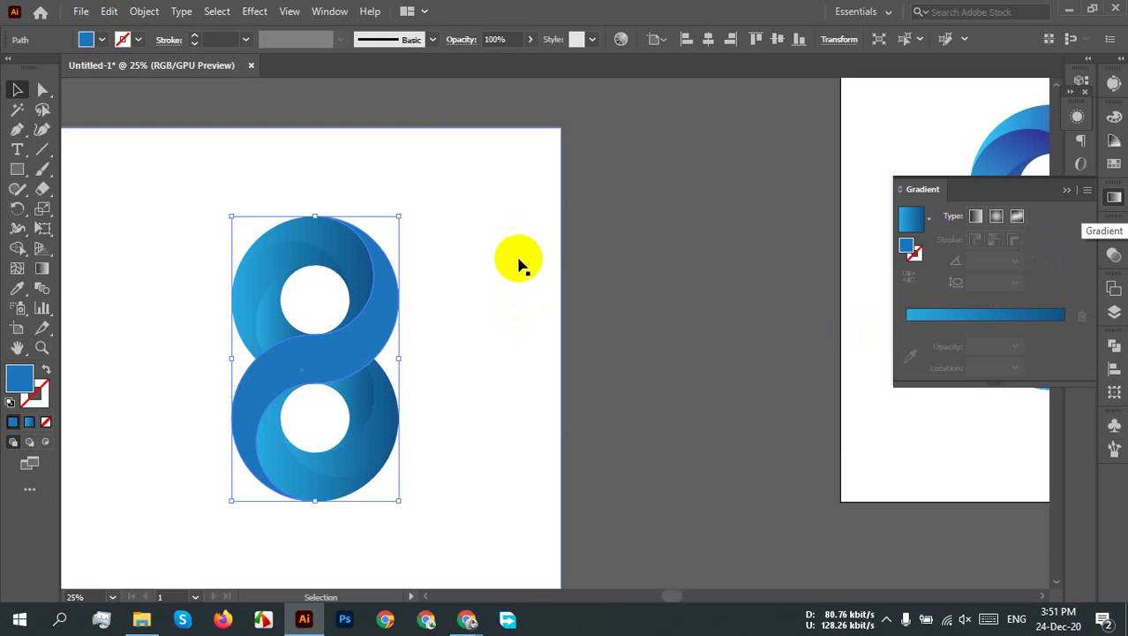
click(358, 307)
click(396, 309)
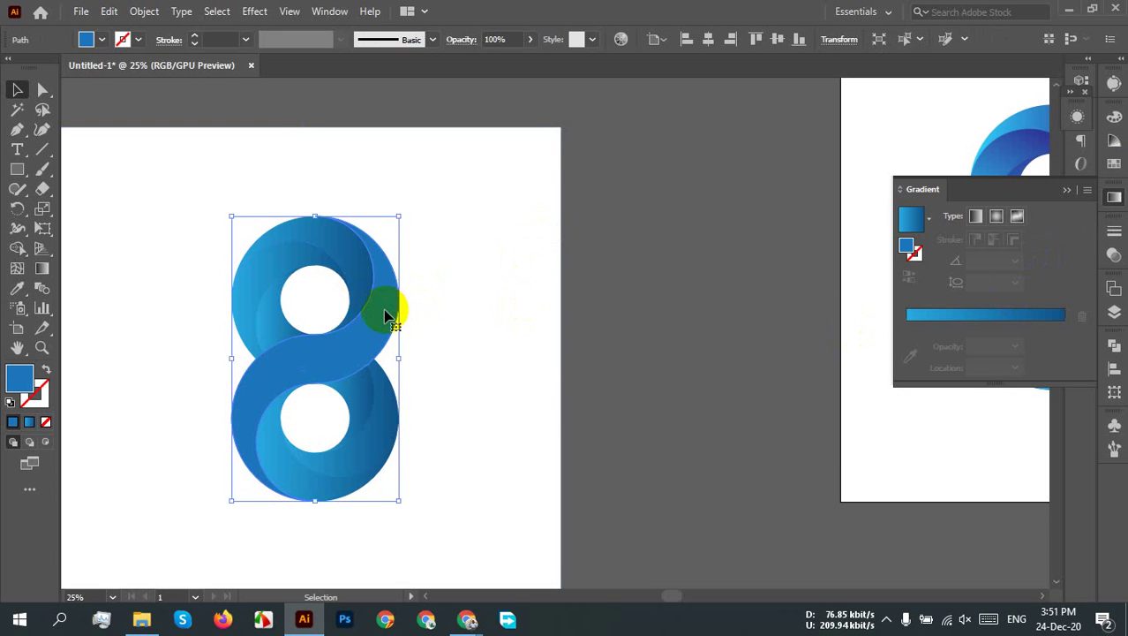
key(i)
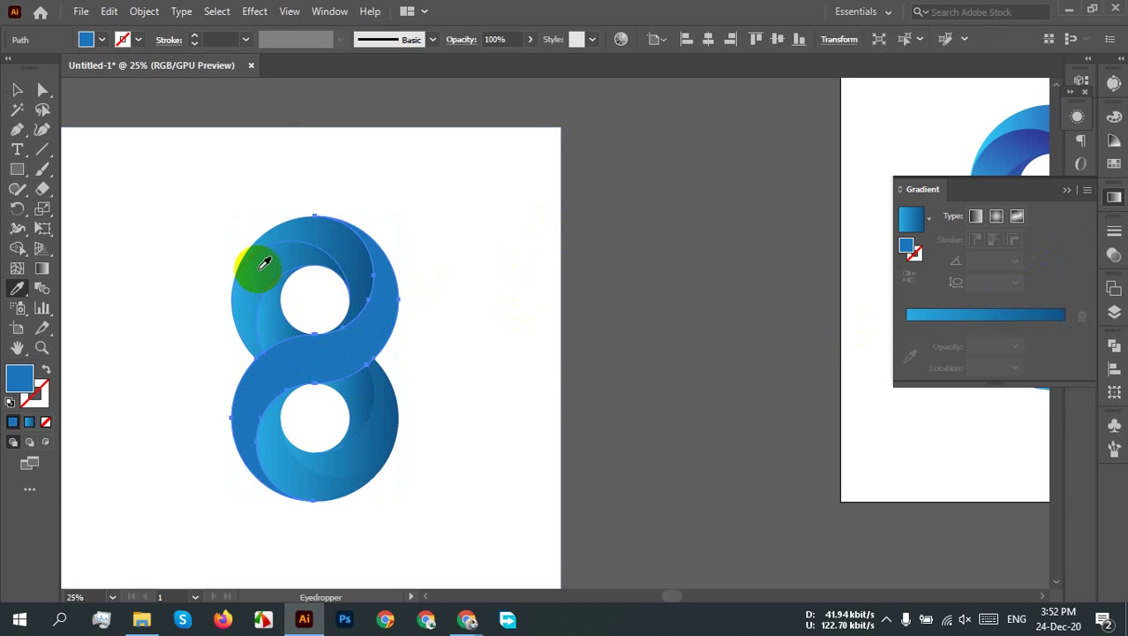
click(264, 263)
key(v)
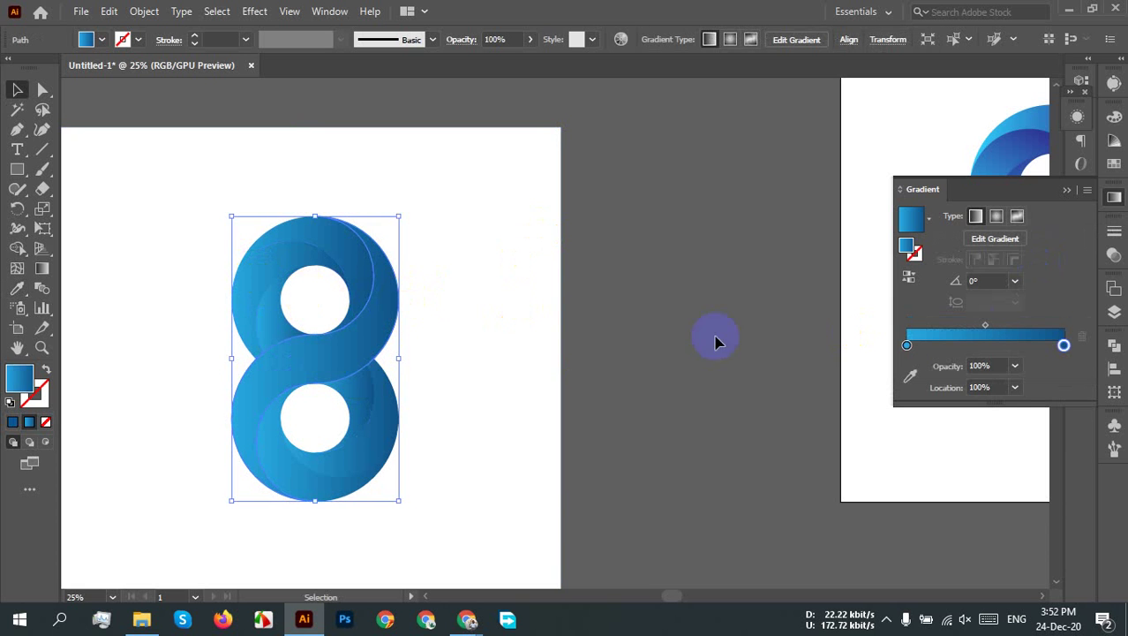
Step: Fill the S-shaped band with the C=85 M=50 Y=0 K=0 swatch, try that swatch at RGB 255, 7, 26 with preview, and cancel
click(1064, 346)
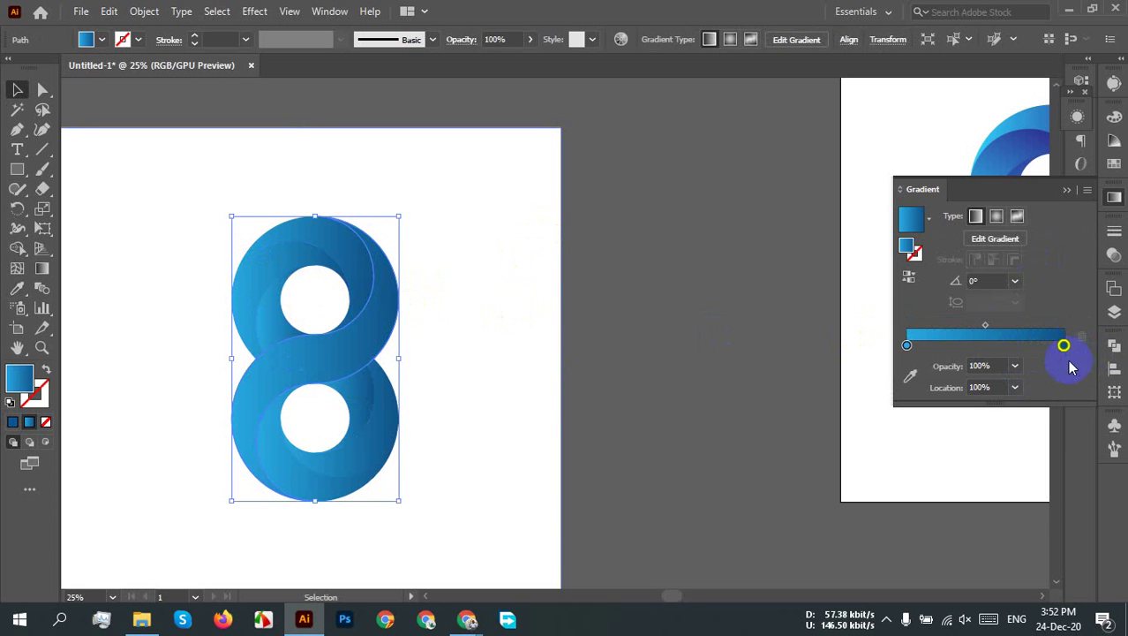
click(1114, 196)
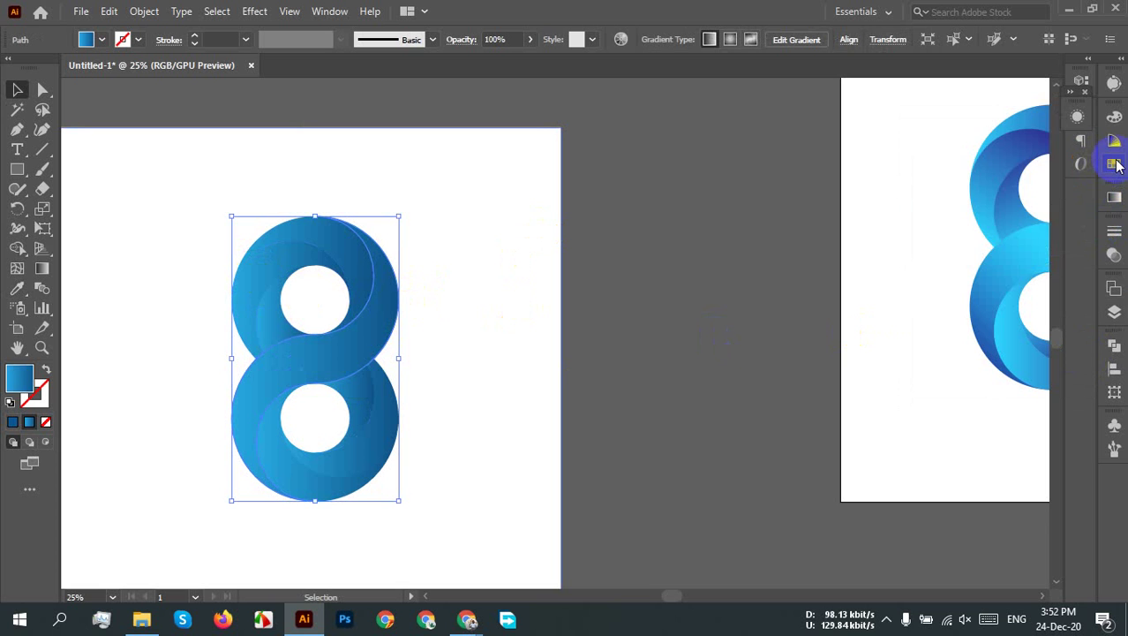
click(1114, 163)
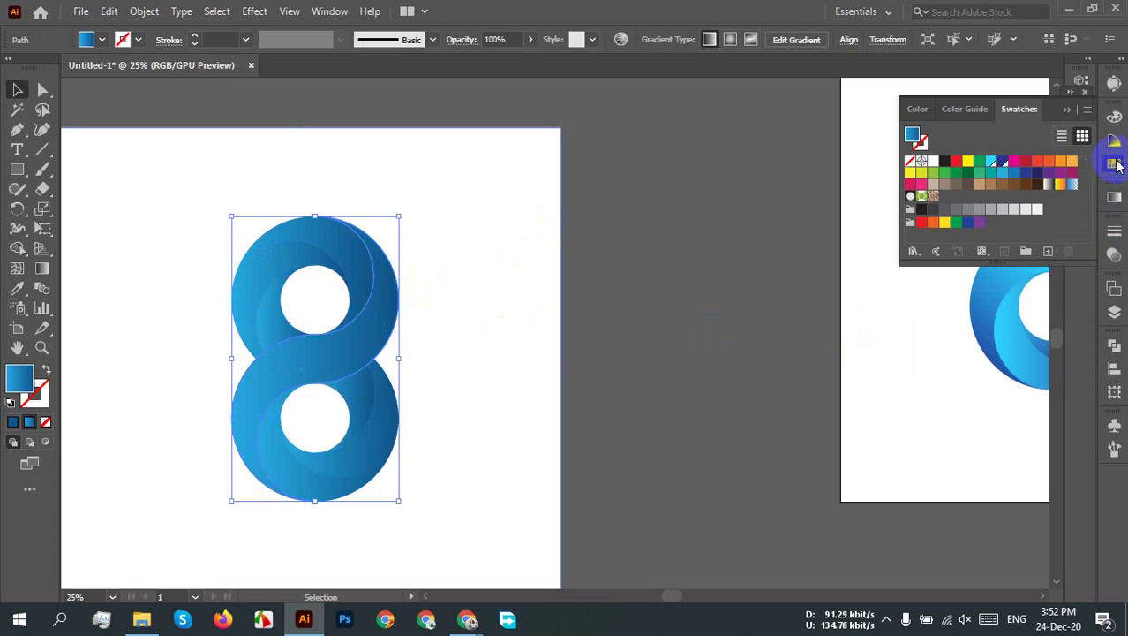
double_click(1013, 173)
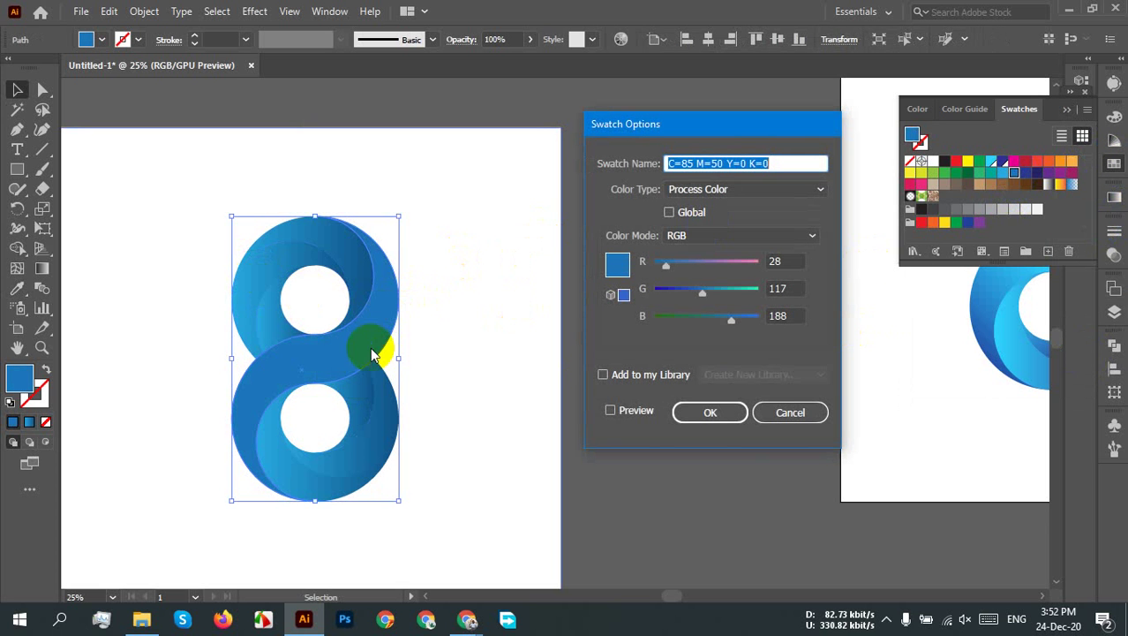
click(629, 409)
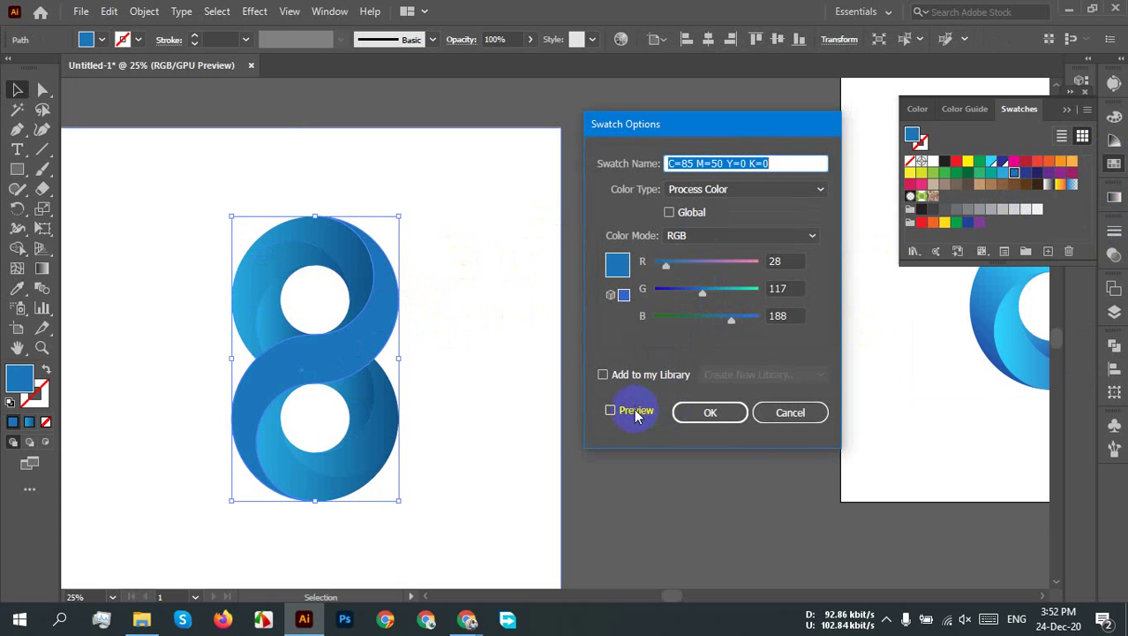
drag(677, 269, 761, 265)
drag(702, 296, 658, 292)
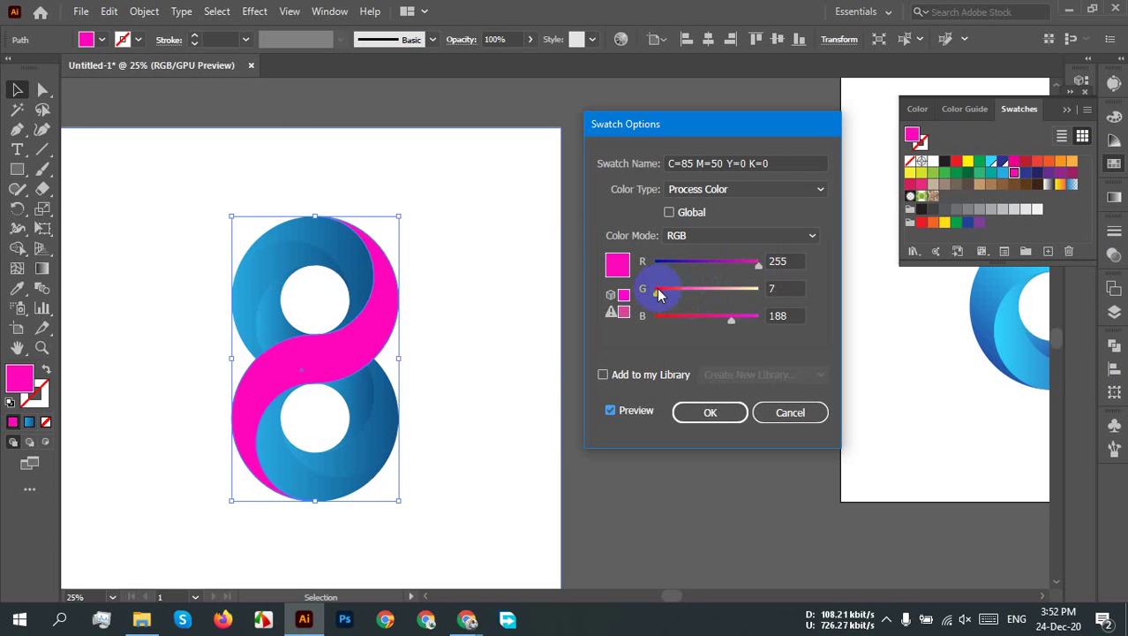
drag(729, 325, 666, 330)
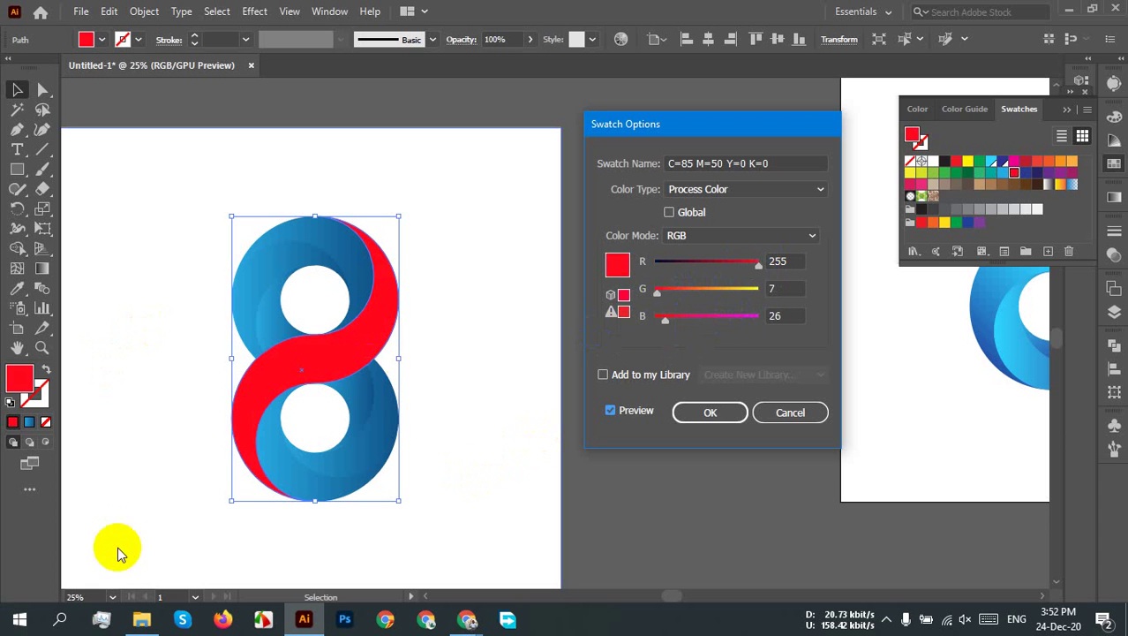
click(774, 415)
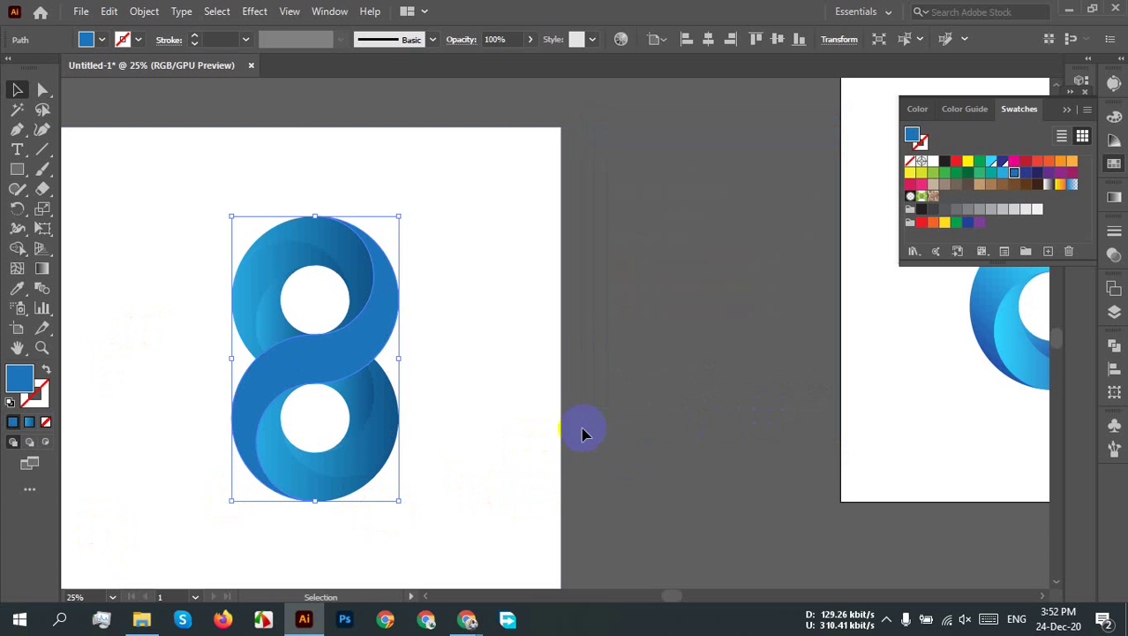
Step: Undo the solid swatch fill on the S-shaped band
click(582, 432)
key(ctrl+z)
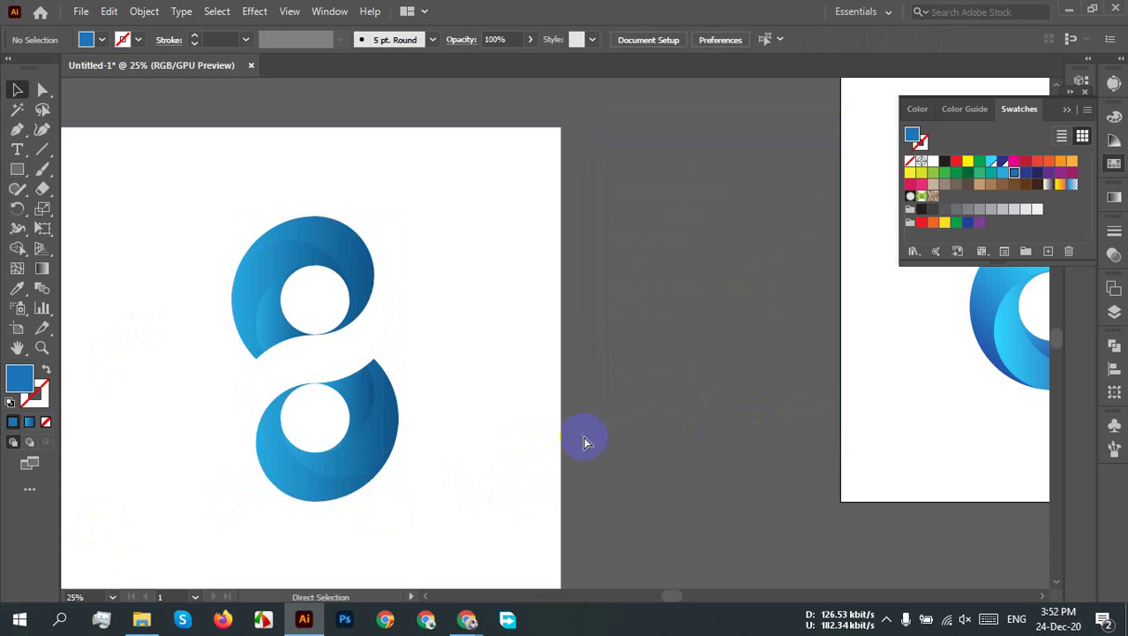
key(ctrl+shift+z)
key(ctrl+shift+z)
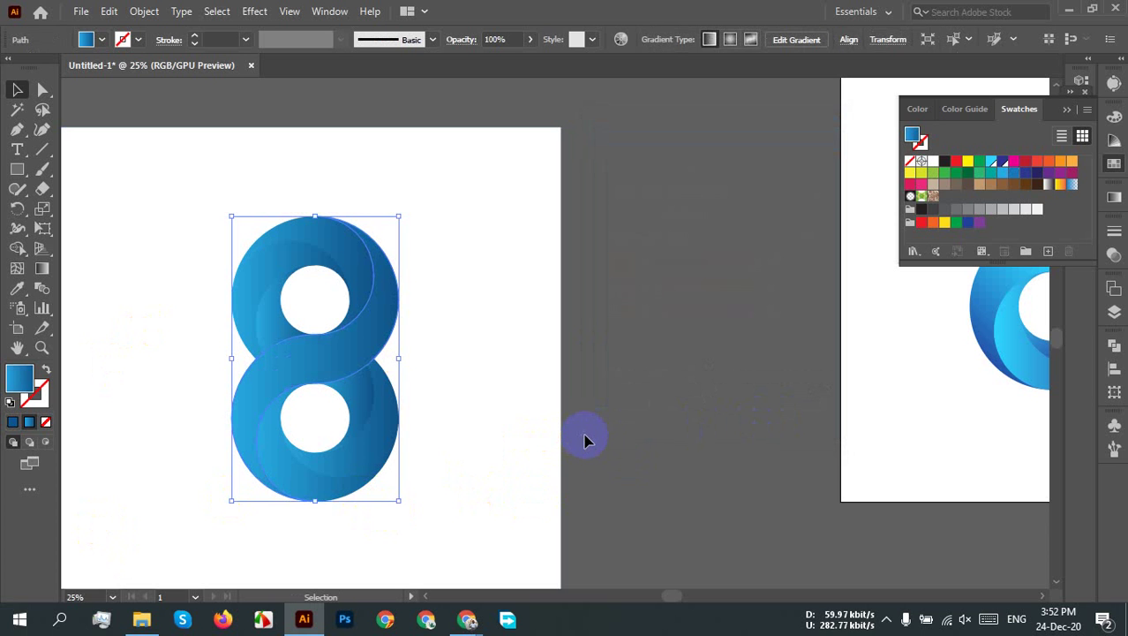
Step: Recolour the dark end stop of the S-shaped band's gradient to bright yellow with maximum red, green 255 and blue 0
click(1114, 196)
click(1064, 345)
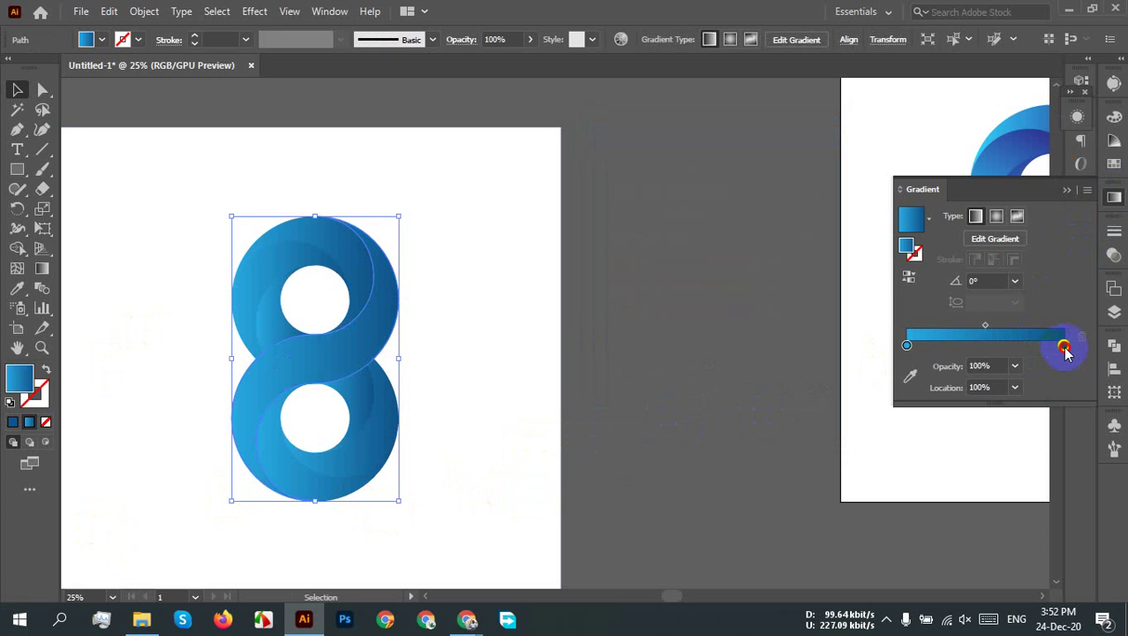
double_click(1064, 346)
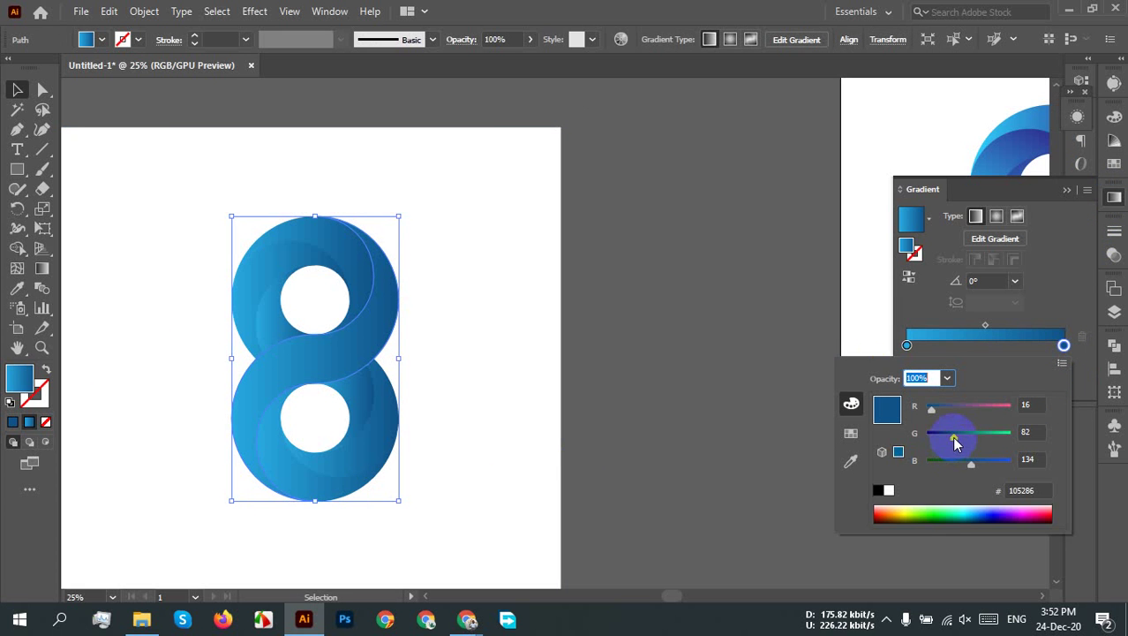
drag(952, 436, 881, 434)
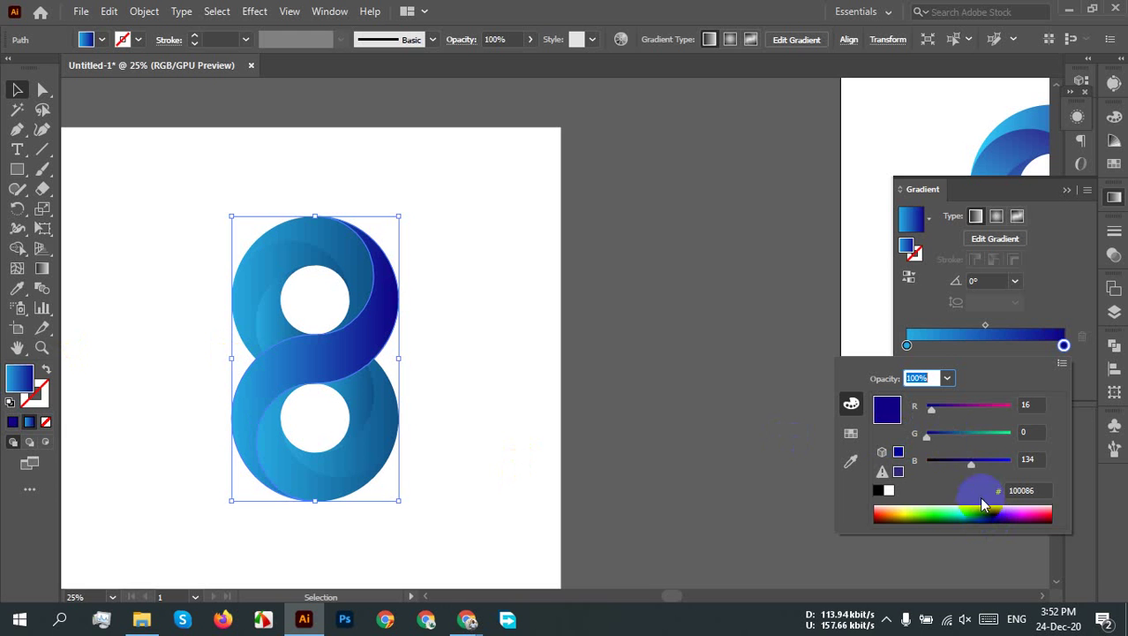
drag(972, 463, 925, 461)
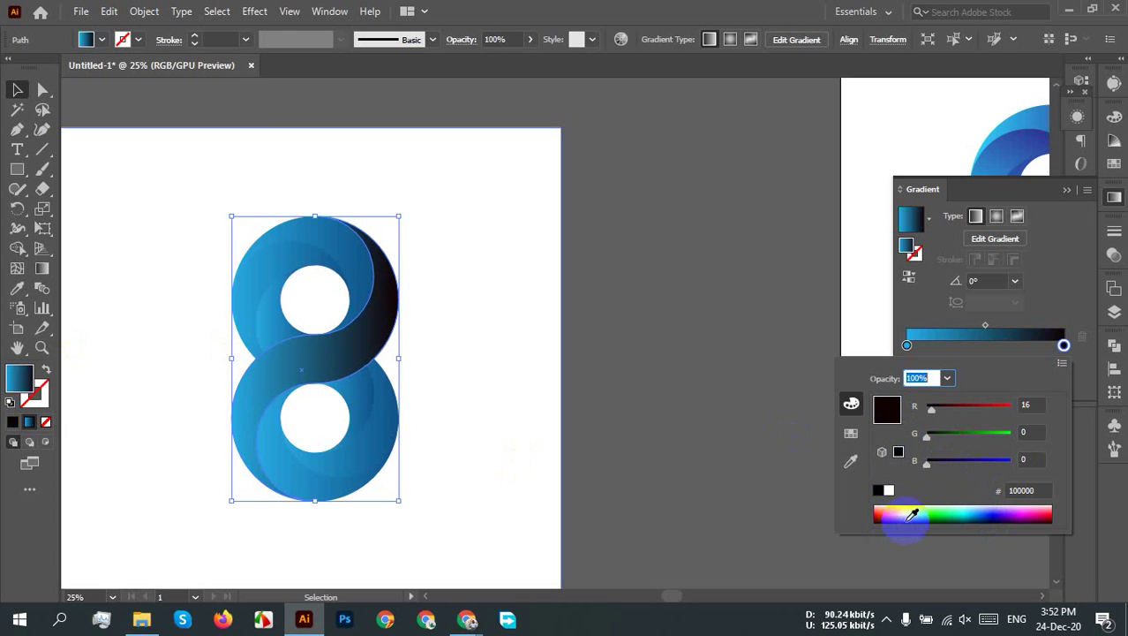
drag(927, 437, 1013, 446)
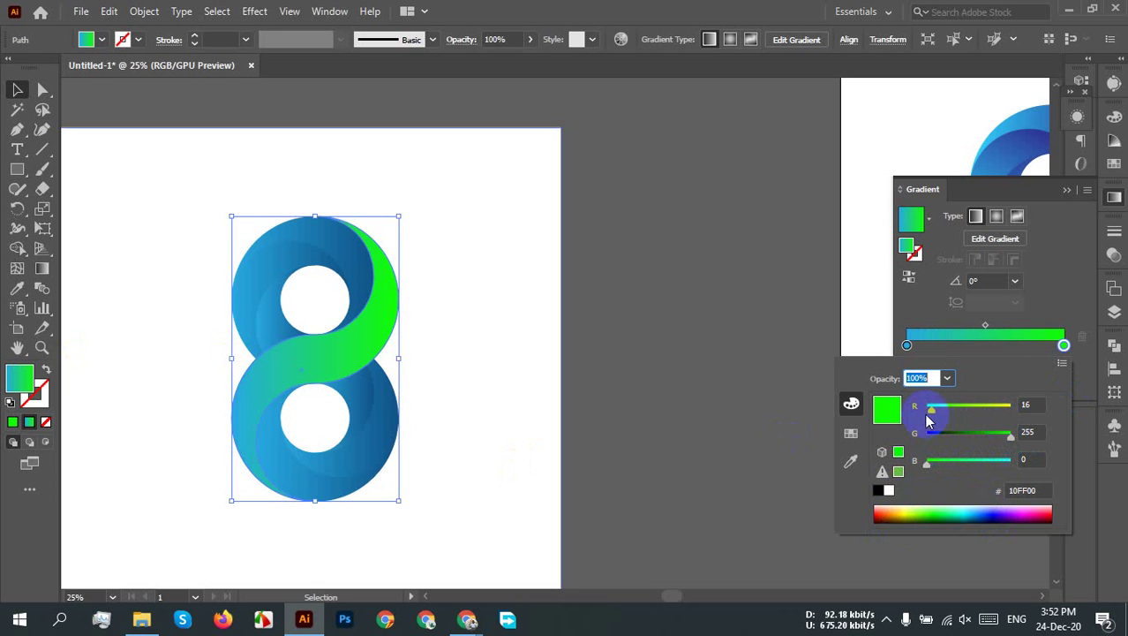
drag(927, 416, 1030, 408)
click(763, 347)
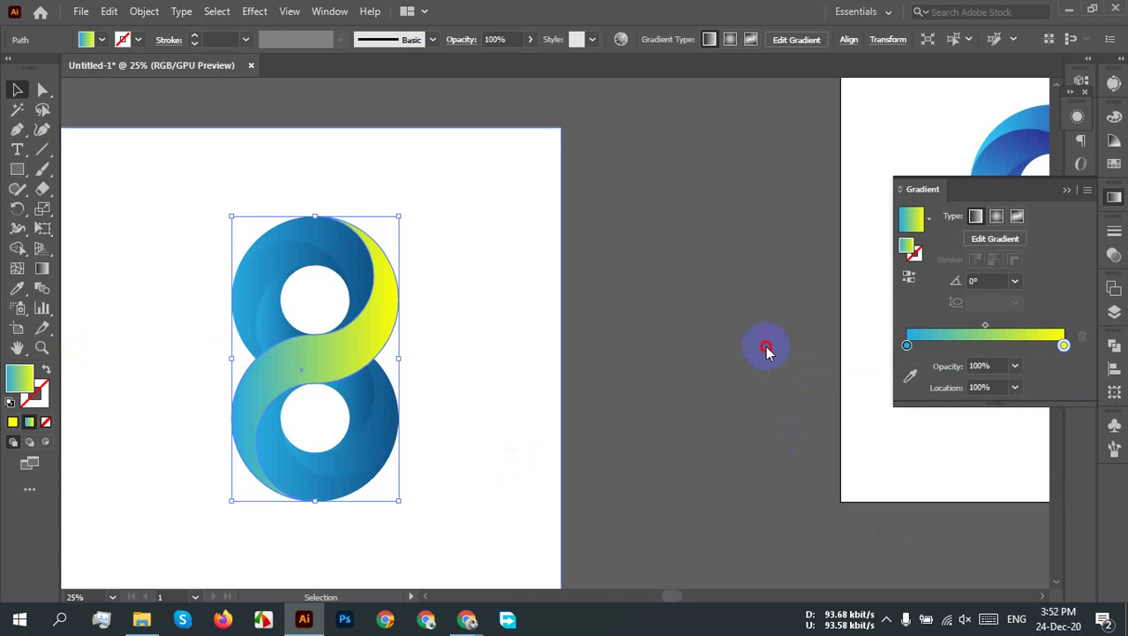
click(1105, 201)
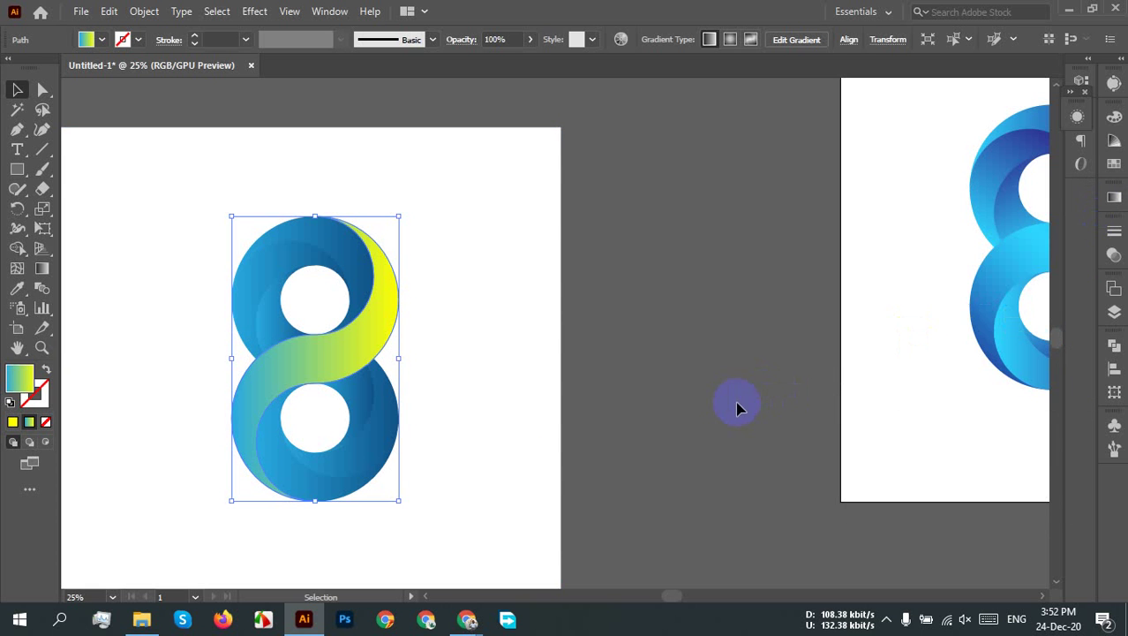
Step: Undo the last red-value change on the S-shaped band's gradient stop and keep the band selected
key(ctrl+z)
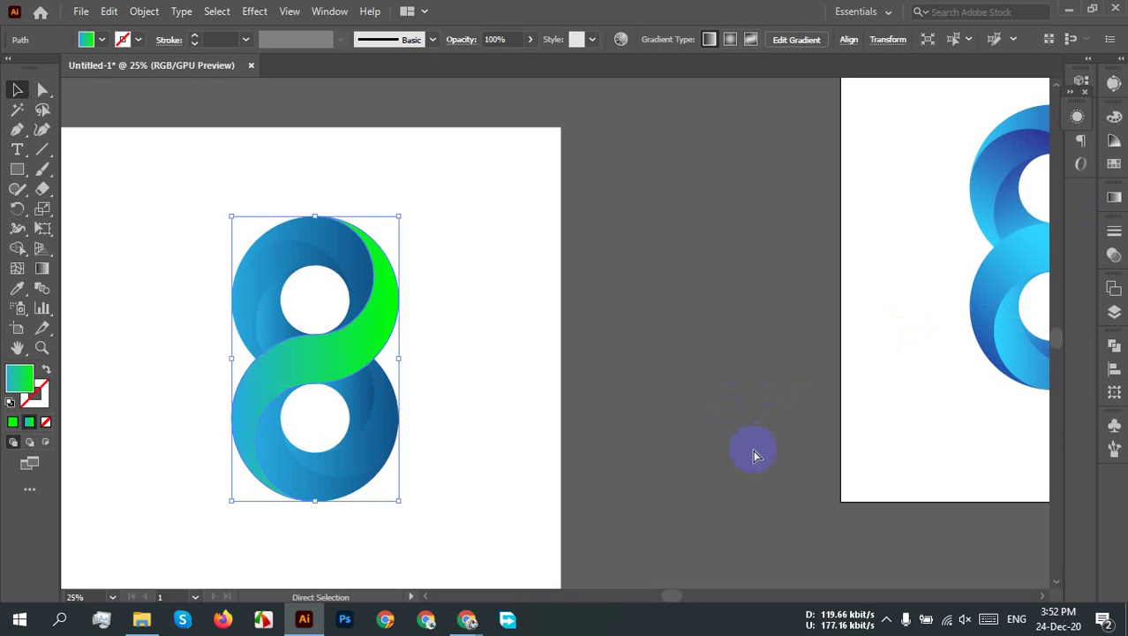
key(v)
key(a)
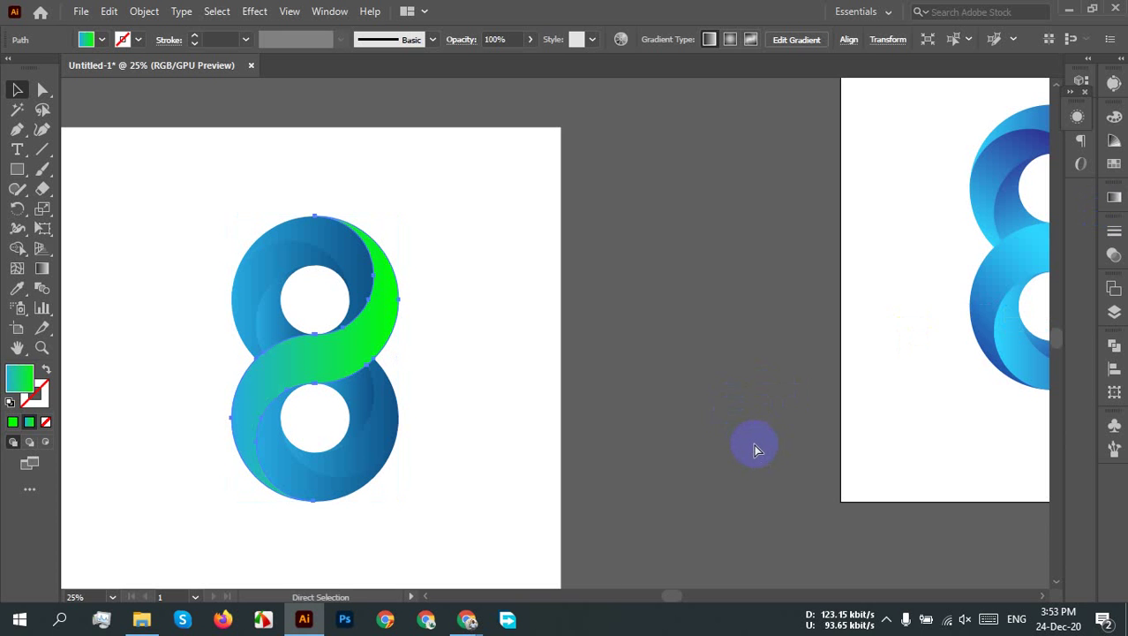
key(v)
click(697, 311)
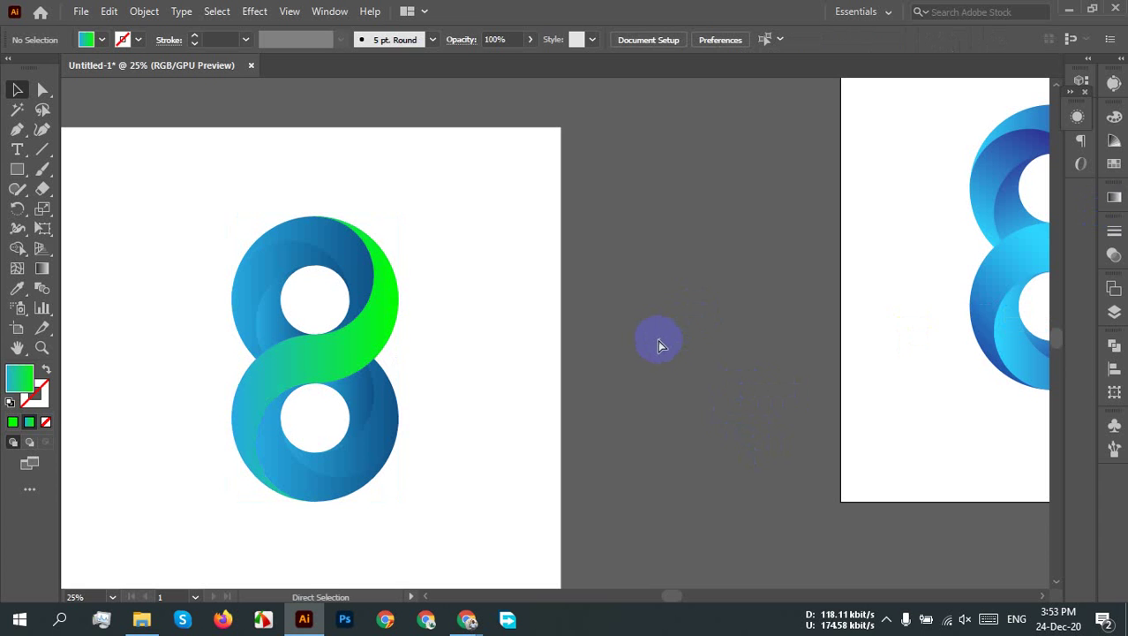
key(ctrl+z)
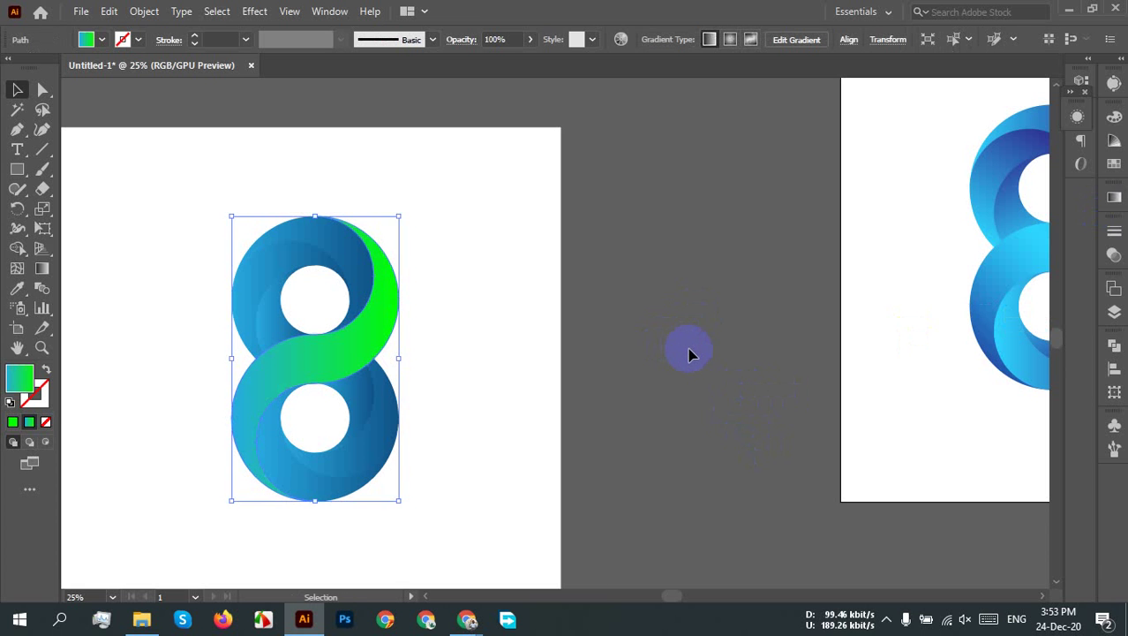
Step: Delete the demonstration figure-8 copy together with its white background square beside the artboard
scroll(682, 356, down, 3)
drag(660, 453, 384, 233)
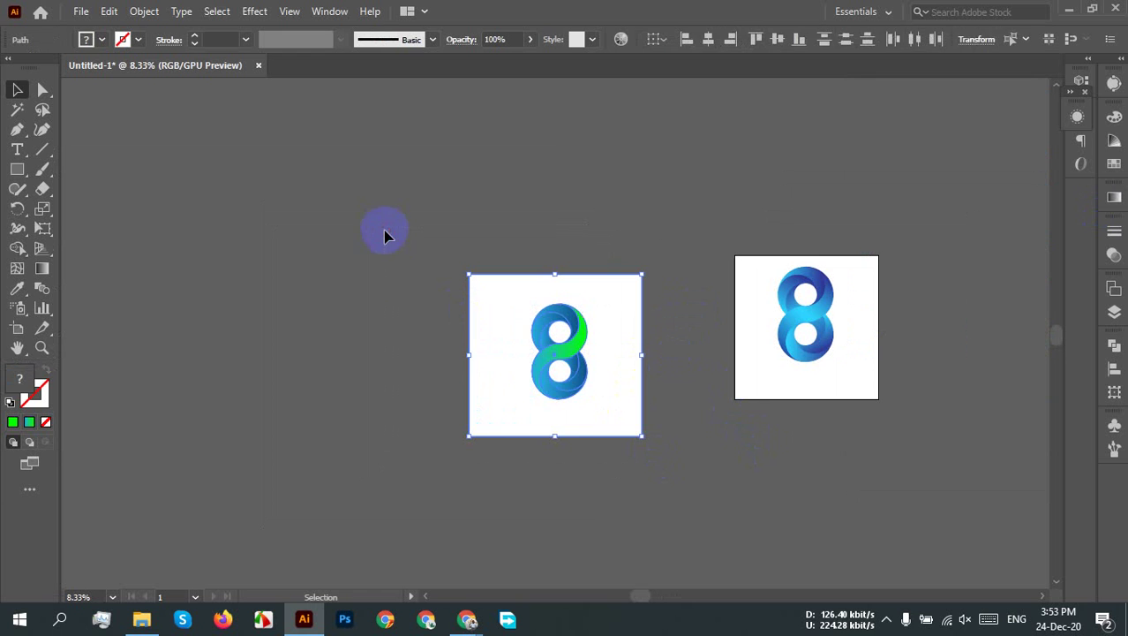
key(Delete)
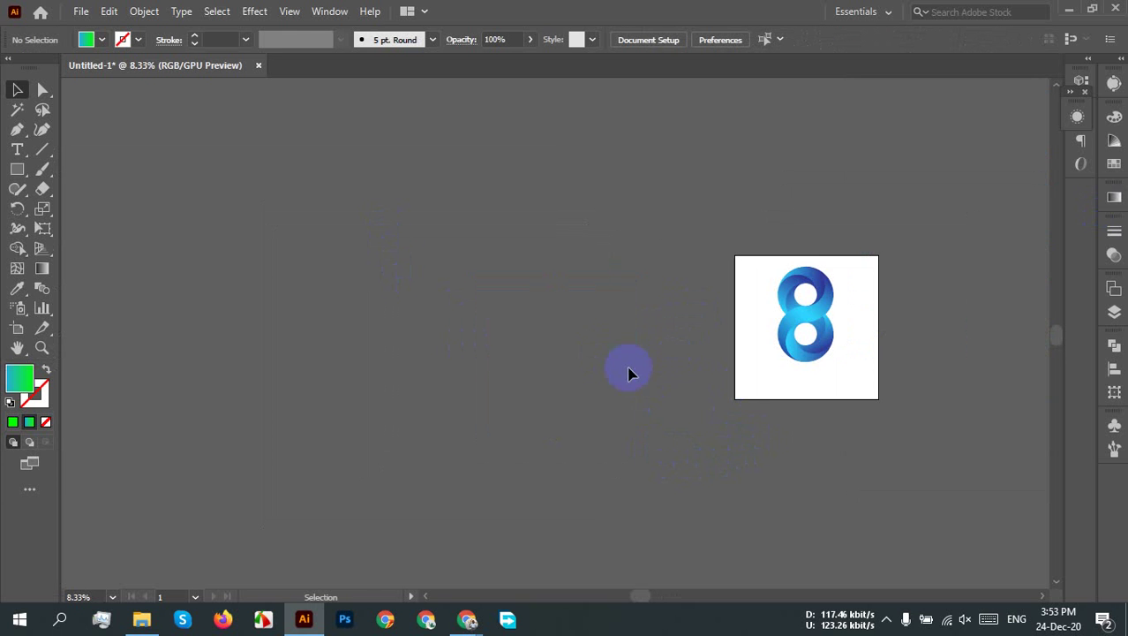
Step: Save the document to the Desktop as an Illustrator 2020 file named infimity logo, with PDF compatibility, ICC profiles and compression
drag(821, 335, 663, 218)
scroll(645, 196, up, 2)
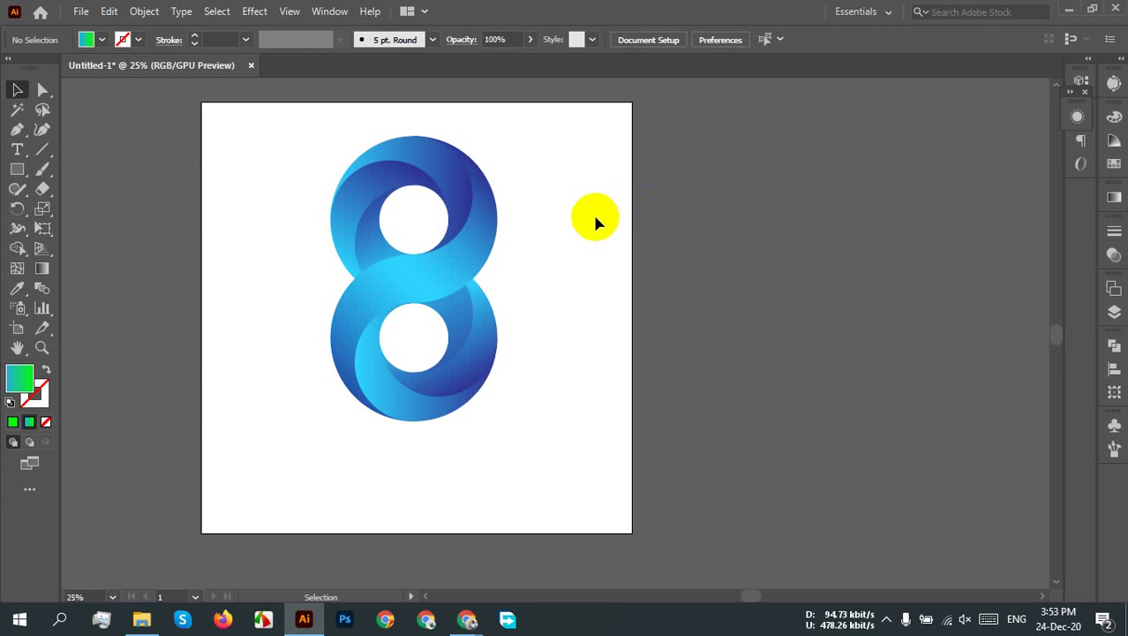
scroll(541, 251, left, 2)
click(81, 12)
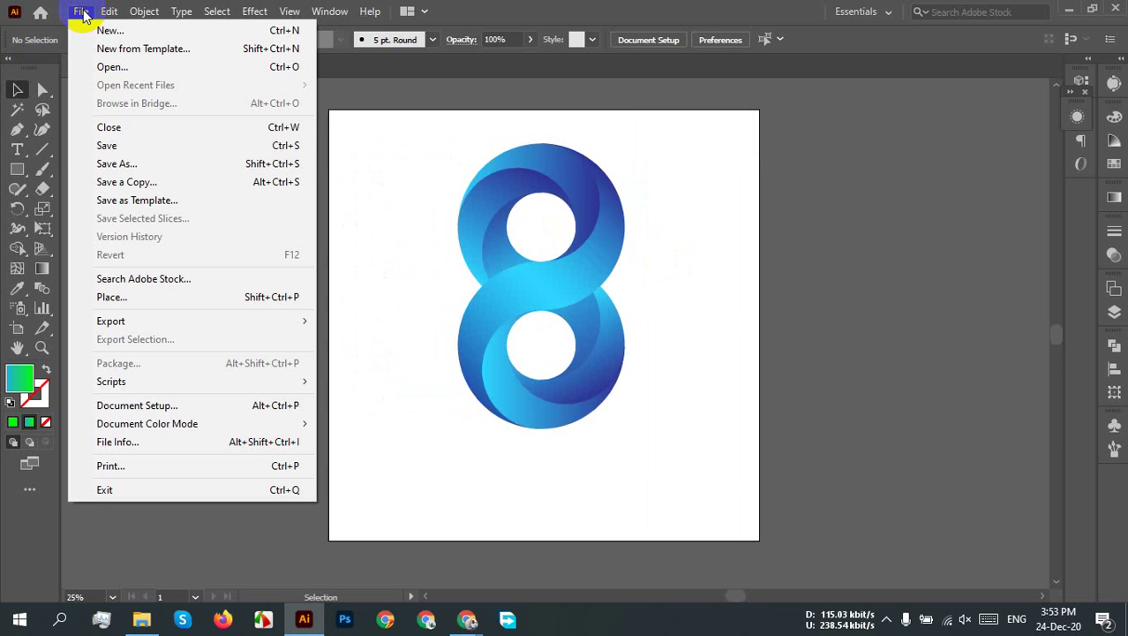
click(184, 164)
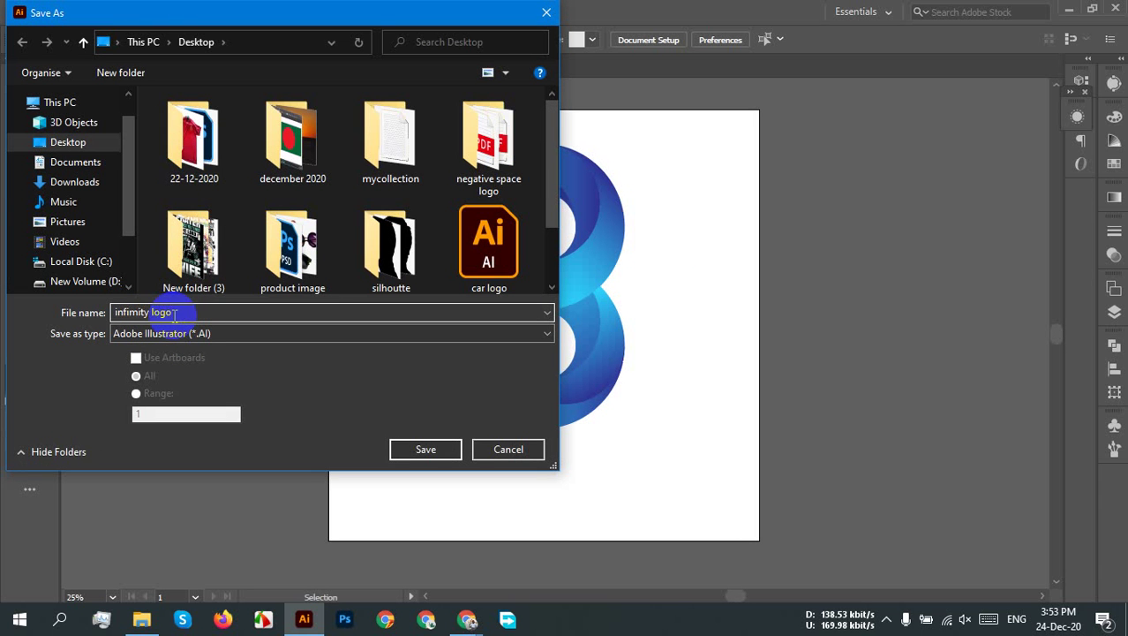
click(454, 451)
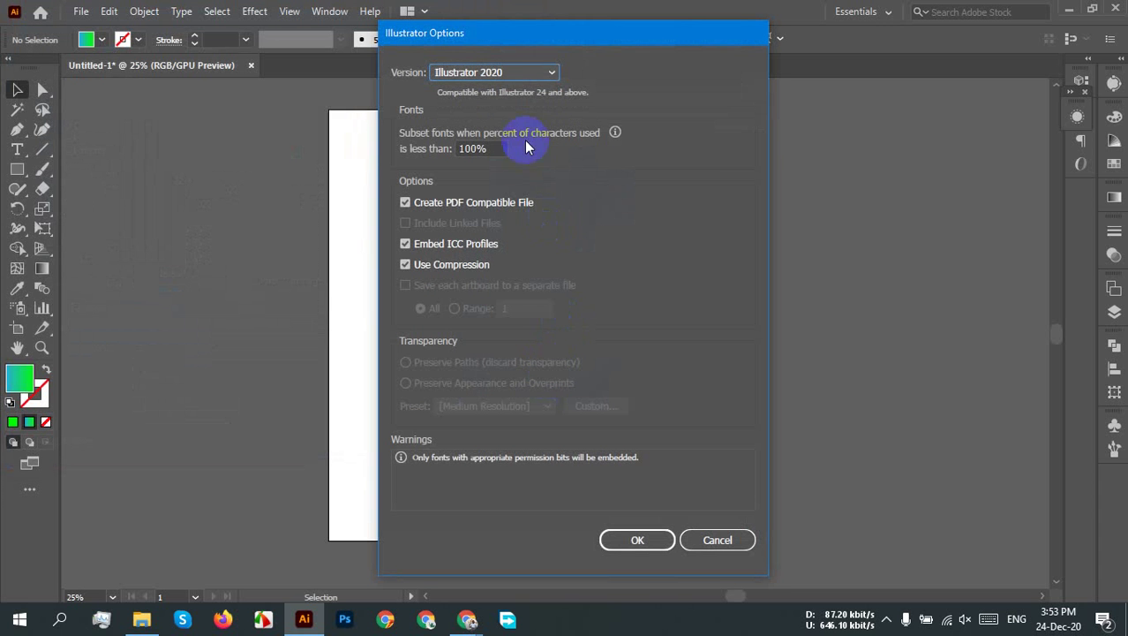
click(664, 552)
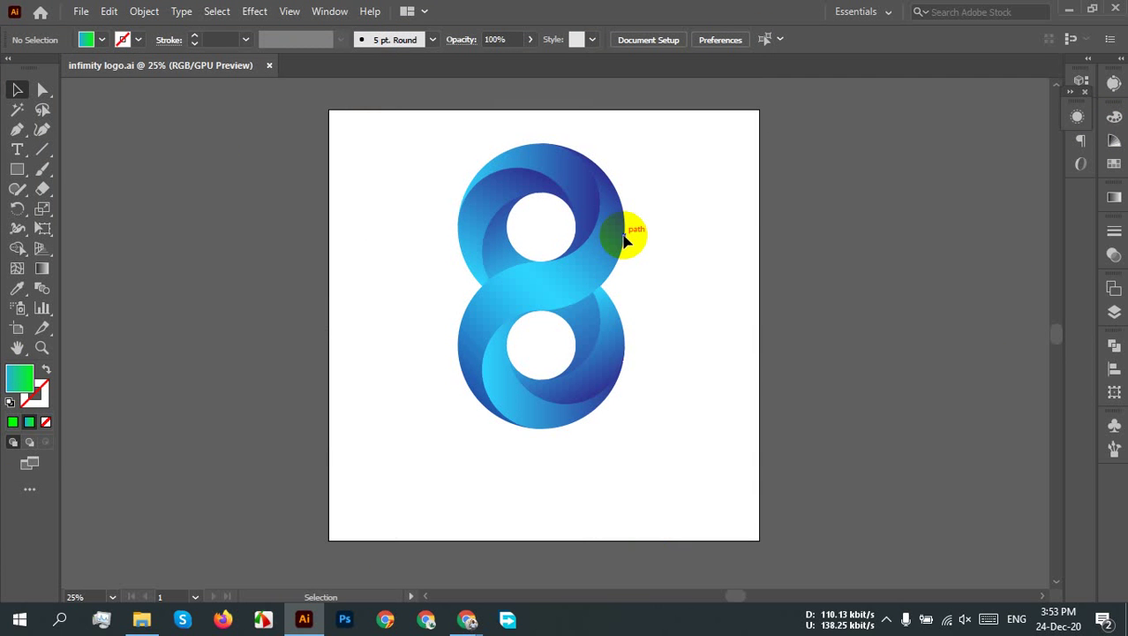
click(1071, 10)
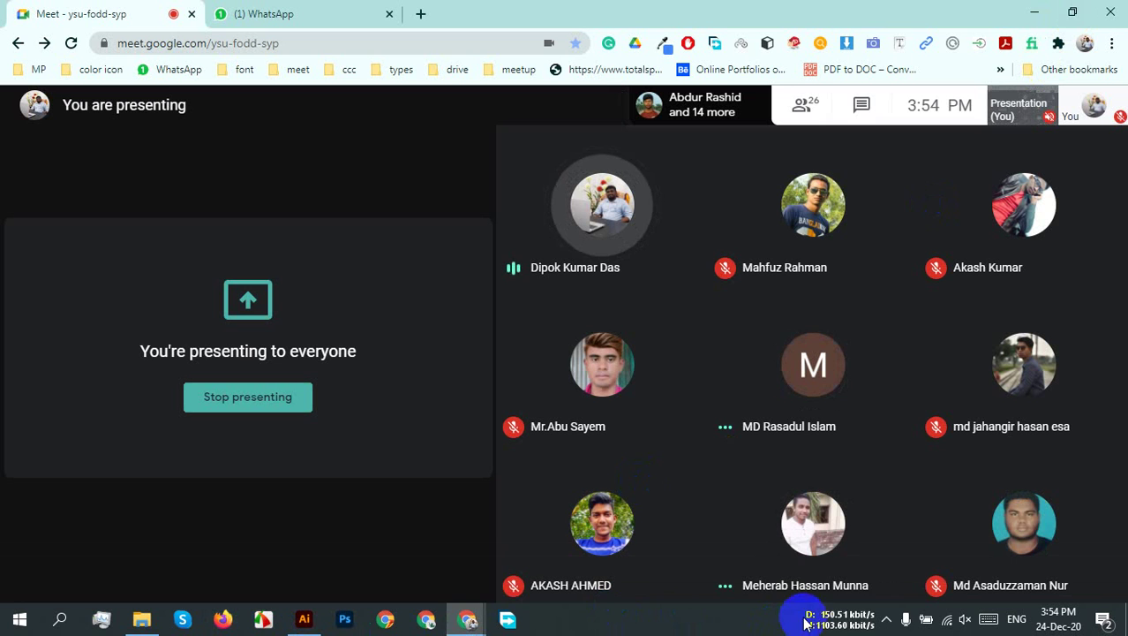
click(886, 619)
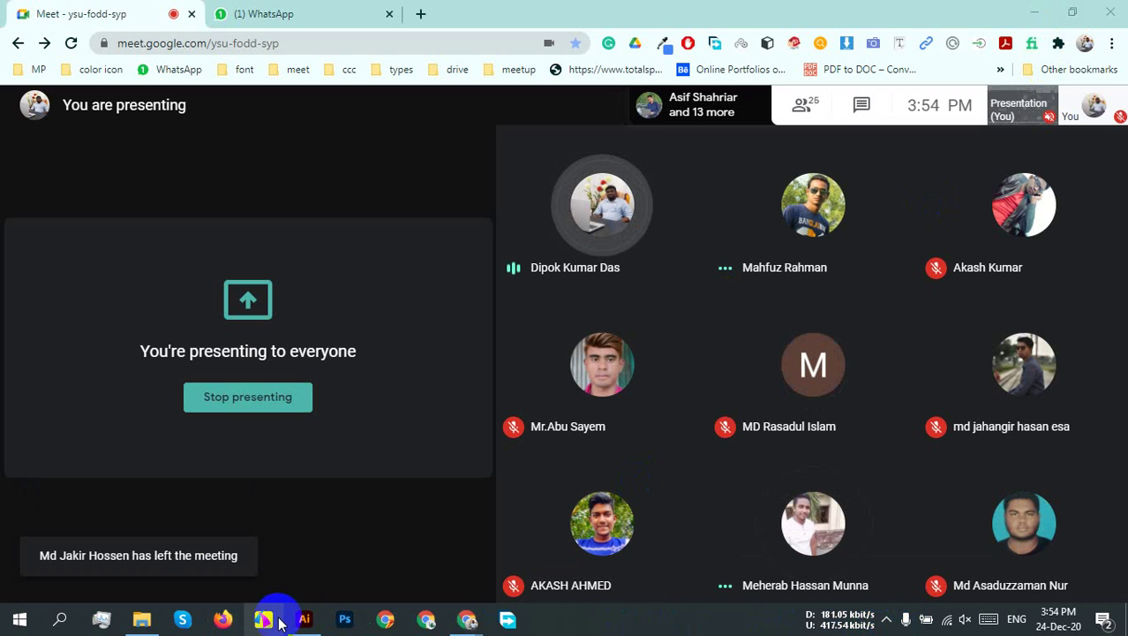
click(304, 619)
Step: Export the logo to the Desktop as a PNG named infimity logo, at High (300 ppi) with a transparent background
click(88, 16)
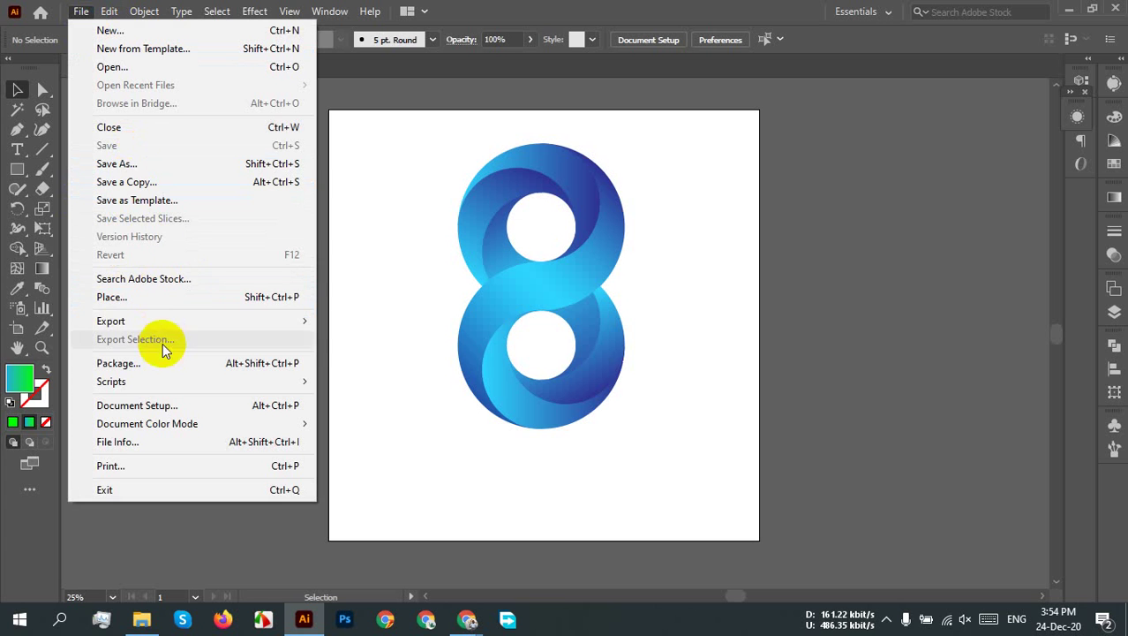
mouse_move(141, 325)
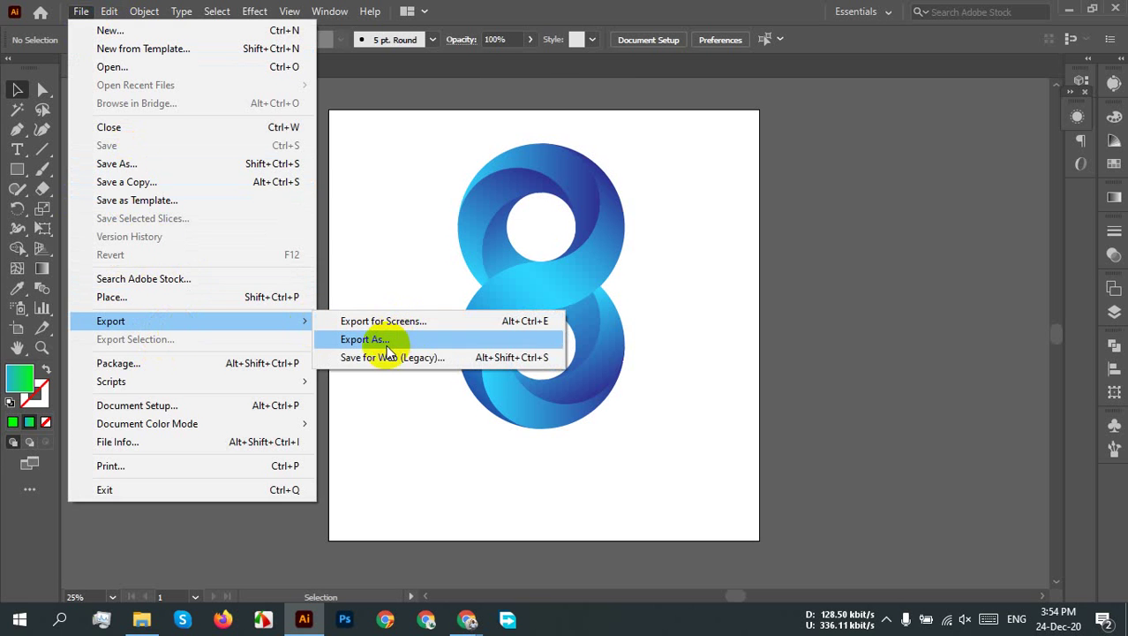
click(382, 340)
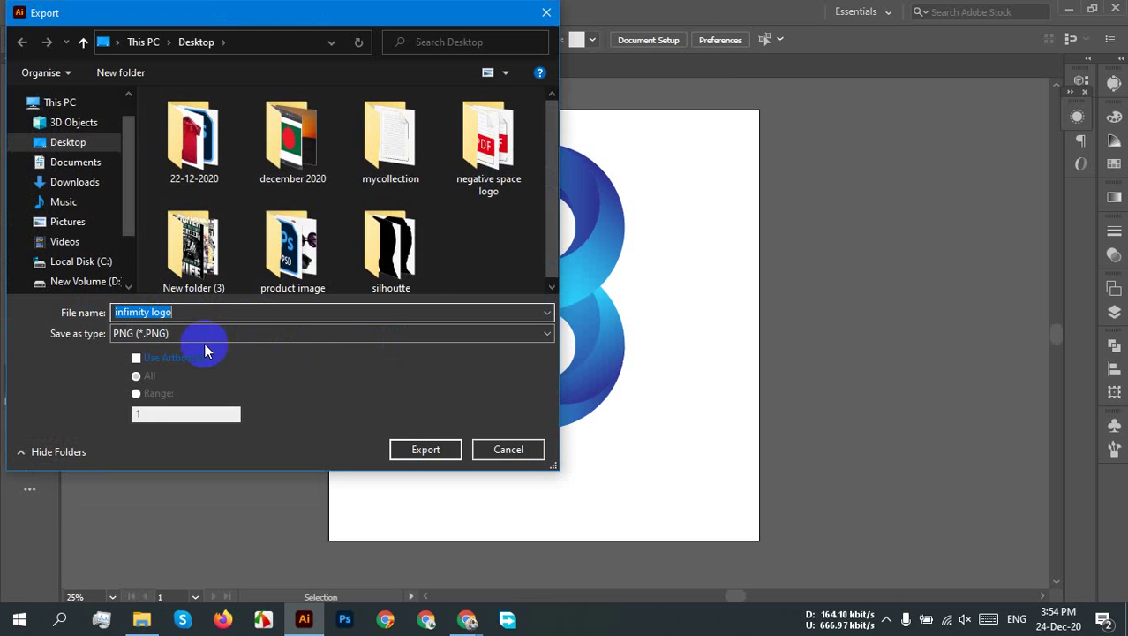
click(277, 347)
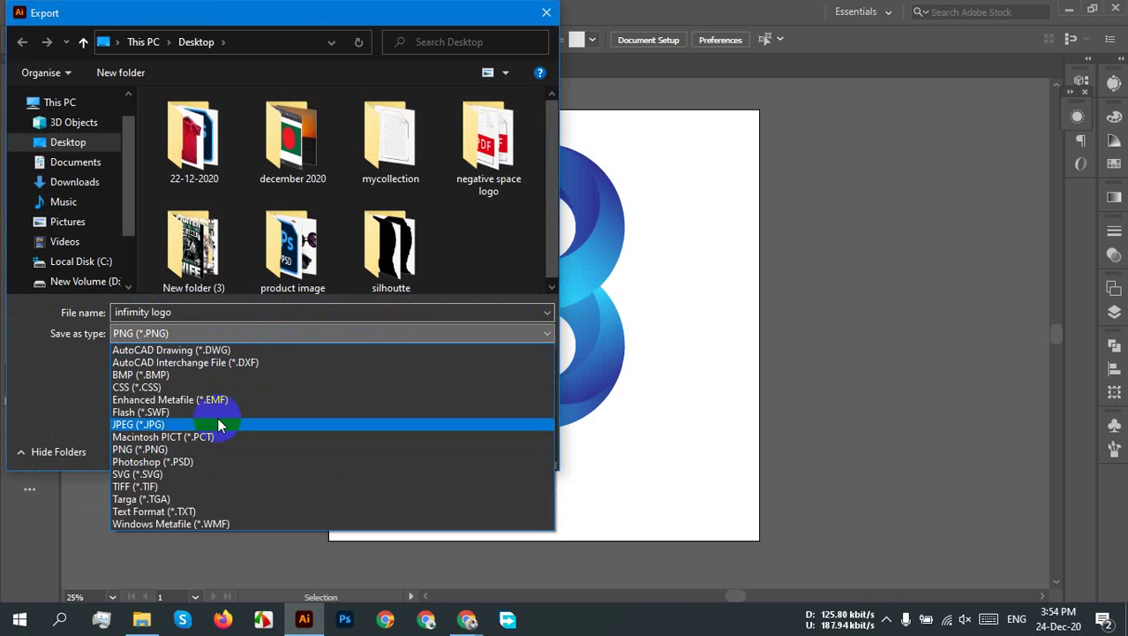
click(131, 449)
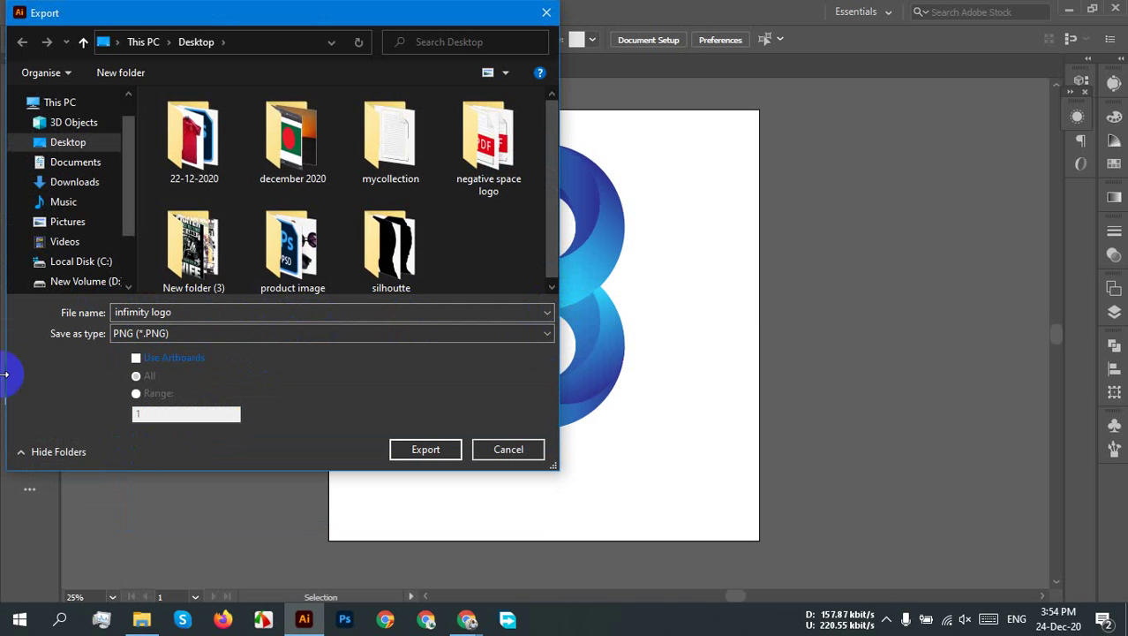
click(424, 447)
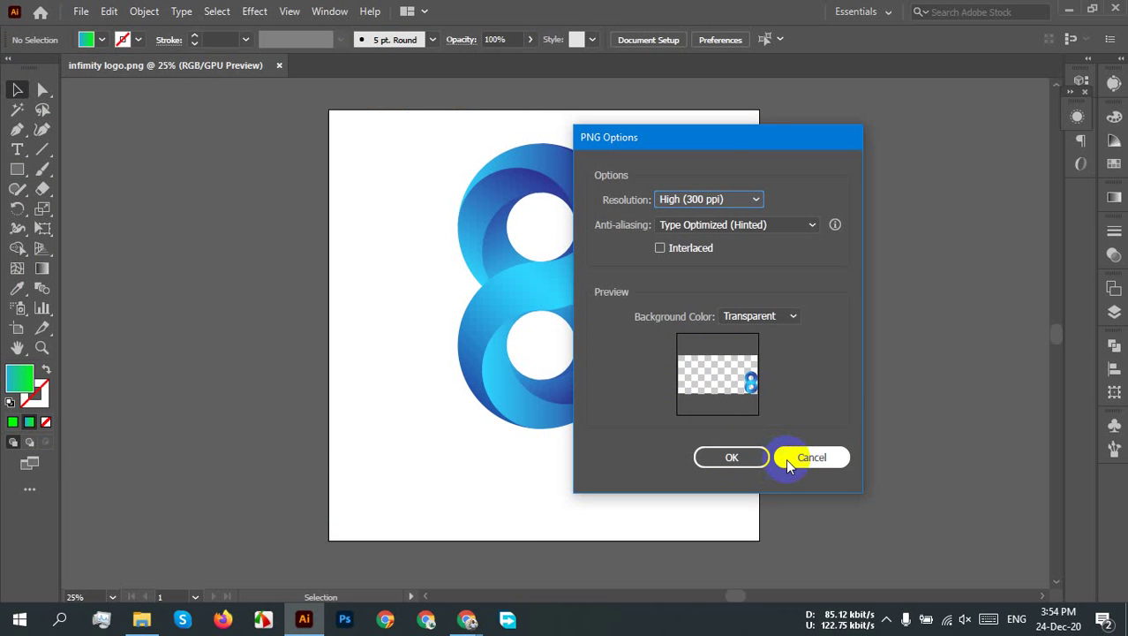
click(734, 460)
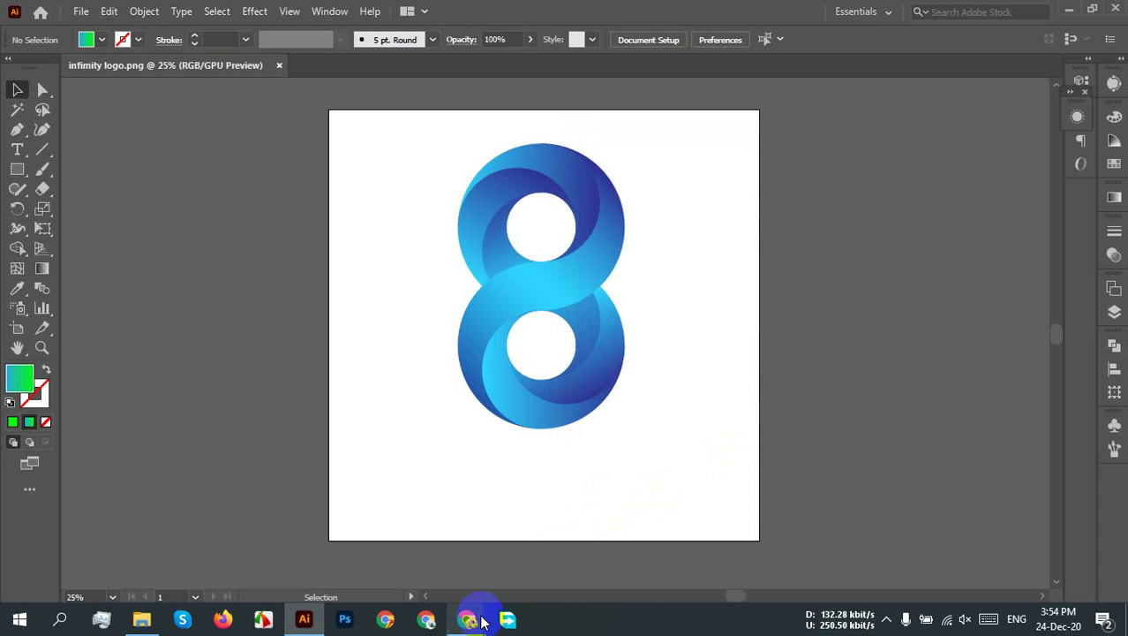
mouse_move(471, 618)
click(388, 560)
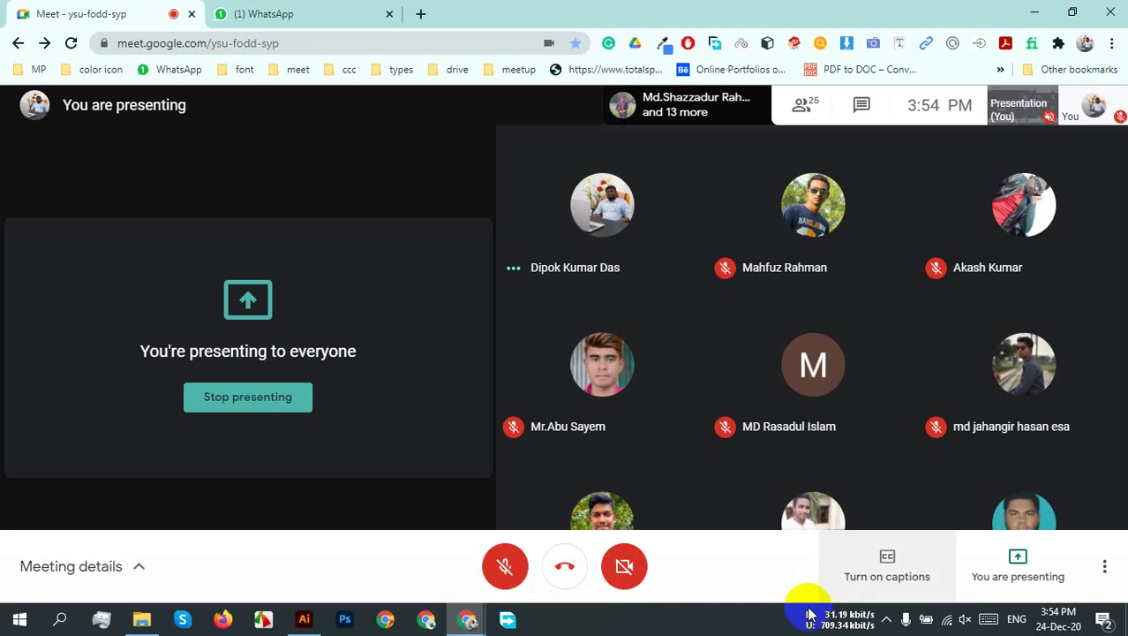
click(885, 617)
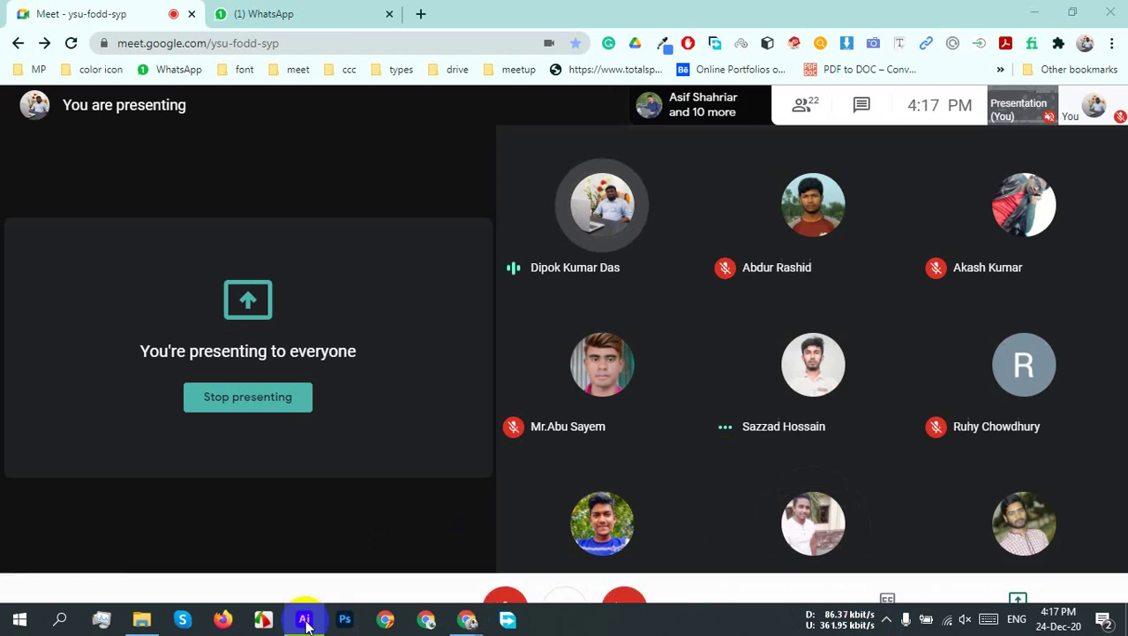
key(alt+Tab)
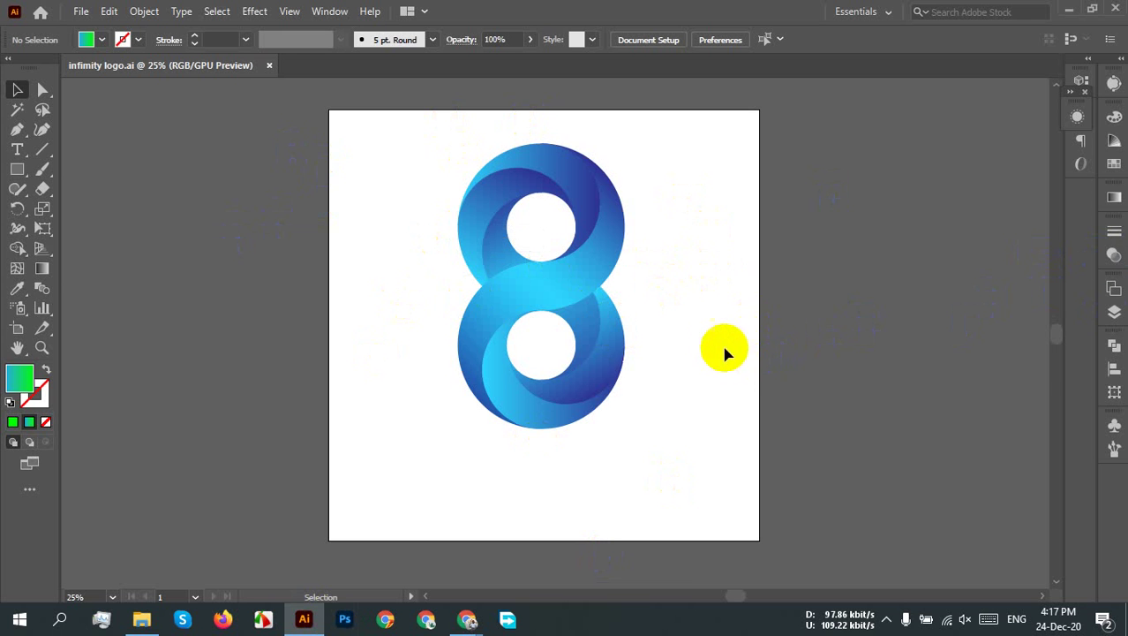
Step: Make the hidden group at the bottom of the layer's object stack visible
scroll(722, 216, down, 6)
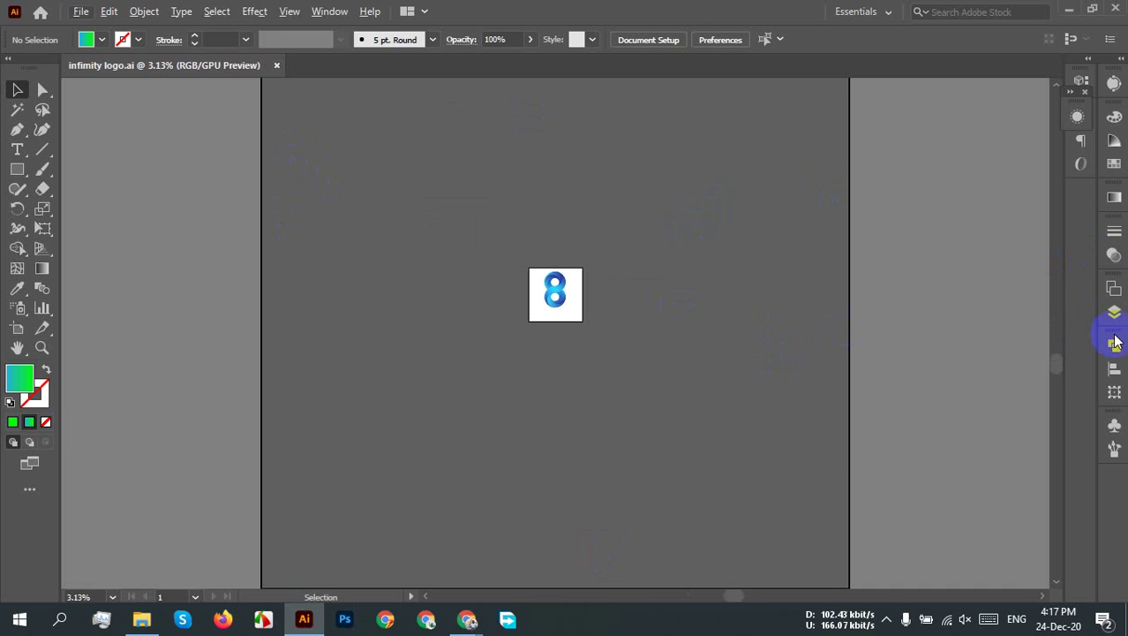
click(1114, 311)
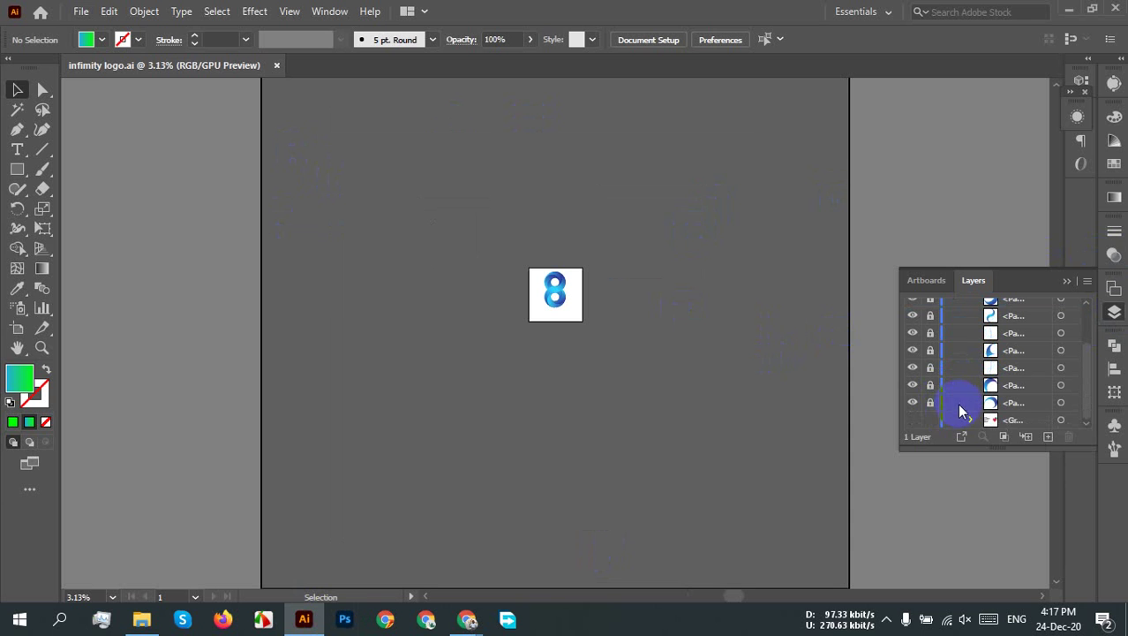
click(912, 420)
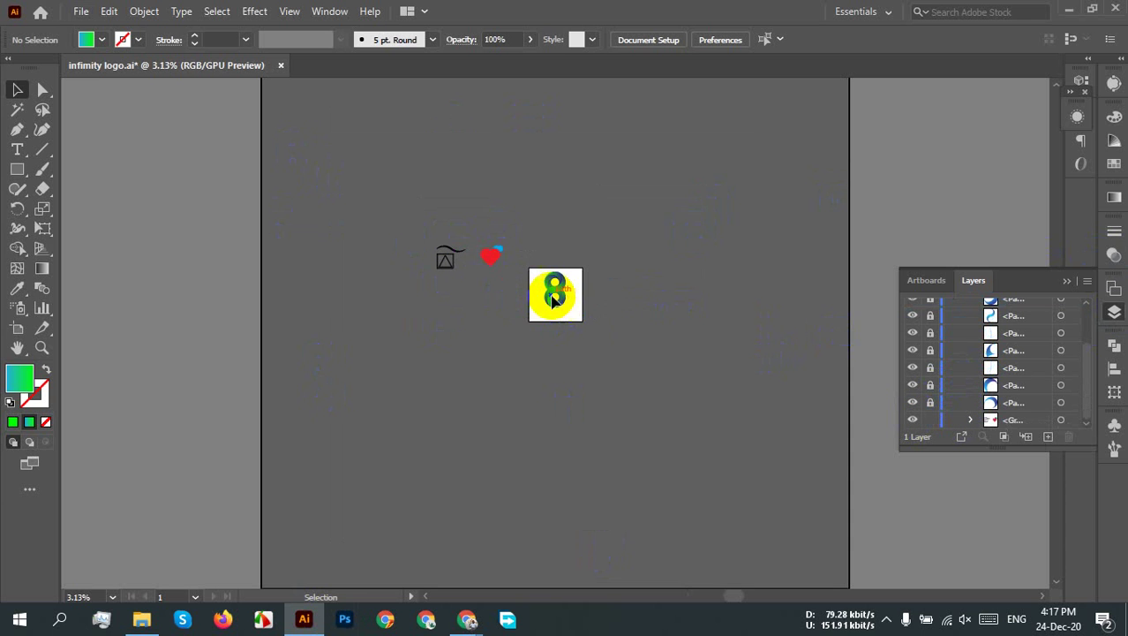
Step: Unlock all the artwork and group the figure-8 logo's paths into a single object
scroll(554, 296, up, 6)
drag(650, 282, 620, 315)
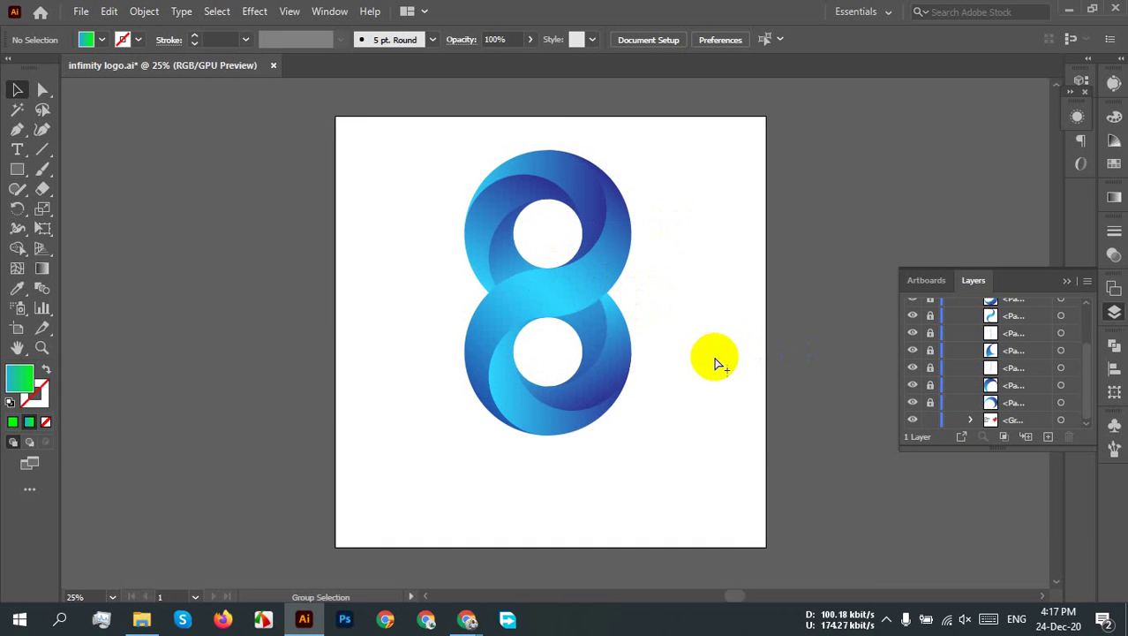
key(ctrl+a)
click(764, 291)
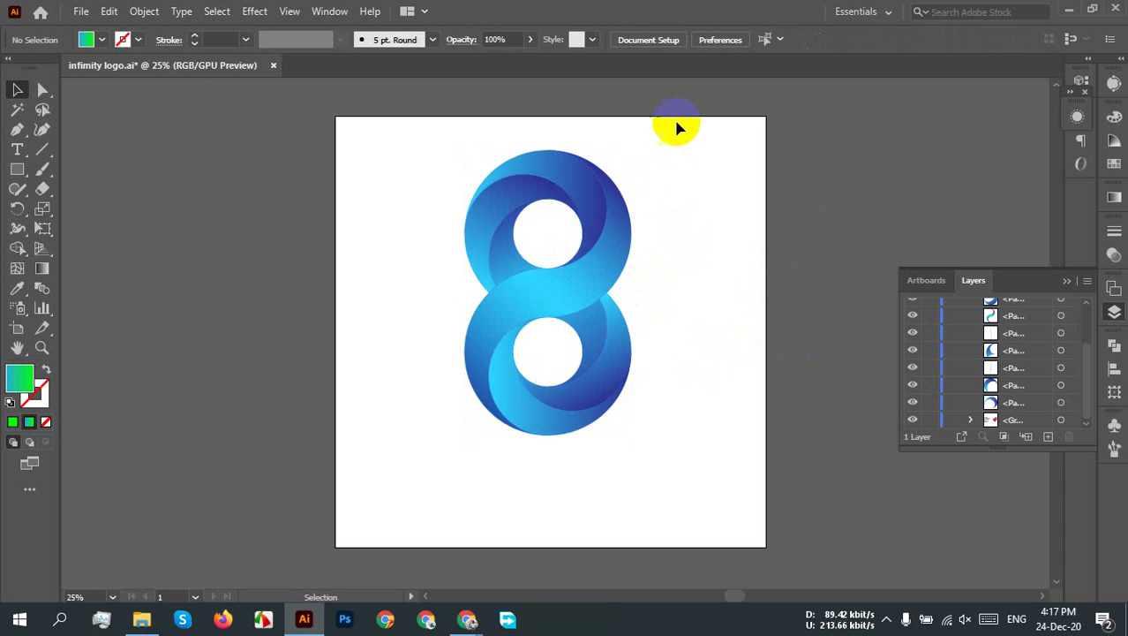
drag(676, 121, 415, 501)
right_click(553, 323)
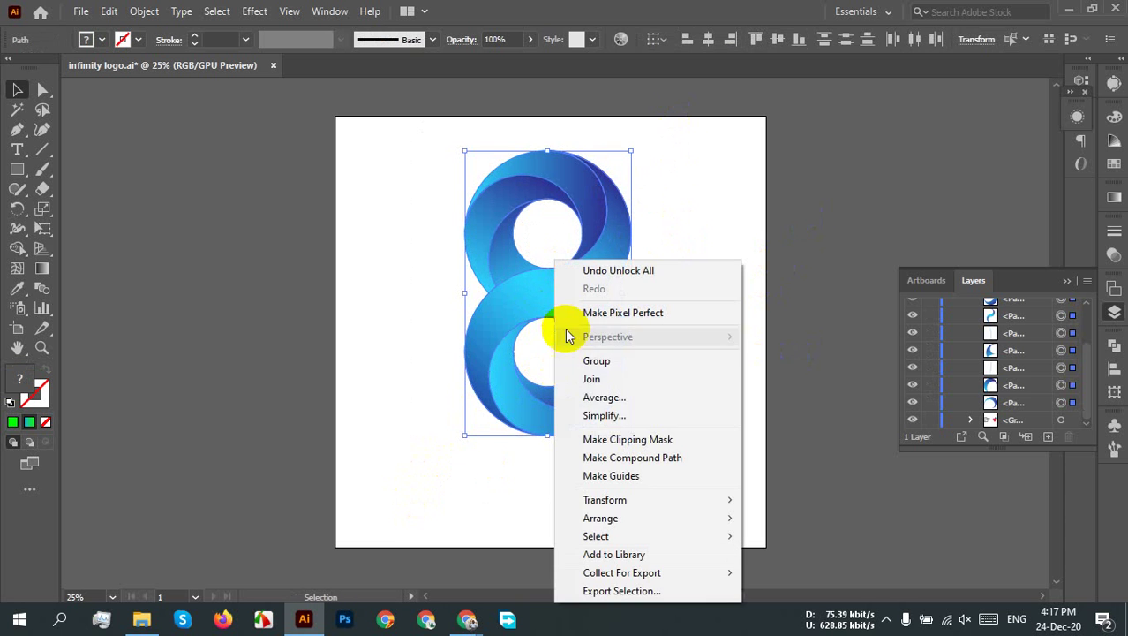
click(596, 362)
click(666, 137)
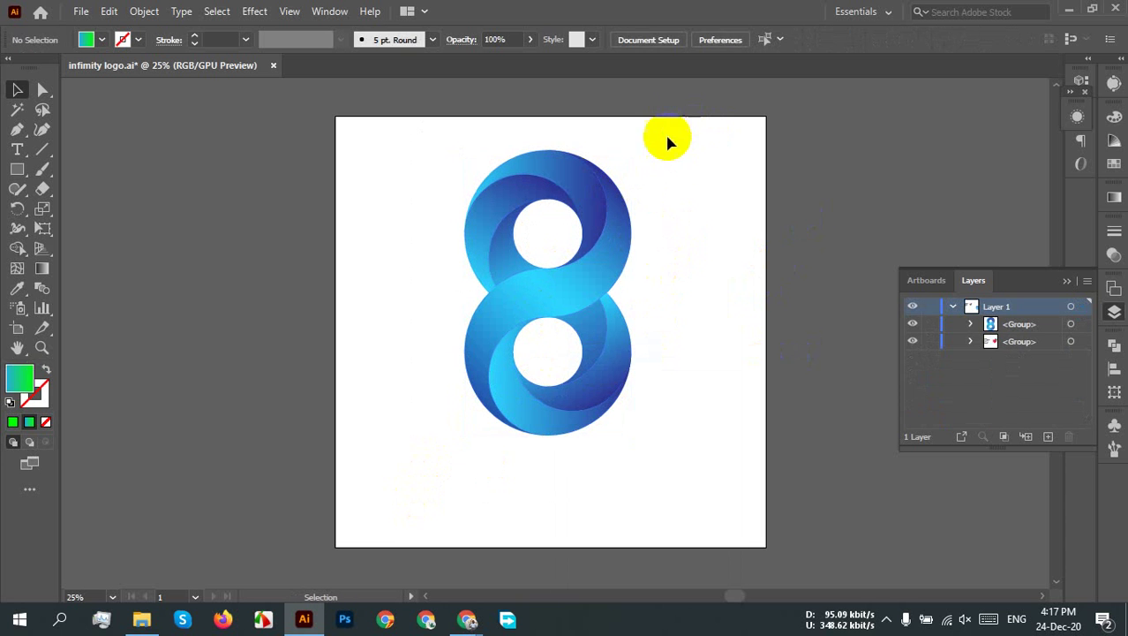
Step: Centre the grouped figure-8 logo horizontally and vertically on the artboard
click(605, 259)
click(708, 38)
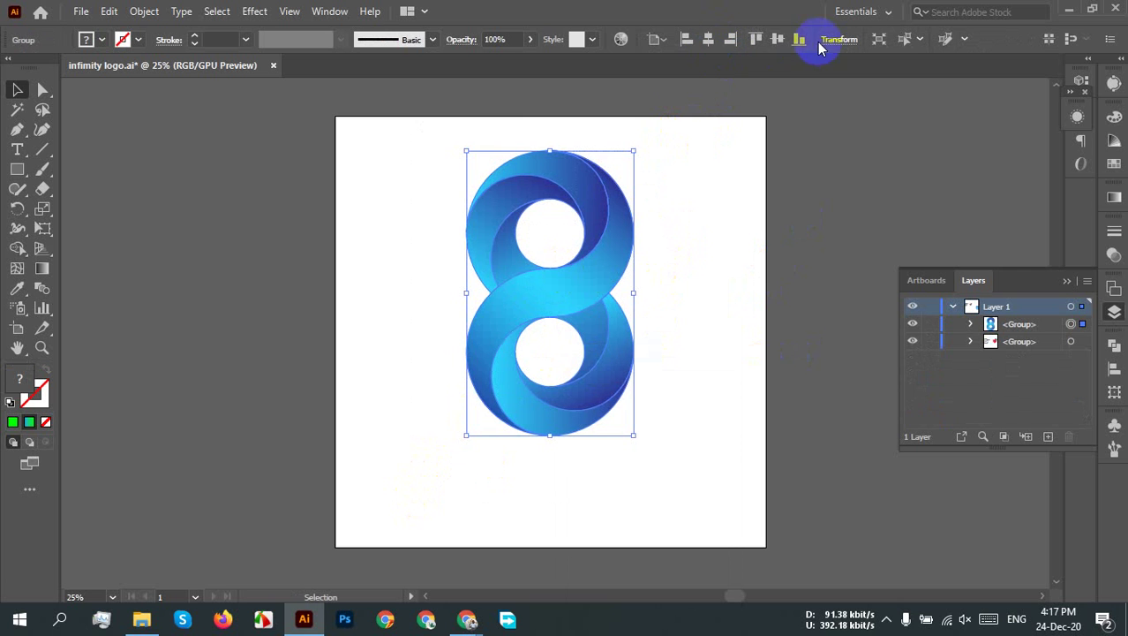
click(777, 39)
click(659, 255)
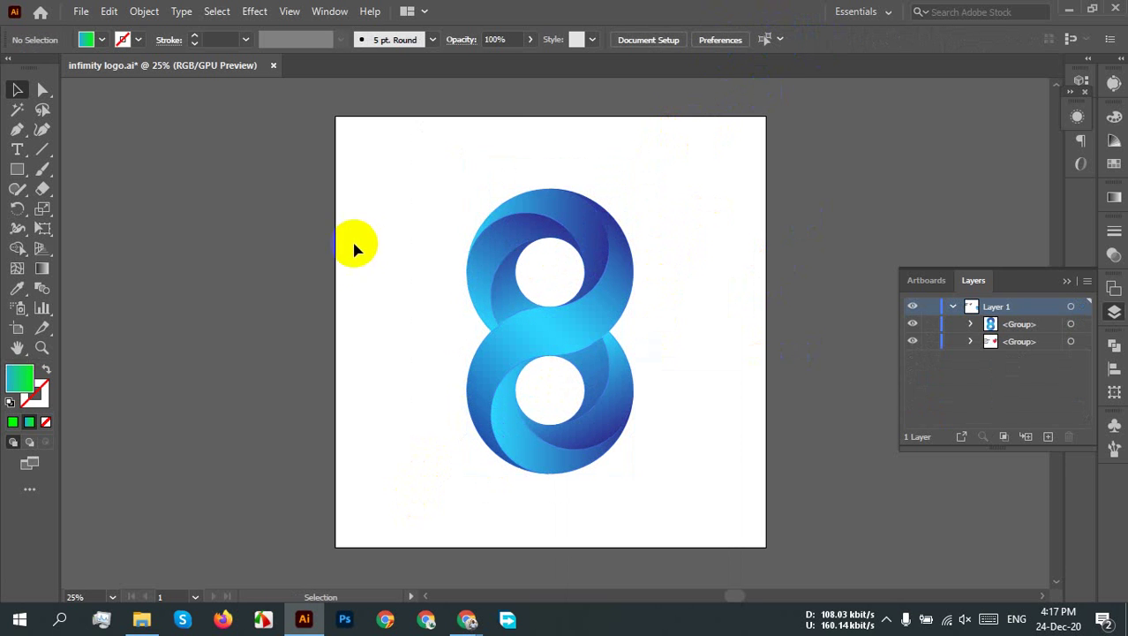
Step: Delete the stray group of hearts, square, triangle and wavy stroke outside the artboard
scroll(529, 320, down, 3)
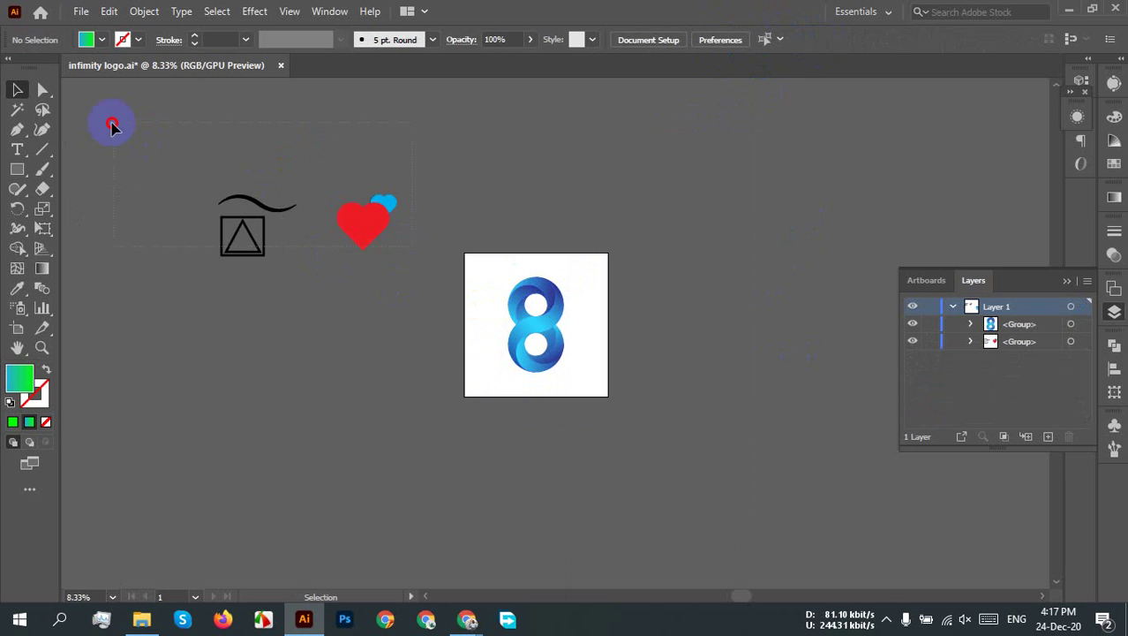
drag(112, 127, 114, 129)
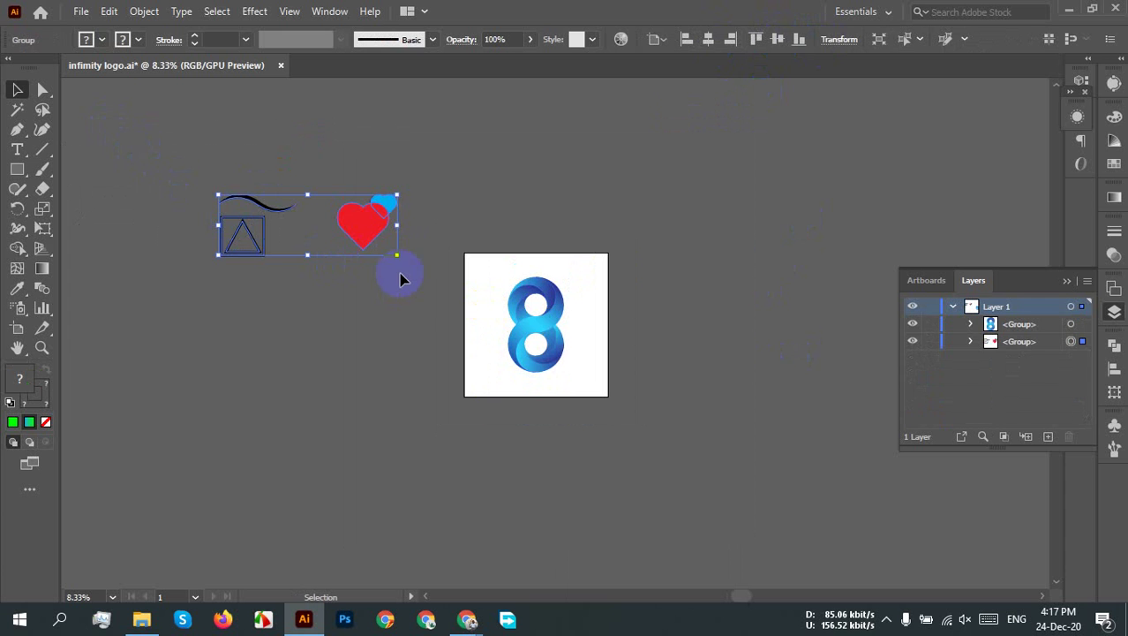
key(Delete)
Step: Export the logo to the Desktop as PNG, replacing the infimity logo file, at High (300 ppi) with a transparent background
click(81, 11)
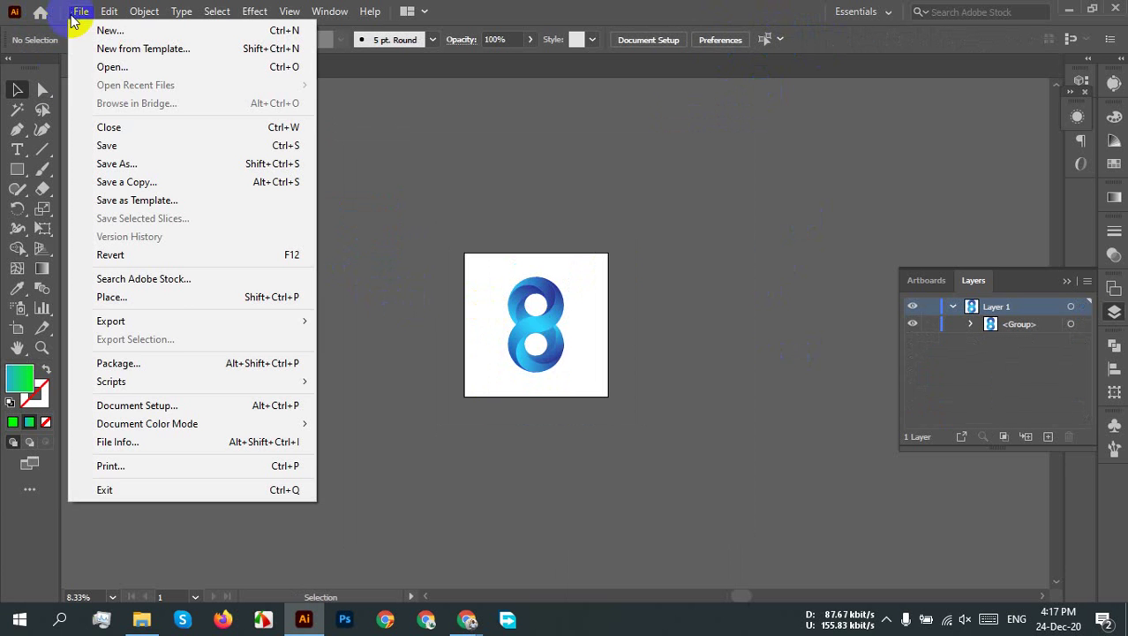
mouse_move(222, 323)
click(404, 338)
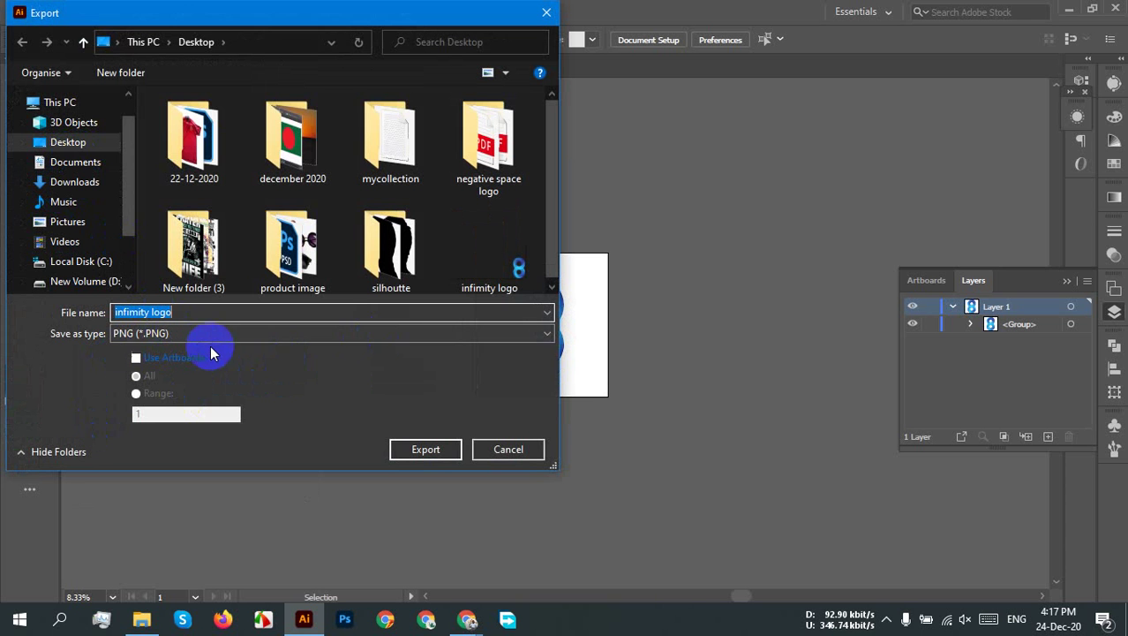
click(427, 451)
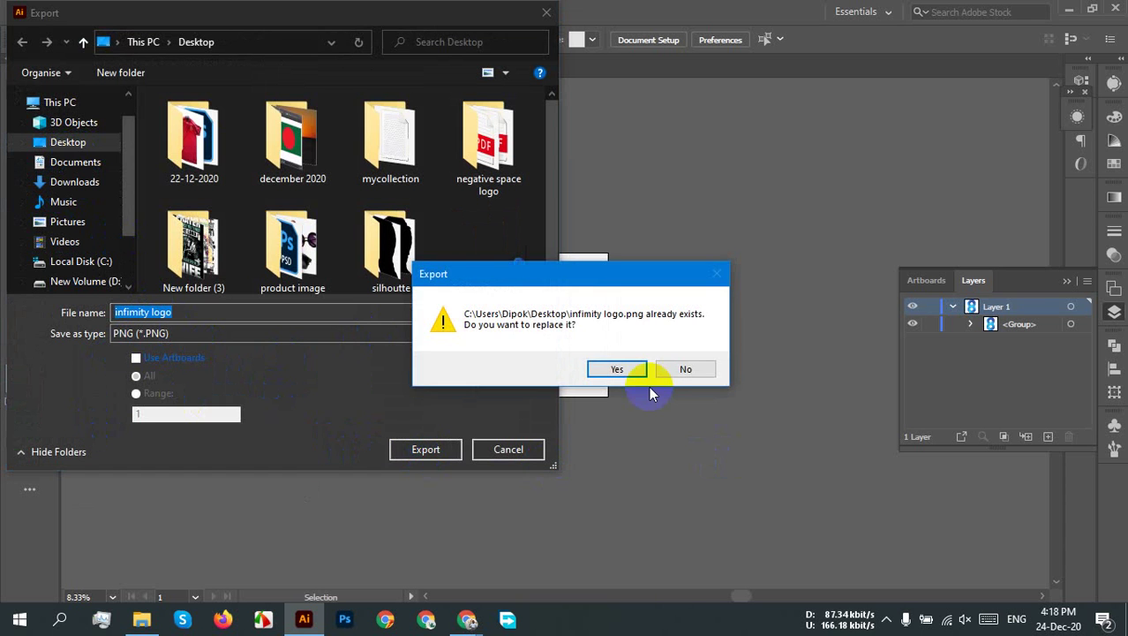
click(623, 375)
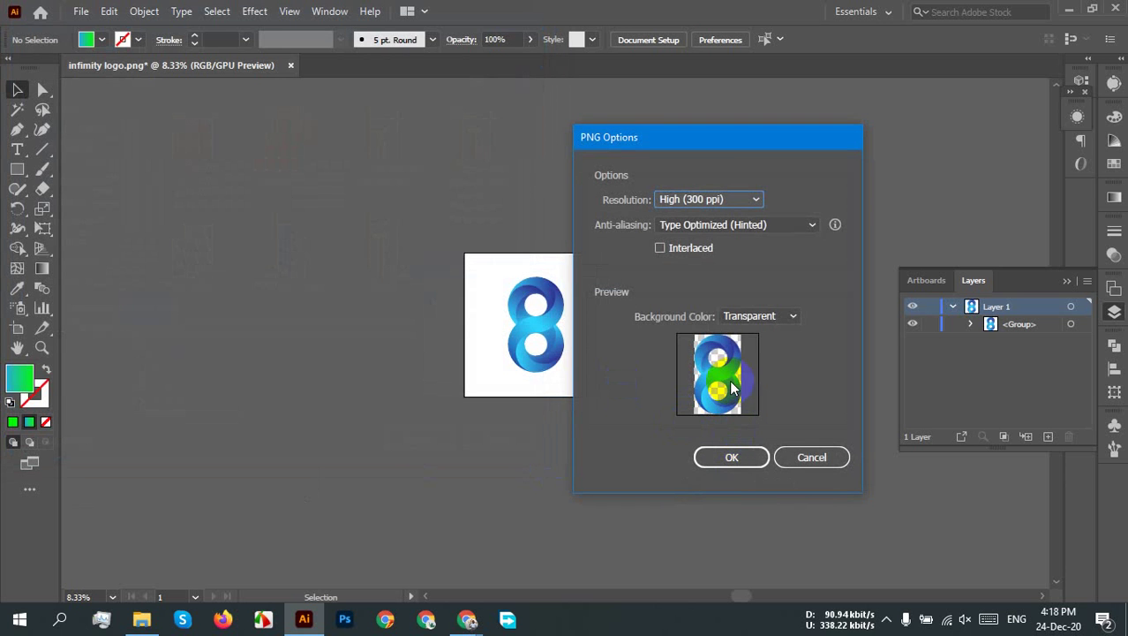
click(732, 459)
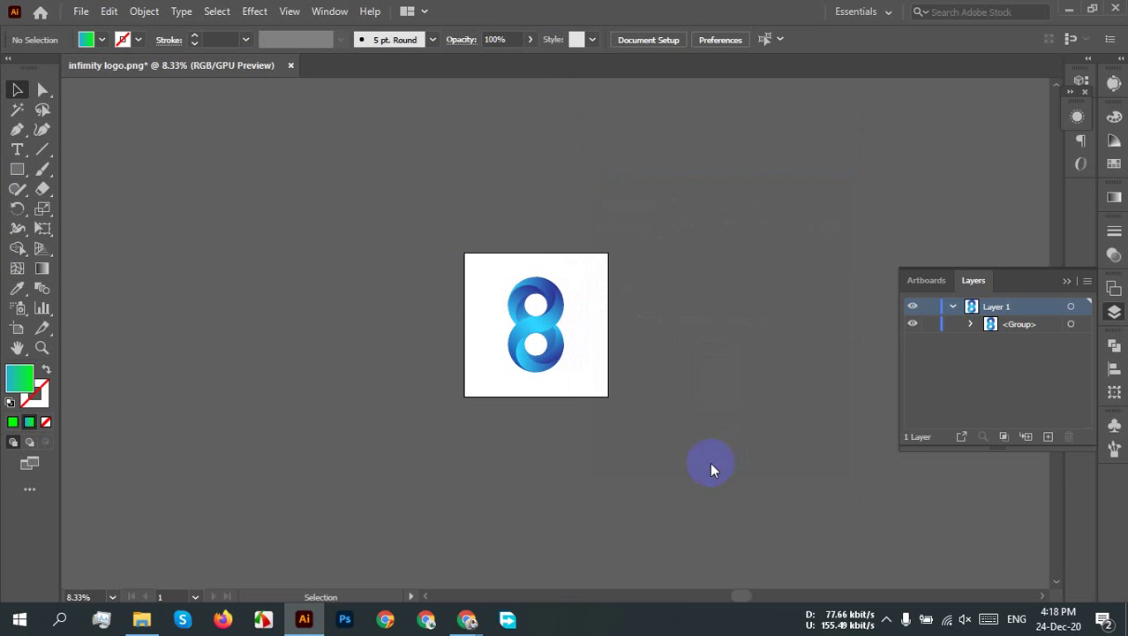
Step: Switch to File Explorer and examine the exported infimity logo PNG on the Desktop in the default image viewer
click(141, 619)
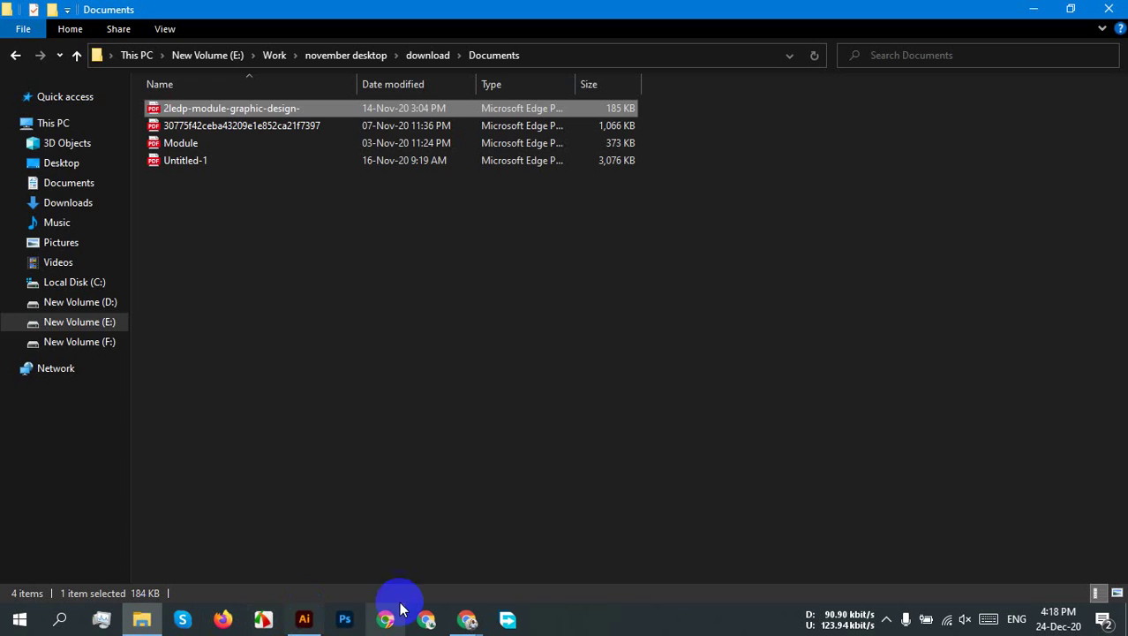
click(62, 164)
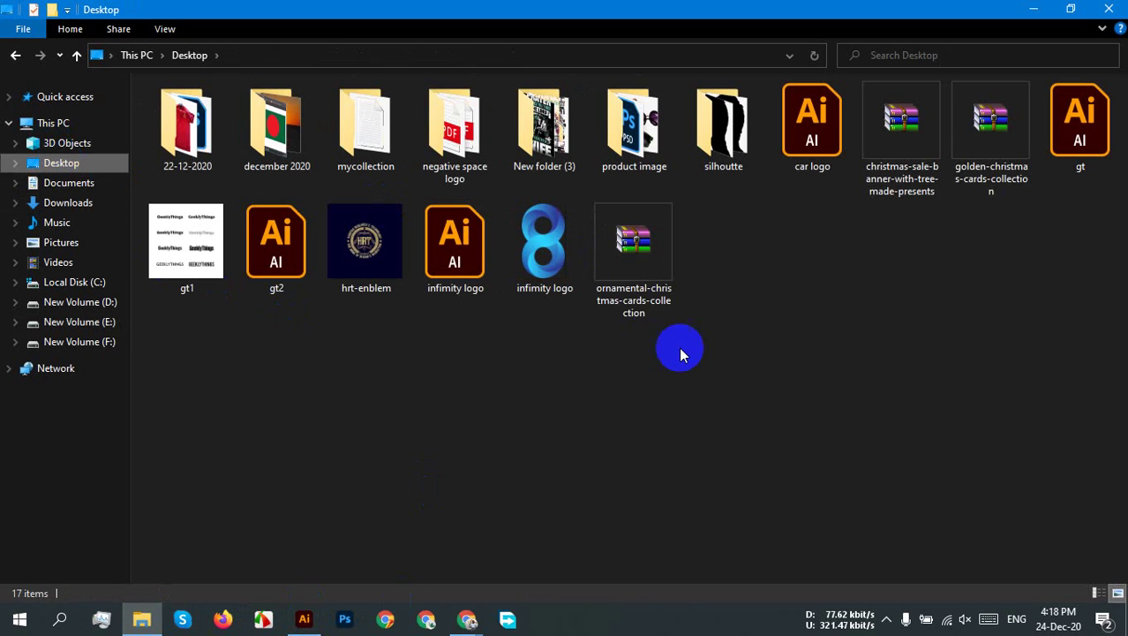
double_click(556, 234)
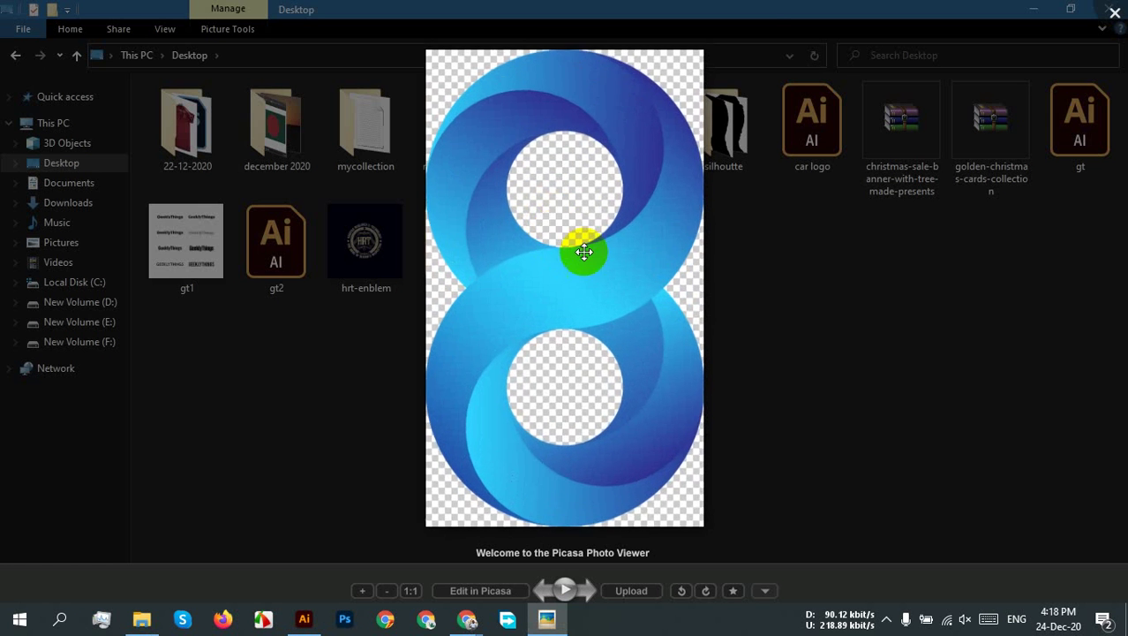
scroll(626, 270, down, 3)
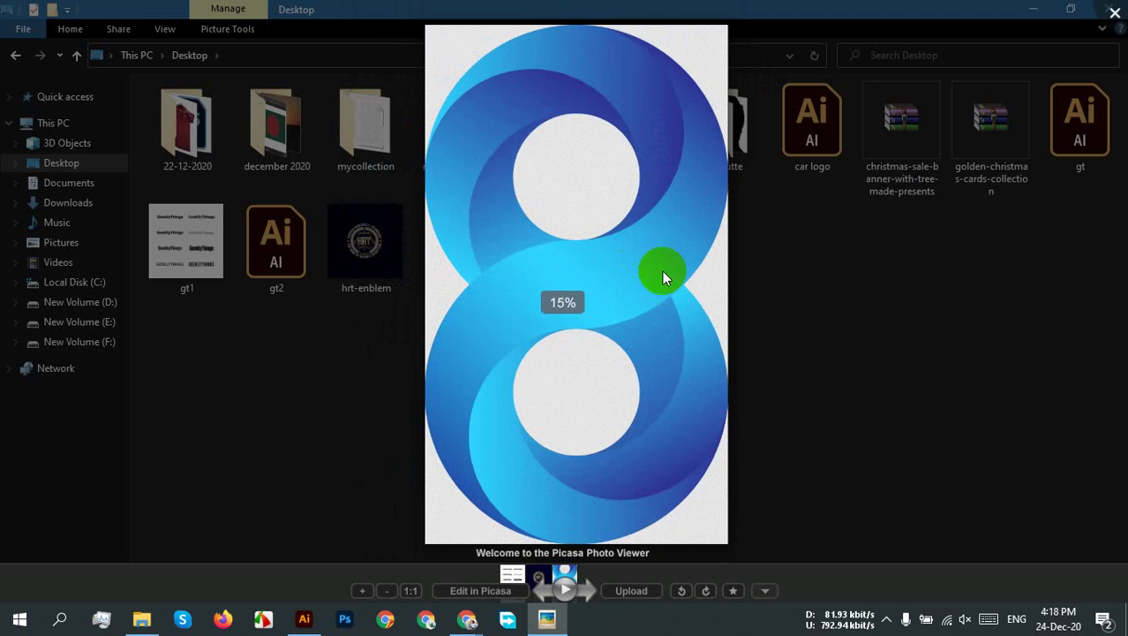
click(1114, 20)
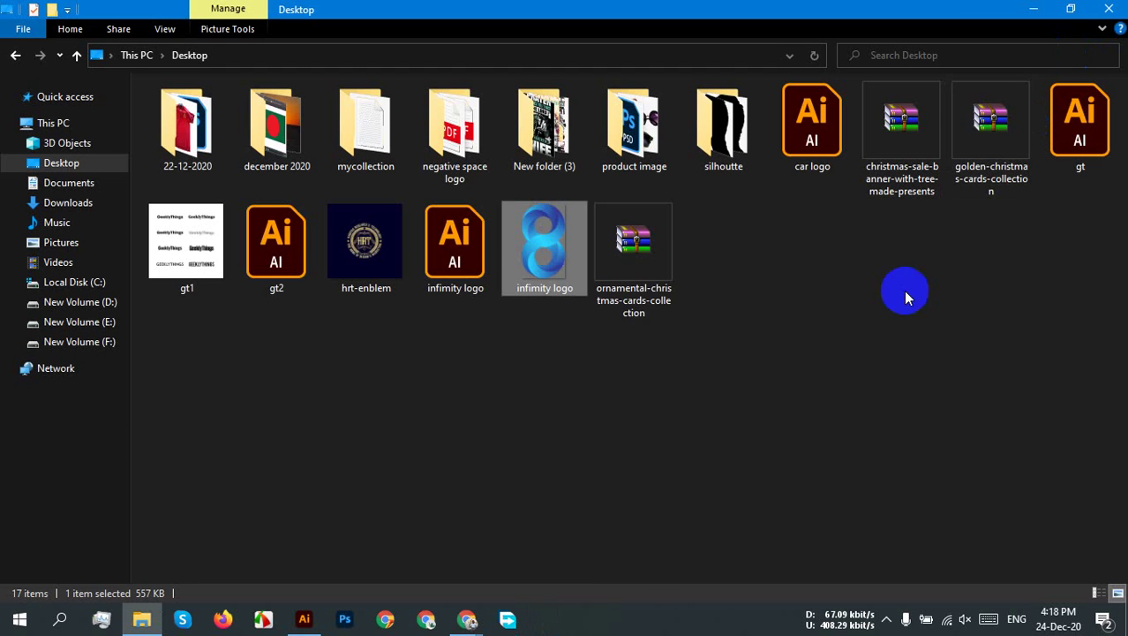
Step: View the infimity logo PNG in Photos to check its background, and return to Illustrator
right_click(572, 291)
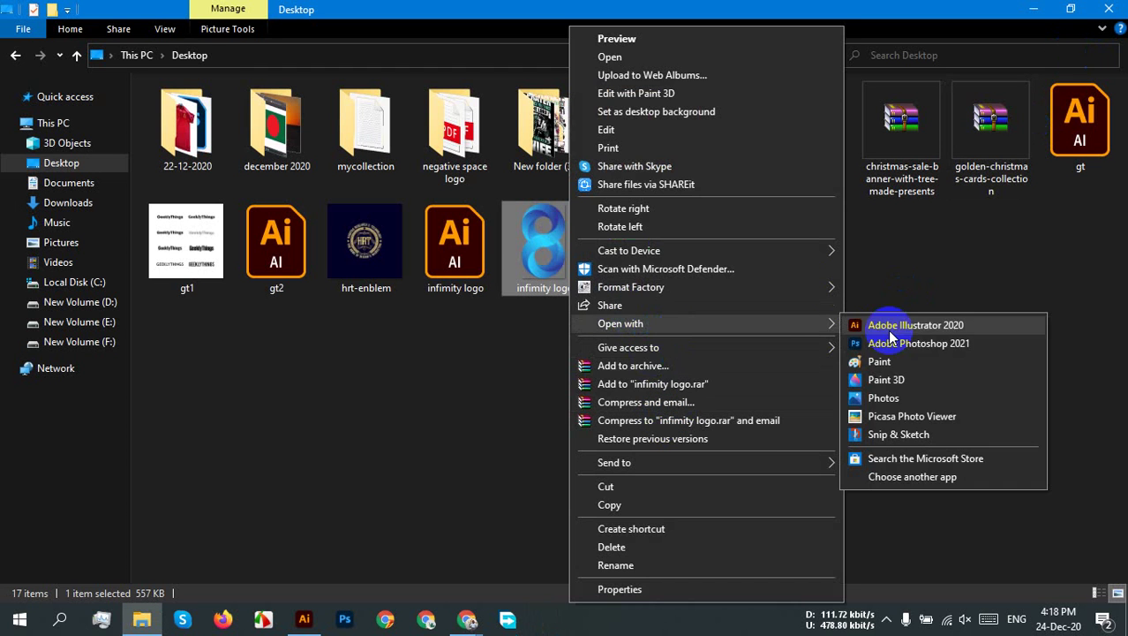
mouse_move(657, 324)
click(886, 398)
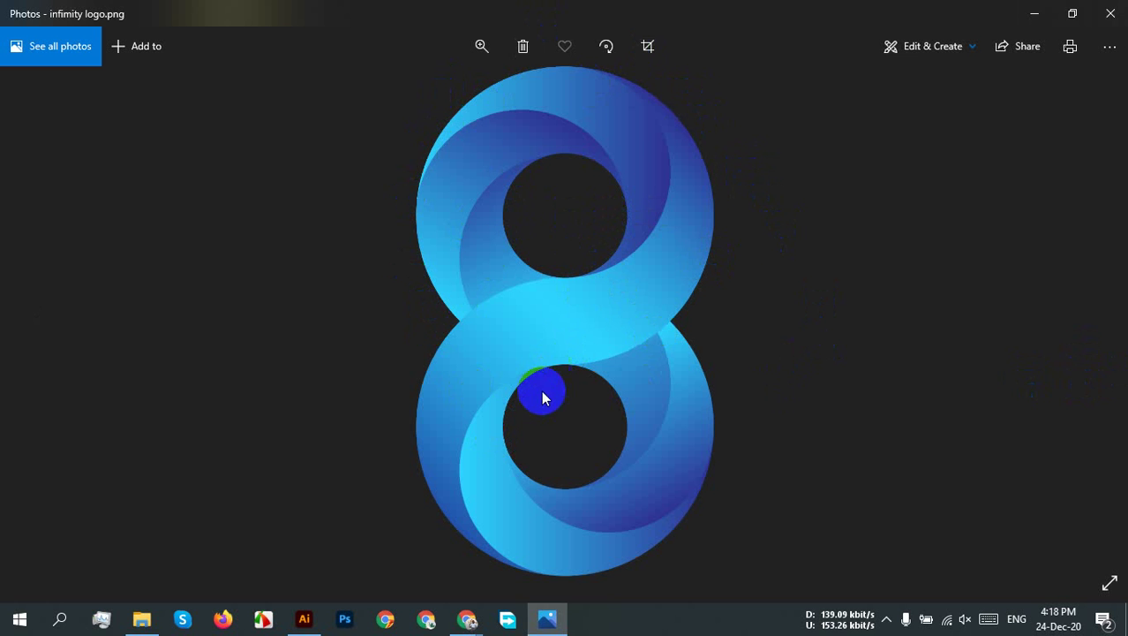
click(1111, 13)
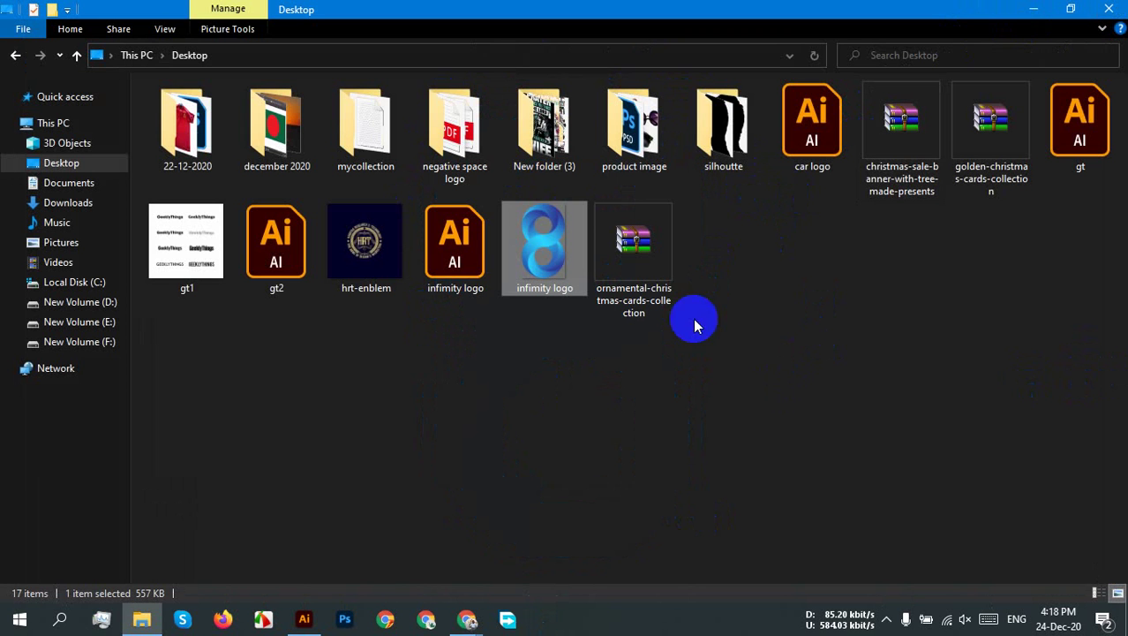
click(307, 621)
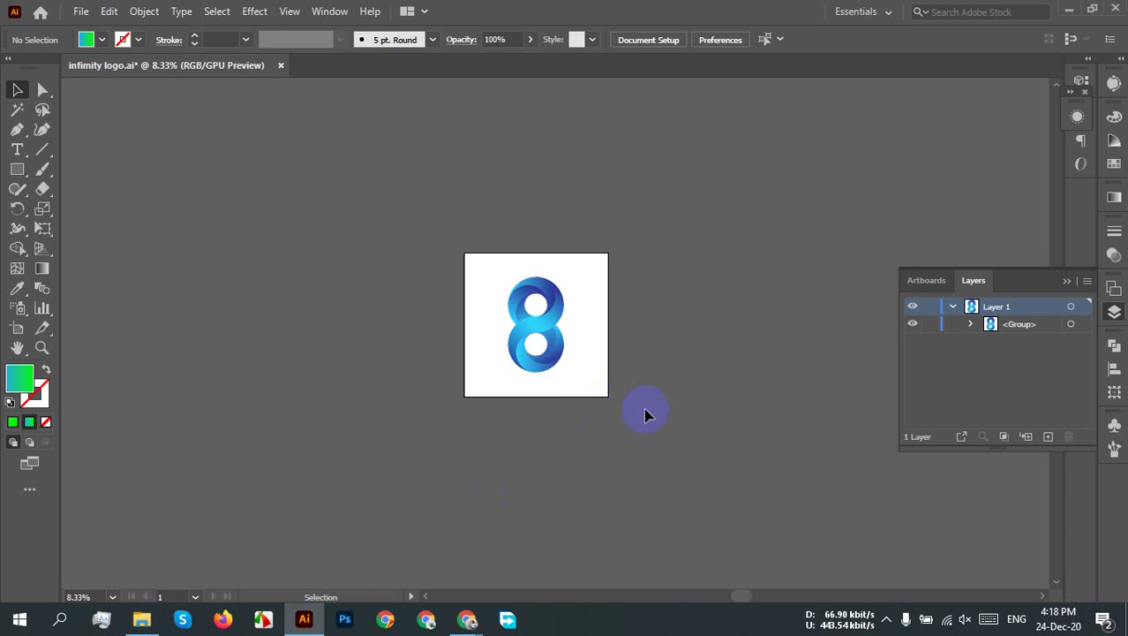
Step: Open the logo in Save for Web, fit the preview on screen and set the export format to PNG-24
key(ctrl+0)
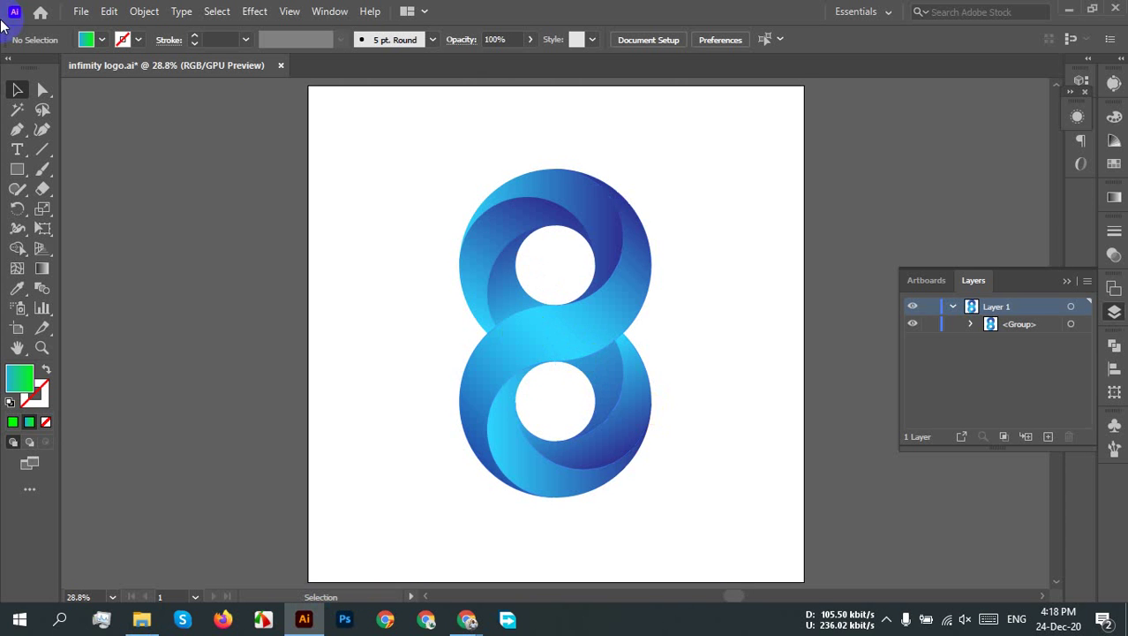
click(71, 12)
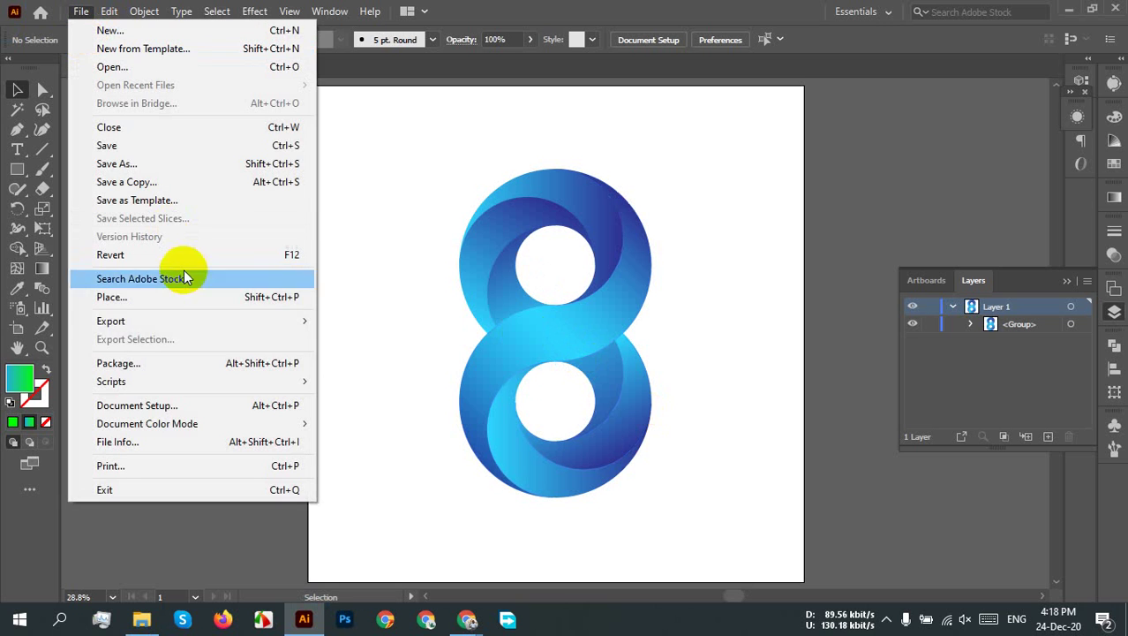
mouse_move(235, 326)
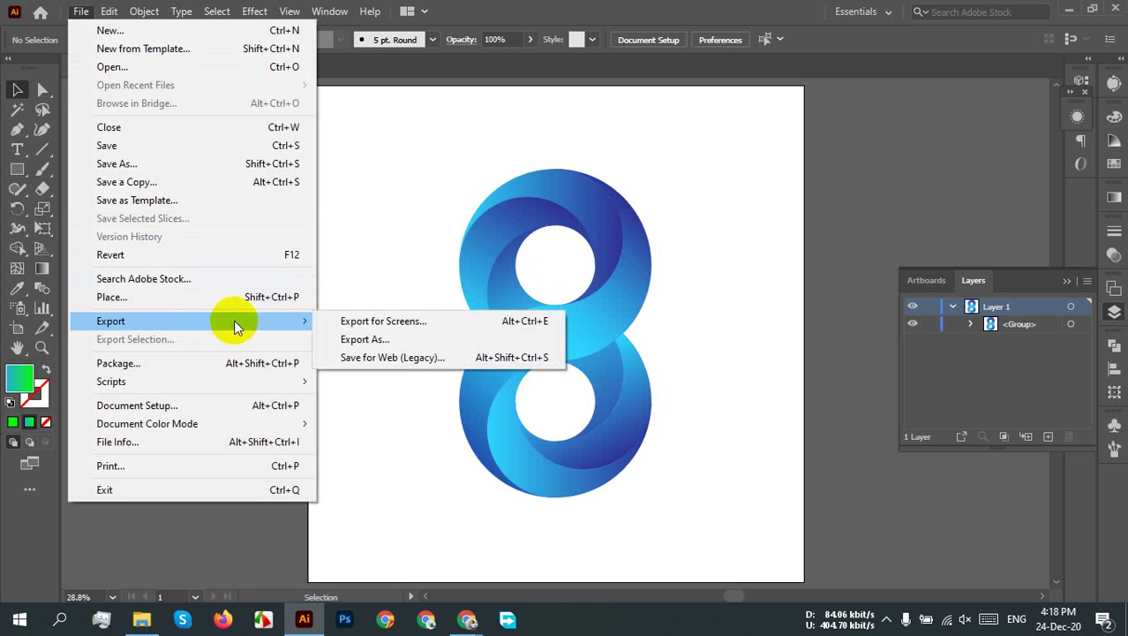
click(517, 356)
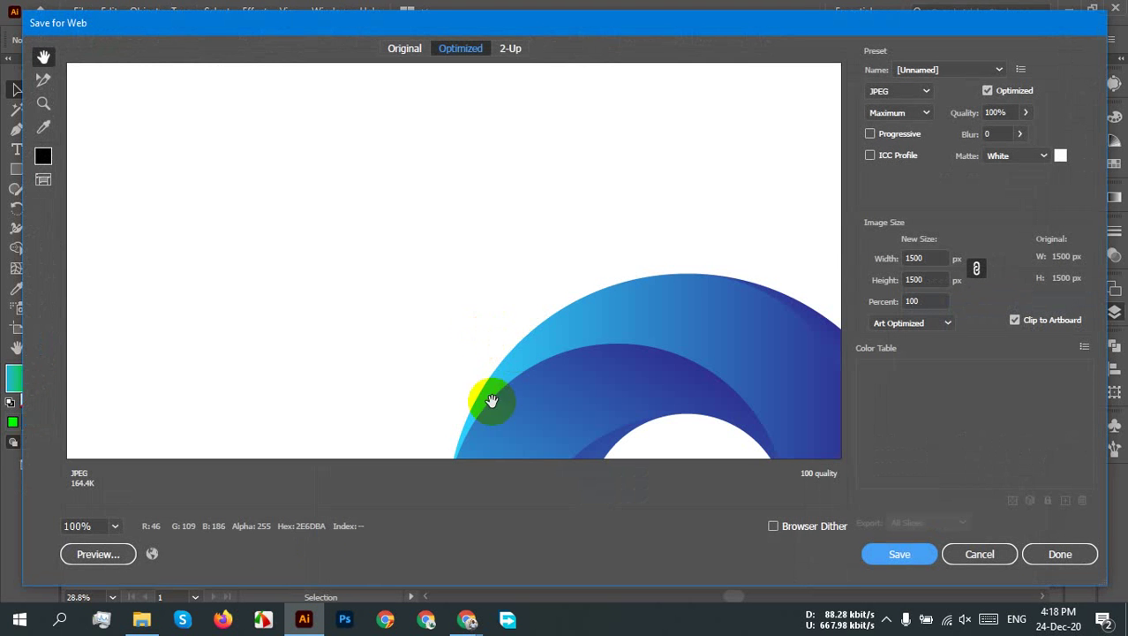
click(97, 526)
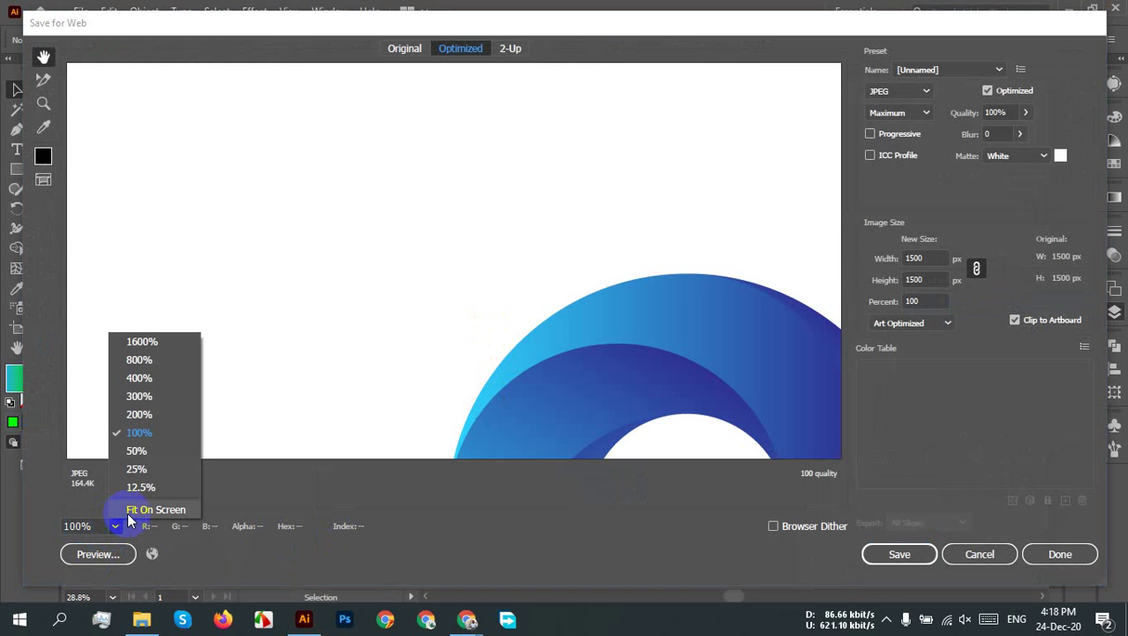
click(155, 509)
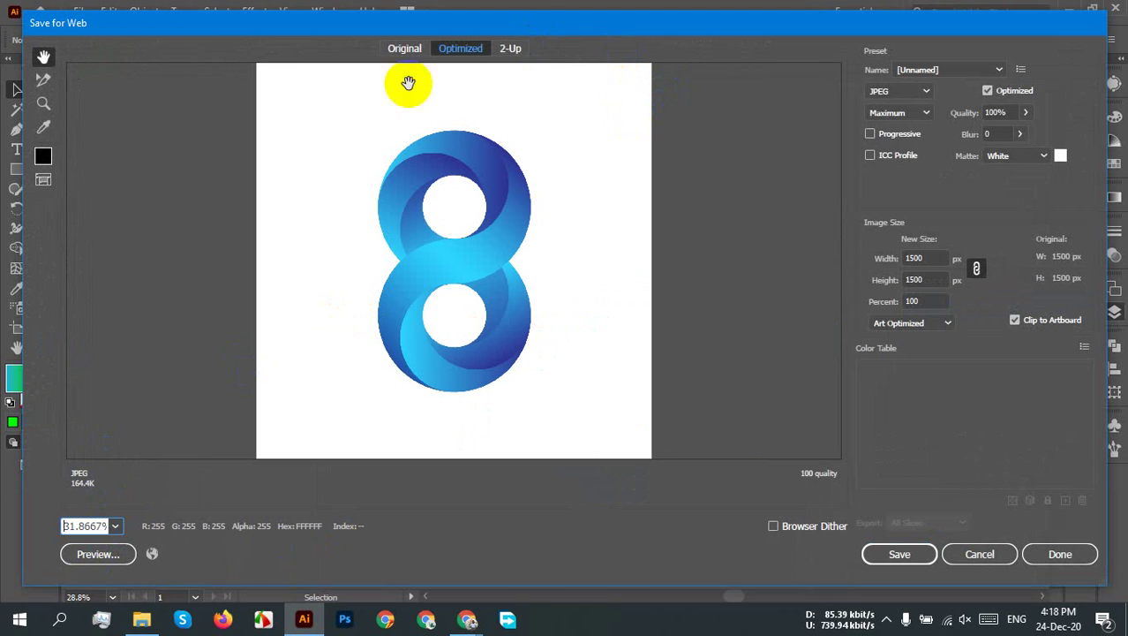
click(910, 95)
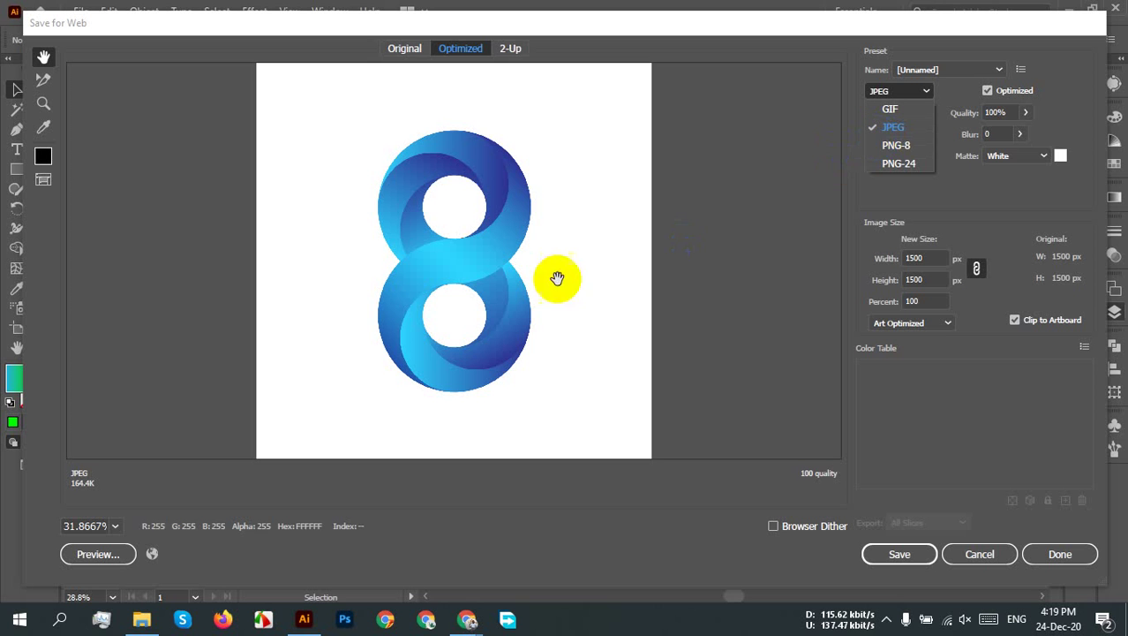
click(894, 163)
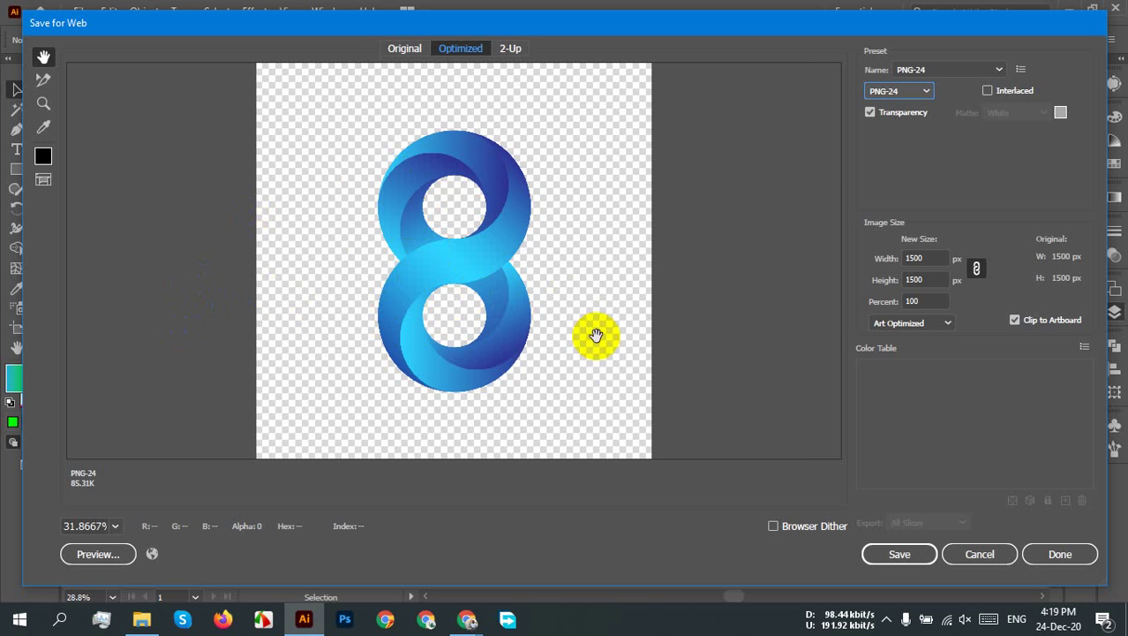
Step: Review the export's width and height fields and the preset options, including Convert to sRGB, without changing them
double_click(915, 257)
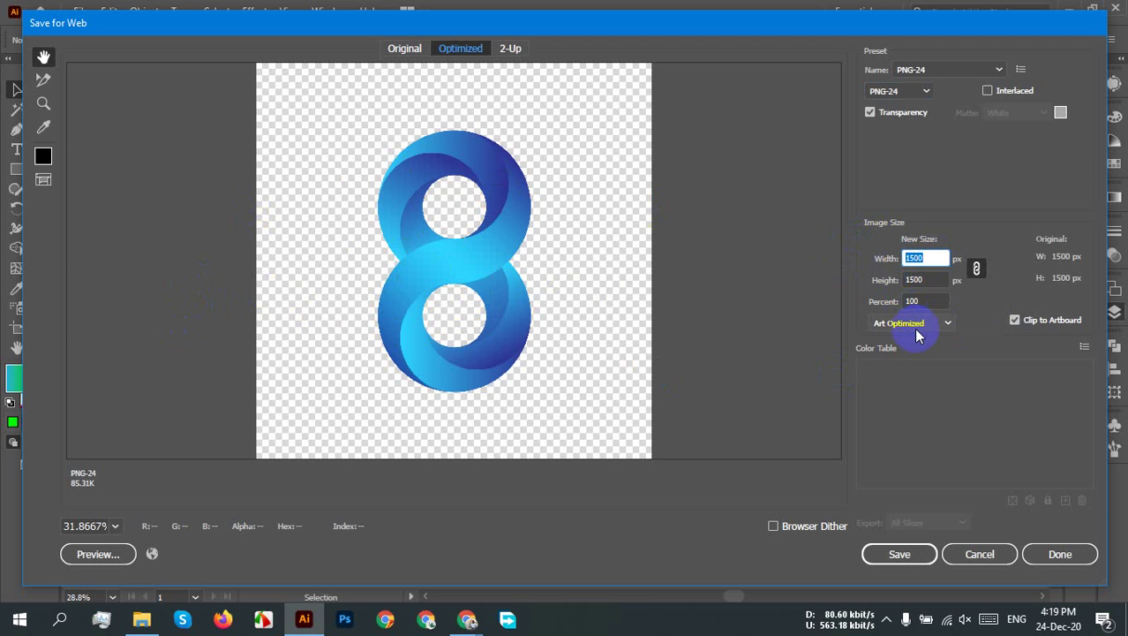
double_click(936, 258)
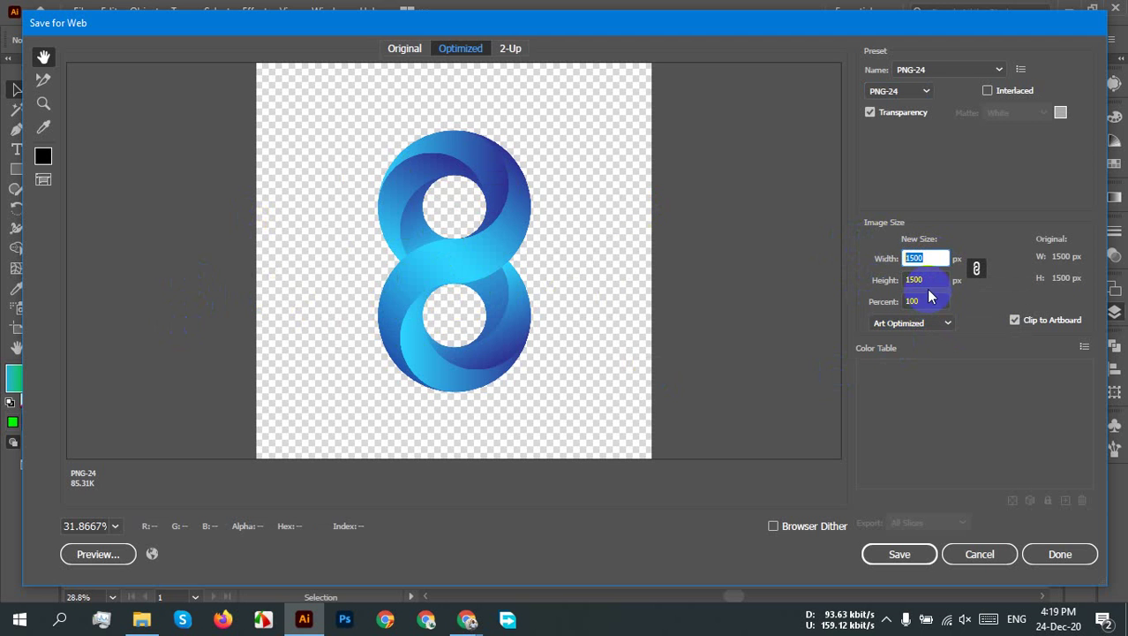
click(870, 275)
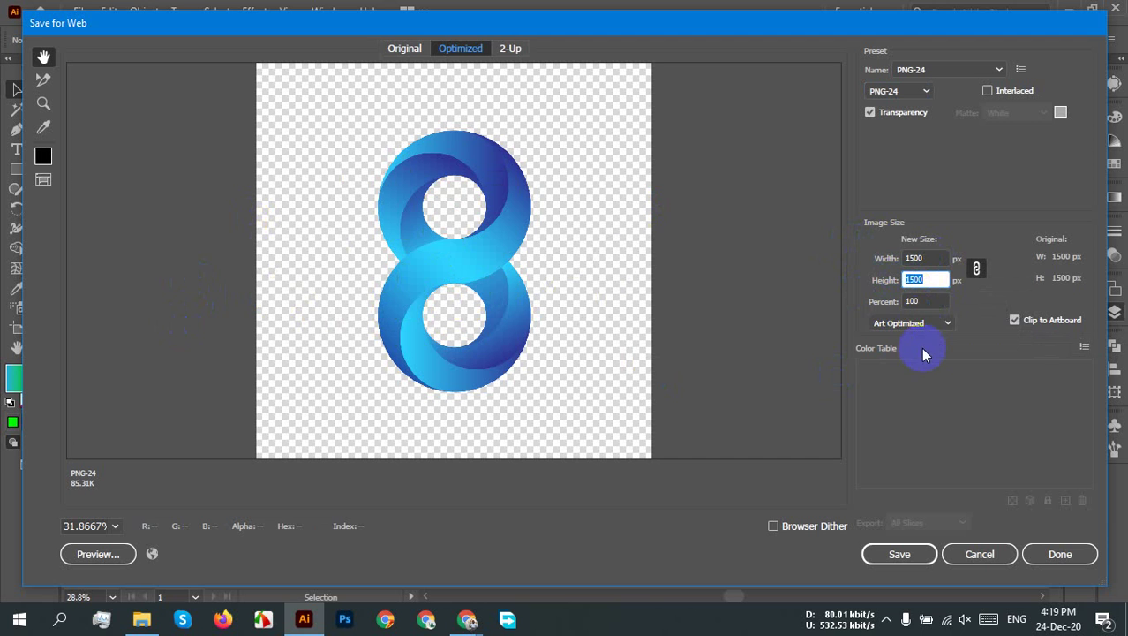
click(290, 391)
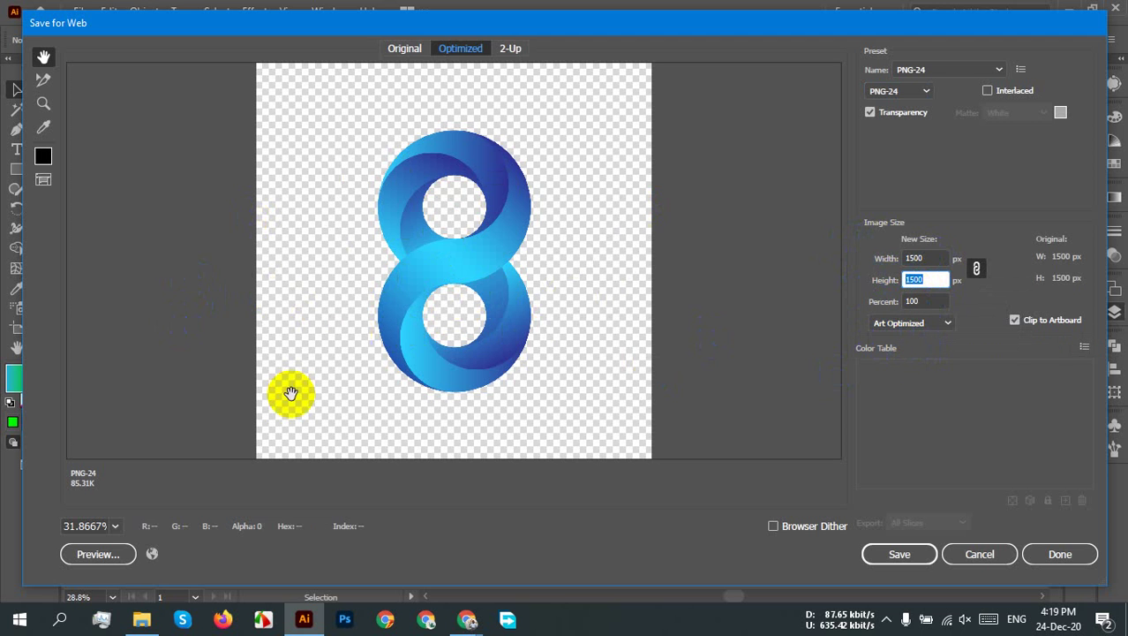
click(924, 556)
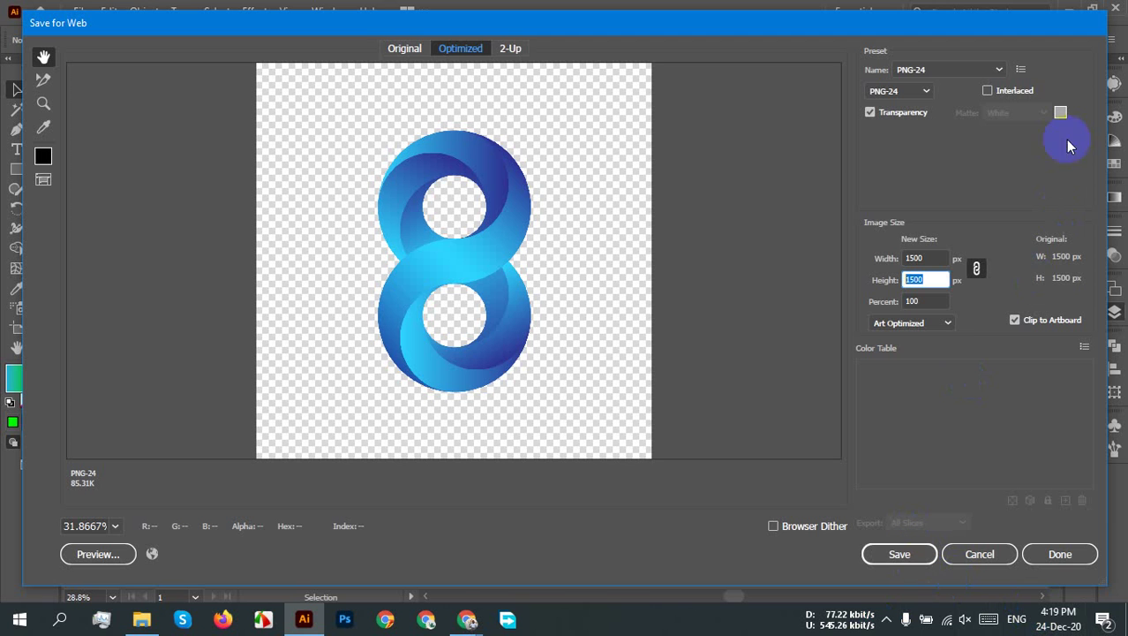
click(1021, 68)
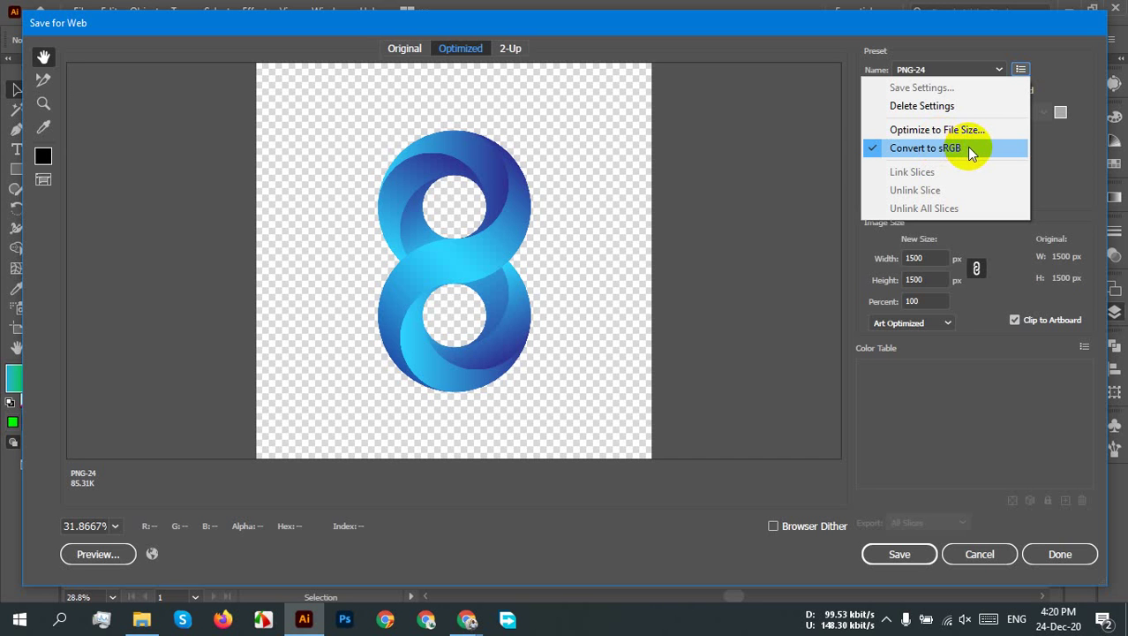
click(846, 502)
Step: Save the optimized PNG to the Desktop under the file name "infimity-logo 3vc xb"
click(899, 554)
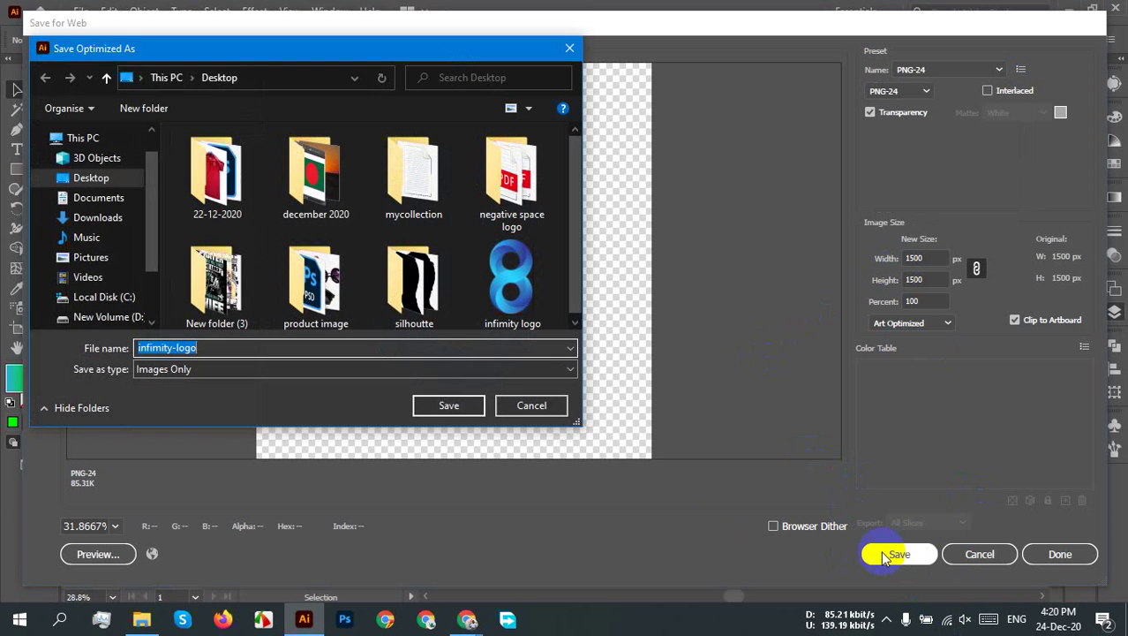
click(210, 350)
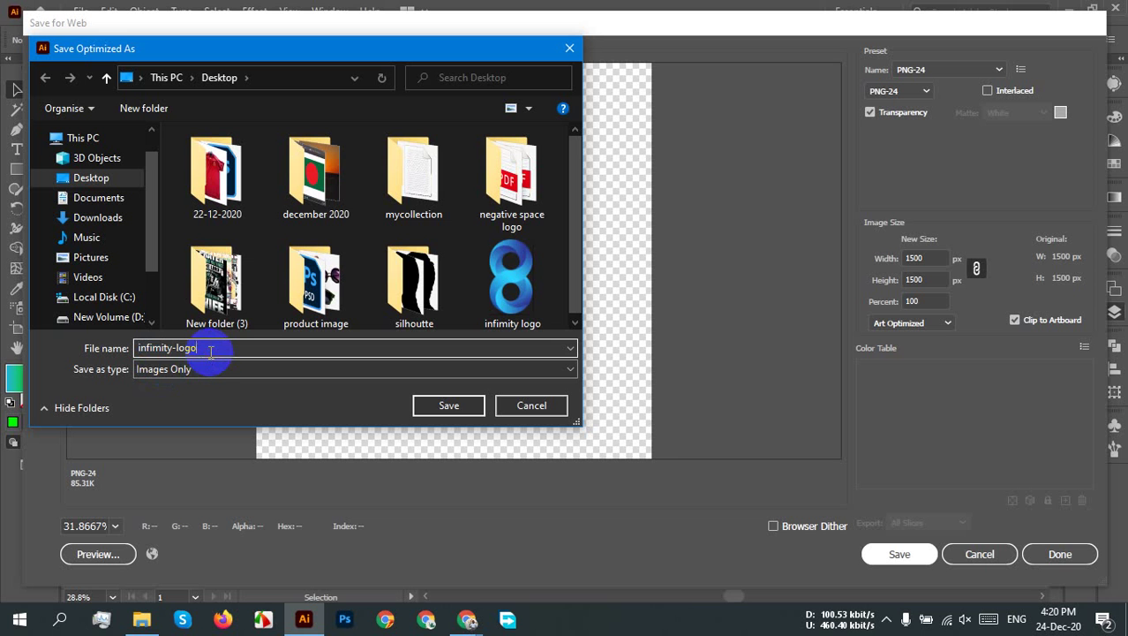
text(3vc xb)
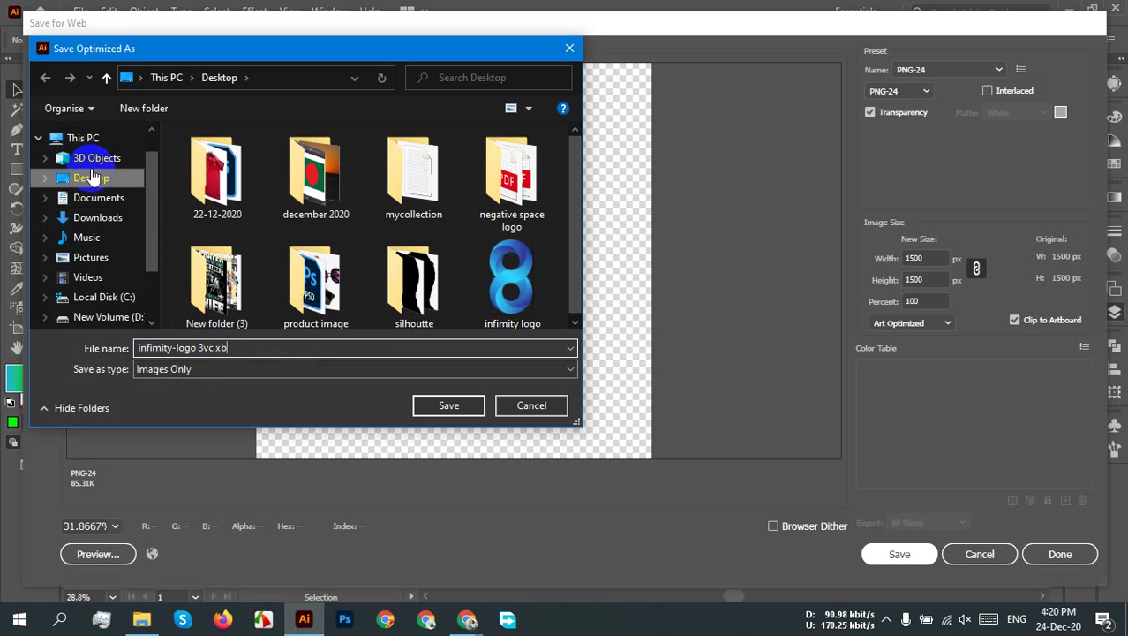
click(447, 409)
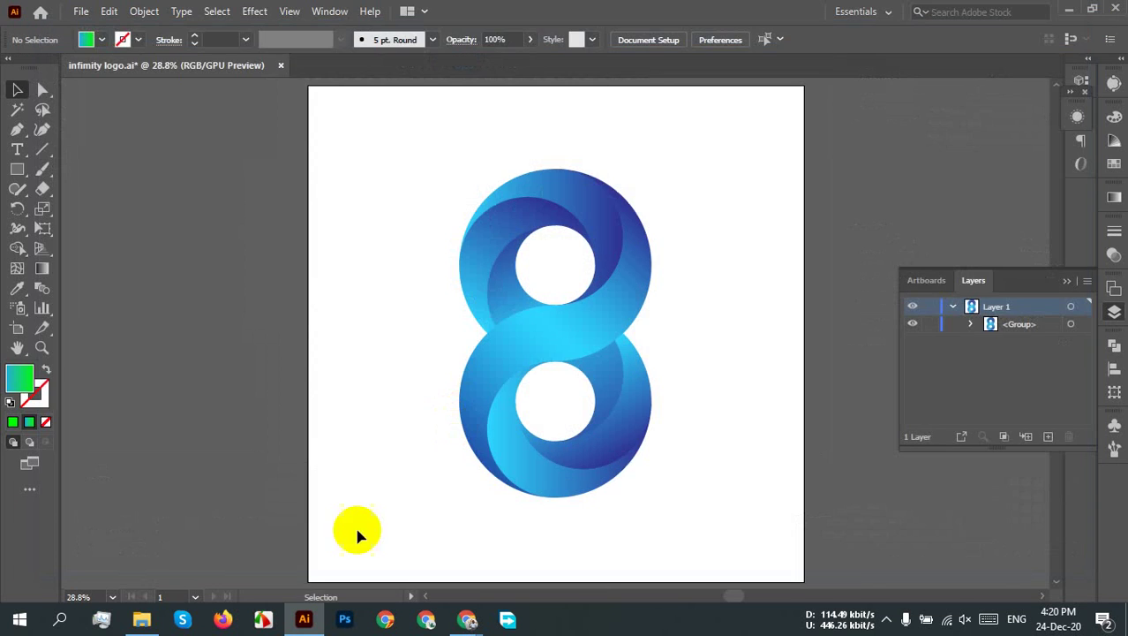
Step: Switch to File Explorer, view the exported infimity-logo-3vc-xb PNG in the default image viewer, and return to Illustrator
click(141, 619)
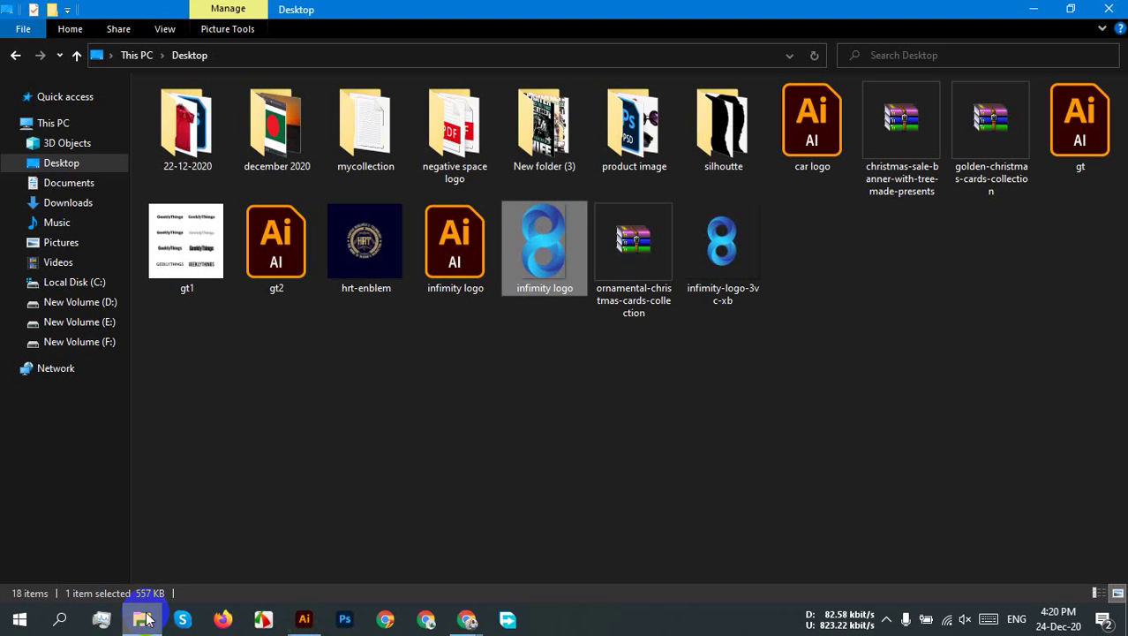
double_click(730, 262)
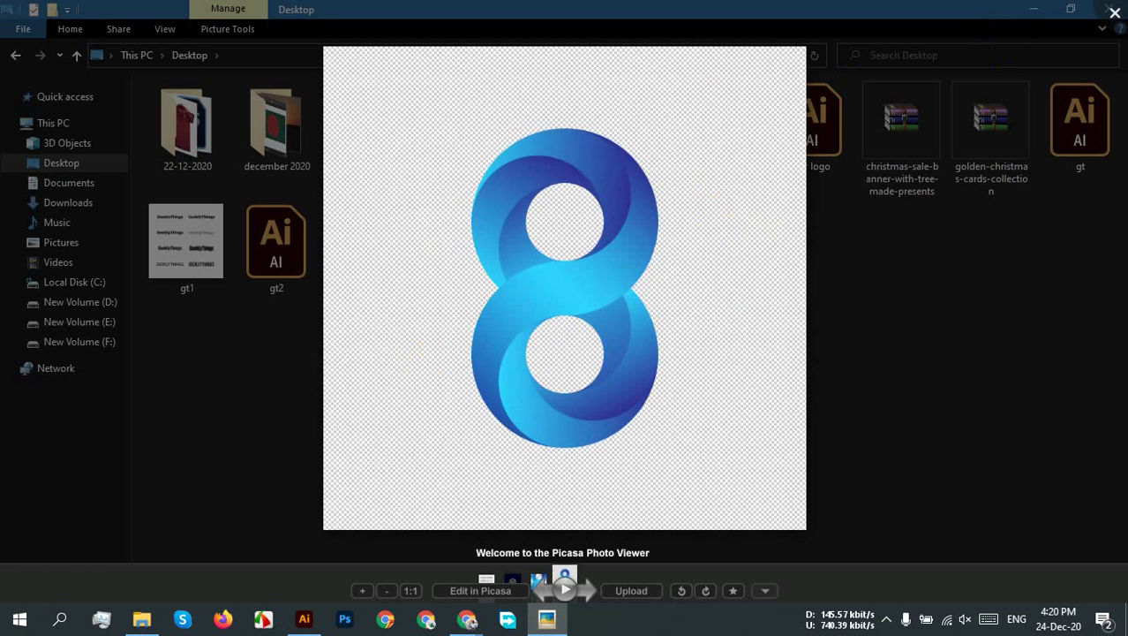
click(1115, 13)
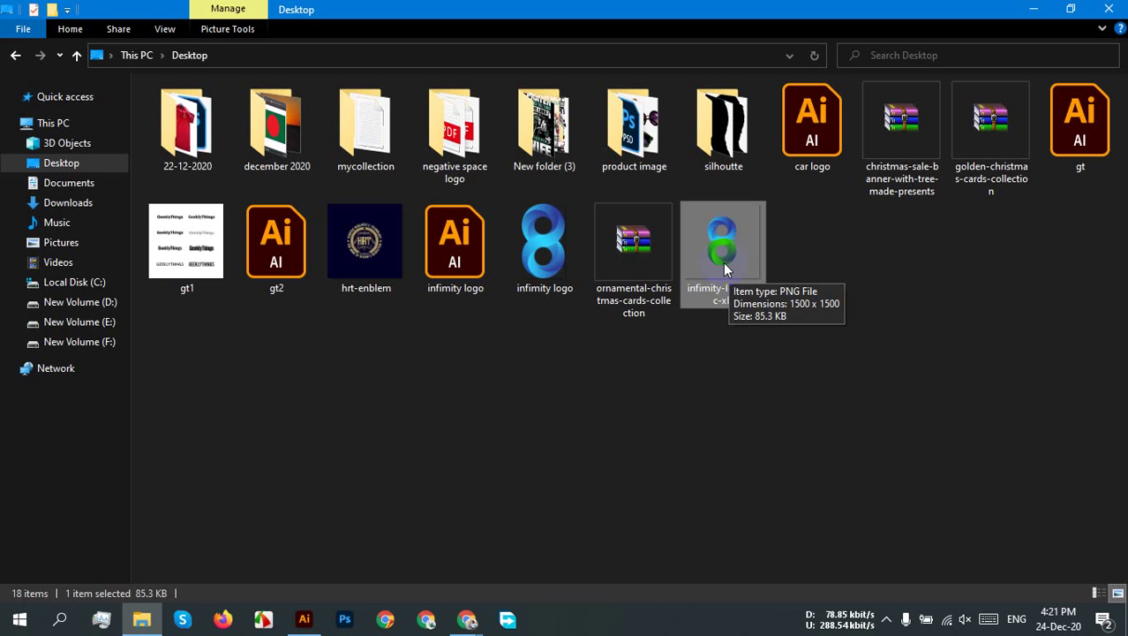
click(304, 619)
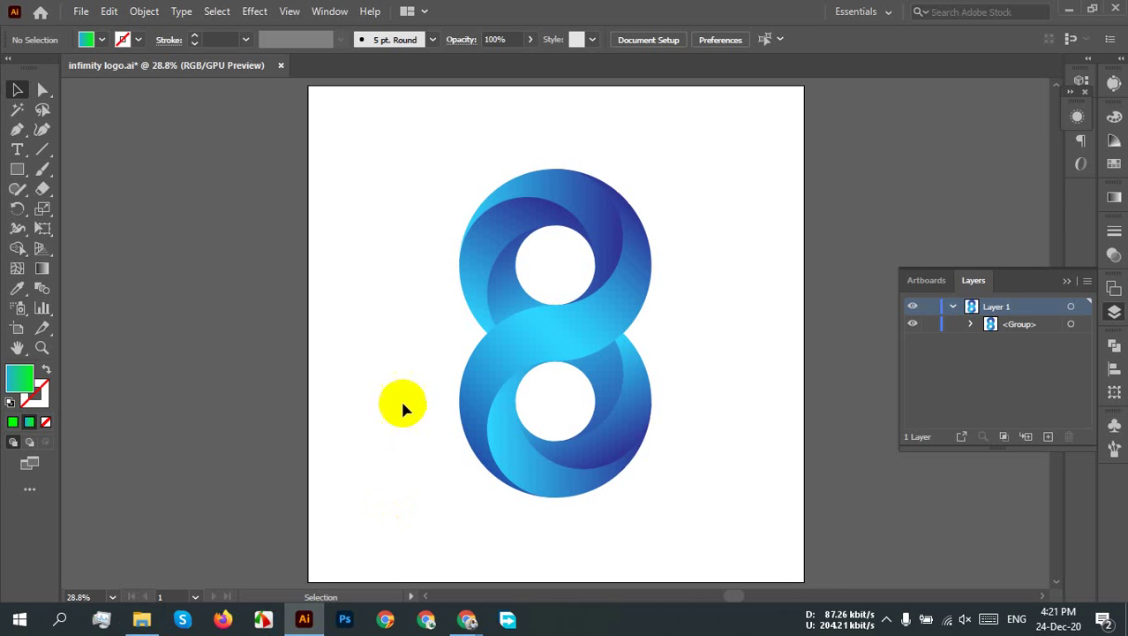
Step: Restore the deleted group of hearts, square, triangle and wavy stroke outside the artboard
scroll(363, 326, down, 4)
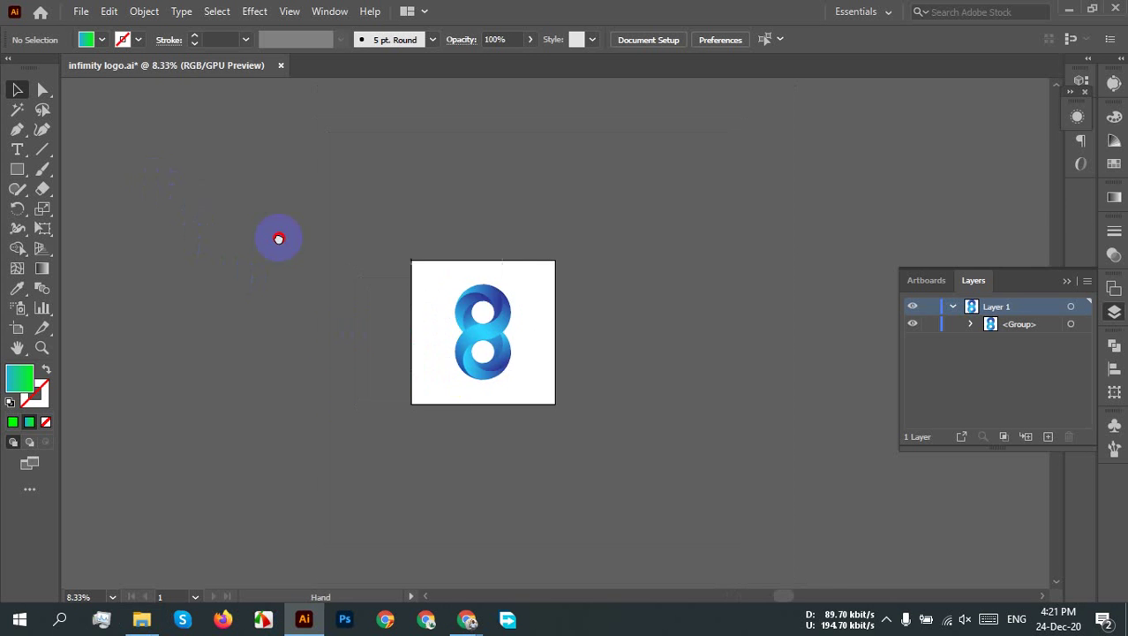
drag(279, 239, 326, 236)
click(326, 243)
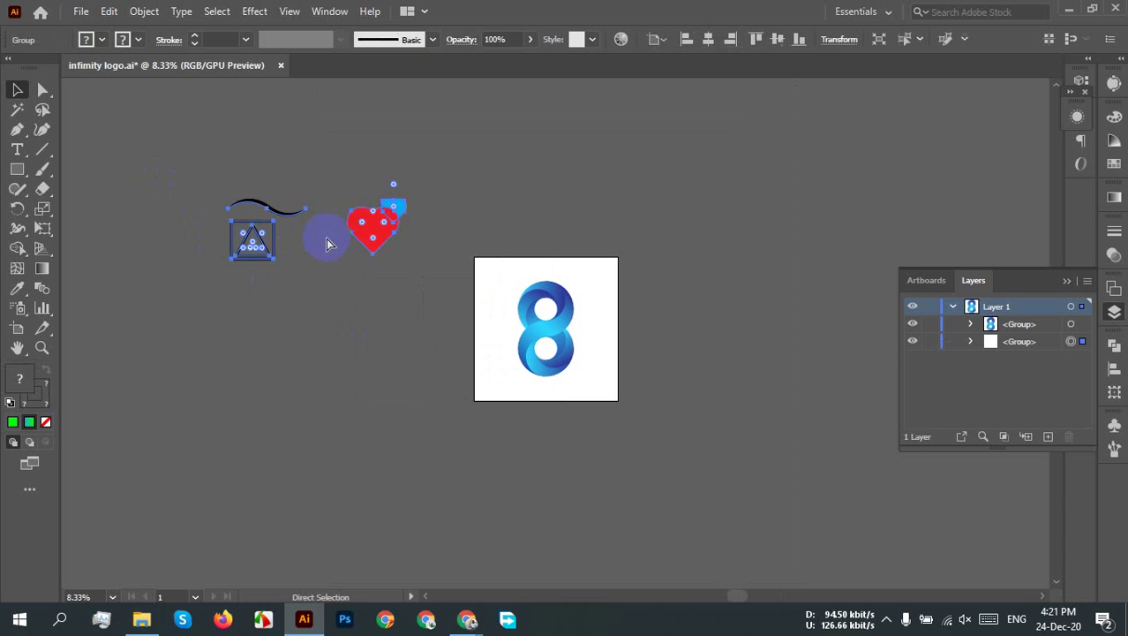
click(631, 381)
Step: Preview the artboard in Save for Web, fitted on screen, to check how shapes outside it are handled, and cancel without saving
key(ctrl+alt+shift+s)
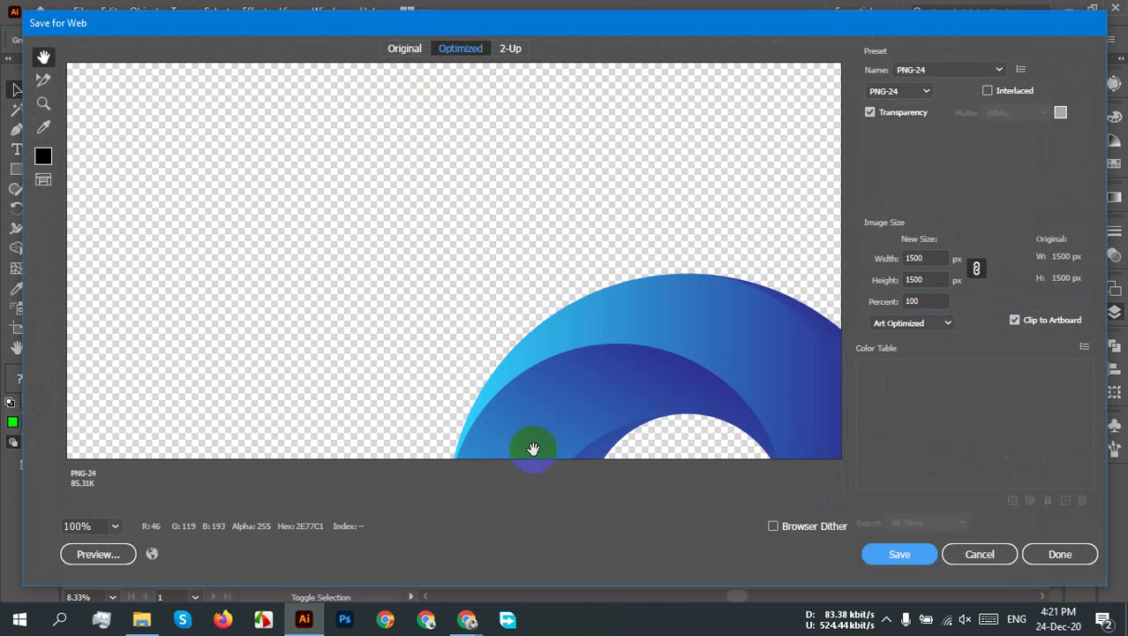
click(114, 525)
click(128, 505)
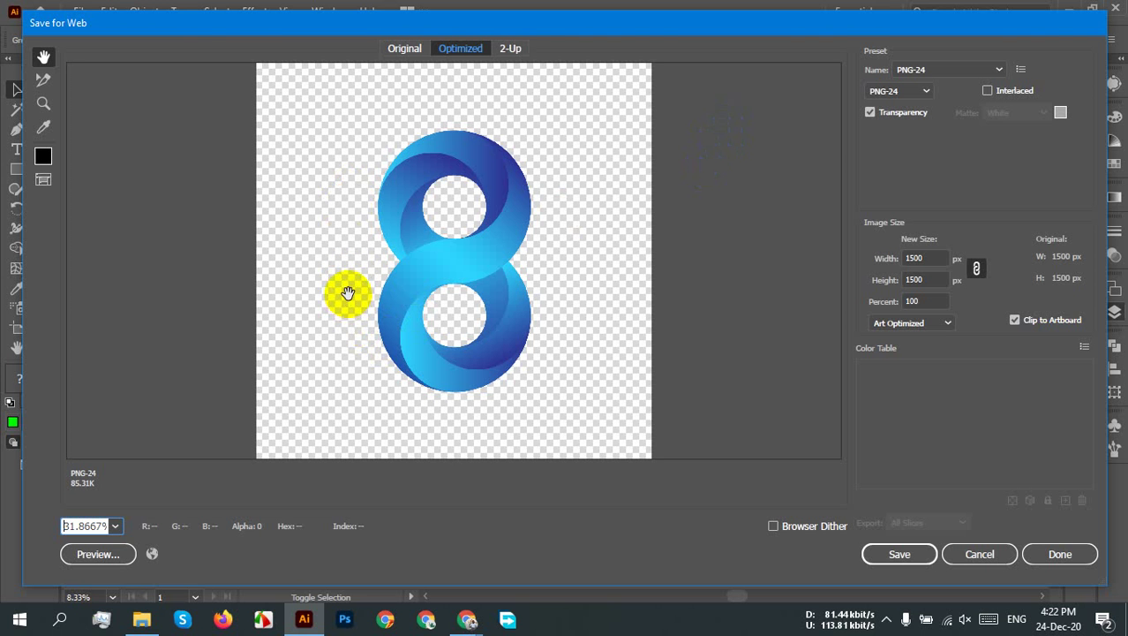
click(992, 560)
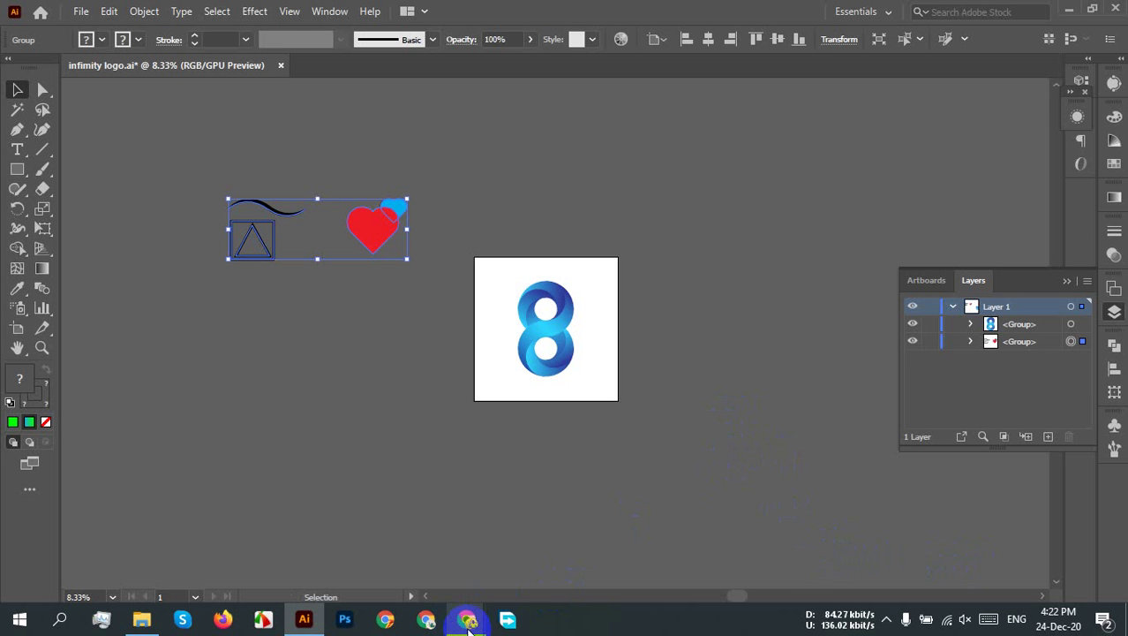
Step: Minimize Illustrator and close the File Explorer window to return to the Google Meet call
click(1069, 10)
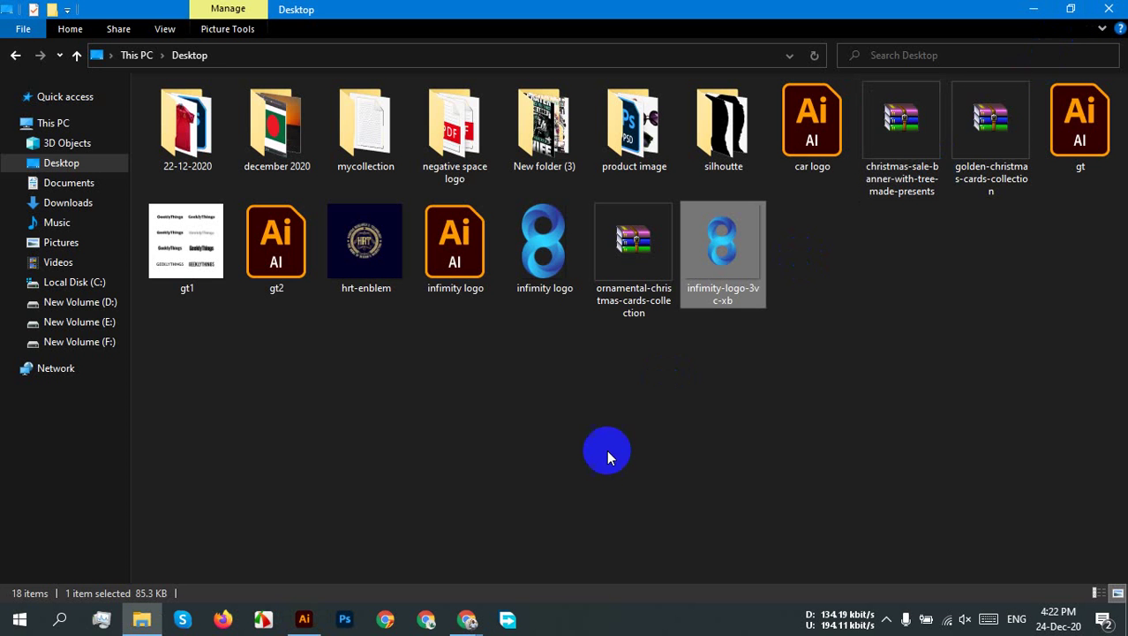
click(1121, 7)
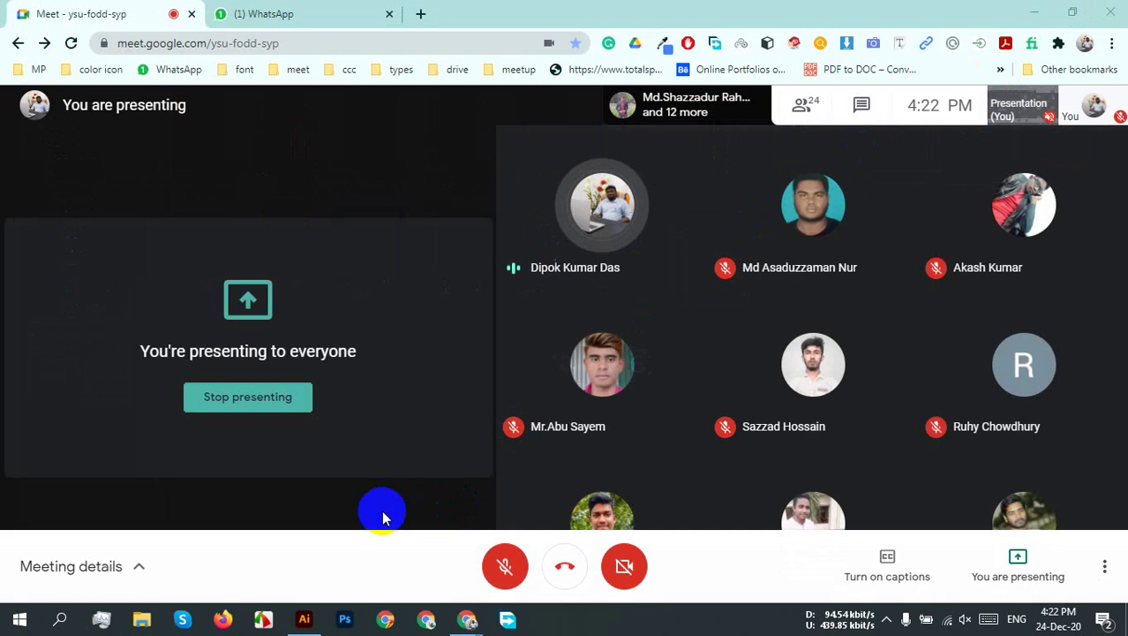